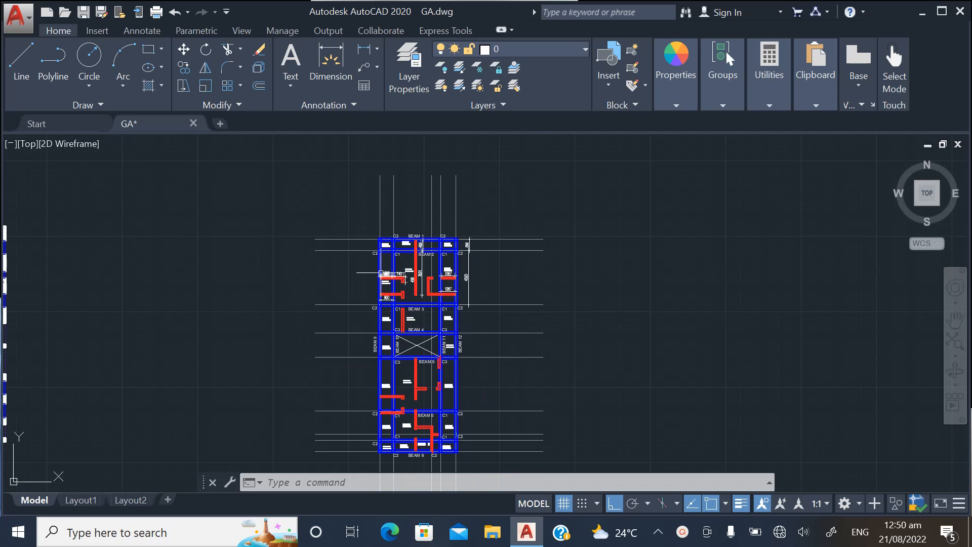
Examine the middle framing plan's beams, columns, slab panels and red partition walls with their dimensions, from Beam 1 down to Beam 4.
{"action": "scroll", "coordinate": [379, 272], "scroll_direction": "down", "scroll_amount": 1}
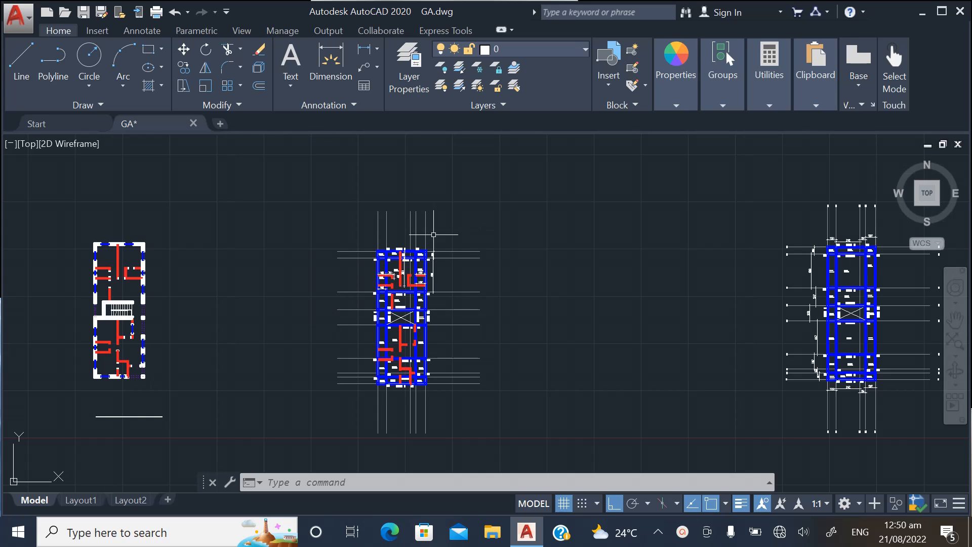
{"action": "scroll", "coordinate": [372, 253], "scroll_direction": "up", "scroll_amount": 4}
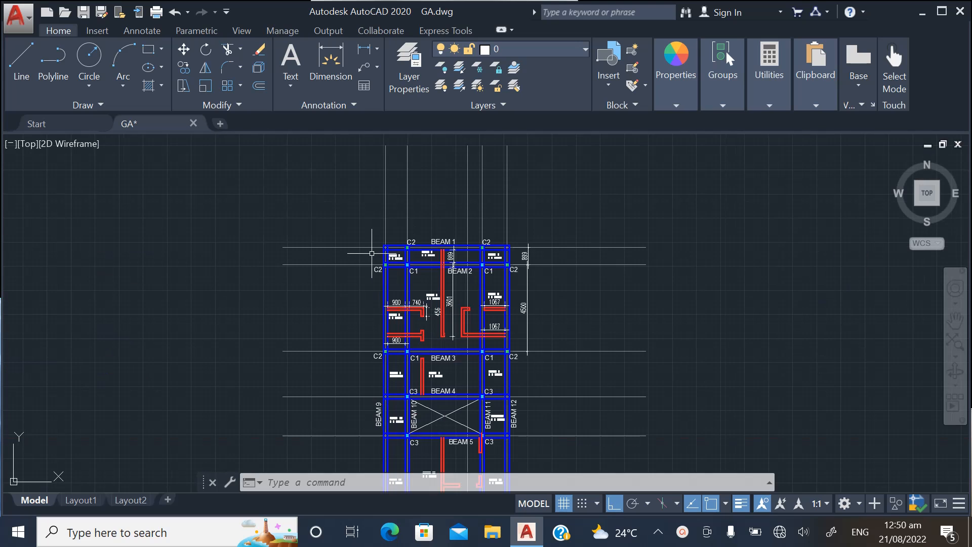
{"action": "scroll", "coordinate": [414, 270], "scroll_direction": "down", "scroll_amount": 2}
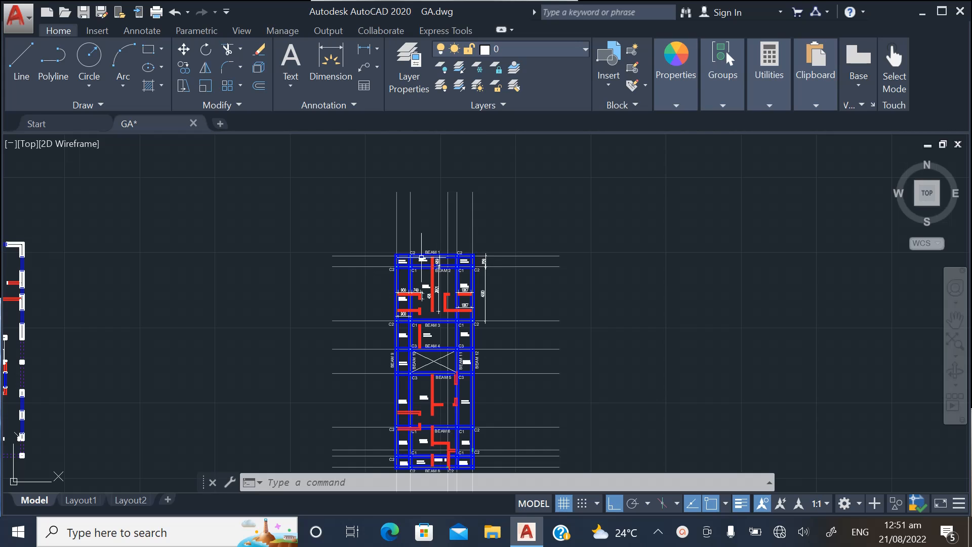
{"action": "scroll", "coordinate": [454, 274], "scroll_direction": "up", "scroll_amount": 4}
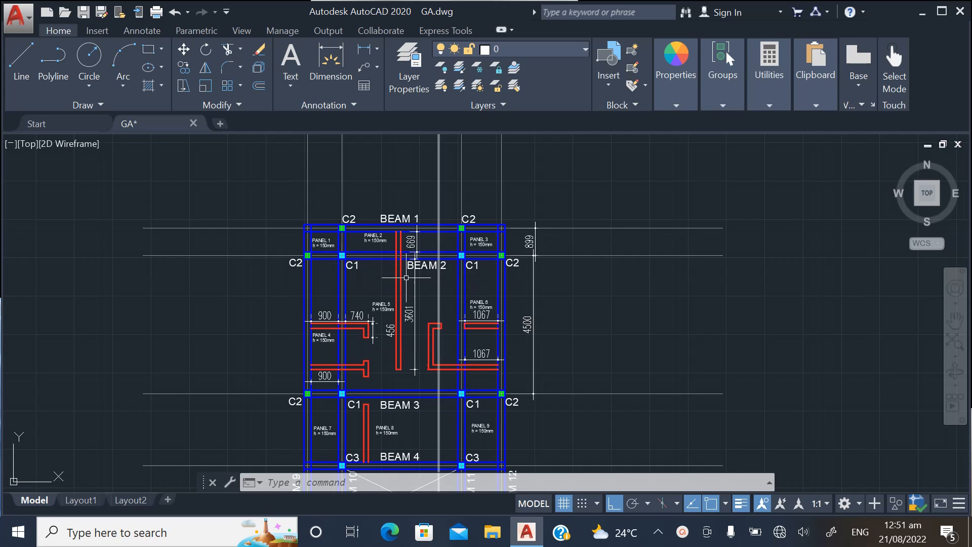
{"action": "scroll", "coordinate": [354, 328], "scroll_direction": "down", "scroll_amount": 2}
{"action": "scroll", "coordinate": [334, 264], "scroll_direction": "up", "scroll_amount": 2}
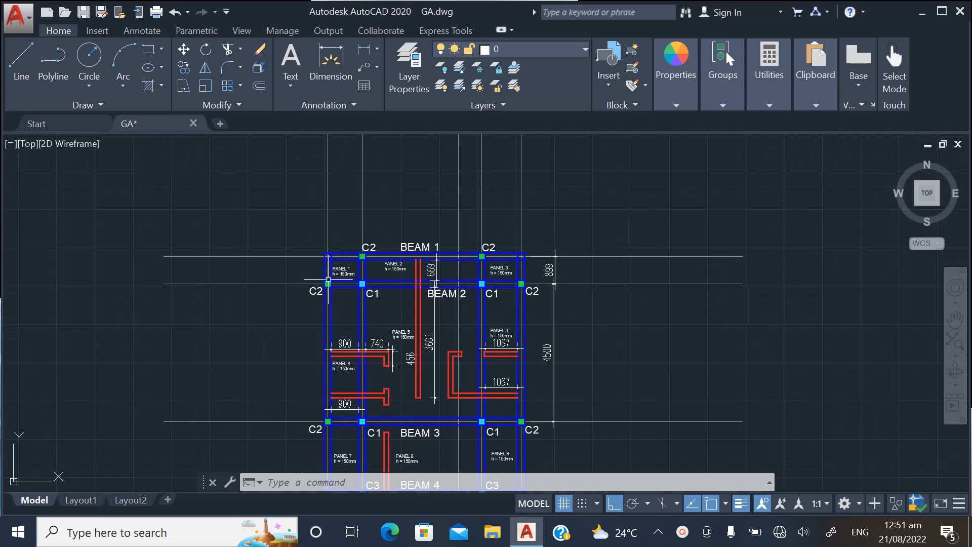
{"action": "scroll", "coordinate": [418, 309], "scroll_direction": "down", "scroll_amount": 2}
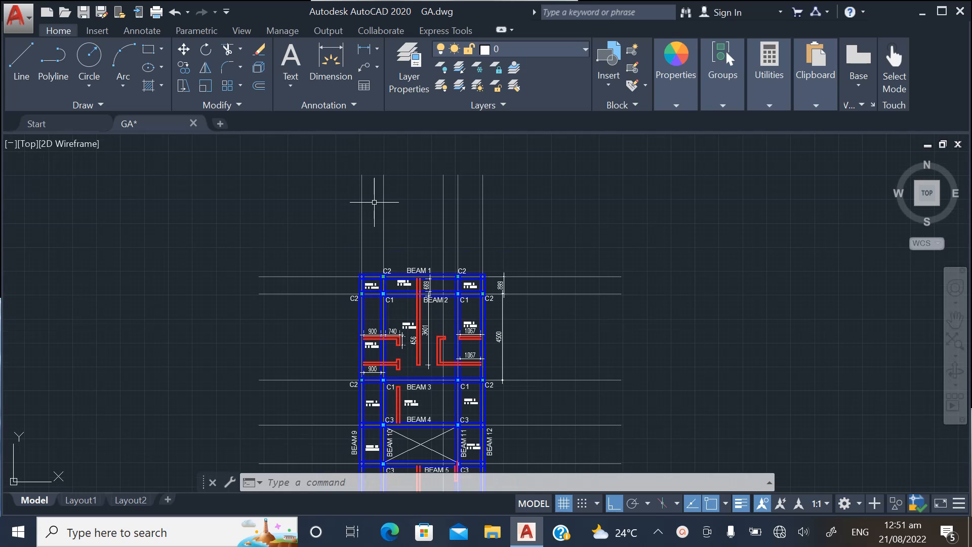
{"action": "scroll", "coordinate": [371, 200], "scroll_direction": "up", "scroll_amount": 2}
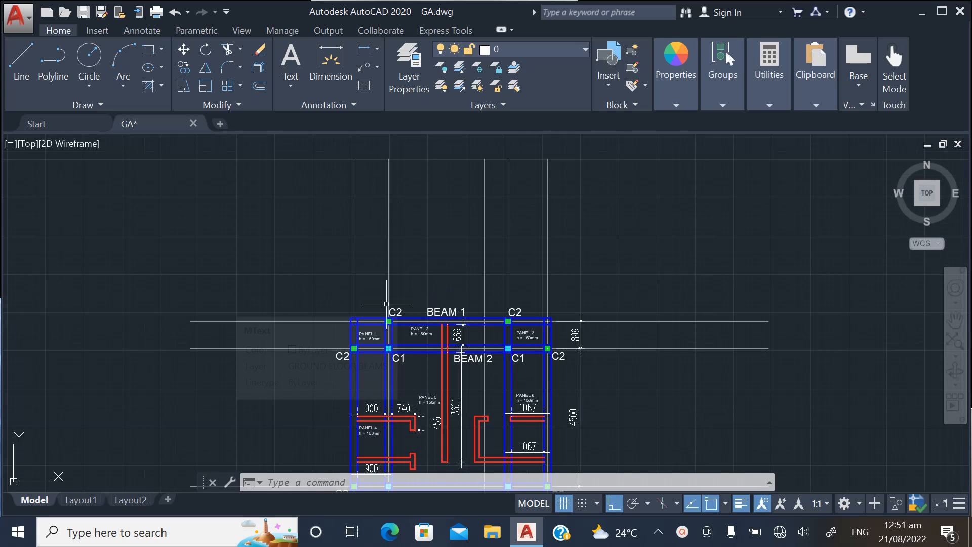
{"action": "scroll", "coordinate": [358, 210], "scroll_direction": "down", "scroll_amount": 1}
{"action": "scroll", "coordinate": [410, 324], "scroll_direction": "up", "scroll_amount": 3}
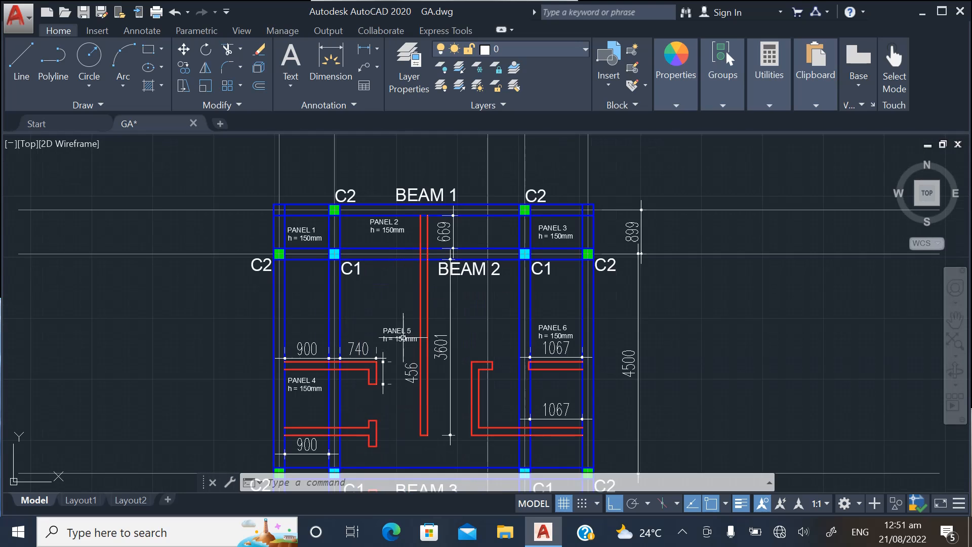
{"action": "scroll", "coordinate": [405, 203], "scroll_direction": "up", "scroll_amount": 2}
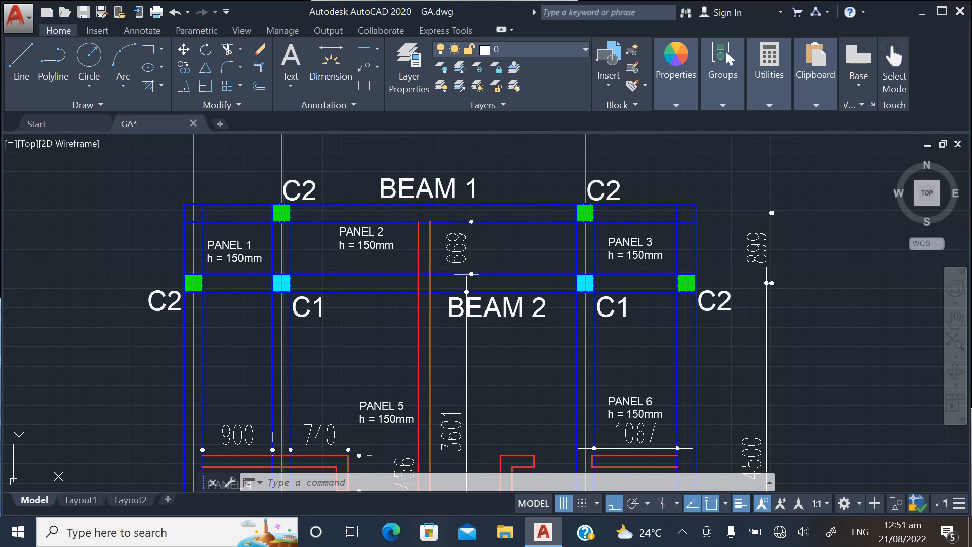
{"action": "scroll", "coordinate": [446, 260], "scroll_direction": "down", "scroll_amount": 5}
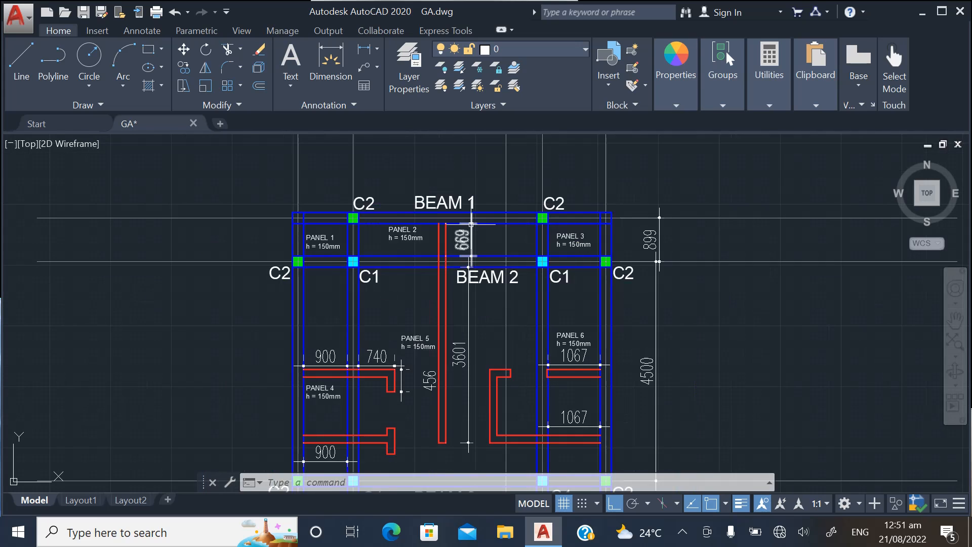
{"action": "scroll", "coordinate": [471, 330], "scroll_direction": "up", "scroll_amount": 3}
{"action": "scroll", "coordinate": [467, 409], "scroll_direction": "up", "scroll_amount": 2}
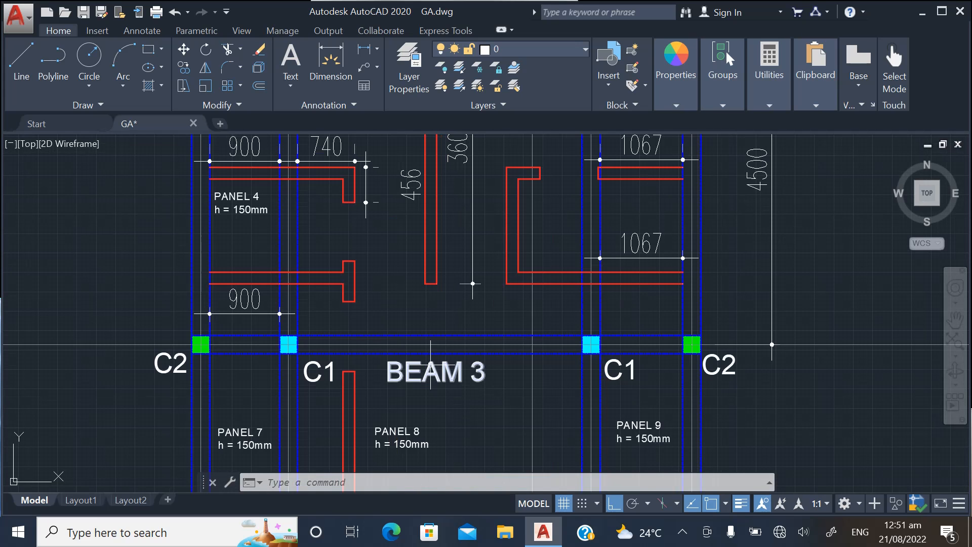
{"action": "scroll", "coordinate": [480, 366], "scroll_direction": "down", "scroll_amount": 6}
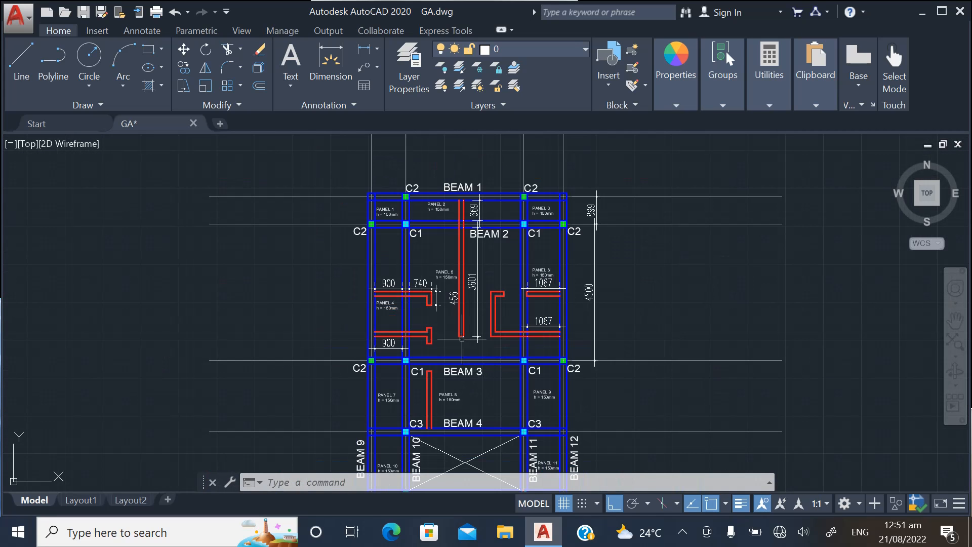
{"action": "scroll", "coordinate": [400, 349], "scroll_direction": "down", "scroll_amount": 1}
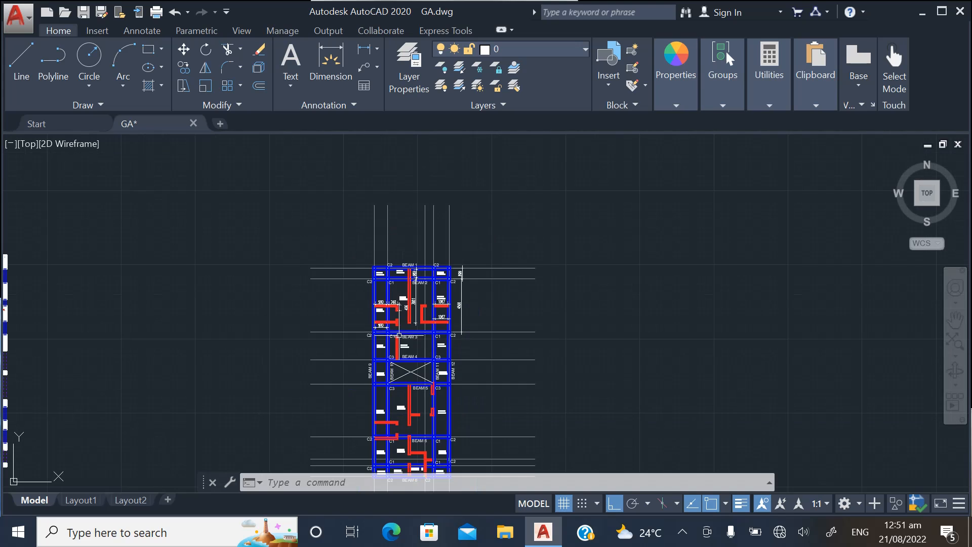
{"action": "scroll", "coordinate": [382, 208], "scroll_direction": "up", "scroll_amount": 3}
{"action": "scroll", "coordinate": [421, 238], "scroll_direction": "down", "scroll_amount": 6}
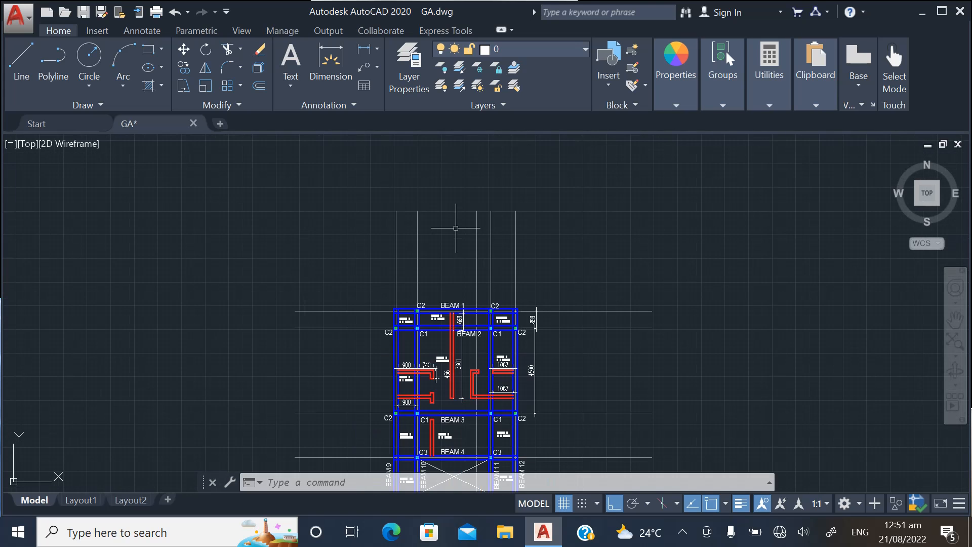
Examine the unlabelled vertical and horizontal grid lines extending beyond the middle framing plan, briefly highlighting the vertical ones above Beam 1.
{"action": "scroll", "coordinate": [445, 243], "scroll_direction": "up", "scroll_amount": 8}
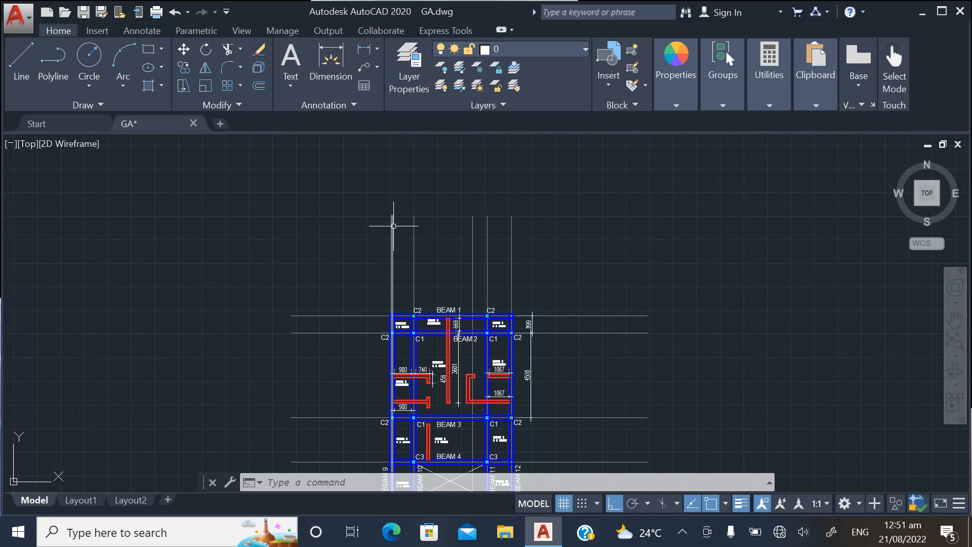
{"action": "left_click", "coordinate": [744, 262]}
{"action": "left_click", "coordinate": [500, 224]}
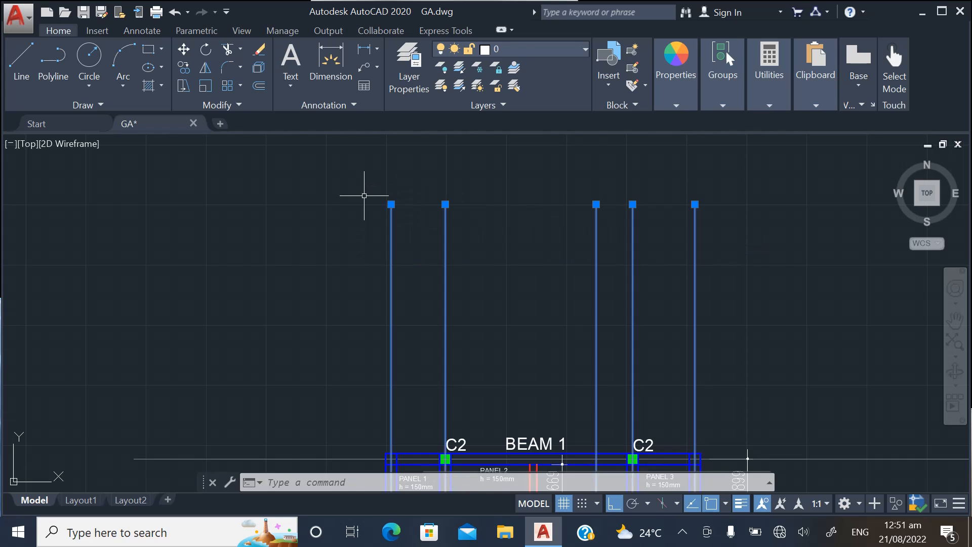
{"action": "key", "text": "Escape"}
{"action": "scroll", "coordinate": [419, 186], "scroll_direction": "down", "scroll_amount": 4}
{"action": "scroll", "coordinate": [419, 186], "scroll_direction": "up", "scroll_amount": 1}
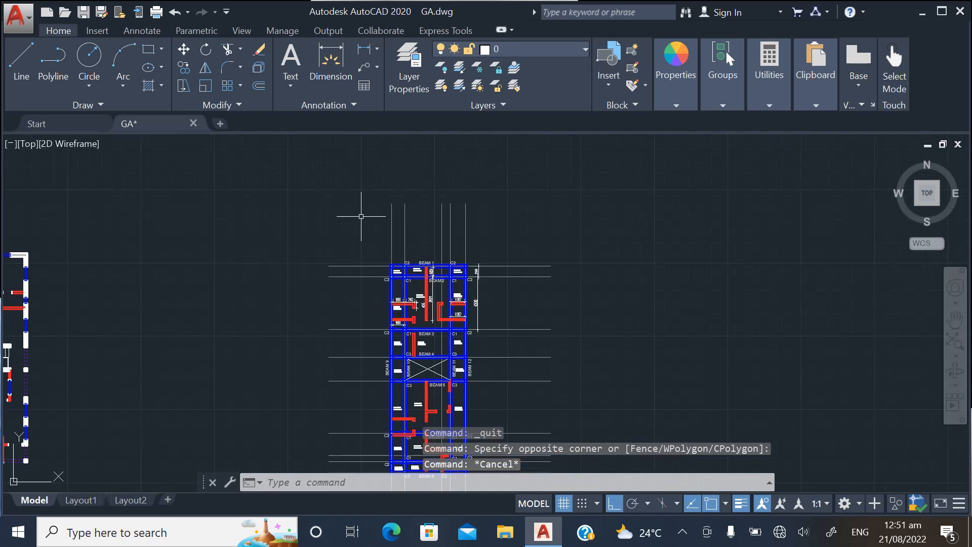
{"action": "scroll", "coordinate": [375, 213], "scroll_direction": "down", "scroll_amount": 4}
{"action": "scroll", "coordinate": [455, 233], "scroll_direction": "up", "scroll_amount": 2}
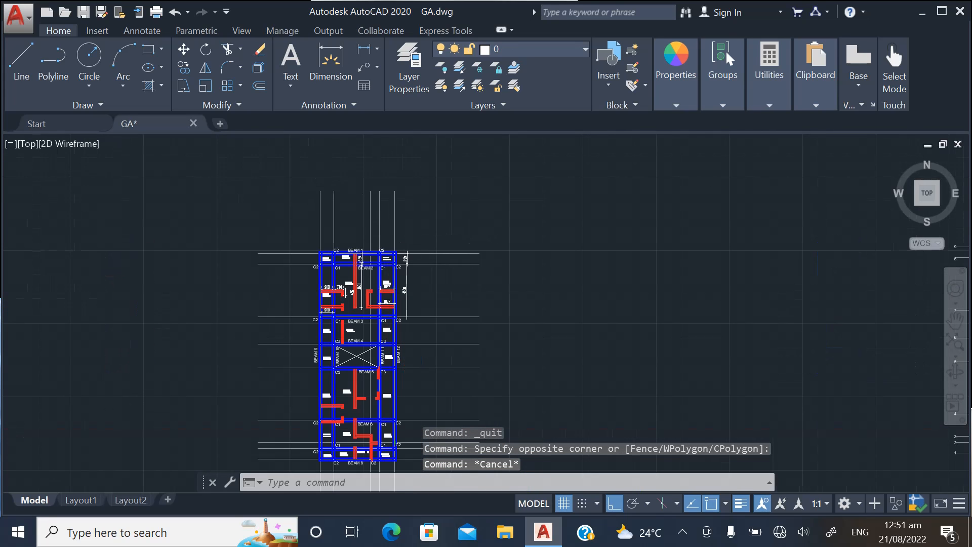
{"action": "scroll", "coordinate": [348, 203], "scroll_direction": "up", "scroll_amount": 6}
{"action": "scroll", "coordinate": [427, 260], "scroll_direction": "up", "scroll_amount": 1}
{"action": "scroll", "coordinate": [335, 241], "scroll_direction": "down", "scroll_amount": 1}
{"action": "scroll", "coordinate": [329, 242], "scroll_direction": "down", "scroll_amount": 2}
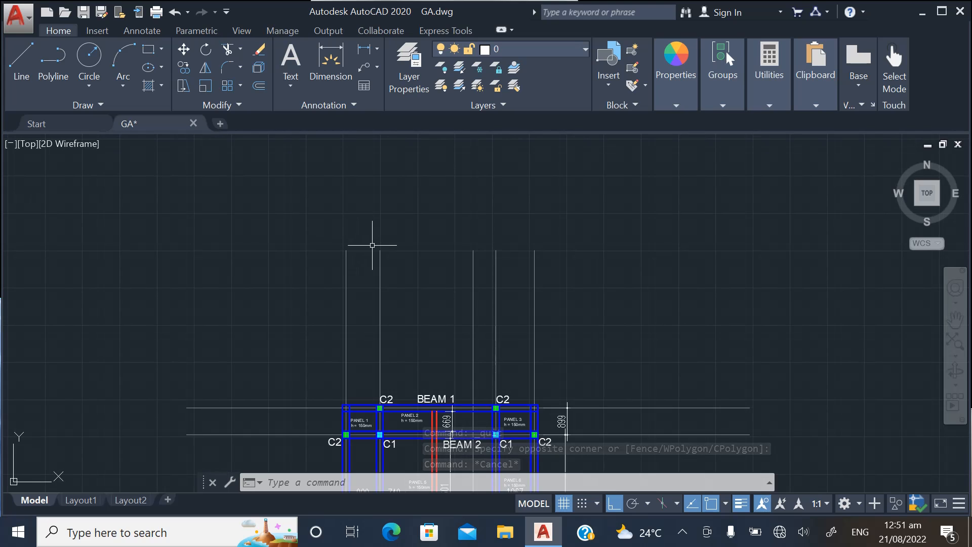
{"action": "scroll", "coordinate": [461, 235], "scroll_direction": "down", "scroll_amount": 2}
{"action": "scroll", "coordinate": [315, 351], "scroll_direction": "up", "scroll_amount": 2}
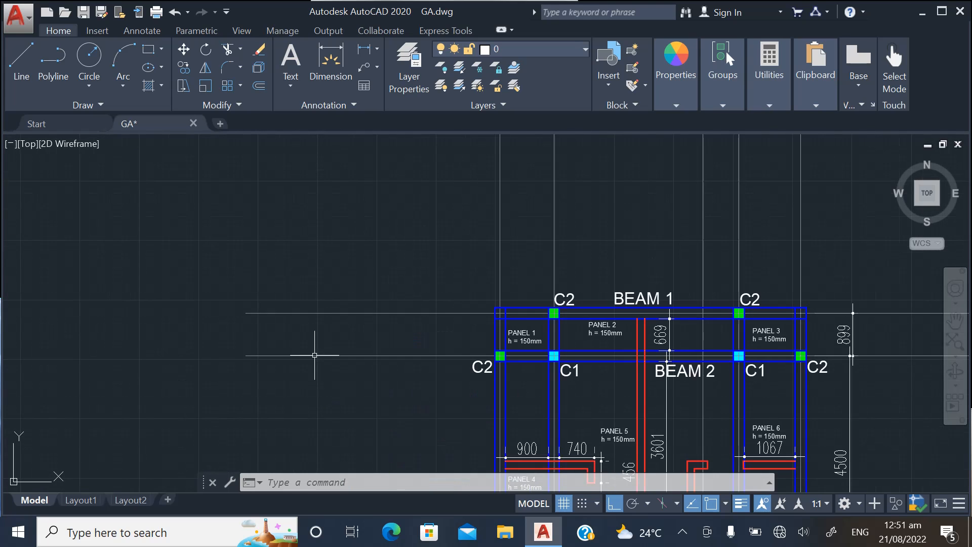
{"action": "scroll", "coordinate": [397, 223], "scroll_direction": "down", "scroll_amount": 2}
{"action": "scroll", "coordinate": [377, 362], "scroll_direction": "down", "scroll_amount": 4}
{"action": "scroll", "coordinate": [381, 372], "scroll_direction": "up", "scroll_amount": 4}
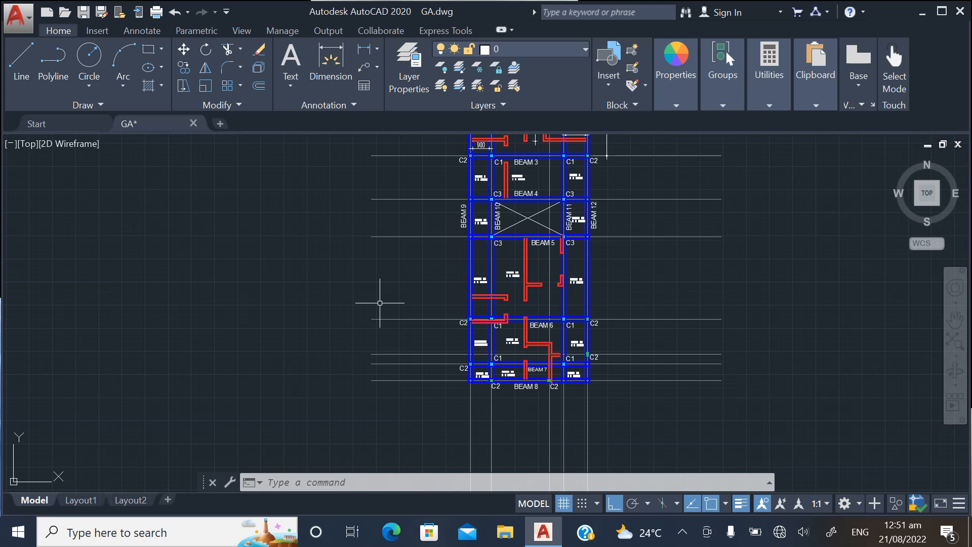
{"action": "scroll", "coordinate": [382, 299], "scroll_direction": "down", "scroll_amount": 3}
{"action": "scroll", "coordinate": [351, 288], "scroll_direction": "up", "scroll_amount": 2}
{"action": "scroll", "coordinate": [351, 288], "scroll_direction": "down", "scroll_amount": 3}
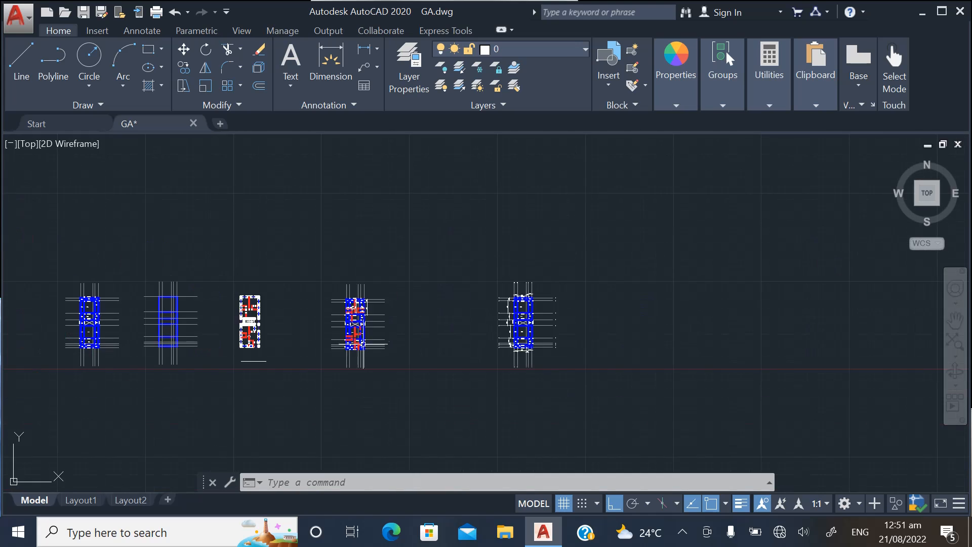
Examine the vertical grid labels A to E and the grid spacing dimensions above Beam 1 on the labelled general arrangement plan.
{"action": "scroll", "coordinate": [425, 336], "scroll_direction": "up", "scroll_amount": 4}
{"action": "scroll", "coordinate": [477, 283], "scroll_direction": "up", "scroll_amount": 4}
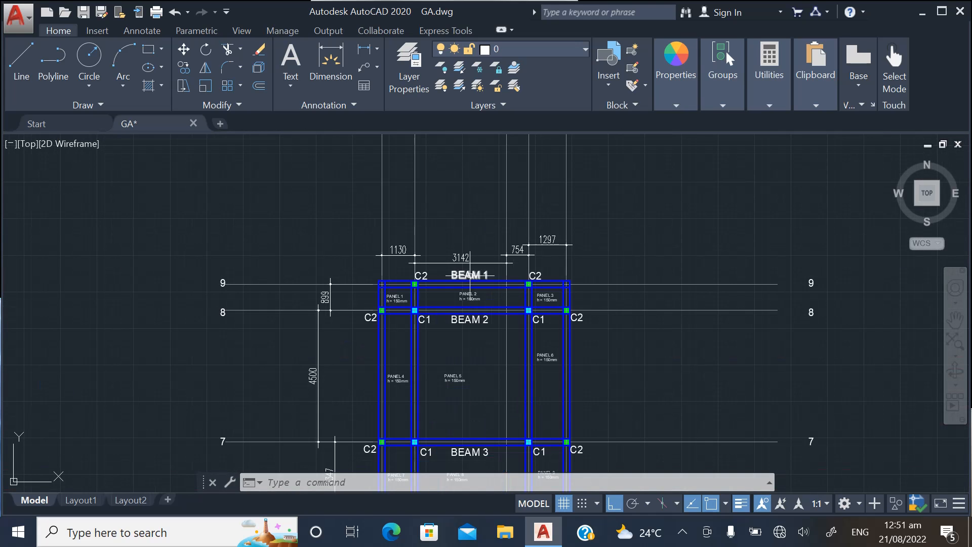
{"action": "scroll", "coordinate": [476, 338], "scroll_direction": "down", "scroll_amount": 2}
{"action": "scroll", "coordinate": [432, 242], "scroll_direction": "up", "scroll_amount": 2}
{"action": "scroll", "coordinate": [423, 348], "scroll_direction": "down", "scroll_amount": 2}
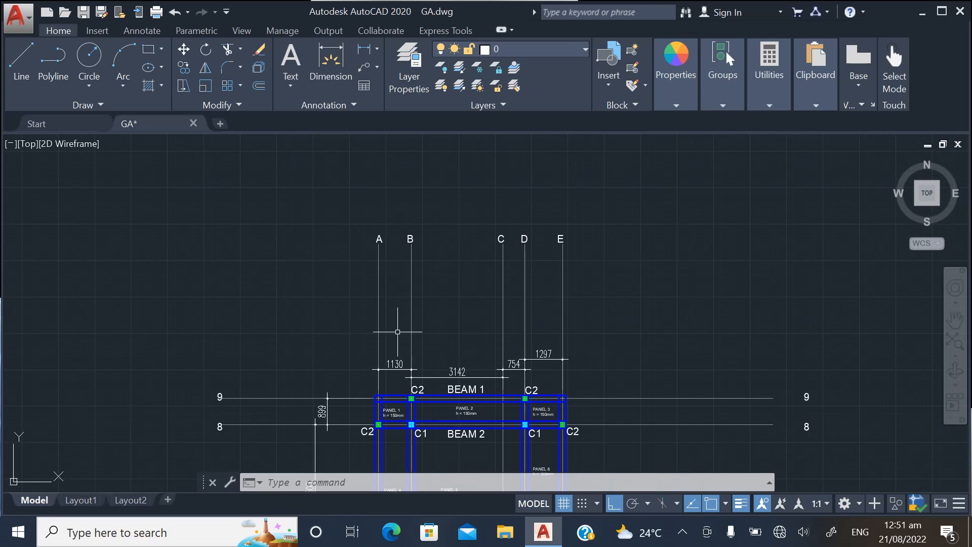
{"action": "scroll", "coordinate": [415, 339], "scroll_direction": "up", "scroll_amount": 4}
{"action": "scroll", "coordinate": [408, 331], "scroll_direction": "down", "scroll_amount": 4}
{"action": "scroll", "coordinate": [387, 234], "scroll_direction": "up", "scroll_amount": 4}
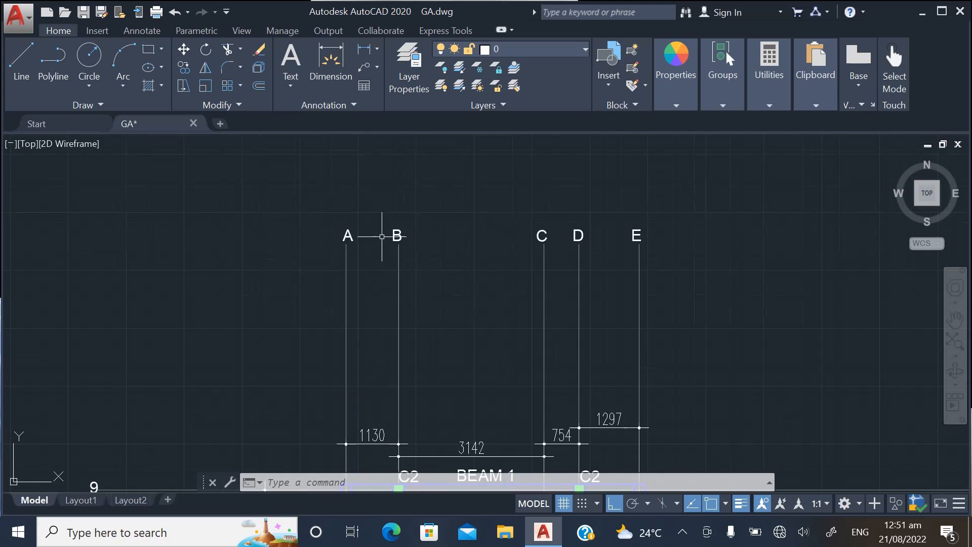
{"action": "scroll", "coordinate": [652, 244], "scroll_direction": "down", "scroll_amount": 4}
{"action": "scroll", "coordinate": [504, 373], "scroll_direction": "up", "scroll_amount": 2}
{"action": "scroll", "coordinate": [503, 375], "scroll_direction": "up", "scroll_amount": 2}
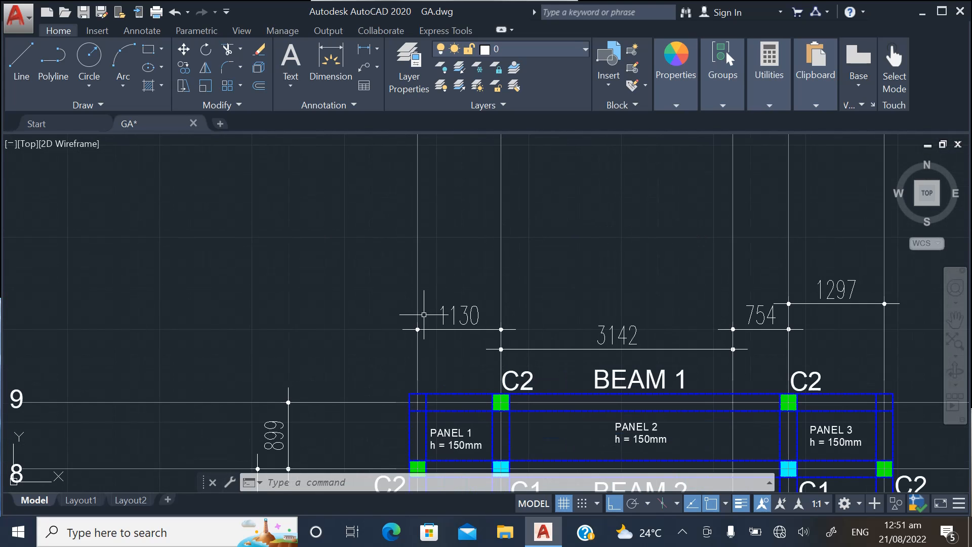
Examine the horizontal grid labels 1 to 9, their spacing dimensions and the beam, column and panel labels on the general arrangement plan.
{"action": "scroll", "coordinate": [581, 329], "scroll_direction": "down", "scroll_amount": 5}
{"action": "scroll", "coordinate": [430, 244], "scroll_direction": "down", "scroll_amount": 4}
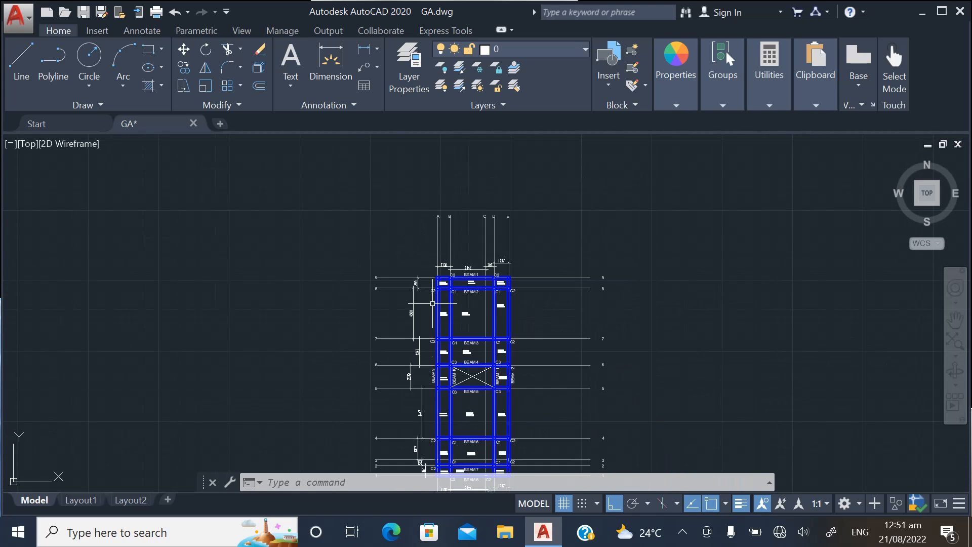
{"action": "scroll", "coordinate": [430, 398], "scroll_direction": "up", "scroll_amount": 4}
{"action": "scroll", "coordinate": [427, 256], "scroll_direction": "down", "scroll_amount": 4}
{"action": "scroll", "coordinate": [419, 380], "scroll_direction": "up", "scroll_amount": 3}
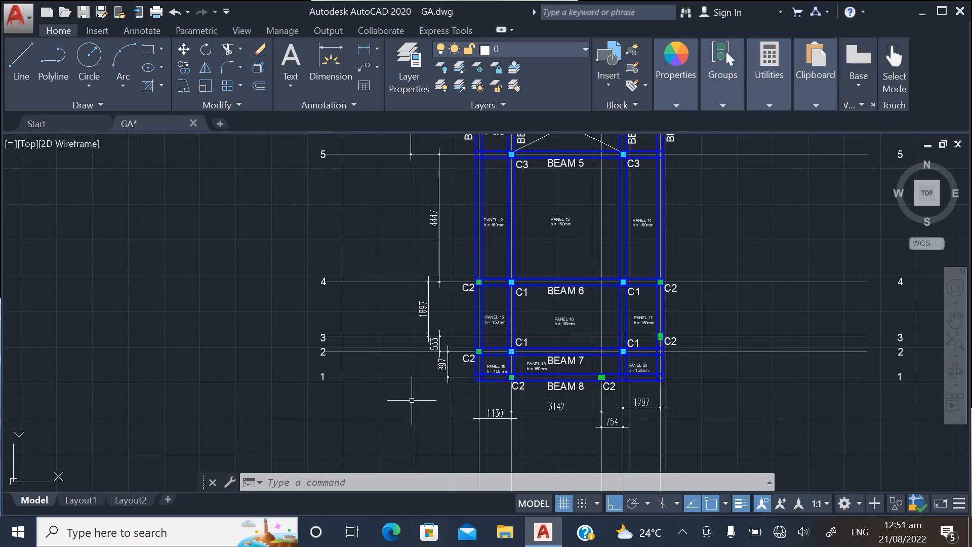
{"action": "scroll", "coordinate": [413, 402], "scroll_direction": "down", "scroll_amount": 3}
{"action": "scroll", "coordinate": [419, 296], "scroll_direction": "up", "scroll_amount": 3}
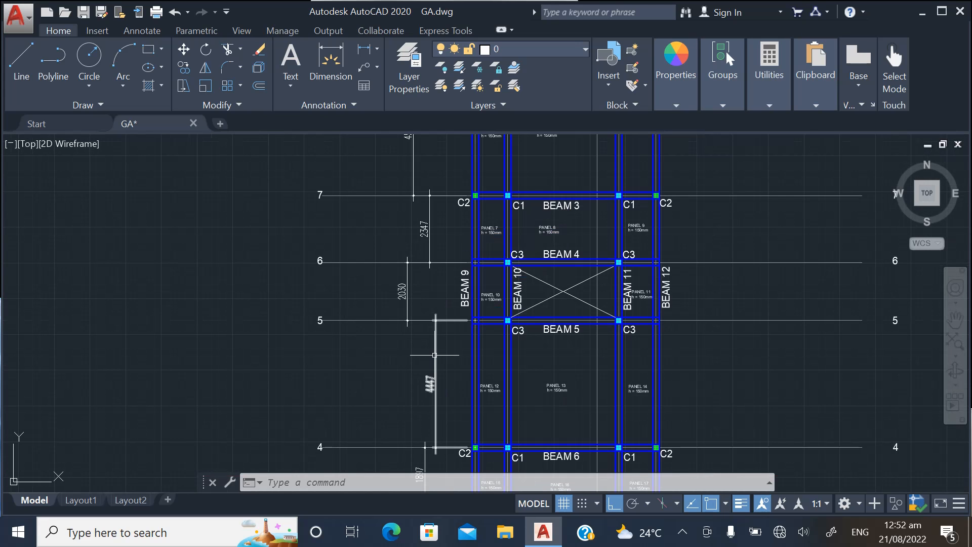
{"action": "mouse_move", "coordinate": [435, 355]}
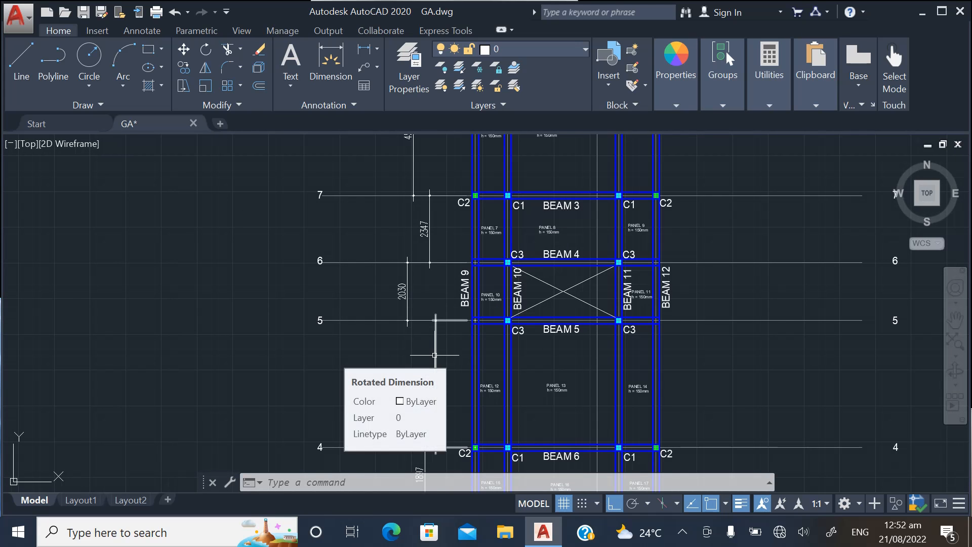
{"action": "scroll", "coordinate": [453, 289], "scroll_direction": "down", "scroll_amount": 2}
{"action": "scroll", "coordinate": [455, 344], "scroll_direction": "down", "scroll_amount": 2}
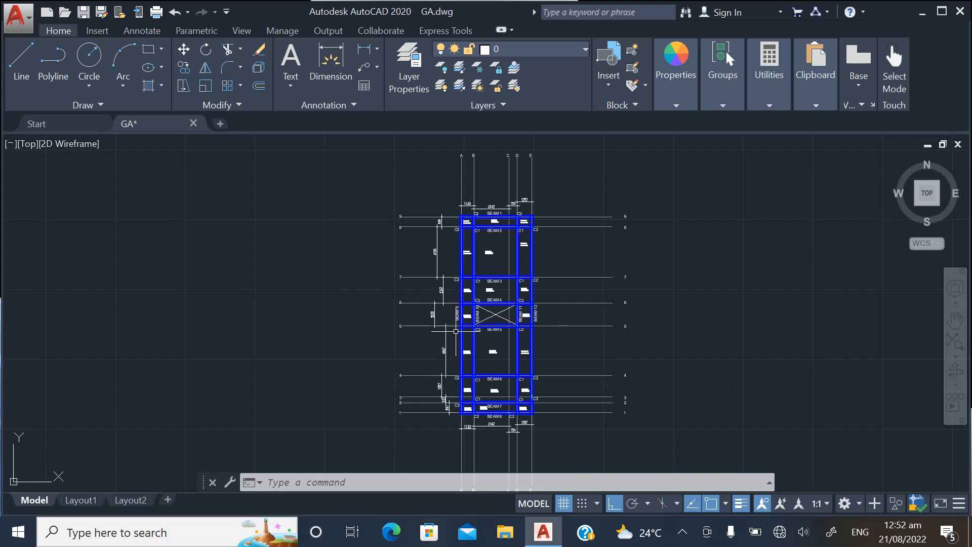
{"action": "scroll", "coordinate": [496, 209], "scroll_direction": "up", "scroll_amount": 2}
{"action": "scroll", "coordinate": [497, 209], "scroll_direction": "up", "scroll_amount": 2}
{"action": "scroll", "coordinate": [493, 354], "scroll_direction": "down", "scroll_amount": 4}
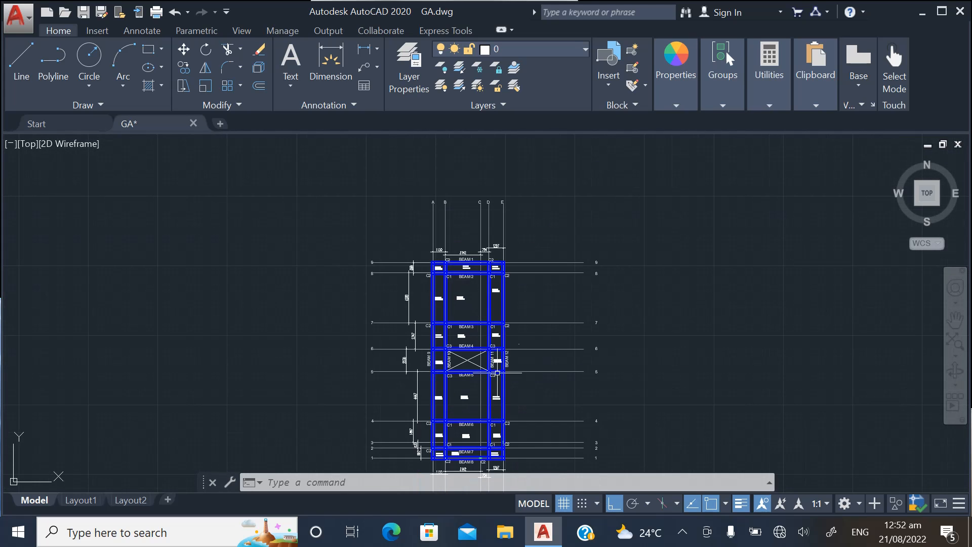
{"action": "scroll", "coordinate": [501, 380], "scroll_direction": "up", "scroll_amount": 4}
{"action": "scroll", "coordinate": [523, 321], "scroll_direction": "down", "scroll_amount": 4}
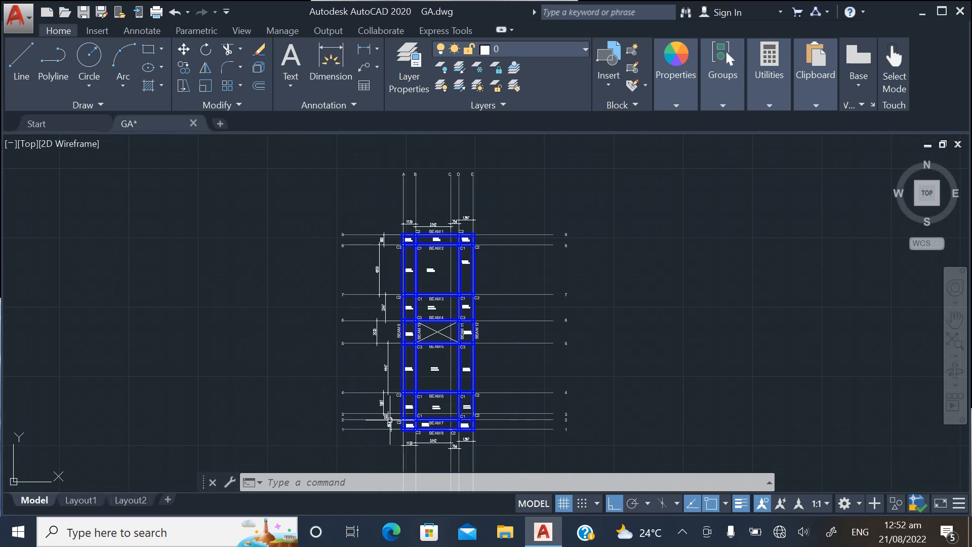
{"action": "scroll", "coordinate": [400, 334], "scroll_direction": "up", "scroll_amount": 3}
{"action": "scroll", "coordinate": [396, 343], "scroll_direction": "down", "scroll_amount": 3}
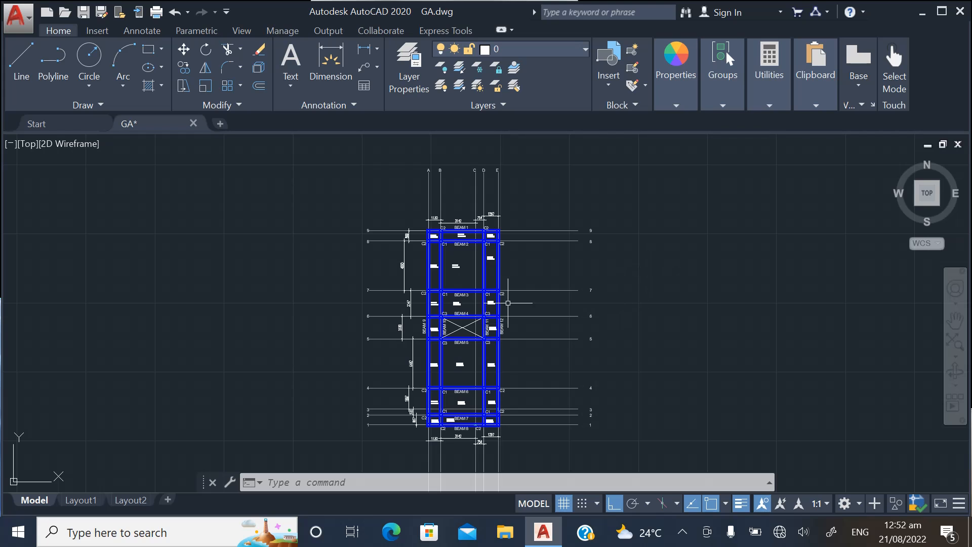
Minimize the drawing program to return to the desktop.
{"action": "left_click", "coordinate": [921, 13]}
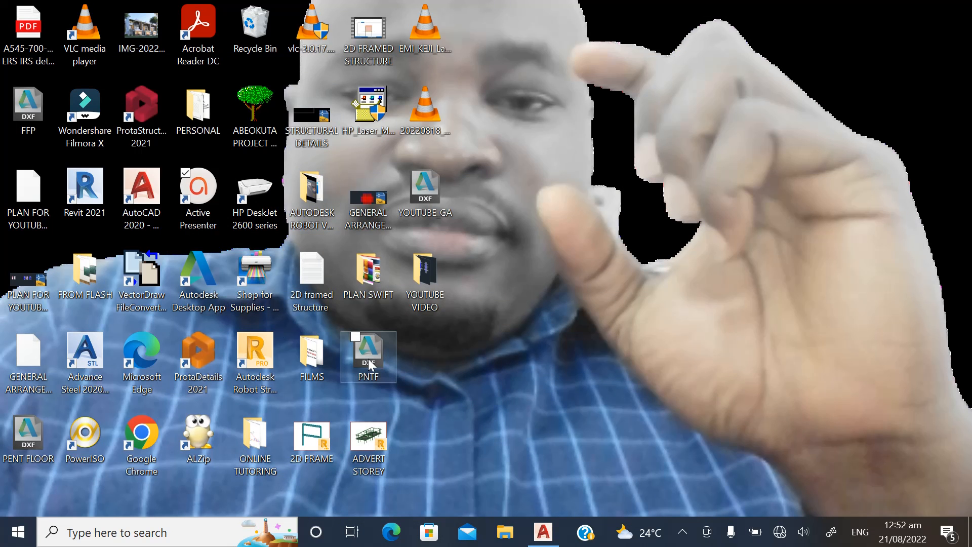
Launch Autodesk Robot Structural Analysis Professional 2020 from the desktop.
{"action": "left_click", "coordinate": [260, 353]}
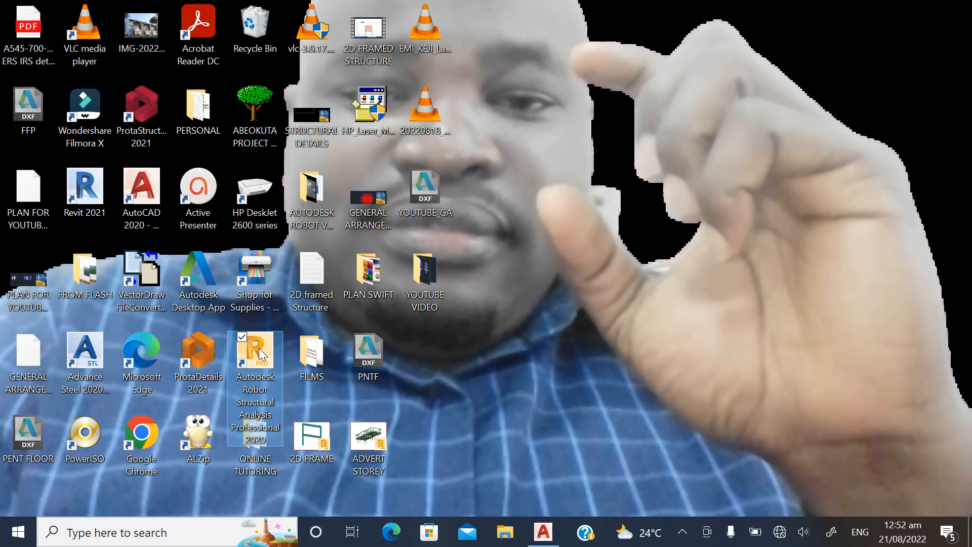
{"action": "right_click", "coordinate": [259, 346]}
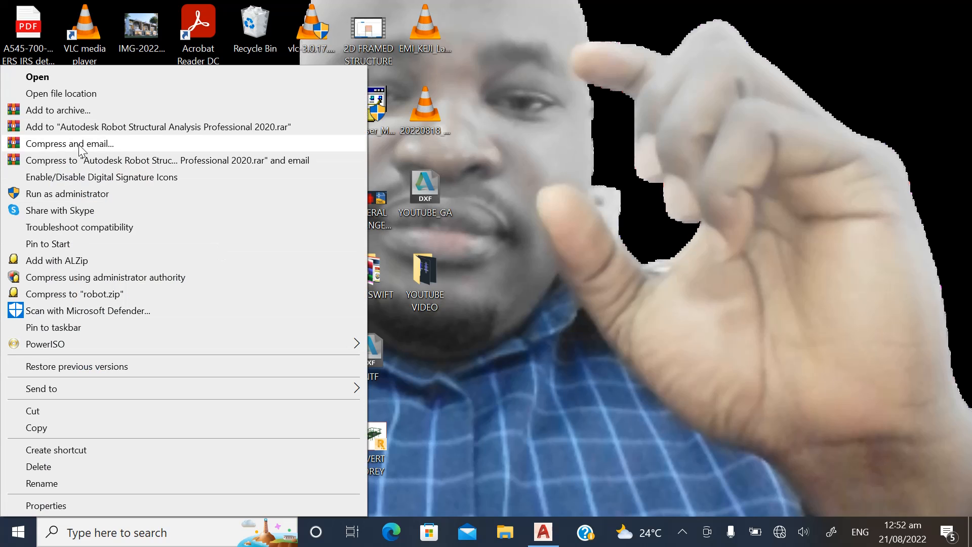
{"action": "left_click", "coordinate": [57, 77]}
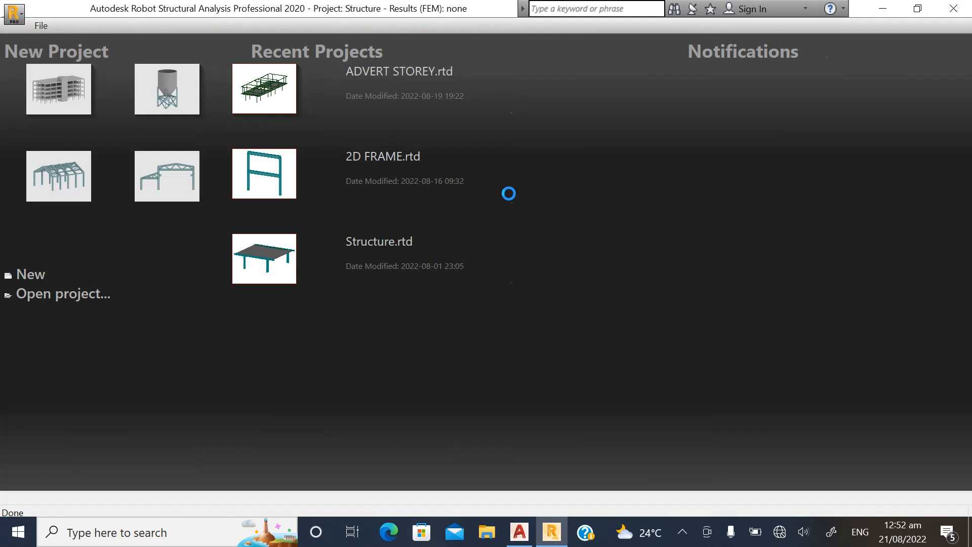
Create a new multi-storey building project from the start page and dismiss the startup tip.
{"action": "left_click", "coordinate": [89, 126]}
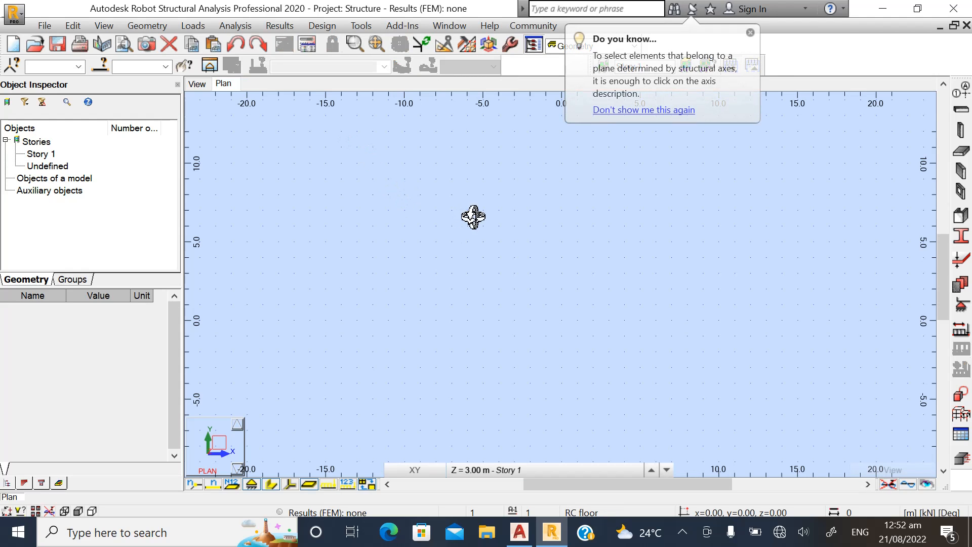
{"action": "left_click", "coordinate": [751, 32]}
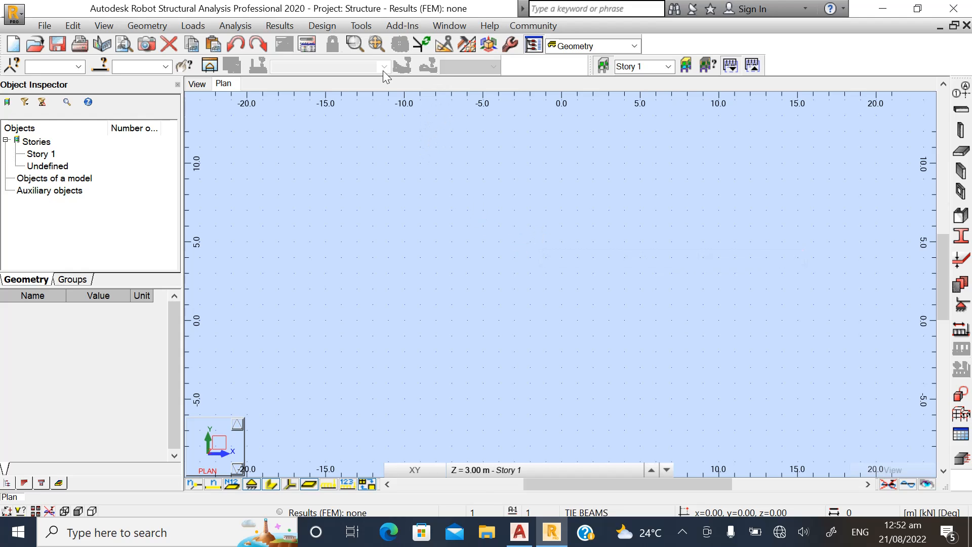
Open the job preferences and examine the dimension units under Units and Formats.
{"action": "left_click", "coordinate": [361, 26]}
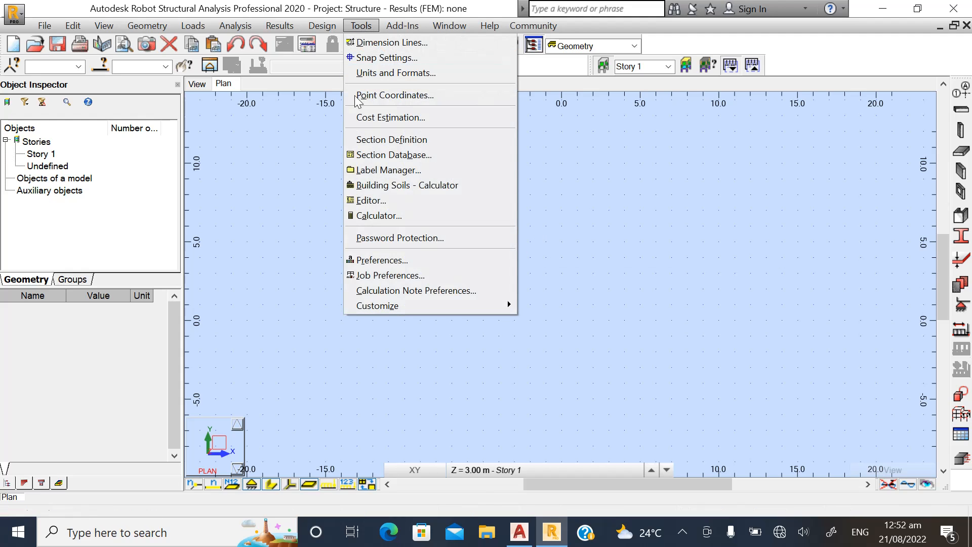
{"action": "left_click", "coordinate": [375, 276]}
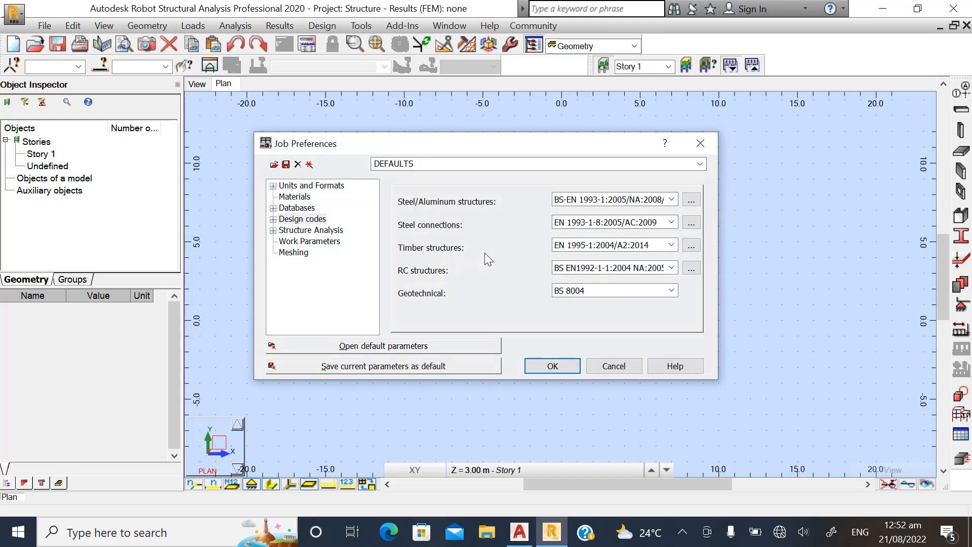
{"action": "left_click", "coordinate": [273, 186]}
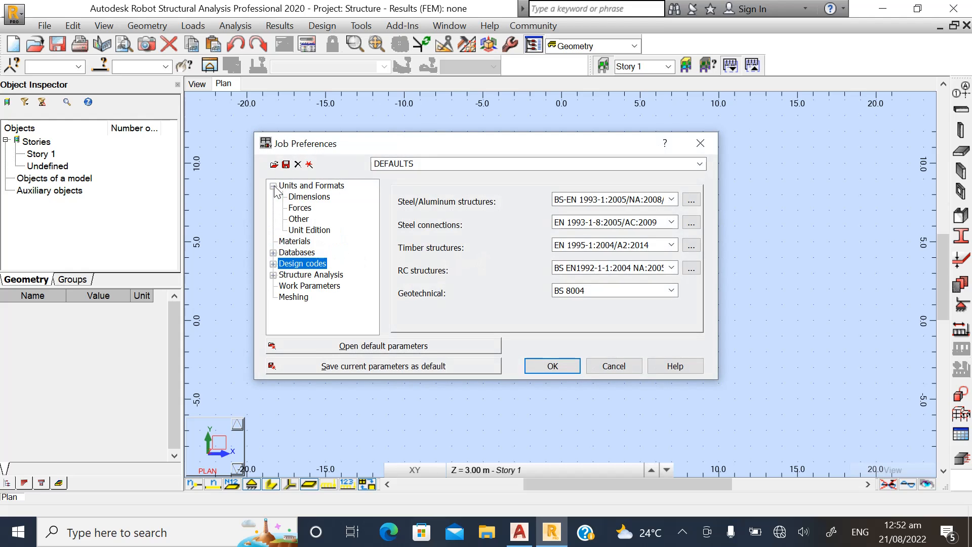
{"action": "left_click", "coordinate": [305, 198]}
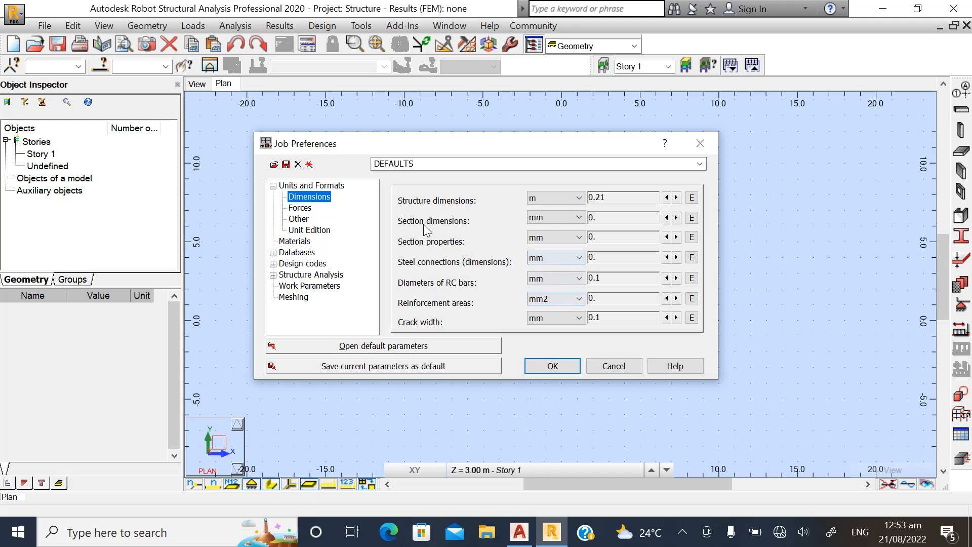
Set the stress unit to kN/m2 in the job's force units.
{"action": "left_click", "coordinate": [301, 209]}
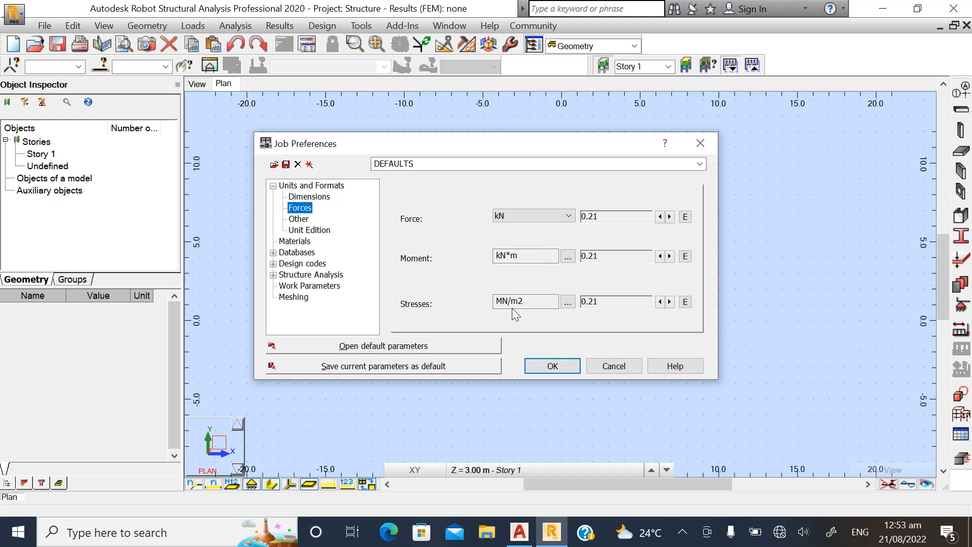
{"action": "left_click", "coordinate": [568, 302]}
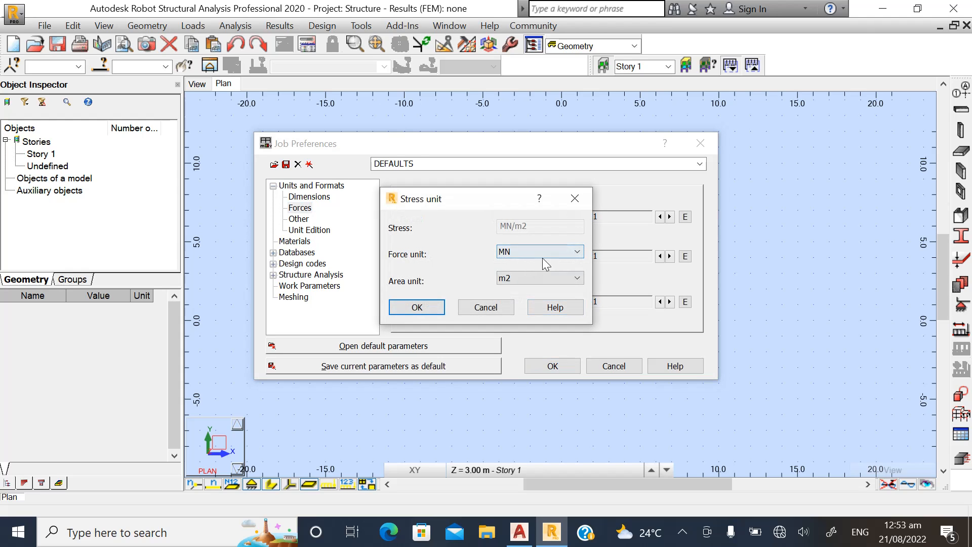
{"action": "left_click", "coordinate": [572, 256]}
{"action": "left_click", "coordinate": [517, 298]}
{"action": "left_click", "coordinate": [426, 308]}
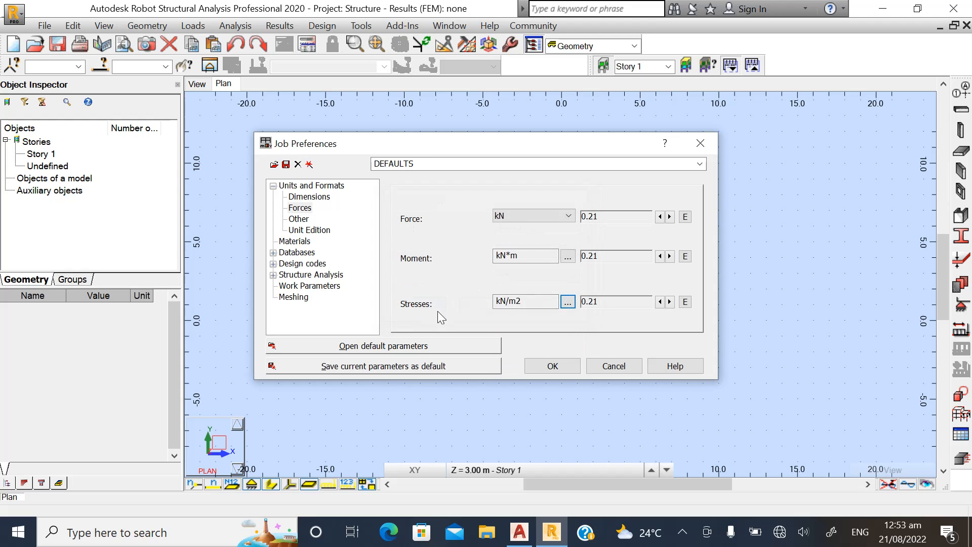
Review the Other units, the Unit Edition settings and the default materials in the job preferences.
{"action": "left_click", "coordinate": [303, 221]}
{"action": "left_click", "coordinate": [307, 231]}
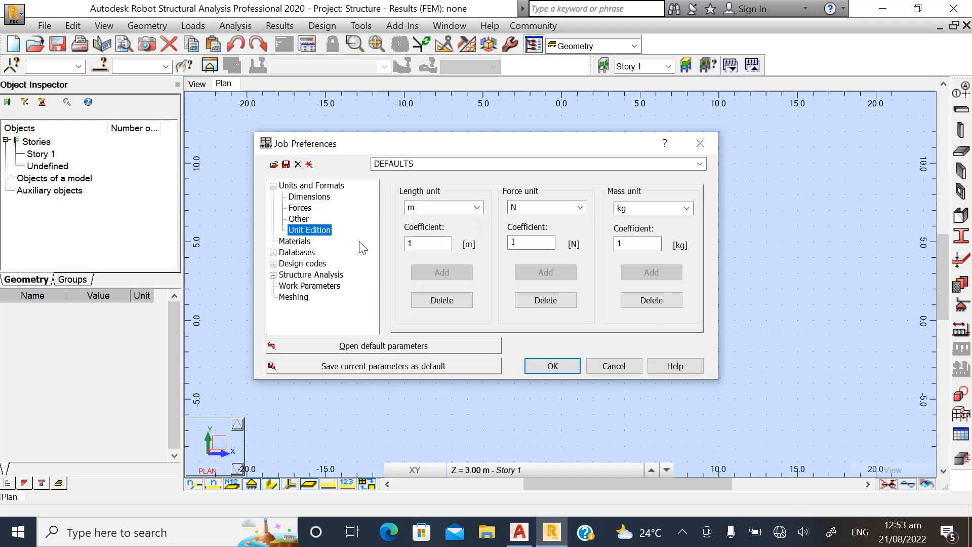
{"action": "left_click", "coordinate": [293, 242]}
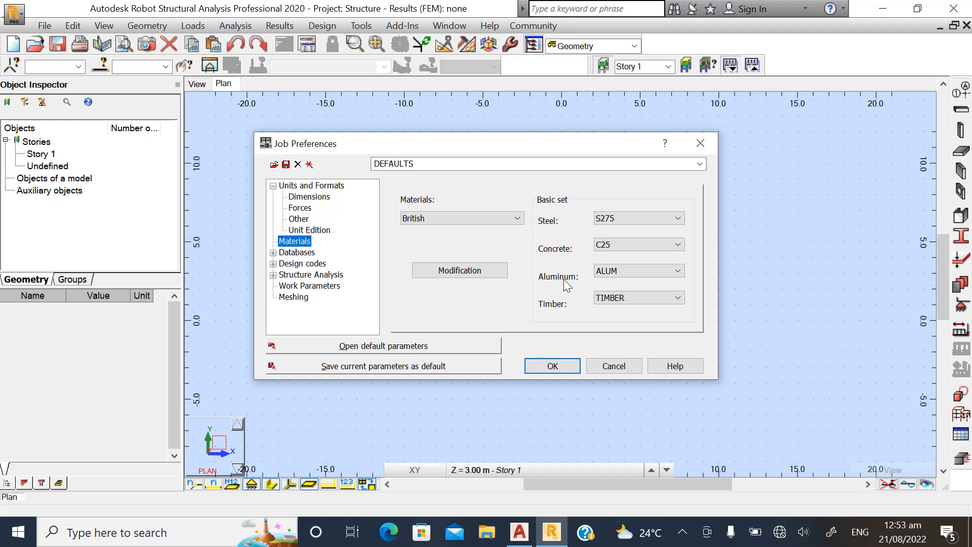
Try C20 as the basic set's concrete grade and return it to C25.
{"action": "left_click", "coordinate": [637, 246]}
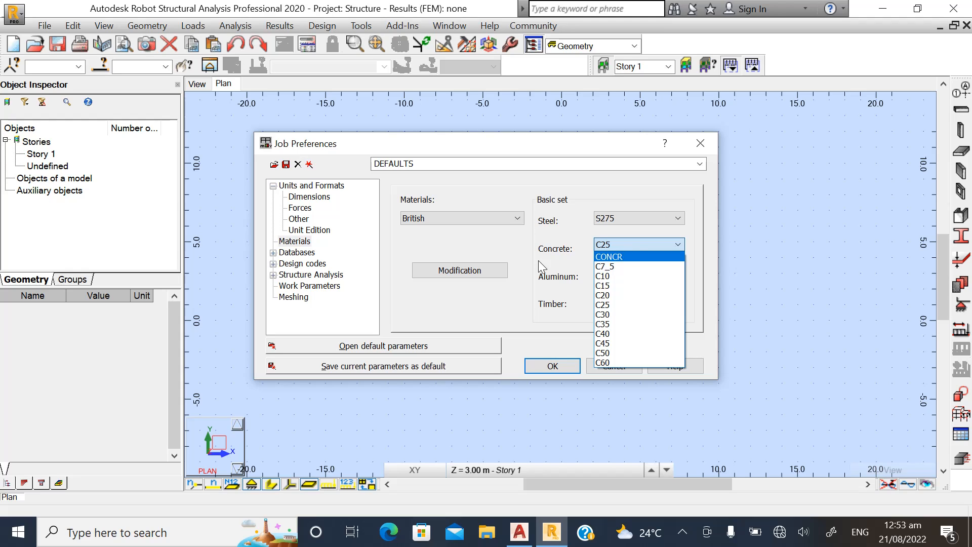
{"action": "left_click", "coordinate": [613, 298]}
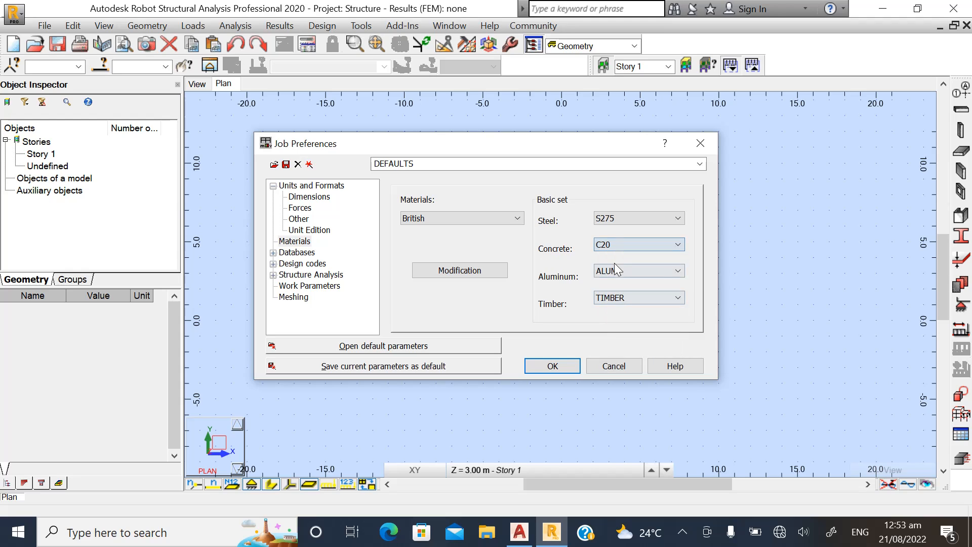
{"action": "left_click", "coordinate": [615, 244]}
{"action": "left_click", "coordinate": [614, 247]}
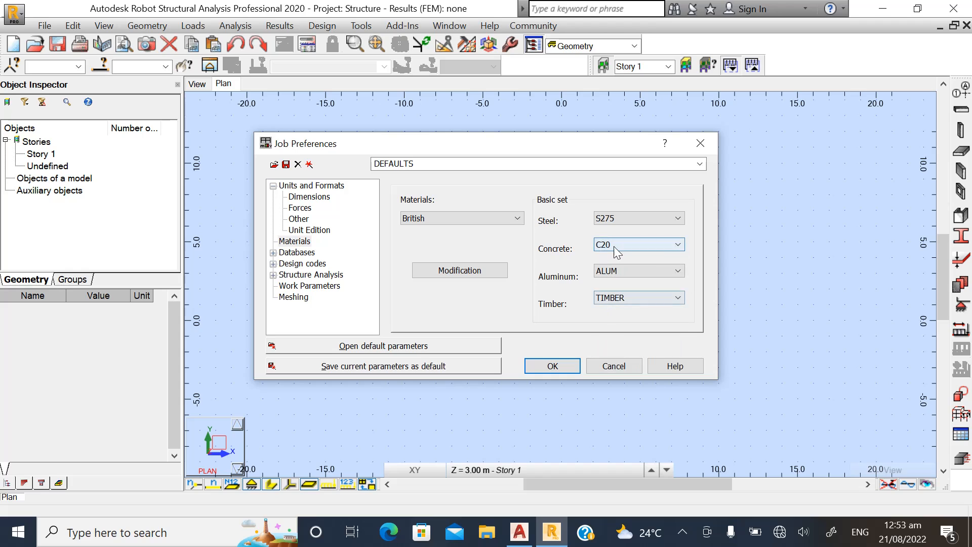
{"action": "left_click", "coordinate": [613, 247]}
{"action": "left_click", "coordinate": [630, 296]}
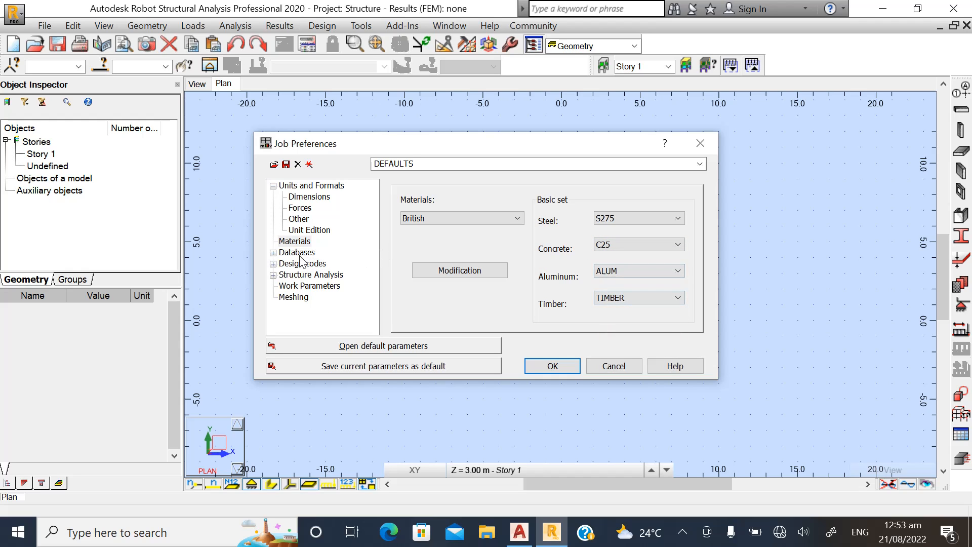
Review the structure analysis settings and RC design code options, and accept the job preferences with BS EN1992-1-1:2004 NA:2005.
{"action": "left_click", "coordinate": [302, 275]}
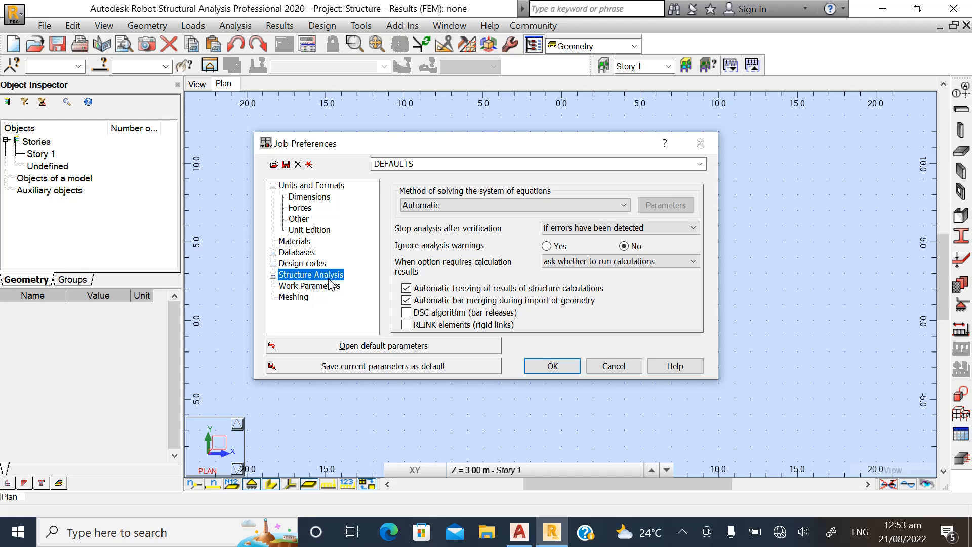
{"action": "left_click", "coordinate": [308, 264]}
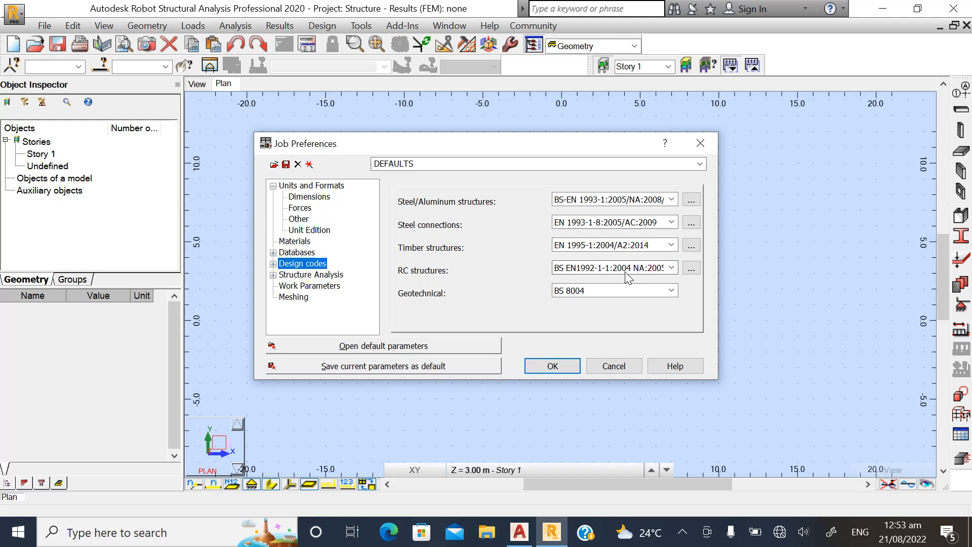
{"action": "left_click", "coordinate": [672, 268]}
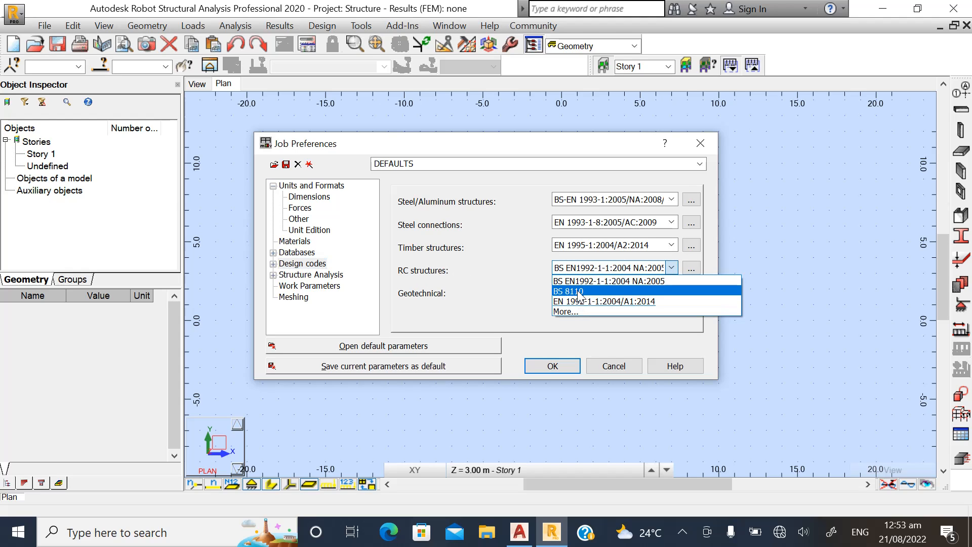
{"action": "left_click", "coordinate": [672, 268]}
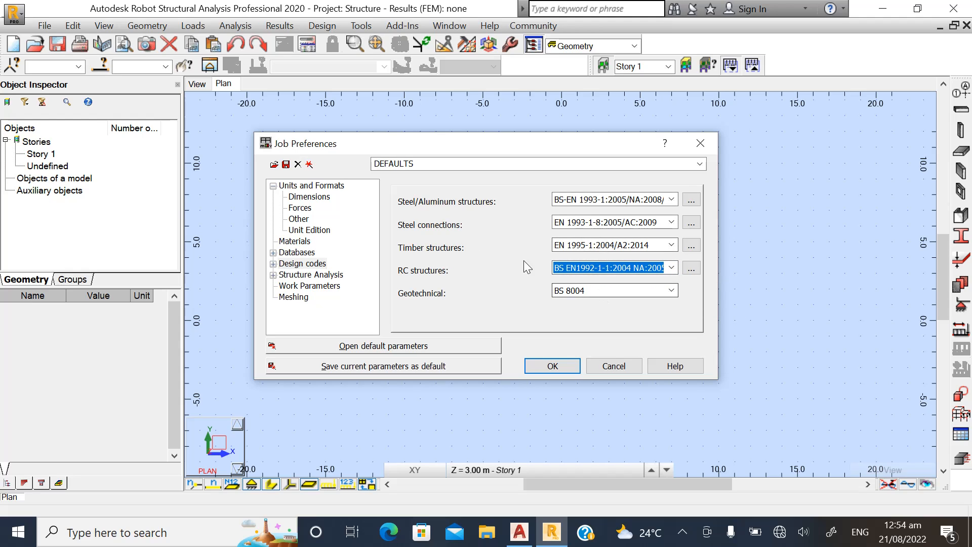
{"action": "left_click", "coordinate": [539, 364]}
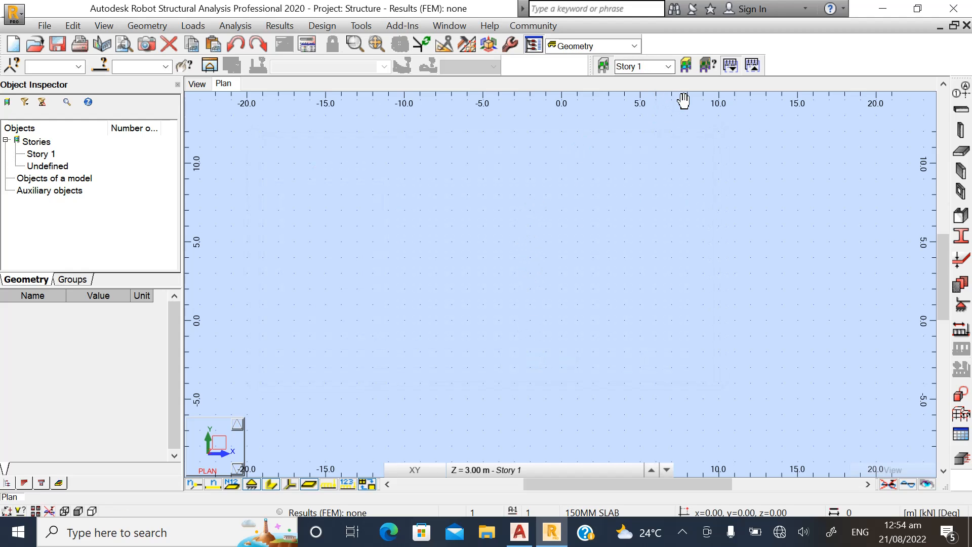
Delete all defined stories from the building model and close the Stories dialog.
{"action": "left_click", "coordinate": [687, 65]}
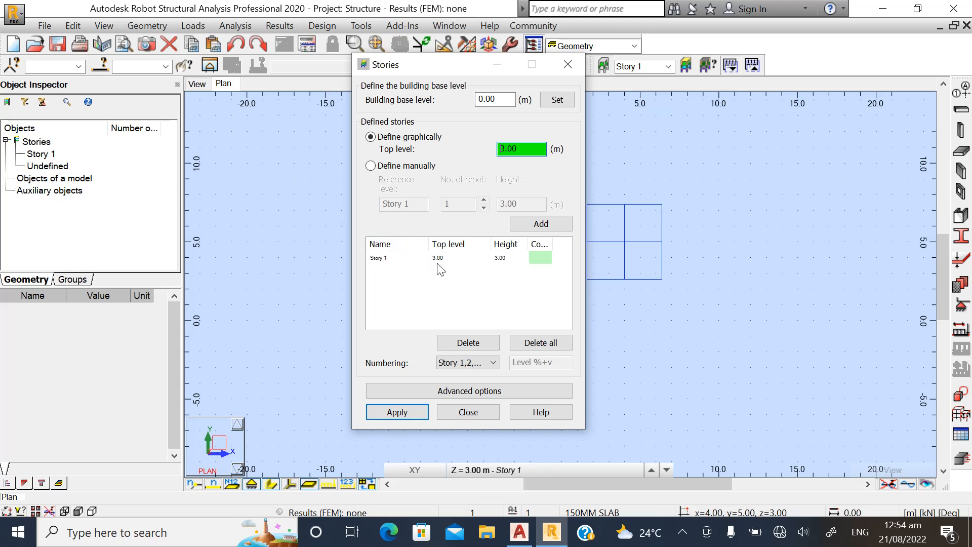
{"action": "left_click", "coordinate": [541, 343]}
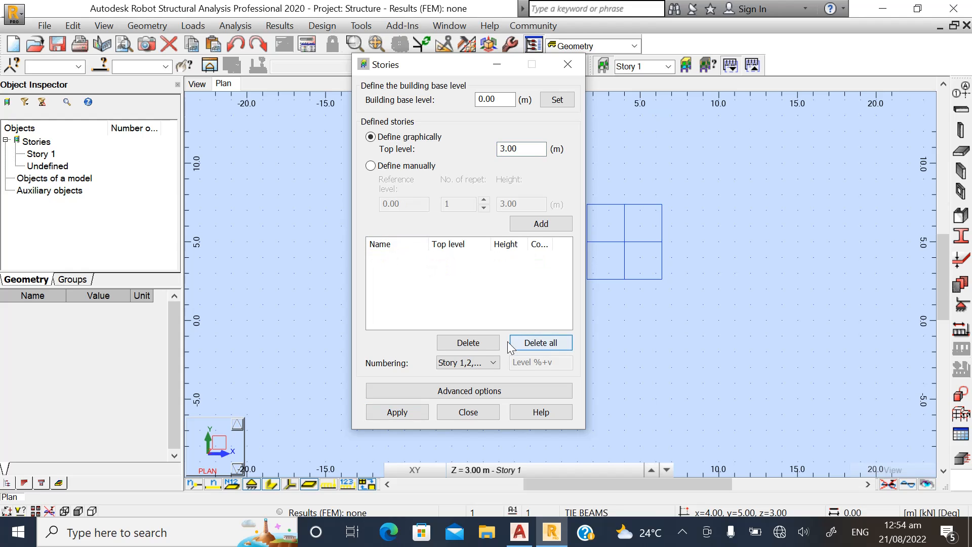
{"action": "left_click", "coordinate": [467, 411]}
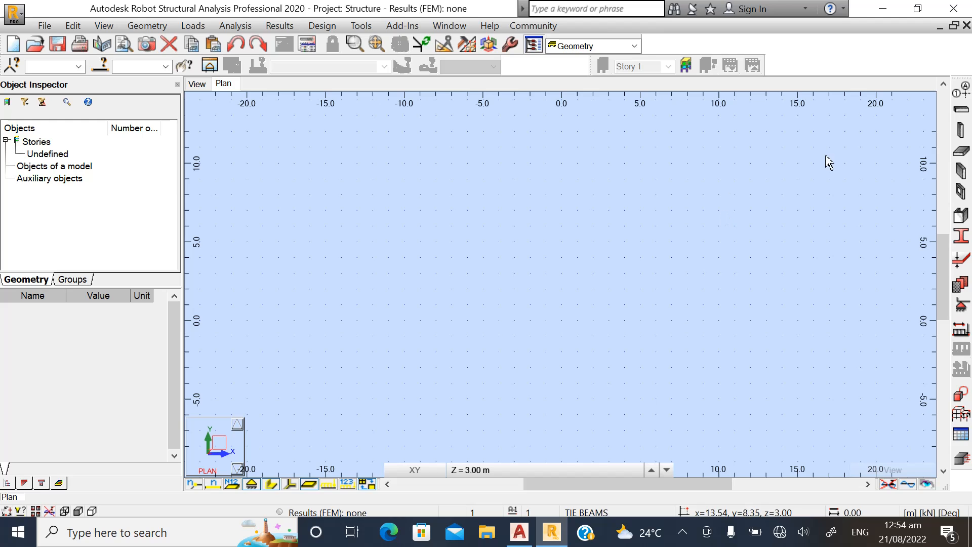
Open the structural axis definition and move its dialog aside over the plan view.
{"action": "left_click", "coordinate": [955, 96]}
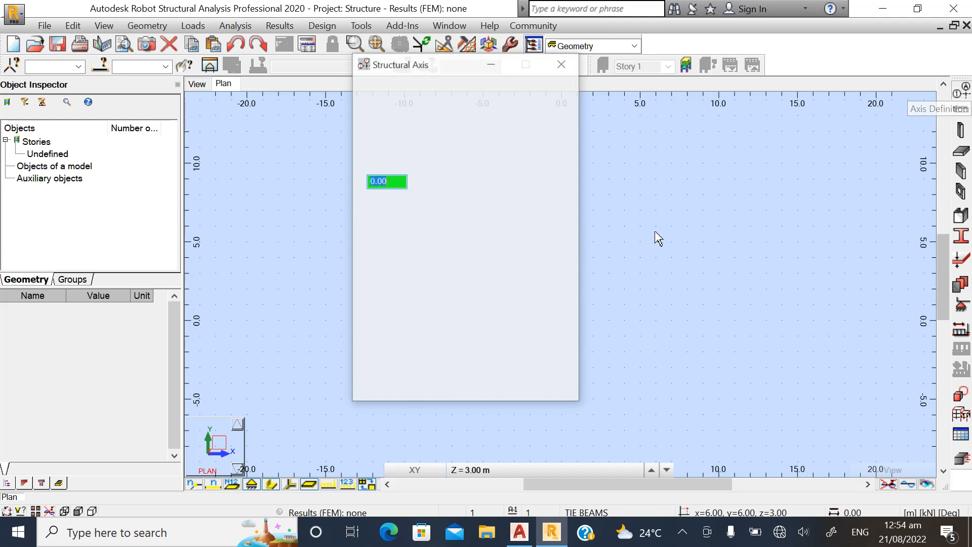
{"action": "left_click_drag", "start_coordinate": [448, 66], "coordinate": [608, 111]}
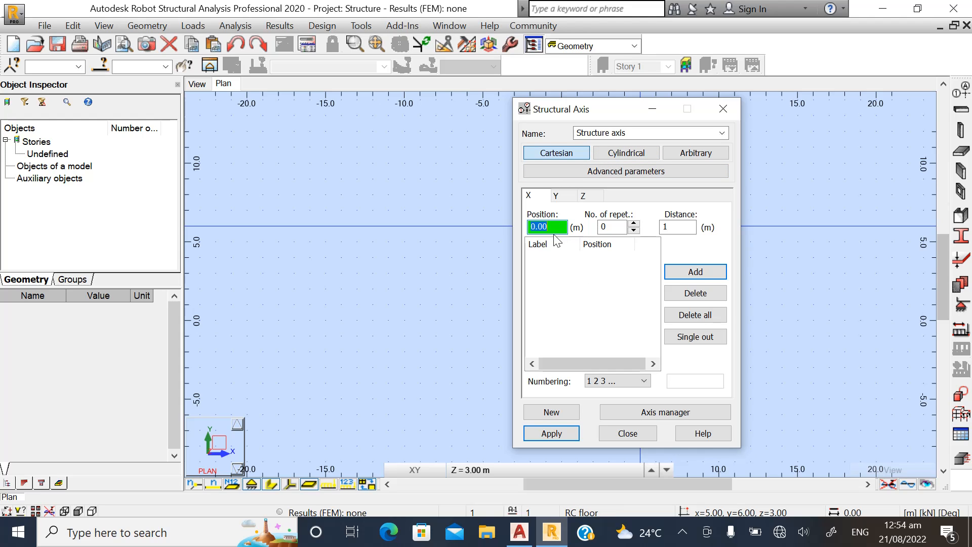
Switch to AutoCAD and examine the general arrangement's grid lines A to E and 1 to 9 with their spacing dimensions.
{"action": "left_click", "coordinate": [520, 532]}
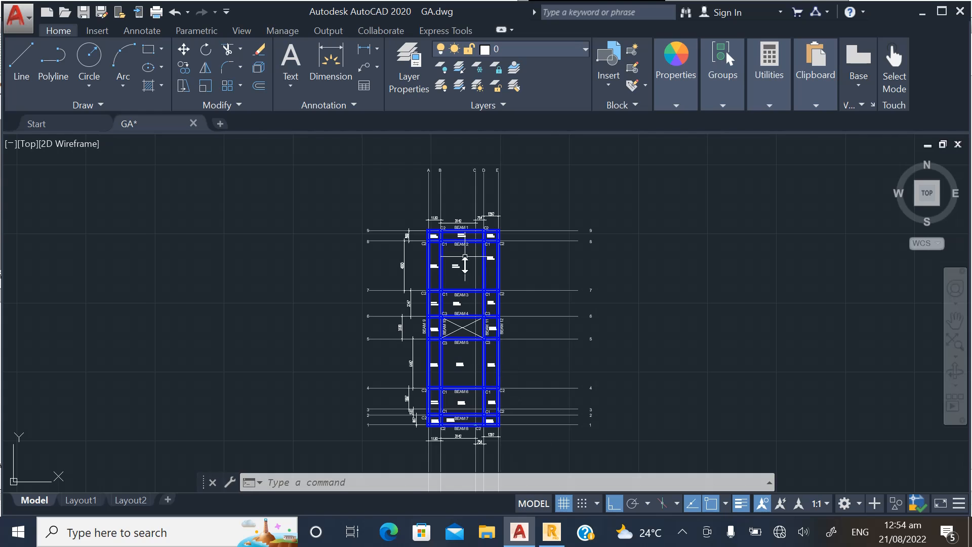
{"action": "scroll", "coordinate": [465, 263], "scroll_direction": "up", "scroll_amount": 3}
{"action": "scroll", "coordinate": [434, 247], "scroll_direction": "down", "scroll_amount": 3}
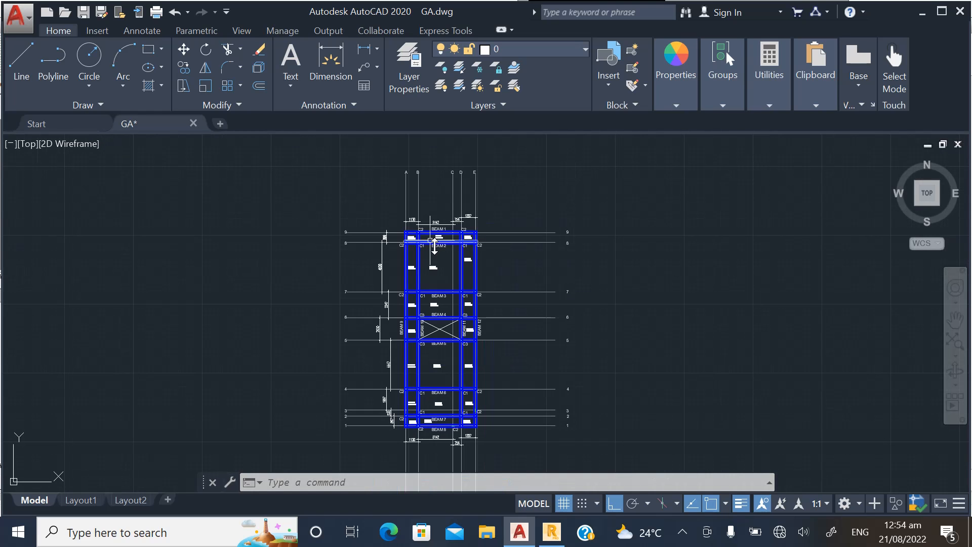
{"action": "scroll", "coordinate": [434, 248], "scroll_direction": "up", "scroll_amount": 4}
{"action": "scroll", "coordinate": [434, 289], "scroll_direction": "down", "scroll_amount": 2}
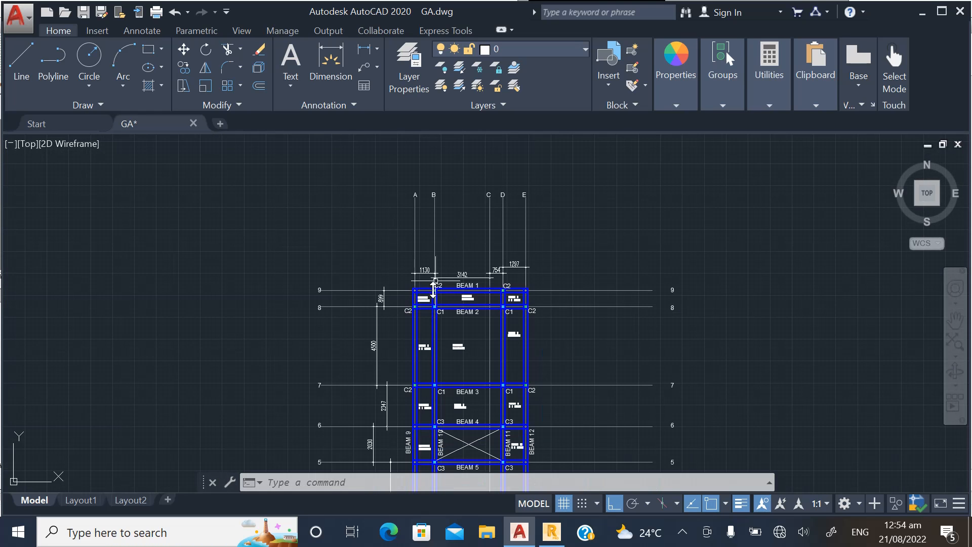
{"action": "scroll", "coordinate": [428, 193], "scroll_direction": "up", "scroll_amount": 4}
{"action": "scroll", "coordinate": [372, 247], "scroll_direction": "down", "scroll_amount": 4}
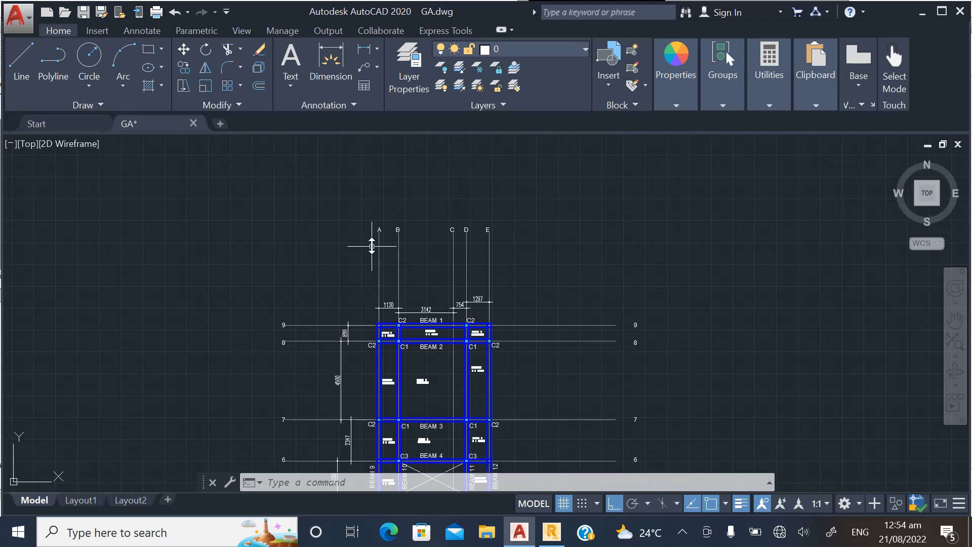
{"action": "scroll", "coordinate": [392, 246], "scroll_direction": "up", "scroll_amount": 4}
{"action": "scroll", "coordinate": [605, 213], "scroll_direction": "down", "scroll_amount": 4}
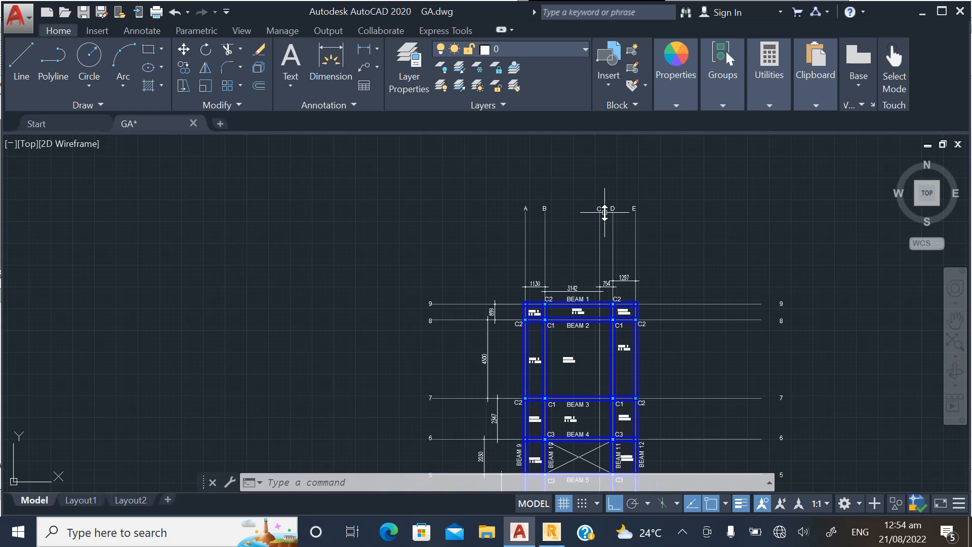
{"action": "scroll", "coordinate": [605, 213], "scroll_direction": "down", "scroll_amount": 2}
{"action": "scroll", "coordinate": [508, 424], "scroll_direction": "up", "scroll_amount": 6}
{"action": "scroll", "coordinate": [465, 263], "scroll_direction": "down", "scroll_amount": 4}
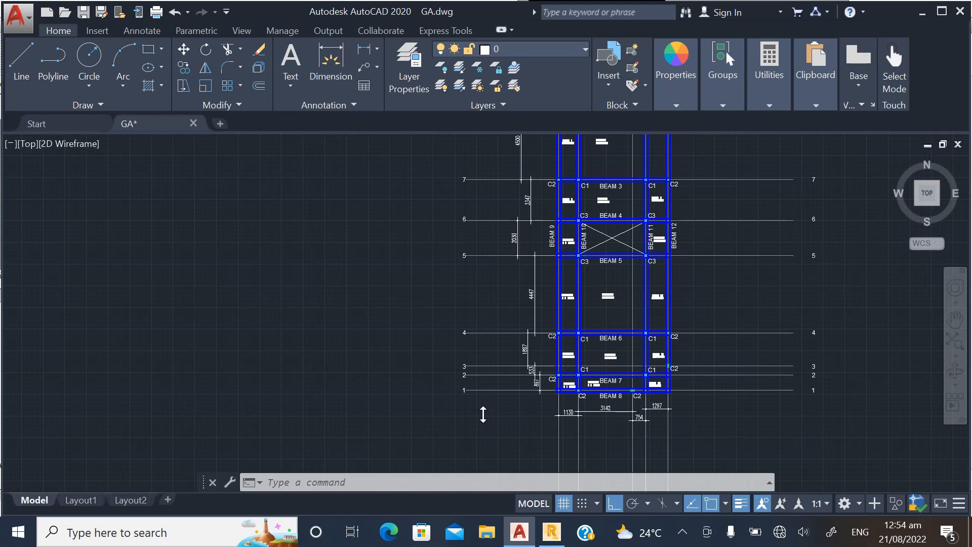
{"action": "scroll", "coordinate": [483, 415], "scroll_direction": "up", "scroll_amount": 4}
{"action": "scroll", "coordinate": [458, 338], "scroll_direction": "down", "scroll_amount": 6}
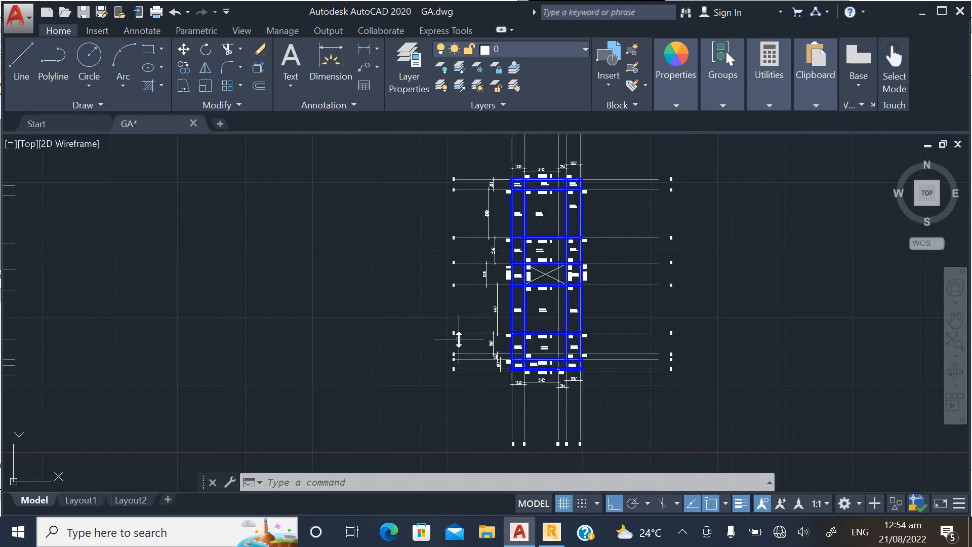
Examine the general arrangement's grid line spacing dimensions below Beam 8 and above Beam 1.
{"action": "scroll", "coordinate": [506, 385], "scroll_direction": "up", "scroll_amount": 3}
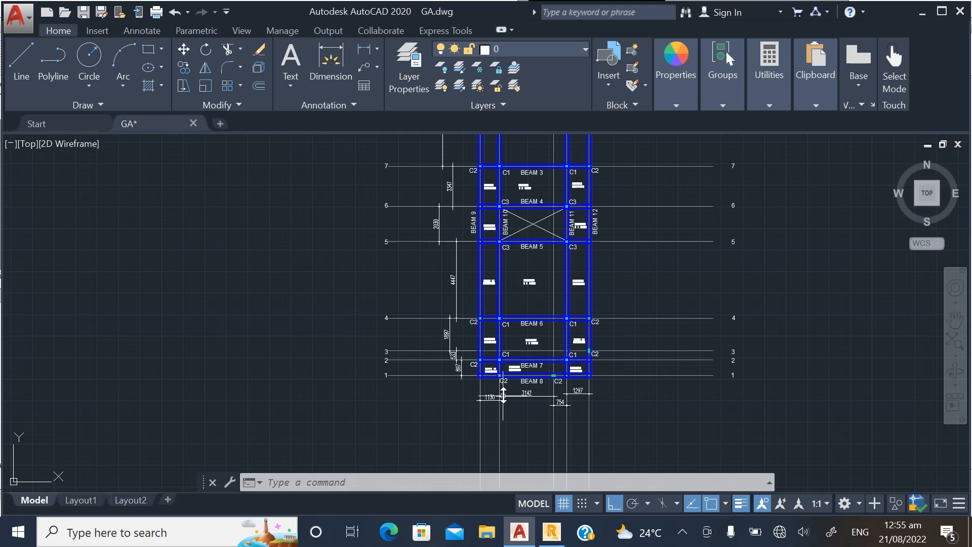
{"action": "scroll", "coordinate": [504, 395], "scroll_direction": "up", "scroll_amount": 5}
{"action": "scroll", "coordinate": [456, 433], "scroll_direction": "down", "scroll_amount": 5}
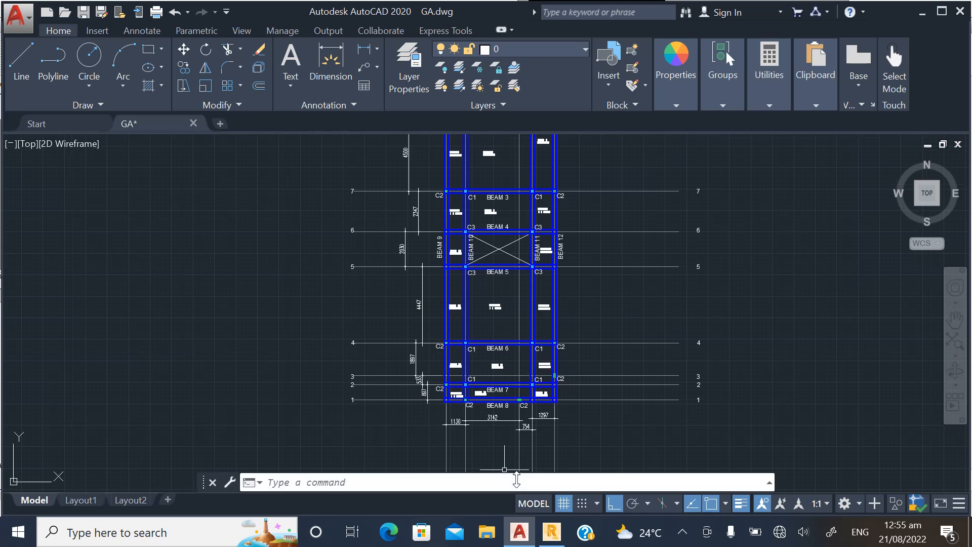
{"action": "left_click", "coordinate": [552, 531]}
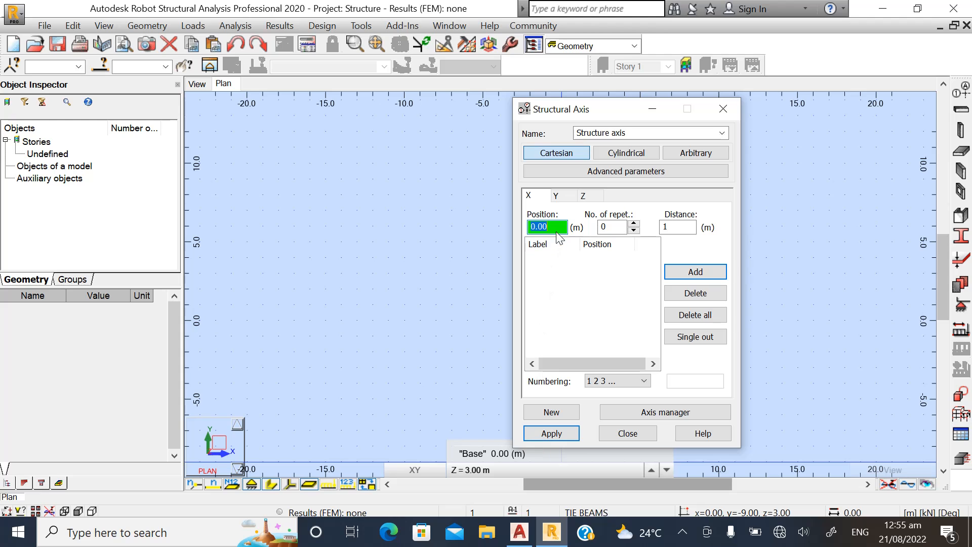
{"action": "left_click", "coordinate": [519, 532]}
{"action": "scroll", "coordinate": [472, 379], "scroll_direction": "down", "scroll_amount": 3}
{"action": "scroll", "coordinate": [463, 321], "scroll_direction": "up", "scroll_amount": 8}
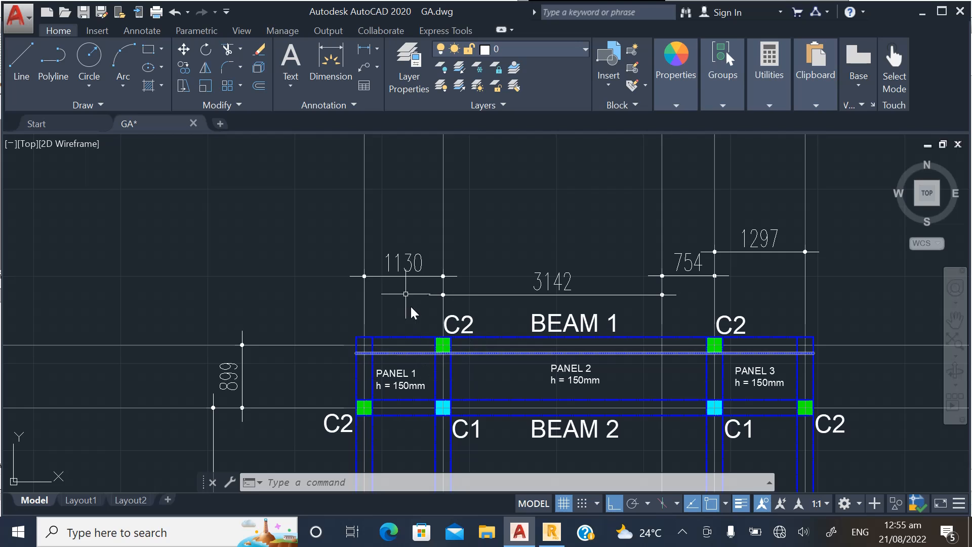
{"action": "scroll", "coordinate": [423, 265], "scroll_direction": "down", "scroll_amount": 2}
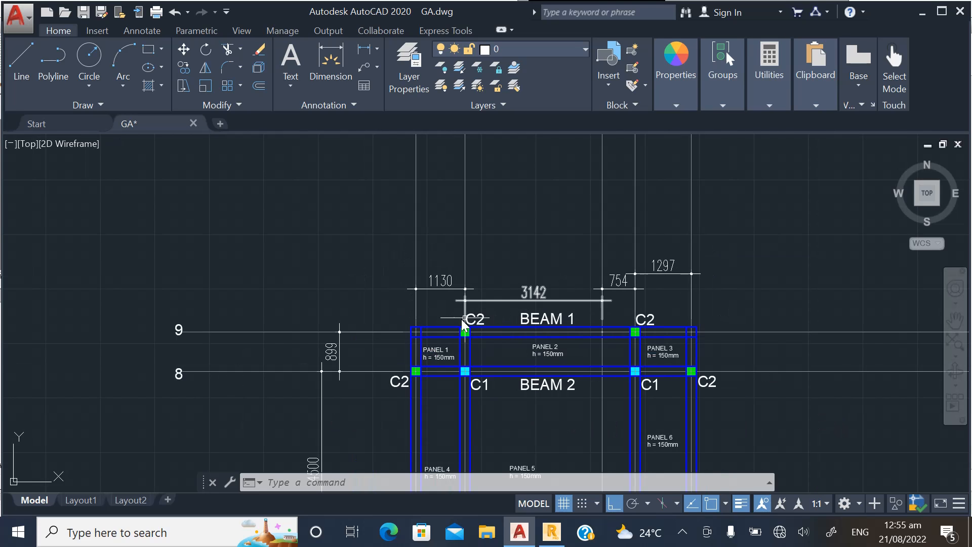
In Robot Structural Analysis, add X-direction axes at 0.00 m and 1.130 m, using the A to B grid spacing from the AutoCAD drawing.
{"action": "left_click", "coordinate": [552, 532]}
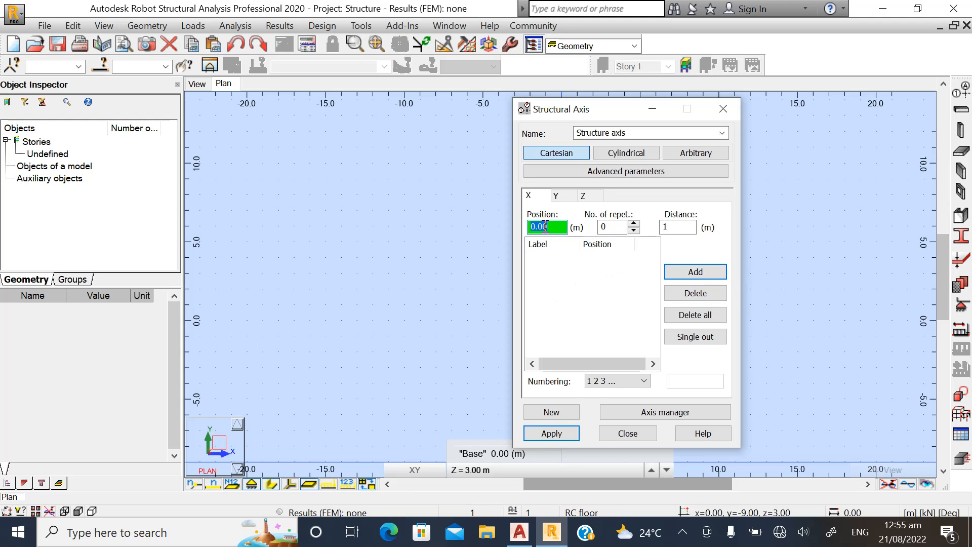
{"action": "left_click", "coordinate": [676, 274]}
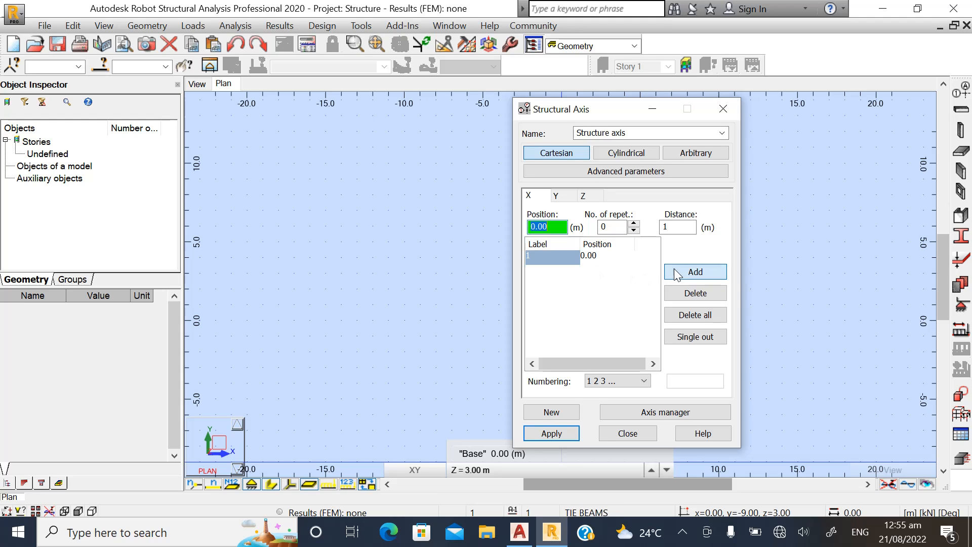
{"action": "left_click", "coordinate": [522, 536]}
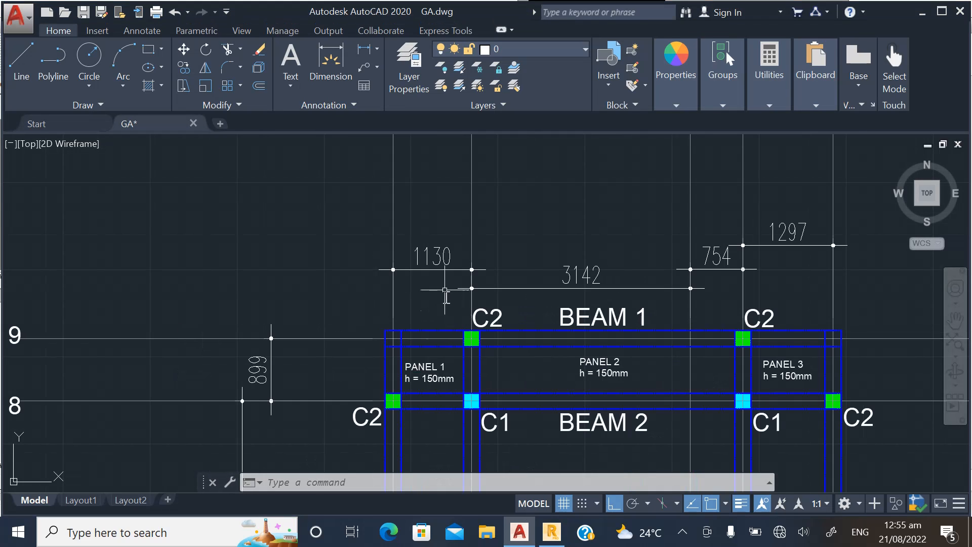
{"action": "scroll", "coordinate": [423, 396], "scroll_direction": "down", "scroll_amount": 3}
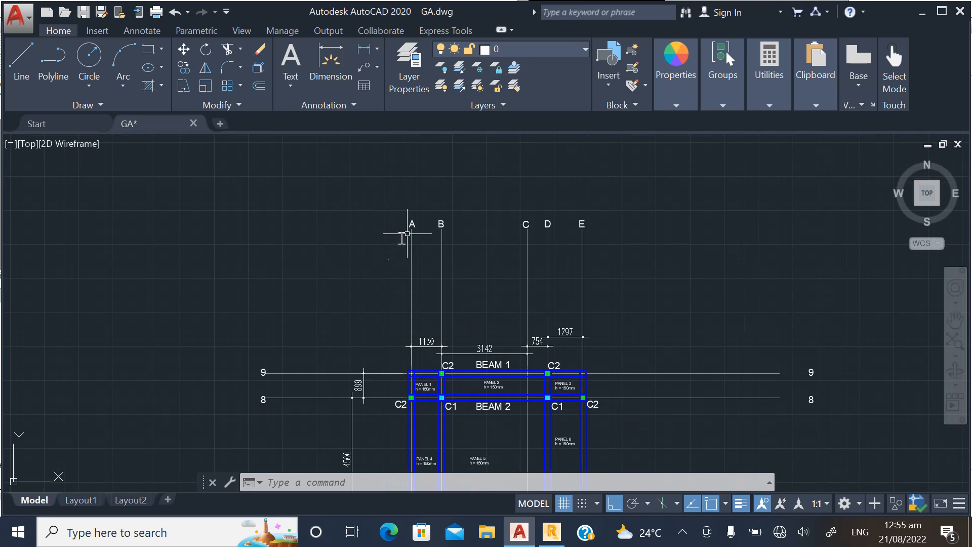
{"action": "scroll", "coordinate": [405, 228], "scroll_direction": "up", "scroll_amount": 1}
{"action": "scroll", "coordinate": [445, 427], "scroll_direction": "up", "scroll_amount": 2}
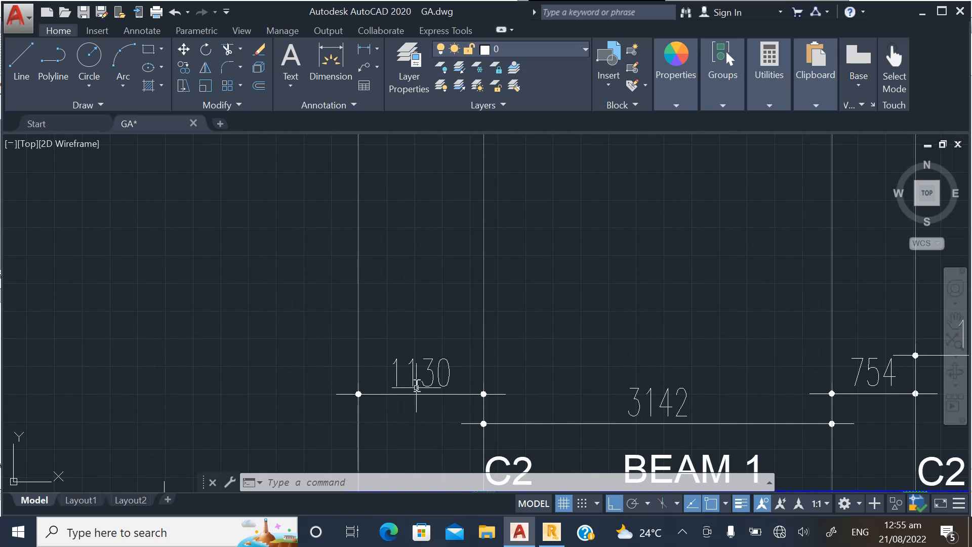
{"action": "scroll", "coordinate": [491, 388], "scroll_direction": "down", "scroll_amount": 1}
{"action": "left_click", "coordinate": [559, 534]}
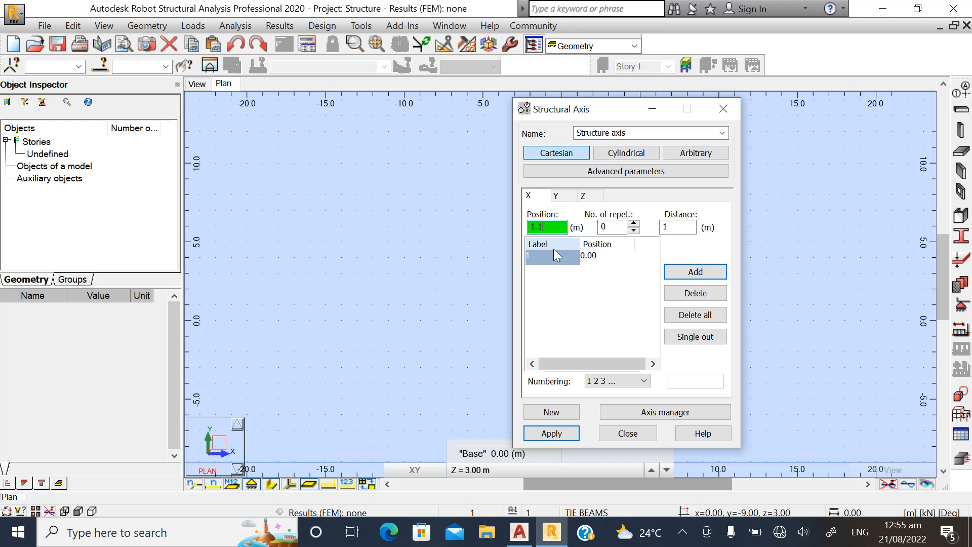
{"action": "type", "text": "30"}
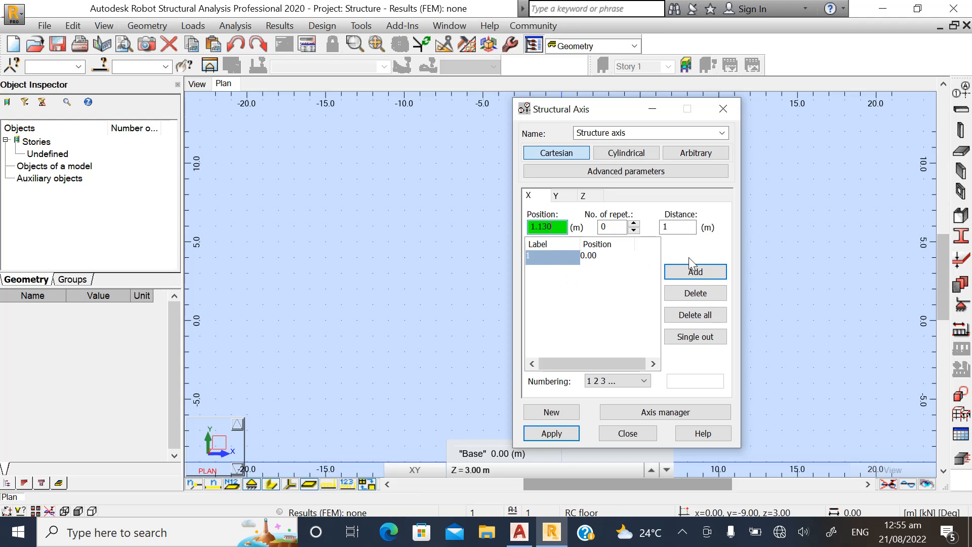
{"action": "left_click", "coordinate": [690, 270]}
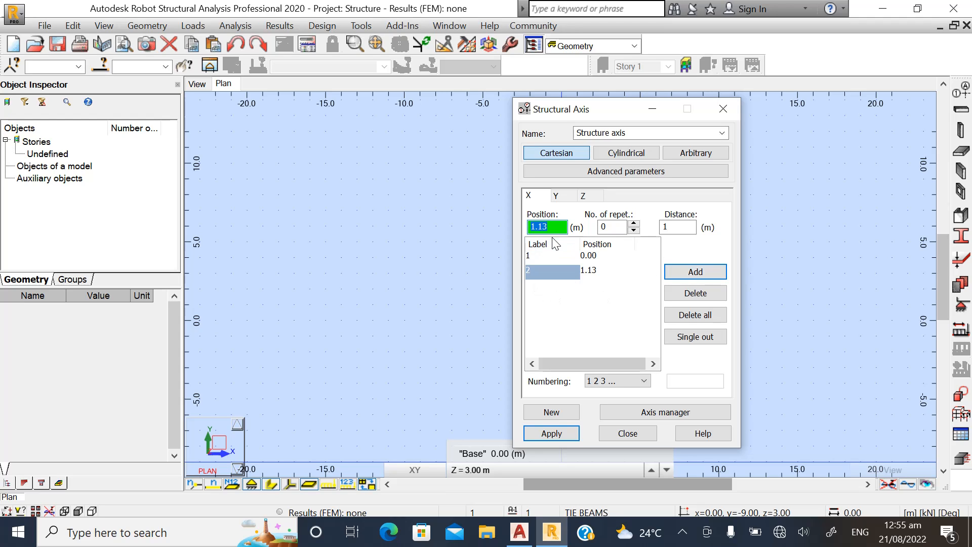
Switch to AutoCAD and examine the spacing dimensions between grid lines A, B and C above Beam 1.
{"action": "left_click", "coordinate": [552, 531]}
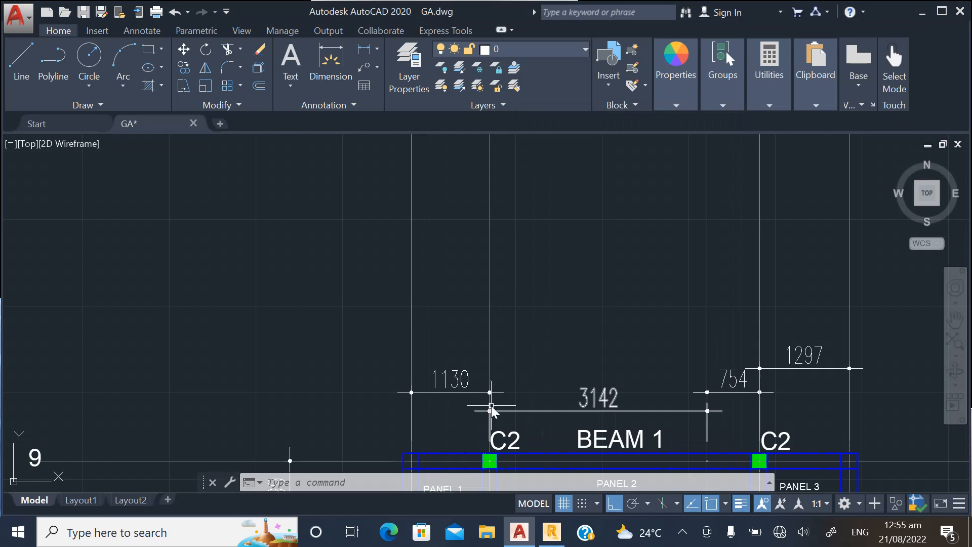
{"action": "scroll", "coordinate": [504, 405], "scroll_direction": "down", "scroll_amount": 2}
{"action": "scroll", "coordinate": [500, 400], "scroll_direction": "up", "scroll_amount": 2}
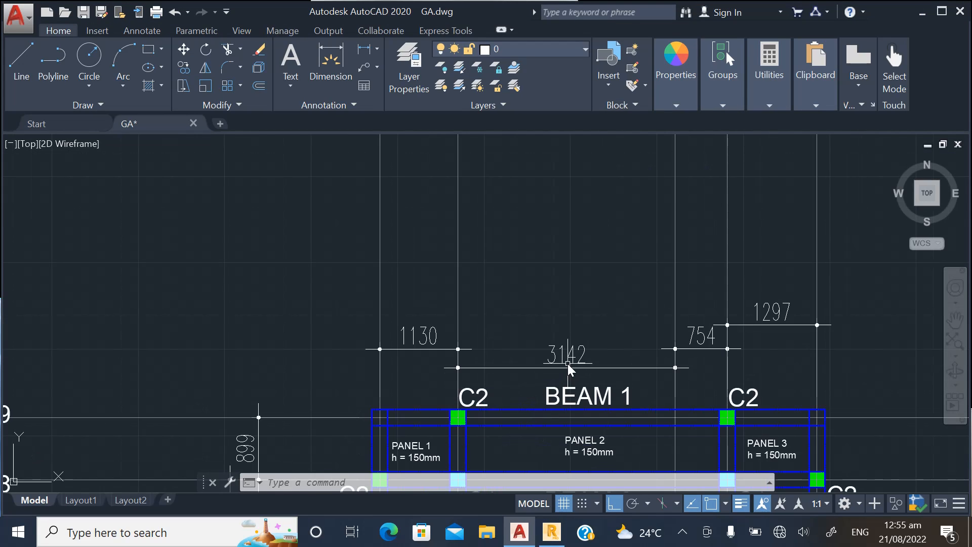
{"action": "scroll", "coordinate": [570, 365], "scroll_direction": "up", "scroll_amount": 2}
{"action": "scroll", "coordinate": [601, 346], "scroll_direction": "down", "scroll_amount": 2}
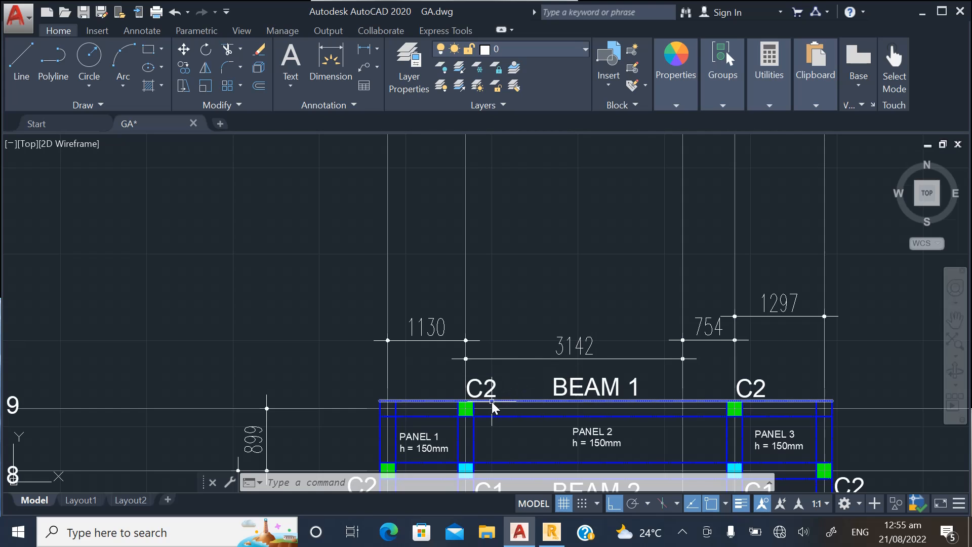
{"action": "scroll", "coordinate": [543, 332], "scroll_direction": "down", "scroll_amount": 2}
{"action": "scroll", "coordinate": [454, 405], "scroll_direction": "up", "scroll_amount": 2}
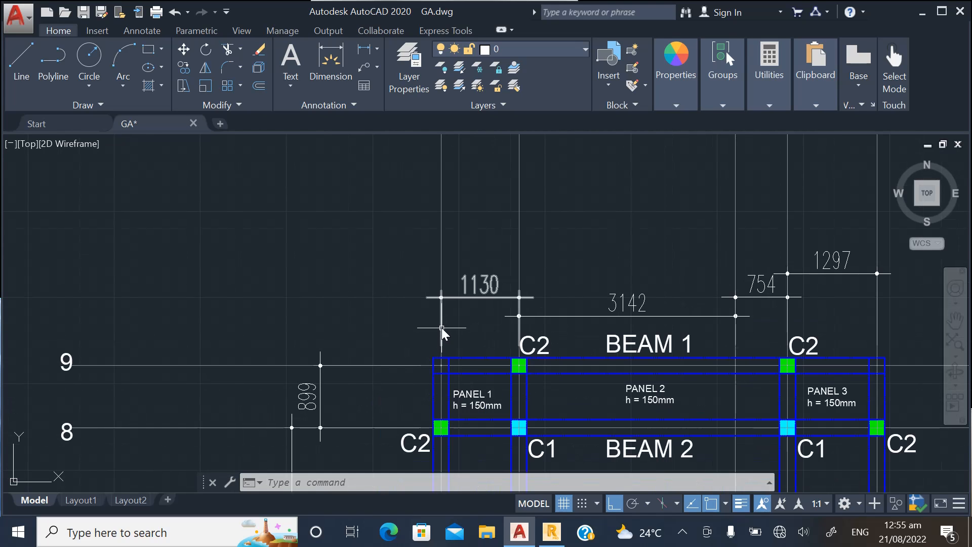
{"action": "scroll", "coordinate": [439, 364], "scroll_direction": "down", "scroll_amount": 2}
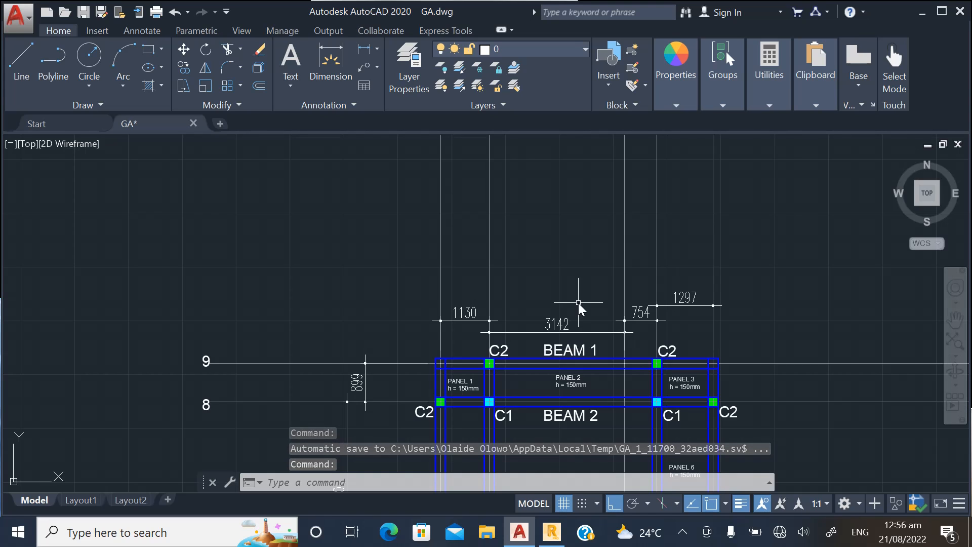
Switch to Robot Structural Analysis and add the third X-direction axis, for grid line C, at position 4.272 m.
{"action": "left_click", "coordinate": [552, 533]}
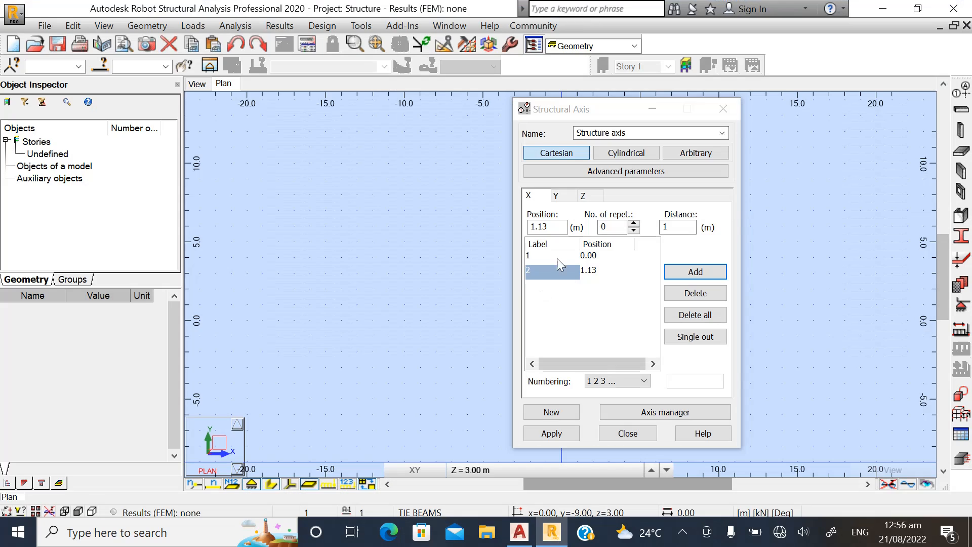
{"action": "double_click", "coordinate": [558, 227]}
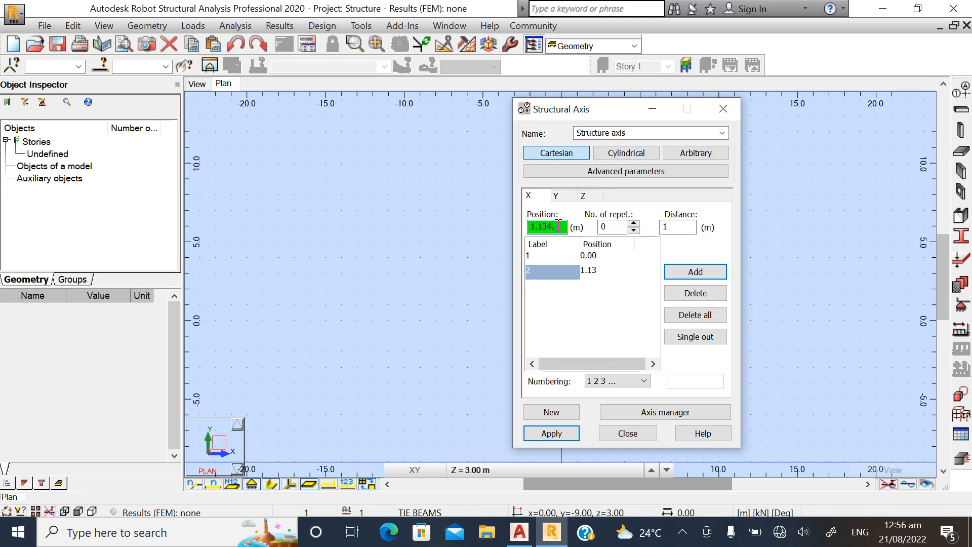
{"action": "type", "text": "1.134.27"}
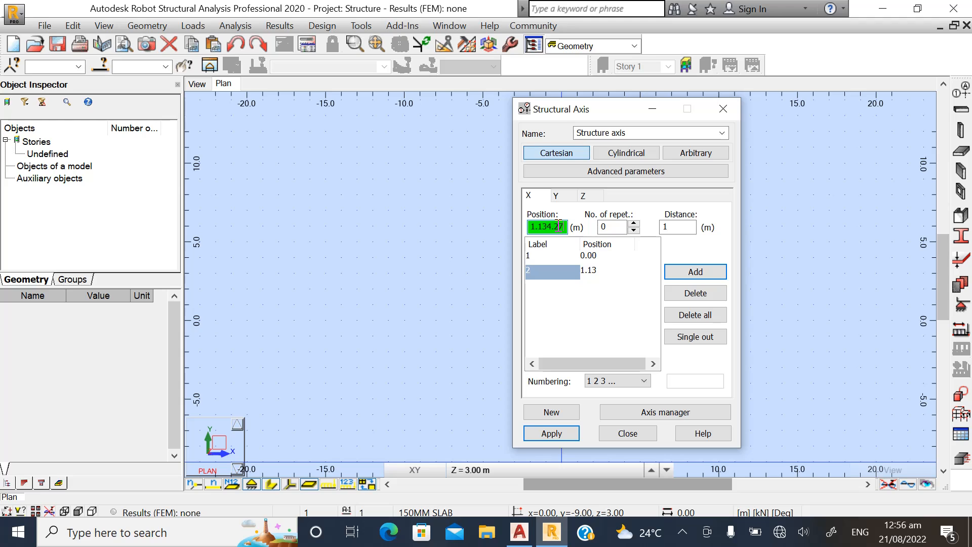
{"action": "type", "text": "2"}
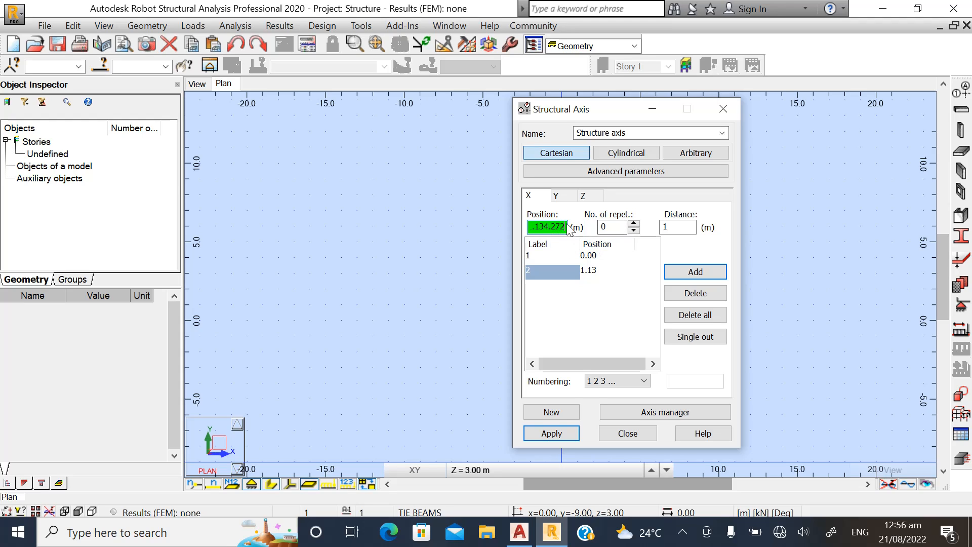
{"action": "left_click_drag", "start_coordinate": [560, 227], "coordinate": [491, 233]}
{"action": "type", "text": "4"}
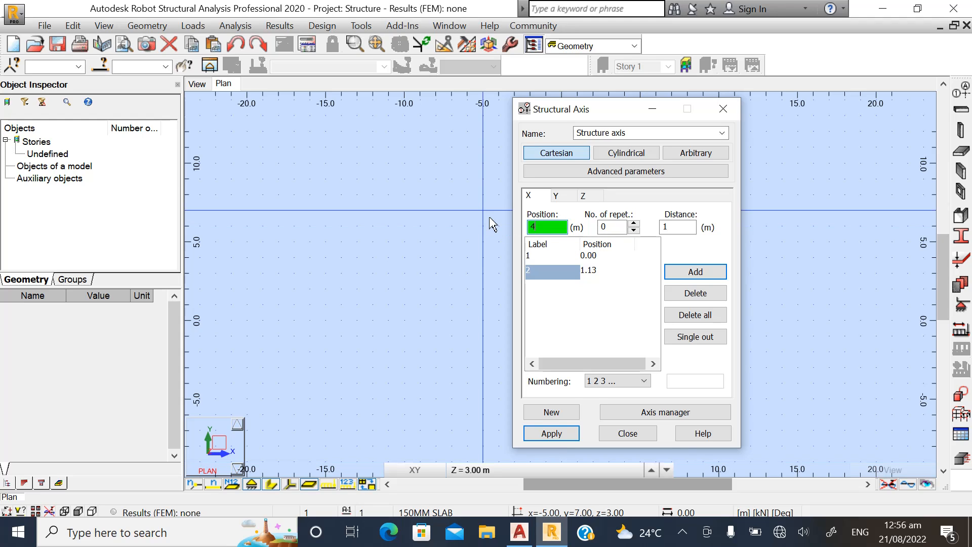
{"action": "type", "text": ".272"}
{"action": "left_click", "coordinate": [699, 272]}
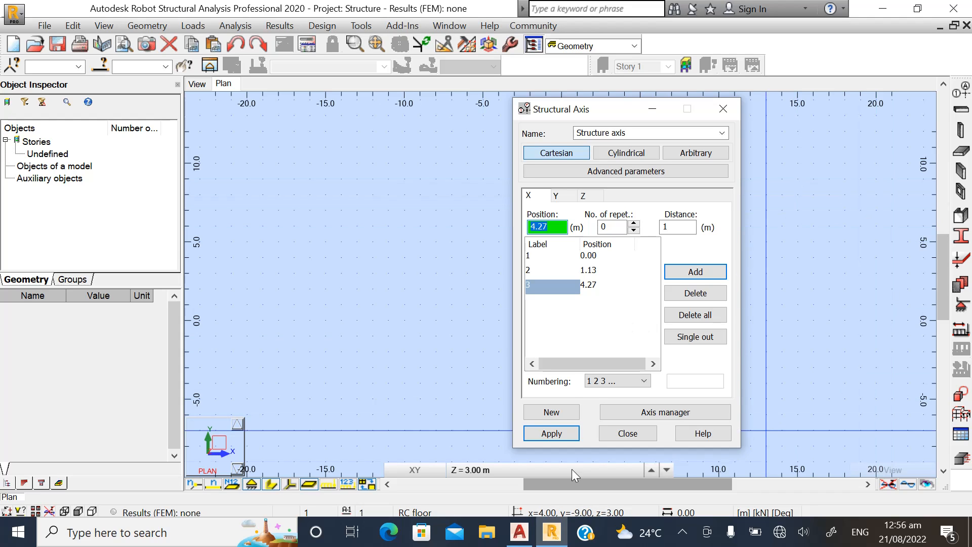
Check the C to D grid spacing in AutoCAD and add the fourth X-direction axis at position 5.026 m in Robot.
{"action": "left_click", "coordinate": [520, 532]}
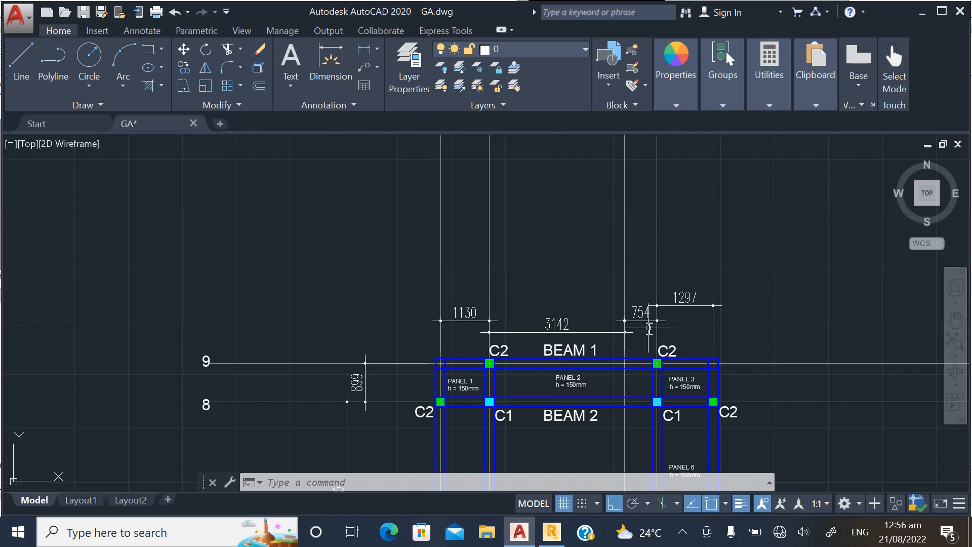
{"action": "scroll", "coordinate": [653, 327], "scroll_direction": "up", "scroll_amount": 3}
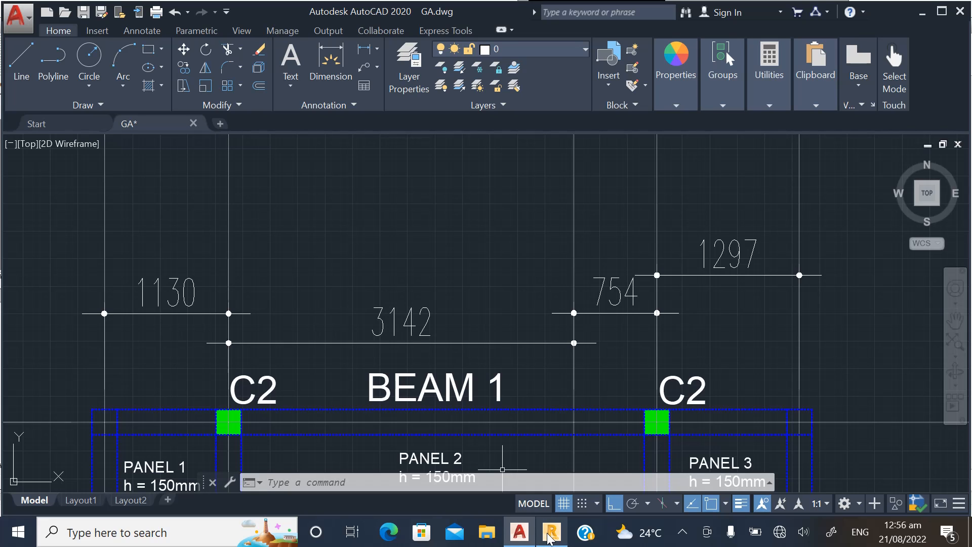
{"action": "left_click", "coordinate": [549, 538]}
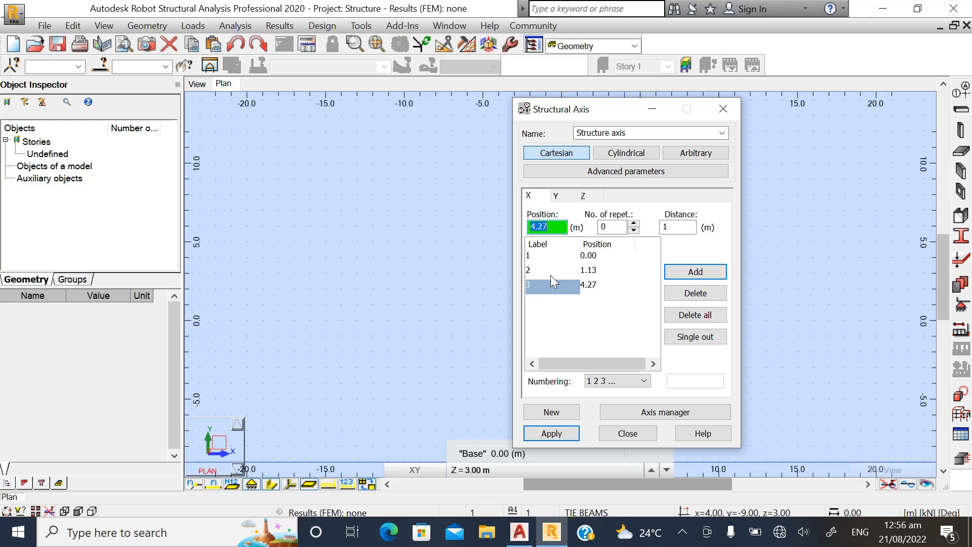
{"action": "left_click", "coordinate": [551, 536]}
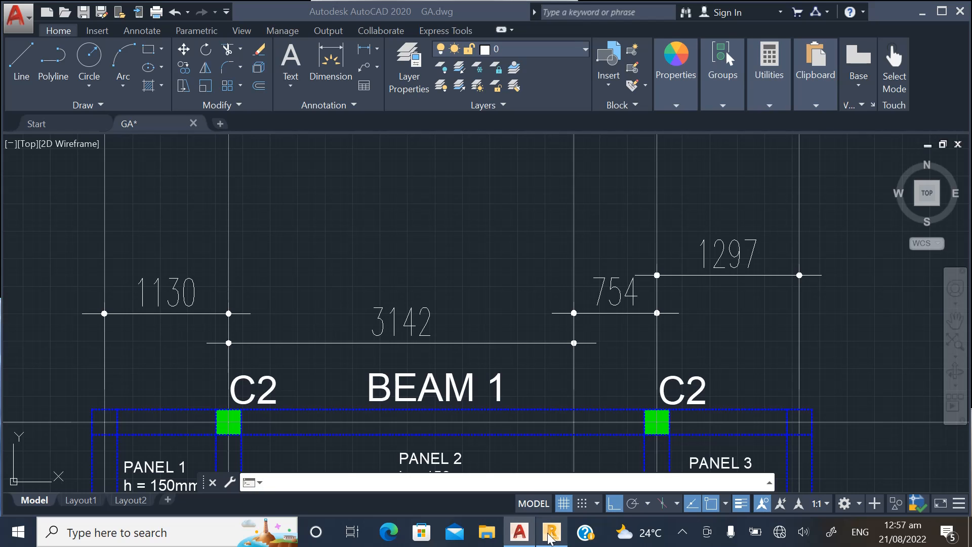
{"action": "left_click", "coordinate": [551, 532]}
{"action": "left_click", "coordinate": [561, 227]}
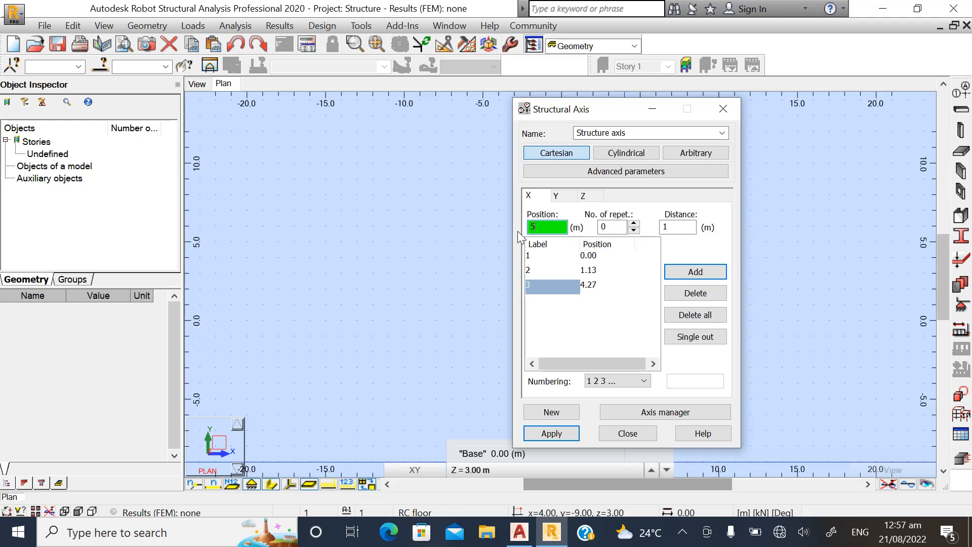
{"action": "type", "text": "5.026"}
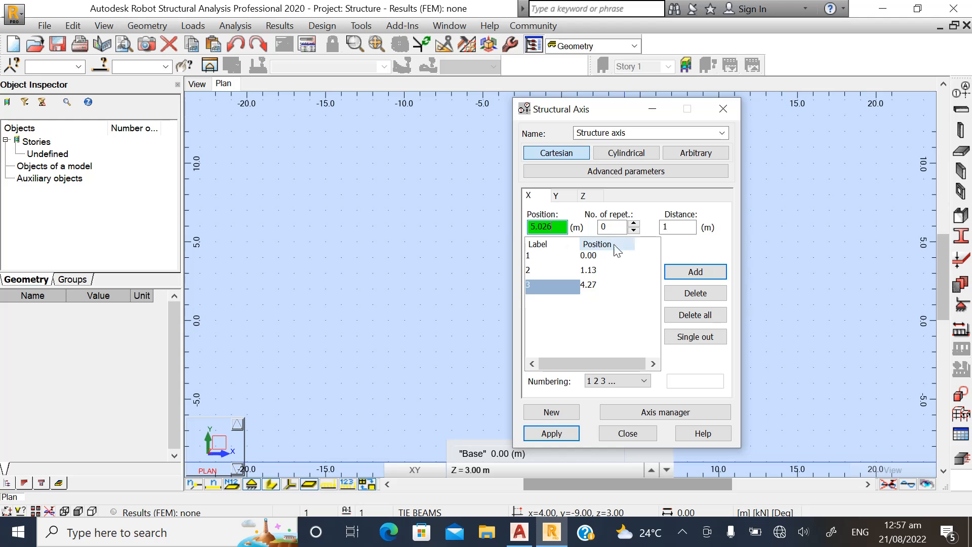
{"action": "left_click", "coordinate": [681, 275]}
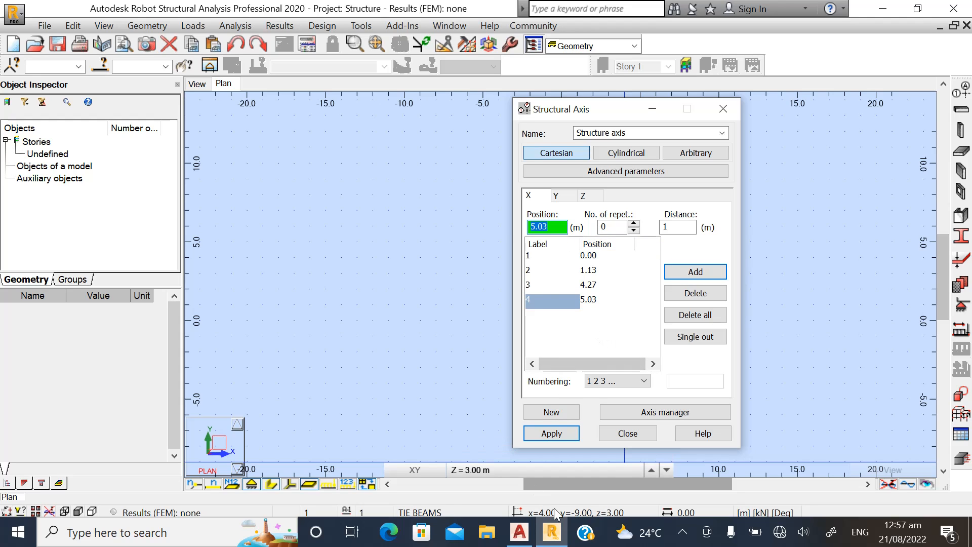
Check the D to E grid spacing in AutoCAD and add the fifth X-direction axis at position 6.323 m in Robot.
{"action": "left_click", "coordinate": [519, 534]}
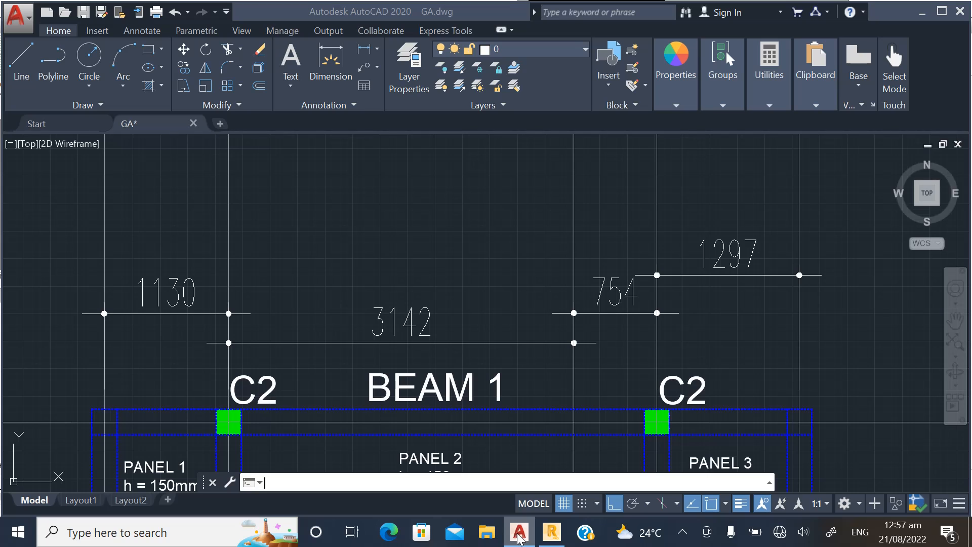
{"action": "left_click", "coordinate": [518, 536]}
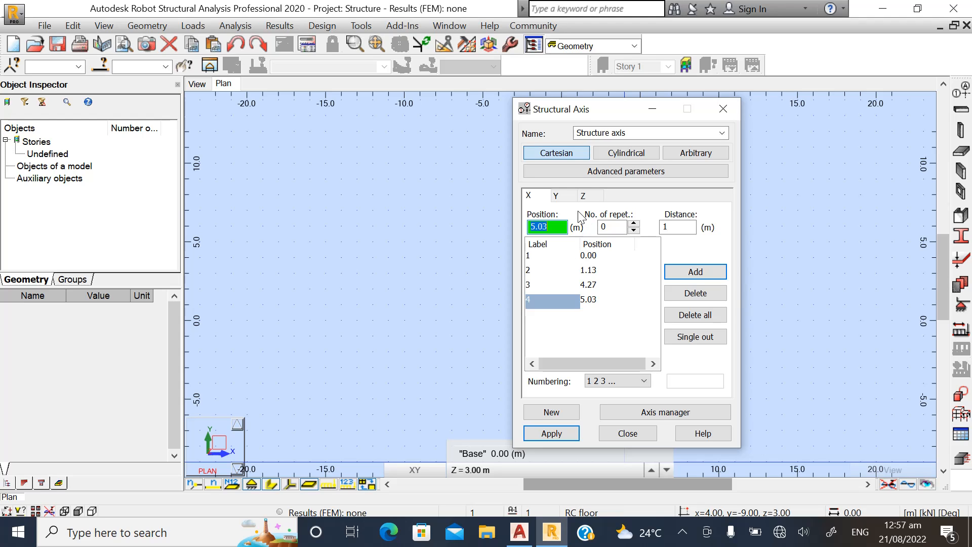
{"action": "type", "text": "6.323"}
{"action": "left_click", "coordinate": [695, 272]}
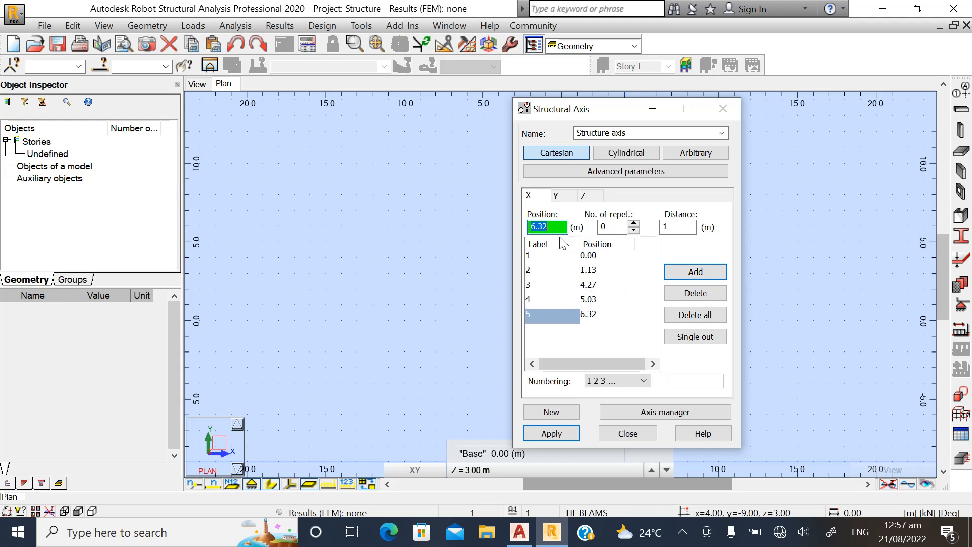
Add the first Y-direction axis at position 0.00 m.
{"action": "left_click", "coordinate": [562, 197]}
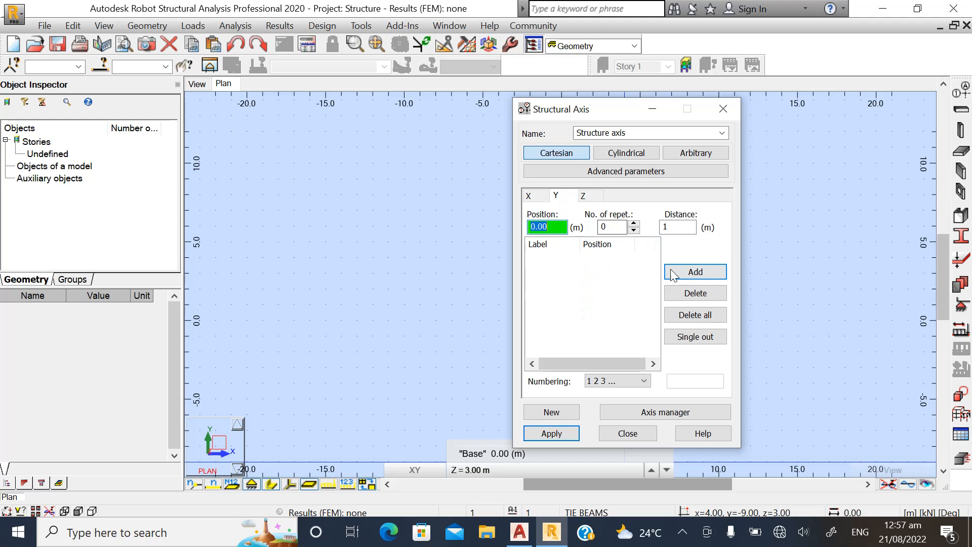
{"action": "left_click", "coordinate": [696, 272]}
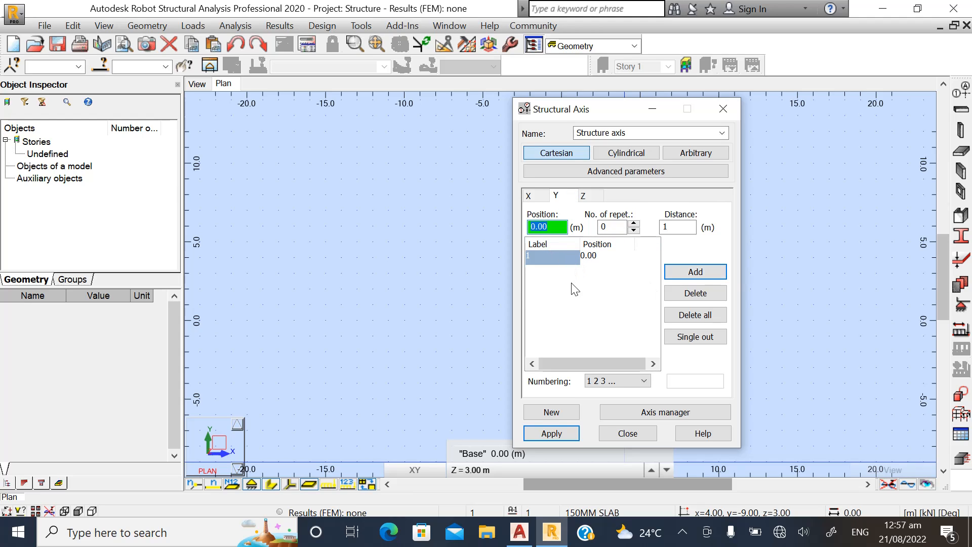
Switch to AutoCAD and examine the vertical spacing dimensions between the numbered grid lines, from line 1 up to line 7.
{"action": "left_click", "coordinate": [551, 532]}
{"action": "left_click", "coordinate": [551, 538]}
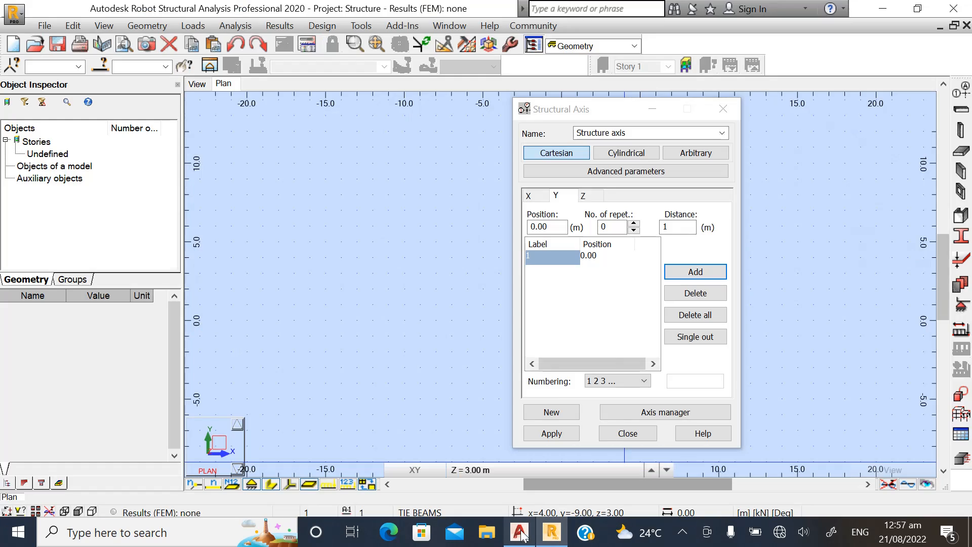
{"action": "left_click", "coordinate": [520, 532]}
{"action": "scroll", "coordinate": [495, 273], "scroll_direction": "down", "scroll_amount": 15}
{"action": "scroll", "coordinate": [463, 365], "scroll_direction": "up", "scroll_amount": 8}
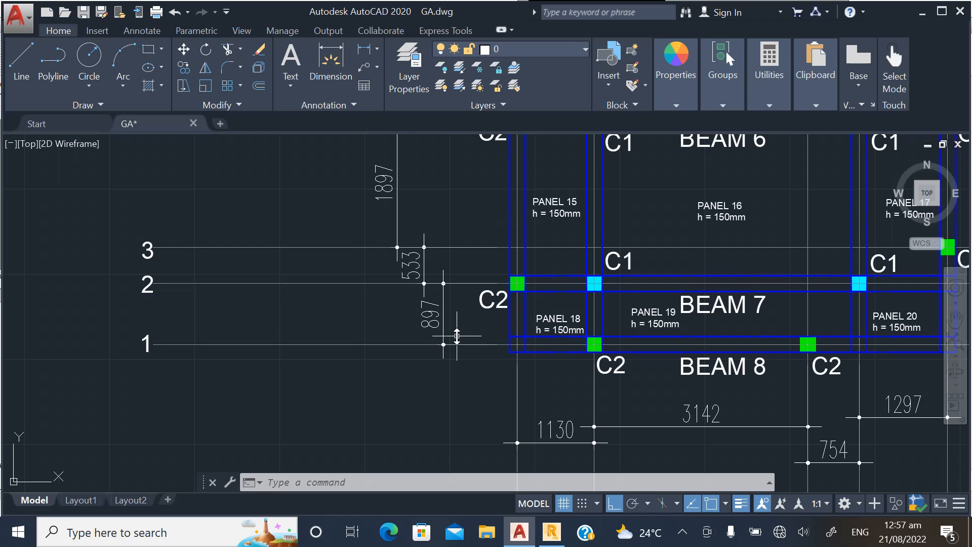
{"action": "scroll", "coordinate": [446, 400], "scroll_direction": "down", "scroll_amount": 5}
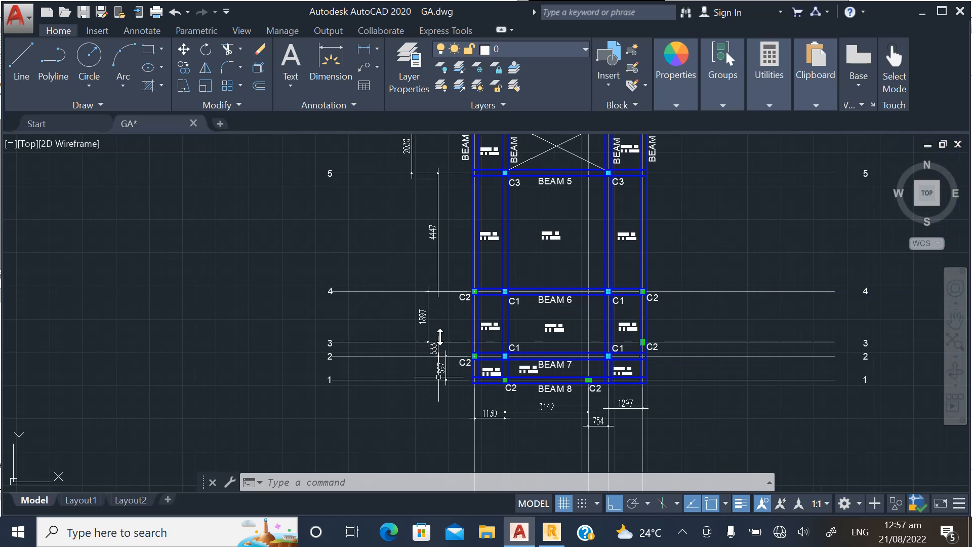
{"action": "scroll", "coordinate": [441, 391], "scroll_direction": "down", "scroll_amount": 2}
{"action": "scroll", "coordinate": [443, 381], "scroll_direction": "up", "scroll_amount": 3}
{"action": "scroll", "coordinate": [439, 406], "scroll_direction": "down", "scroll_amount": 3}
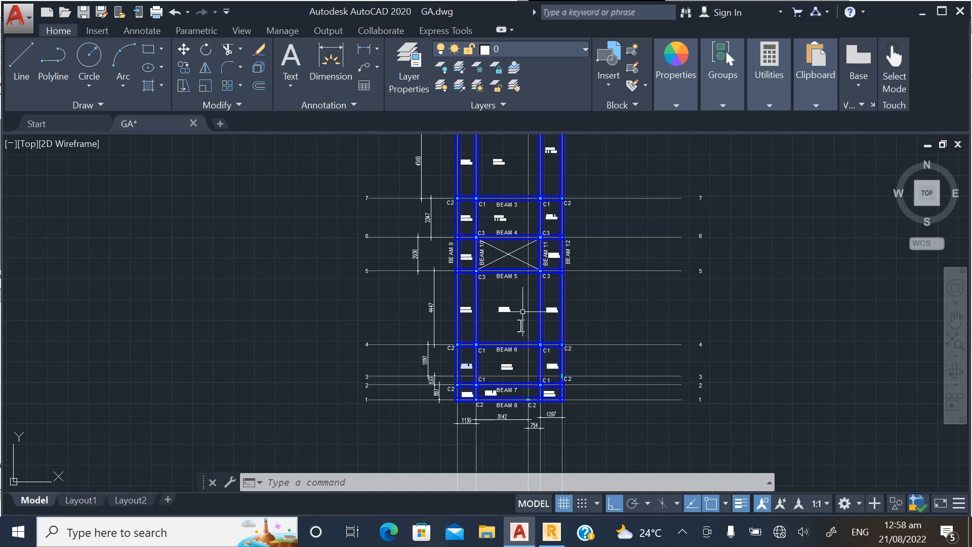
Switch to Robot Structural Analysis and add the second Y-direction axis, for grid line 2, at position 0.897 m.
{"action": "left_click", "coordinate": [550, 530]}
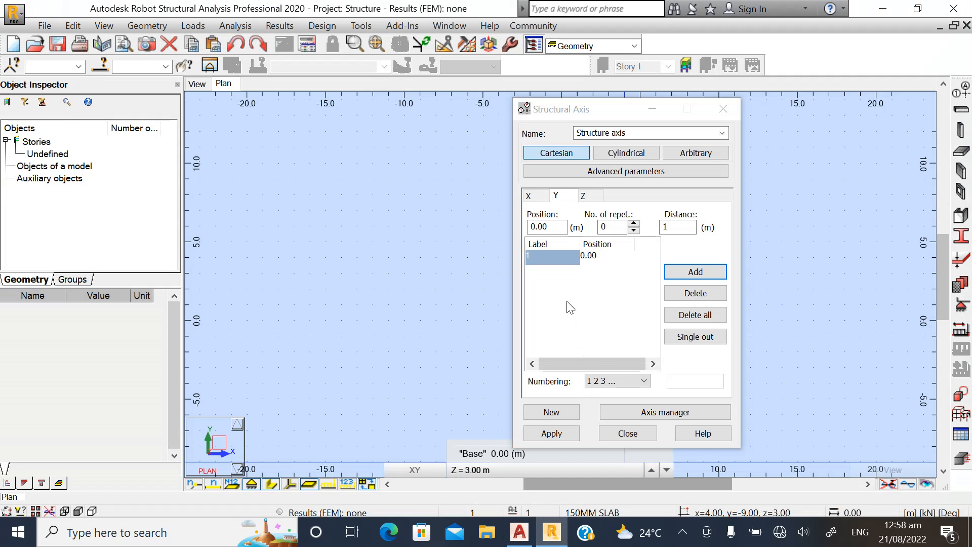
{"action": "left_click", "coordinate": [553, 226]}
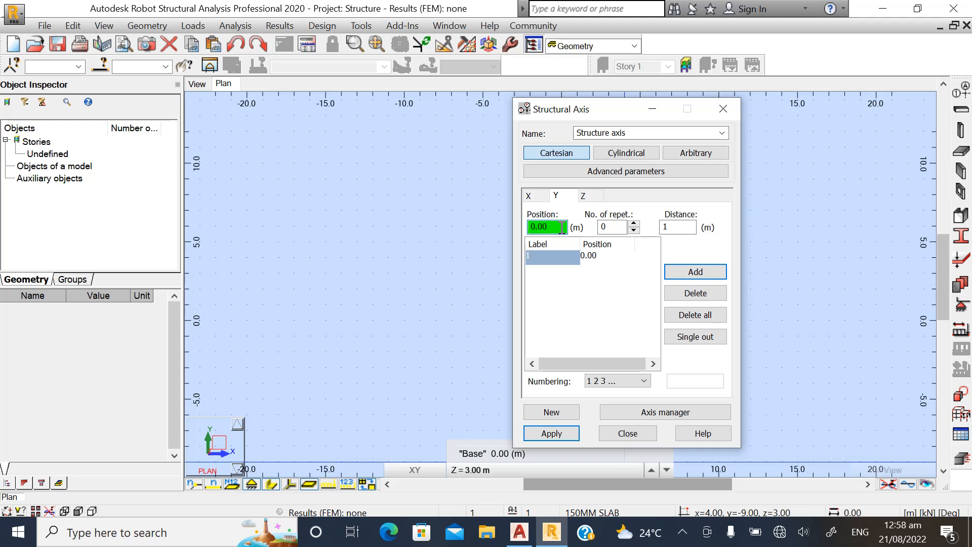
{"action": "type", "text": "0"}
{"action": "key", "text": "BackSpace"}
{"action": "key", "text": "BackSpace"}
{"action": "type", "text": "0.897"}
{"action": "left_click", "coordinate": [708, 274]}
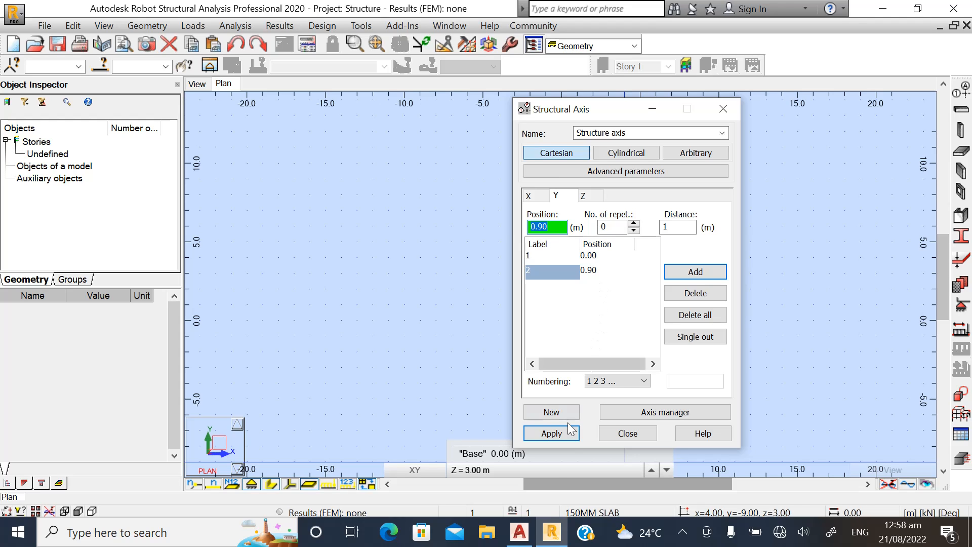
Check the 2 to 3 grid spacing in AutoCAD and add the third Y-direction axis at position 1.43 m in Robot.
{"action": "left_click", "coordinate": [521, 534]}
{"action": "scroll", "coordinate": [445, 388], "scroll_direction": "up", "scroll_amount": 5}
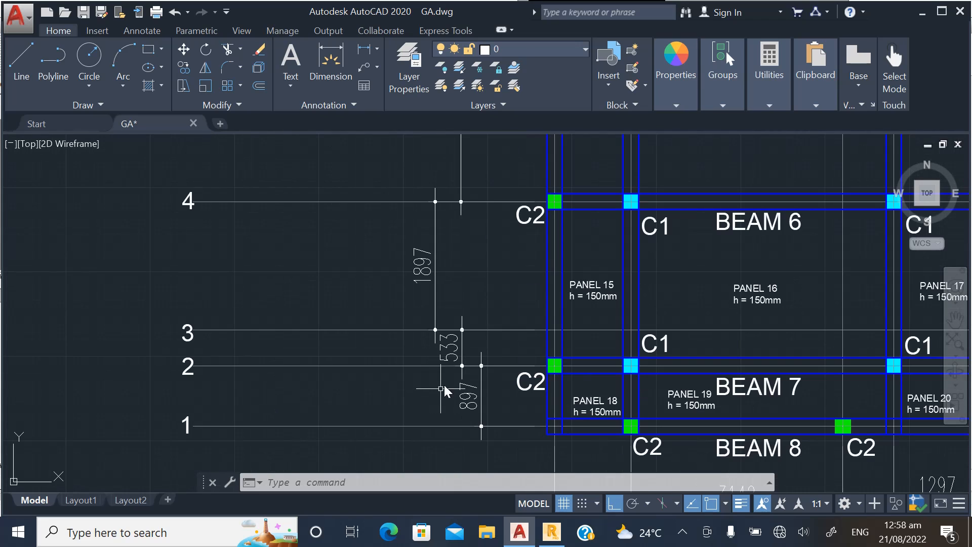
{"action": "scroll", "coordinate": [462, 389], "scroll_direction": "down", "scroll_amount": 4}
{"action": "left_click", "coordinate": [552, 532]}
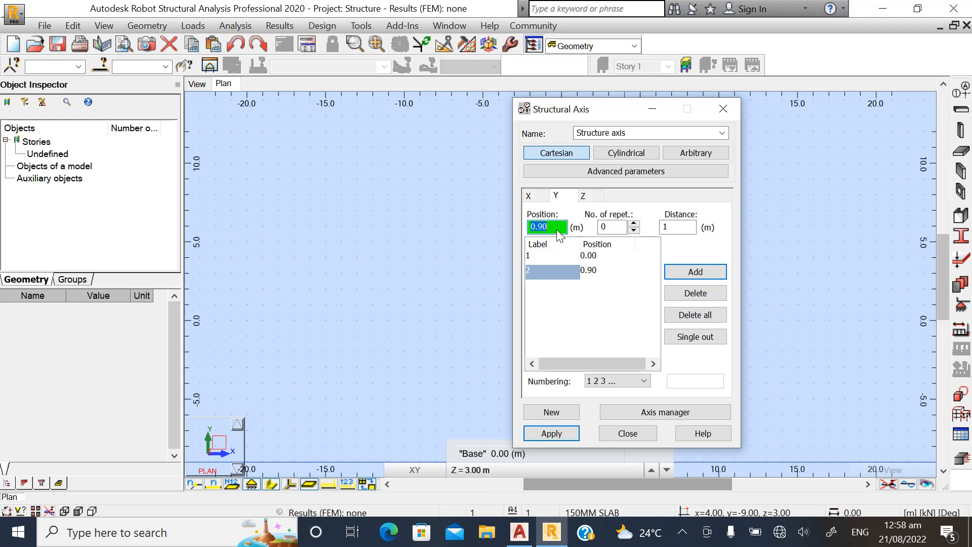
{"action": "type", "text": "1."}
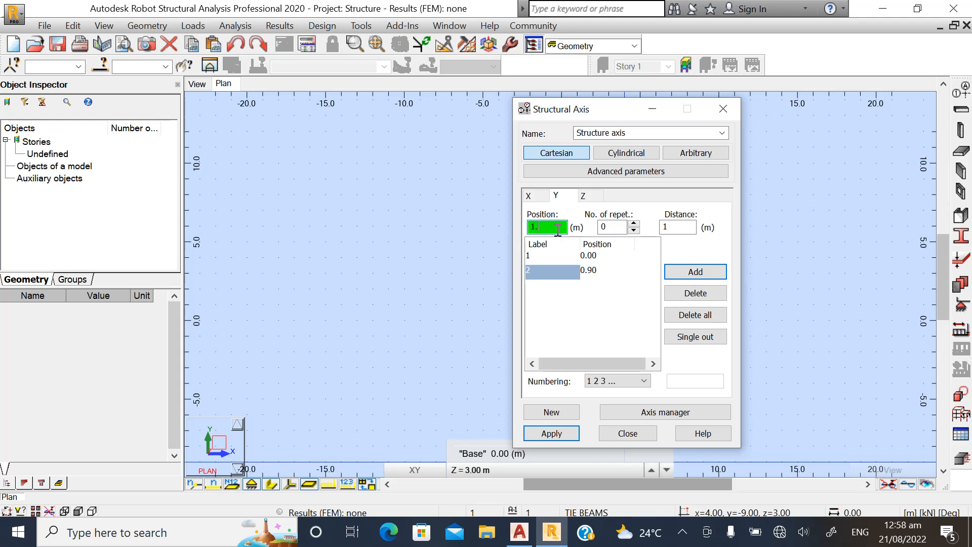
{"action": "type", "text": "43"}
{"action": "left_click", "coordinate": [686, 273]}
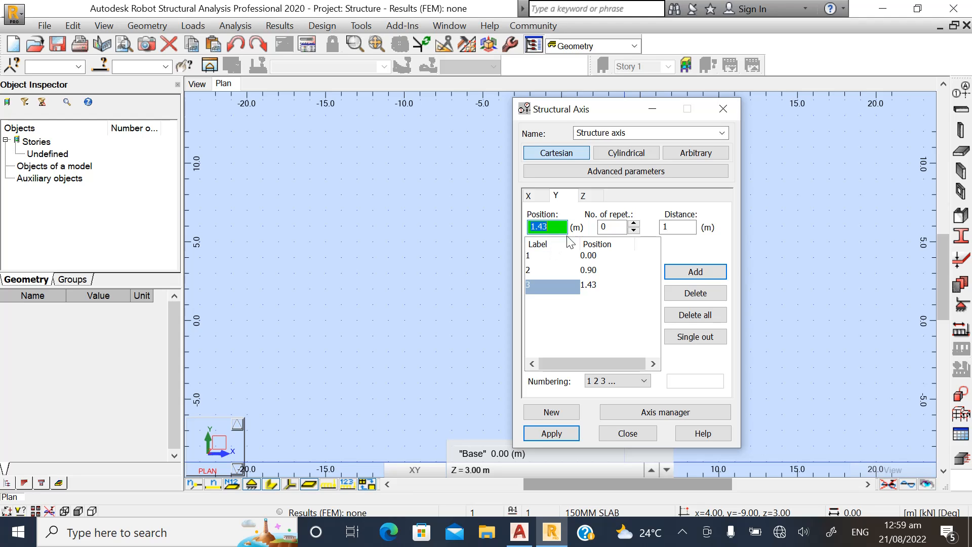
Add the fourth and fifth Y-direction axes at positions 3.327 m and 7.774 m.
{"action": "type", "text": "3"}
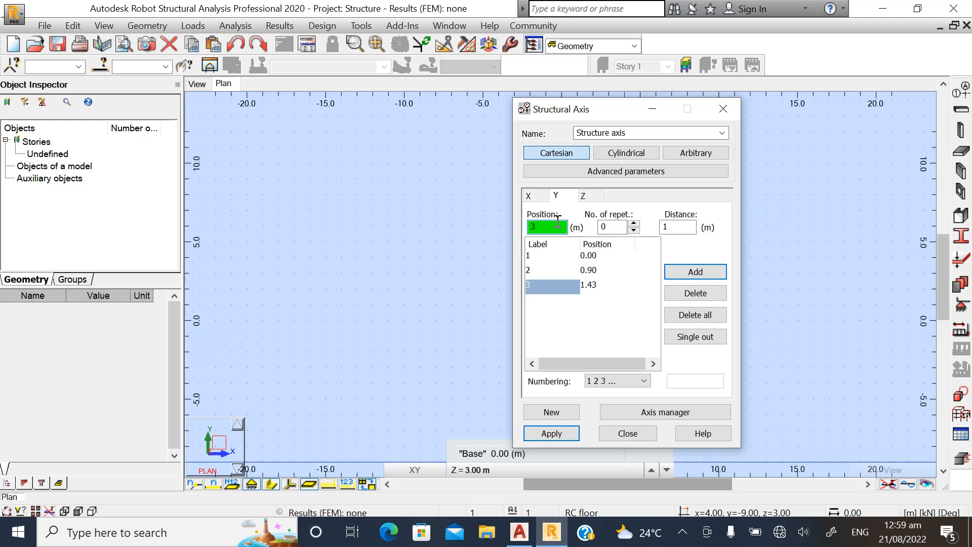
{"action": "type", "text": ".327"}
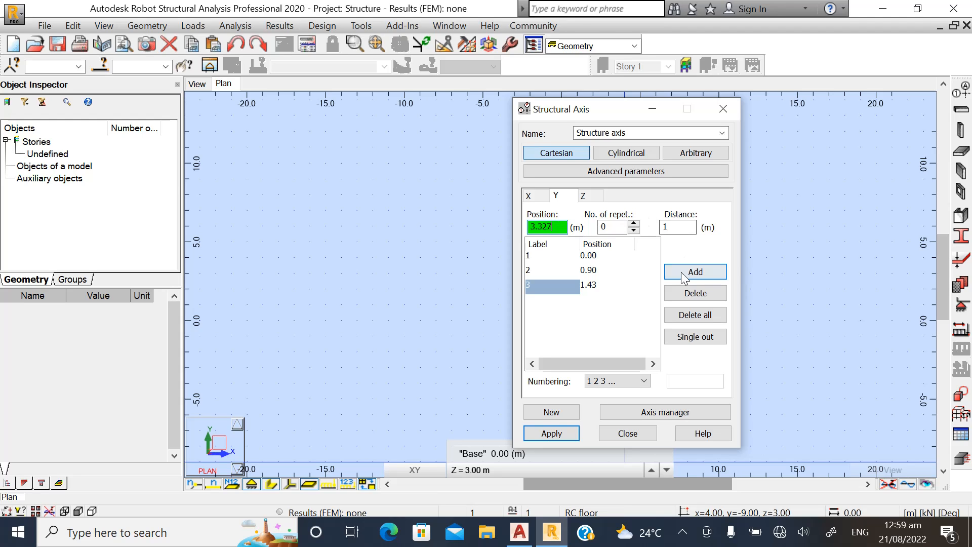
{"action": "left_click", "coordinate": [683, 273]}
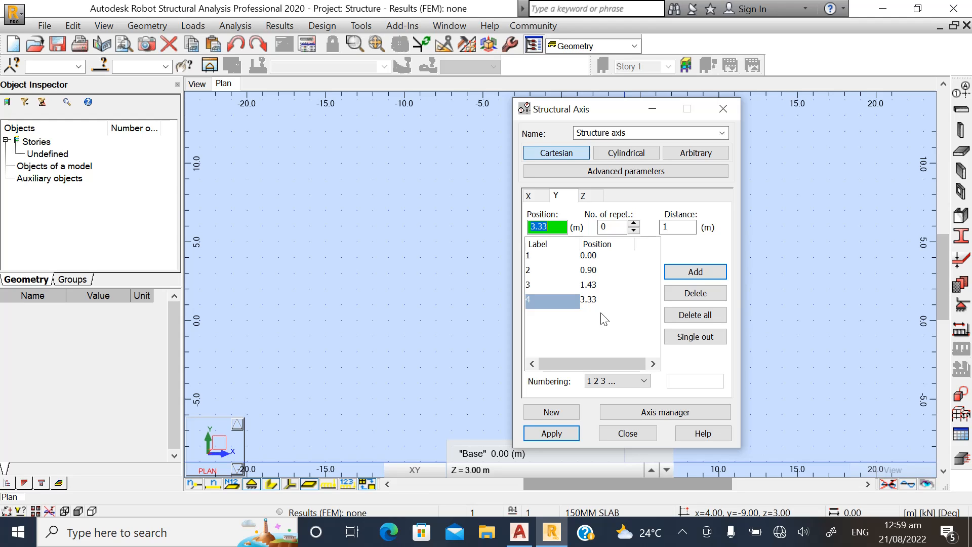
{"action": "type", "text": "7.774"}
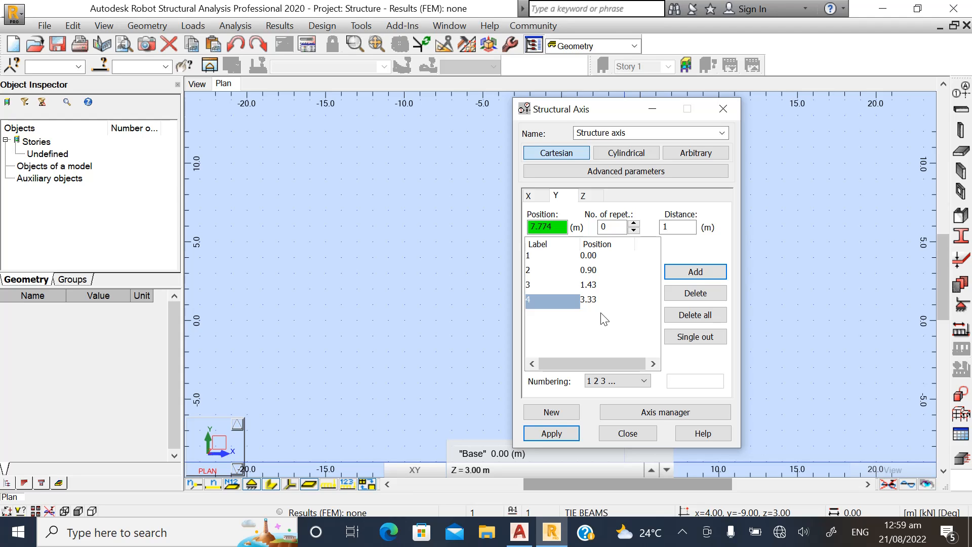
{"action": "left_click", "coordinate": [691, 272]}
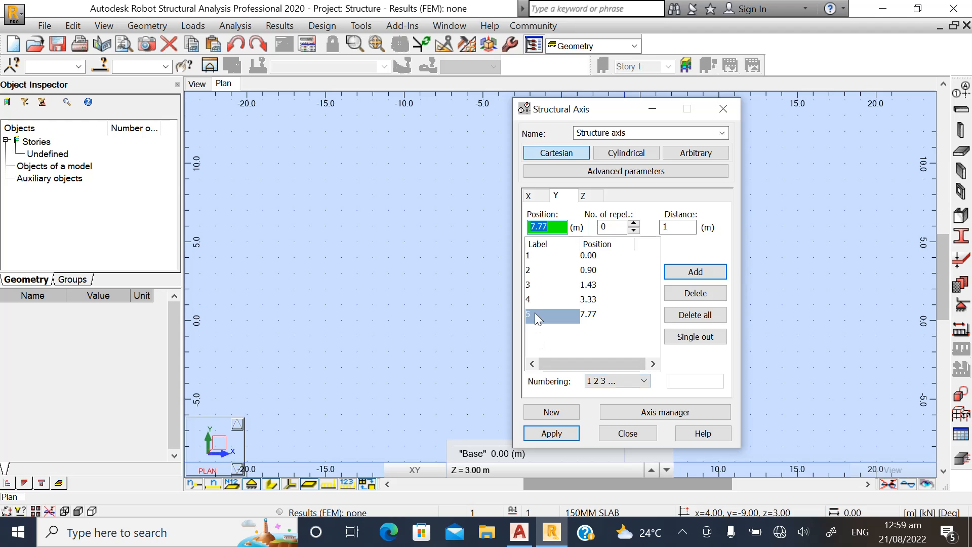
Add the sixth and seventh Y-direction axes at positions 9.804 m and 12.151 m.
{"action": "type", "text": "9.804"}
{"action": "left_click", "coordinate": [696, 272]}
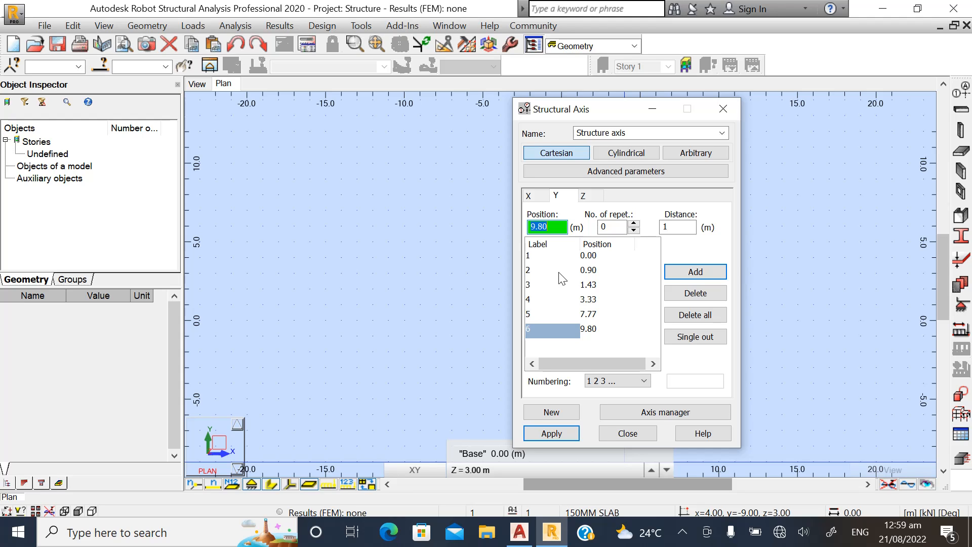
{"action": "type", "text": "1"}
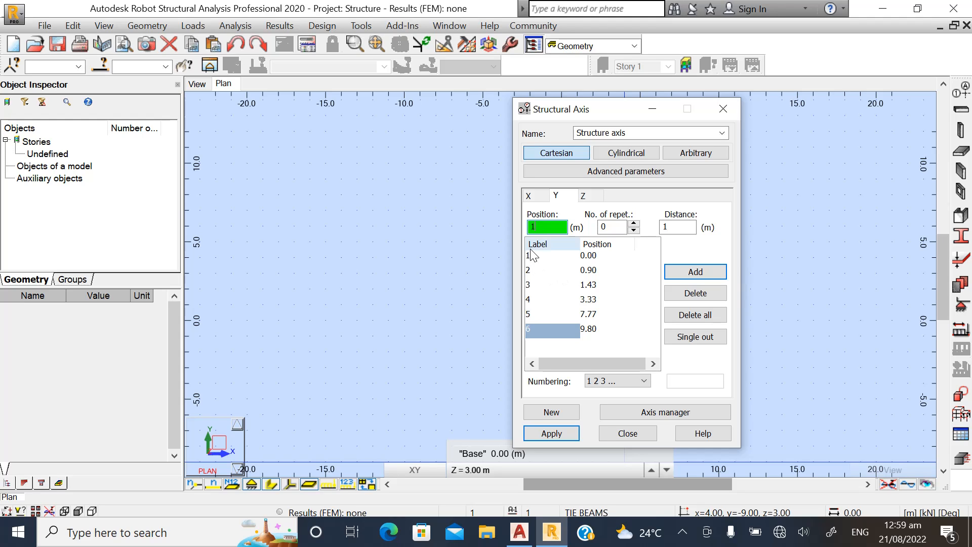
{"action": "type", "text": "2.15"}
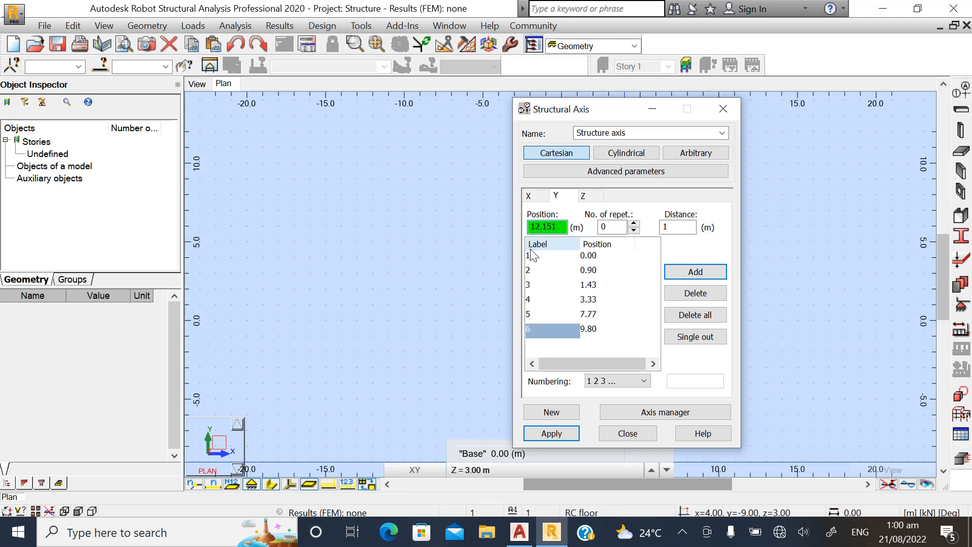
{"action": "type", "text": "1"}
{"action": "left_click", "coordinate": [681, 273]}
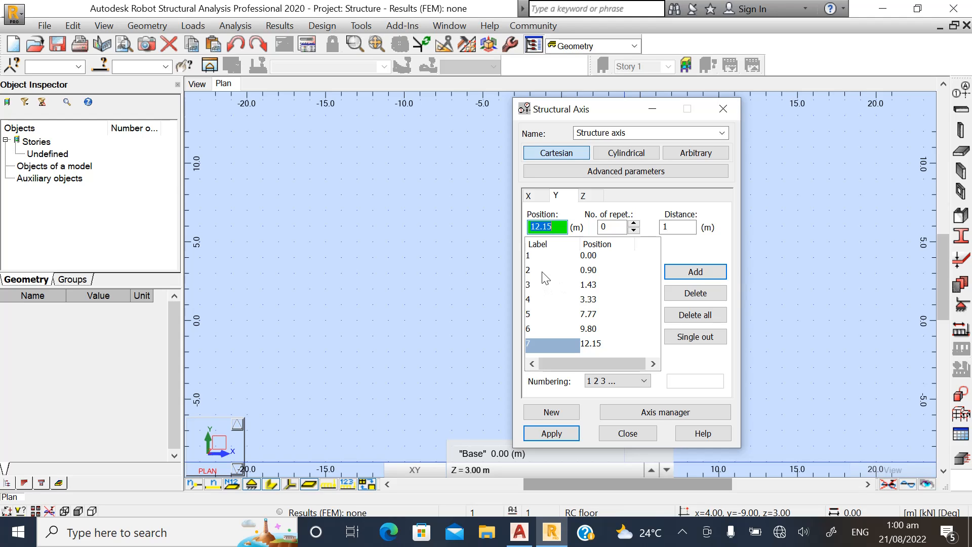
Add the eighth Y-direction axis at position 16.651 m.
{"action": "type", "text": "16."}
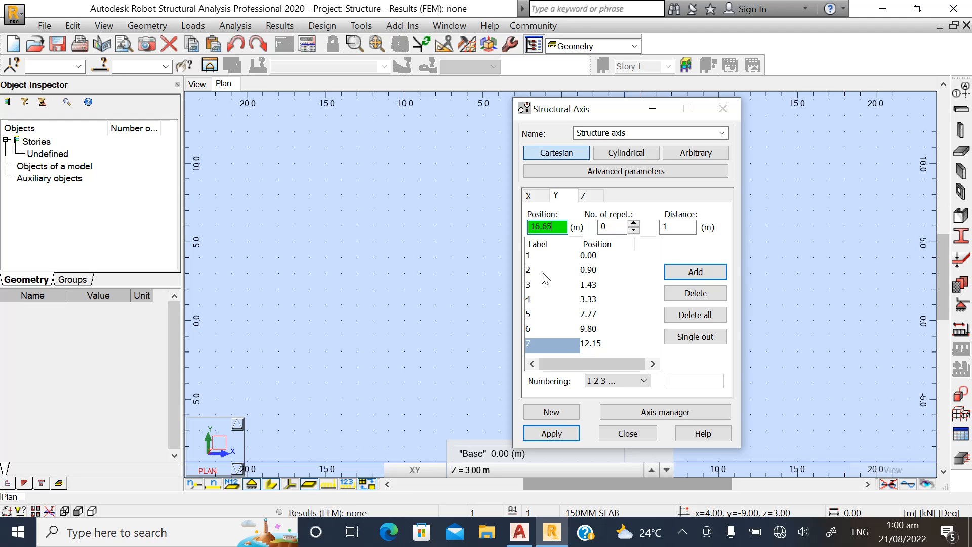
{"action": "type", "text": "651"}
{"action": "left_click", "coordinate": [699, 273]}
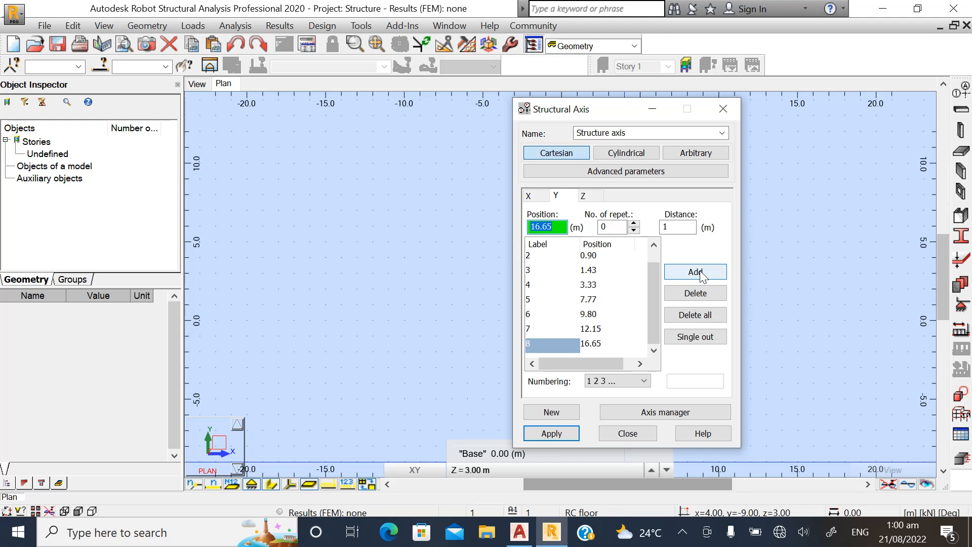
Check the last numbered grid spacing in AutoCAD and add the ninth Y-direction axis at position 17.55 m in Robot.
{"action": "left_click", "coordinate": [519, 532]}
{"action": "scroll", "coordinate": [466, 175], "scroll_direction": "up", "scroll_amount": 5}
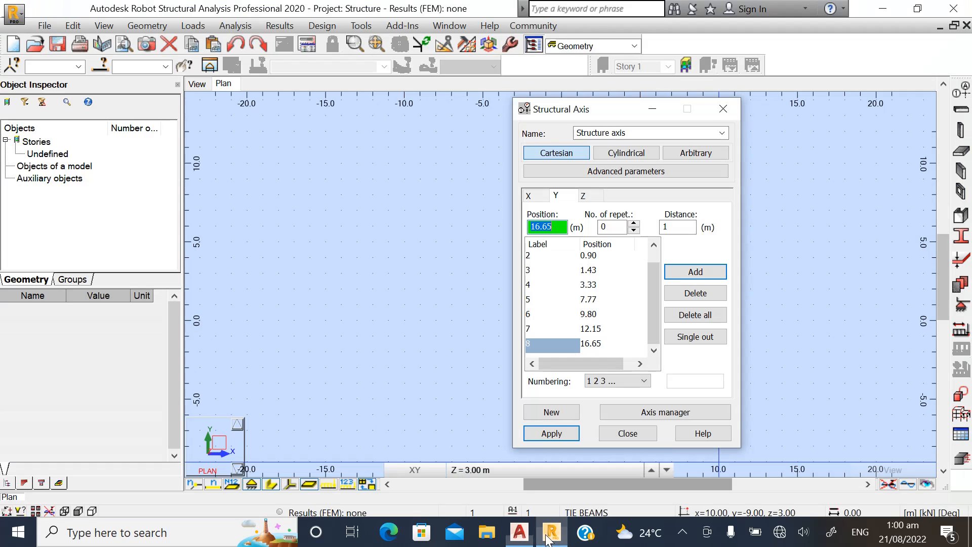
{"action": "left_click", "coordinate": [552, 532]}
{"action": "type", "text": "1"}
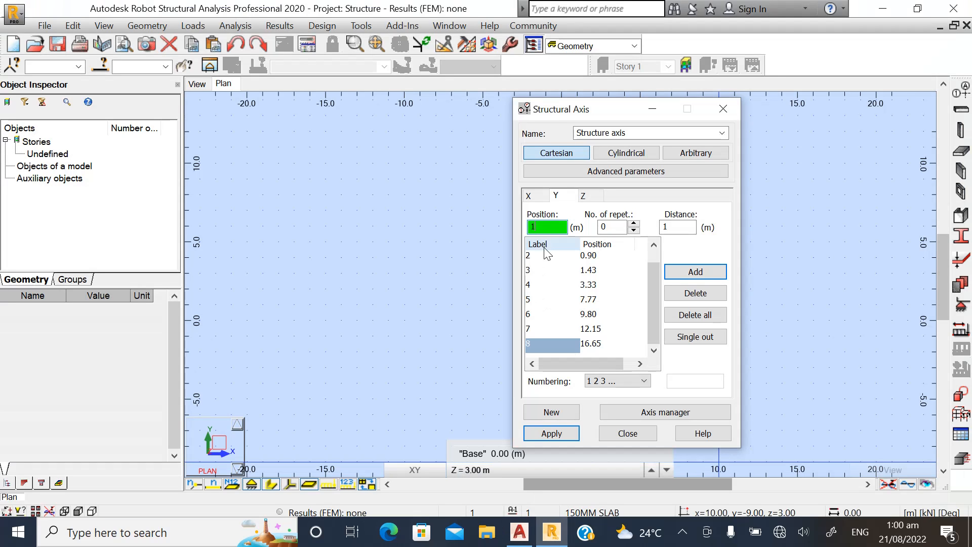
{"action": "type", "text": "7.55"}
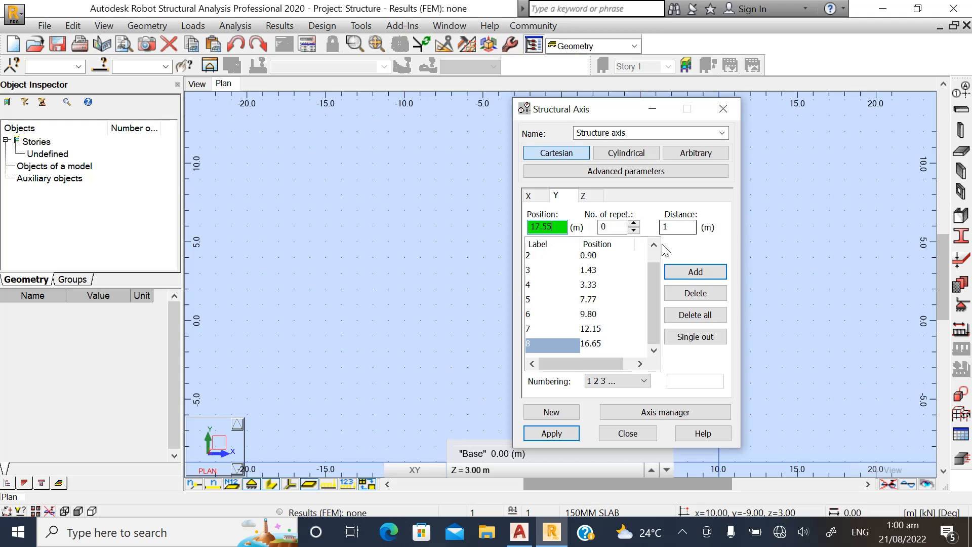
{"action": "left_click", "coordinate": [695, 273]}
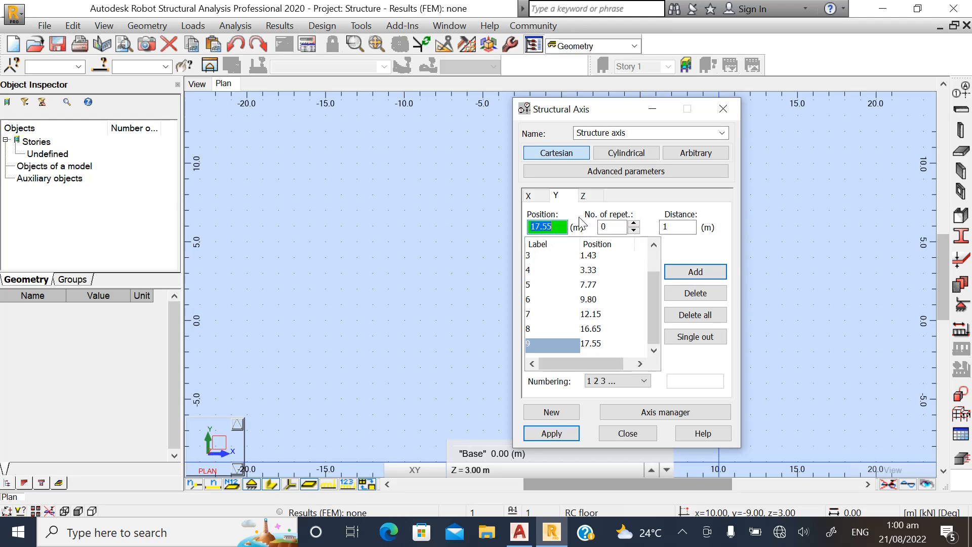
Add the first two Z-direction axes at levels 0.00 m and 3 m.
{"action": "left_click", "coordinate": [584, 196]}
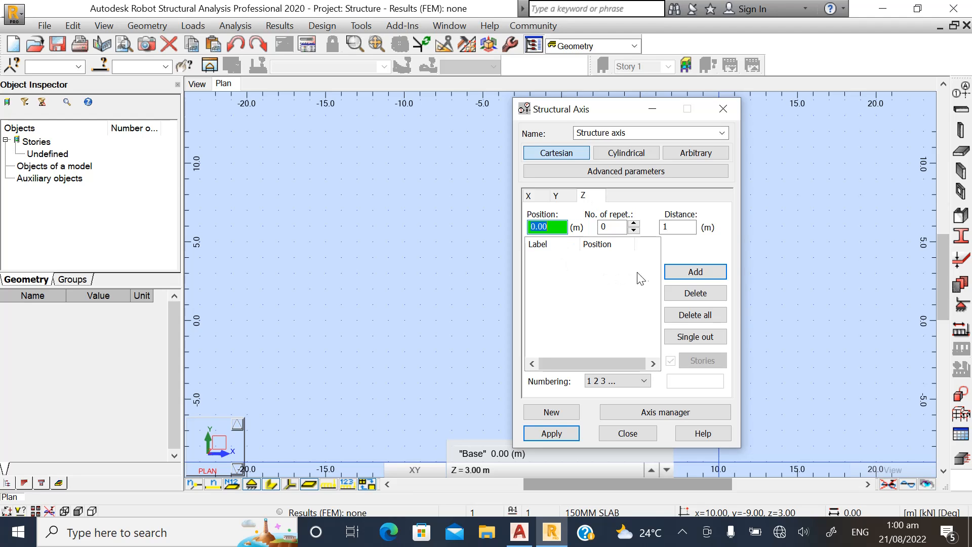
{"action": "left_click", "coordinate": [685, 275]}
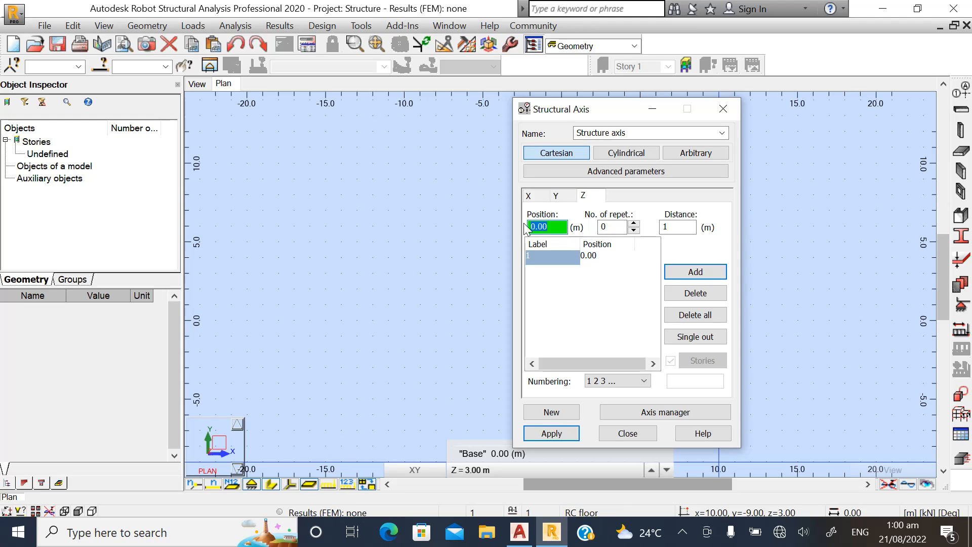
{"action": "type", "text": "3"}
{"action": "left_click", "coordinate": [695, 272]}
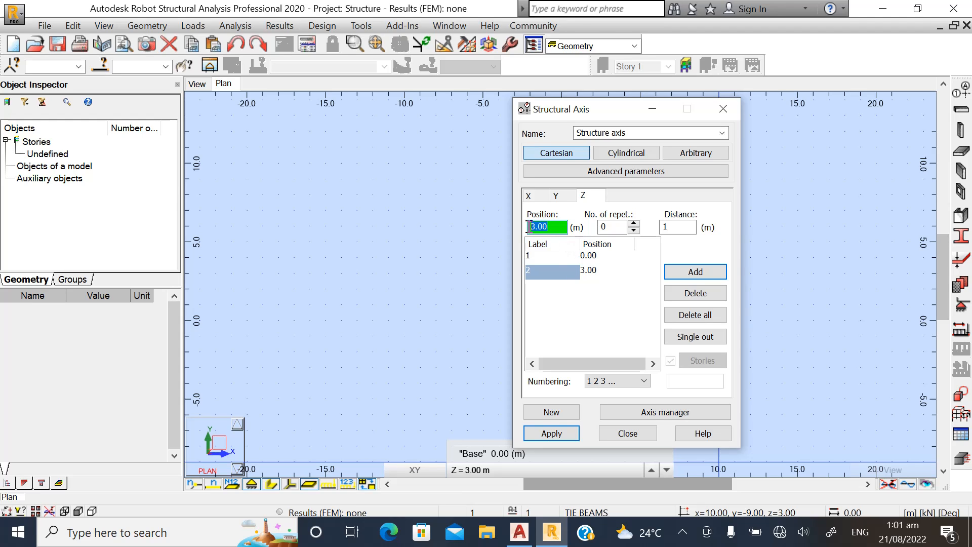
Add the third Z-direction axis at level 6 m and set the Z-axis numbering to Value.
{"action": "type", "text": "3"}
{"action": "left_click_drag", "start_coordinate": [545, 224], "coordinate": [506, 230]}
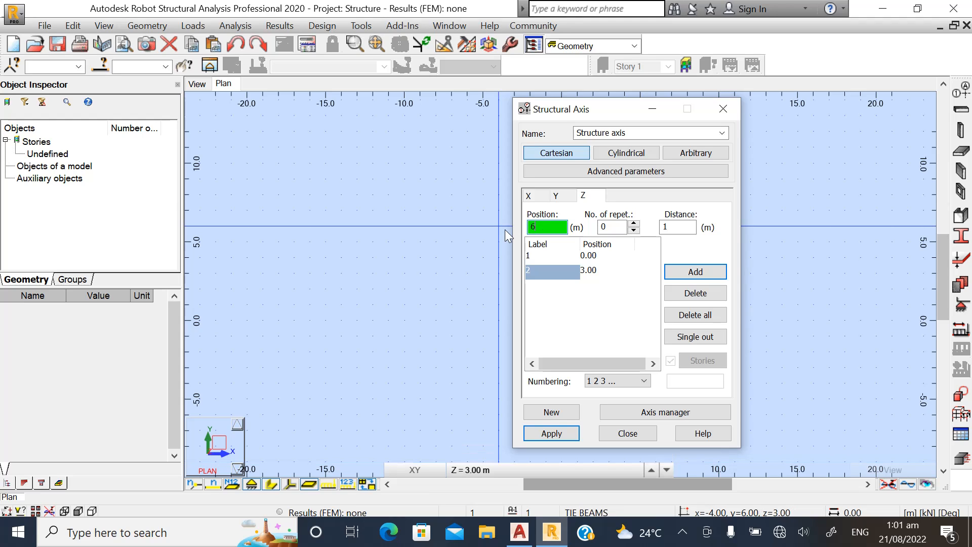
{"action": "type", "text": "6"}
{"action": "left_click", "coordinate": [670, 273]}
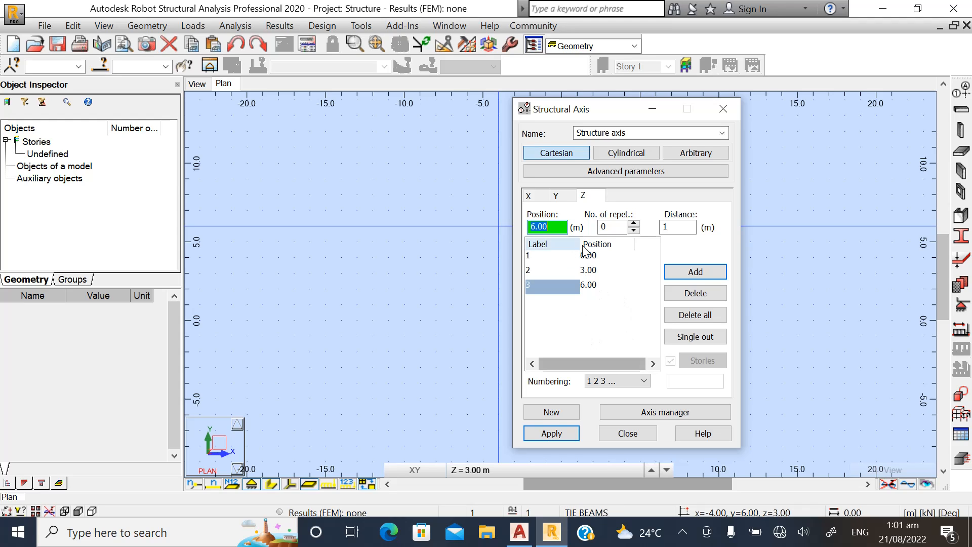
{"action": "left_click", "coordinate": [611, 383]}
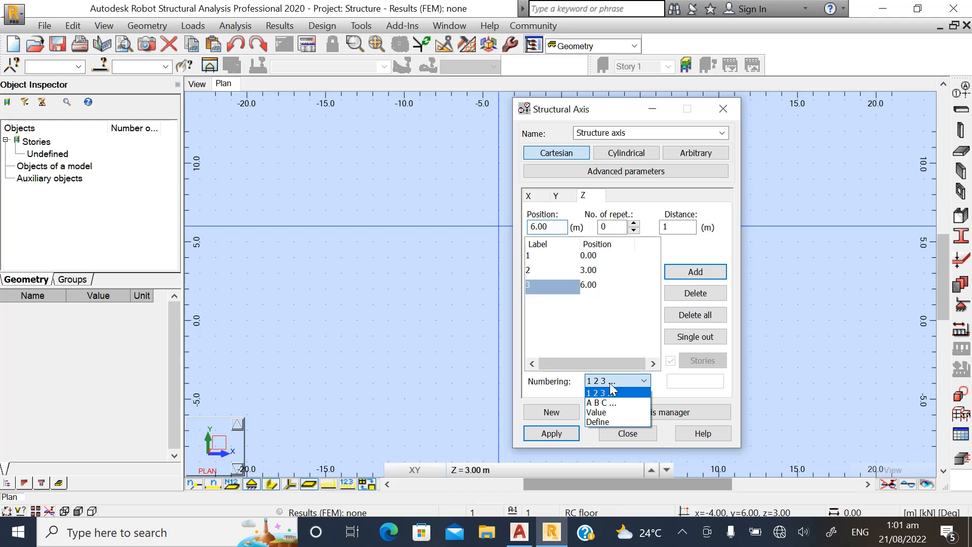
{"action": "left_click", "coordinate": [603, 412]}
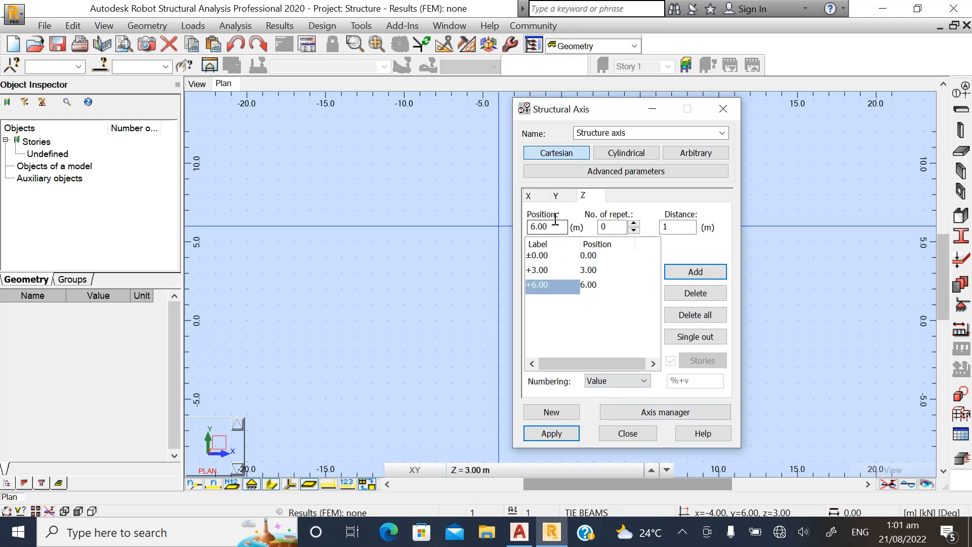
Review the Y-direction axis list and set the X-axis numbering to A B C.
{"action": "left_click", "coordinate": [556, 197]}
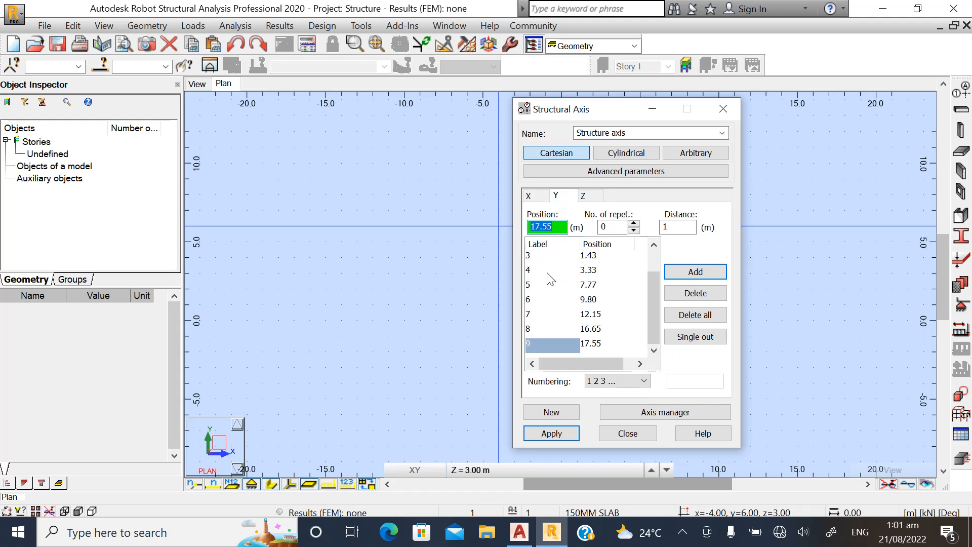
{"action": "left_click_drag", "start_coordinate": [654, 296], "coordinate": [653, 268]}
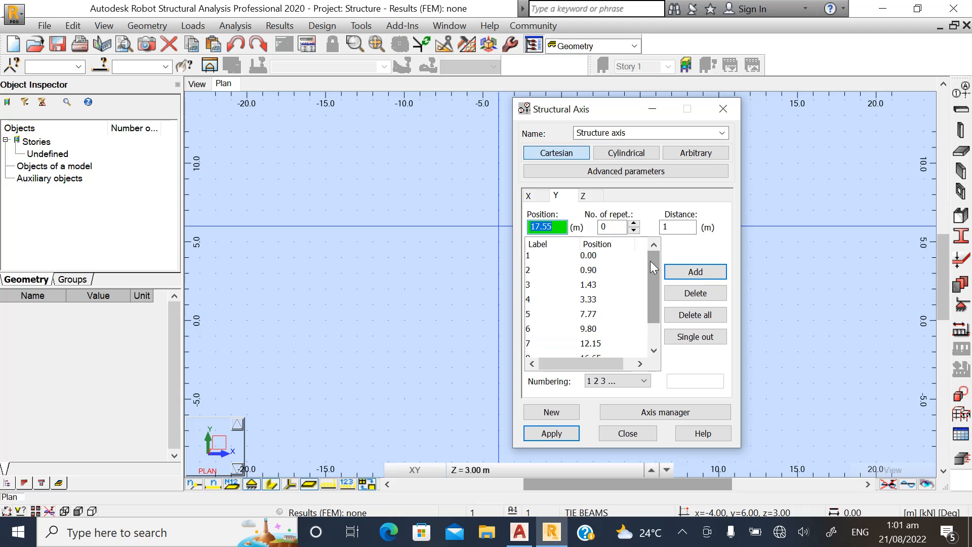
{"action": "left_click", "coordinate": [529, 196]}
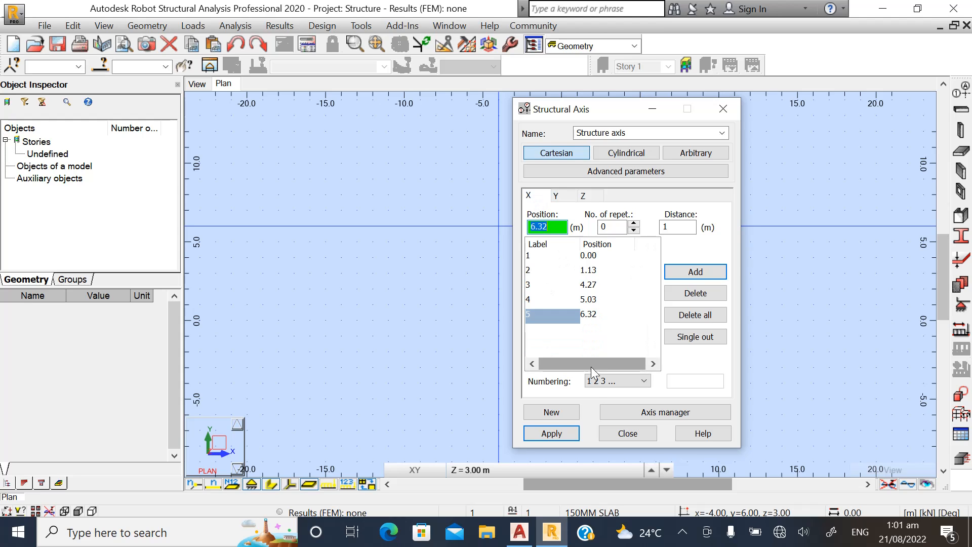
{"action": "left_click", "coordinate": [634, 381]}
{"action": "left_click", "coordinate": [606, 404]}
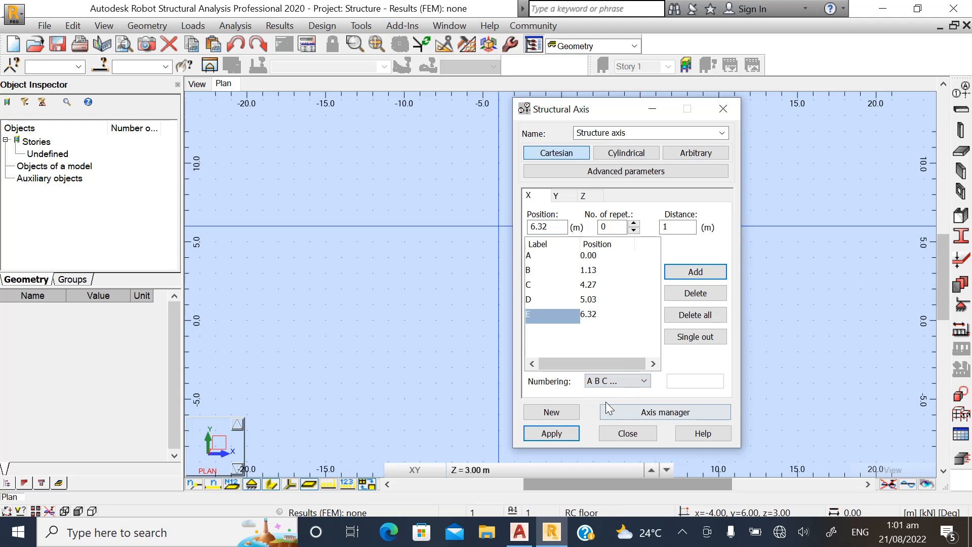
Check the Y and Z axis lists, apply the structural axes to the model and close the axis definition.
{"action": "left_click", "coordinate": [566, 196]}
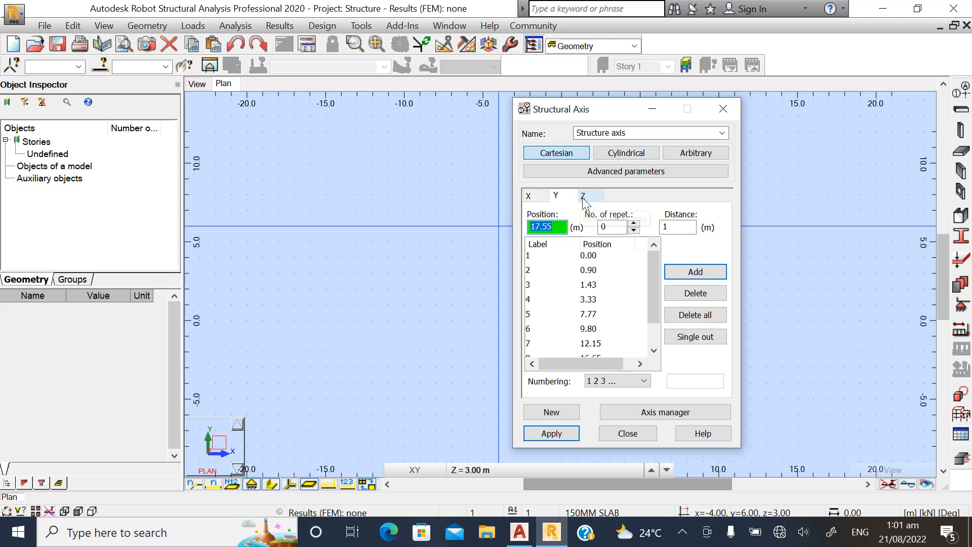
{"action": "left_click", "coordinate": [583, 196]}
{"action": "left_click", "coordinate": [554, 435]}
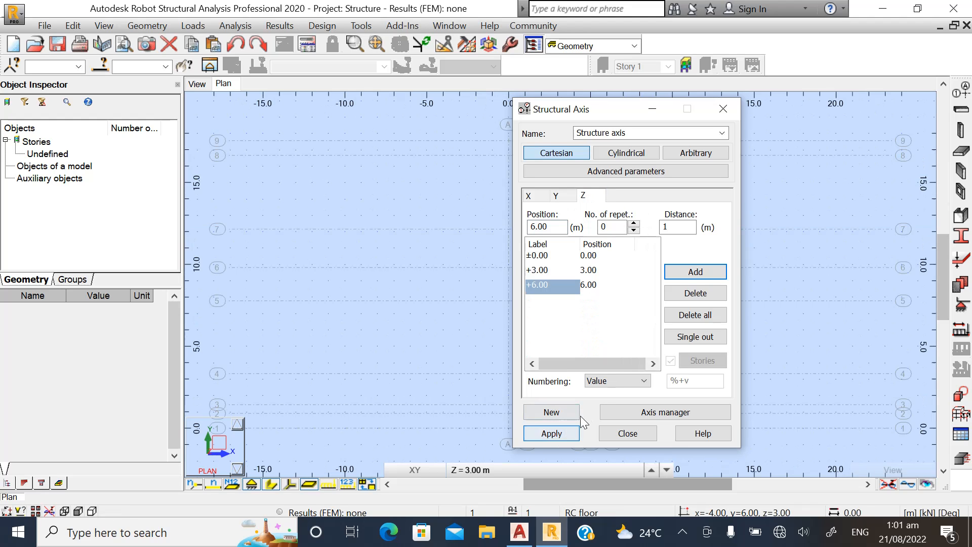
{"action": "left_click", "coordinate": [624, 431]}
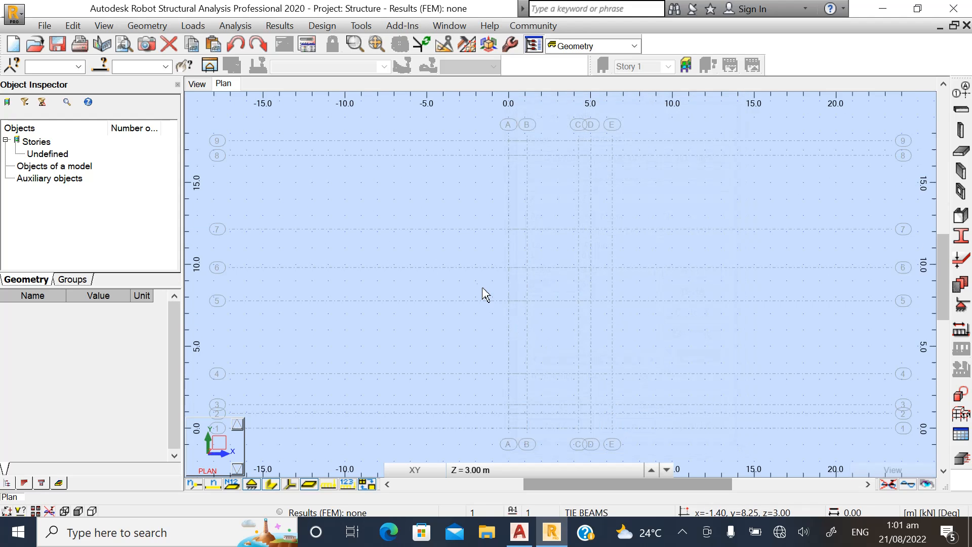
Compare the structural axis grid in Robot with the lettered and numbered grid lines of the AutoCAD general arrangement.
{"action": "scroll", "coordinate": [506, 309], "scroll_direction": "down", "scroll_amount": 1}
{"action": "scroll", "coordinate": [542, 345], "scroll_direction": "down", "scroll_amount": 1}
{"action": "scroll", "coordinate": [561, 287], "scroll_direction": "up", "scroll_amount": 1}
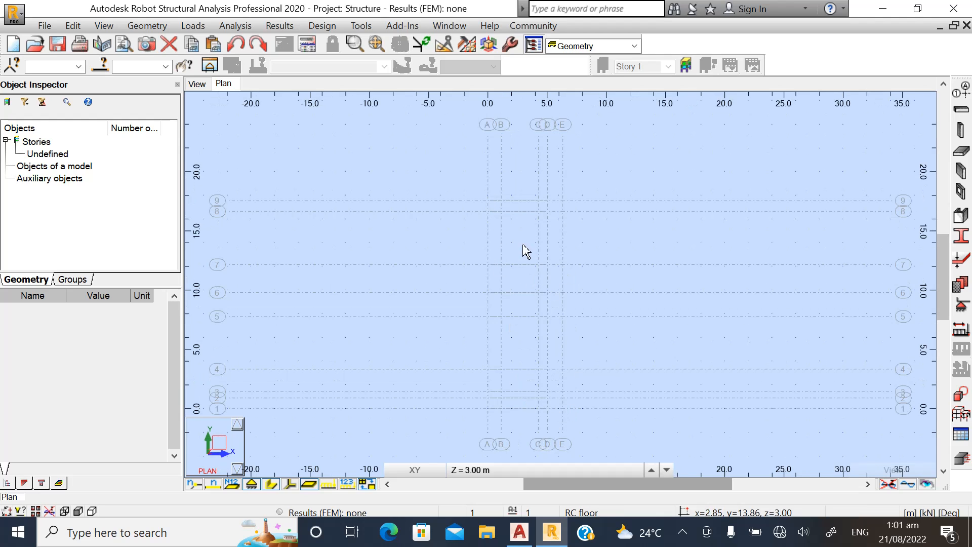
{"action": "scroll", "coordinate": [482, 284], "scroll_direction": "down", "scroll_amount": 1}
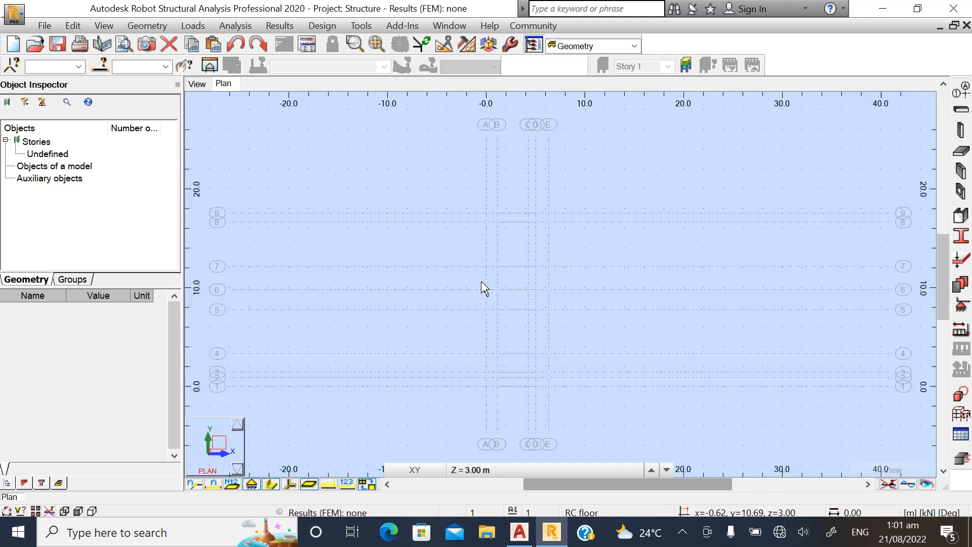
{"action": "left_click", "coordinate": [519, 532]}
{"action": "scroll", "coordinate": [500, 362], "scroll_direction": "down", "scroll_amount": 3}
{"action": "scroll", "coordinate": [546, 413], "scroll_direction": "down", "scroll_amount": 3}
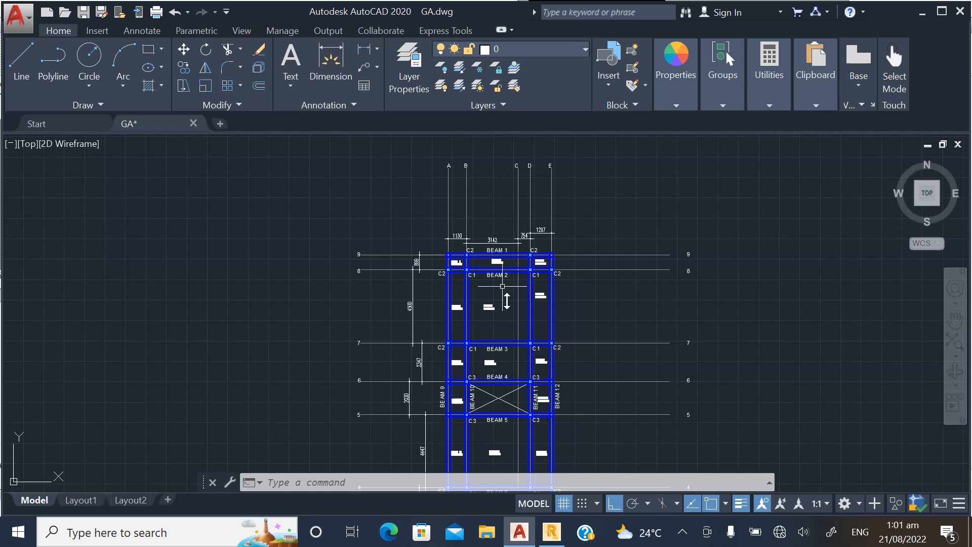
{"action": "scroll", "coordinate": [544, 405], "scroll_direction": "up", "scroll_amount": 5}
{"action": "scroll", "coordinate": [544, 405], "scroll_direction": "down", "scroll_amount": 2}
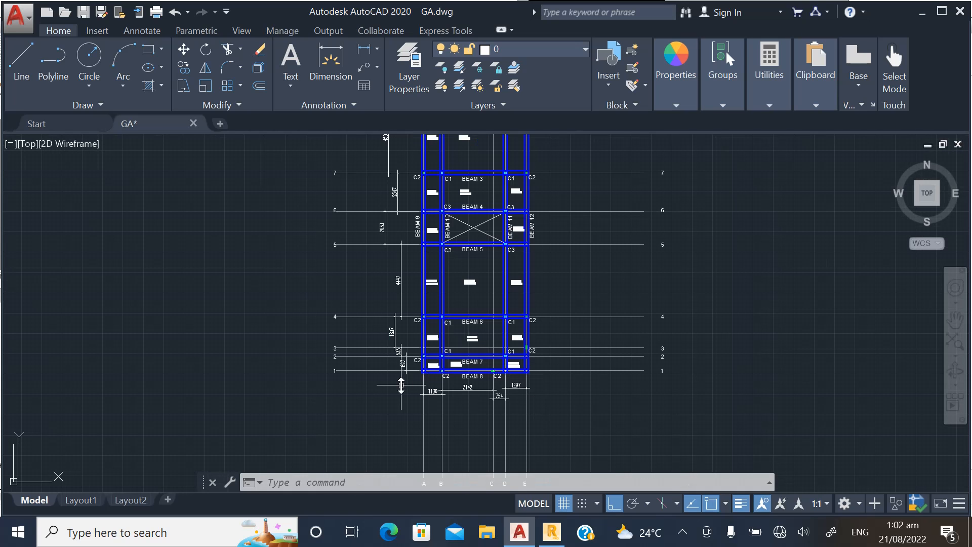
{"action": "scroll", "coordinate": [390, 398], "scroll_direction": "down", "scroll_amount": 2}
{"action": "scroll", "coordinate": [393, 218], "scroll_direction": "up", "scroll_amount": 2}
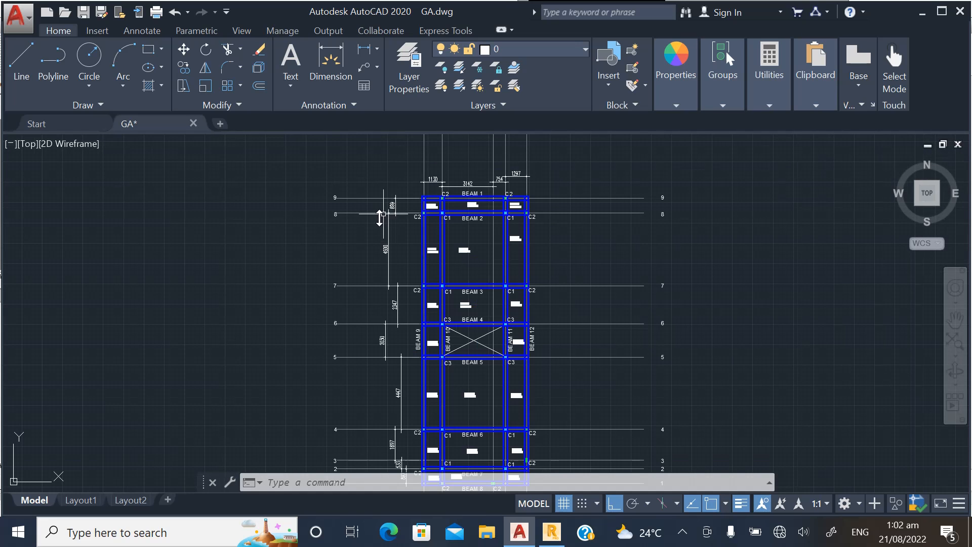
{"action": "scroll", "coordinate": [446, 196], "scroll_direction": "down", "scroll_amount": 2}
{"action": "scroll", "coordinate": [501, 243], "scroll_direction": "down", "scroll_amount": 2}
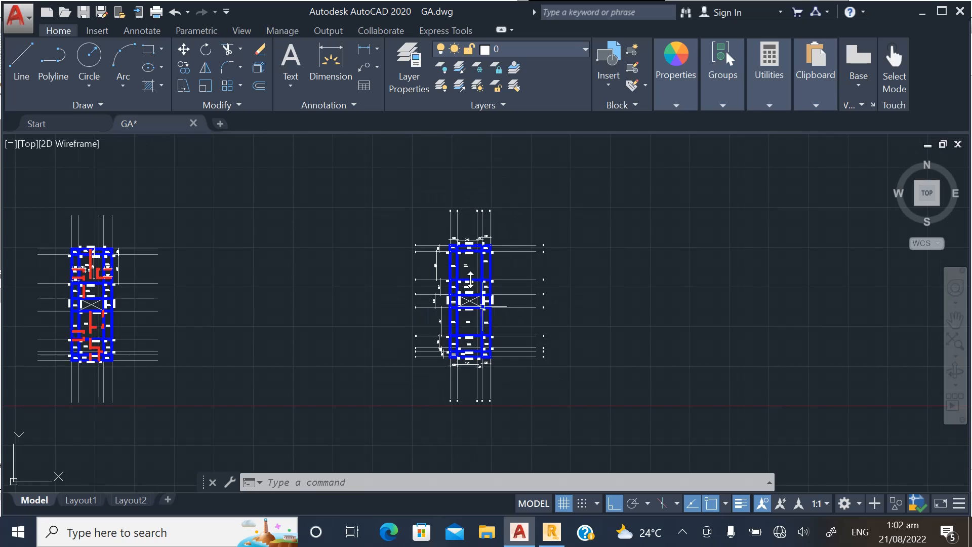
{"action": "scroll", "coordinate": [493, 268], "scroll_direction": "up", "scroll_amount": 2}
{"action": "left_click", "coordinate": [552, 532]}
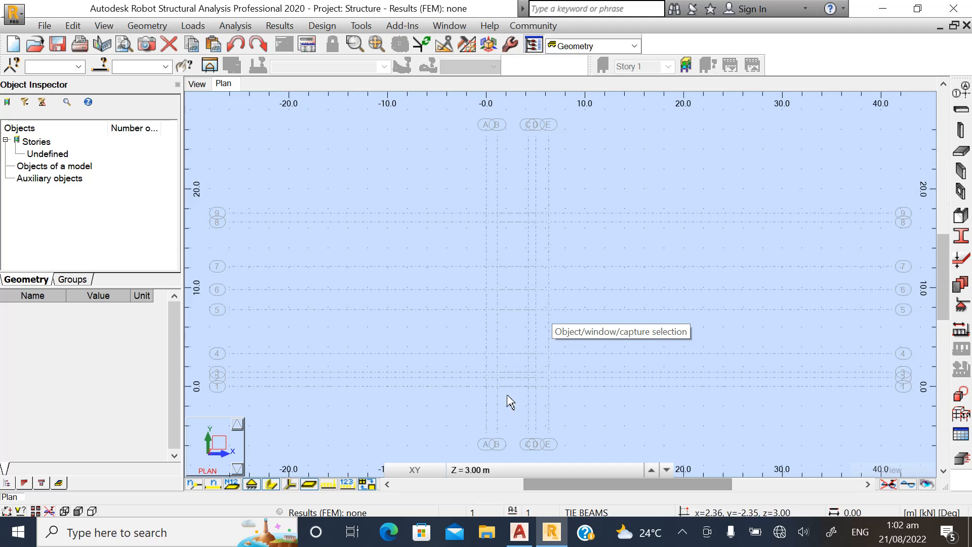
{"action": "scroll", "coordinate": [552, 317], "scroll_direction": "up", "scroll_amount": 1}
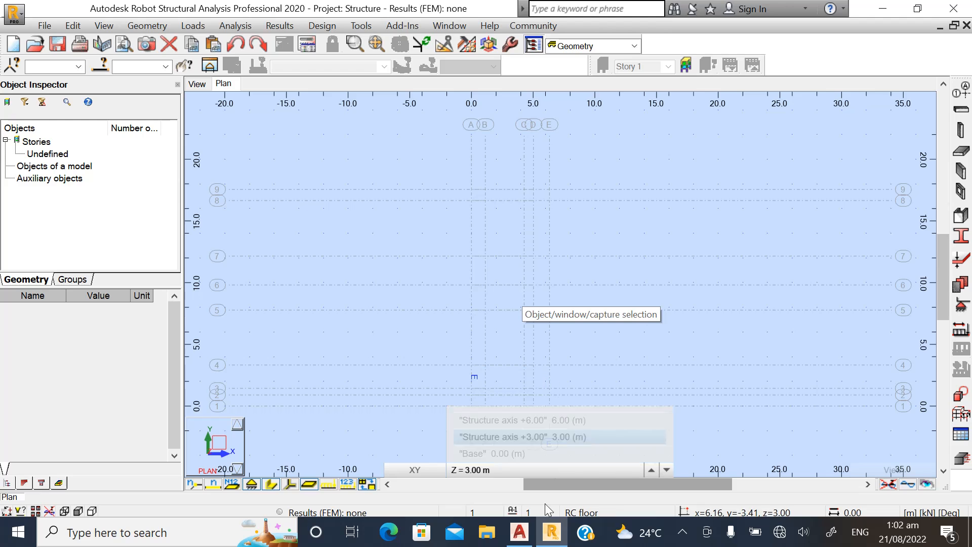
Examine the C1 and C2 column positions around grid lines 1 to 4 in AutoCAD and return to Robot.
{"action": "left_click", "coordinate": [519, 532]}
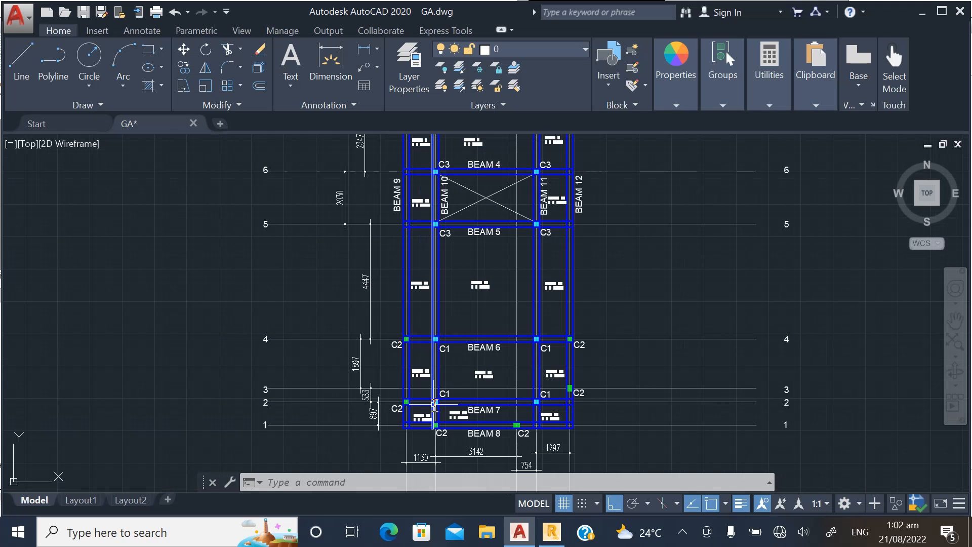
{"action": "scroll", "coordinate": [434, 405], "scroll_direction": "down", "scroll_amount": 1}
{"action": "scroll", "coordinate": [501, 397], "scroll_direction": "up", "scroll_amount": 3}
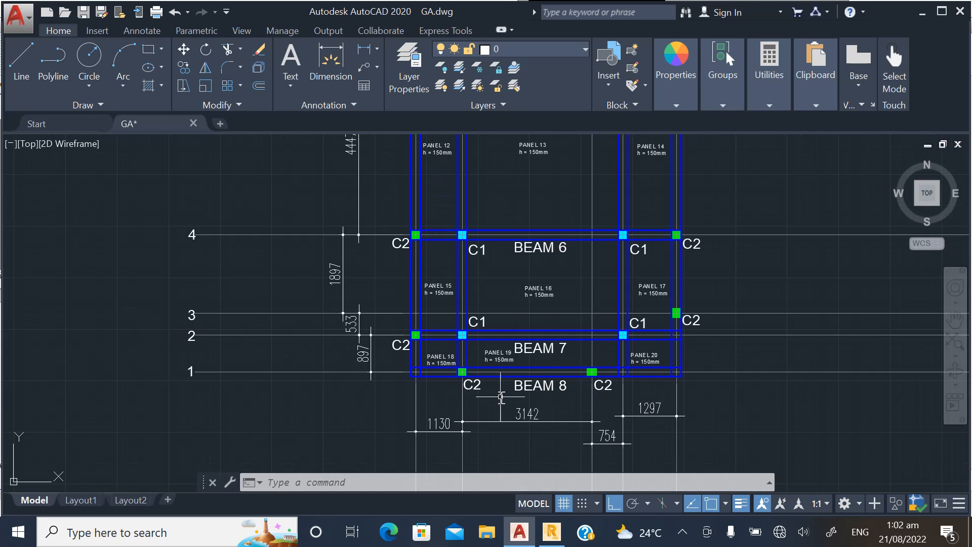
{"action": "scroll", "coordinate": [436, 360], "scroll_direction": "up", "scroll_amount": 2}
{"action": "scroll", "coordinate": [493, 391], "scroll_direction": "down", "scroll_amount": 2}
{"action": "scroll", "coordinate": [430, 362], "scroll_direction": "up", "scroll_amount": 2}
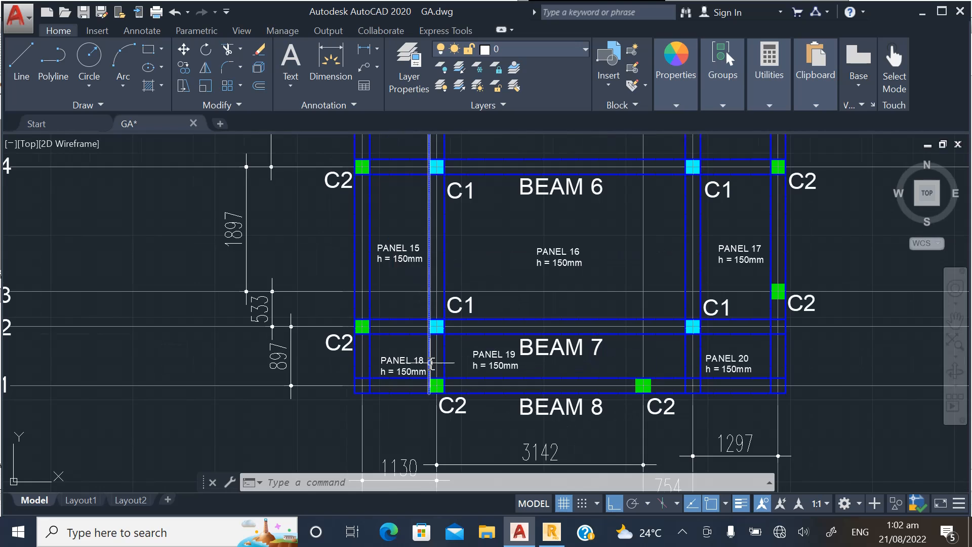
{"action": "scroll", "coordinate": [363, 365], "scroll_direction": "down", "scroll_amount": 2}
{"action": "scroll", "coordinate": [603, 392], "scroll_direction": "down", "scroll_amount": 2}
{"action": "scroll", "coordinate": [496, 377], "scroll_direction": "up", "scroll_amount": 2}
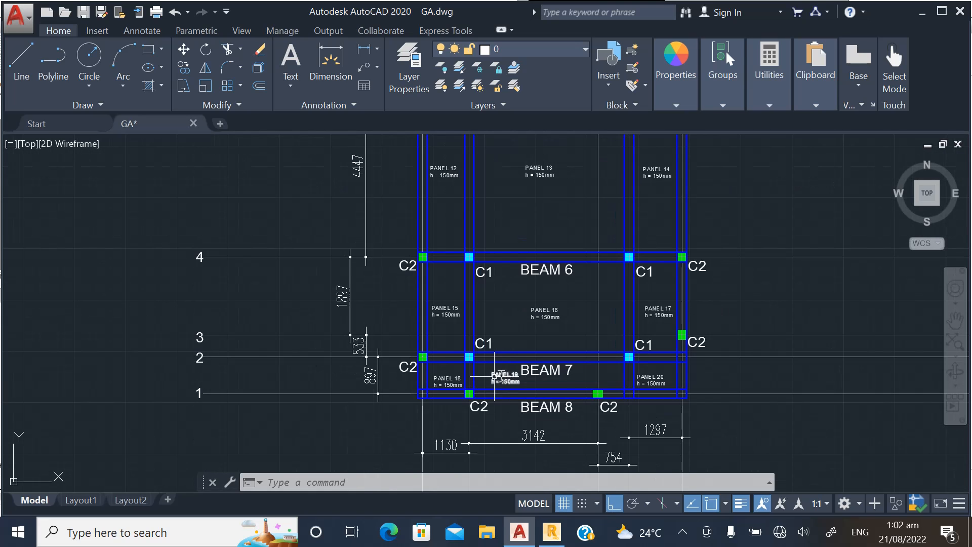
{"action": "scroll", "coordinate": [441, 403], "scroll_direction": "down", "scroll_amount": 2}
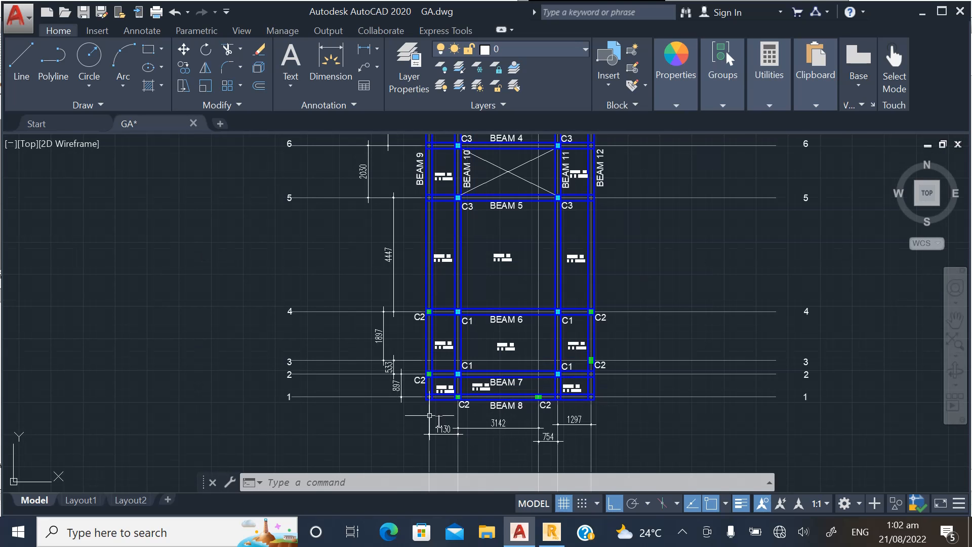
{"action": "scroll", "coordinate": [429, 415], "scroll_direction": "up", "scroll_amount": 2}
{"action": "left_click", "coordinate": [552, 532]}
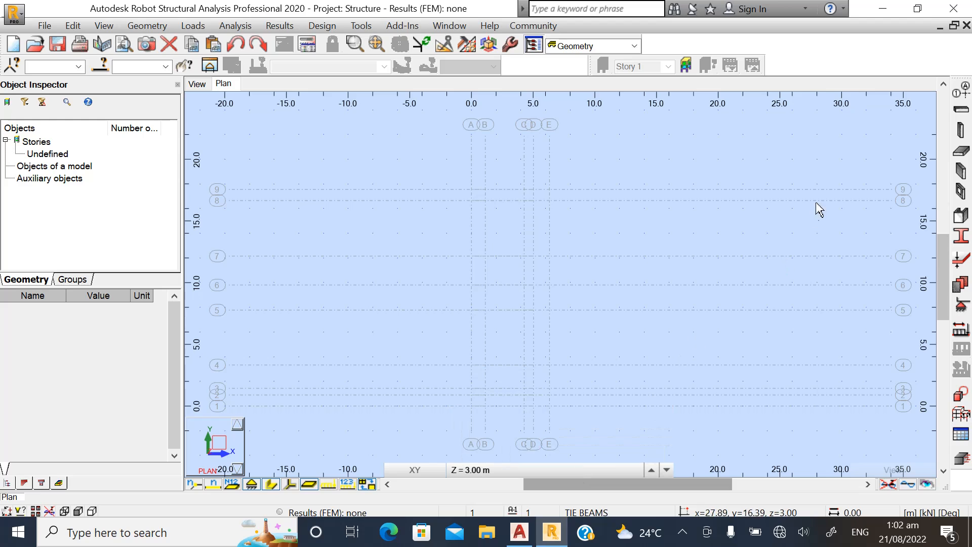
Start the Column definition with the RC column section type and check the available column sections.
{"action": "left_click", "coordinate": [961, 130]}
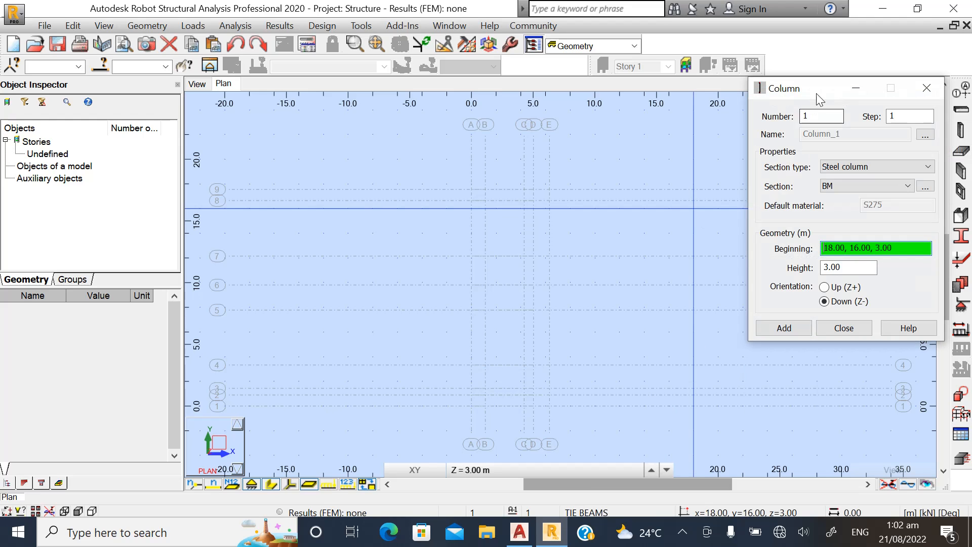
{"action": "left_click_drag", "start_coordinate": [821, 99], "coordinate": [691, 131]}
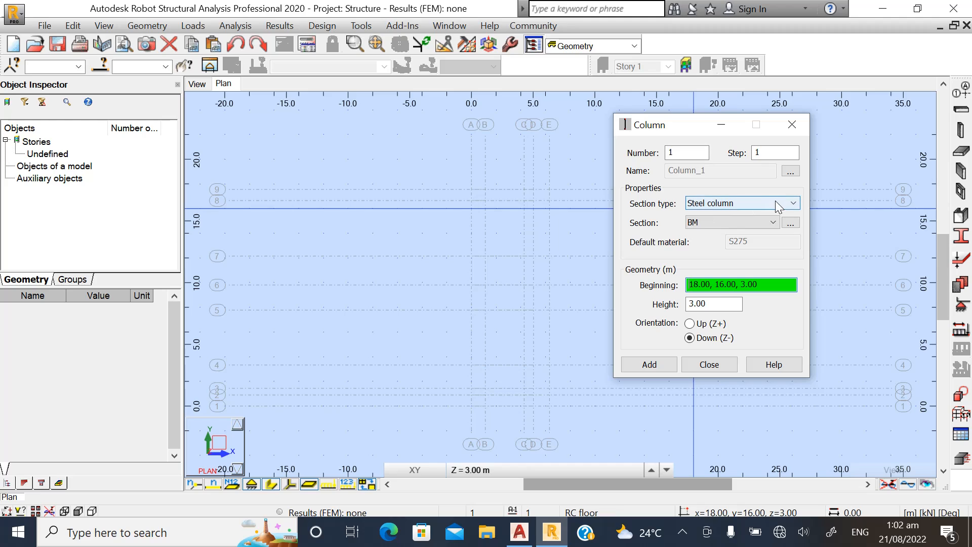
{"action": "left_click", "coordinate": [714, 203]}
{"action": "left_click", "coordinate": [718, 222]}
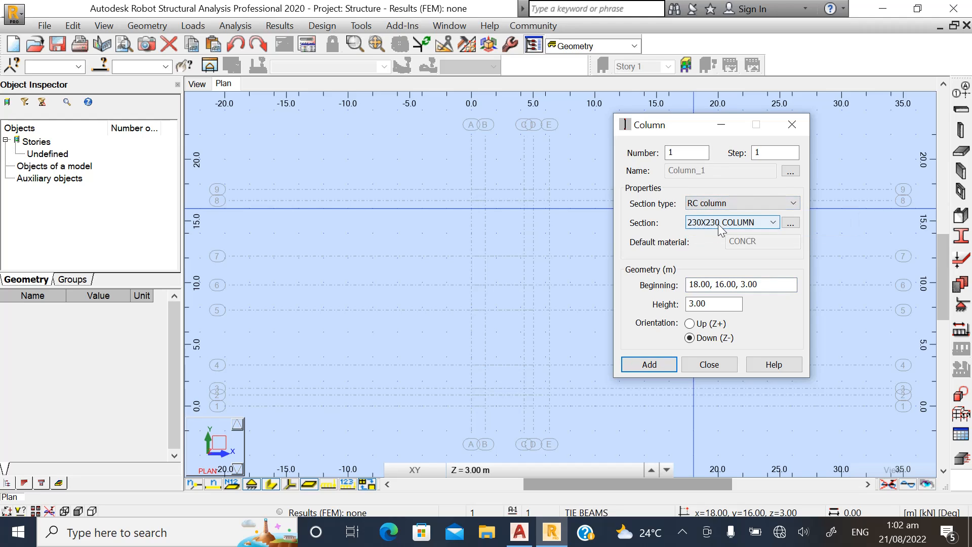
{"action": "left_click", "coordinate": [773, 223]}
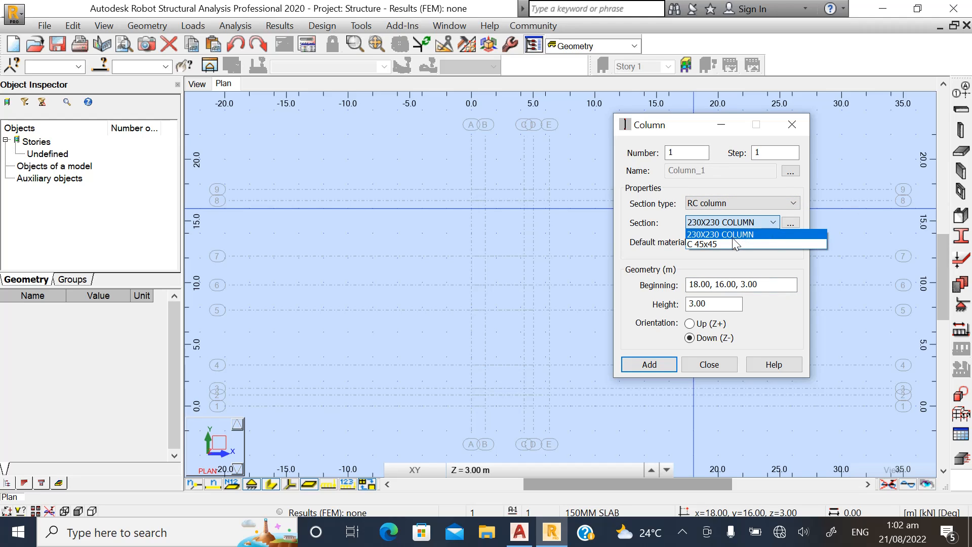
{"action": "left_click", "coordinate": [749, 223]}
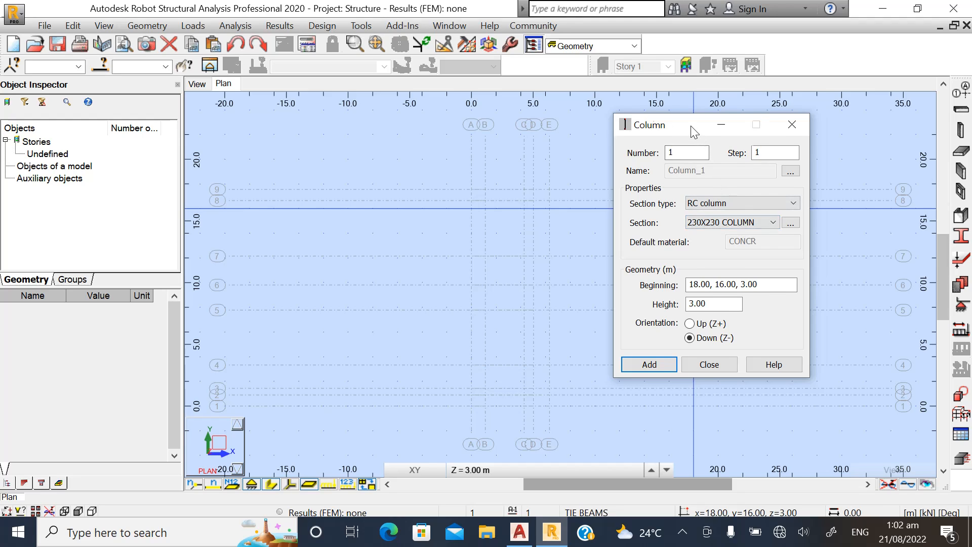
{"action": "left_click_drag", "start_coordinate": [692, 128], "coordinate": [730, 132]}
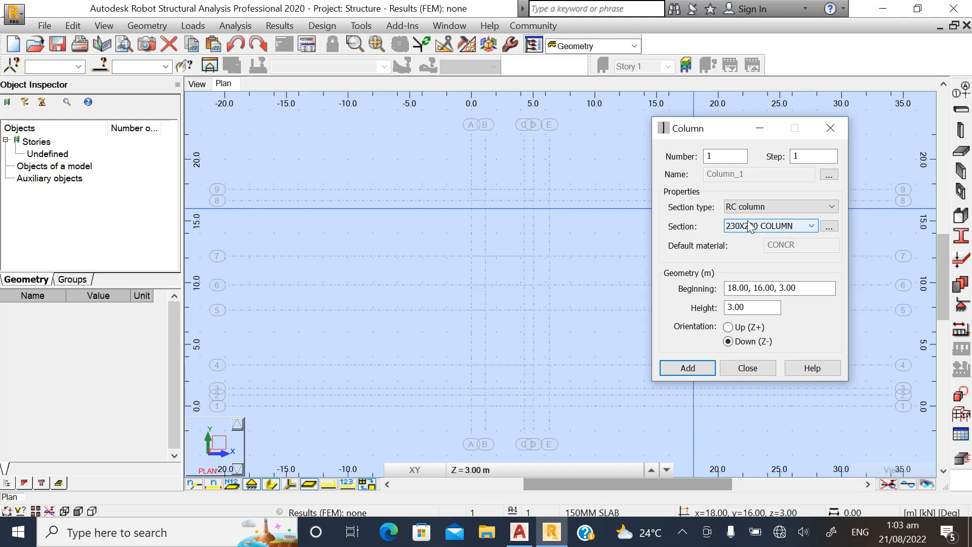
Define a new rectangular RC column section with b and h both set to 230 mm.
{"action": "left_click", "coordinate": [829, 226]}
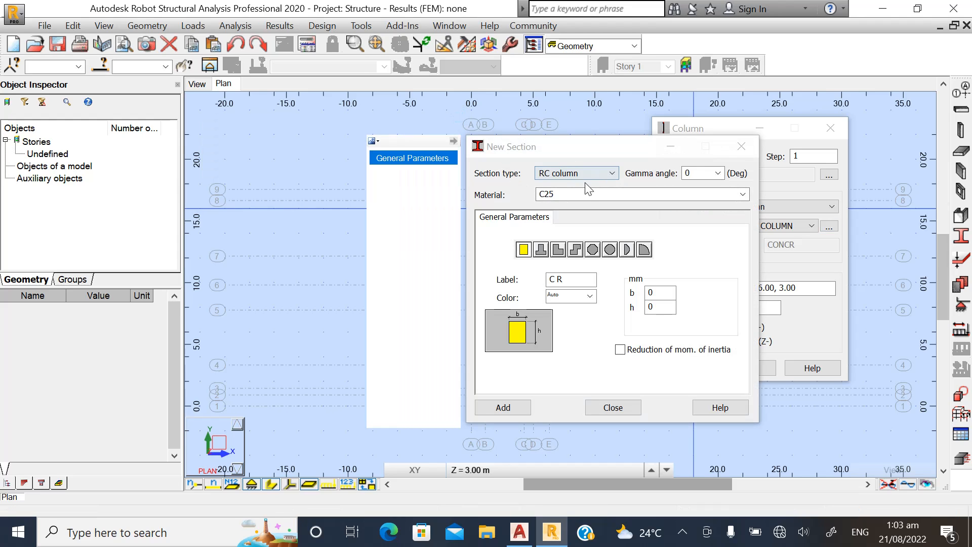
{"action": "left_click", "coordinate": [608, 173]}
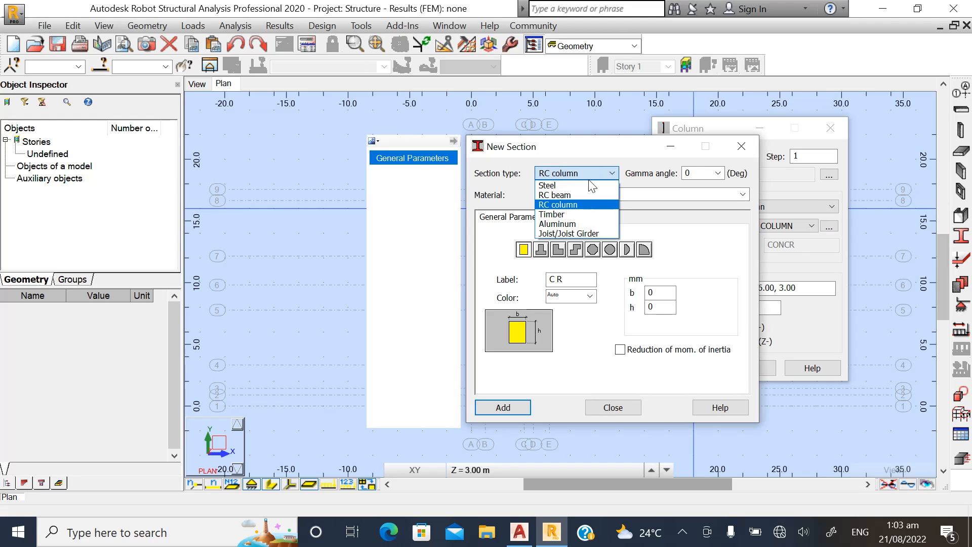
{"action": "left_click", "coordinate": [577, 204]}
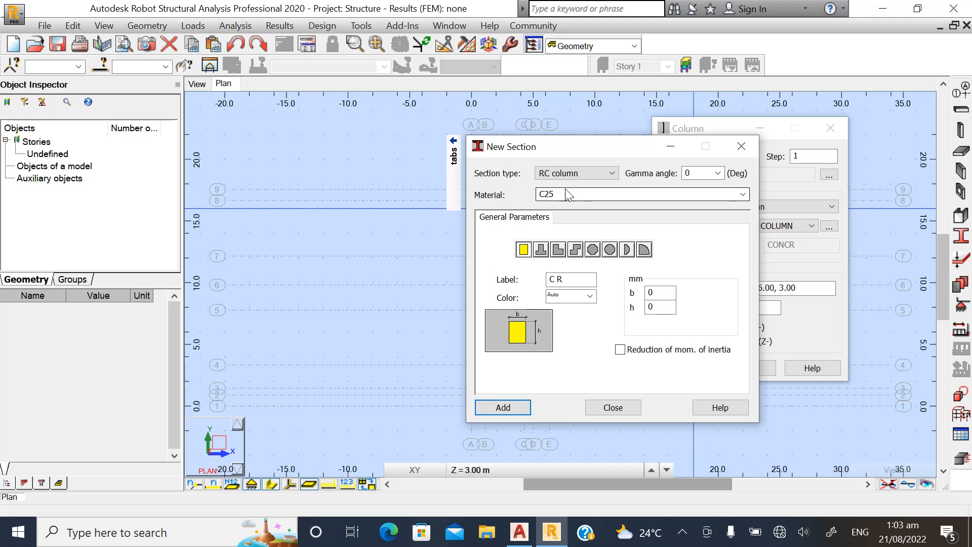
{"action": "left_click", "coordinate": [663, 293]}
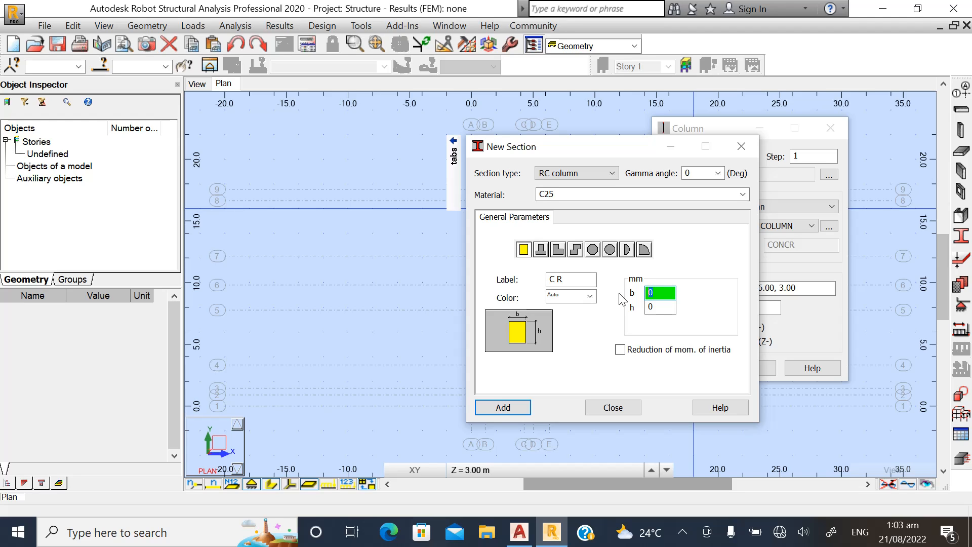
{"action": "type", "text": "230"}
{"action": "key", "text": "Tab"}
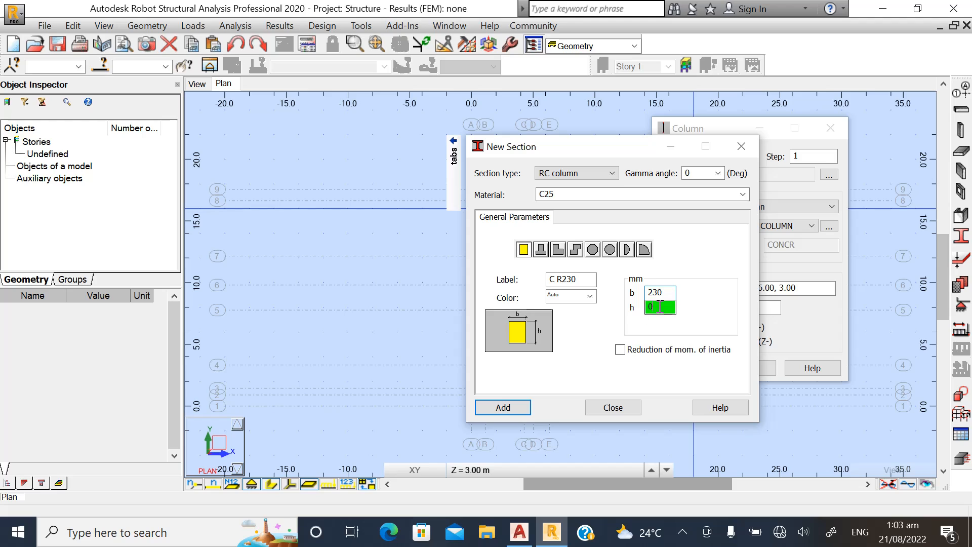
{"action": "type", "text": "2"}
Label the section G.F COLUMNS, change the label to F.F COLUMNS, add it and close the section definition.
{"action": "left_click_drag", "start_coordinate": [549, 279], "coordinate": [610, 281]}
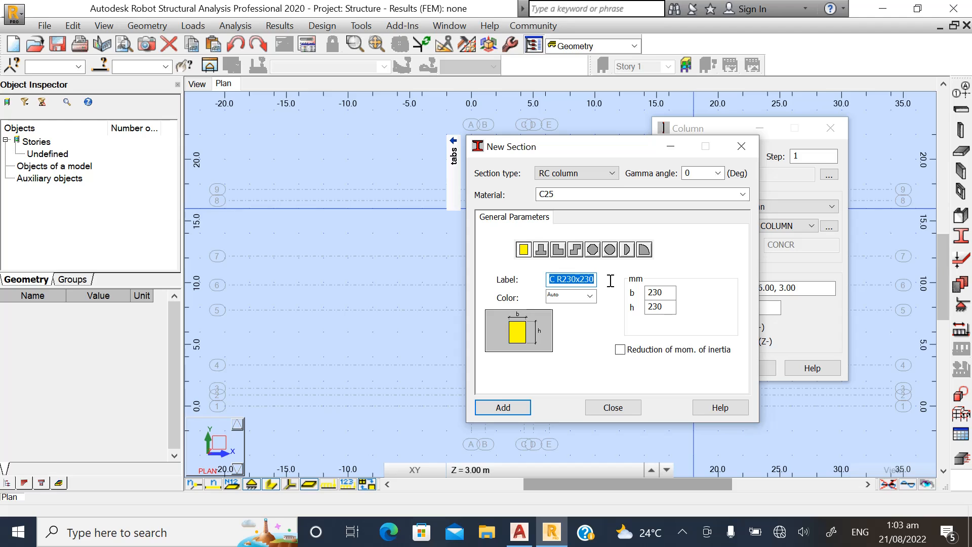
{"action": "type", "text": "G"}
{"action": "type", "text": ".F COLUMNS"}
{"action": "left_click_drag", "start_coordinate": [559, 275], "coordinate": [525, 282]}
{"action": "left_click", "coordinate": [512, 408]}
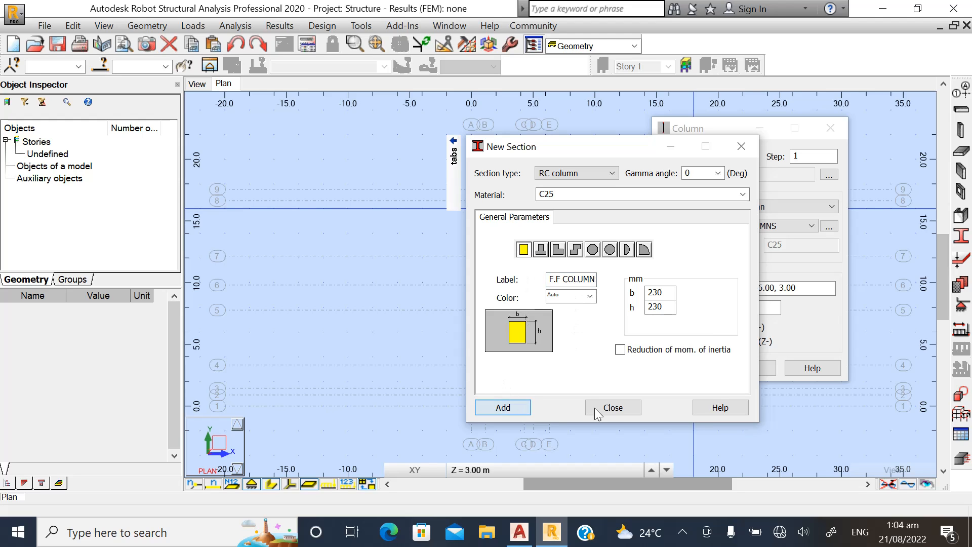
{"action": "left_click", "coordinate": [613, 407]}
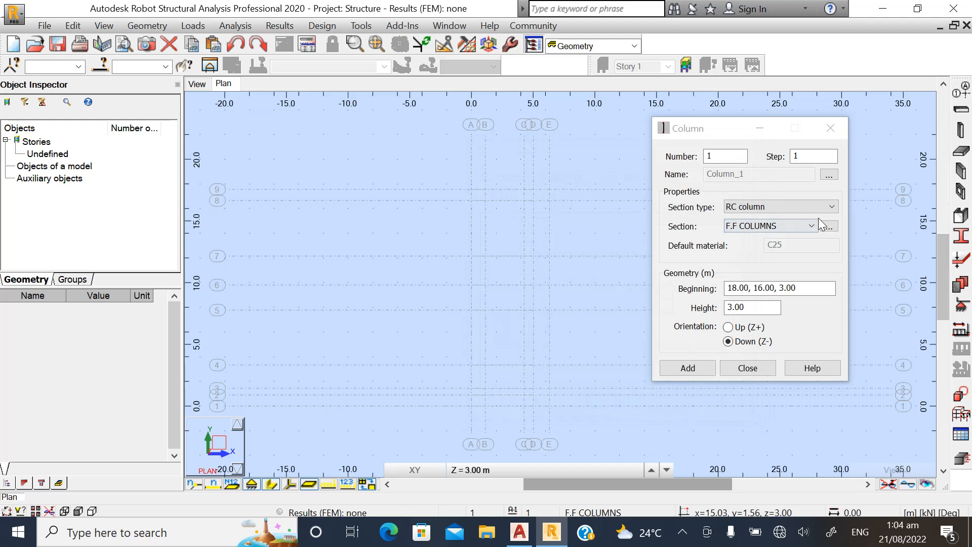
Select the G.F COLUMNS section for the new columns and activate the beginning point for placement in the plan.
{"action": "left_click", "coordinate": [800, 227]}
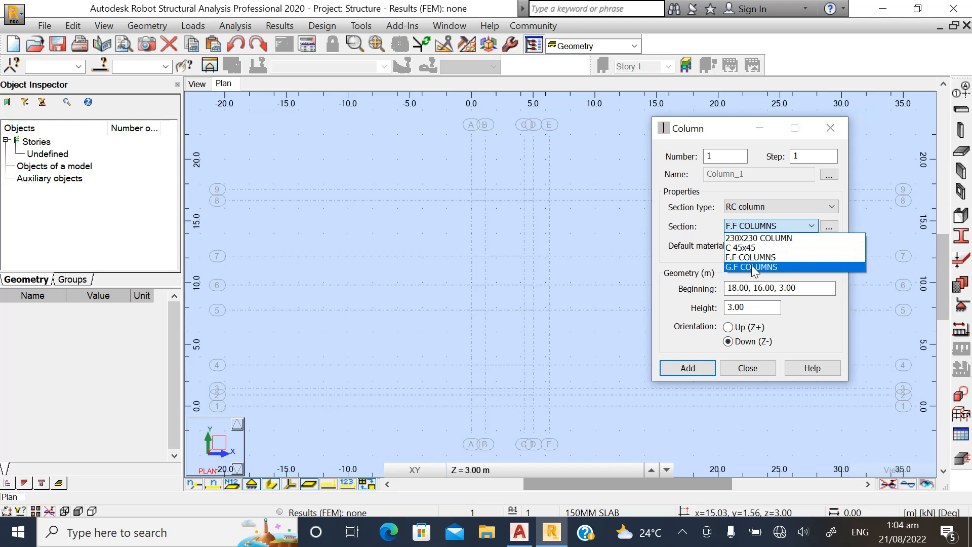
{"action": "left_click", "coordinate": [752, 266]}
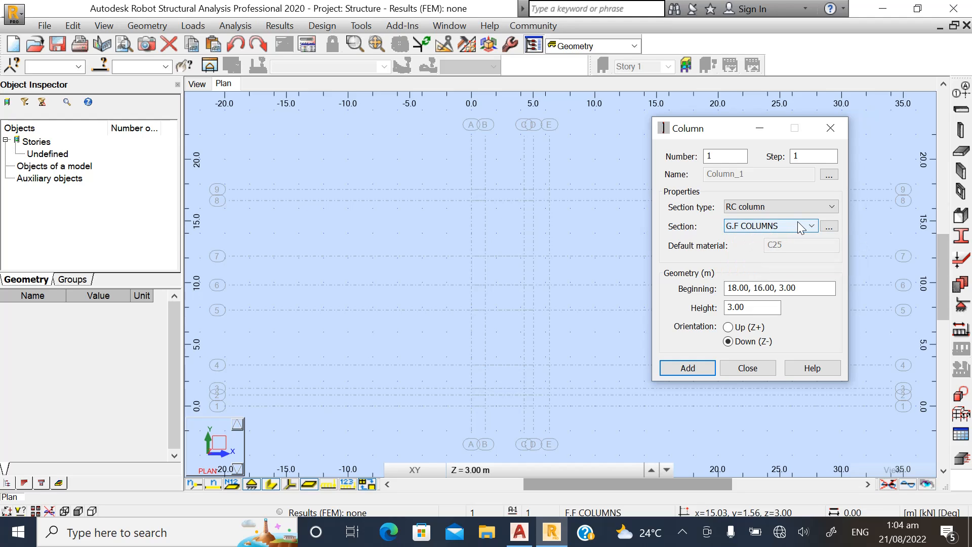
{"action": "left_click", "coordinate": [755, 290]}
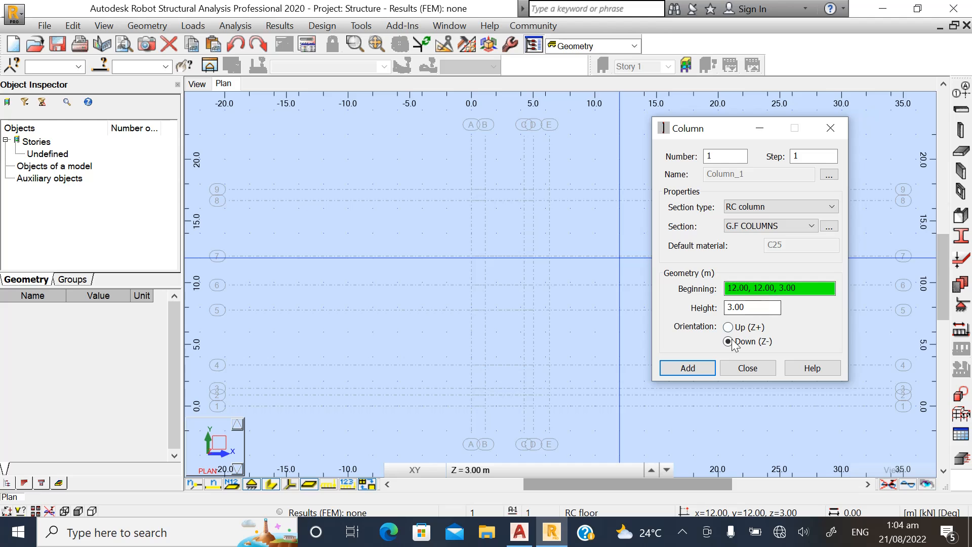
{"action": "scroll", "coordinate": [443, 232], "scroll_direction": "down", "scroll_amount": 2}
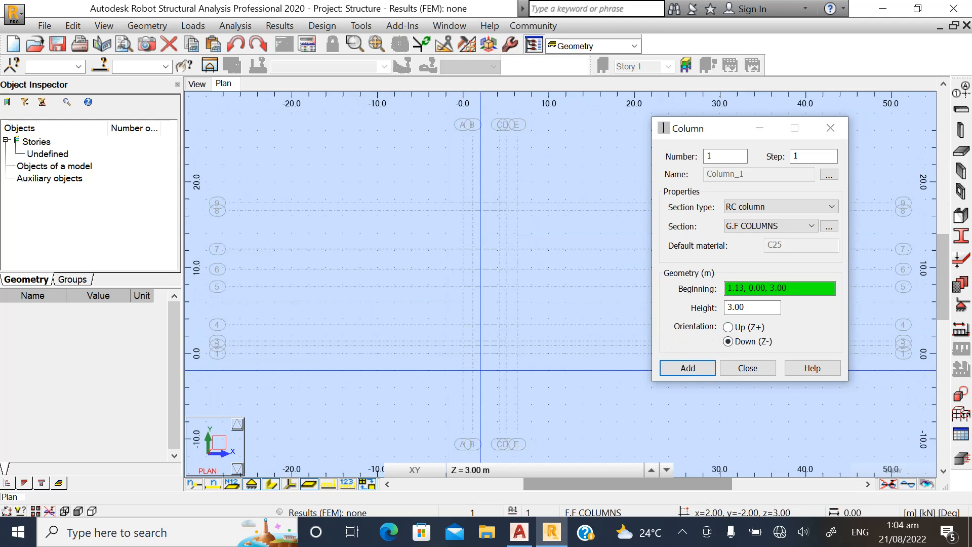
{"action": "scroll", "coordinate": [511, 356], "scroll_direction": "up", "scroll_amount": 2}
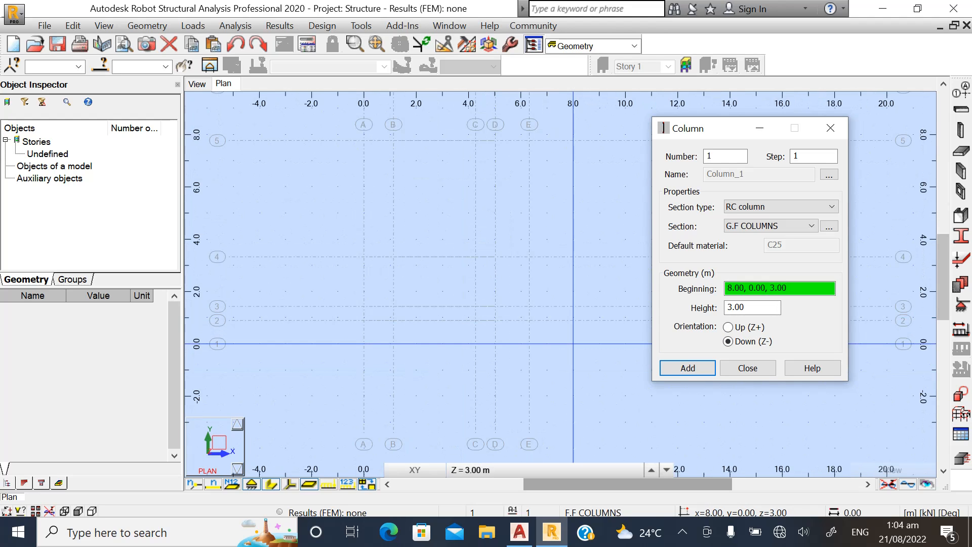
{"action": "scroll", "coordinate": [363, 370], "scroll_direction": "up", "scroll_amount": 1}
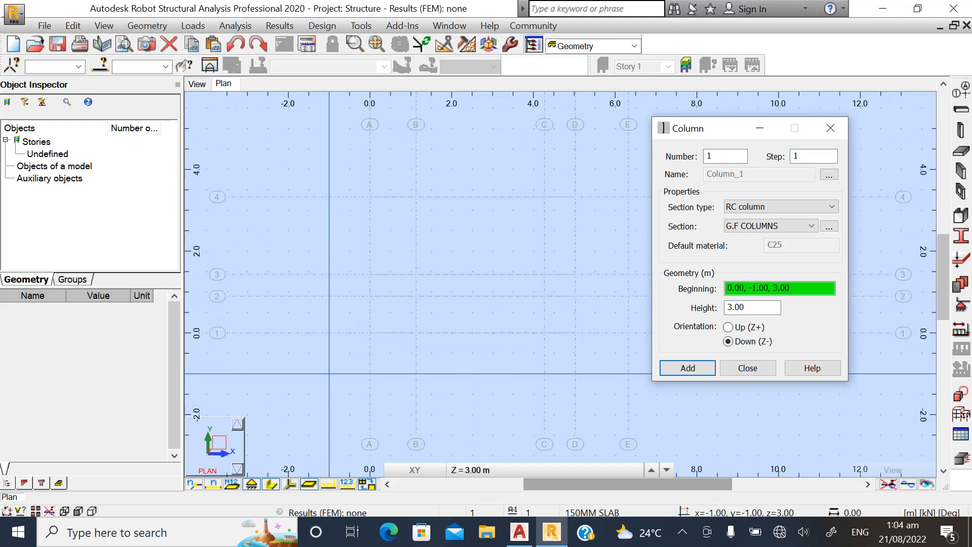
Switch to AutoCAD to examine the column positions on grid lines 1 to 3 and return to Robot.
{"action": "left_click", "coordinate": [520, 533]}
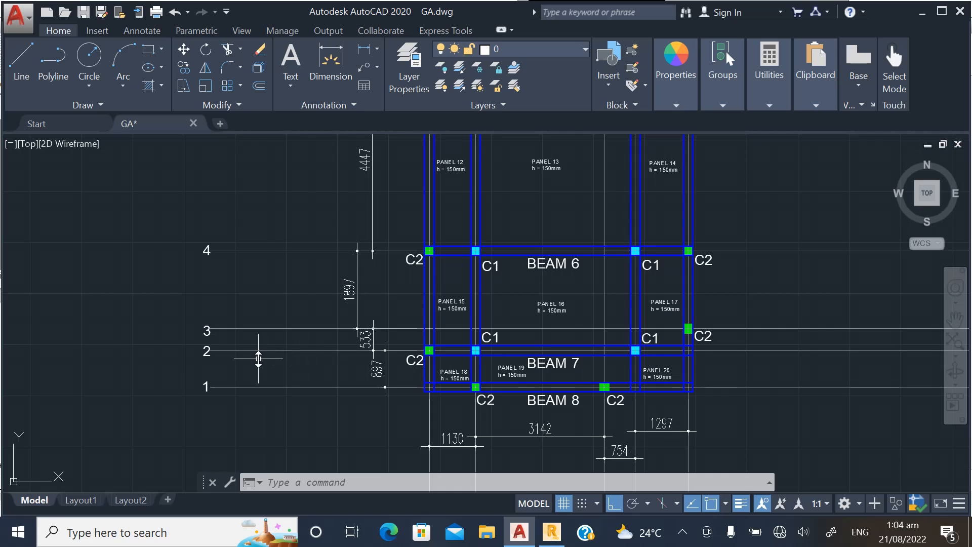
{"action": "scroll", "coordinate": [400, 400], "scroll_direction": "down", "scroll_amount": 2}
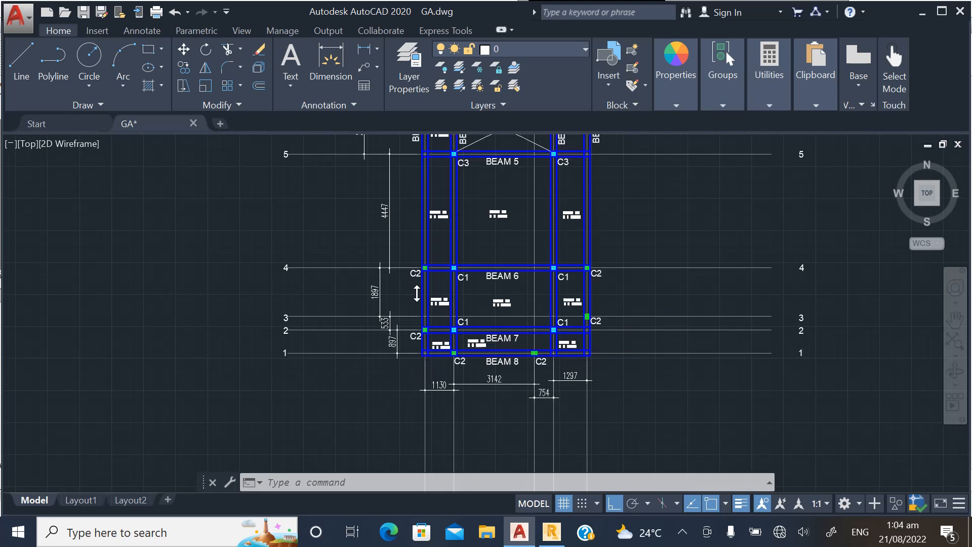
{"action": "scroll", "coordinate": [419, 439], "scroll_direction": "down", "scroll_amount": 2}
{"action": "scroll", "coordinate": [420, 440], "scroll_direction": "up", "scroll_amount": 3}
{"action": "scroll", "coordinate": [421, 408], "scroll_direction": "down", "scroll_amount": 1}
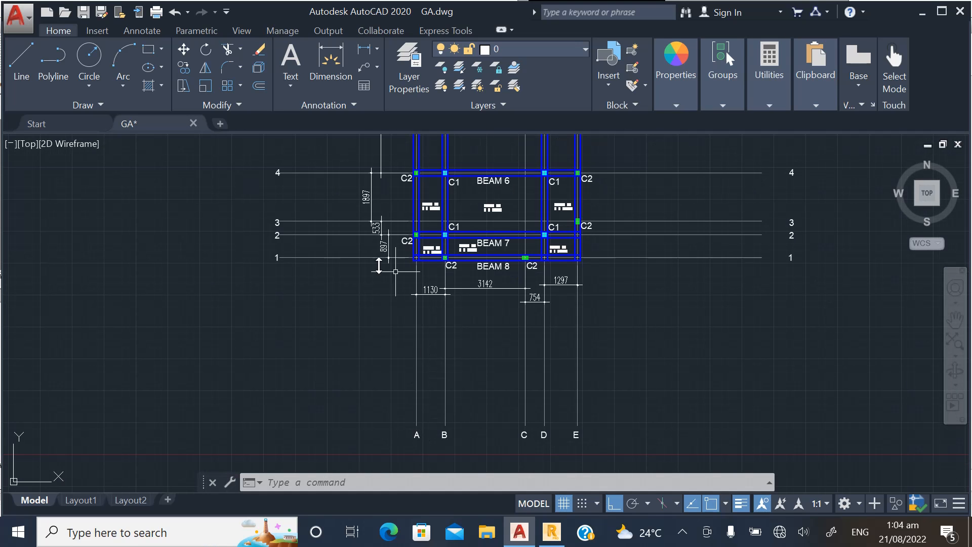
{"action": "scroll", "coordinate": [398, 229], "scroll_direction": "up", "scroll_amount": 2}
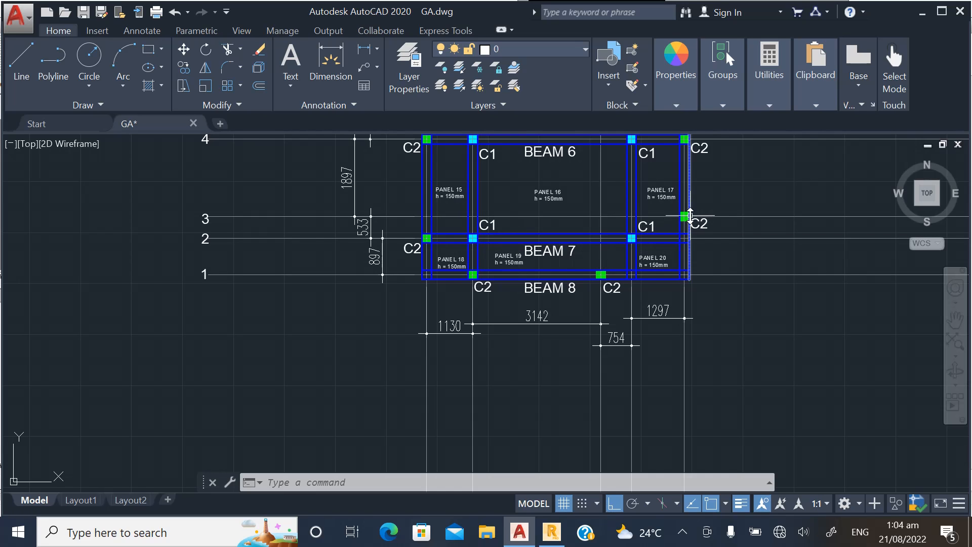
{"action": "left_click", "coordinate": [552, 532]}
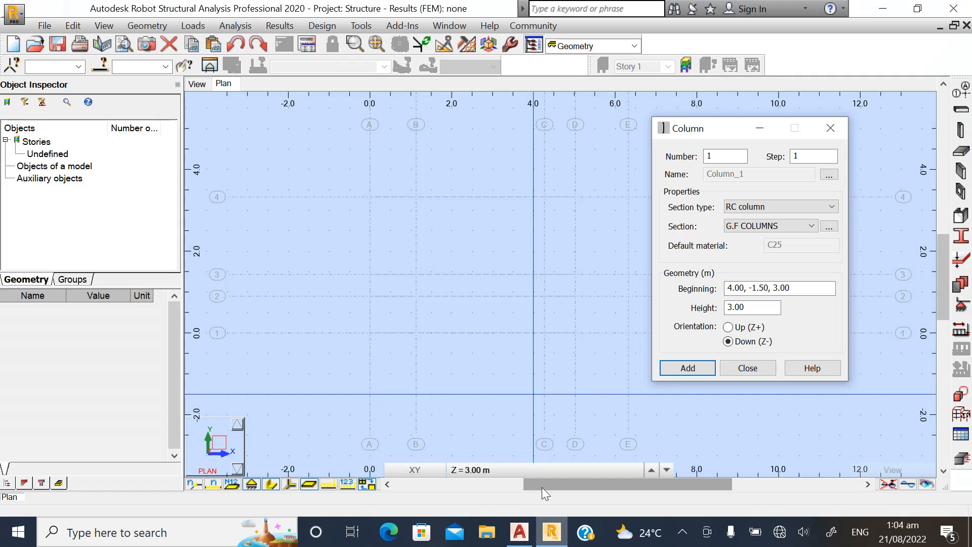
Place G.F COLUMNS on axis 2 at its intersections with axes A, B and C.
{"action": "scroll", "coordinate": [410, 377], "scroll_direction": "down", "scroll_amount": 1}
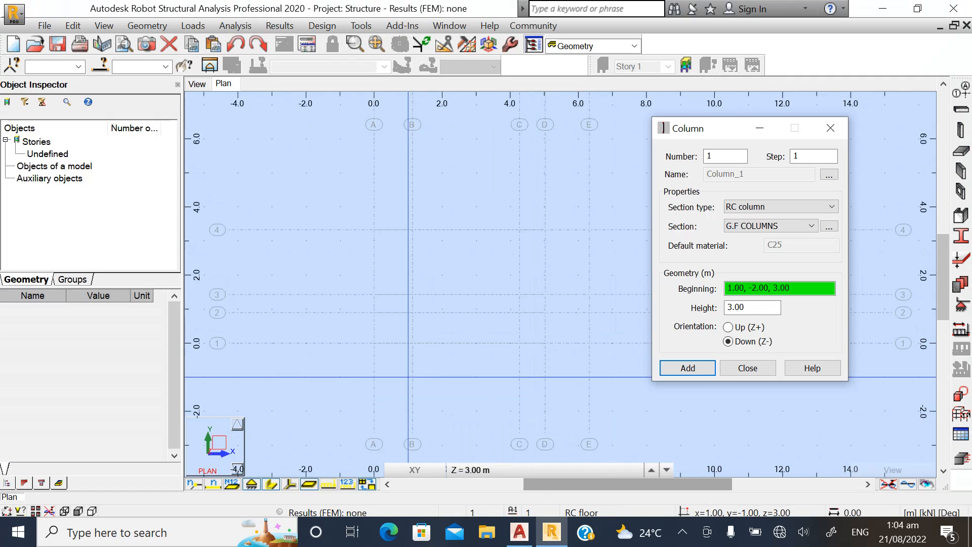
{"action": "scroll", "coordinate": [388, 347], "scroll_direction": "up", "scroll_amount": 1}
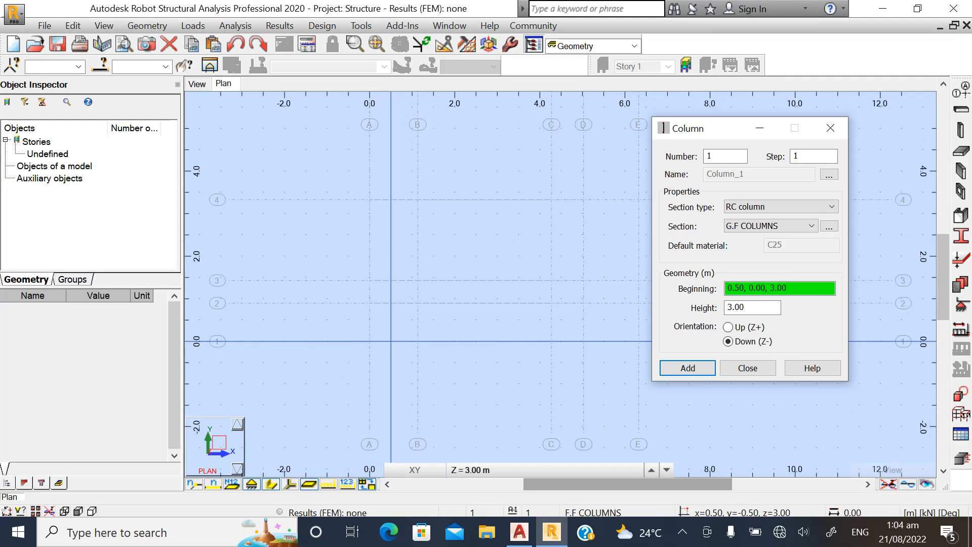
{"action": "left_click", "coordinate": [370, 302]}
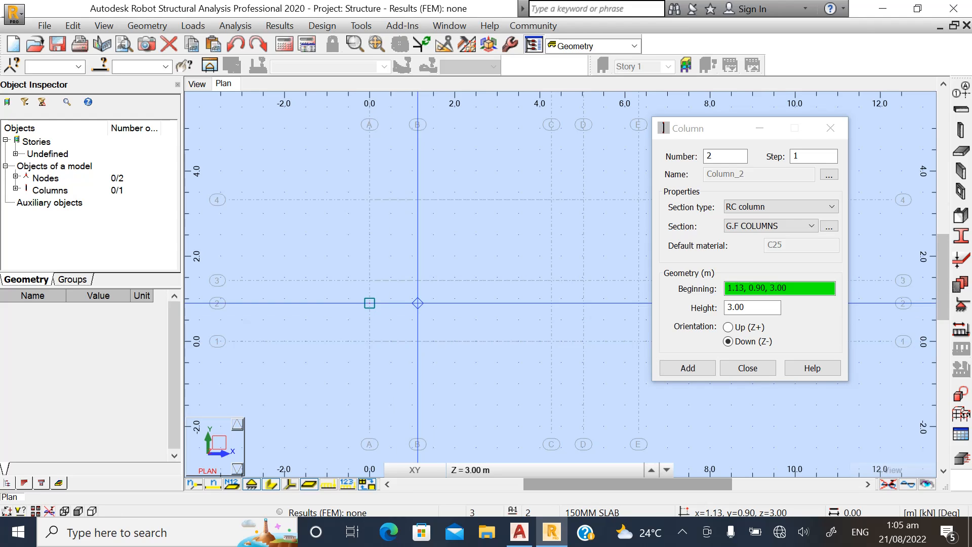
{"action": "left_click", "coordinate": [418, 303]}
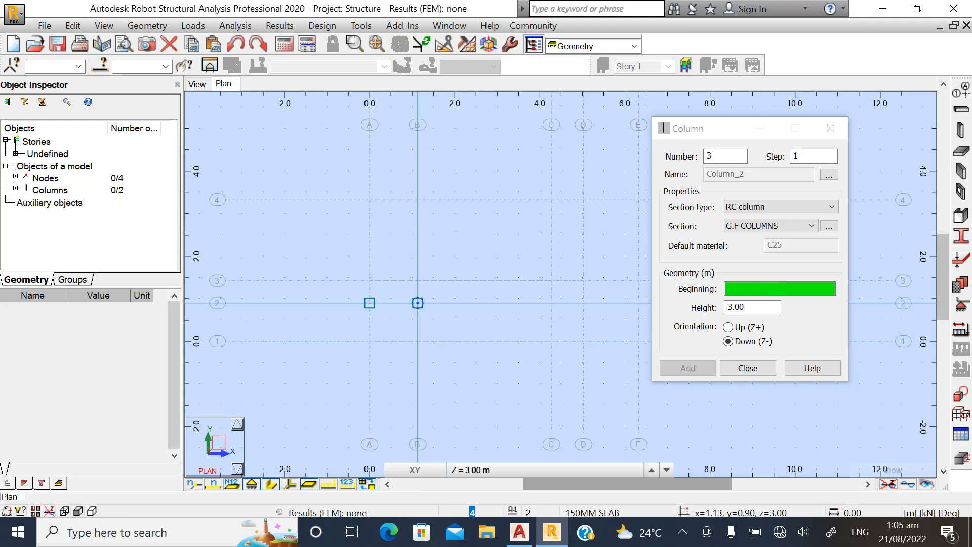
{"action": "left_click", "coordinate": [552, 303]}
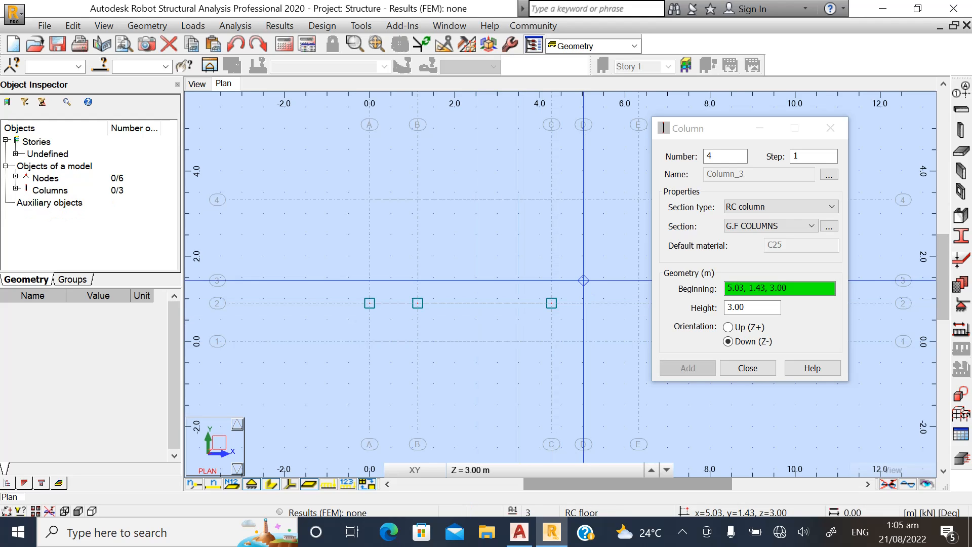
Check the AutoCAD layout, place G.F COLUMNS at intersections D-2, E-3, C-1 and B-1, and close the Column definition.
{"action": "scroll", "coordinate": [434, 320], "scroll_direction": "down", "scroll_amount": 1}
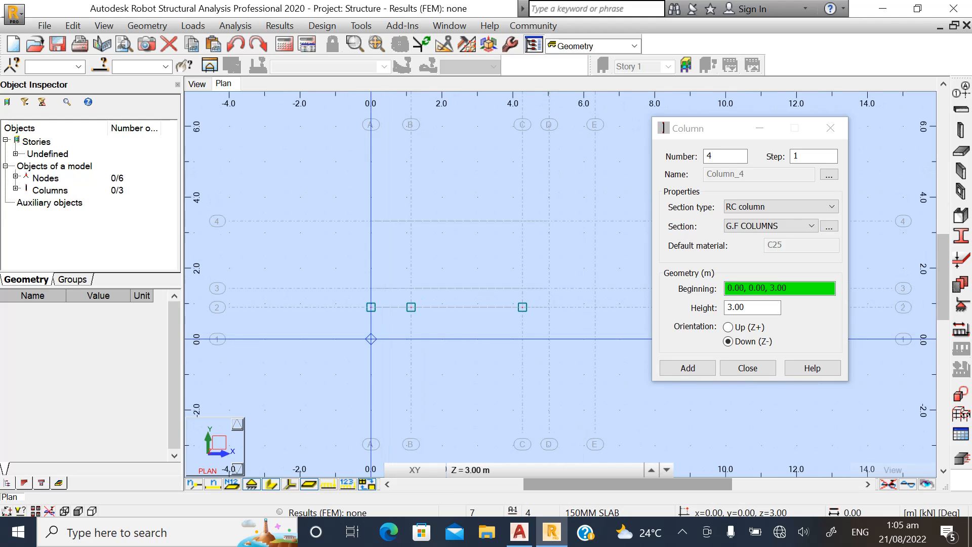
{"action": "left_click", "coordinate": [553, 533]}
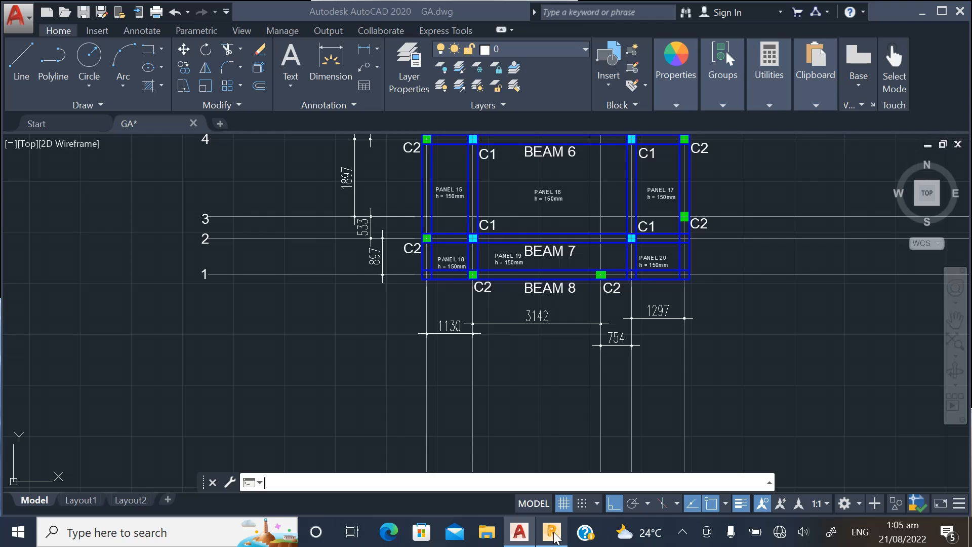
{"action": "left_click", "coordinate": [553, 533]}
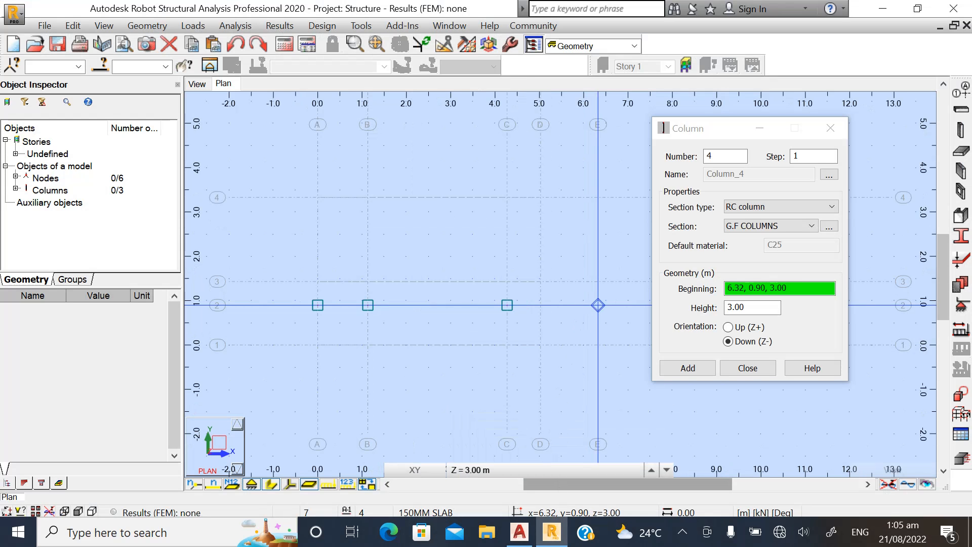
{"action": "left_click", "coordinate": [540, 305]}
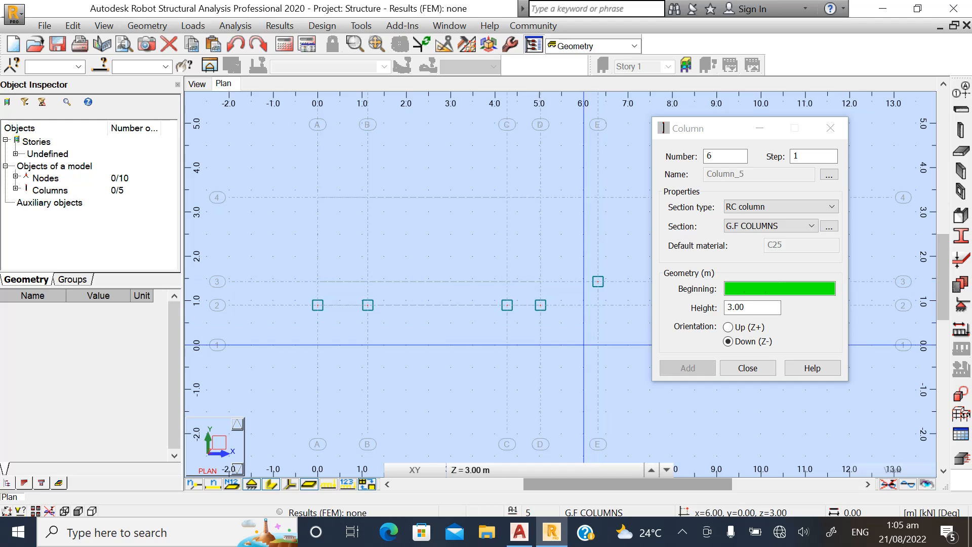
{"action": "left_click", "coordinate": [507, 345]}
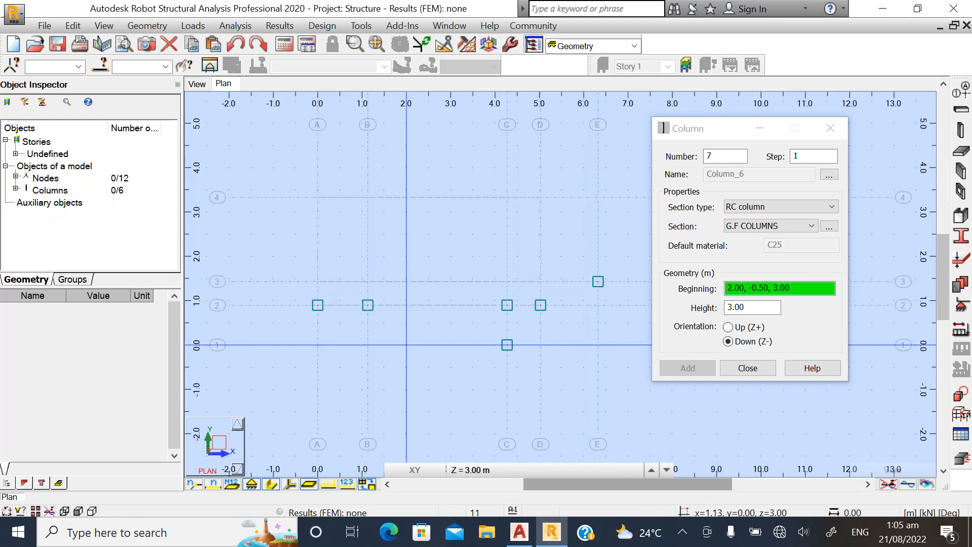
{"action": "left_click", "coordinate": [368, 345]}
{"action": "left_click", "coordinate": [748, 368]}
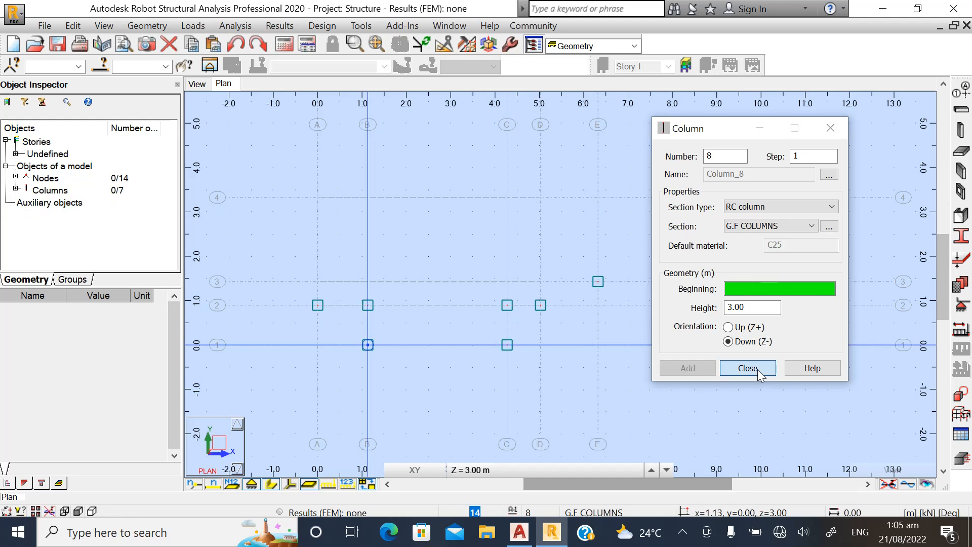
Delete the misplaced column at the intersection of axes C and 2.
{"action": "scroll", "coordinate": [521, 315], "scroll_direction": "up", "scroll_amount": 3}
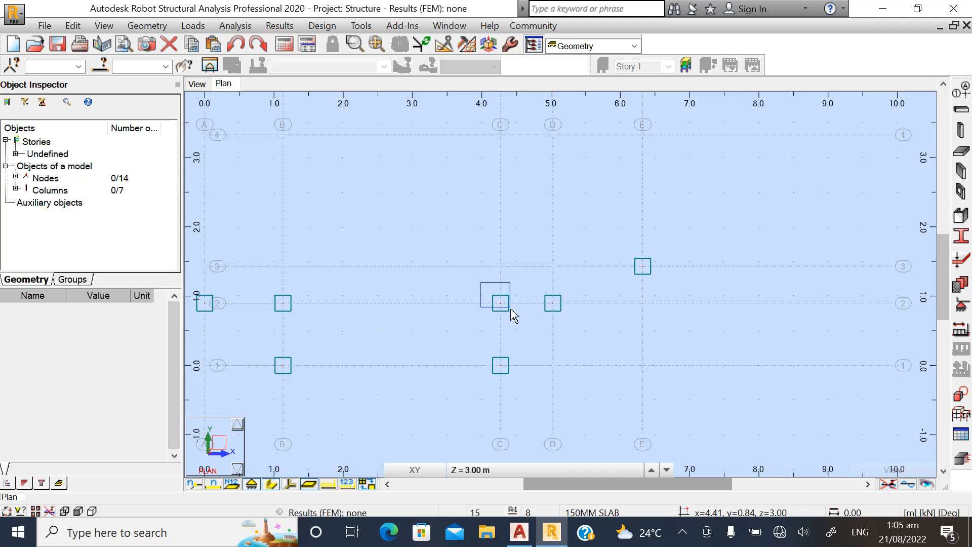
{"action": "left_click_drag", "start_coordinate": [518, 325], "coordinate": [518, 326]}
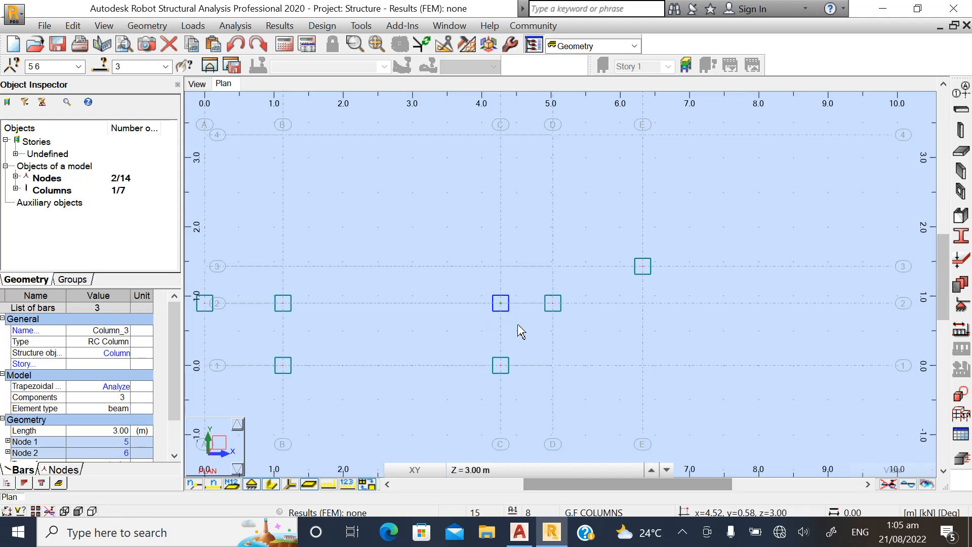
{"action": "key", "text": "Delete"}
{"action": "scroll", "coordinate": [552, 343], "scroll_direction": "down", "scroll_amount": 3}
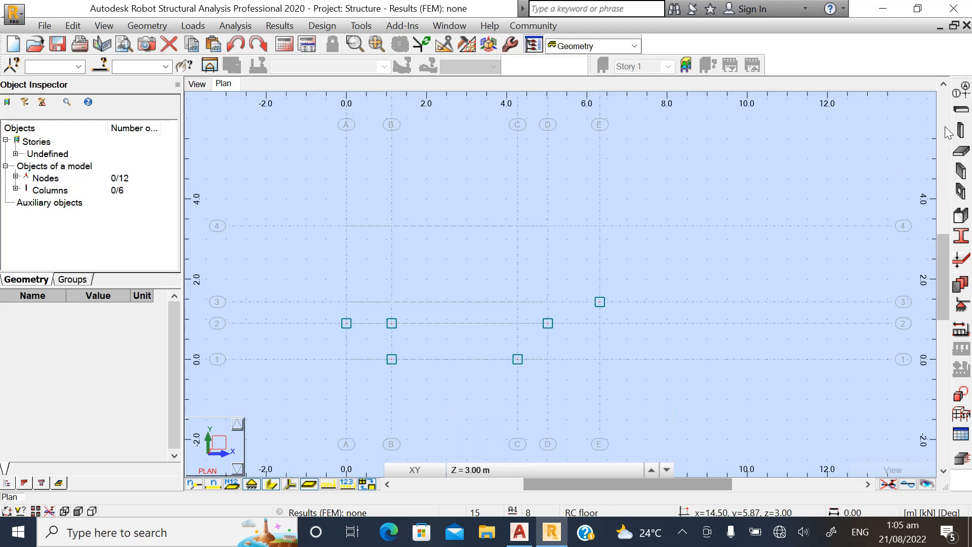
Restart the Column definition, check grid line 4 in AutoCAD, and place G.F COLUMNS at intersections A-4 and B-4 in Robot.
{"action": "left_click", "coordinate": [961, 130]}
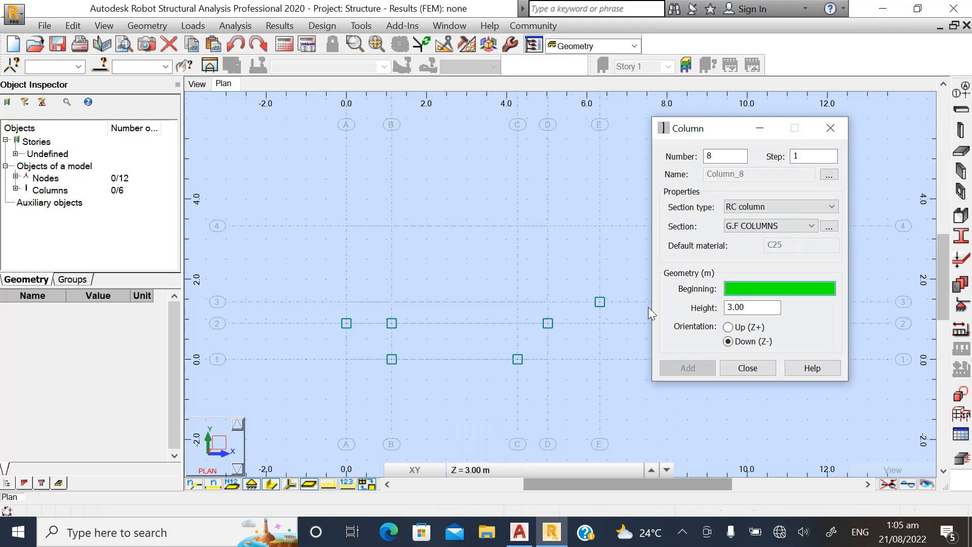
{"action": "scroll", "coordinate": [441, 369], "scroll_direction": "down", "scroll_amount": 1}
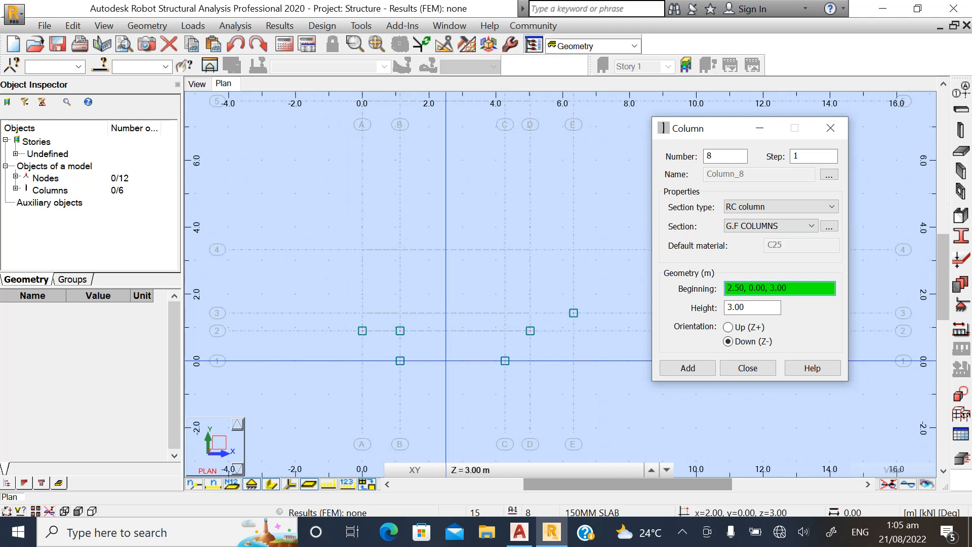
{"action": "left_click", "coordinate": [519, 532]}
{"action": "scroll", "coordinate": [516, 356], "scroll_direction": "down", "scroll_amount": 2}
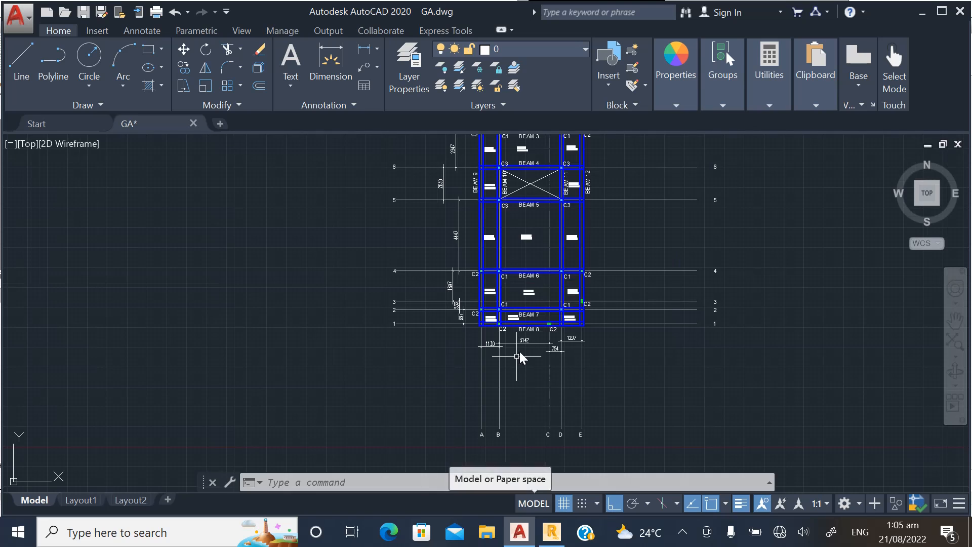
{"action": "scroll", "coordinate": [563, 281], "scroll_direction": "up", "scroll_amount": 4}
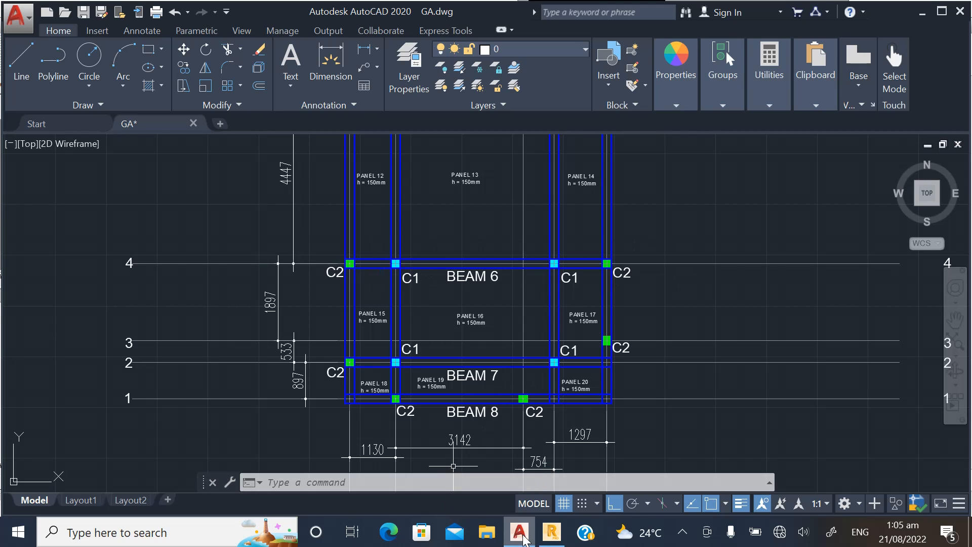
{"action": "left_click", "coordinate": [552, 532]}
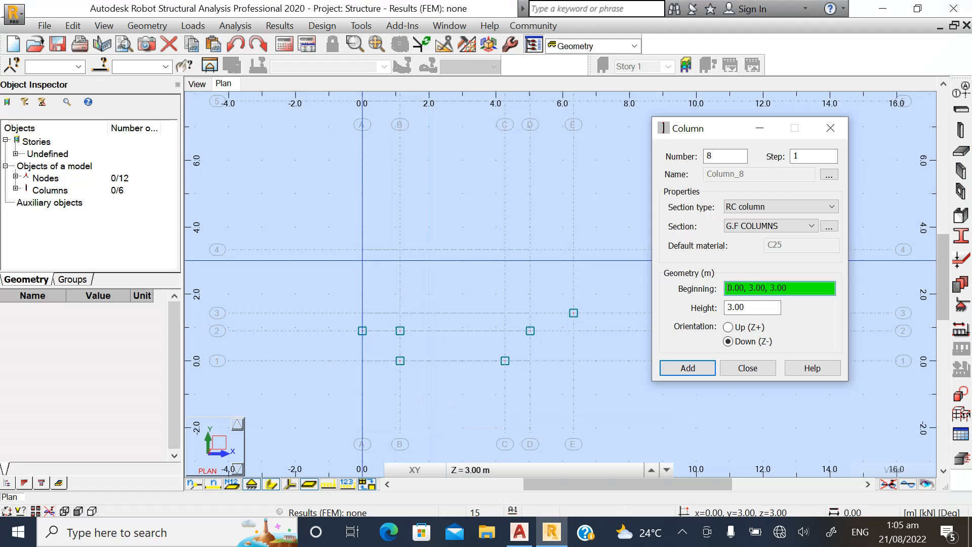
{"action": "left_click", "coordinate": [400, 249]}
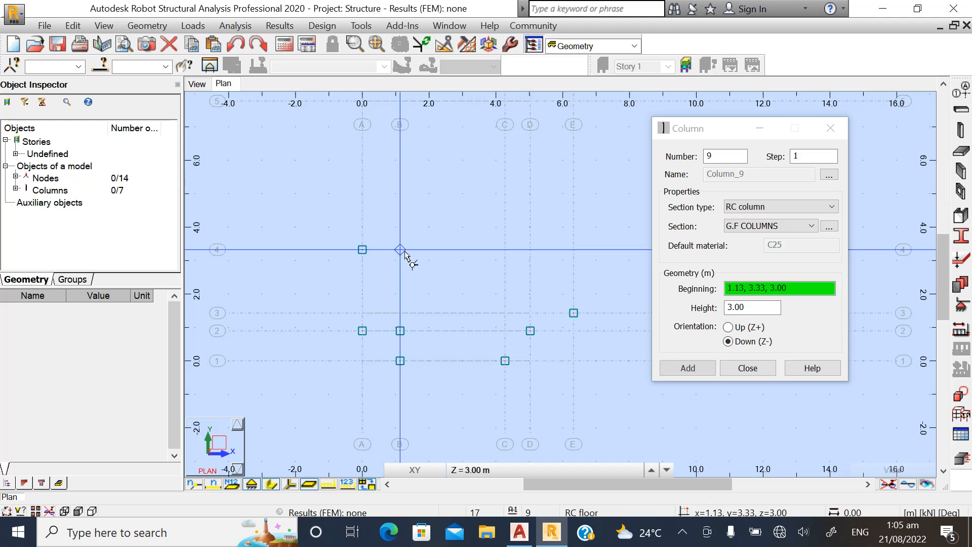
{"action": "left_click", "coordinate": [400, 249]}
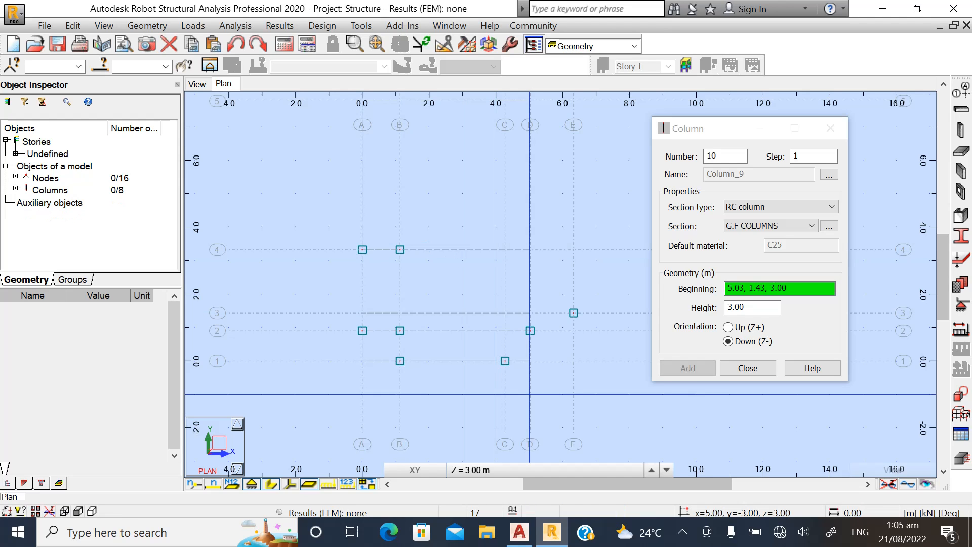
Place the remaining G.F COLUMNS on axis 4 at its intersections with axes D and E.
{"action": "left_click", "coordinate": [522, 533]}
{"action": "left_click", "coordinate": [552, 532]}
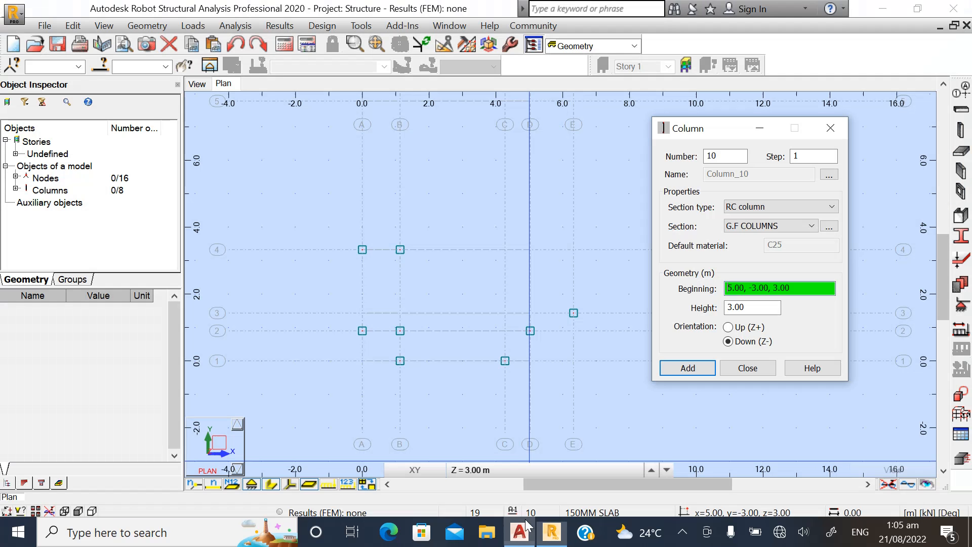
{"action": "left_click", "coordinate": [530, 254]}
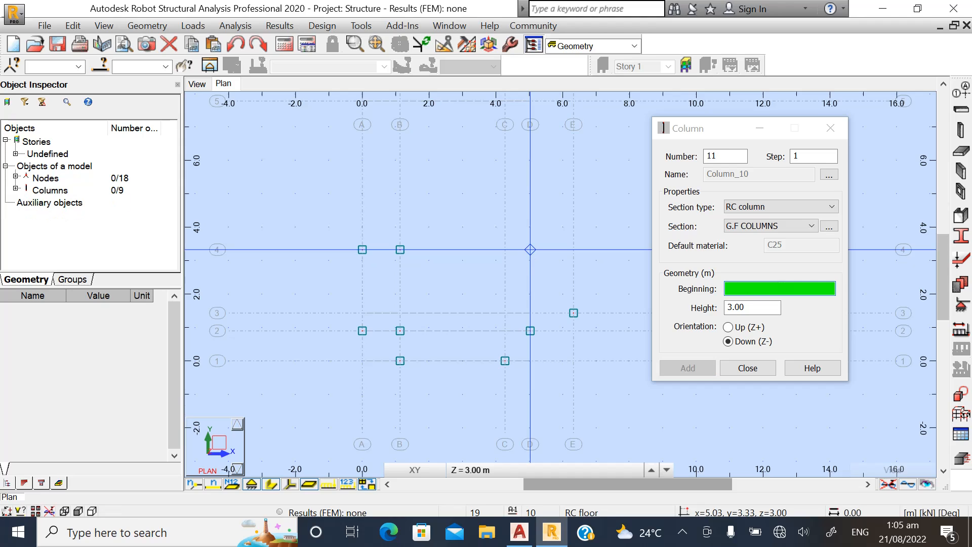
{"action": "left_click", "coordinate": [573, 249]}
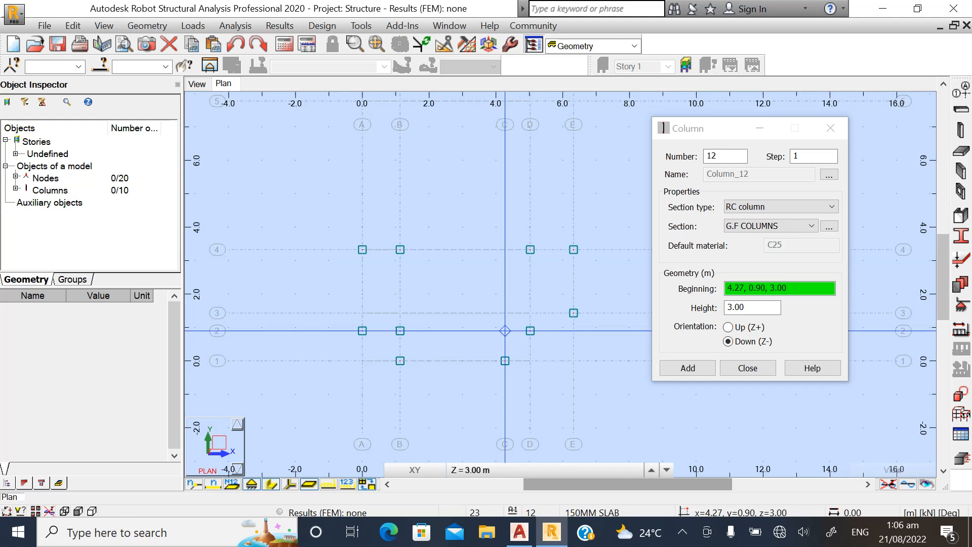
Switch to AutoCAD and examine the general arrangement for the column positions on grid lines 5 and 6.
{"action": "scroll", "coordinate": [504, 331], "scroll_direction": "down", "scroll_amount": 3}
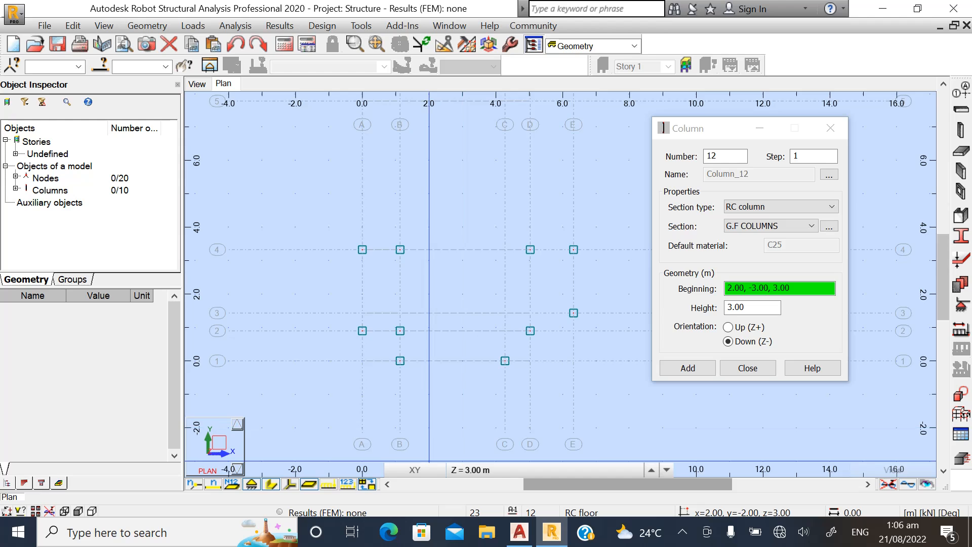
{"action": "scroll", "coordinate": [400, 406], "scroll_direction": "down", "scroll_amount": 1}
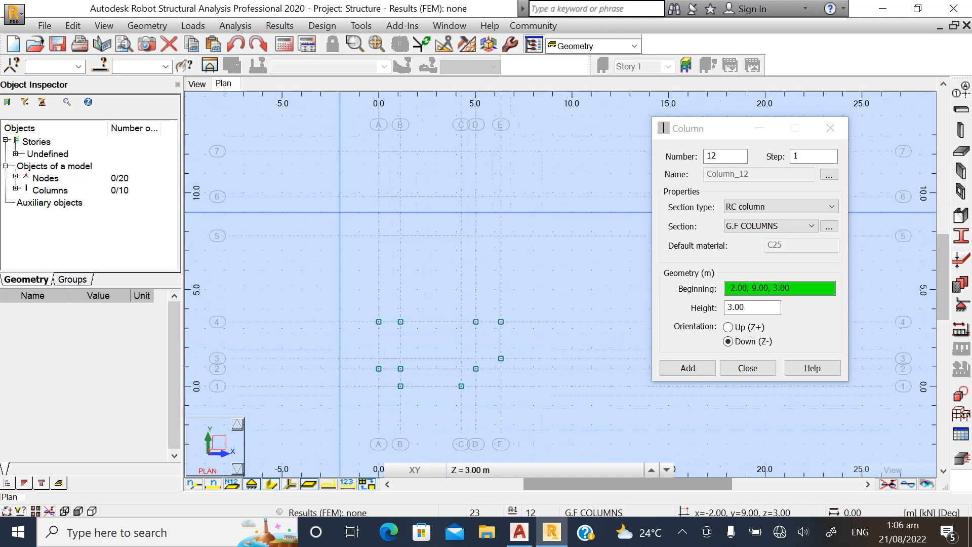
{"action": "scroll", "coordinate": [342, 220], "scroll_direction": "up", "scroll_amount": 1}
{"action": "left_click", "coordinate": [518, 541]}
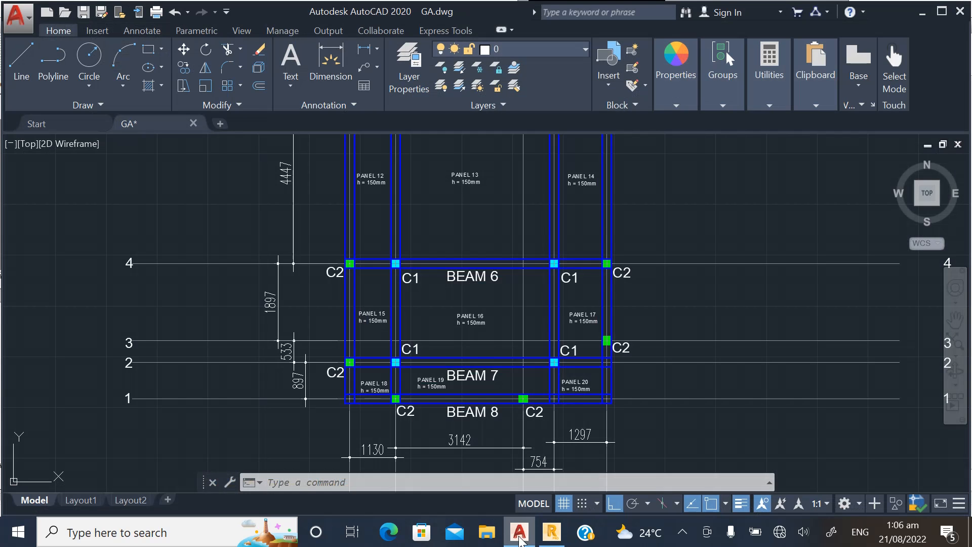
{"action": "scroll", "coordinate": [364, 353], "scroll_direction": "down", "scroll_amount": 3}
{"action": "scroll", "coordinate": [352, 245], "scroll_direction": "up", "scroll_amount": 3}
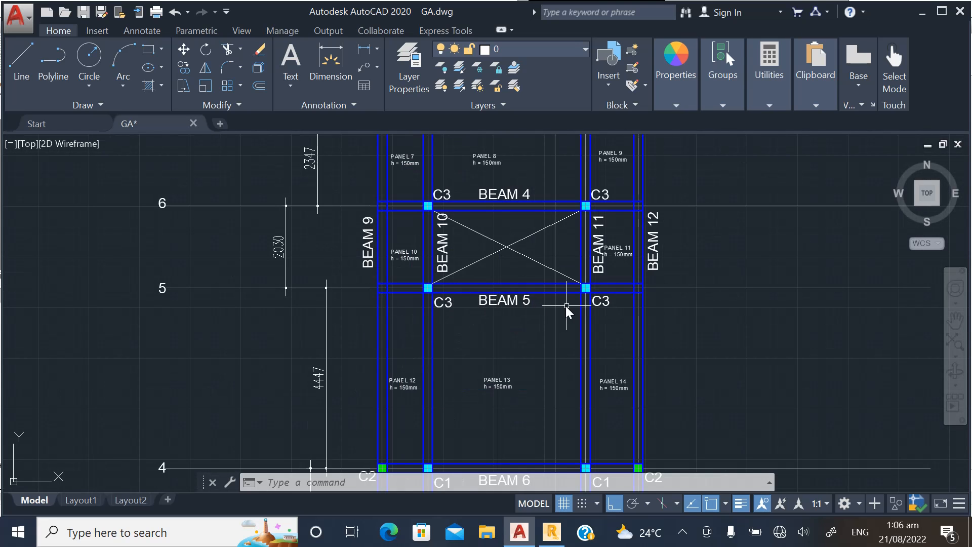
{"action": "scroll", "coordinate": [430, 294], "scroll_direction": "down", "scroll_amount": 2}
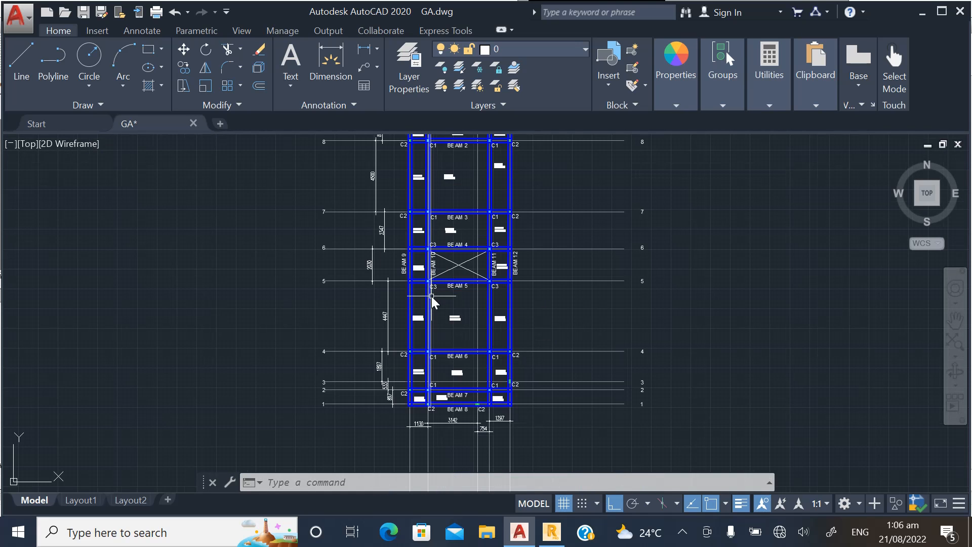
{"action": "scroll", "coordinate": [431, 298], "scroll_direction": "up", "scroll_amount": 3}
{"action": "scroll", "coordinate": [431, 274], "scroll_direction": "down", "scroll_amount": 4}
{"action": "scroll", "coordinate": [425, 401], "scroll_direction": "up", "scroll_amount": 3}
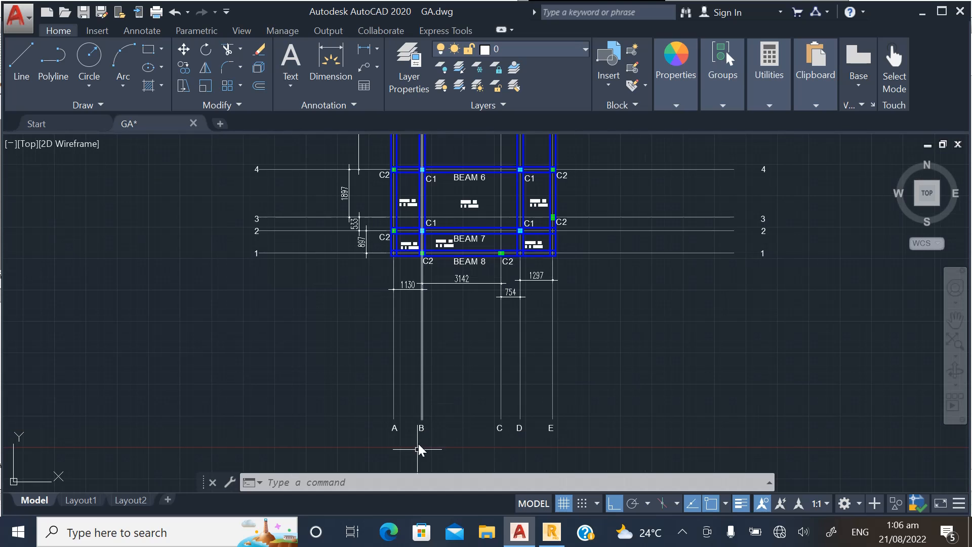
{"action": "scroll", "coordinate": [418, 449], "scroll_direction": "down", "scroll_amount": 4}
{"action": "scroll", "coordinate": [460, 445], "scroll_direction": "up", "scroll_amount": 4}
{"action": "scroll", "coordinate": [463, 445], "scroll_direction": "down", "scroll_amount": 2}
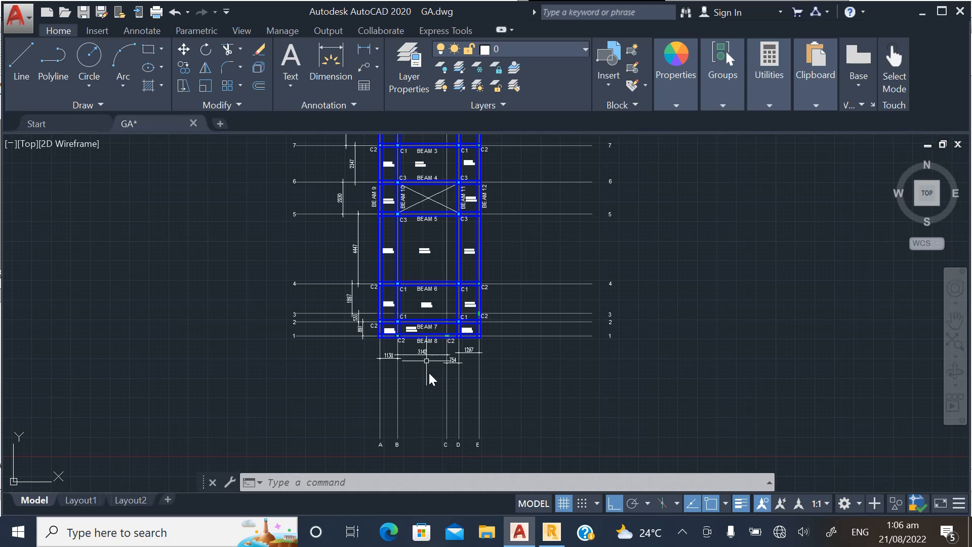
{"action": "scroll", "coordinate": [380, 200], "scroll_direction": "up", "scroll_amount": 6}
{"action": "scroll", "coordinate": [414, 276], "scroll_direction": "down", "scroll_amount": 2}
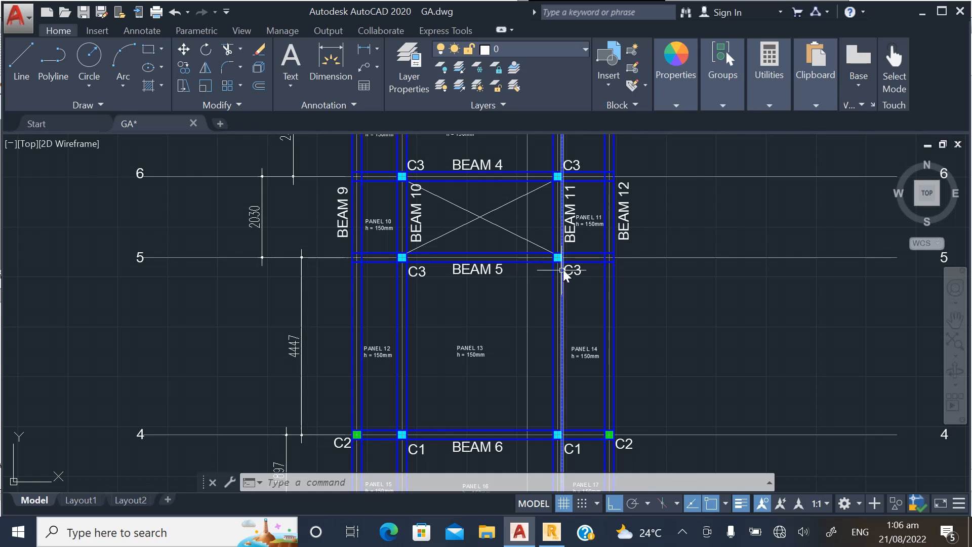
Switch to Robot and place G.F COLUMNS at intersections B-5, D-5, B-6 and D-6.
{"action": "left_click", "coordinate": [552, 532]}
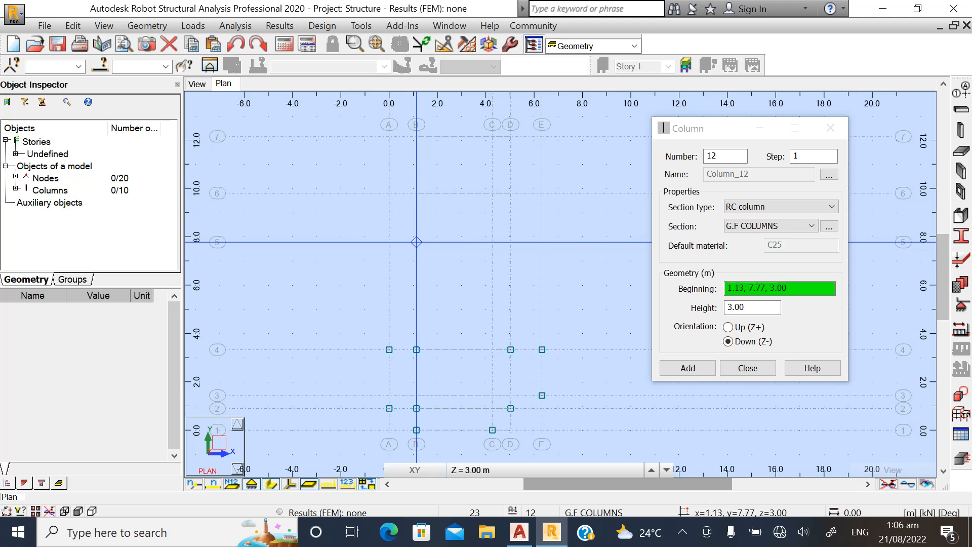
{"action": "left_click", "coordinate": [416, 242]}
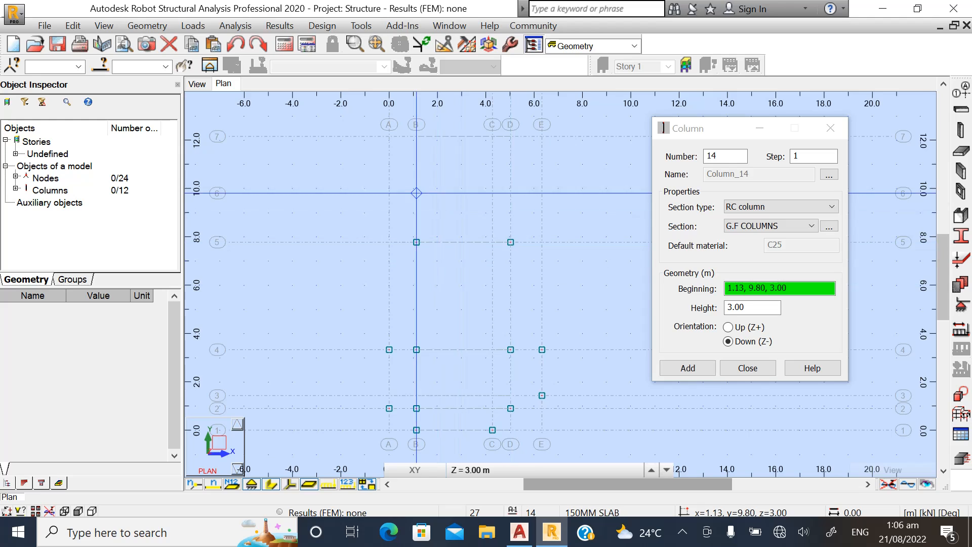
{"action": "scroll", "coordinate": [413, 191], "scroll_direction": "up", "scroll_amount": 1}
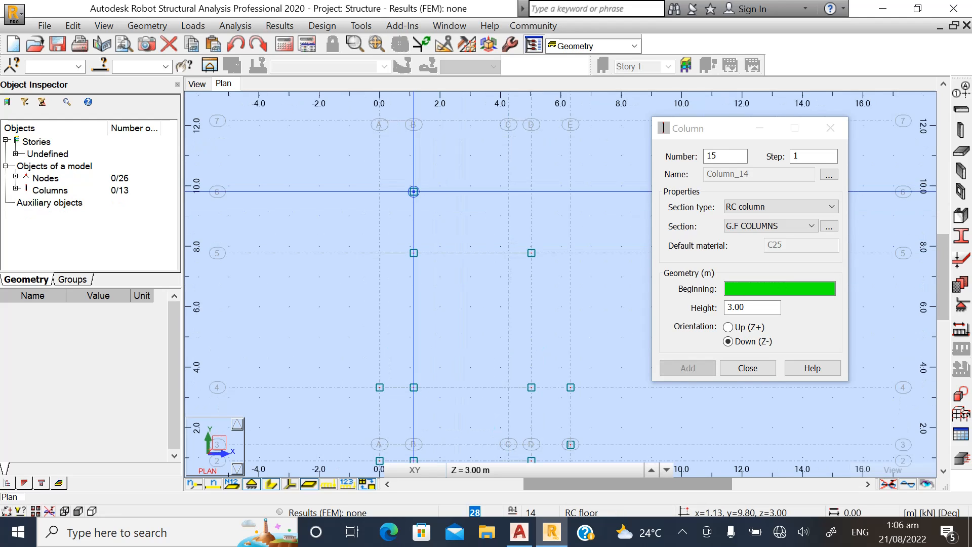
{"action": "left_click", "coordinate": [414, 191]}
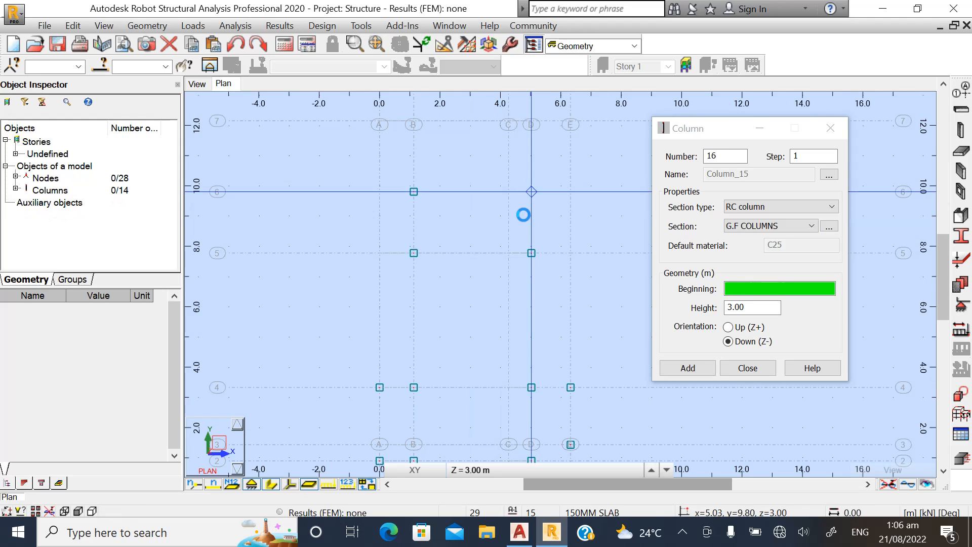
{"action": "scroll", "coordinate": [470, 367], "scroll_direction": "down", "scroll_amount": 1}
{"action": "scroll", "coordinate": [471, 242], "scroll_direction": "up", "scroll_amount": 2}
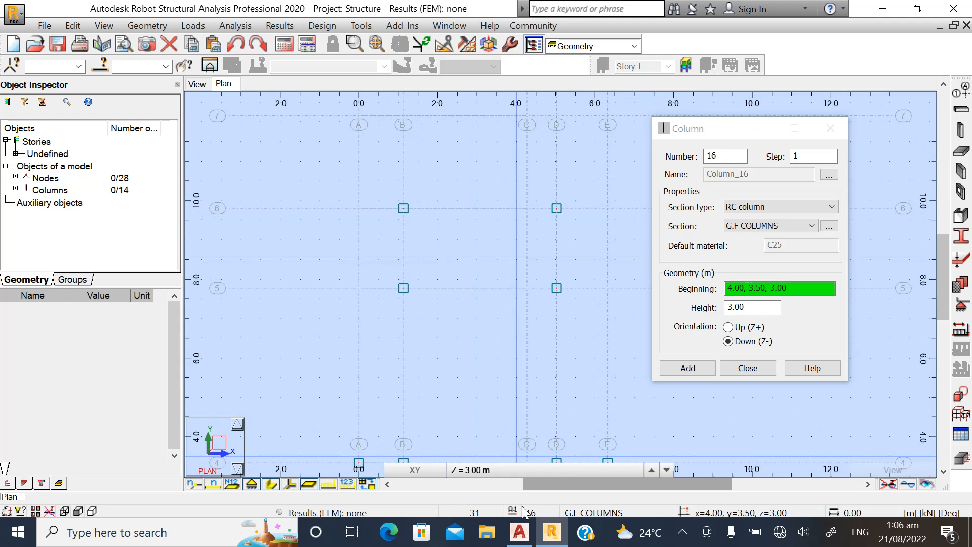
Check grid line 7 in AutoCAD and place G.F COLUMNS at intersections A-7, B-7, D-7 and E-7 in Robot.
{"action": "left_click", "coordinate": [520, 532]}
{"action": "scroll", "coordinate": [491, 405], "scroll_direction": "down", "scroll_amount": 2}
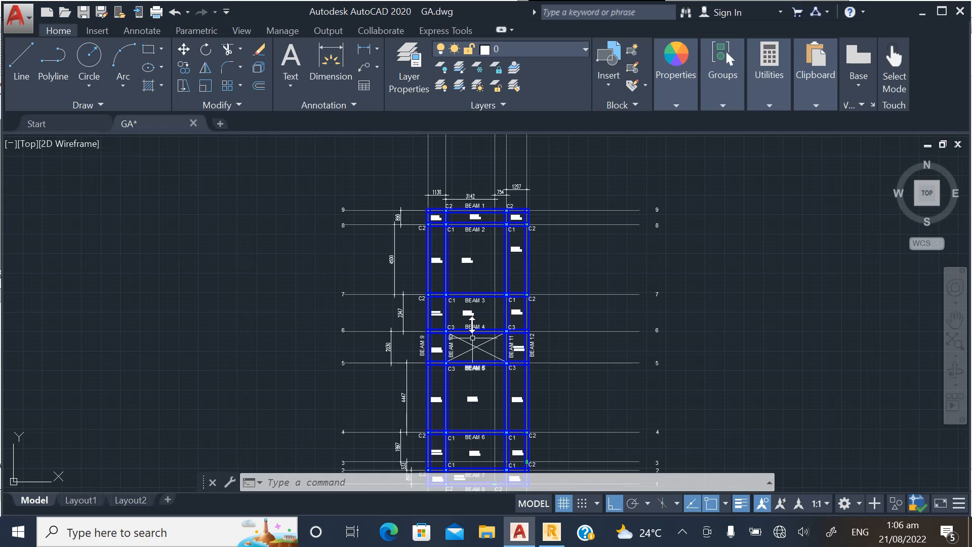
{"action": "scroll", "coordinate": [473, 288], "scroll_direction": "up", "scroll_amount": 2}
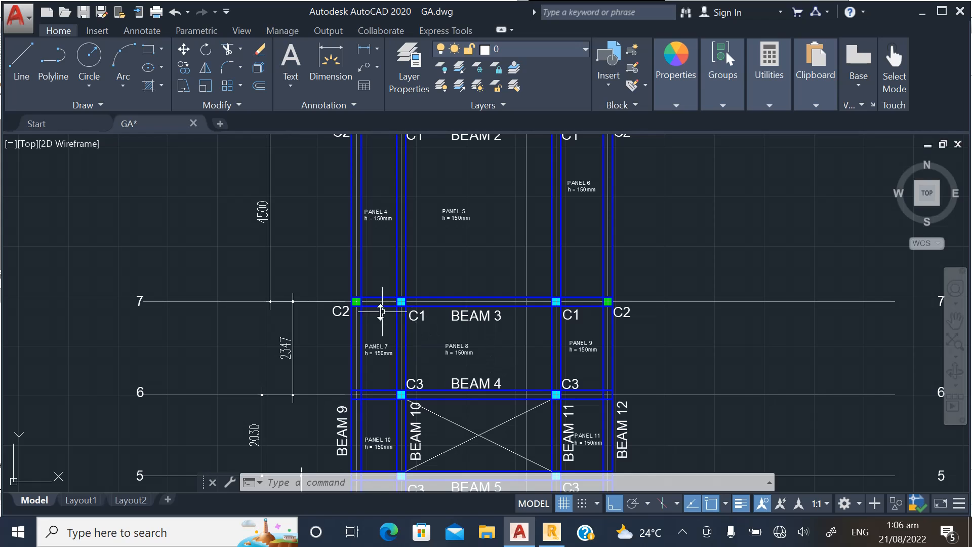
{"action": "left_click", "coordinate": [546, 532]}
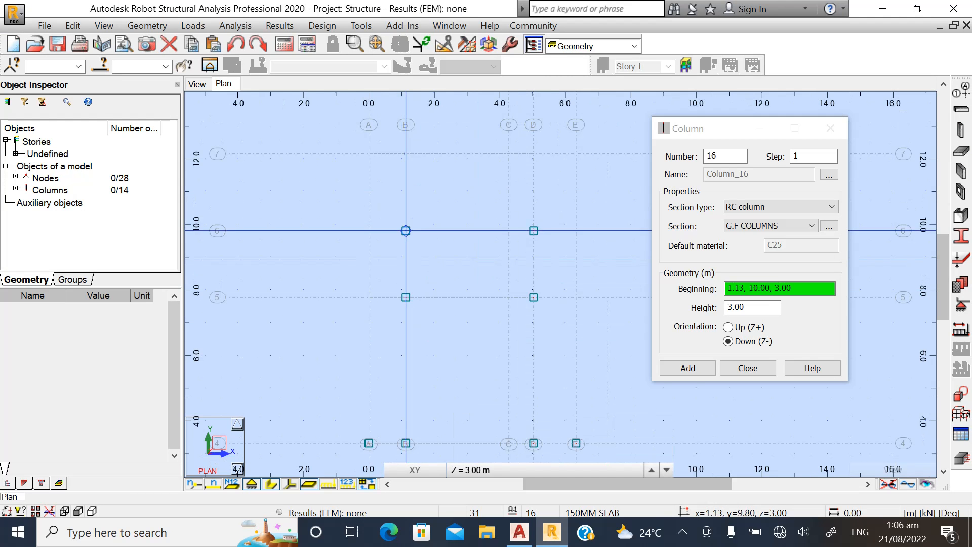
{"action": "scroll", "coordinate": [395, 210], "scroll_direction": "up", "scroll_amount": 3}
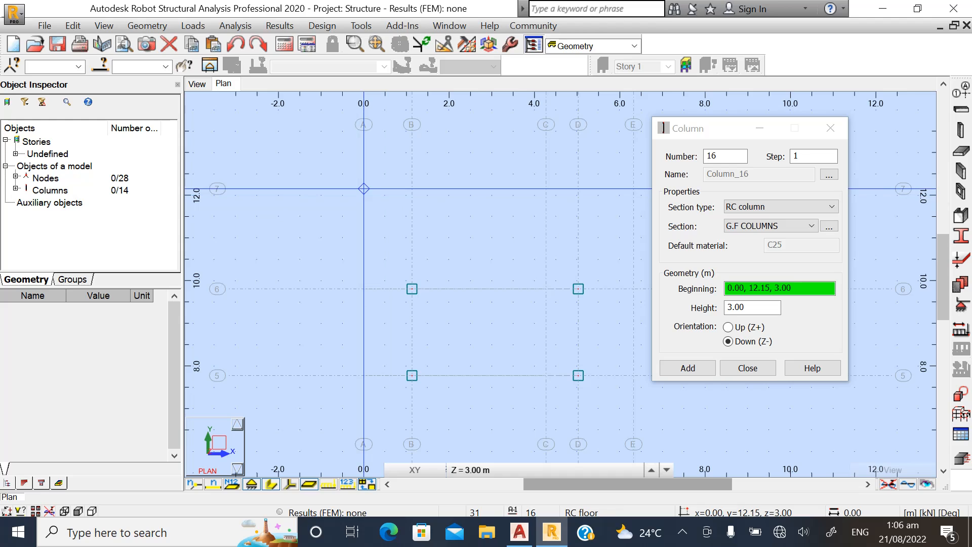
{"action": "left_click", "coordinate": [364, 189]}
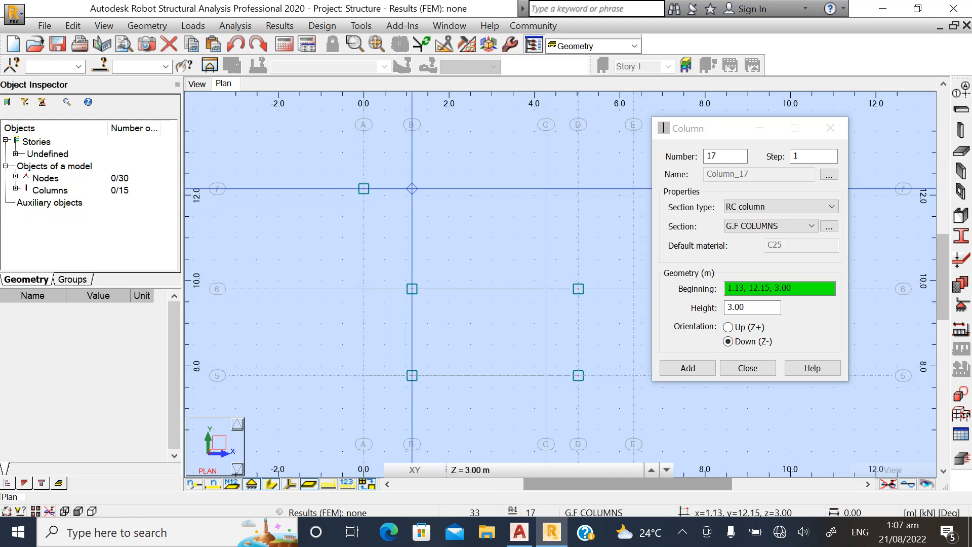
{"action": "left_click", "coordinate": [412, 189]}
{"action": "scroll", "coordinate": [340, 273], "scroll_direction": "down", "scroll_amount": 2}
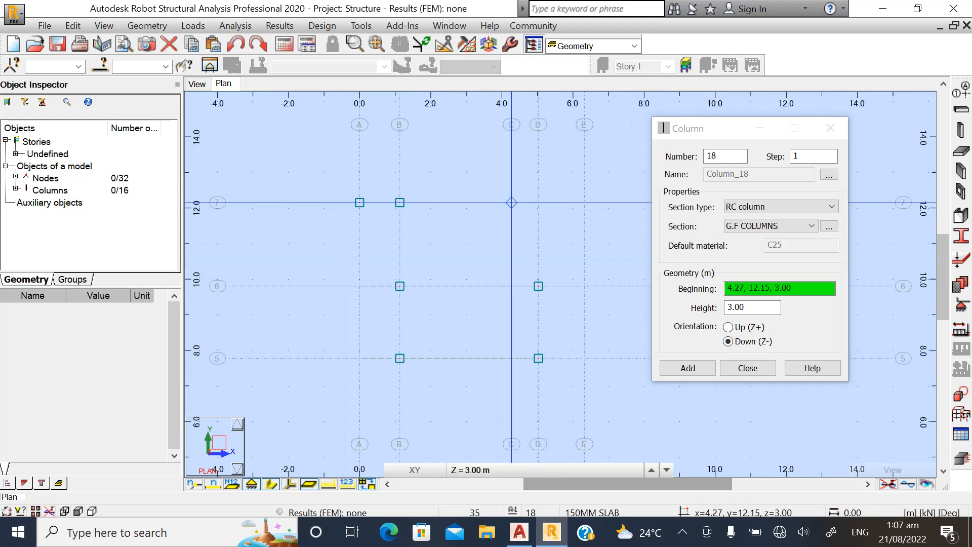
{"action": "left_click", "coordinate": [539, 202]}
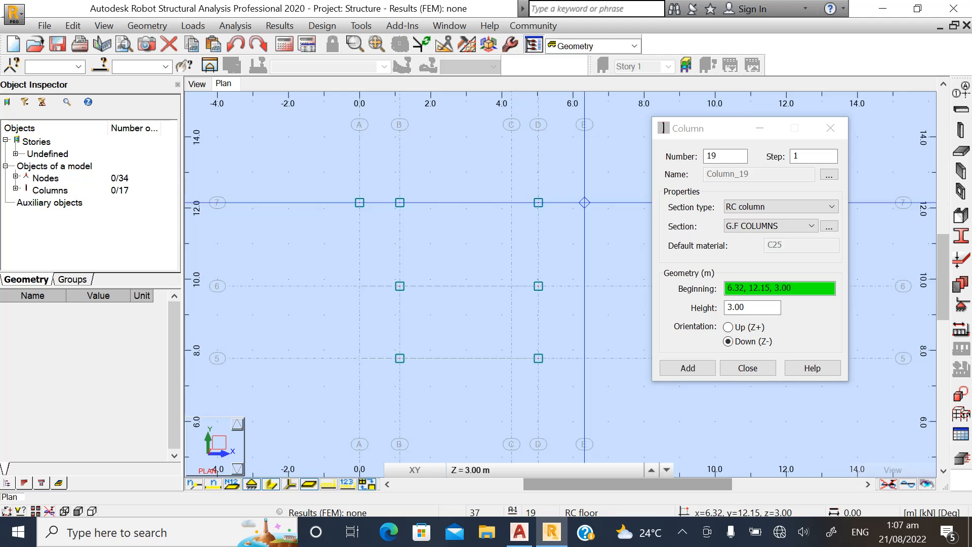
{"action": "left_click", "coordinate": [585, 203]}
Check grid lines 8 and 9 in AutoCAD, place G.F COLUMNS in Robot at A-8, B-8, D-8, E-8, B-9 and D-9, and close the Column definition.
{"action": "scroll", "coordinate": [422, 223], "scroll_direction": "down", "scroll_amount": 4}
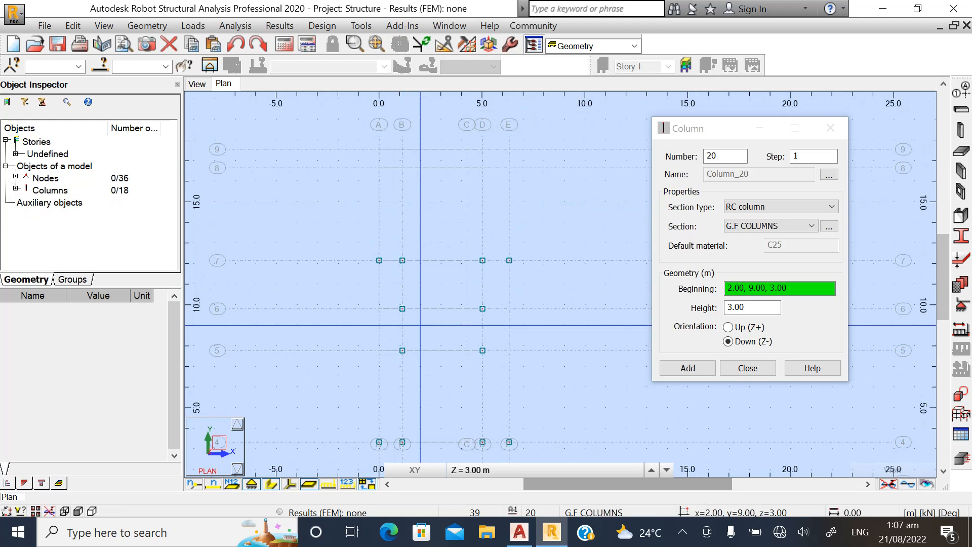
{"action": "scroll", "coordinate": [421, 223], "scroll_direction": "up", "scroll_amount": 2}
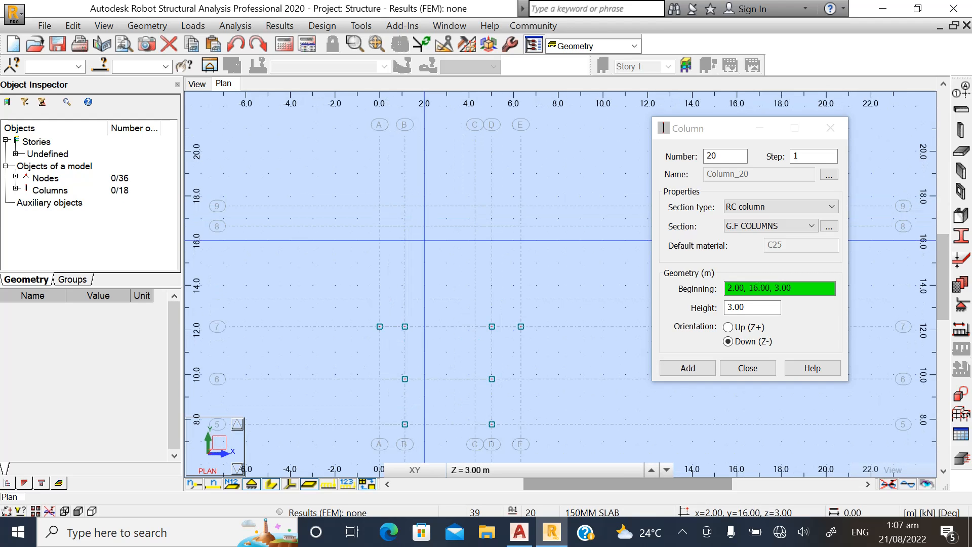
{"action": "left_click", "coordinate": [521, 531]}
{"action": "scroll", "coordinate": [430, 329], "scroll_direction": "down", "scroll_amount": 4}
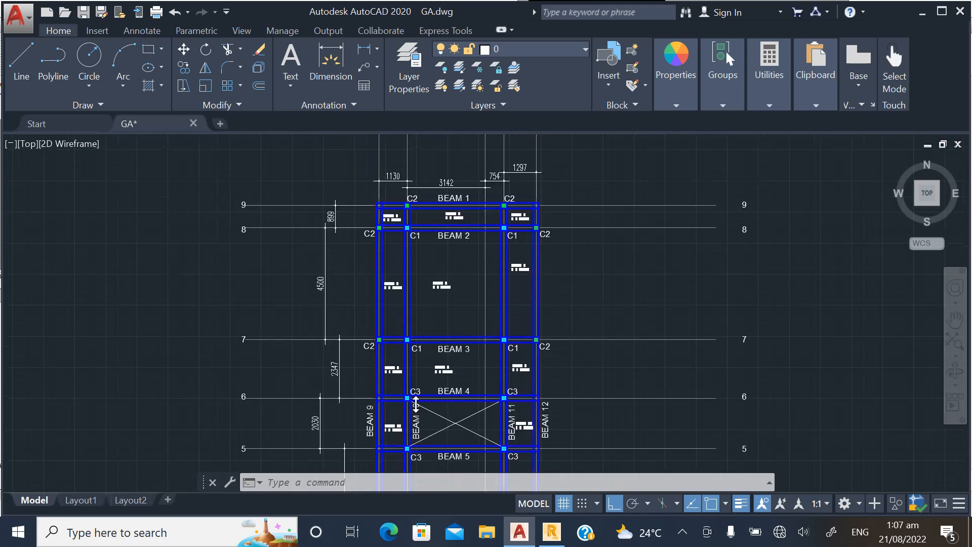
{"action": "scroll", "coordinate": [505, 306], "scroll_direction": "up", "scroll_amount": 3}
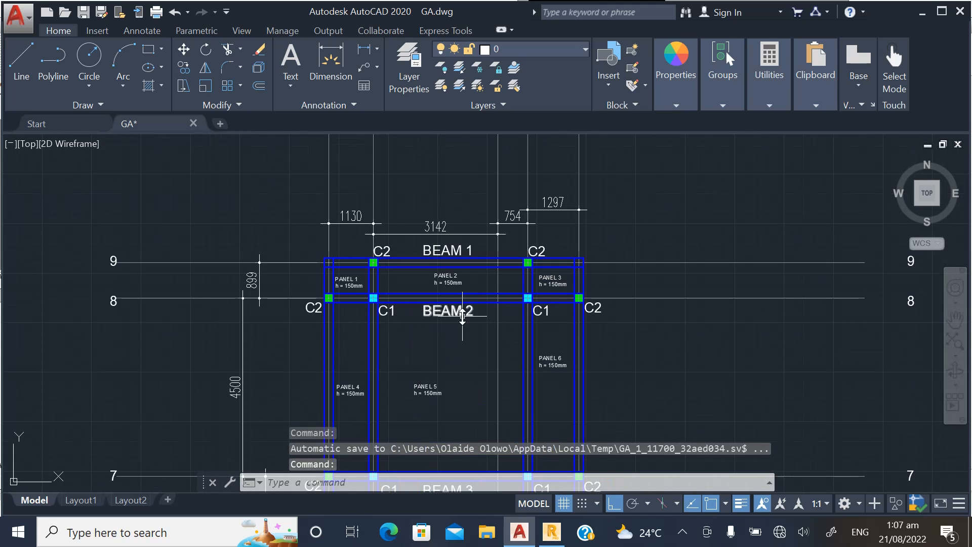
{"action": "left_click", "coordinate": [552, 531]}
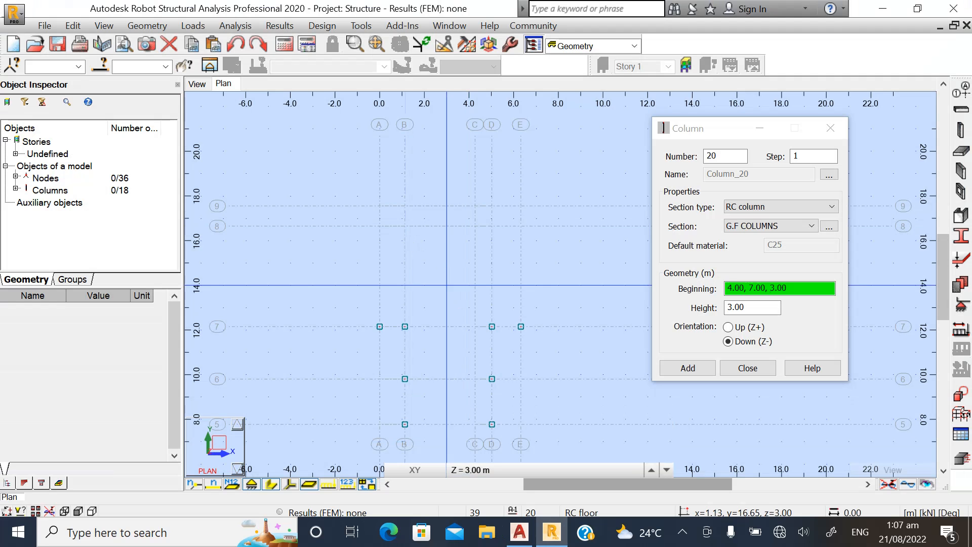
{"action": "left_click", "coordinate": [380, 225]}
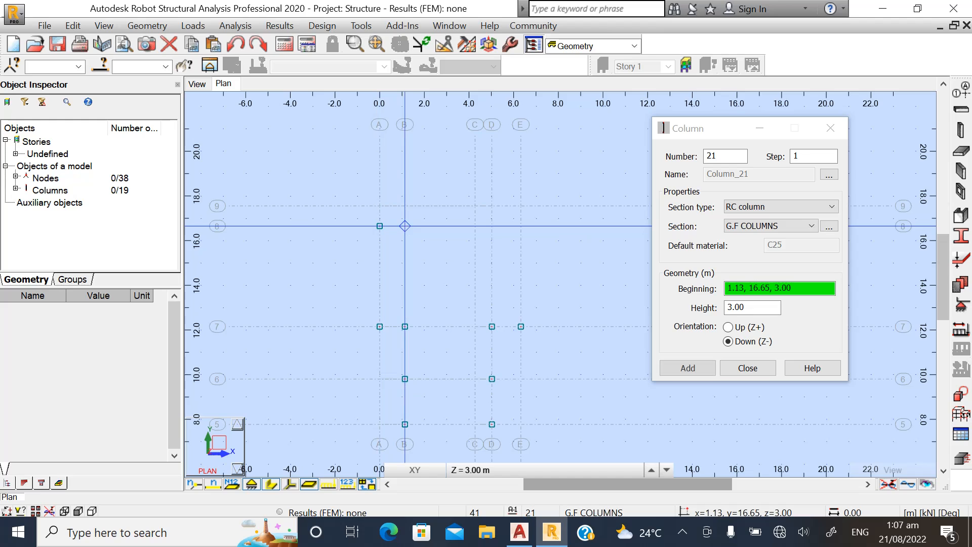
{"action": "left_click", "coordinate": [492, 225]}
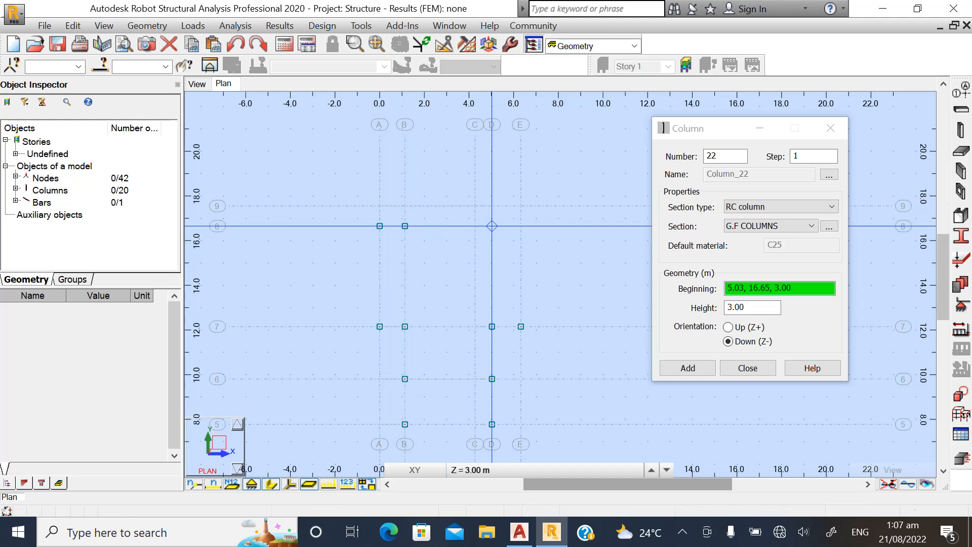
{"action": "left_click", "coordinate": [522, 226]}
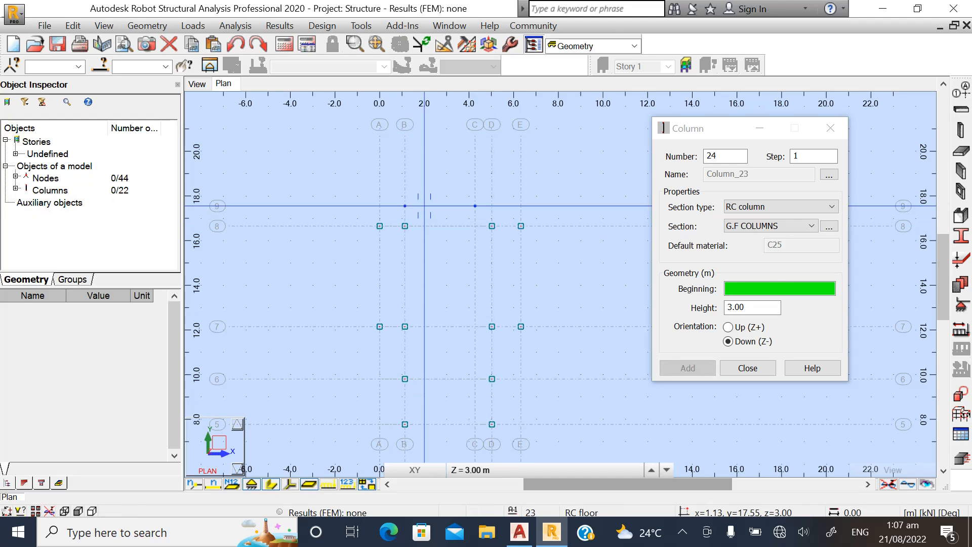
{"action": "left_click", "coordinate": [492, 206]}
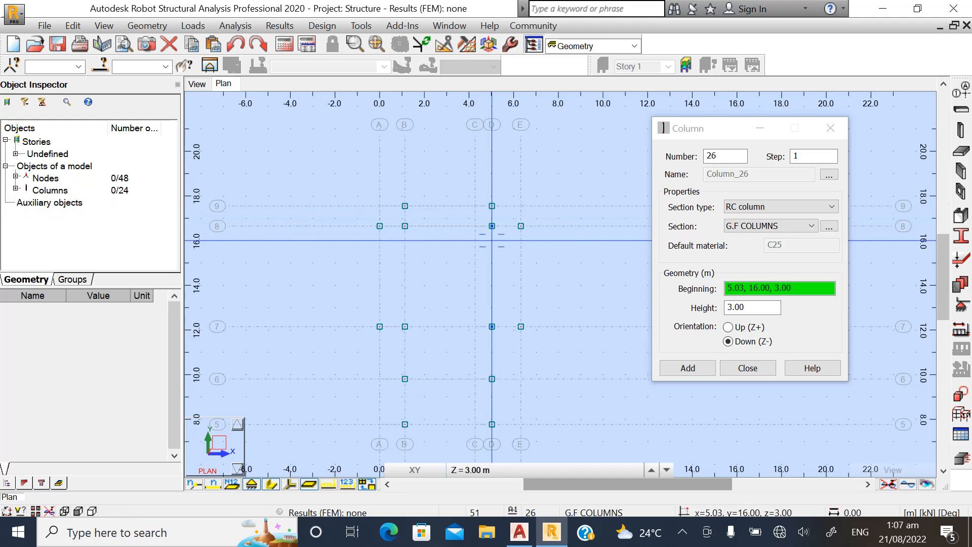
{"action": "left_click", "coordinate": [747, 368]}
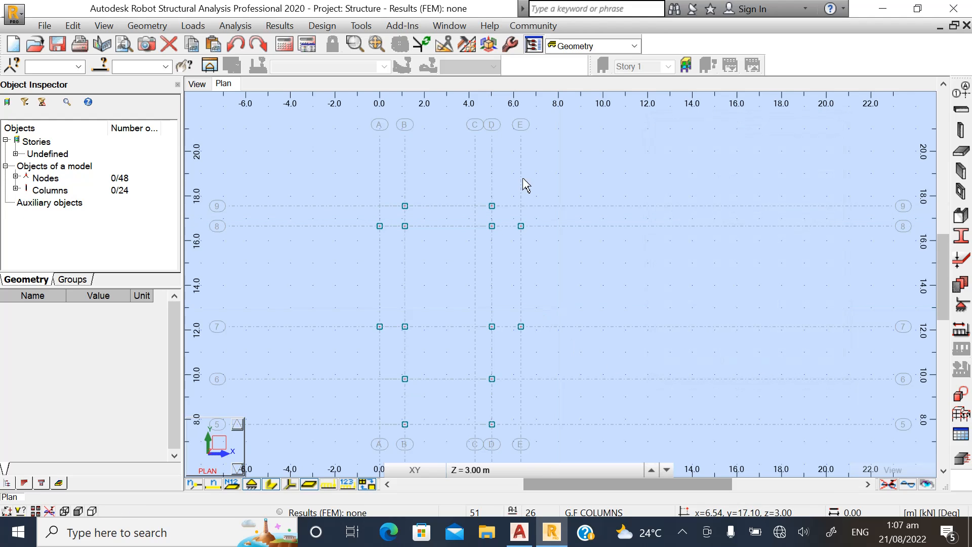
Review the full column layout and compare the plan at the 6.00 m and 3.00 m levels, returning to Z = 3.00 m.
{"action": "scroll", "coordinate": [527, 199], "scroll_direction": "down", "scroll_amount": 3}
{"action": "scroll", "coordinate": [503, 271], "scroll_direction": "down", "scroll_amount": 1}
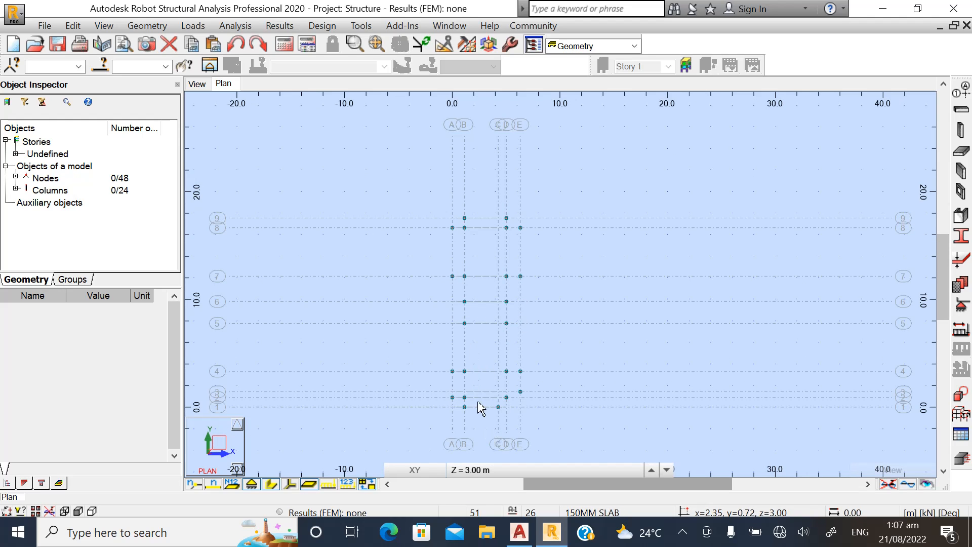
{"action": "left_click", "coordinate": [476, 470]}
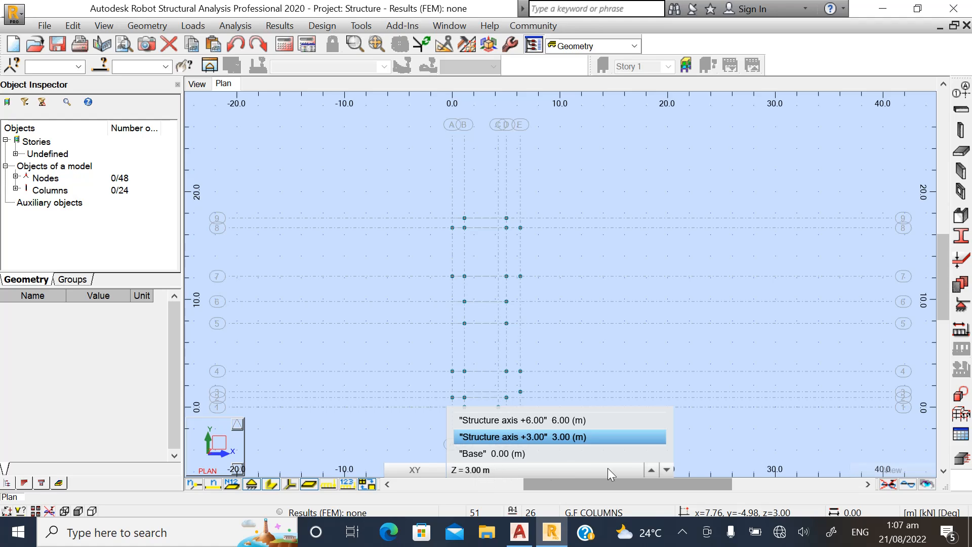
{"action": "left_click", "coordinate": [651, 470]}
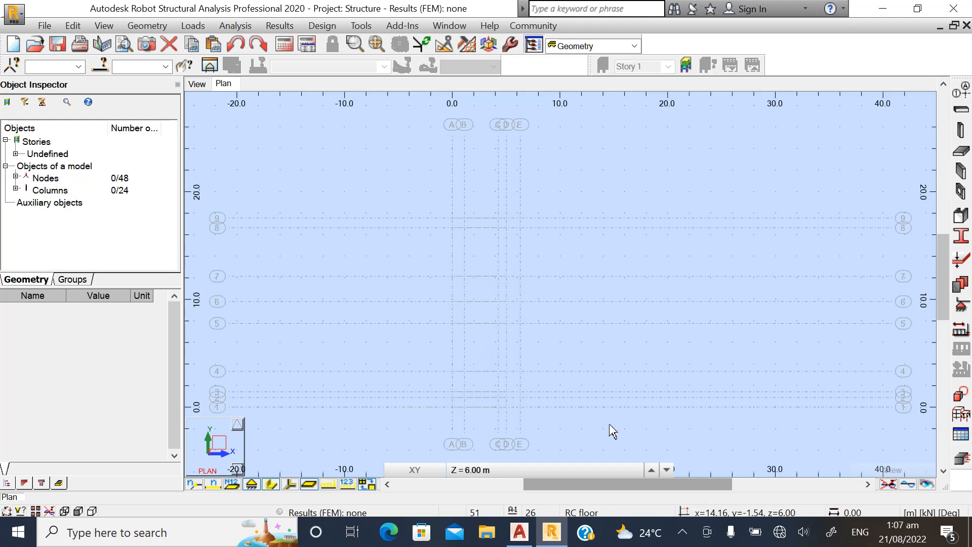
{"action": "left_click", "coordinate": [667, 470]}
{"action": "left_click", "coordinate": [472, 471]}
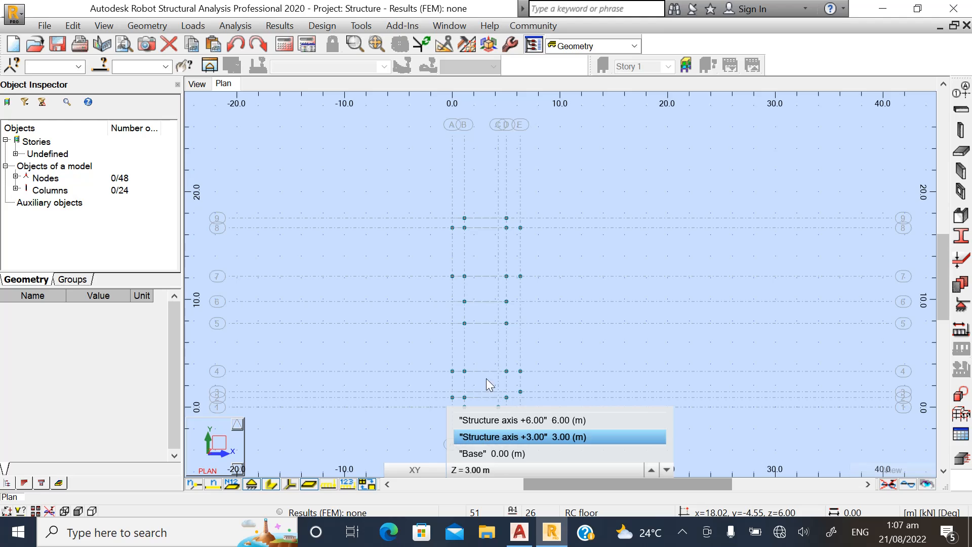
{"action": "left_click", "coordinate": [651, 471]}
{"action": "left_click", "coordinate": [667, 470]}
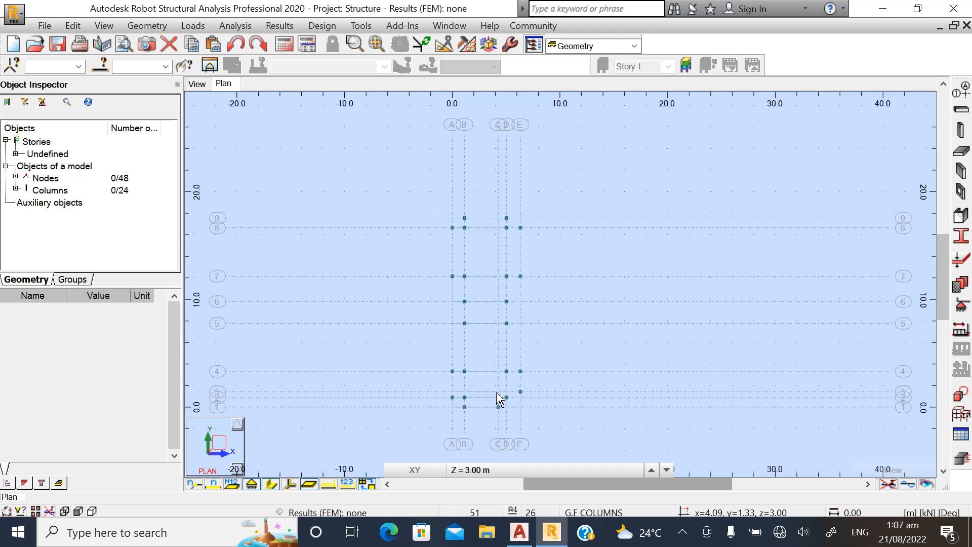
Compare the column positions on grid lines 1 to 4 in Robot with the AutoCAD general arrangement, ending back in Robot.
{"action": "scroll", "coordinate": [478, 420], "scroll_direction": "up", "scroll_amount": 3}
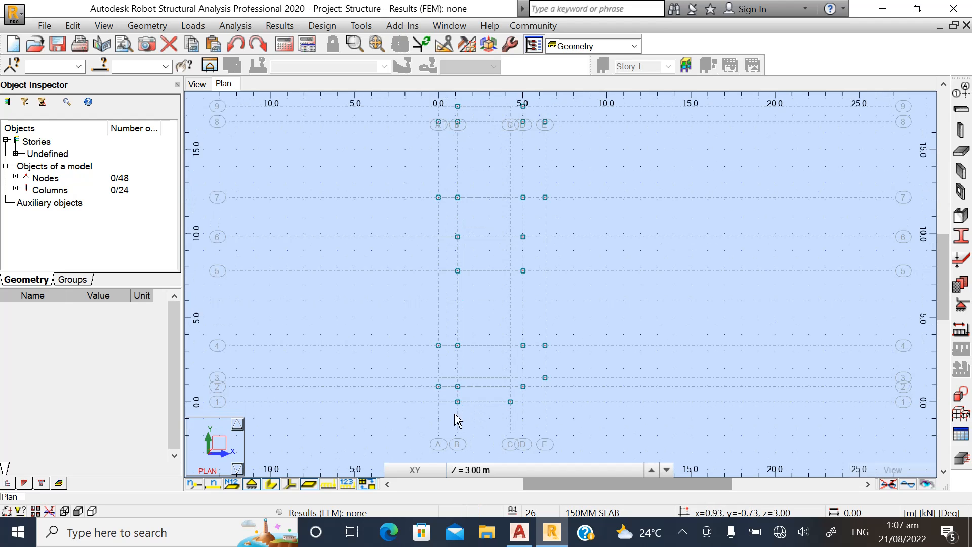
{"action": "scroll", "coordinate": [446, 413], "scroll_direction": "up", "scroll_amount": 5}
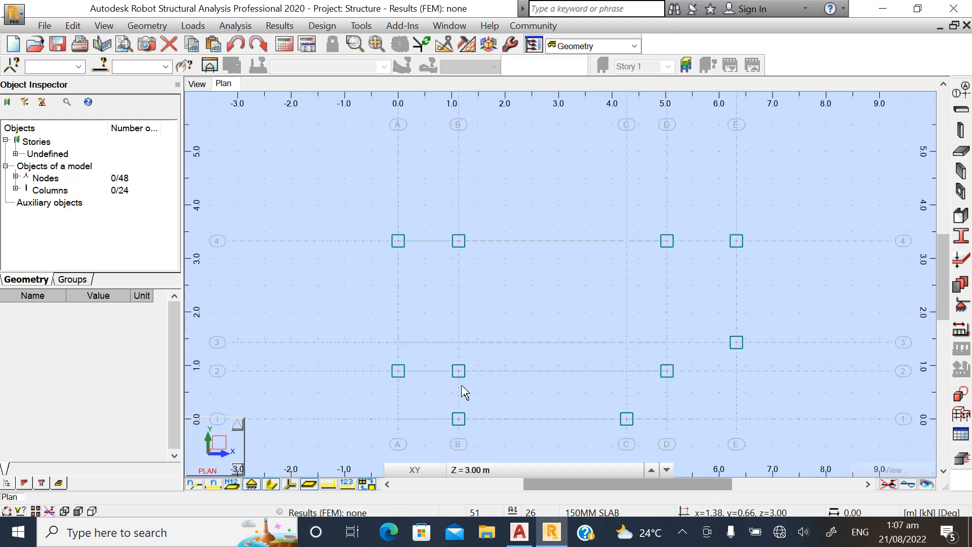
{"action": "scroll", "coordinate": [464, 394], "scroll_direction": "down", "scroll_amount": 1}
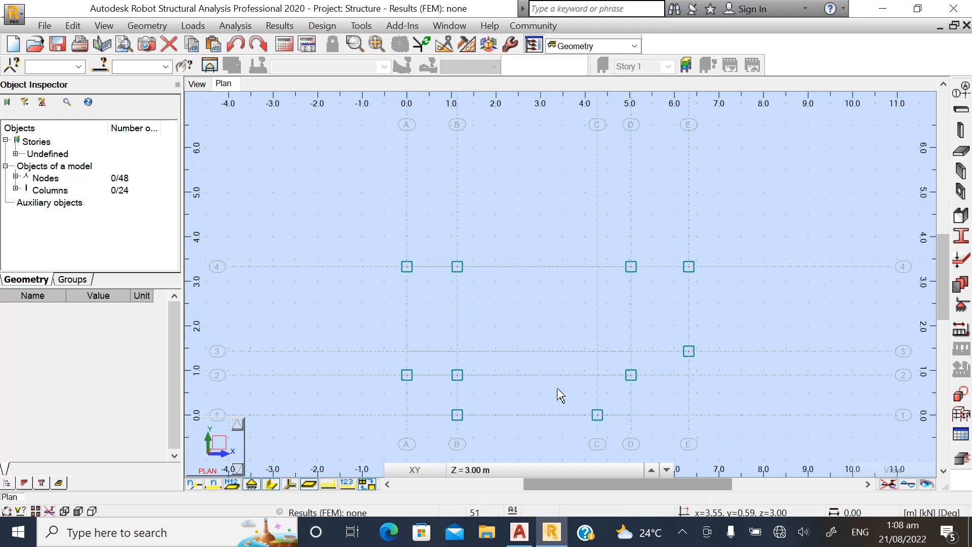
{"action": "left_click", "coordinate": [519, 532]}
{"action": "scroll", "coordinate": [394, 264], "scroll_direction": "down", "scroll_amount": 5}
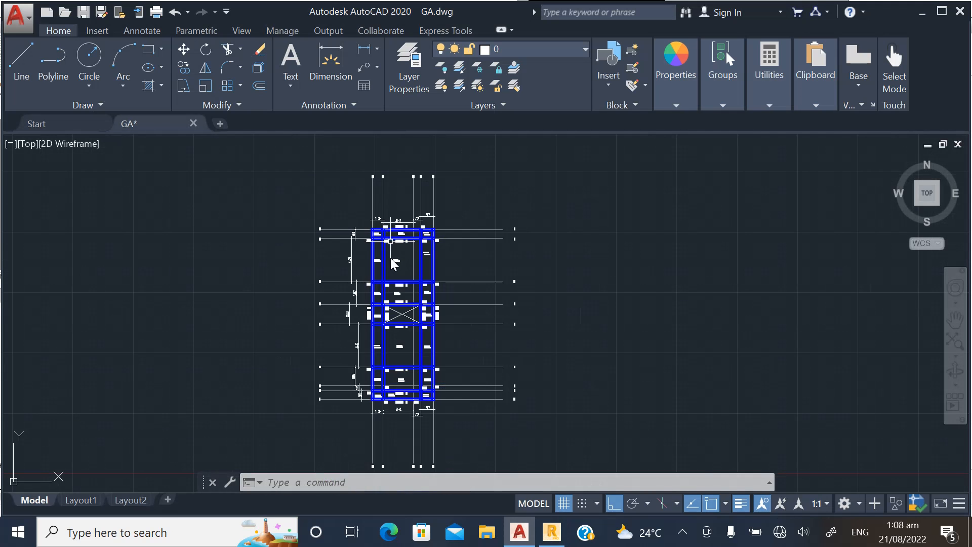
{"action": "scroll", "coordinate": [402, 434], "scroll_direction": "up", "scroll_amount": 8}
{"action": "scroll", "coordinate": [424, 443], "scroll_direction": "down", "scroll_amount": 3}
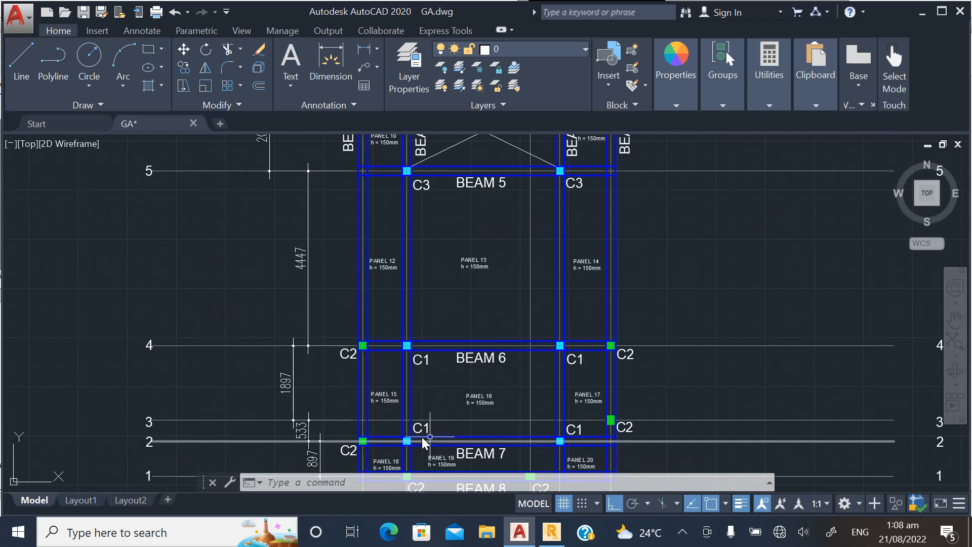
{"action": "key", "text": "alt+Tab"}
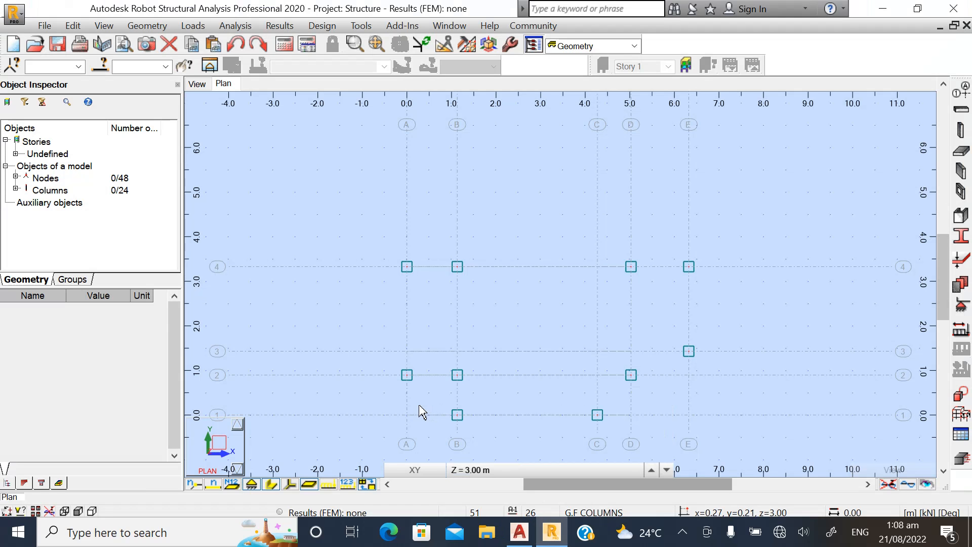
Review the placed columns along grid lines 1 to 9 in the Z = 3.00 m plan.
{"action": "scroll", "coordinate": [422, 412], "scroll_direction": "down", "scroll_amount": 1}
{"action": "scroll", "coordinate": [490, 411], "scroll_direction": "down", "scroll_amount": 2}
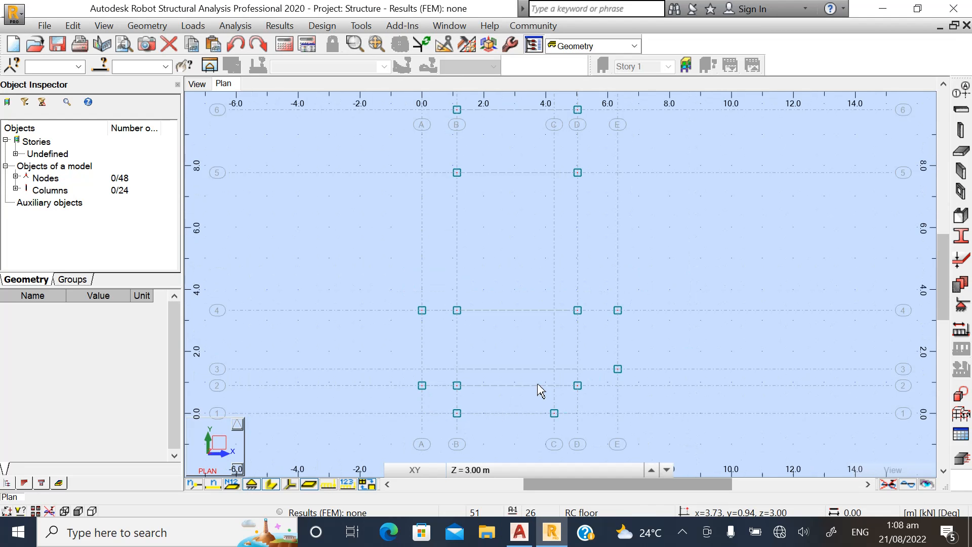
{"action": "scroll", "coordinate": [484, 380], "scroll_direction": "down", "scroll_amount": 1}
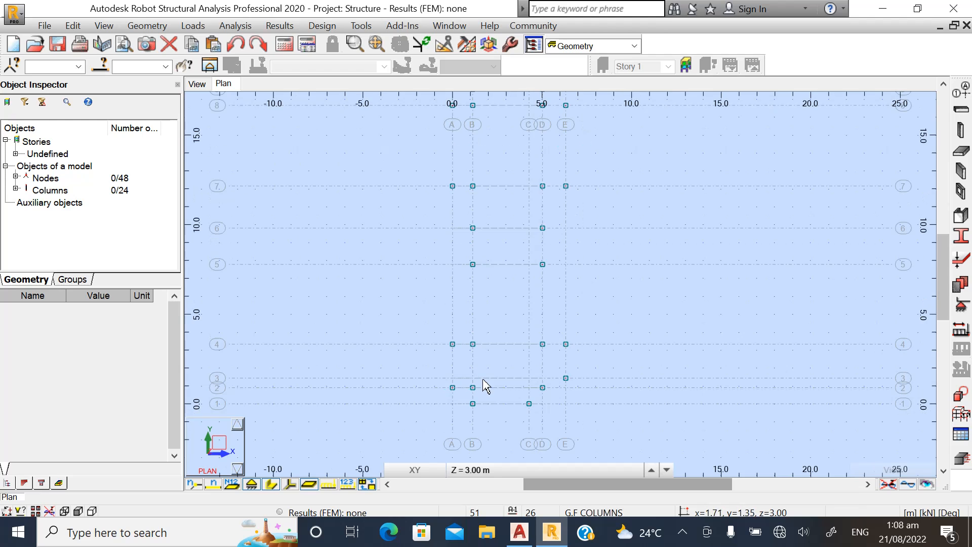
{"action": "scroll", "coordinate": [499, 322], "scroll_direction": "down", "scroll_amount": 1}
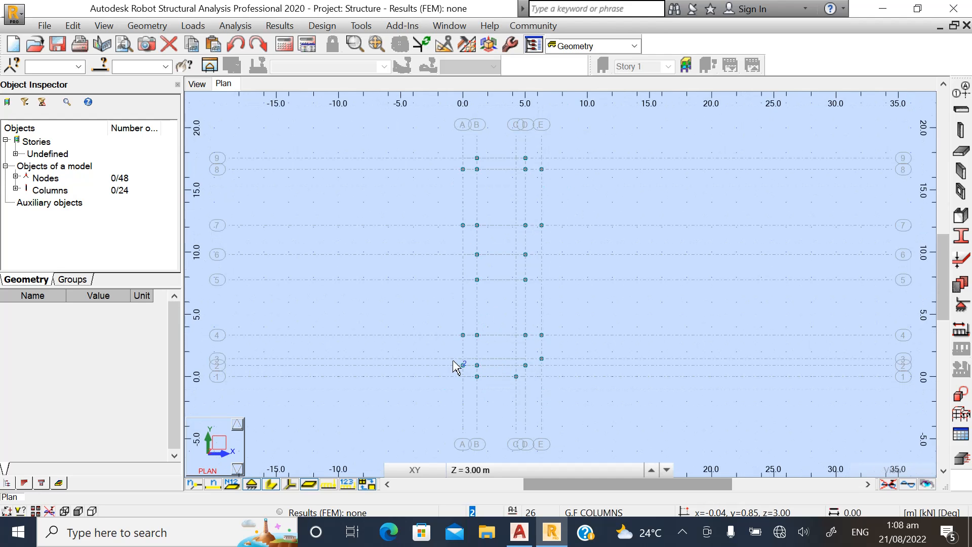
{"action": "scroll", "coordinate": [473, 374], "scroll_direction": "up", "scroll_amount": 3}
{"action": "scroll", "coordinate": [484, 359], "scroll_direction": "down", "scroll_amount": 1}
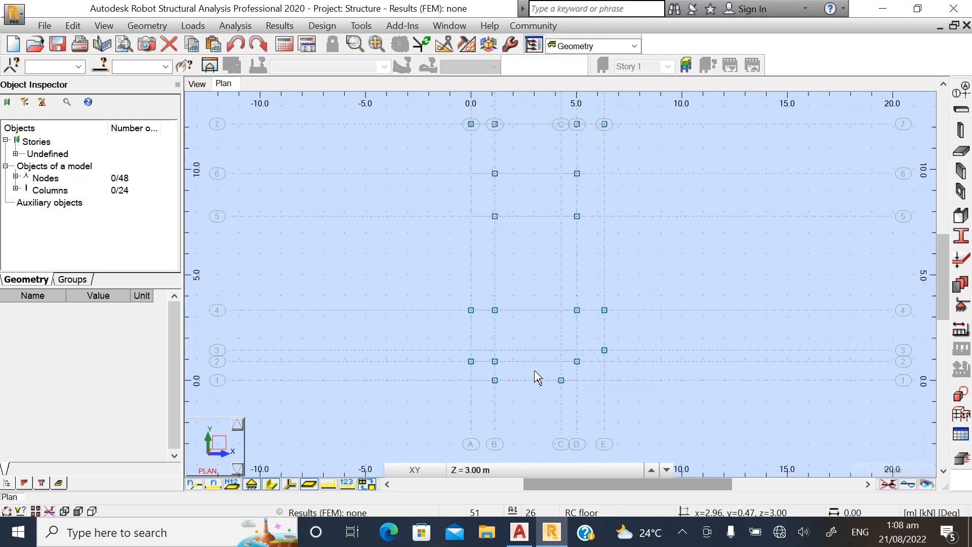
{"action": "scroll", "coordinate": [502, 383], "scroll_direction": "down", "scroll_amount": 1}
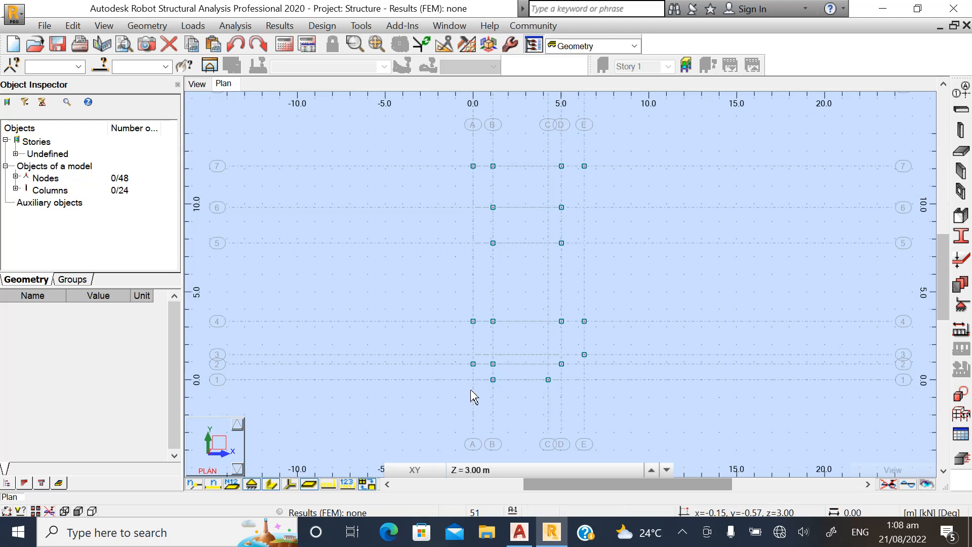
{"action": "scroll", "coordinate": [481, 394], "scroll_direction": "down", "scroll_amount": 1}
{"action": "scroll", "coordinate": [554, 393], "scroll_direction": "down", "scroll_amount": 1}
{"action": "scroll", "coordinate": [491, 395], "scroll_direction": "down", "scroll_amount": 1}
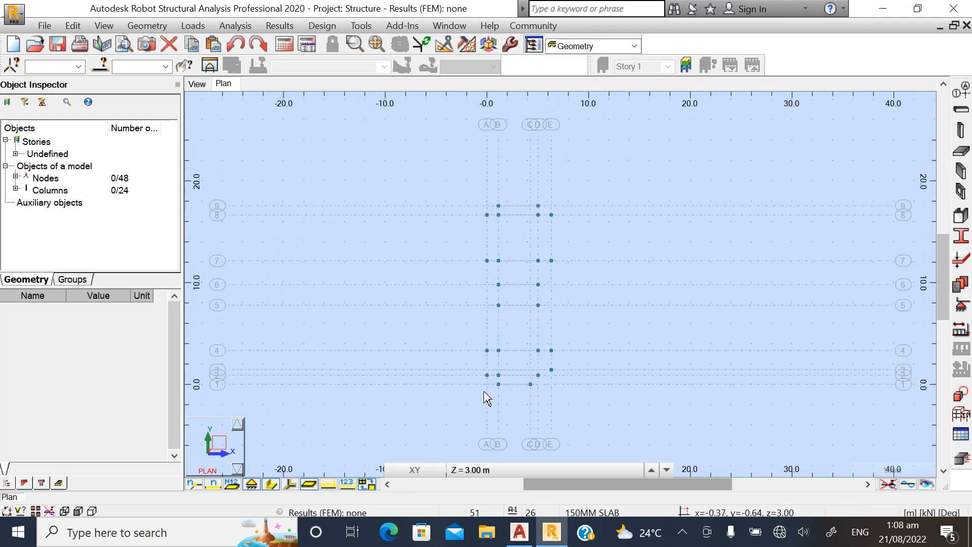
{"action": "scroll", "coordinate": [503, 228], "scroll_direction": "up", "scroll_amount": 1}
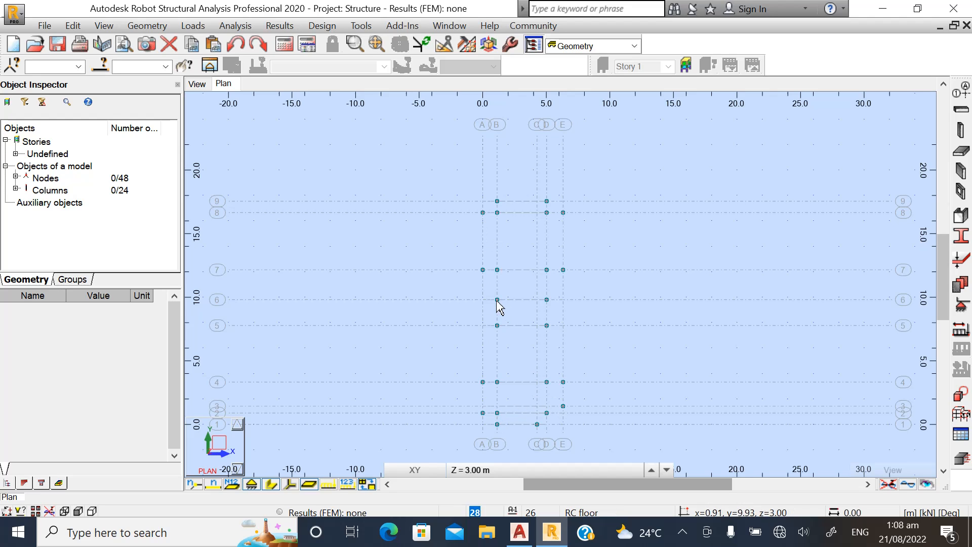
{"action": "scroll", "coordinate": [562, 203], "scroll_direction": "up", "scroll_amount": 1}
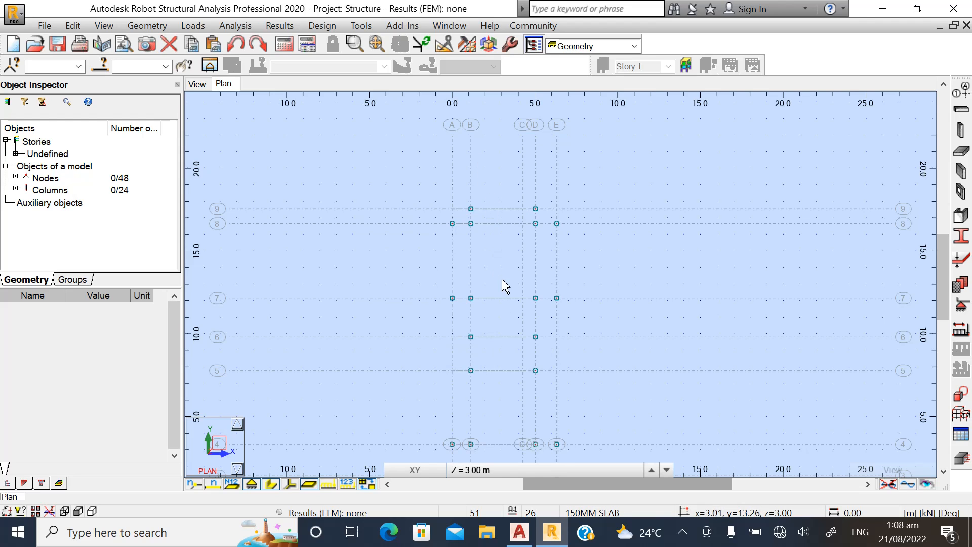
{"action": "scroll", "coordinate": [460, 209], "scroll_direction": "down", "scroll_amount": 1}
{"action": "scroll", "coordinate": [490, 271], "scroll_direction": "down", "scroll_amount": 1}
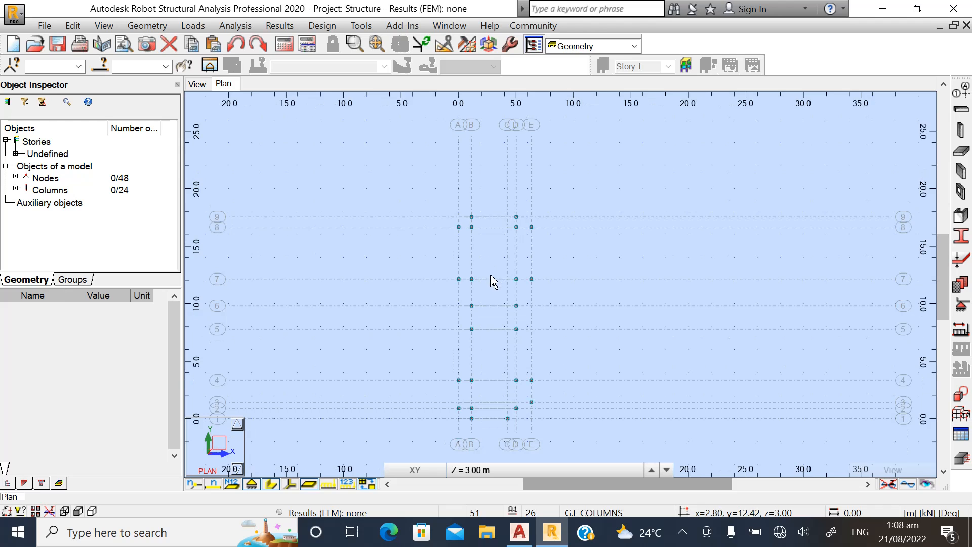
{"action": "scroll", "coordinate": [485, 384], "scroll_direction": "up", "scroll_amount": 1}
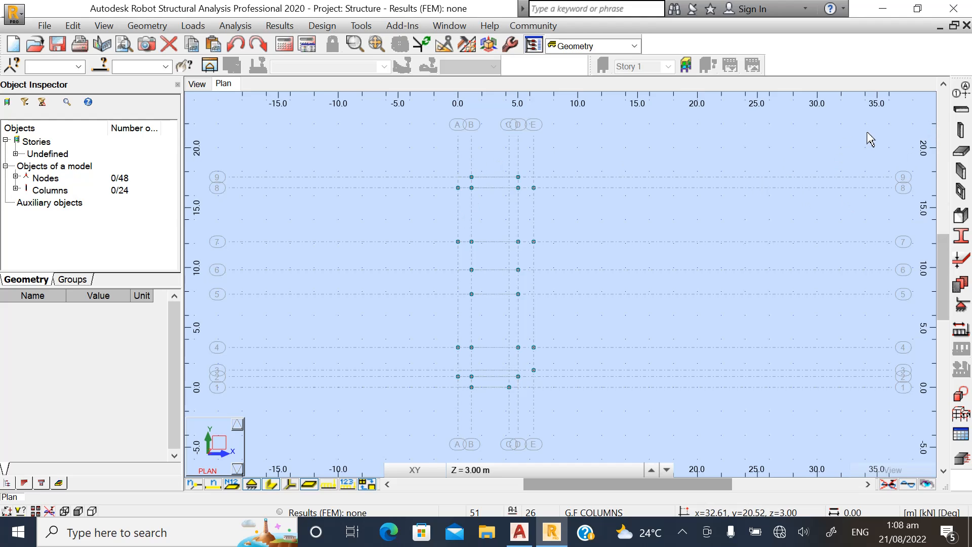
Show the model in the 3D view and display the columns with their section shapes.
{"action": "left_click", "coordinate": [197, 84]}
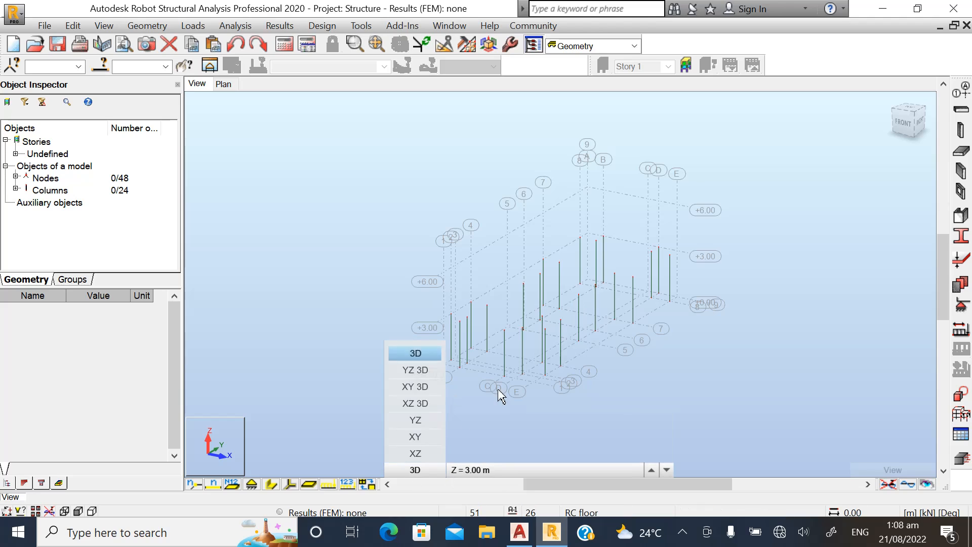
{"action": "scroll", "coordinate": [570, 373], "scroll_direction": "up", "scroll_amount": 1}
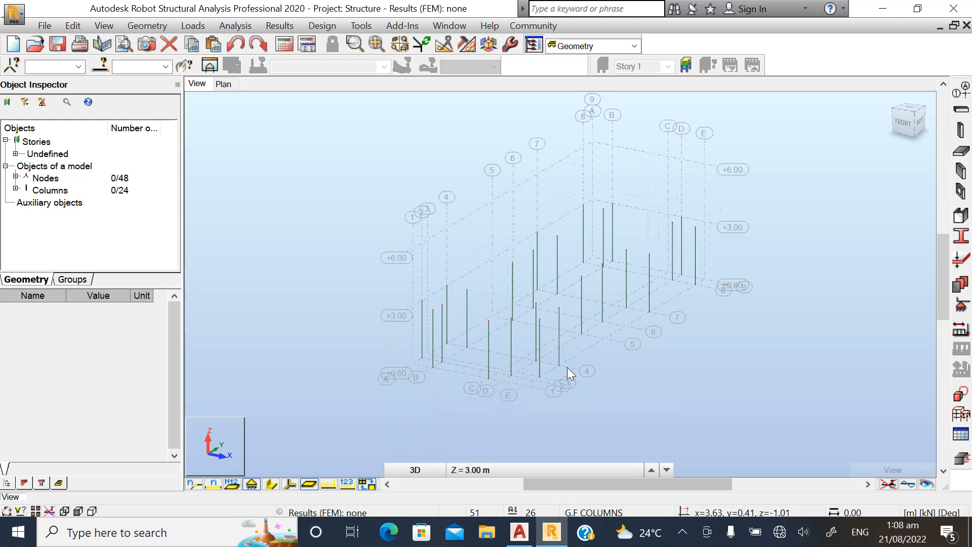
{"action": "left_click", "coordinate": [270, 485]}
{"action": "scroll", "coordinate": [617, 330], "scroll_direction": "up", "scroll_amount": 1}
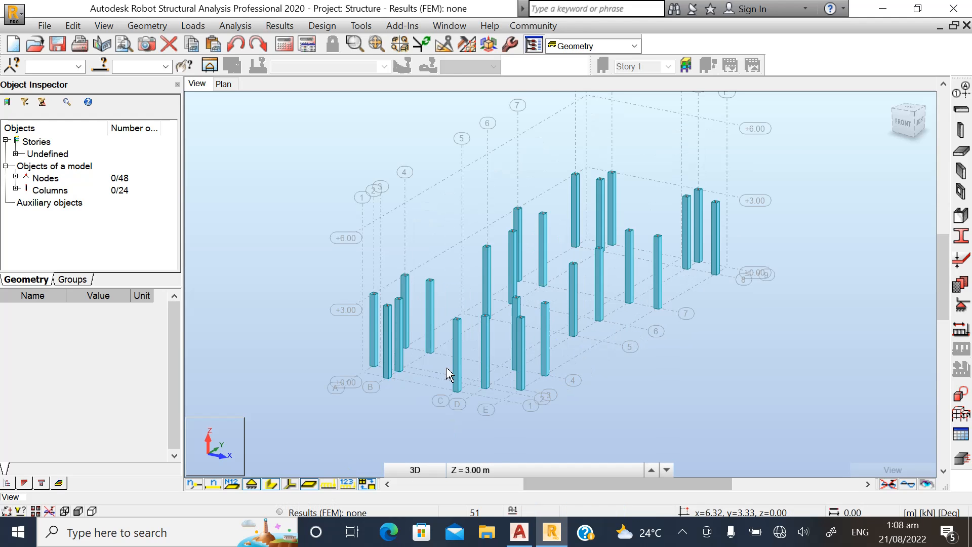
{"action": "scroll", "coordinate": [381, 384], "scroll_direction": "down", "scroll_amount": 1}
{"action": "scroll", "coordinate": [571, 332], "scroll_direction": "down", "scroll_amount": 1}
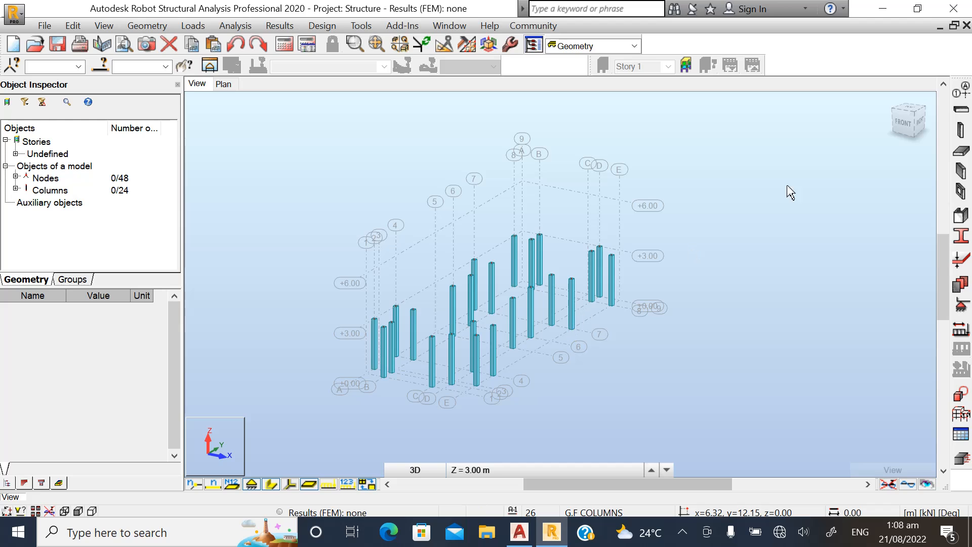
In the front view, select all ground-floor columns and copy them one storey up with Translation vector 0,0,3 and one repetition.
{"action": "left_click", "coordinate": [902, 126]}
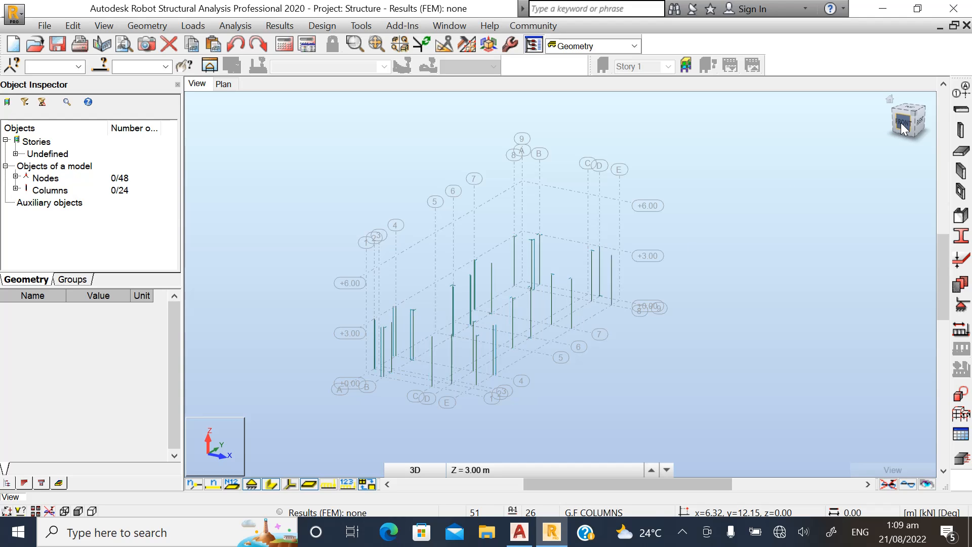
{"action": "scroll", "coordinate": [441, 325], "scroll_direction": "up", "scroll_amount": 2}
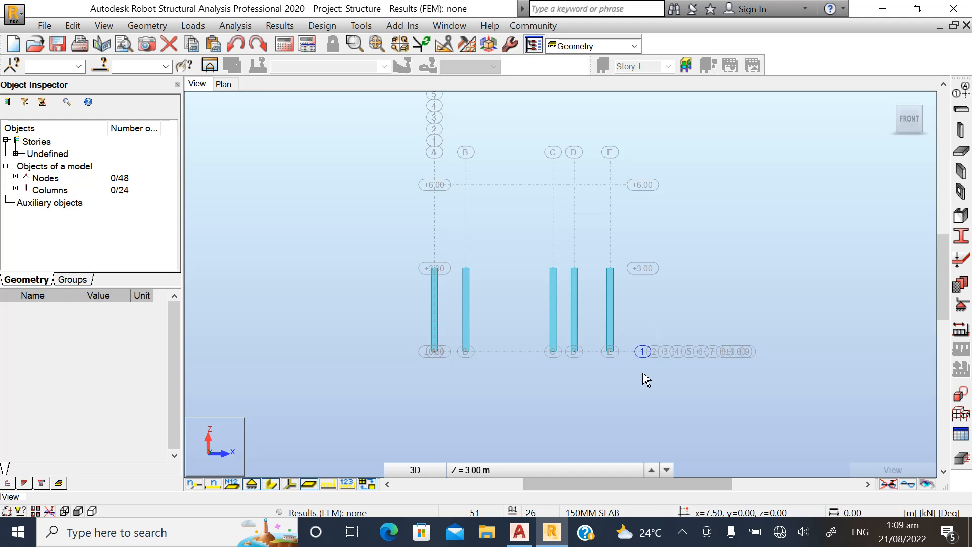
{"action": "left_click_drag", "start_coordinate": [561, 292], "coordinate": [393, 243]}
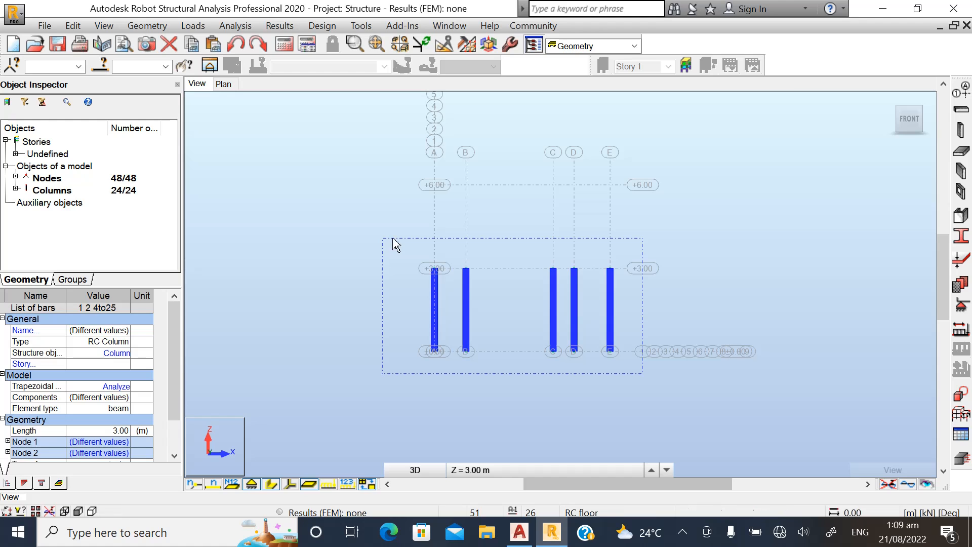
{"action": "mouse_move", "coordinate": [907, 122]}
{"action": "left_mouse_down"}
{"action": "mouse_move", "coordinate": [893, 141]}
{"action": "mouse_move", "coordinate": [934, 142]}
{"action": "mouse_move", "coordinate": [881, 151]}
{"action": "mouse_move", "coordinate": [904, 119]}
{"action": "left_mouse_up"}
{"action": "left_click", "coordinate": [905, 125]}
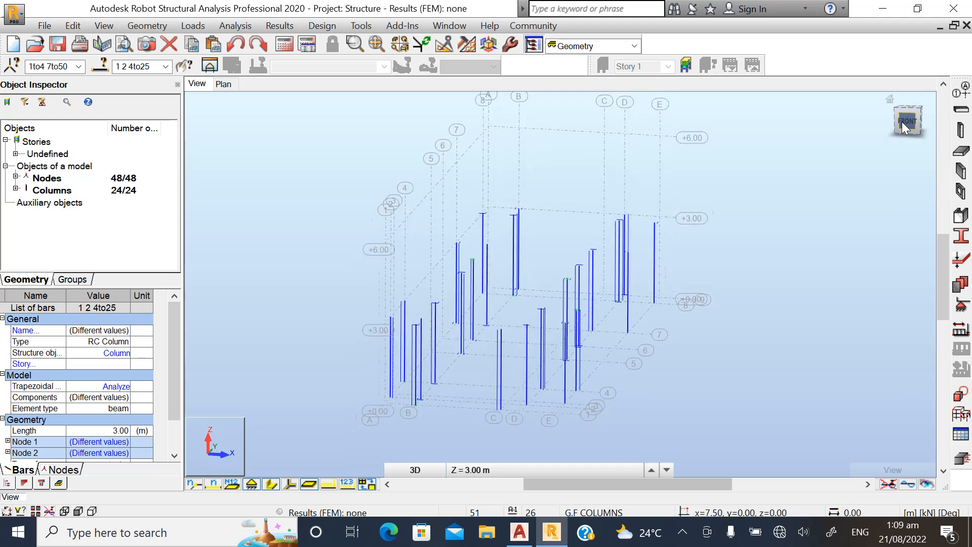
{"action": "left_click", "coordinate": [444, 45]}
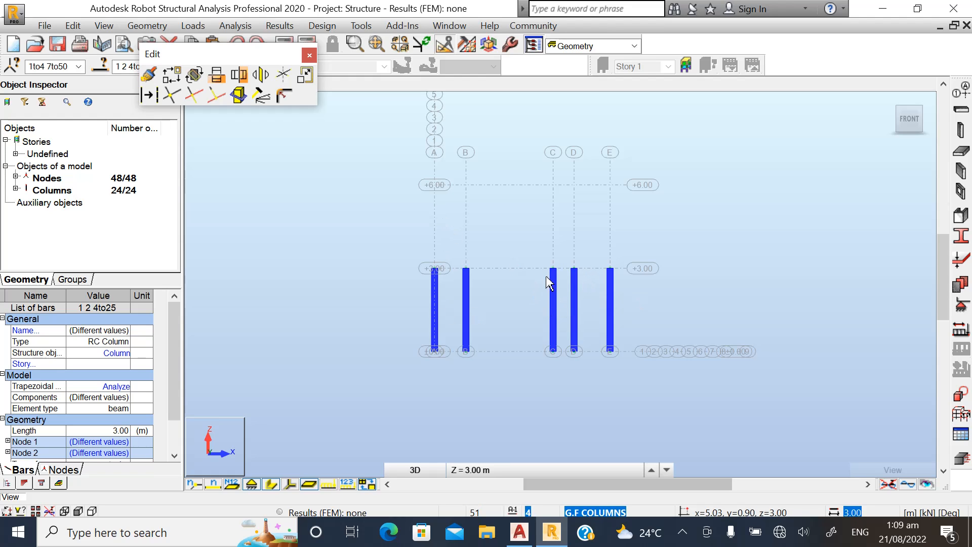
{"action": "left_click", "coordinate": [171, 75]}
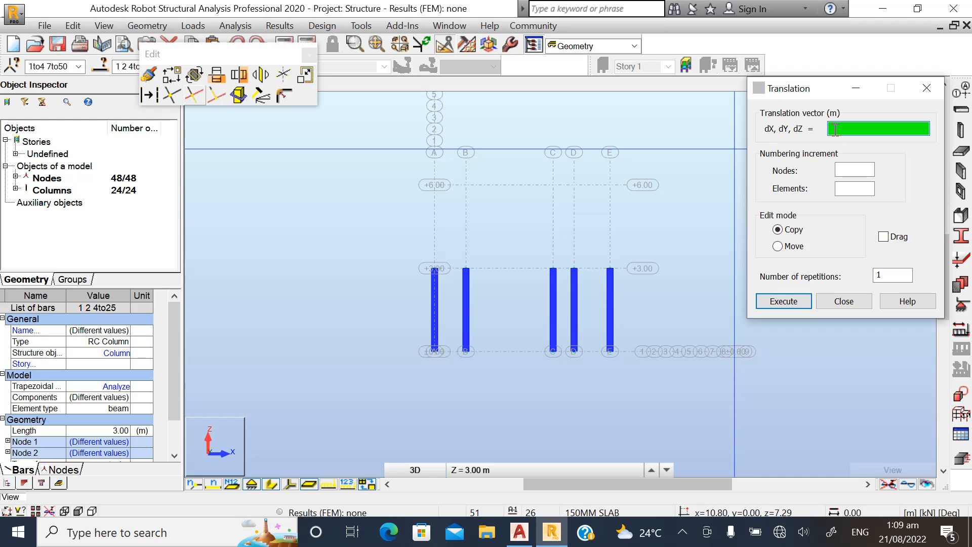
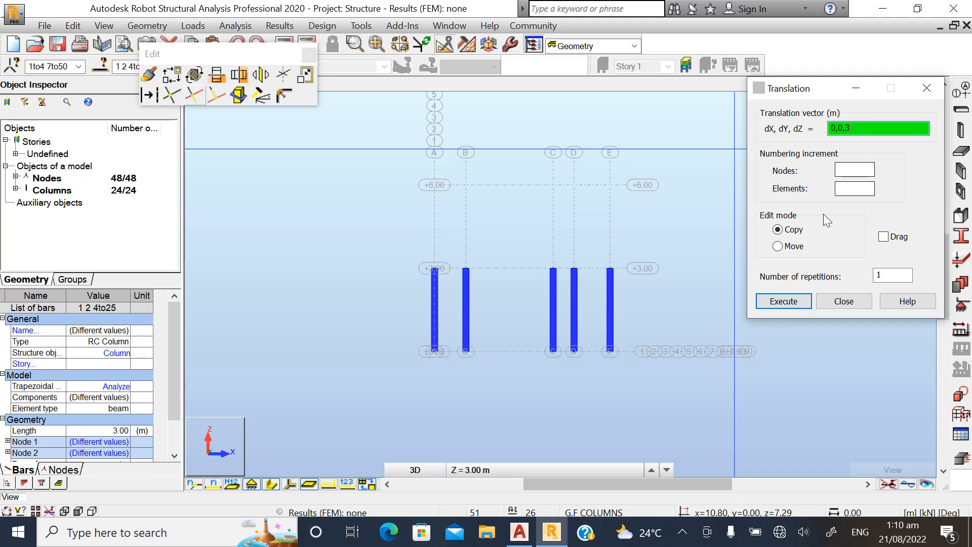
{"action": "left_click", "coordinate": [780, 303]}
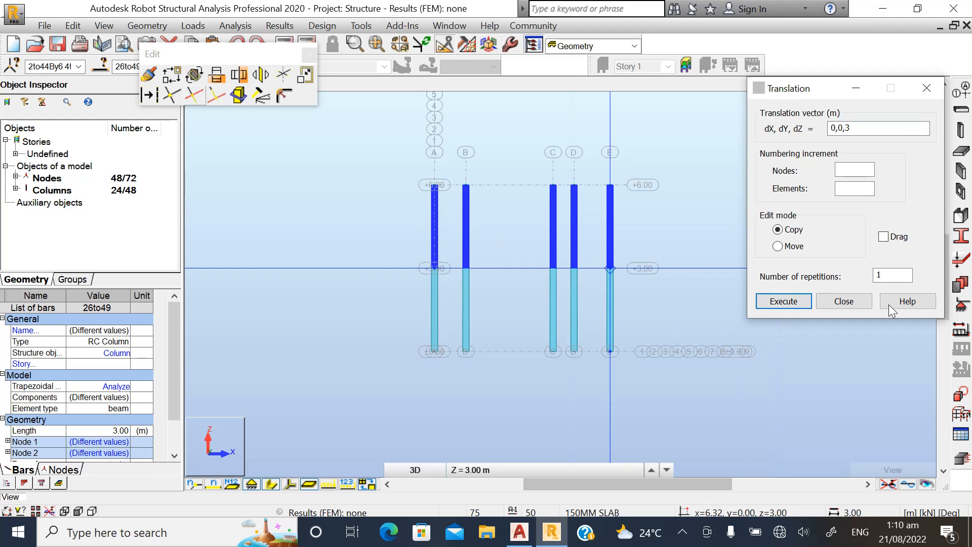
{"action": "left_click", "coordinate": [844, 301]}
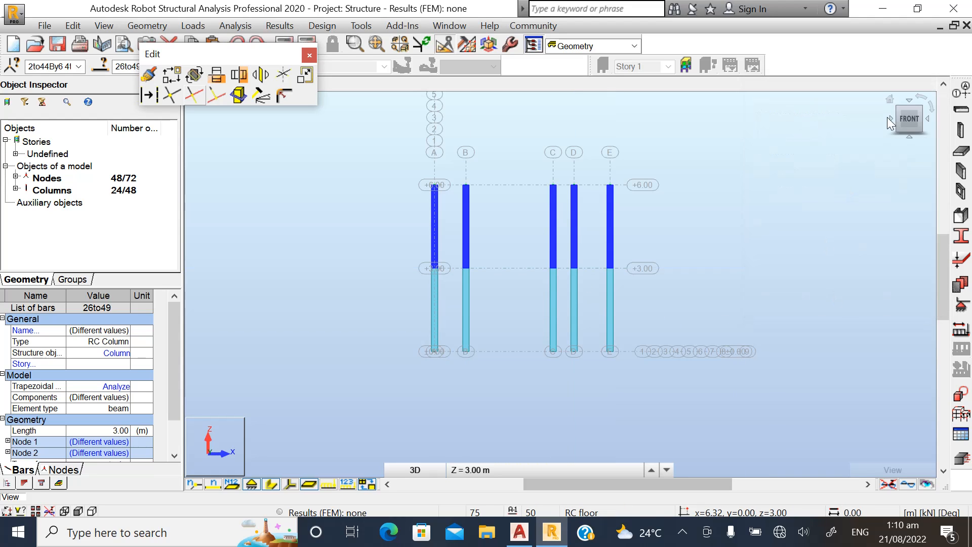
Inspect the two storeys of columns in a rotated 3D view, clear the selection and close the Edit tools.
{"action": "left_click_drag", "start_coordinate": [905, 125], "coordinate": [935, 142]}
{"action": "left_click", "coordinate": [838, 171]}
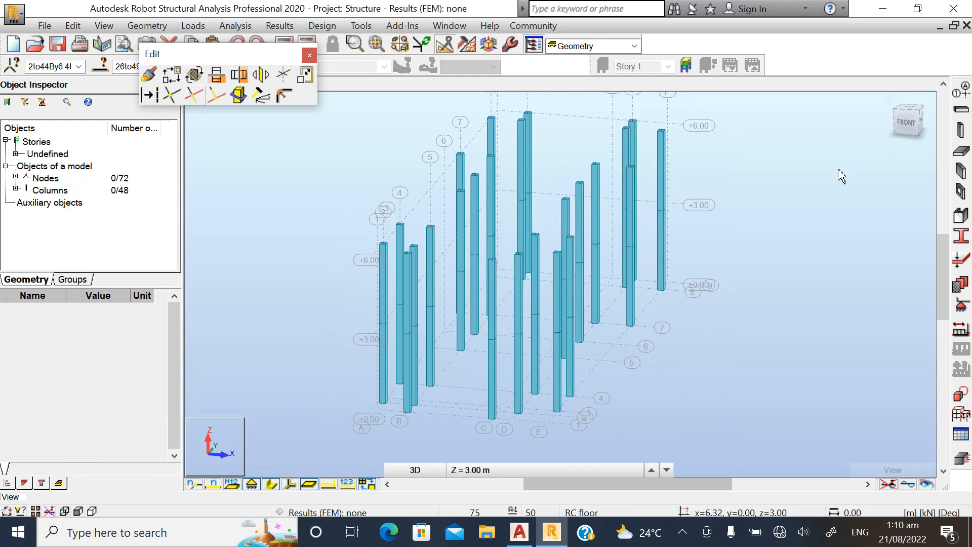
{"action": "left_click", "coordinate": [309, 55]}
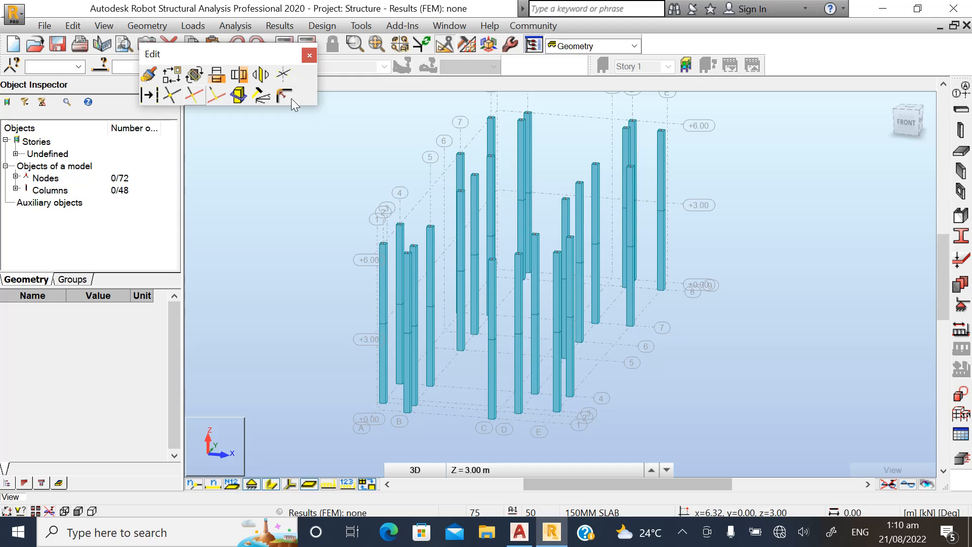
In the Z = 3.00 m plan, delete the column at axes A-2, removing only the selected bar.
{"action": "left_click", "coordinate": [226, 84]}
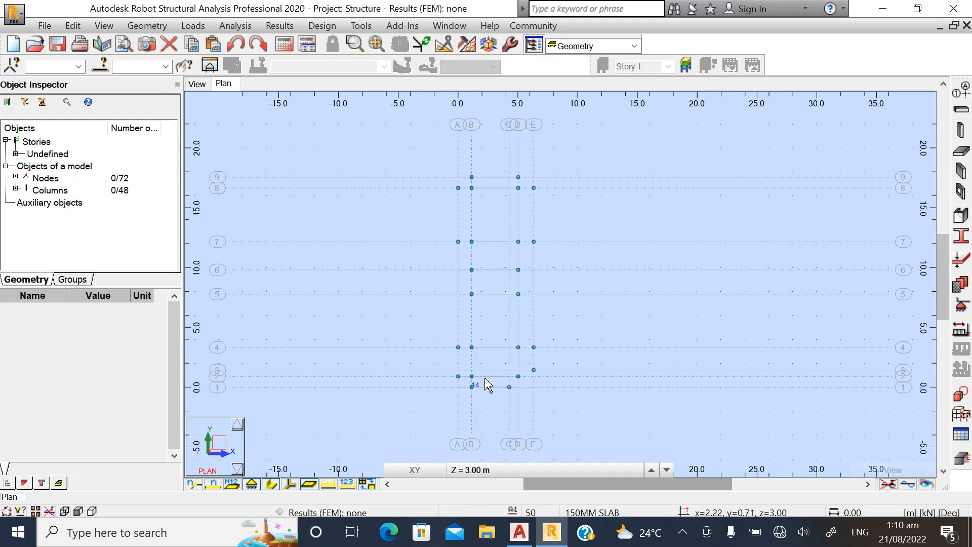
{"action": "scroll", "coordinate": [460, 402], "scroll_direction": "up", "scroll_amount": 4}
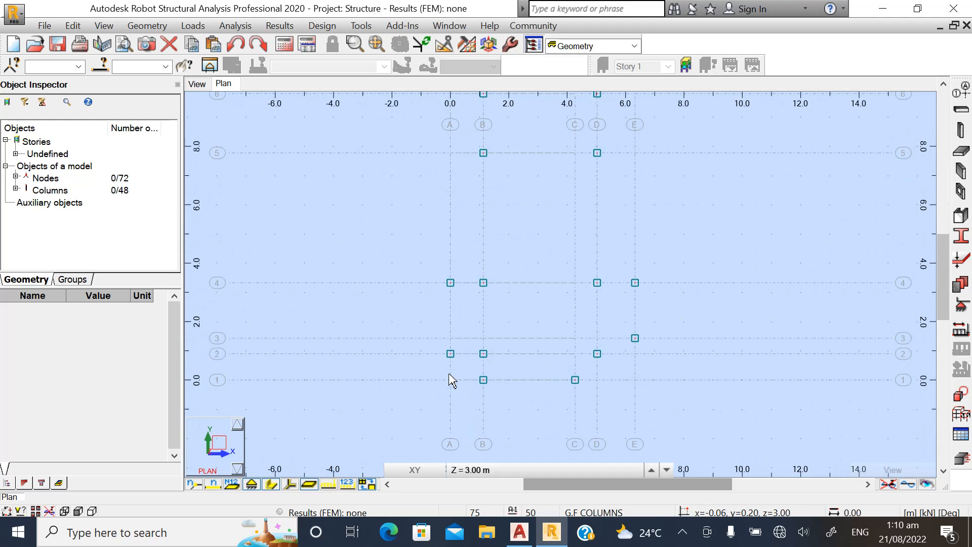
{"action": "left_click", "coordinate": [480, 470]}
{"action": "left_click", "coordinate": [454, 373]}
{"action": "scroll", "coordinate": [464, 358], "scroll_direction": "up", "scroll_amount": 2}
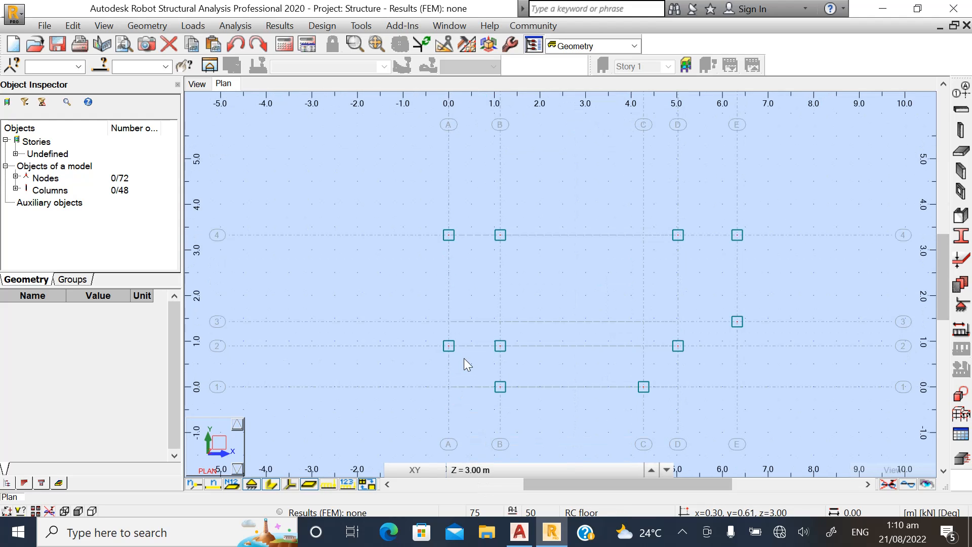
{"action": "left_click", "coordinate": [440, 339]}
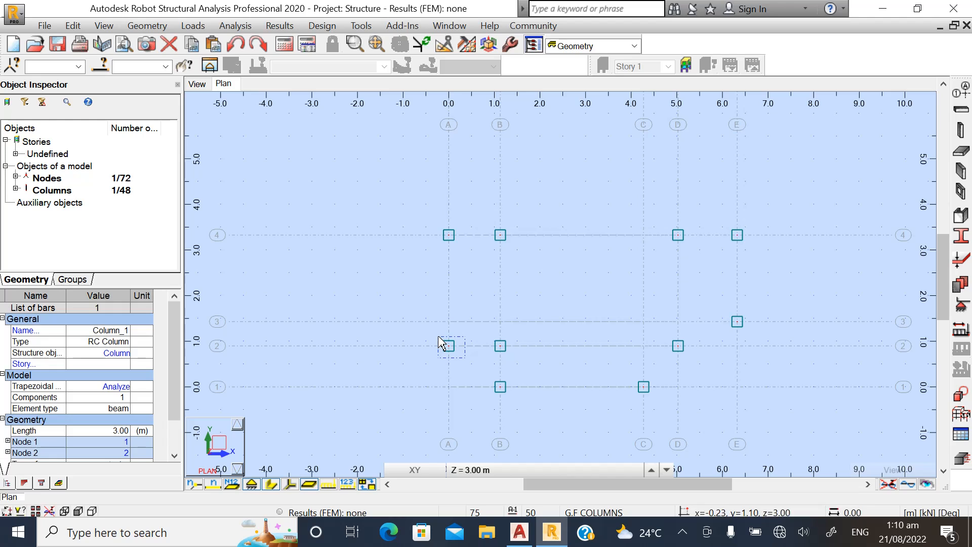
{"action": "key", "text": "Delete"}
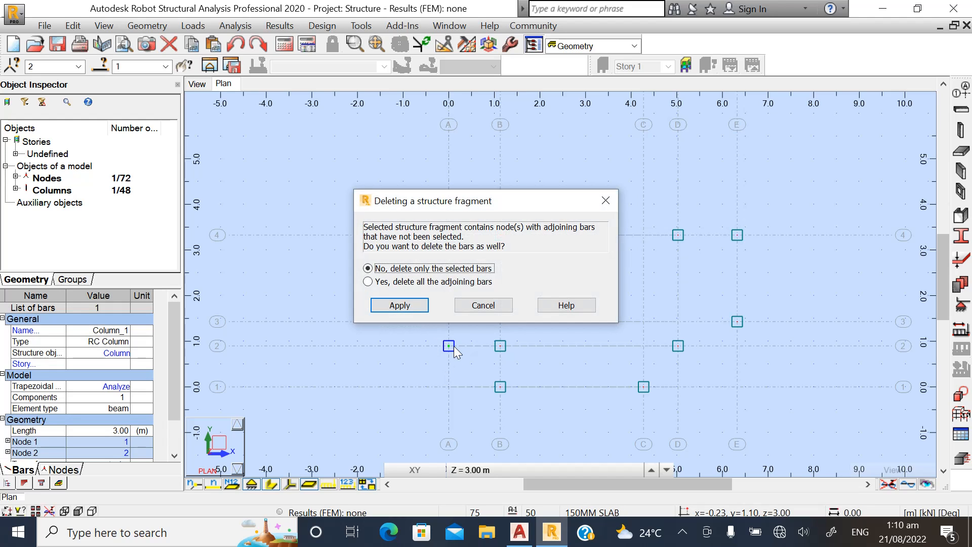
{"action": "left_click", "coordinate": [400, 306]}
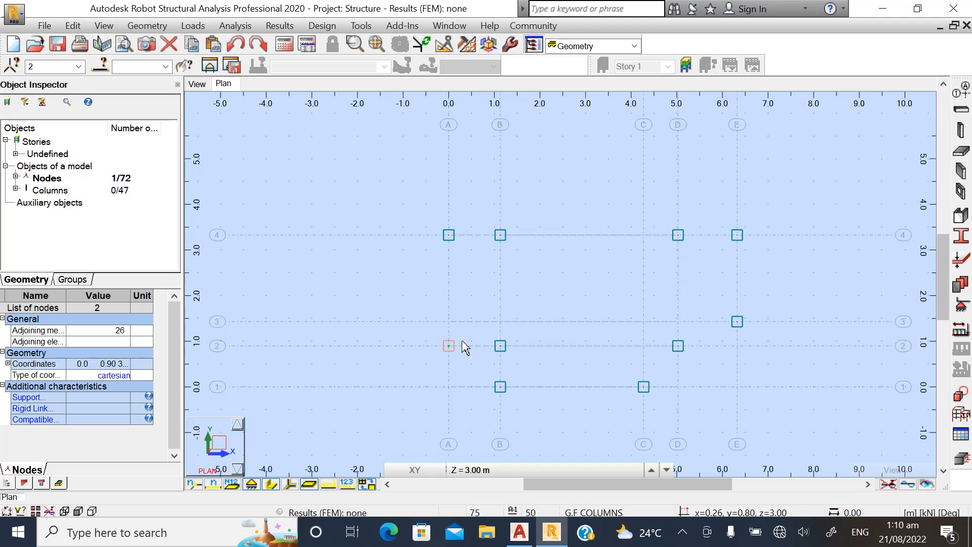
Try to delete the node left at axes A-2 with the option to delete only the selected bars.
{"action": "scroll", "coordinate": [451, 358], "scroll_direction": "up", "scroll_amount": 2}
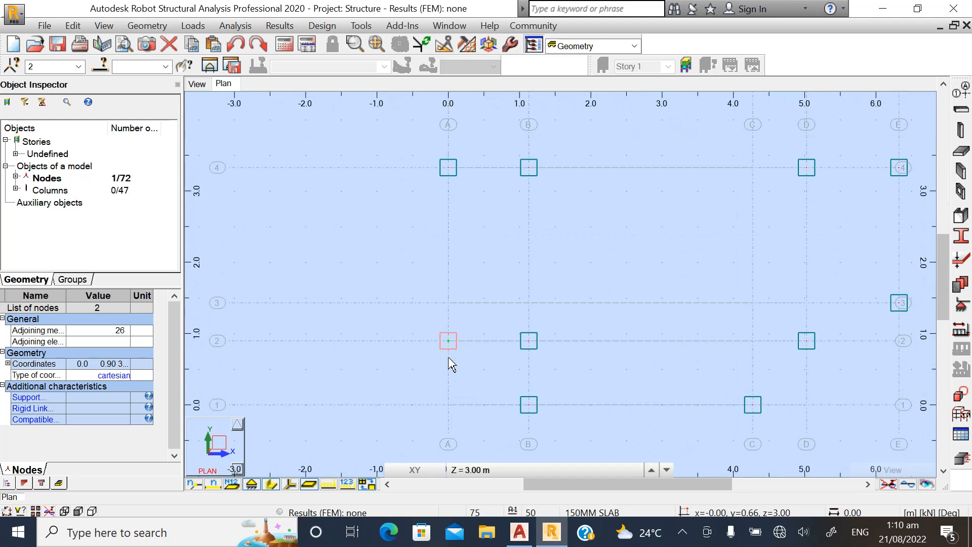
{"action": "scroll", "coordinate": [451, 364], "scroll_direction": "up", "scroll_amount": 2}
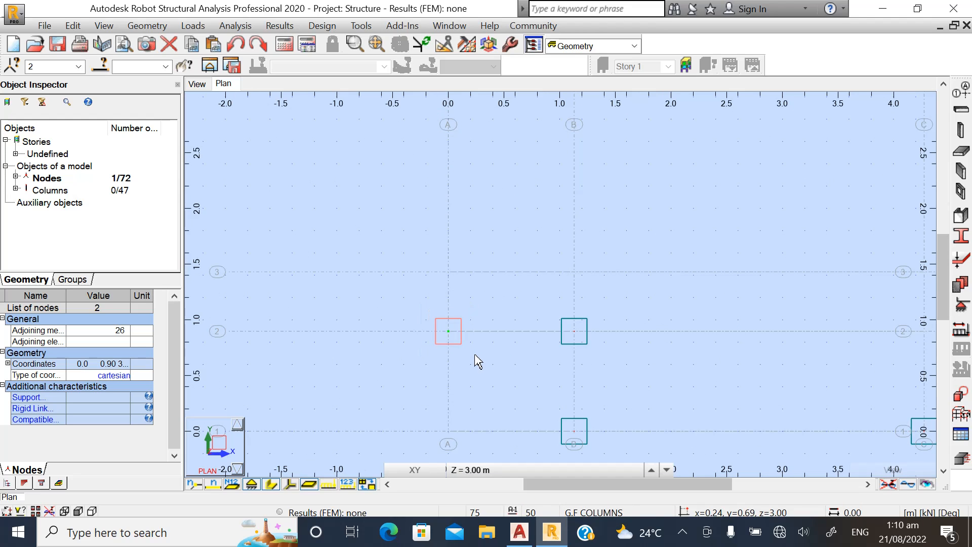
{"action": "key", "text": "Delete"}
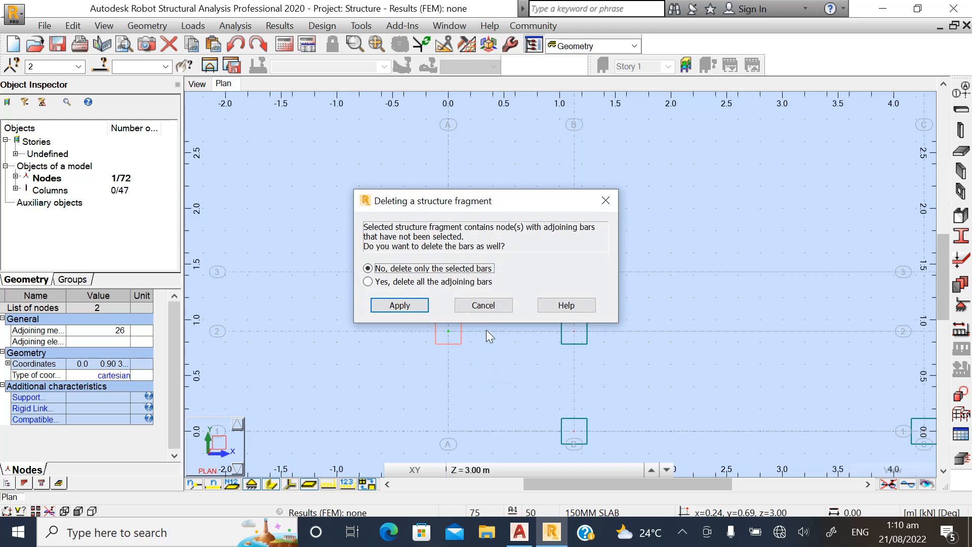
{"action": "left_click", "coordinate": [391, 304]}
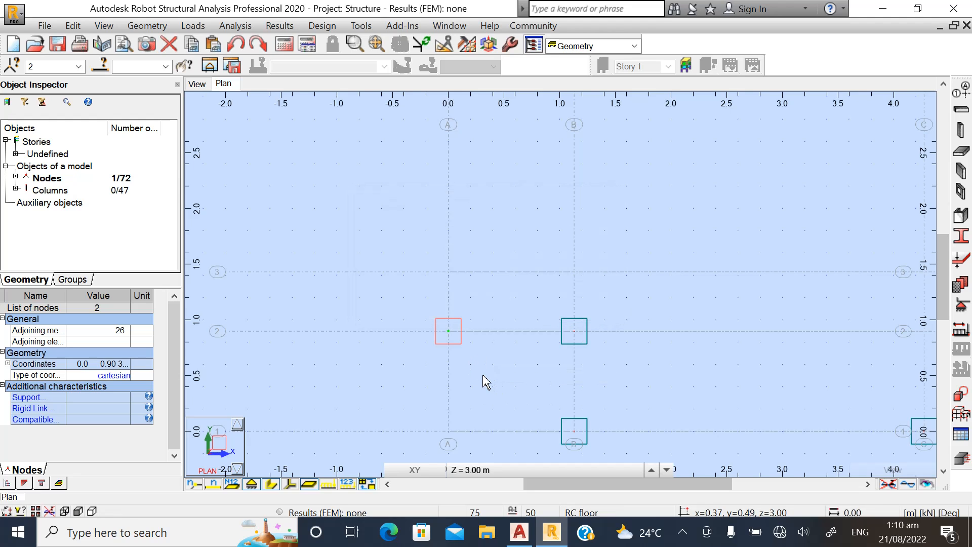
Delete the column at axes A-4, removing only the selected bar.
{"action": "scroll", "coordinate": [479, 388], "scroll_direction": "down", "scroll_amount": 4}
{"action": "scroll", "coordinate": [477, 202], "scroll_direction": "up", "scroll_amount": 2}
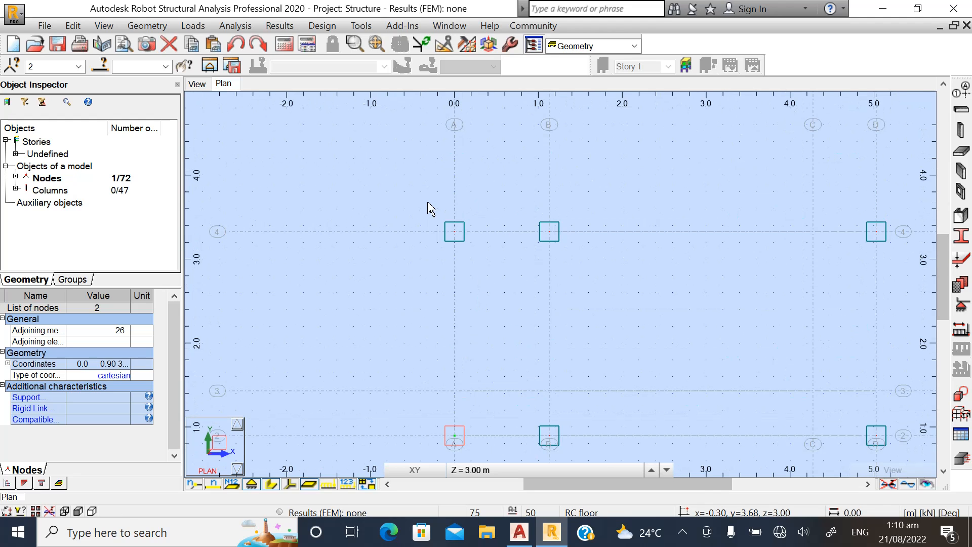
{"action": "left_click_drag", "start_coordinate": [432, 204], "coordinate": [485, 272]}
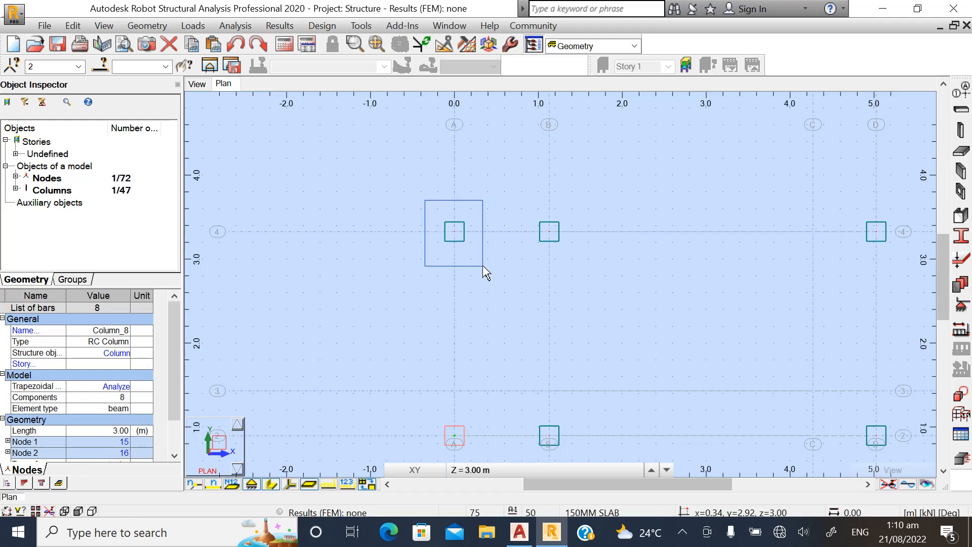
{"action": "key", "text": "Delete"}
{"action": "left_click", "coordinate": [400, 305]}
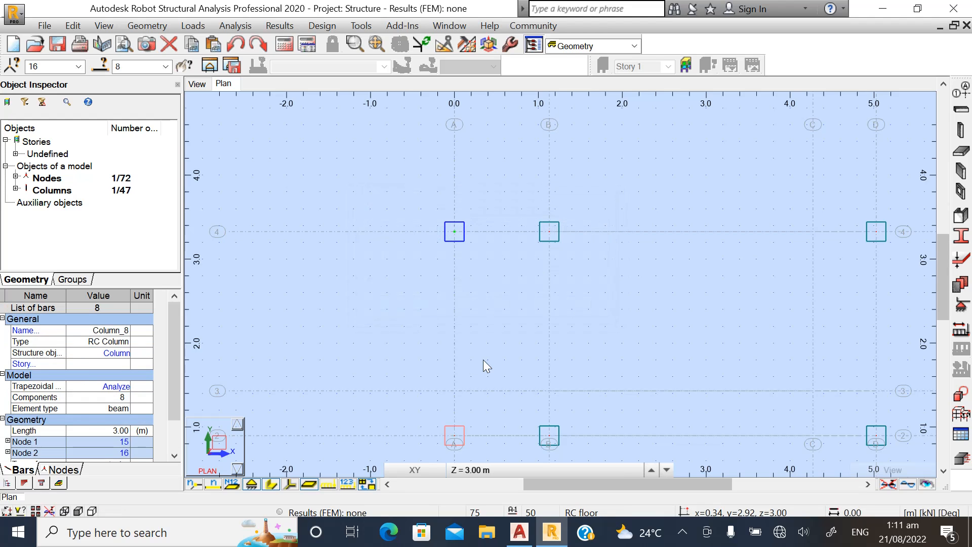
Delete the two columns on axis A at grid lines 7 and 8, keeping the adjoining unselected bars.
{"action": "scroll", "coordinate": [485, 368], "scroll_direction": "down", "scroll_amount": 3}
{"action": "scroll", "coordinate": [461, 349], "scroll_direction": "down", "scroll_amount": 2}
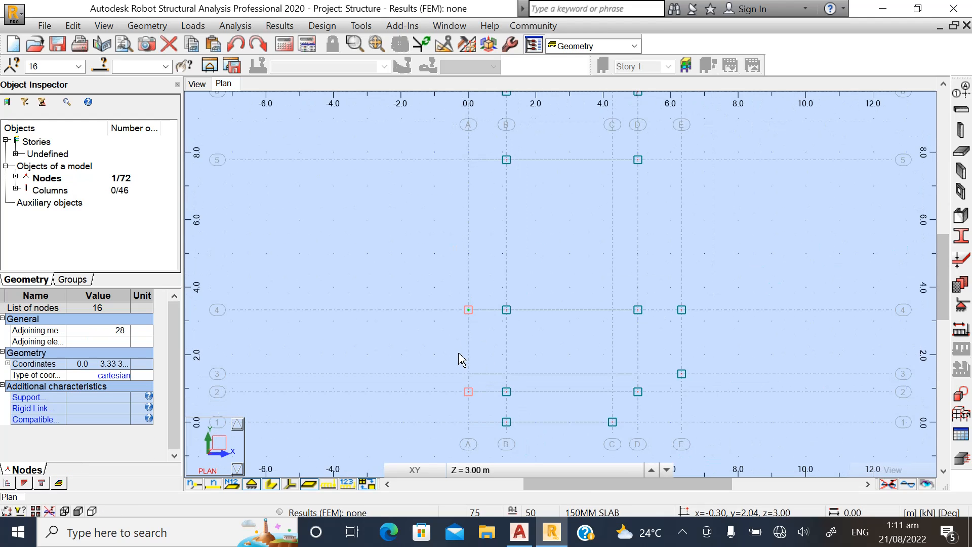
{"action": "scroll", "coordinate": [466, 360], "scroll_direction": "down", "scroll_amount": 2}
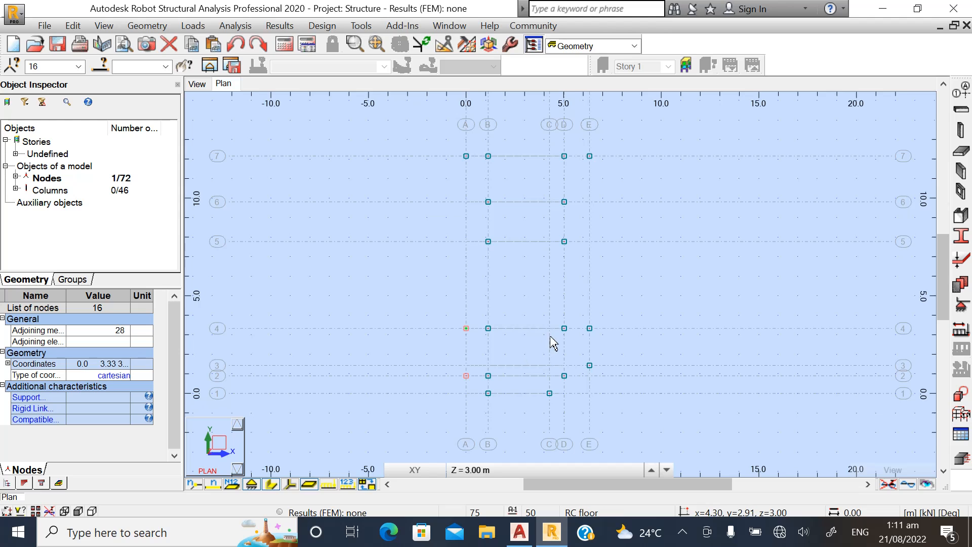
{"action": "scroll", "coordinate": [478, 320], "scroll_direction": "down", "scroll_amount": 1}
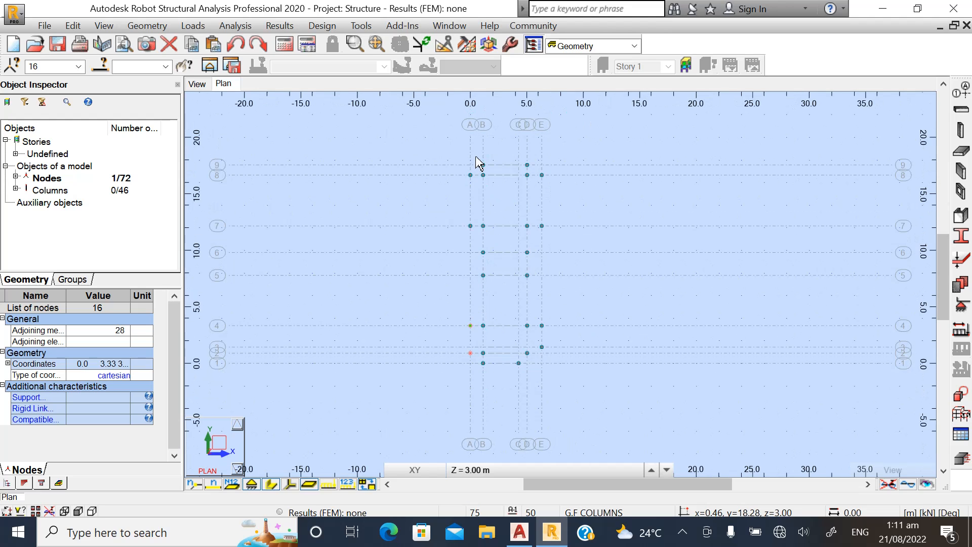
{"action": "scroll", "coordinate": [476, 167], "scroll_direction": "up", "scroll_amount": 3}
{"action": "left_click_drag", "start_coordinate": [441, 171], "coordinate": [477, 358]}
{"action": "key", "text": "Delete"}
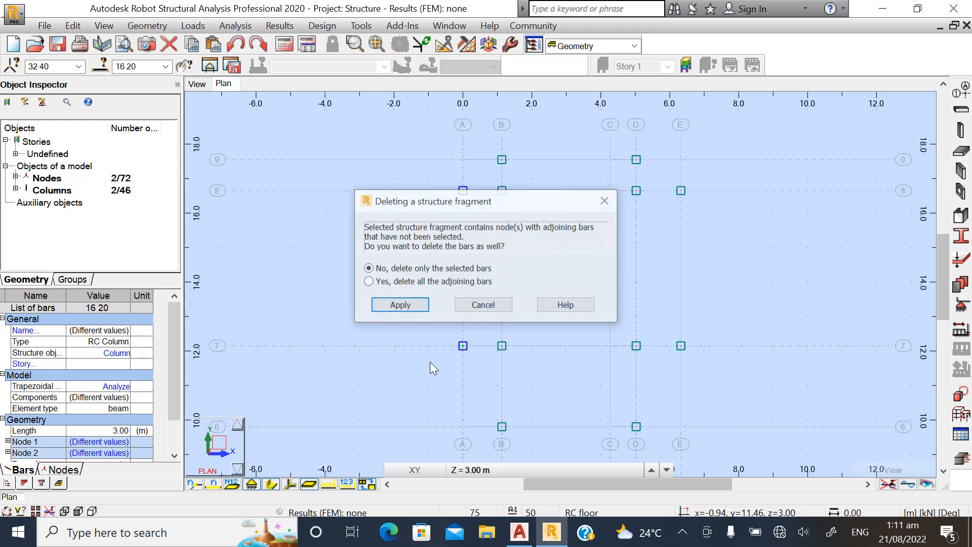
{"action": "left_click", "coordinate": [400, 306]}
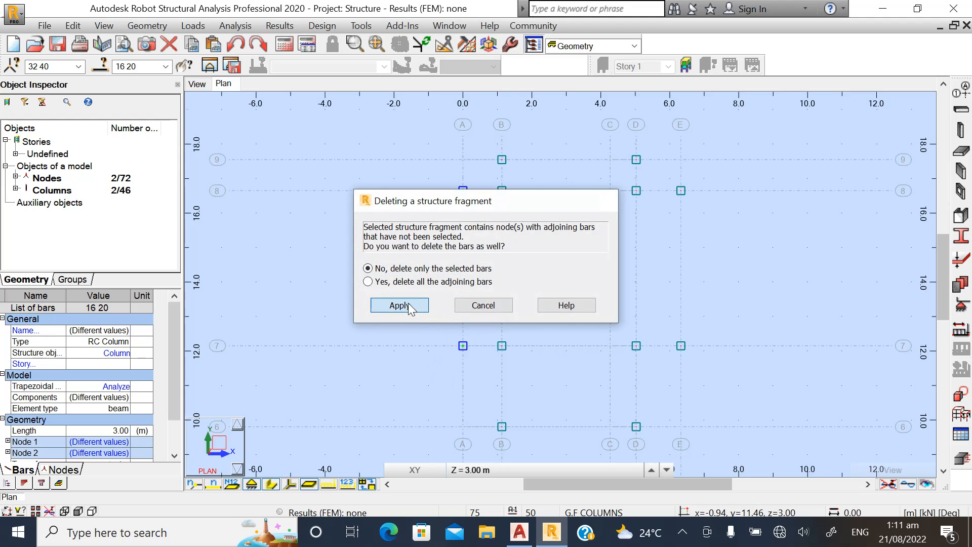
Delete the two columns on axis E at grid lines 7 and 8, keeping the adjoining unselected bars.
{"action": "scroll", "coordinate": [358, 291], "scroll_direction": "down", "scroll_amount": 2}
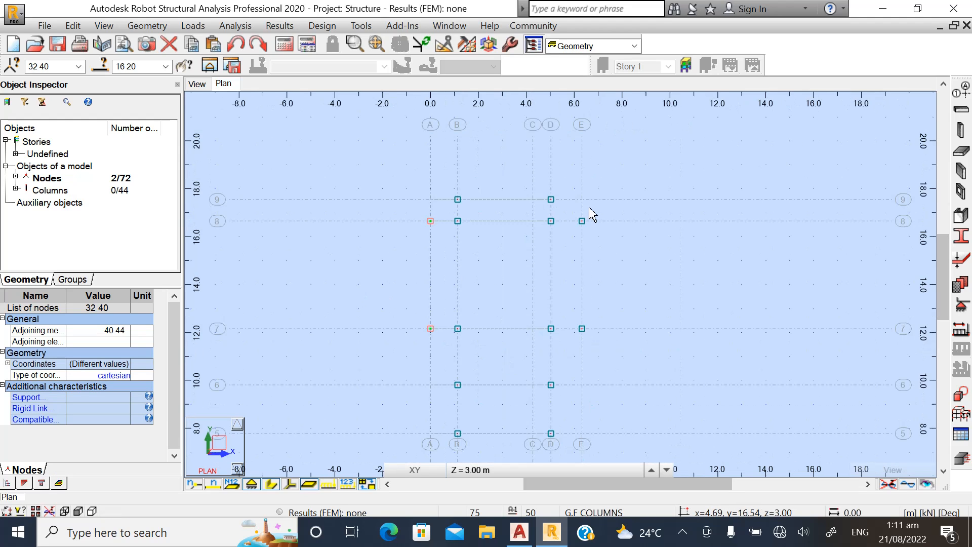
{"action": "scroll", "coordinate": [587, 223], "scroll_direction": "up", "scroll_amount": 2}
{"action": "left_click_drag", "start_coordinate": [565, 204], "coordinate": [611, 405]}
{"action": "key", "text": "Delete"}
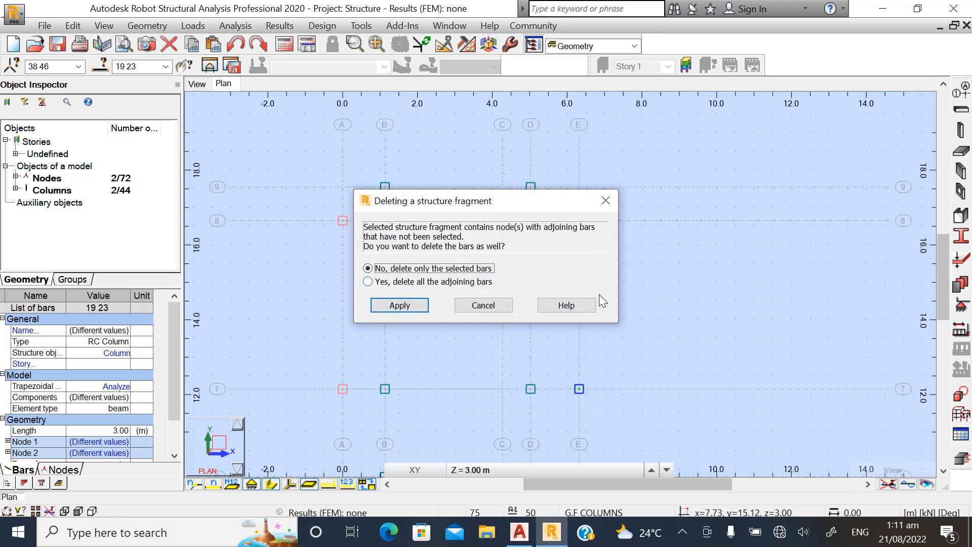
{"action": "left_click", "coordinate": [399, 305]}
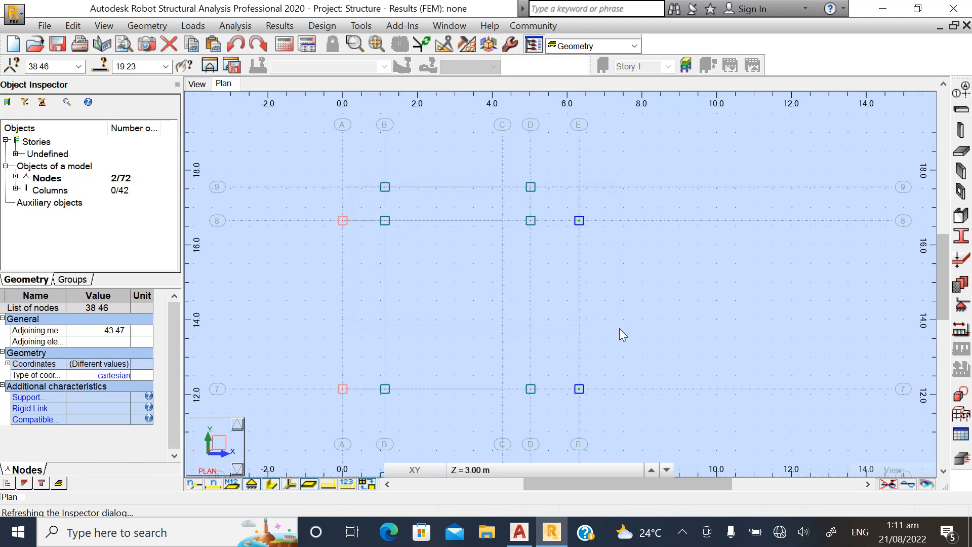
Delete the two columns on axis E at grid lines 3 and 4, keeping the adjoining unselected bars.
{"action": "scroll", "coordinate": [531, 218], "scroll_direction": "down", "scroll_amount": 2}
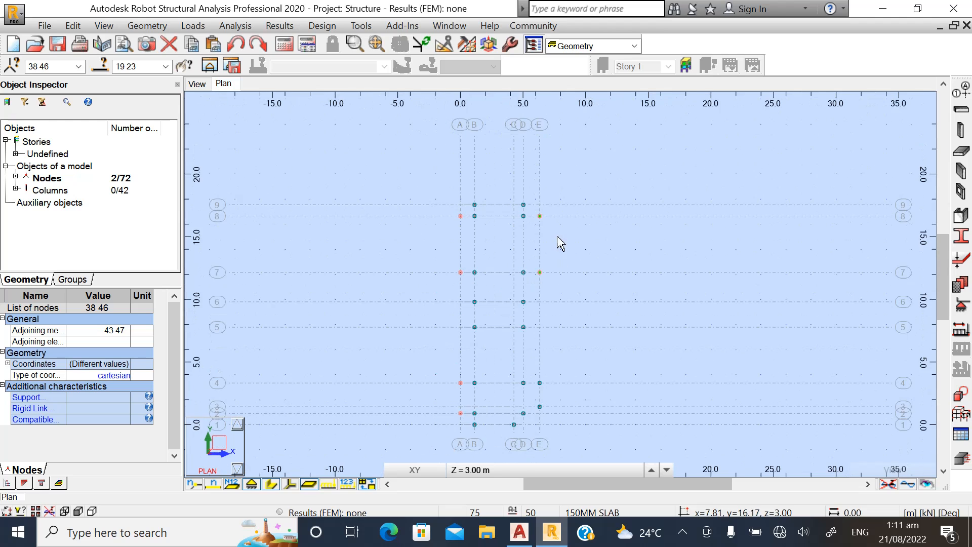
{"action": "scroll", "coordinate": [536, 427], "scroll_direction": "up", "scroll_amount": 3}
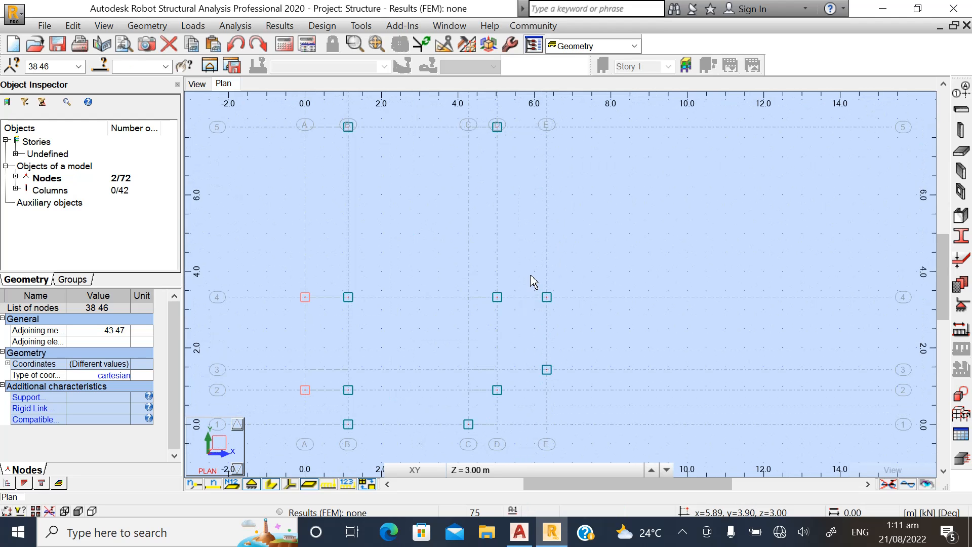
{"action": "left_click_drag", "start_coordinate": [531, 275], "coordinate": [579, 379]}
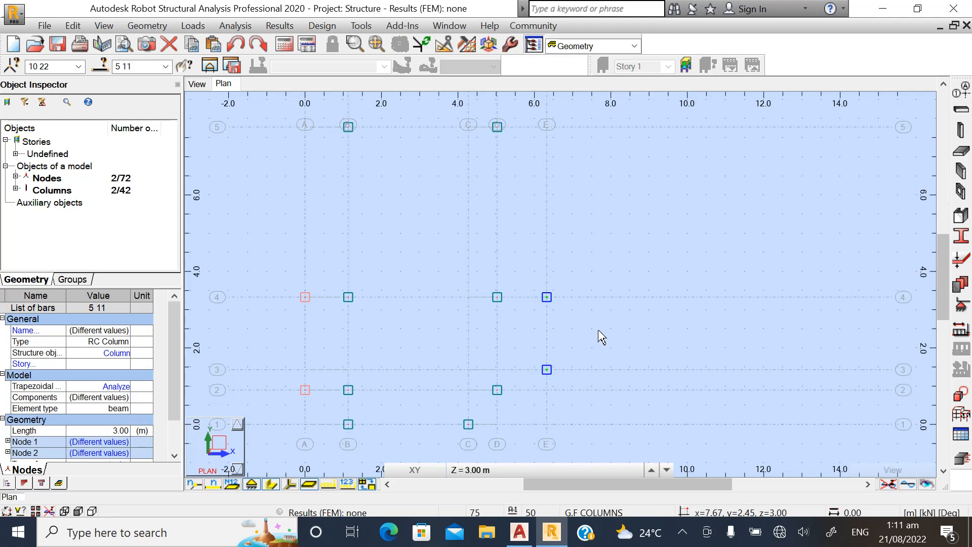
{"action": "key", "text": "Delete"}
{"action": "left_click", "coordinate": [407, 302]}
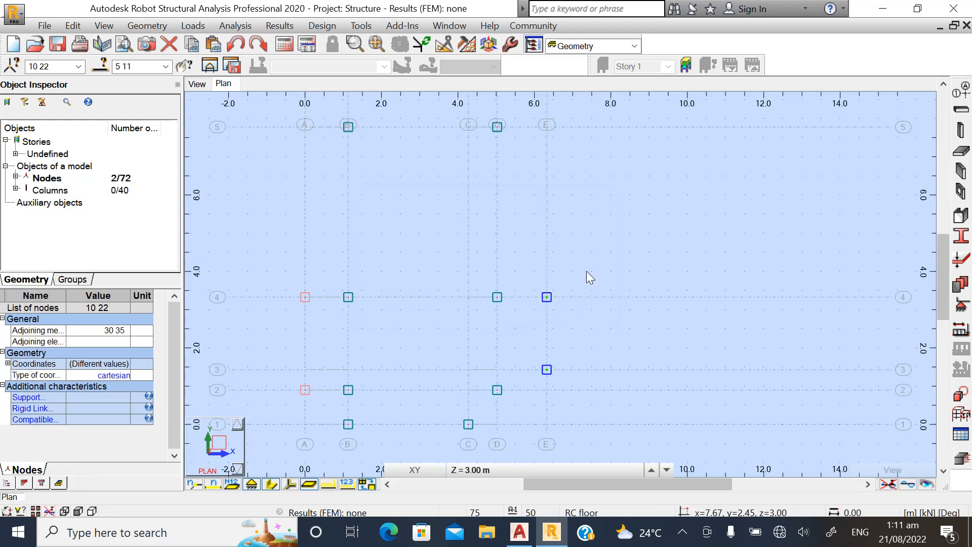
Delete the two columns on grid line 1 at axes B and C, removing only the selected bars.
{"action": "scroll", "coordinate": [586, 240], "scroll_direction": "down", "scroll_amount": 1}
{"action": "scroll", "coordinate": [429, 392], "scroll_direction": "up", "scroll_amount": 2}
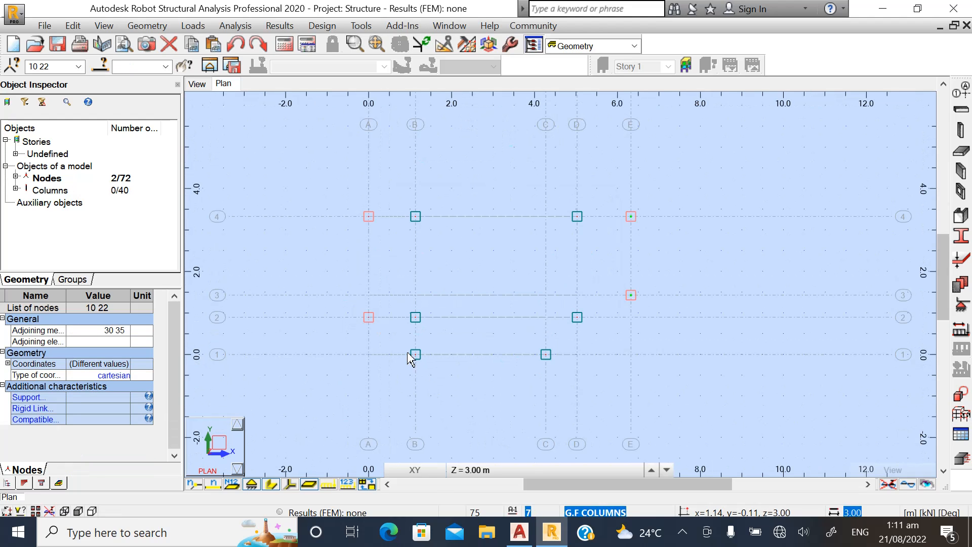
{"action": "left_click_drag", "start_coordinate": [400, 339], "coordinate": [549, 371]}
{"action": "key", "text": "Delete"}
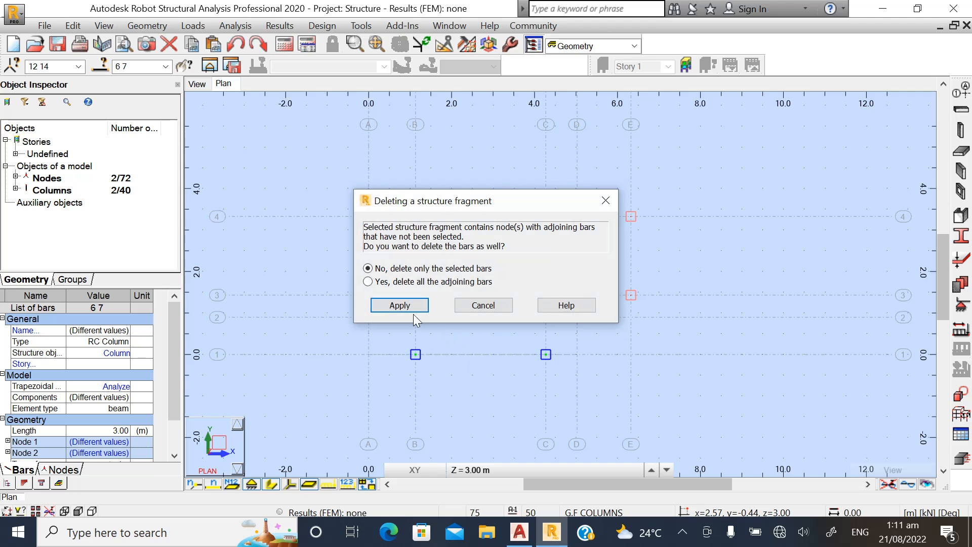
{"action": "left_click", "coordinate": [399, 305]}
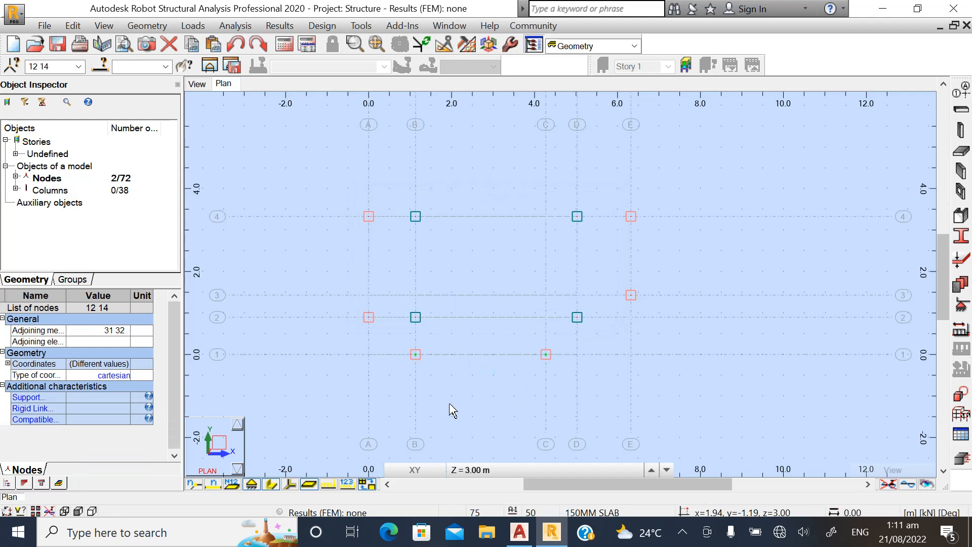
Delete the two columns on grid line 9 at axes B and D, removing only the selected bars.
{"action": "scroll", "coordinate": [453, 411], "scroll_direction": "down", "scroll_amount": 2}
{"action": "scroll", "coordinate": [484, 387], "scroll_direction": "down", "scroll_amount": 2}
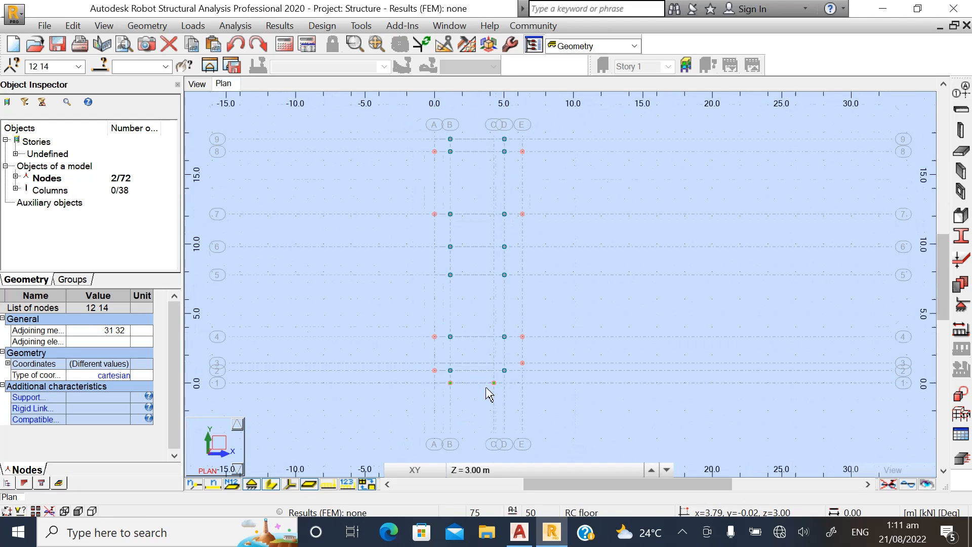
{"action": "scroll", "coordinate": [491, 362], "scroll_direction": "down", "scroll_amount": 1}
{"action": "scroll", "coordinate": [471, 152], "scroll_direction": "up", "scroll_amount": 2}
{"action": "scroll", "coordinate": [471, 167], "scroll_direction": "up", "scroll_amount": 2}
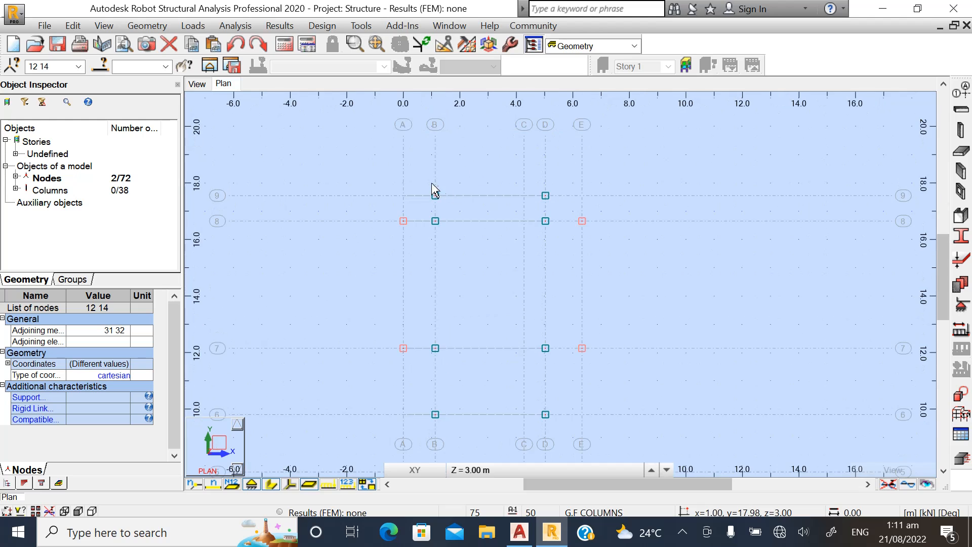
{"action": "left_click_drag", "start_coordinate": [418, 180], "coordinate": [559, 203]}
{"action": "key", "text": "Delete"}
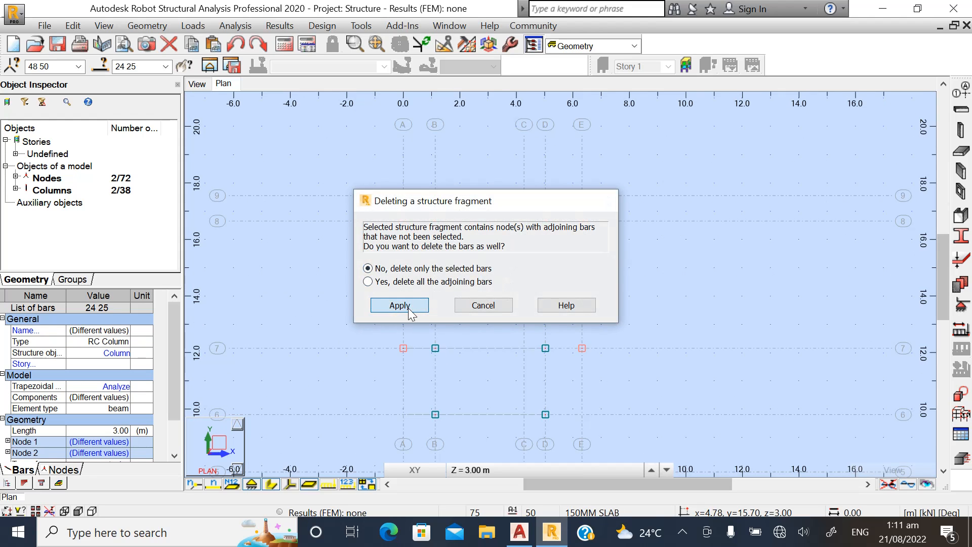
{"action": "left_click", "coordinate": [400, 306]}
Check the remaining columns in the plan, and switch to AutoCAD to examine the C1, C2 and C3 column positions in GA.dwg.
{"action": "scroll", "coordinate": [581, 207], "scroll_direction": "down", "scroll_amount": 3}
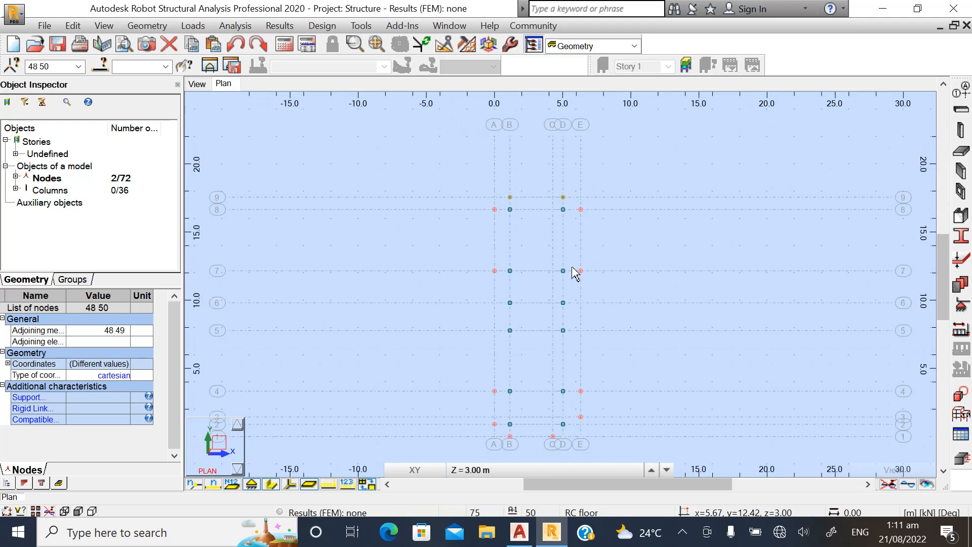
{"action": "scroll", "coordinate": [562, 425], "scroll_direction": "down", "scroll_amount": 1}
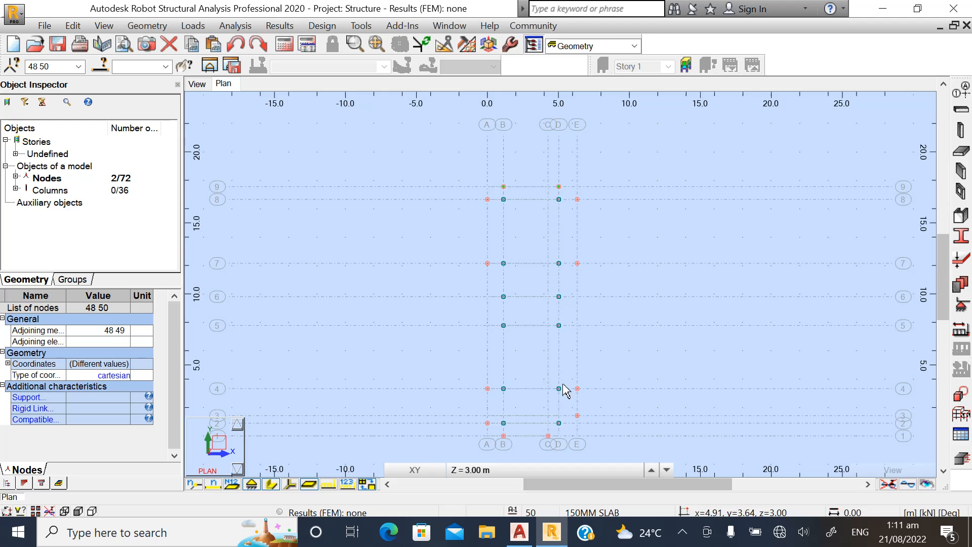
{"action": "left_click", "coordinate": [520, 532]}
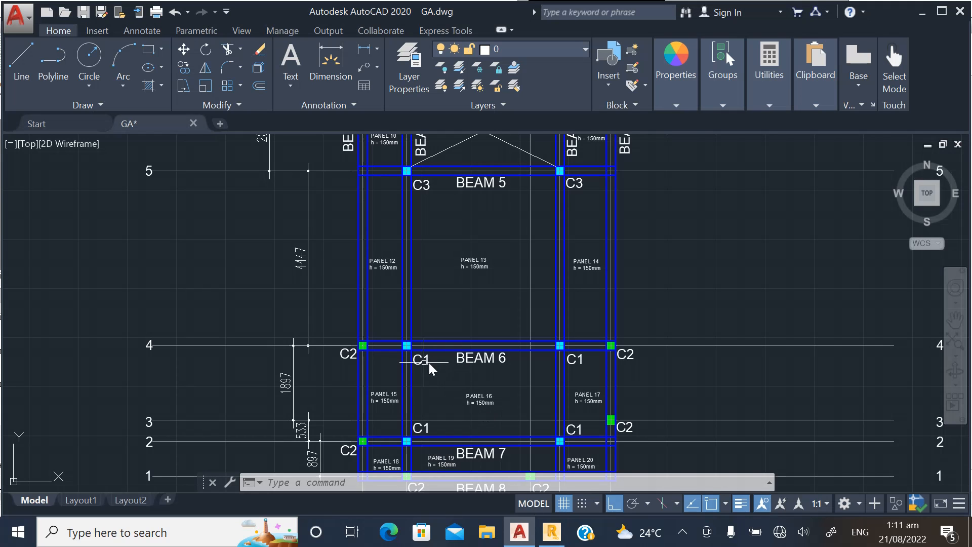
{"action": "scroll", "coordinate": [430, 368], "scroll_direction": "down", "scroll_amount": 3}
{"action": "scroll", "coordinate": [434, 304], "scroll_direction": "down", "scroll_amount": 2}
{"action": "scroll", "coordinate": [439, 321], "scroll_direction": "up", "scroll_amount": 4}
{"action": "scroll", "coordinate": [440, 377], "scroll_direction": "down", "scroll_amount": 1}
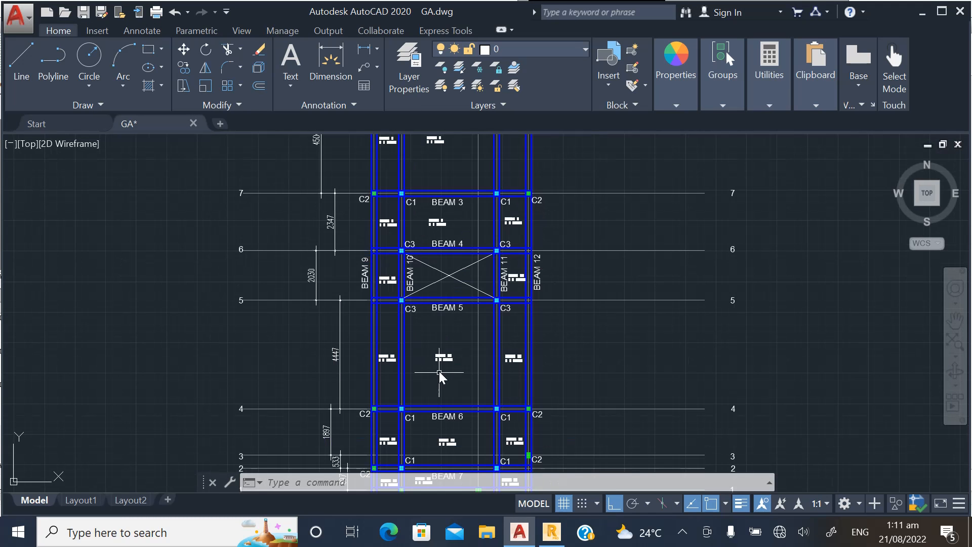
Examine the C1, C2 and C3 column positions and the beam layout across all grid lines in the GA drawing.
{"action": "scroll", "coordinate": [419, 302], "scroll_direction": "up", "scroll_amount": 4}
{"action": "scroll", "coordinate": [427, 344], "scroll_direction": "down", "scroll_amount": 4}
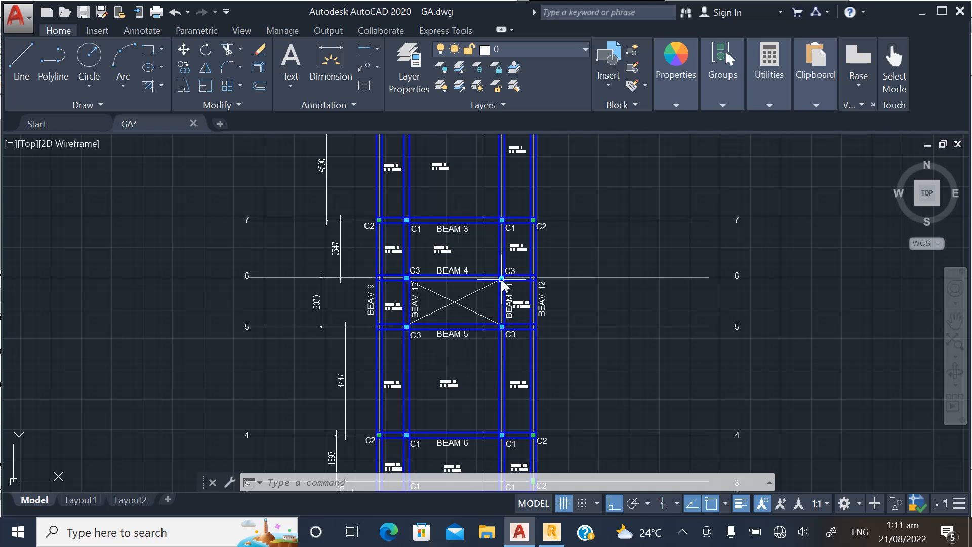
{"action": "scroll", "coordinate": [503, 285], "scroll_direction": "down", "scroll_amount": 3}
{"action": "scroll", "coordinate": [458, 246], "scroll_direction": "up", "scroll_amount": 4}
{"action": "scroll", "coordinate": [432, 278], "scroll_direction": "up", "scroll_amount": 4}
{"action": "scroll", "coordinate": [404, 233], "scroll_direction": "down", "scroll_amount": 6}
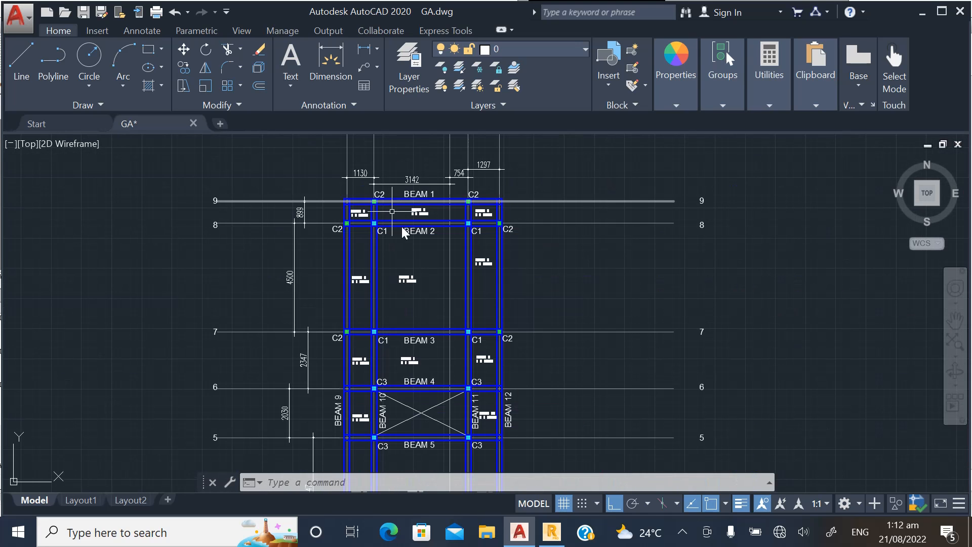
{"action": "scroll", "coordinate": [404, 233], "scroll_direction": "up", "scroll_amount": 3}
{"action": "scroll", "coordinate": [375, 250], "scroll_direction": "down", "scroll_amount": 6}
{"action": "scroll", "coordinate": [418, 301], "scroll_direction": "down", "scroll_amount": 1}
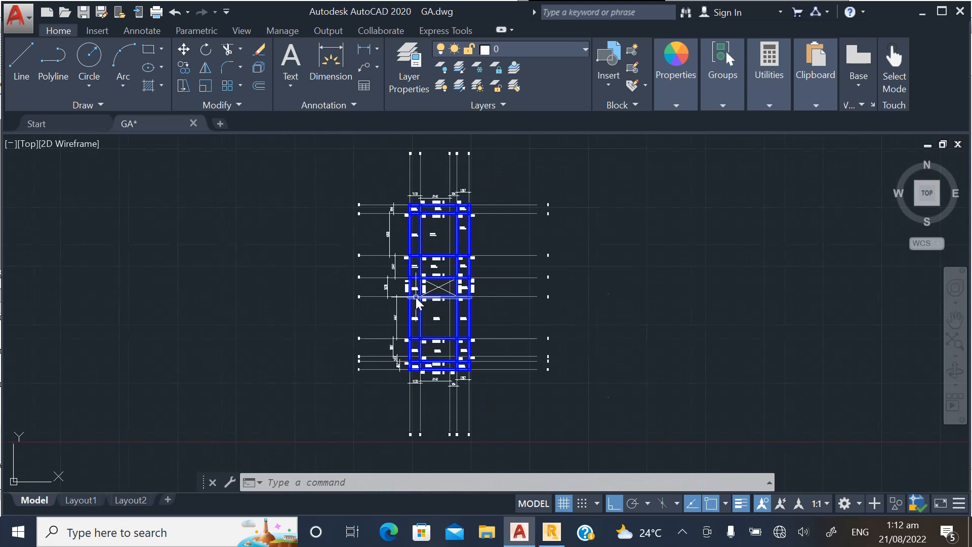
{"action": "scroll", "coordinate": [416, 365], "scroll_direction": "up", "scroll_amount": 8}
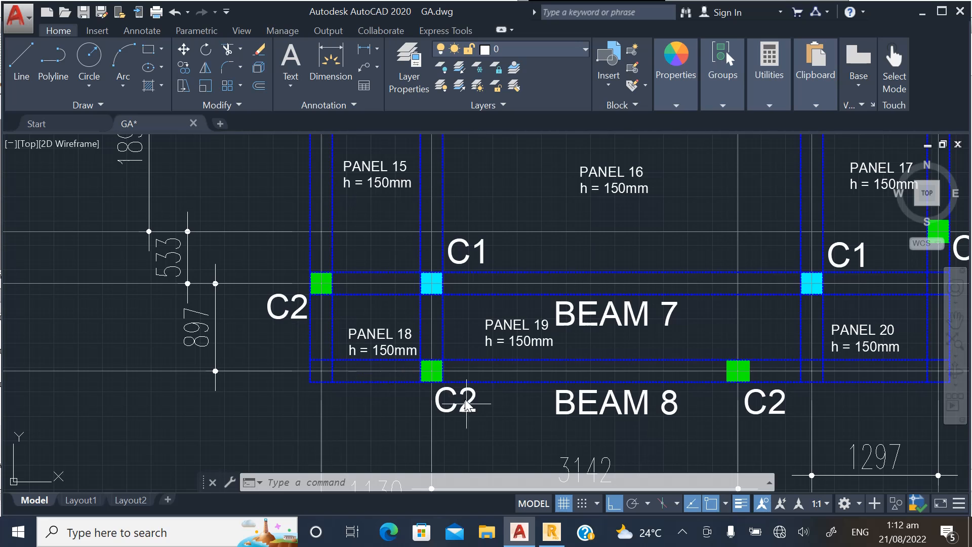
{"action": "scroll", "coordinate": [467, 405], "scroll_direction": "down", "scroll_amount": 4}
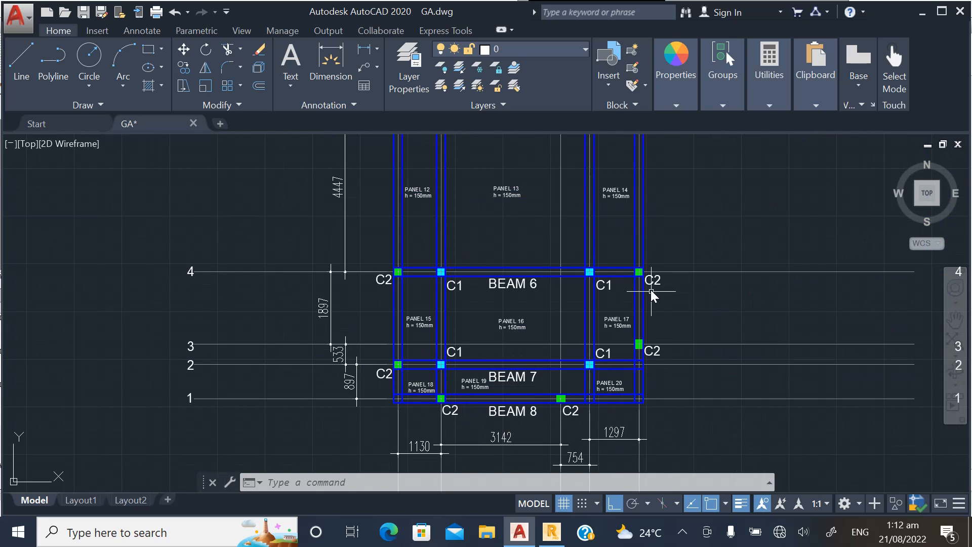
Switch to Robot Structural Analysis and inspect the remaining columns of both storeys from several angles in the 3D view.
{"action": "left_click", "coordinate": [552, 532]}
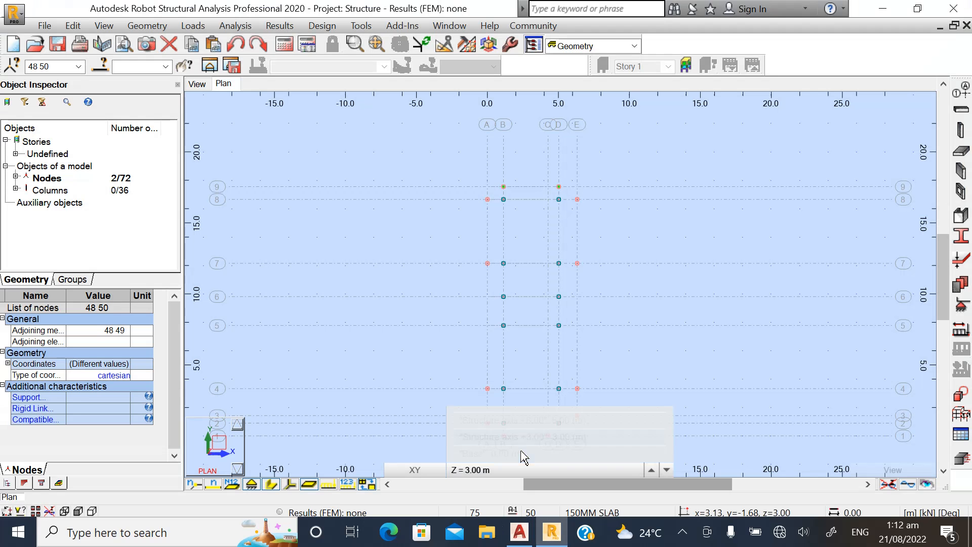
{"action": "left_click", "coordinate": [197, 84]}
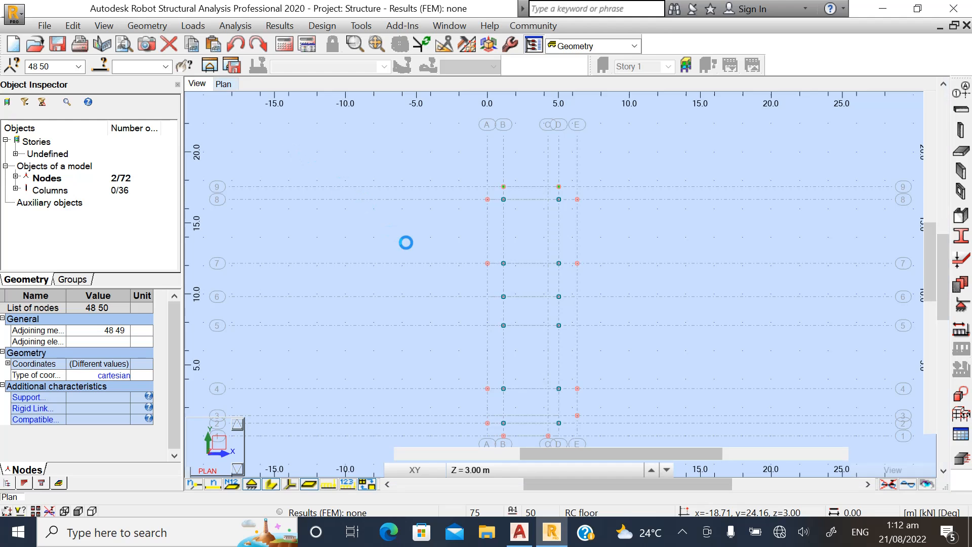
{"action": "scroll", "coordinate": [415, 336], "scroll_direction": "up", "scroll_amount": 2}
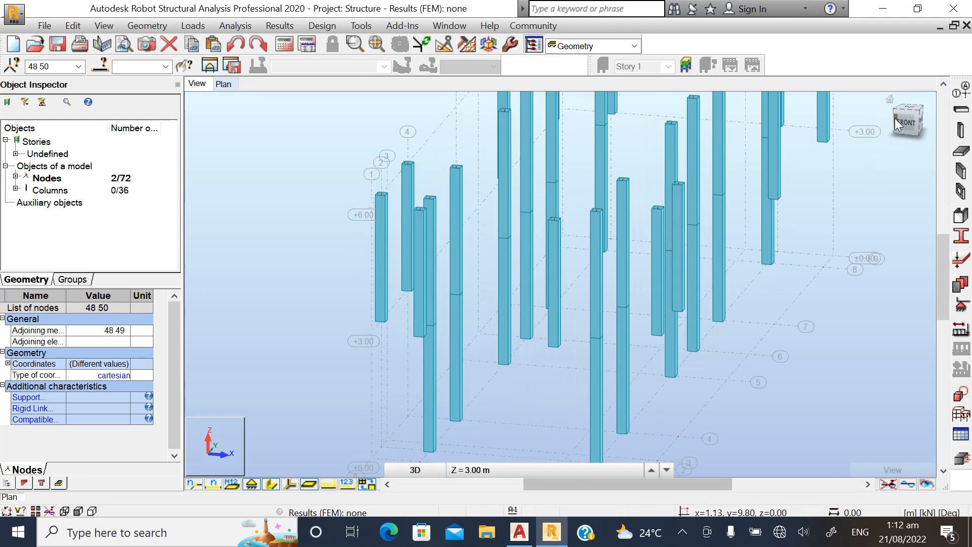
{"action": "mouse_move", "coordinate": [897, 124]}
{"action": "left_mouse_down"}
{"action": "mouse_move", "coordinate": [930, 125]}
{"action": "mouse_move", "coordinate": [906, 120]}
{"action": "mouse_move", "coordinate": [897, 133]}
{"action": "left_mouse_up"}
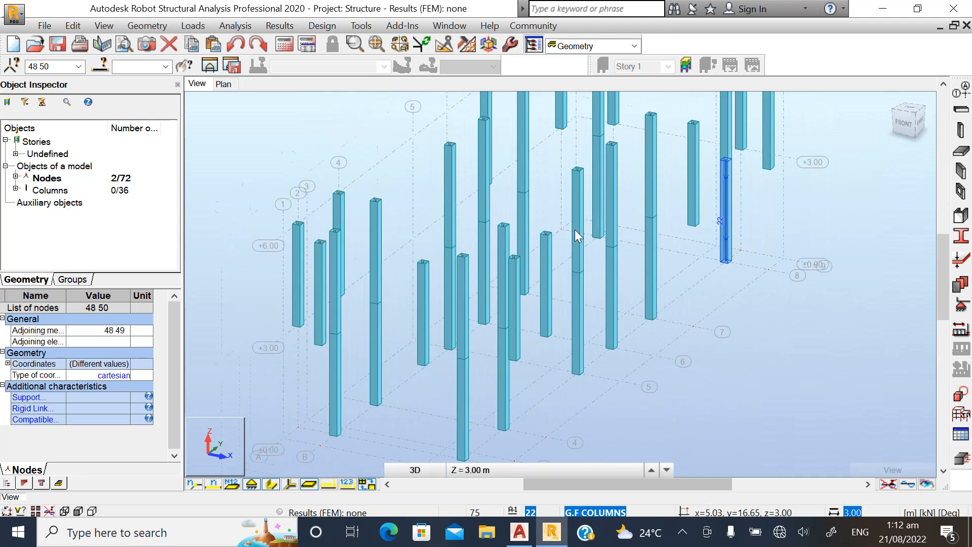
{"action": "scroll", "coordinate": [581, 263], "scroll_direction": "down", "scroll_amount": 4}
{"action": "right_click", "coordinate": [741, 147]}
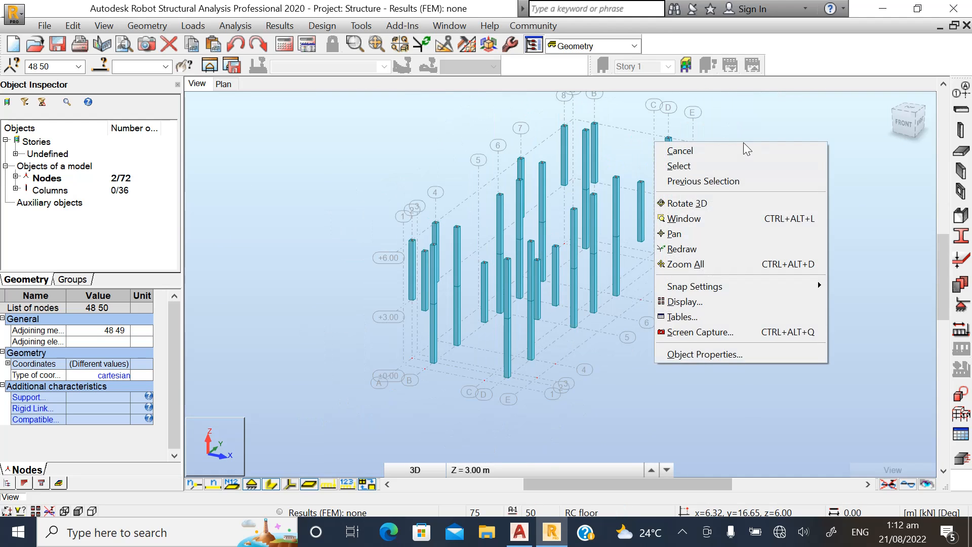
{"action": "left_click", "coordinate": [691, 202]}
{"action": "left_click_drag", "start_coordinate": [738, 202], "coordinate": [469, 183]}
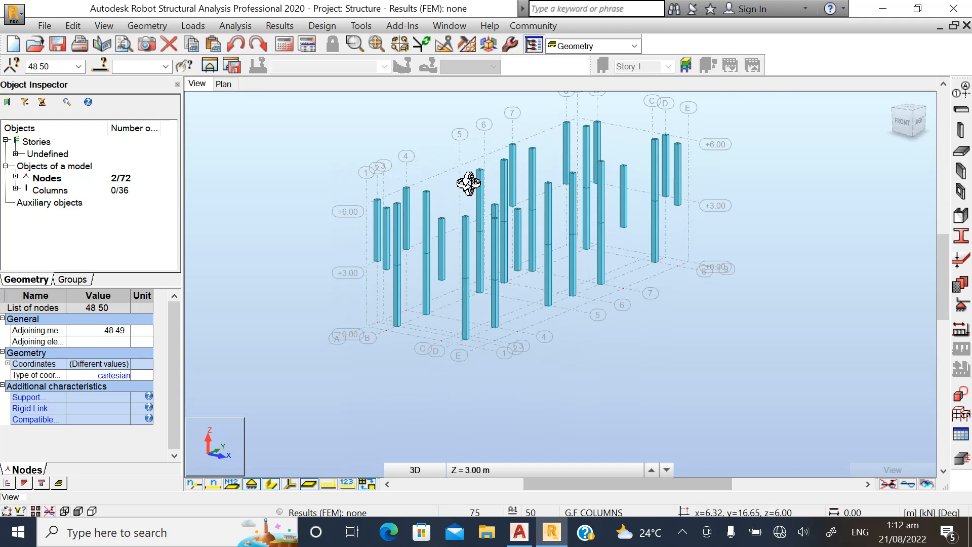
{"action": "right_click", "coordinate": [743, 161]}
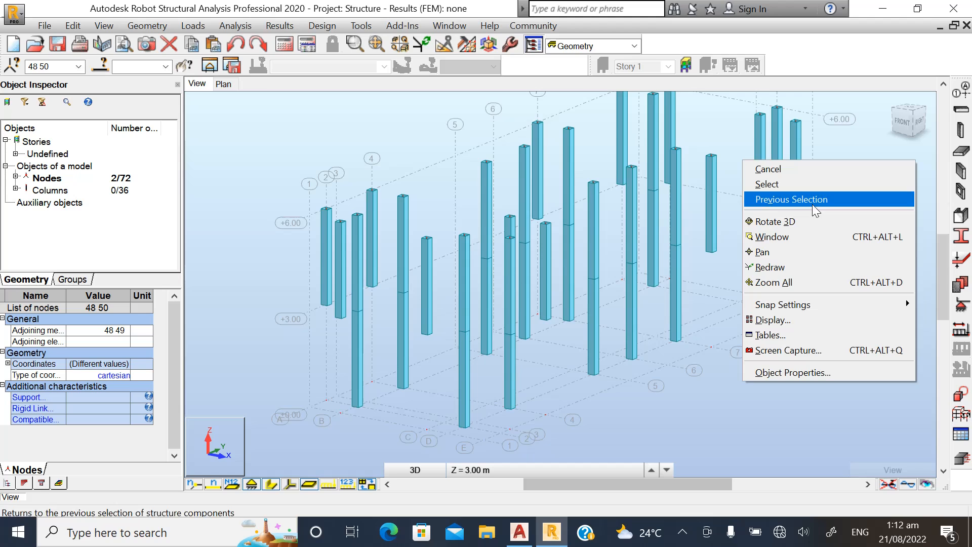
{"action": "left_click", "coordinate": [770, 183]}
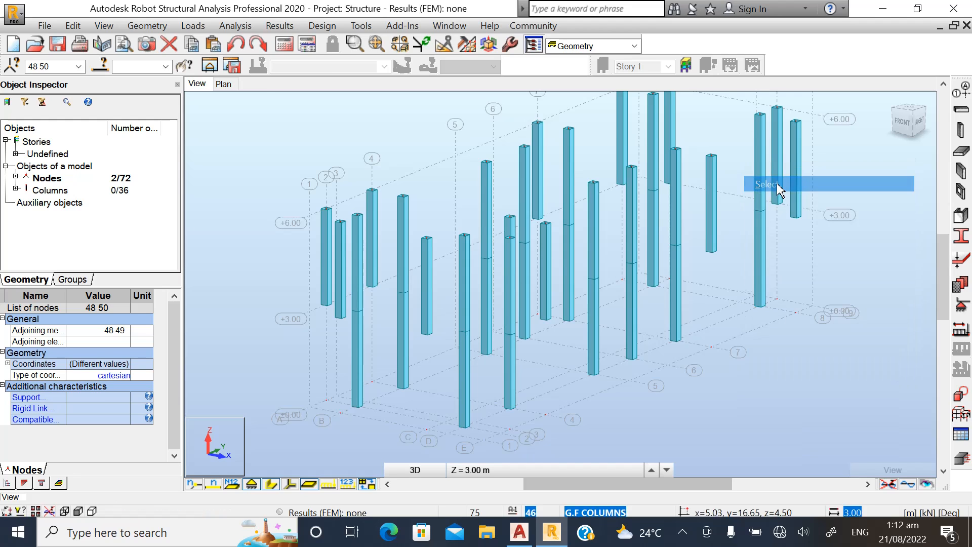
Return to the plan at Z = 3.00 m, start the Beam command and open a new section definition for it.
{"action": "left_click", "coordinate": [224, 85]}
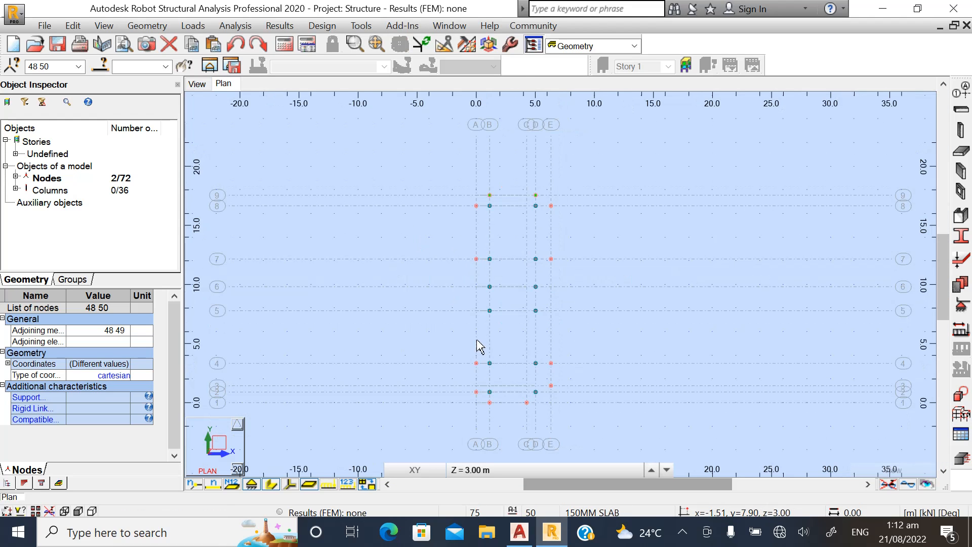
{"action": "scroll", "coordinate": [521, 406], "scroll_direction": "up", "scroll_amount": 3}
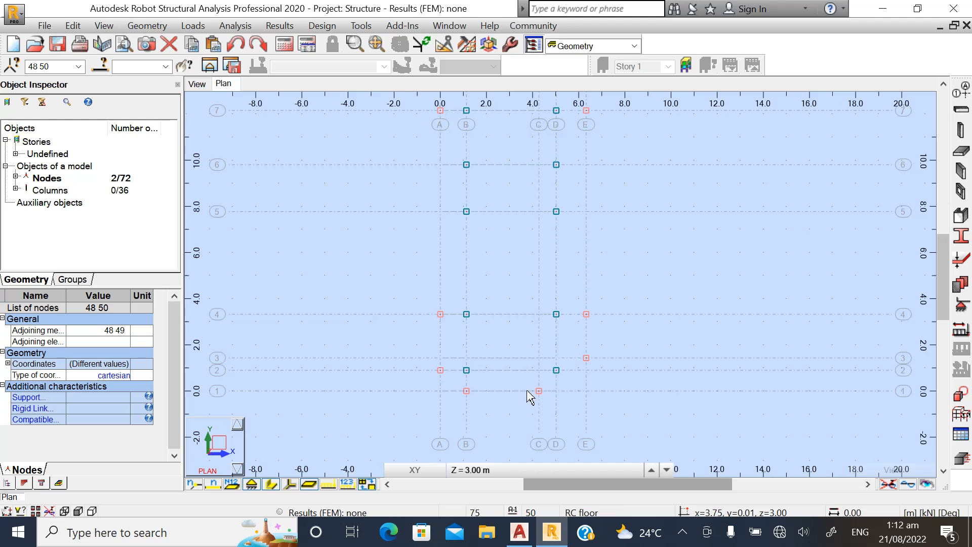
{"action": "scroll", "coordinate": [482, 395], "scroll_direction": "down", "scroll_amount": 3}
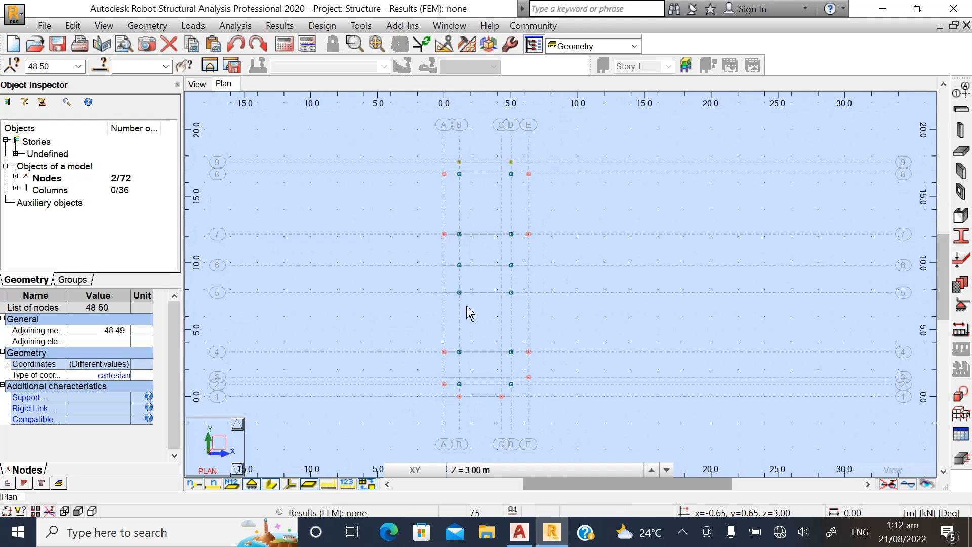
{"action": "scroll", "coordinate": [497, 163], "scroll_direction": "up", "scroll_amount": 2}
{"action": "scroll", "coordinate": [496, 154], "scroll_direction": "up", "scroll_amount": 3}
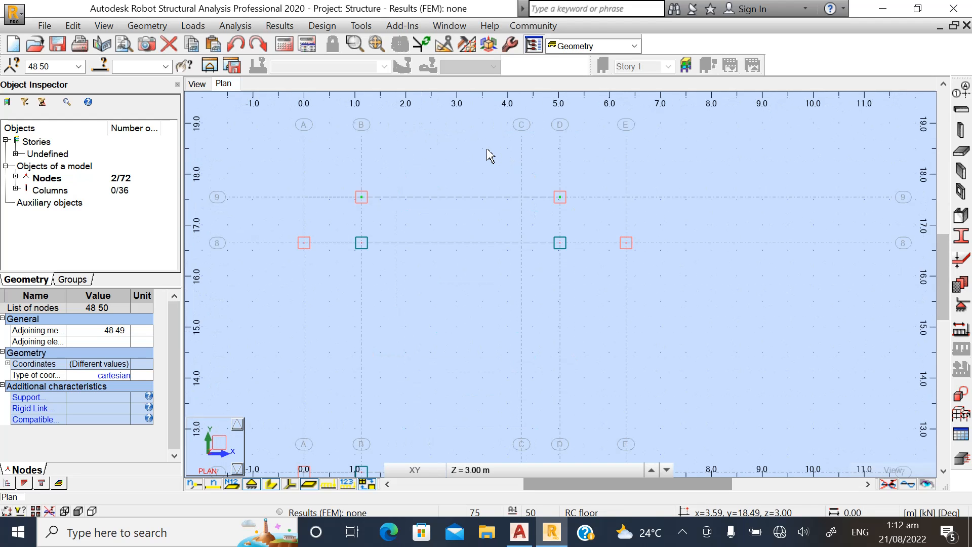
{"action": "left_click", "coordinate": [962, 110]}
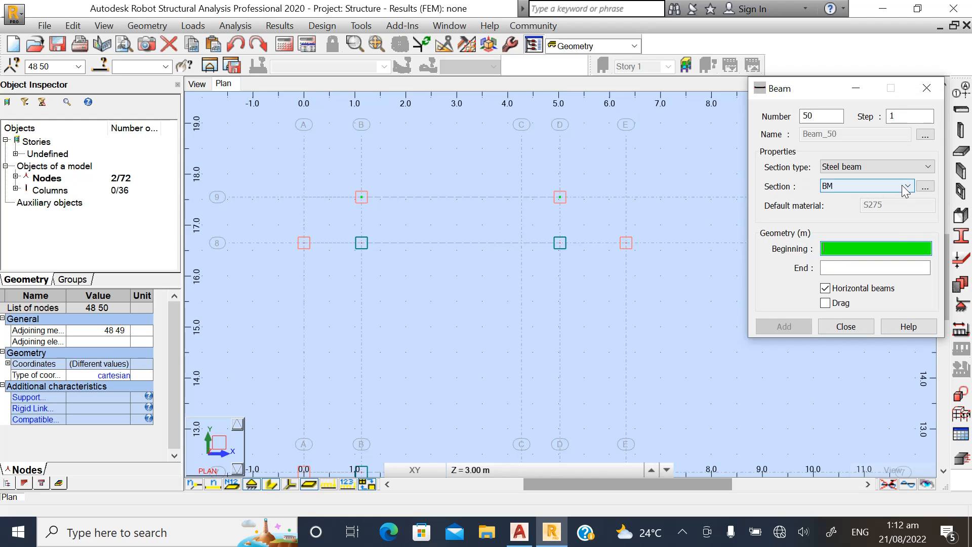
{"action": "left_click", "coordinate": [925, 186]}
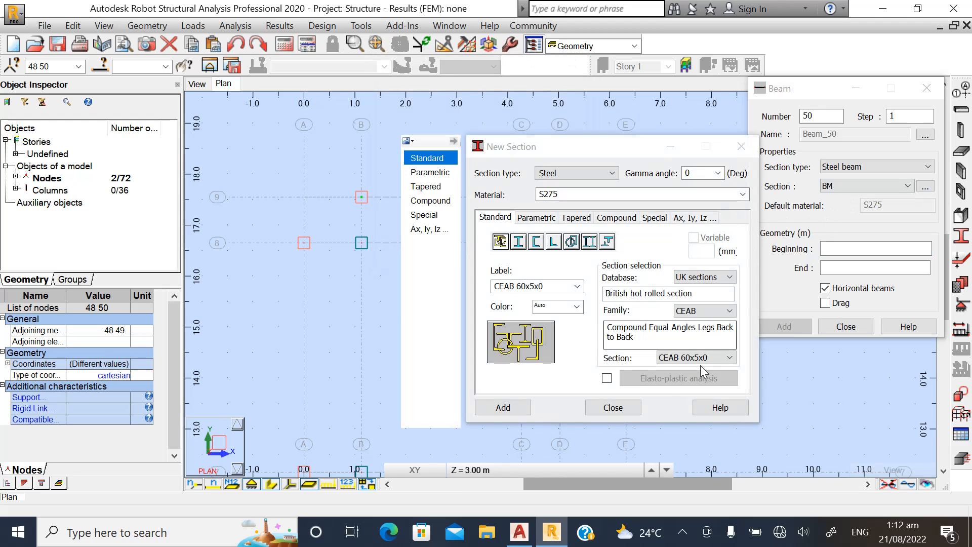
Close the steel section definition without adding a section and set the beam's section type to RC beam.
{"action": "left_click", "coordinate": [612, 408]}
{"action": "left_click", "coordinate": [891, 167]}
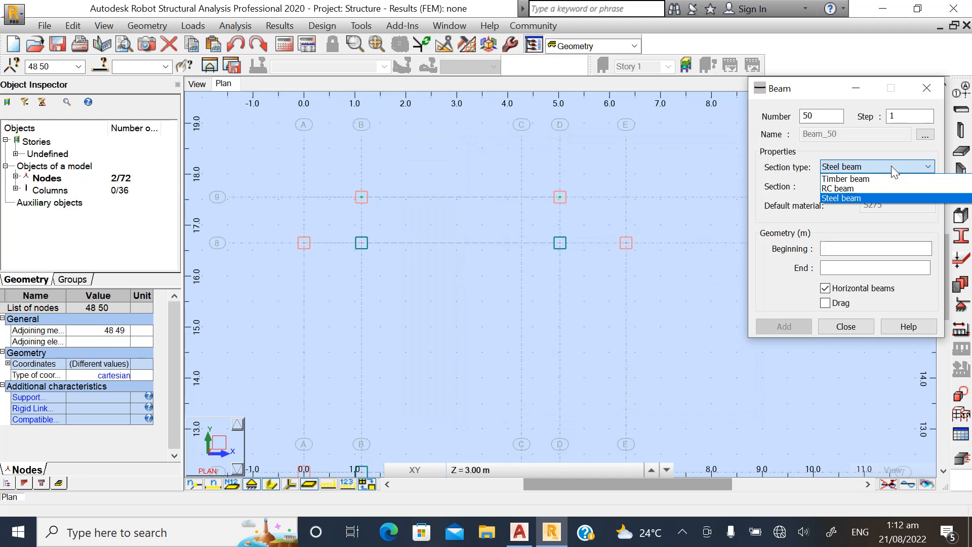
{"action": "left_click", "coordinate": [892, 188]}
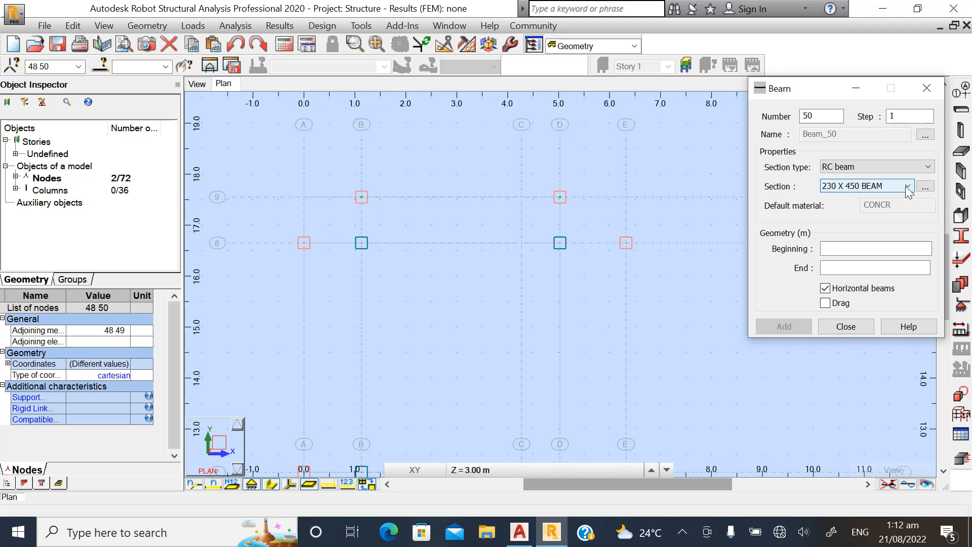
Define a rectangular RC beam section labelled G.F BEAMS with b 230 mm and h 450 mm.
{"action": "left_click", "coordinate": [925, 187]}
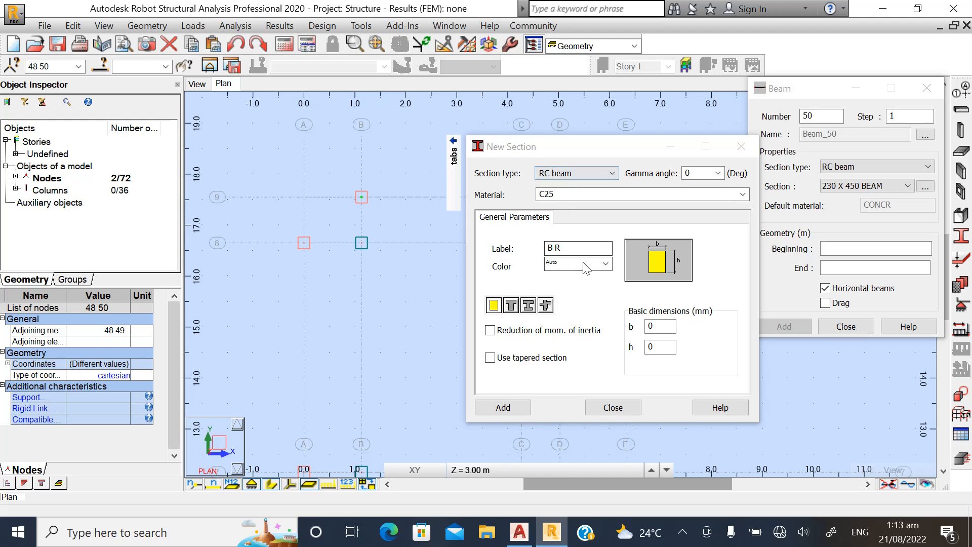
{"action": "left_click", "coordinate": [625, 328]}
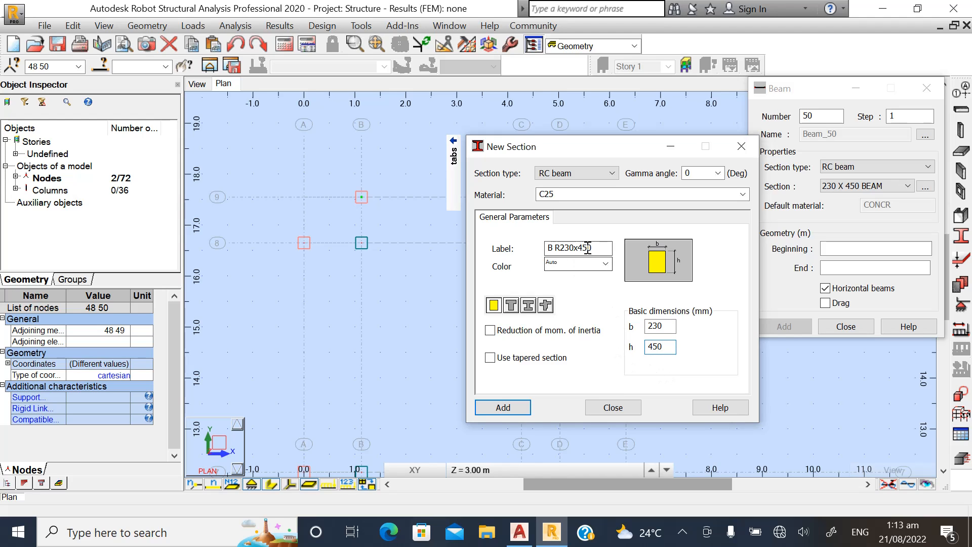
{"action": "left_click_drag", "start_coordinate": [606, 248], "coordinate": [493, 250]}
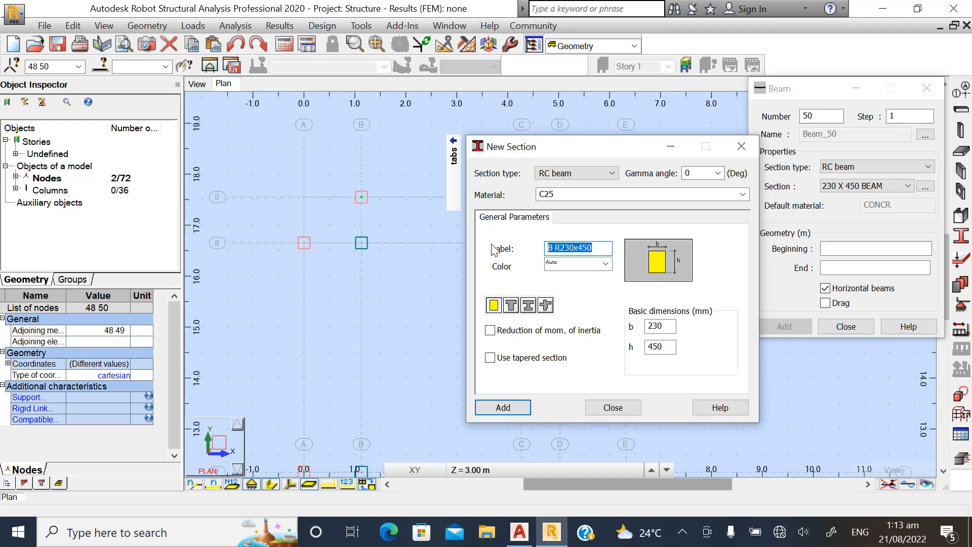
{"action": "type", "text": "G.F BEAMS"}
{"action": "left_click", "coordinate": [502, 407]}
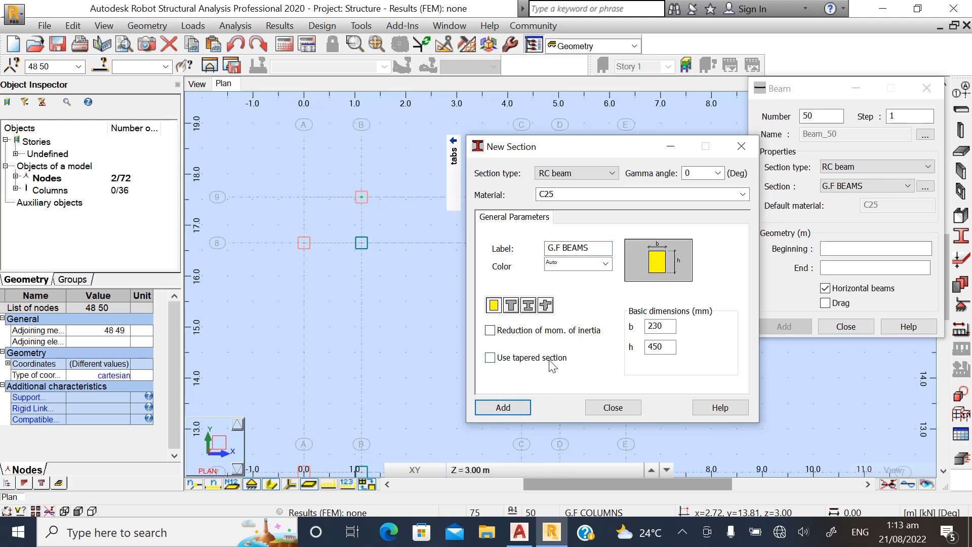
Add a second 230 x 450 mm RC beam section labelled ROOF BEAMS in light cyan, and finish defining sections.
{"action": "left_click_drag", "start_coordinate": [589, 251], "coordinate": [522, 259]}
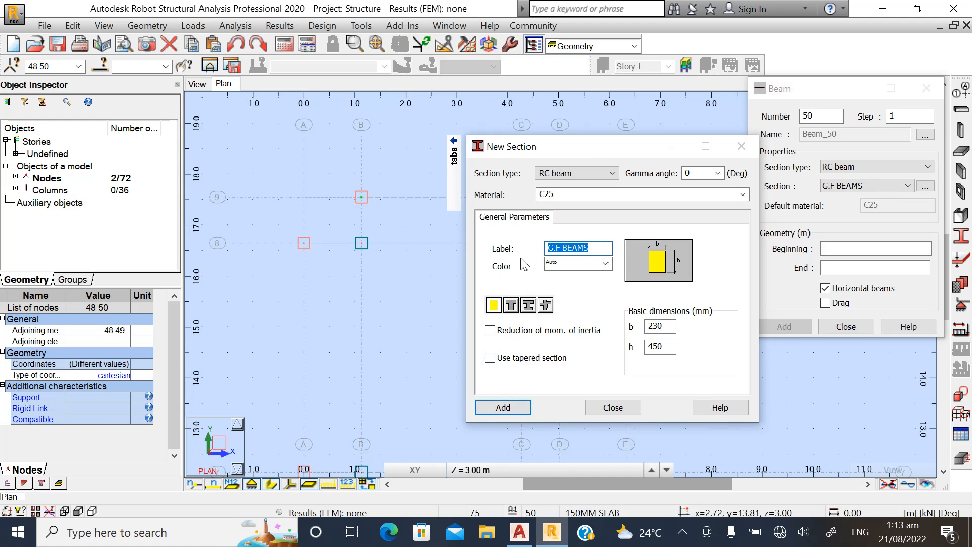
{"action": "type", "text": "F"}
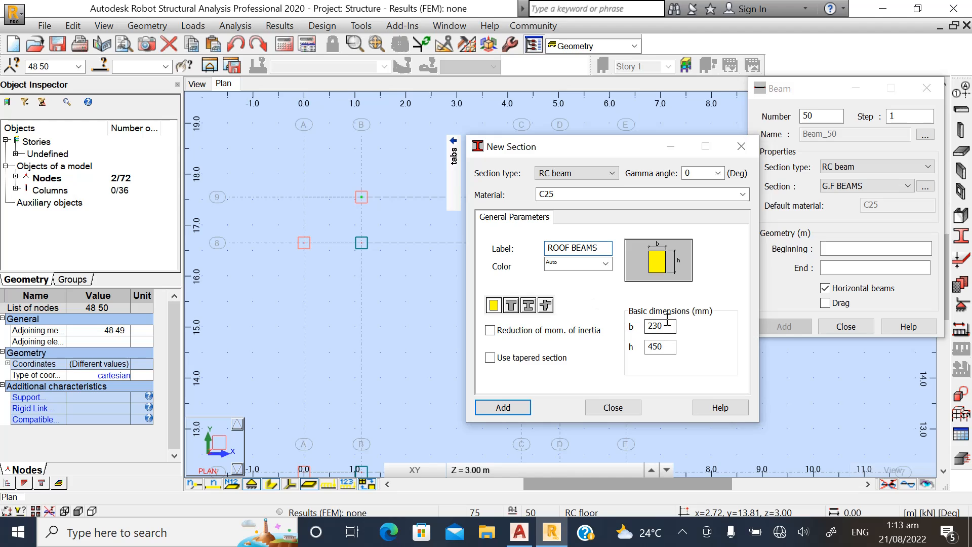
{"action": "left_click", "coordinate": [664, 349]}
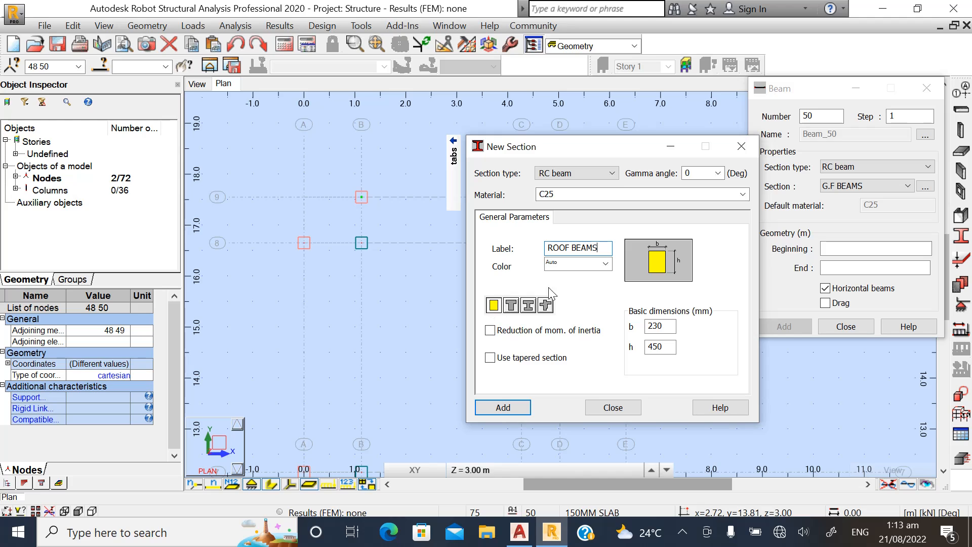
{"action": "left_click", "coordinate": [605, 264]}
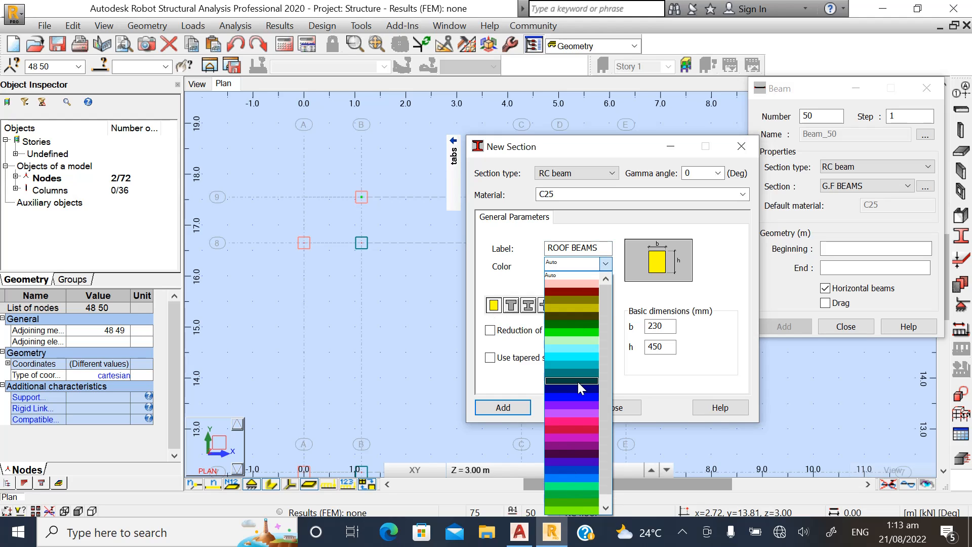
{"action": "left_click", "coordinate": [567, 348]}
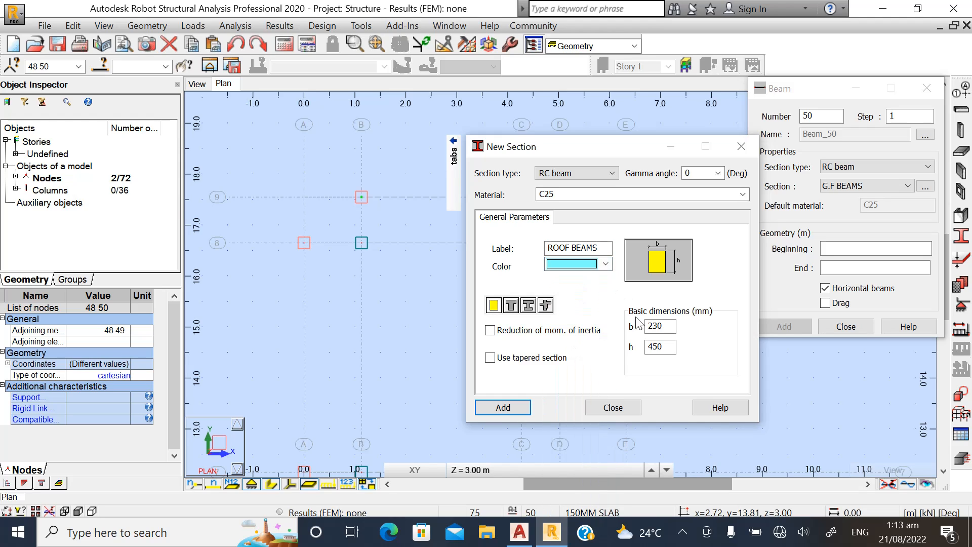
{"action": "left_click", "coordinate": [526, 406]}
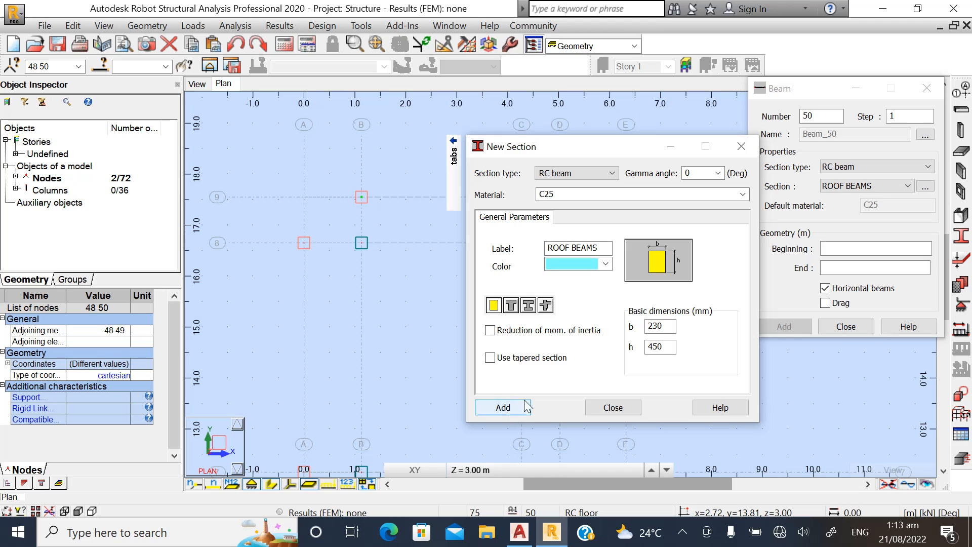
{"action": "left_click", "coordinate": [613, 407]}
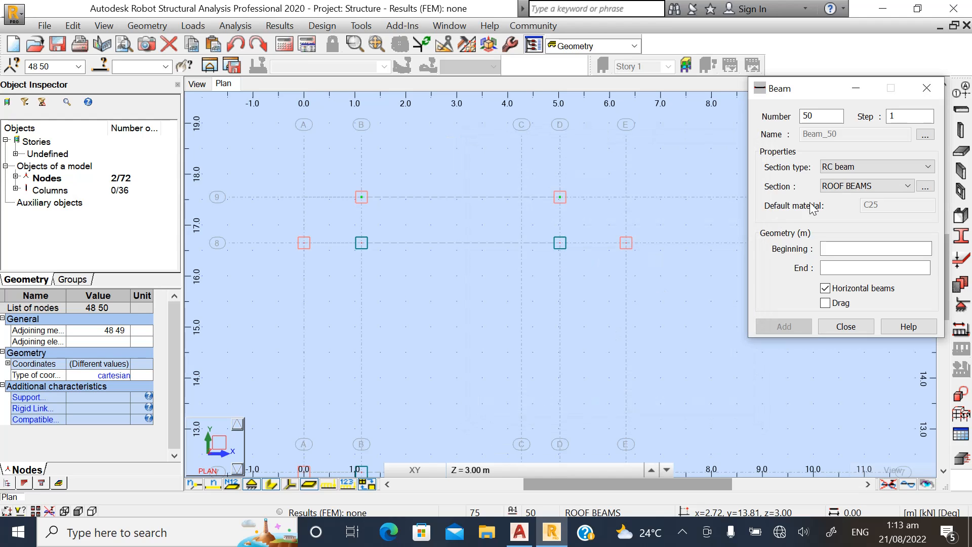
Choose the G.F BEAMS section and draw a beam on axis 8 from column A to column B.
{"action": "left_click", "coordinate": [909, 187]}
{"action": "left_click", "coordinate": [853, 224]}
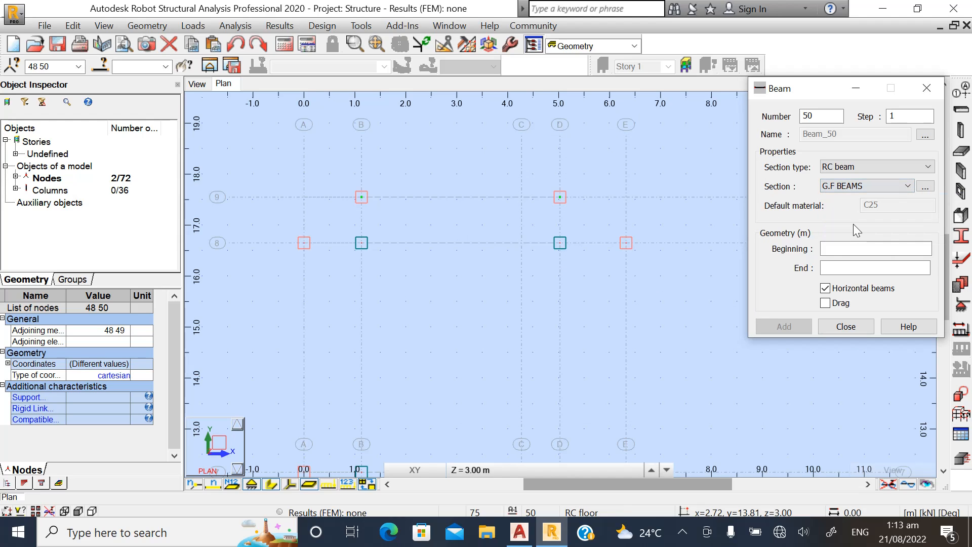
{"action": "left_click", "coordinate": [559, 276]}
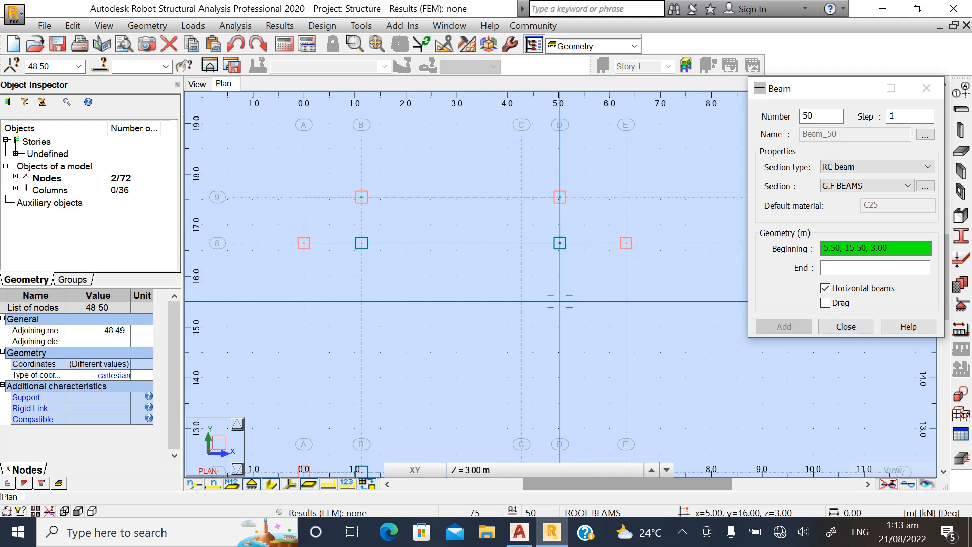
{"action": "scroll", "coordinate": [560, 278], "scroll_direction": "down", "scroll_amount": 1}
{"action": "scroll", "coordinate": [365, 260], "scroll_direction": "up", "scroll_amount": 2}
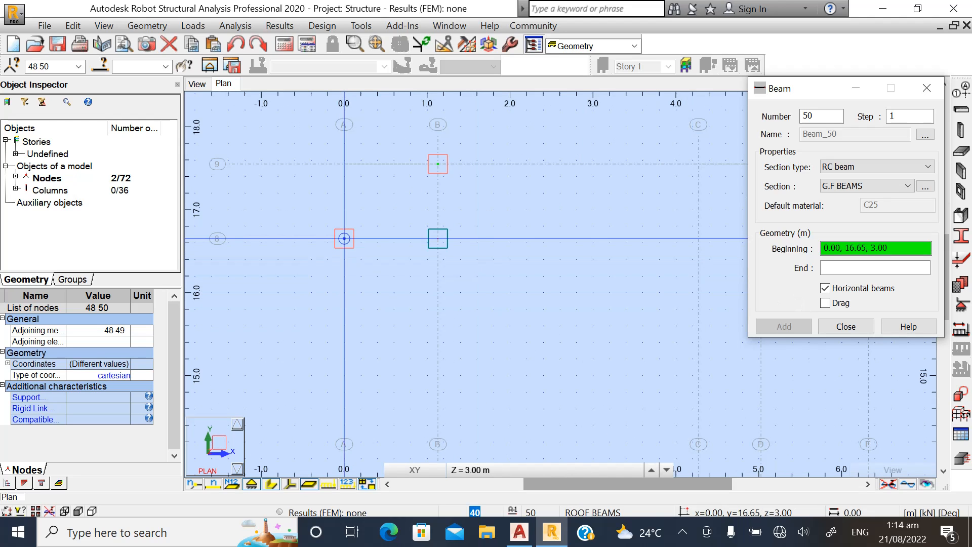
{"action": "left_click", "coordinate": [345, 238]}
{"action": "left_click", "coordinate": [438, 238]}
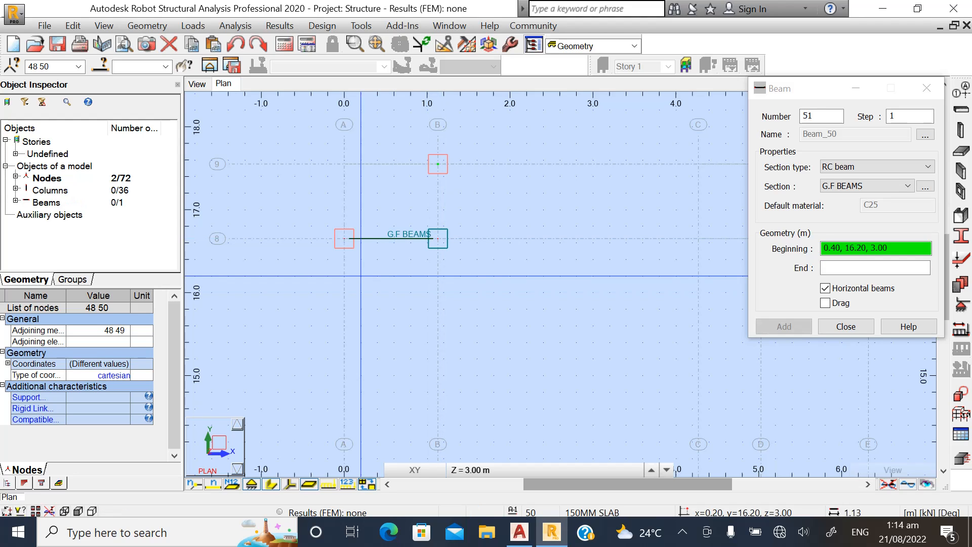
Draw chained G.F BEAMS beams along axis 8 from B to D and D to E using Drag, then disable Drag.
{"action": "scroll", "coordinate": [361, 276], "scroll_direction": "down", "scroll_amount": 1}
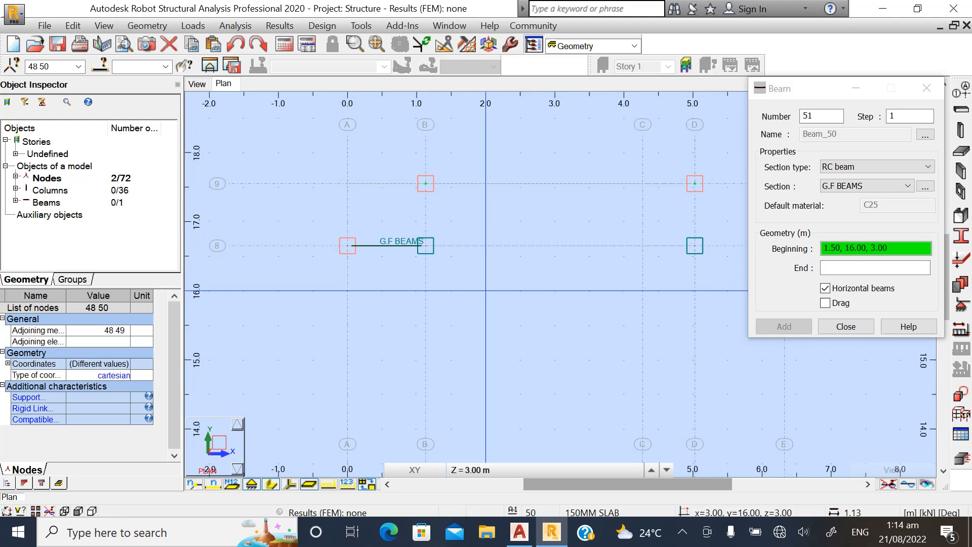
{"action": "left_click", "coordinate": [826, 304]}
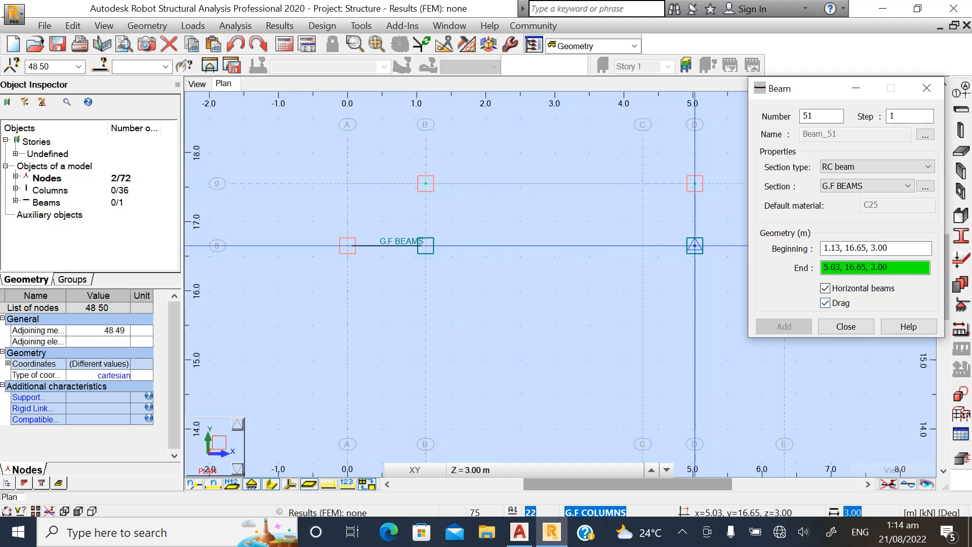
{"action": "scroll", "coordinate": [559, 287], "scroll_direction": "down", "scroll_amount": 3}
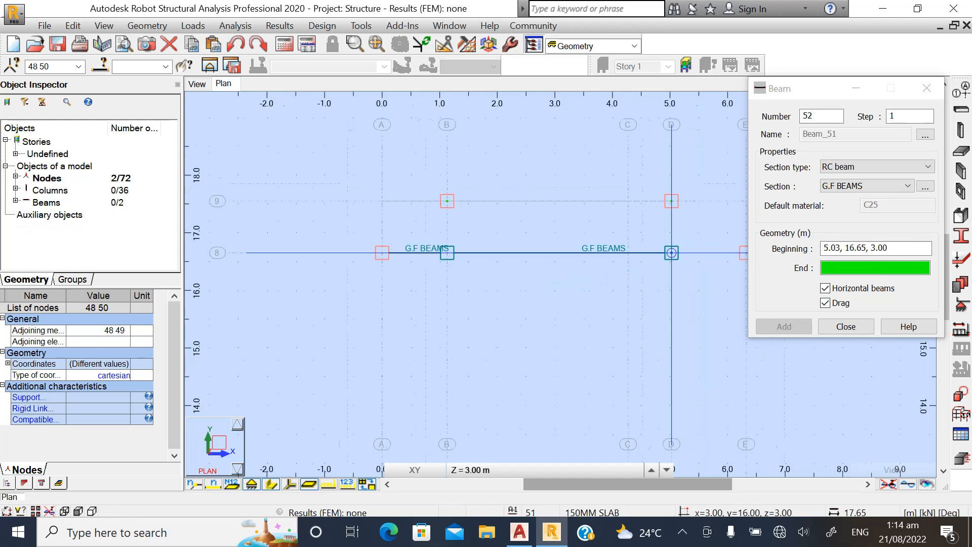
{"action": "scroll", "coordinate": [692, 288], "scroll_direction": "up", "scroll_amount": 2}
{"action": "scroll", "coordinate": [695, 288], "scroll_direction": "up", "scroll_amount": 1}
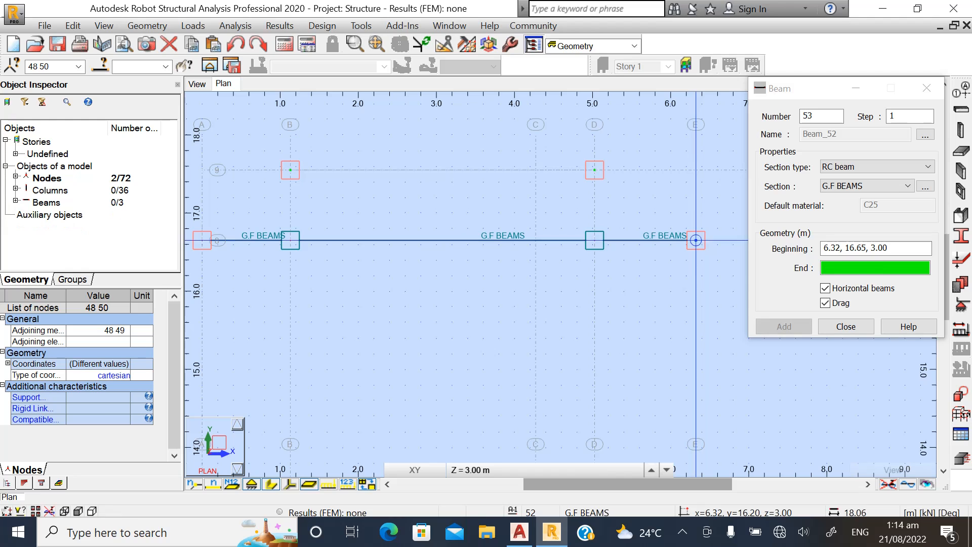
{"action": "left_click", "coordinate": [826, 303]}
Draw a G.F BEAMS beam on axis 7 from column A to column B.
{"action": "scroll", "coordinate": [560, 212], "scroll_direction": "down", "scroll_amount": 2}
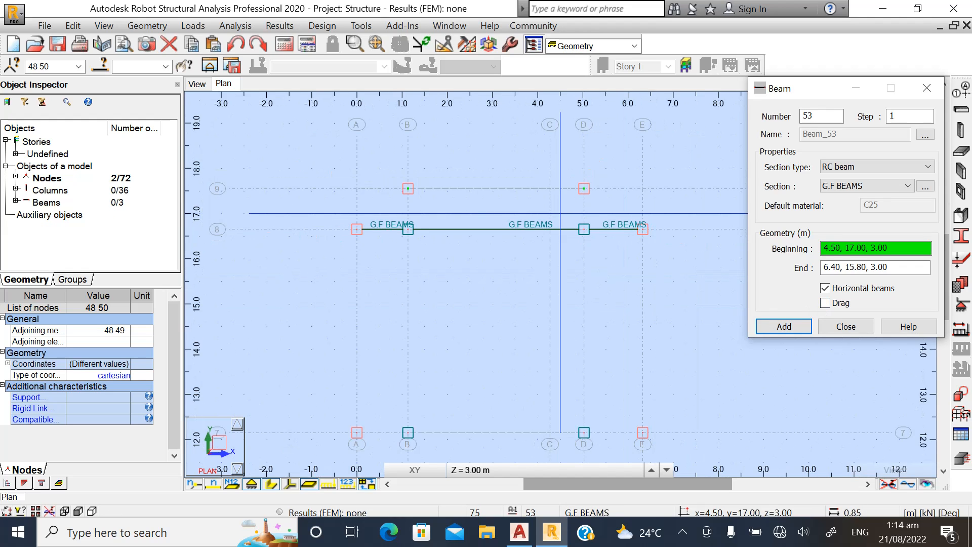
{"action": "scroll", "coordinate": [560, 214], "scroll_direction": "down", "scroll_amount": 1}
{"action": "scroll", "coordinate": [398, 401], "scroll_direction": "up", "scroll_amount": 2}
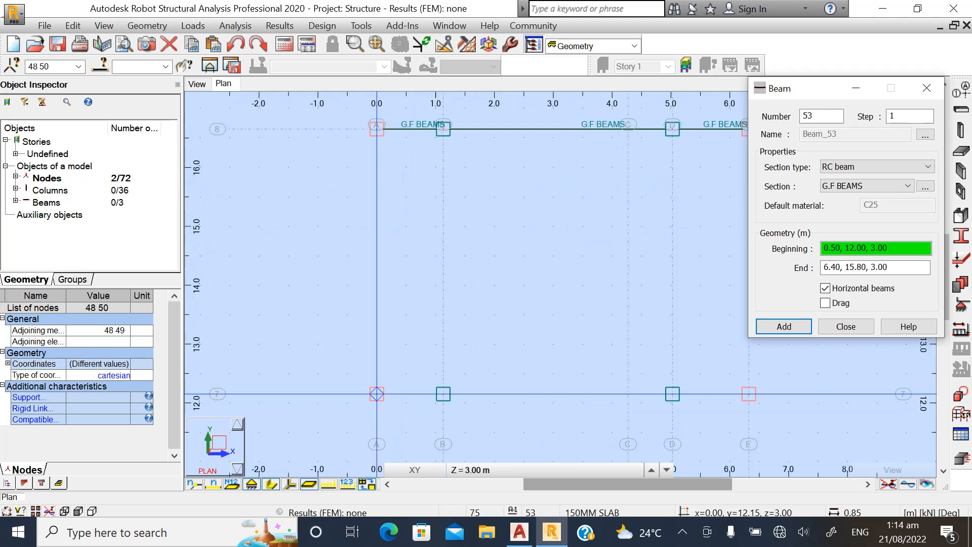
{"action": "scroll", "coordinate": [377, 394], "scroll_direction": "up", "scroll_amount": 1}
{"action": "left_click", "coordinate": [374, 391]}
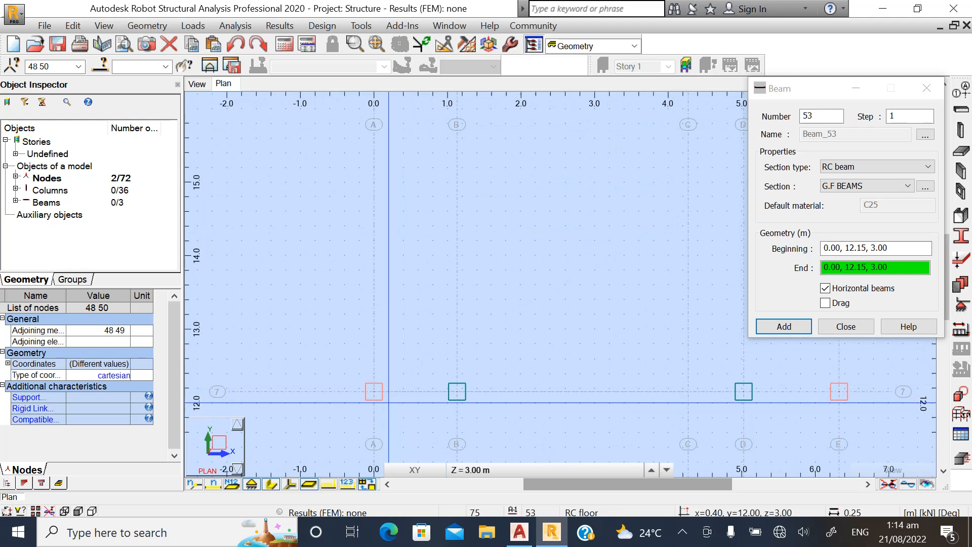
{"action": "left_click", "coordinate": [457, 392]}
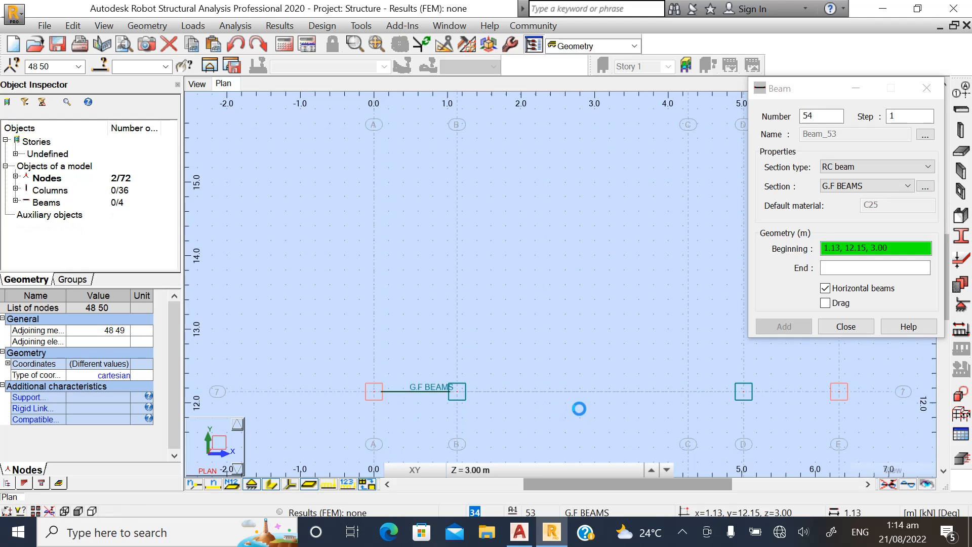
Complete the axis 7 beam line with G.F BEAMS beams between columns D and B and between E and D.
{"action": "left_click", "coordinate": [744, 391]}
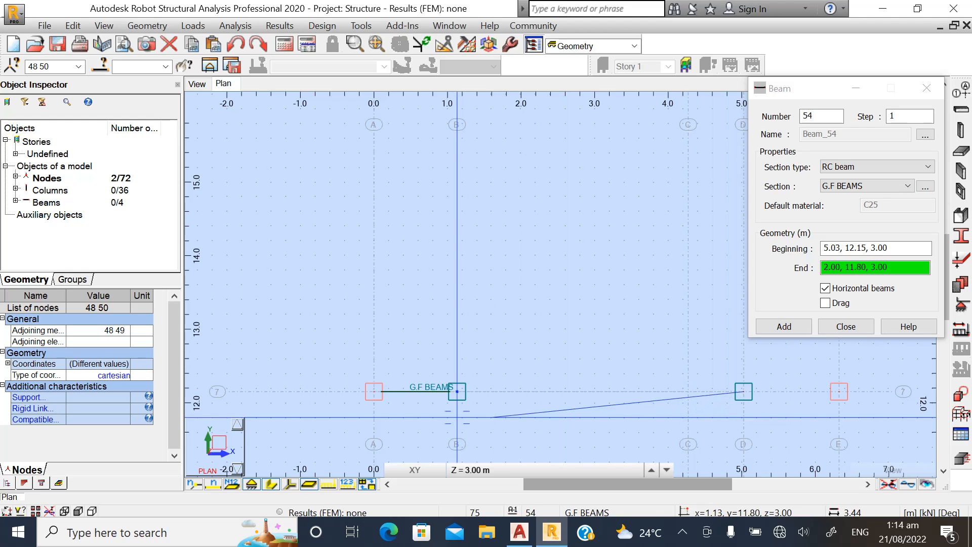
{"action": "scroll", "coordinate": [458, 418], "scroll_direction": "up", "scroll_amount": 1}
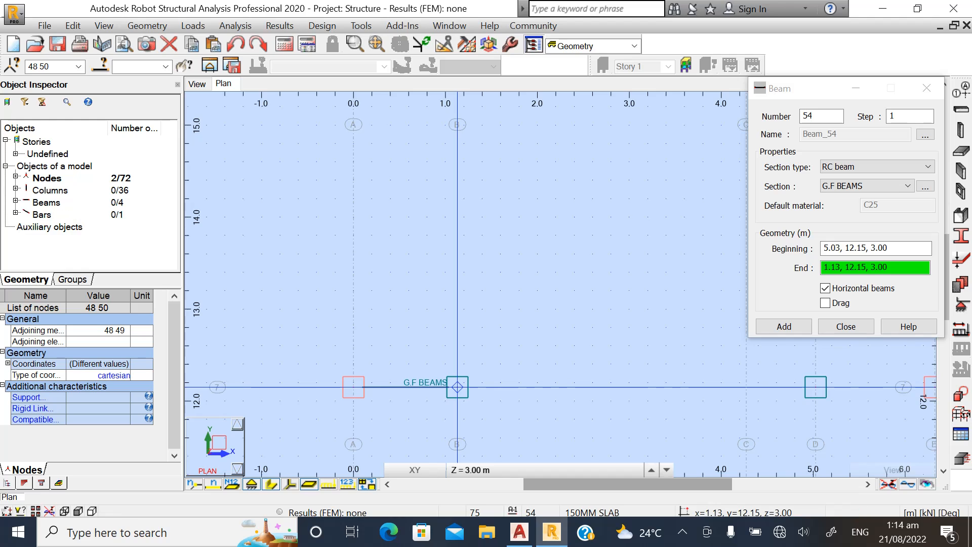
{"action": "left_click", "coordinate": [458, 388]}
{"action": "scroll", "coordinate": [447, 328], "scroll_direction": "down", "scroll_amount": 1}
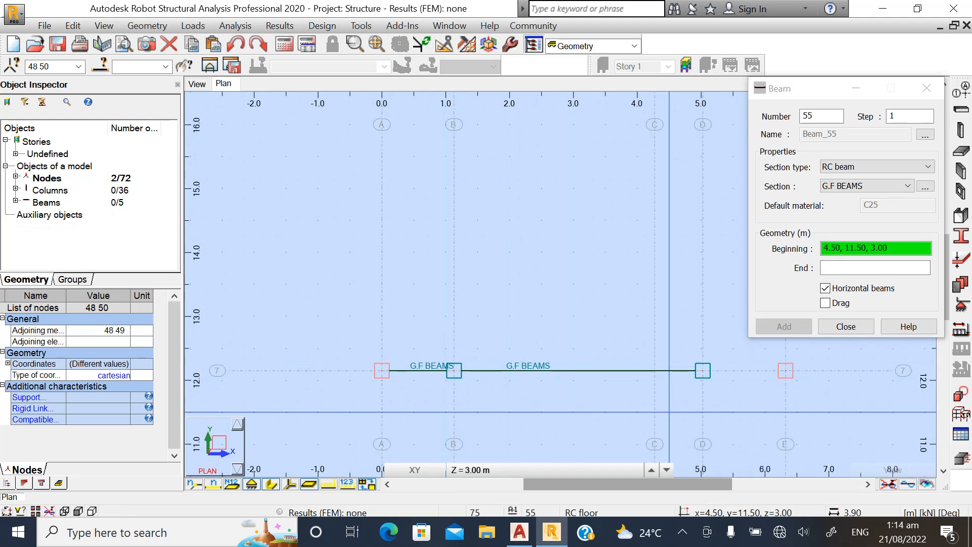
{"action": "scroll", "coordinate": [805, 392], "scroll_direction": "up", "scroll_amount": 1}
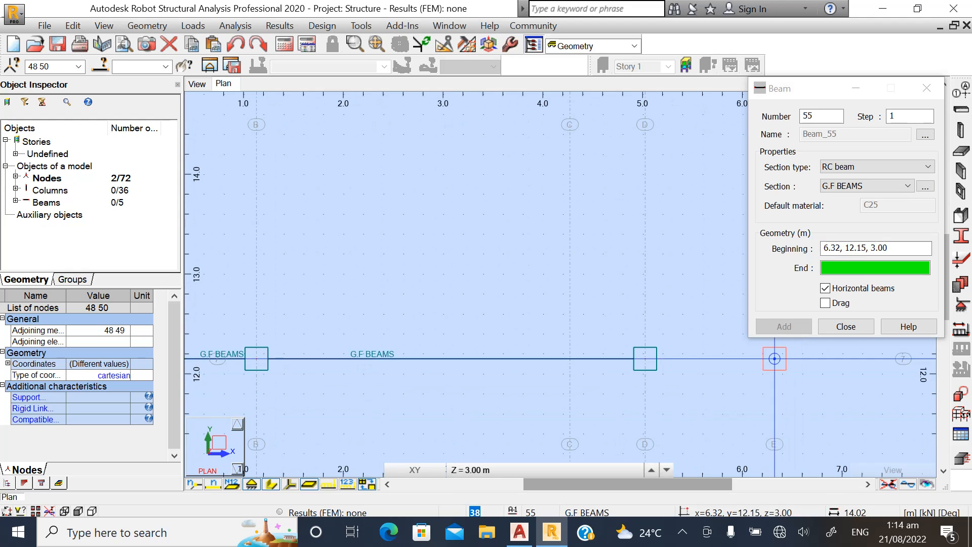
{"action": "left_click", "coordinate": [646, 359]}
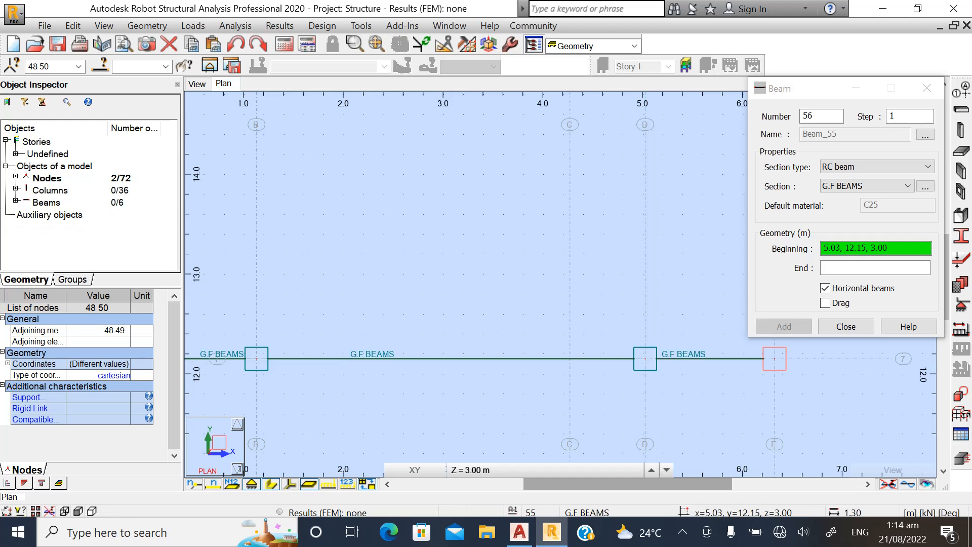
Draw G.F BEAMS beams along axis 6 from A through B and D to E, with Drag enabled for chaining.
{"action": "scroll", "coordinate": [534, 224], "scroll_direction": "down", "scroll_amount": 1}
{"action": "scroll", "coordinate": [533, 252], "scroll_direction": "down", "scroll_amount": 1}
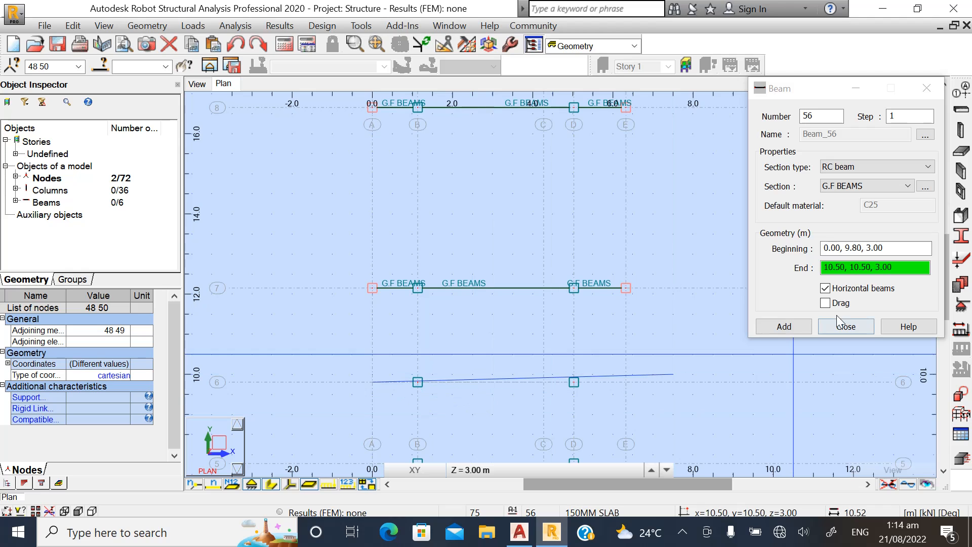
{"action": "left_click", "coordinate": [825, 302]}
{"action": "scroll", "coordinate": [552, 434], "scroll_direction": "up", "scroll_amount": 3}
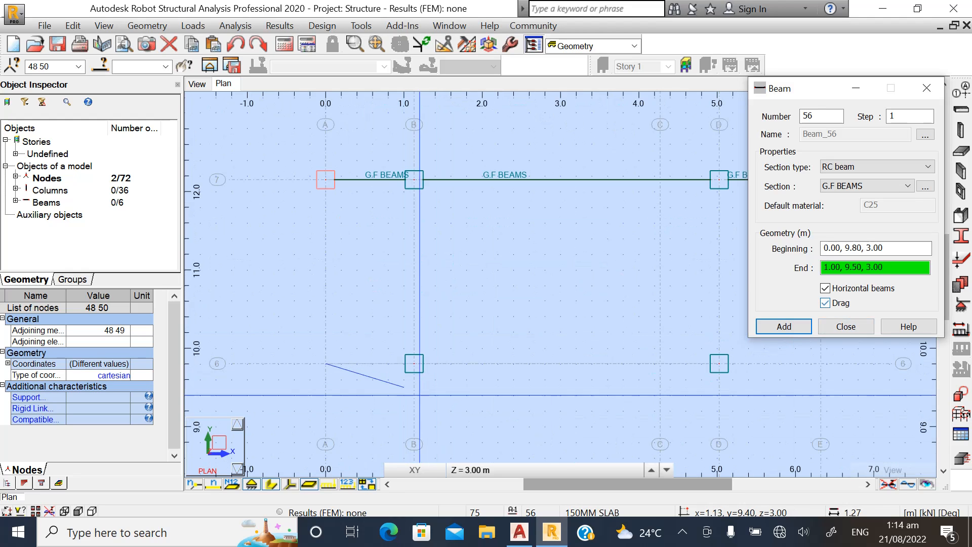
{"action": "left_click", "coordinate": [414, 363]}
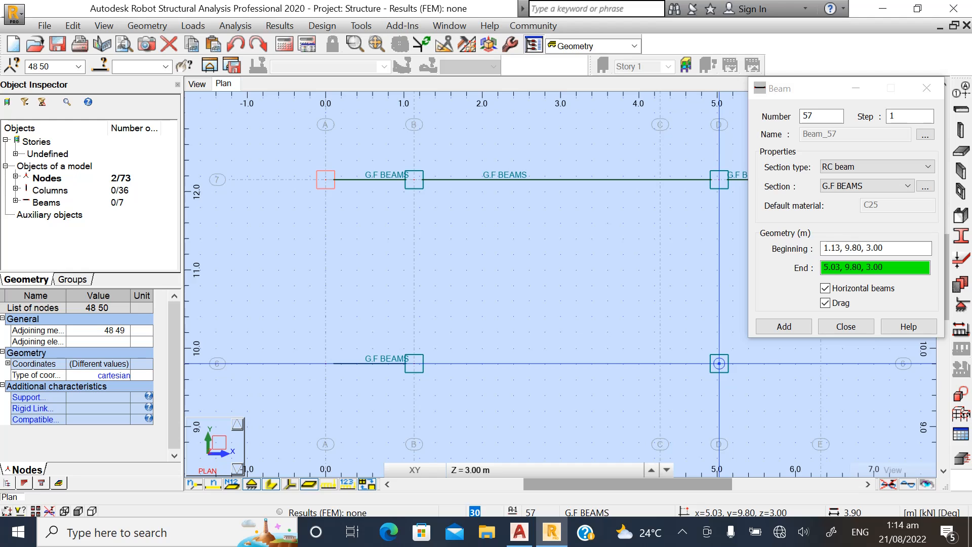
{"action": "scroll", "coordinate": [633, 405], "scroll_direction": "down", "scroll_amount": 3}
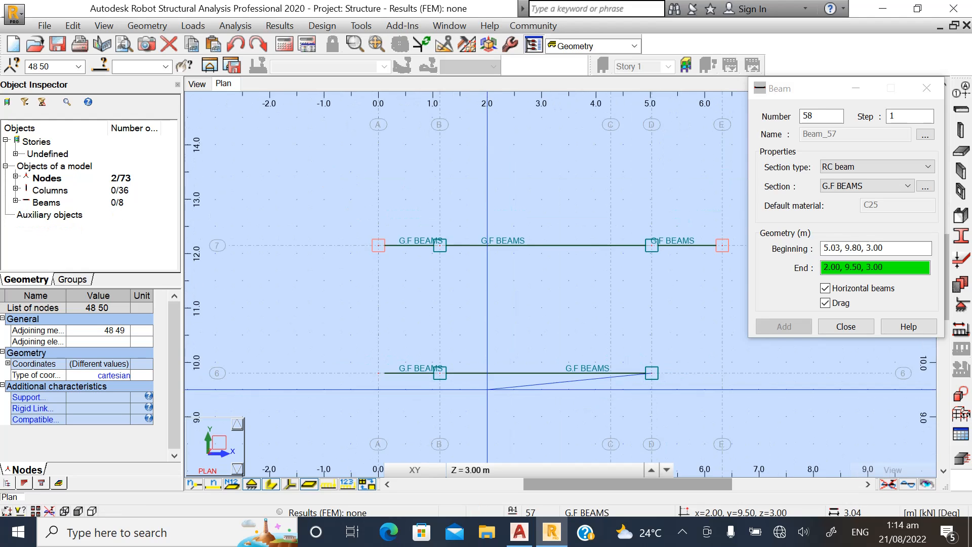
{"action": "left_click", "coordinate": [687, 368]}
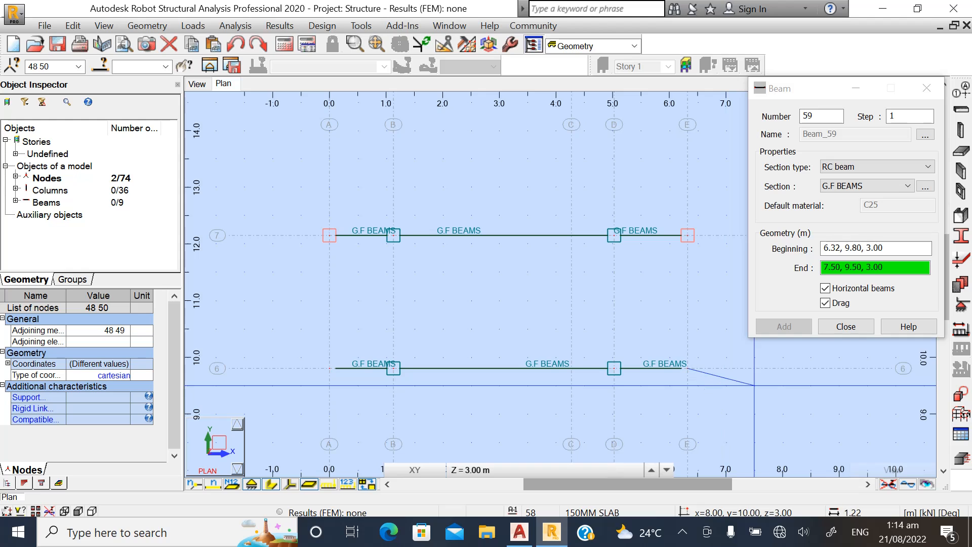
Disable Drag and draw a G.F BEAMS beam on axis 5 from A to B.
{"action": "left_click", "coordinate": [826, 304]}
{"action": "scroll", "coordinate": [466, 288], "scroll_direction": "down", "scroll_amount": 2}
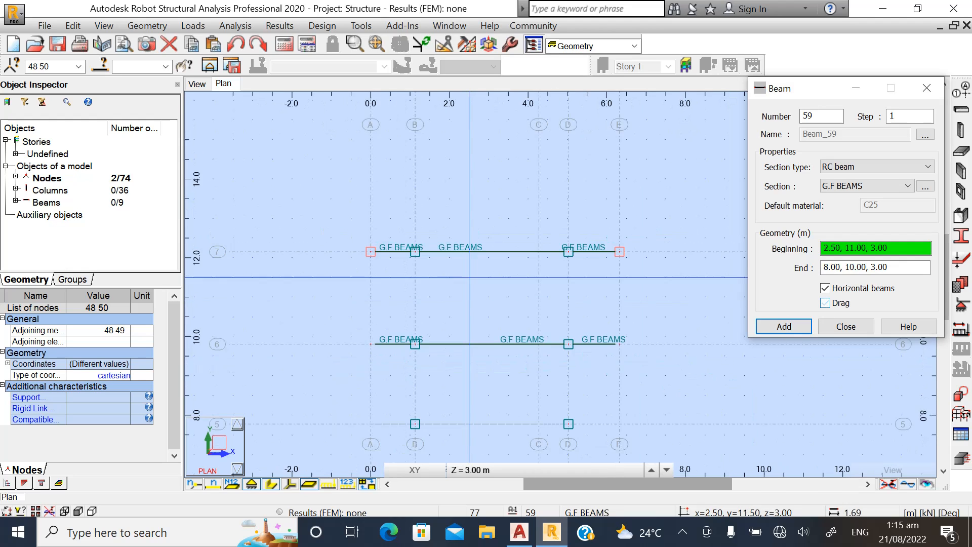
{"action": "scroll", "coordinate": [469, 277], "scroll_direction": "up", "scroll_amount": 3}
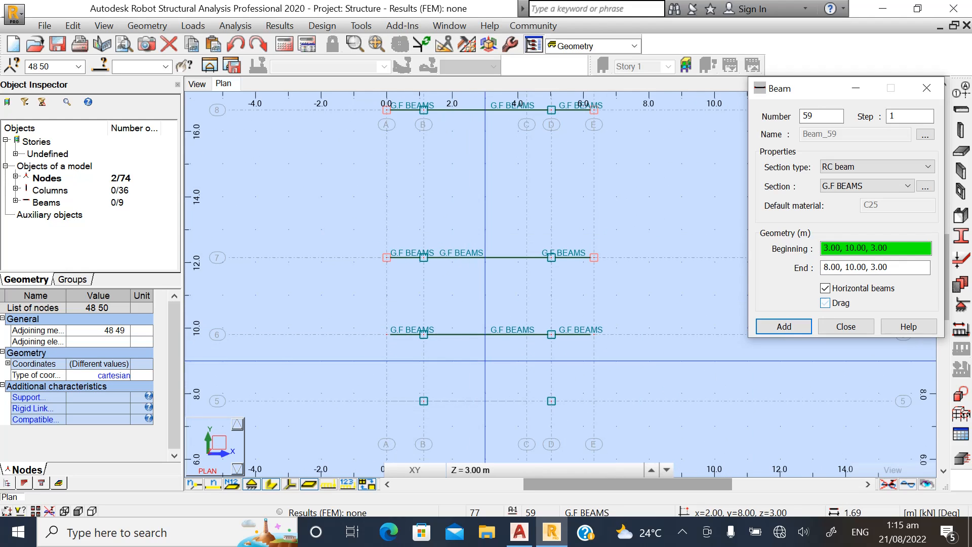
{"action": "left_click", "coordinate": [388, 387]}
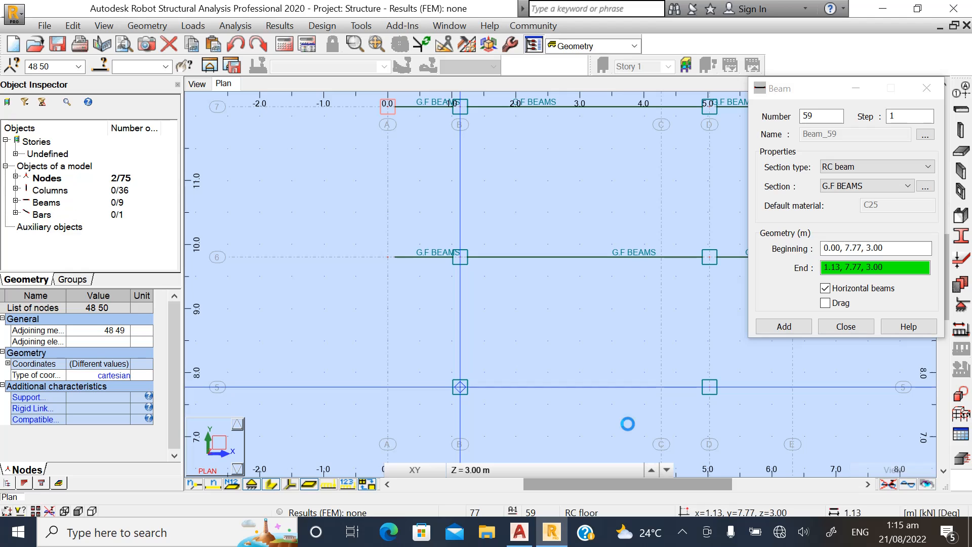
Complete the axis 5 beam line with chained G.F BEAMS beams from B to D and D to E, using Drag only for this chain.
{"action": "left_click", "coordinate": [825, 303]}
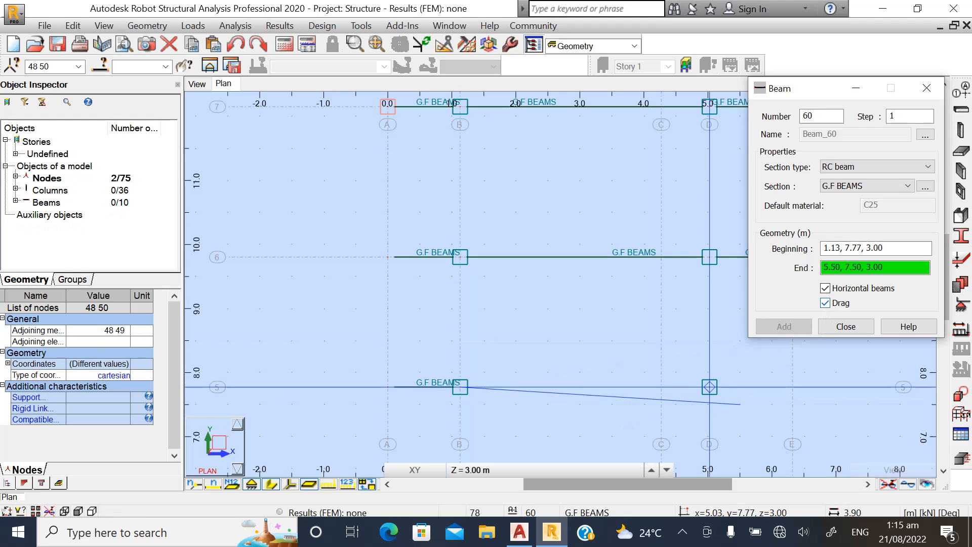
{"action": "left_click", "coordinate": [710, 387]}
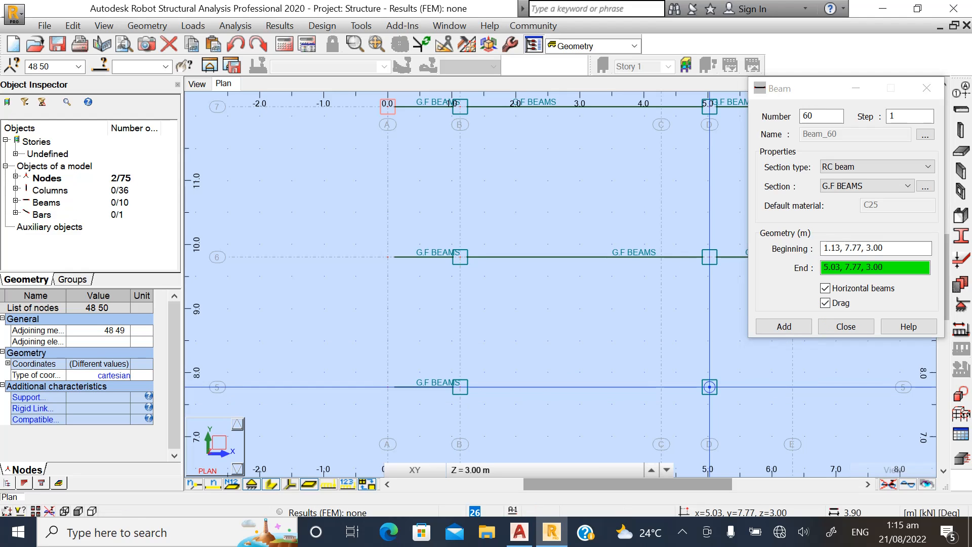
{"action": "scroll", "coordinate": [497, 366], "scroll_direction": "down", "scroll_amount": 2}
{"action": "scroll", "coordinate": [709, 405], "scroll_direction": "up", "scroll_amount": 2}
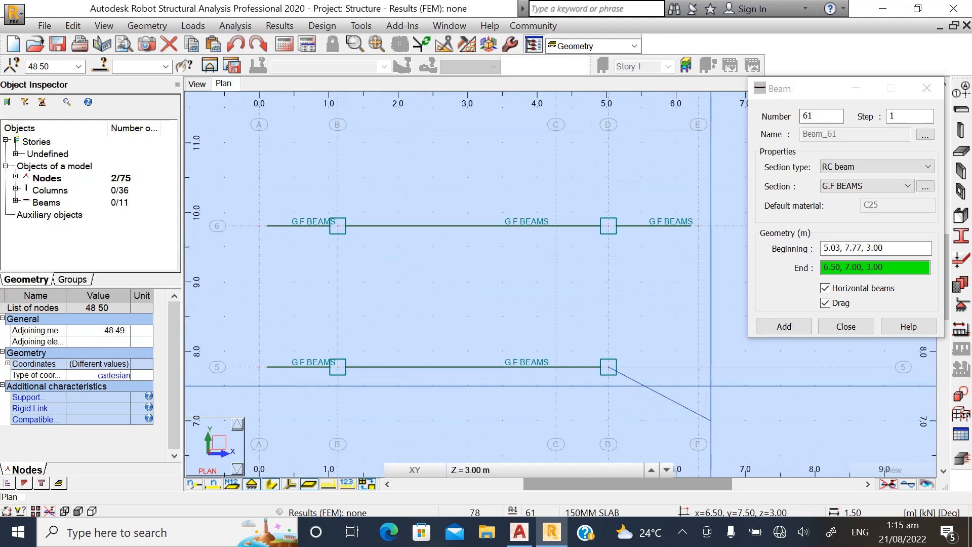
{"action": "left_click", "coordinate": [699, 367]}
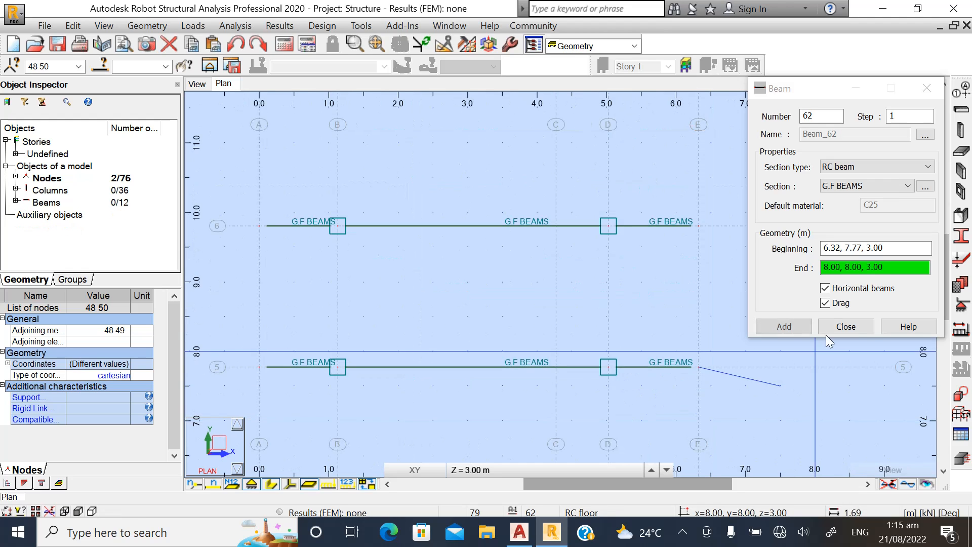
{"action": "left_click", "coordinate": [825, 303]}
Draw a G.F BEAMS beam on axis 4 from column A to column B, with Drag enabled for chaining.
{"action": "scroll", "coordinate": [529, 307], "scroll_direction": "down", "scroll_amount": 3}
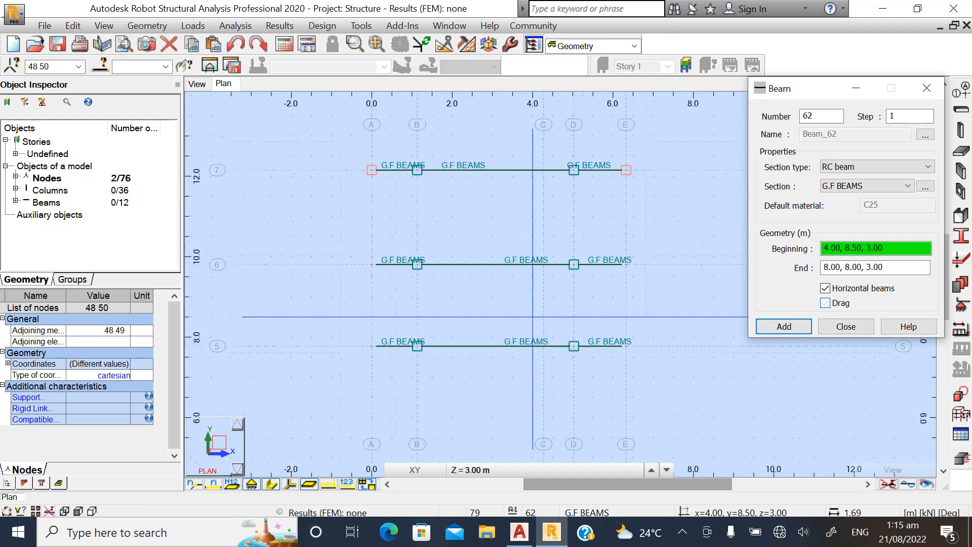
{"action": "scroll", "coordinate": [531, 300], "scroll_direction": "down", "scroll_amount": 3}
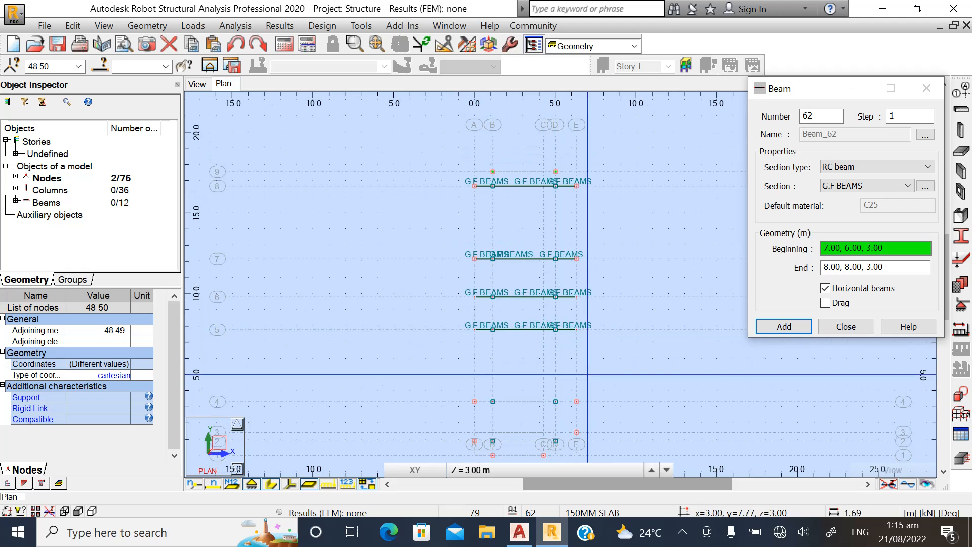
{"action": "scroll", "coordinate": [474, 432], "scroll_direction": "up", "scroll_amount": 5}
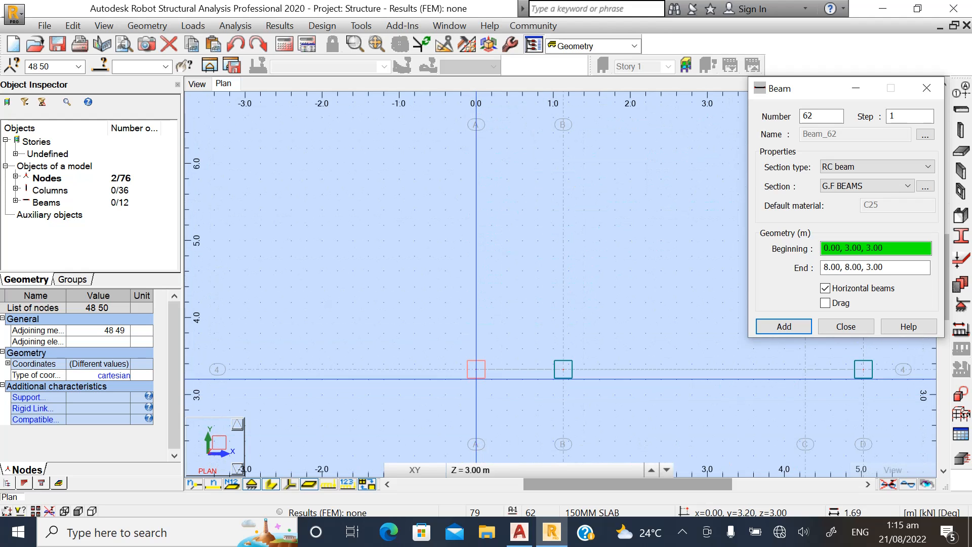
{"action": "left_click", "coordinate": [476, 369]}
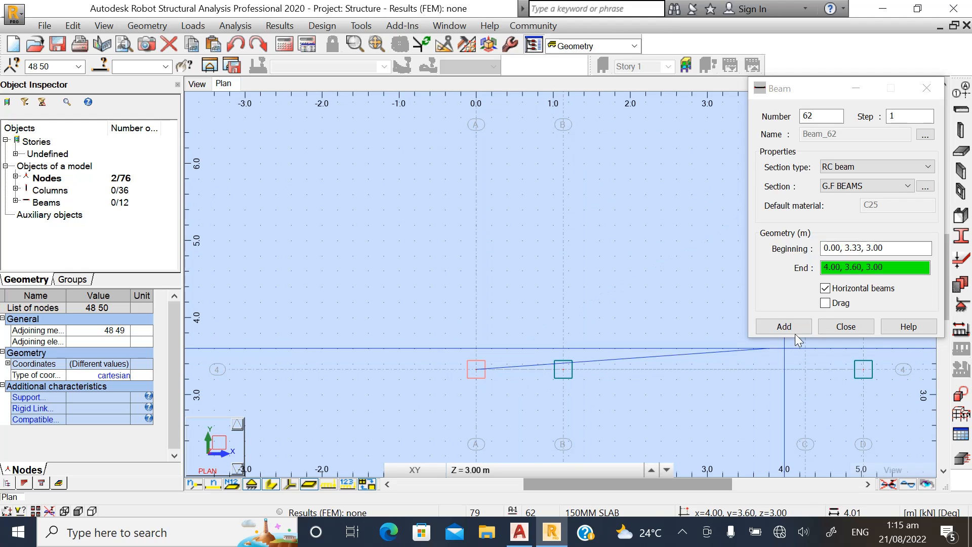
{"action": "left_click", "coordinate": [825, 303]}
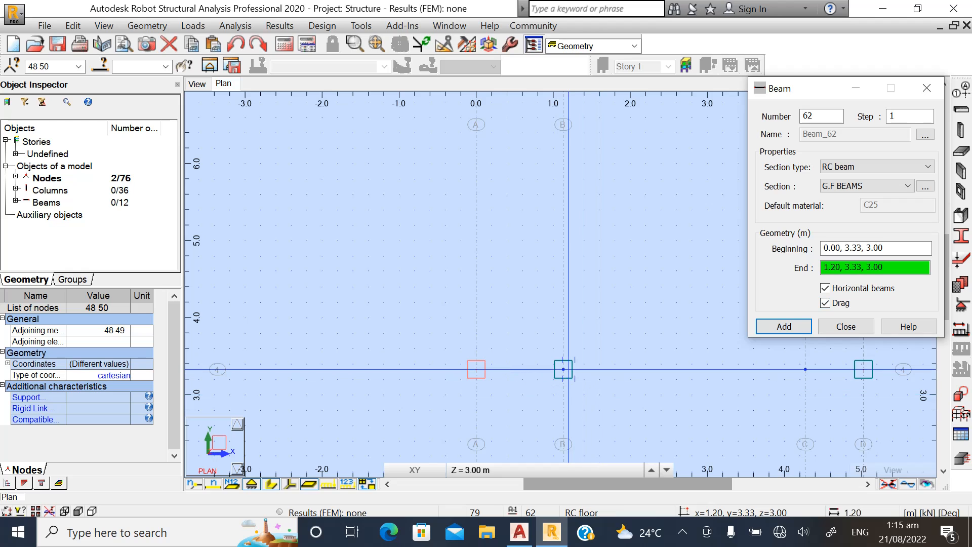
{"action": "left_click", "coordinate": [563, 370]}
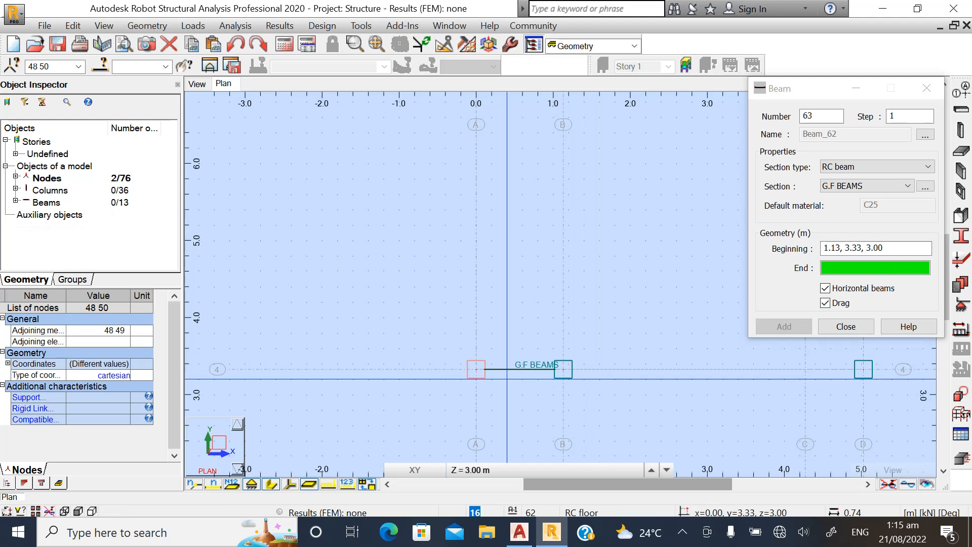
Continue the axis 4 chain with G.F BEAMS beams from B to D and D to E, and disable Drag.
{"action": "scroll", "coordinate": [440, 360], "scroll_direction": "down", "scroll_amount": 4}
{"action": "scroll", "coordinate": [689, 375], "scroll_direction": "up", "scroll_amount": 4}
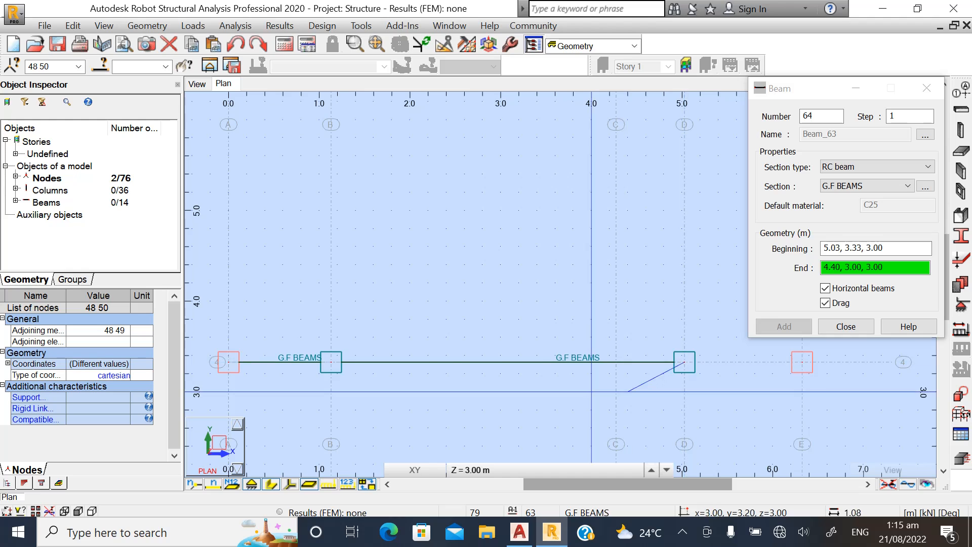
{"action": "scroll", "coordinate": [442, 370], "scroll_direction": "down", "scroll_amount": 2}
{"action": "scroll", "coordinate": [673, 385], "scroll_direction": "up", "scroll_amount": 2}
{"action": "left_click", "coordinate": [702, 357]}
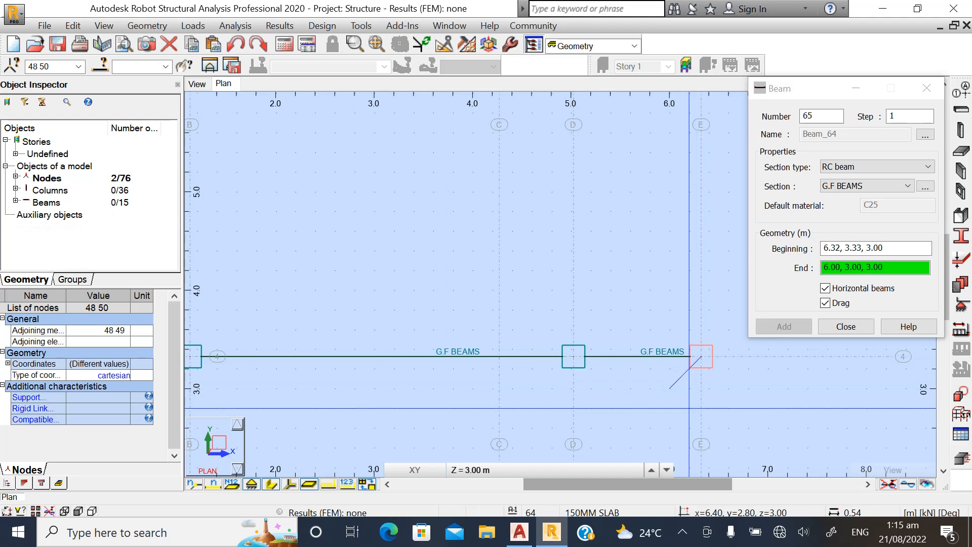
{"action": "left_click", "coordinate": [826, 302]}
Draw a G.F BEAMS beam on axis 2 from column A to column B.
{"action": "scroll", "coordinate": [524, 297], "scroll_direction": "down", "scroll_amount": 2}
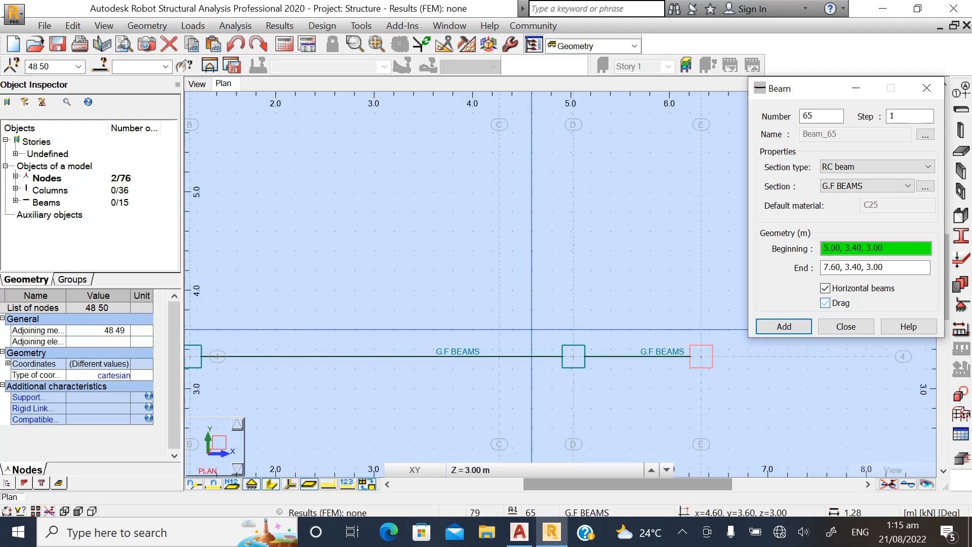
{"action": "scroll", "coordinate": [524, 296], "scroll_direction": "down", "scroll_amount": 2}
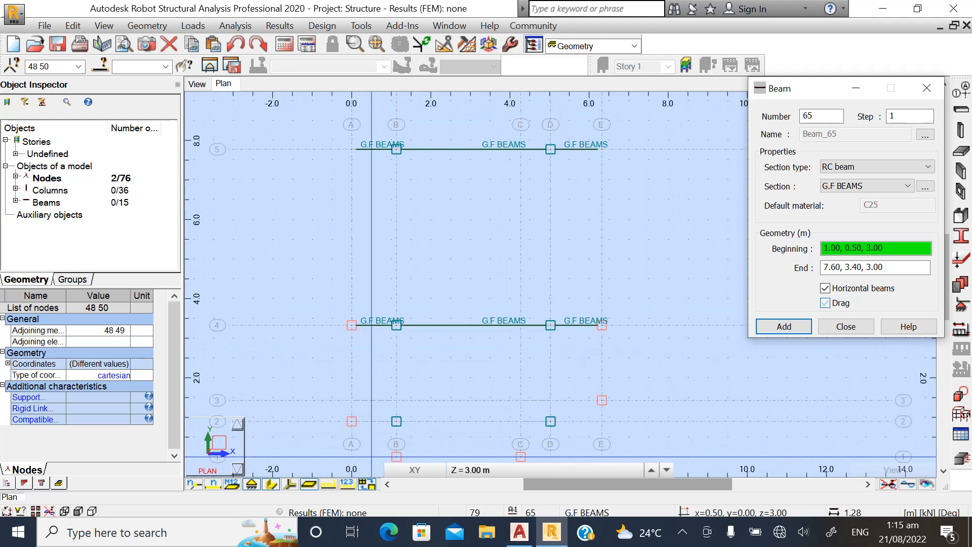
{"action": "scroll", "coordinate": [516, 303], "scroll_direction": "down", "scroll_amount": 3}
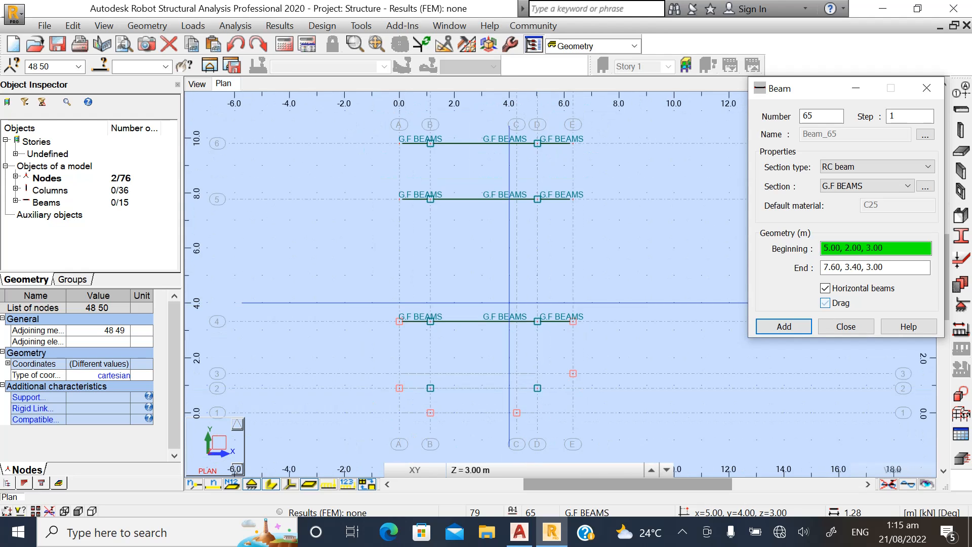
{"action": "scroll", "coordinate": [435, 384], "scroll_direction": "up", "scroll_amount": 6}
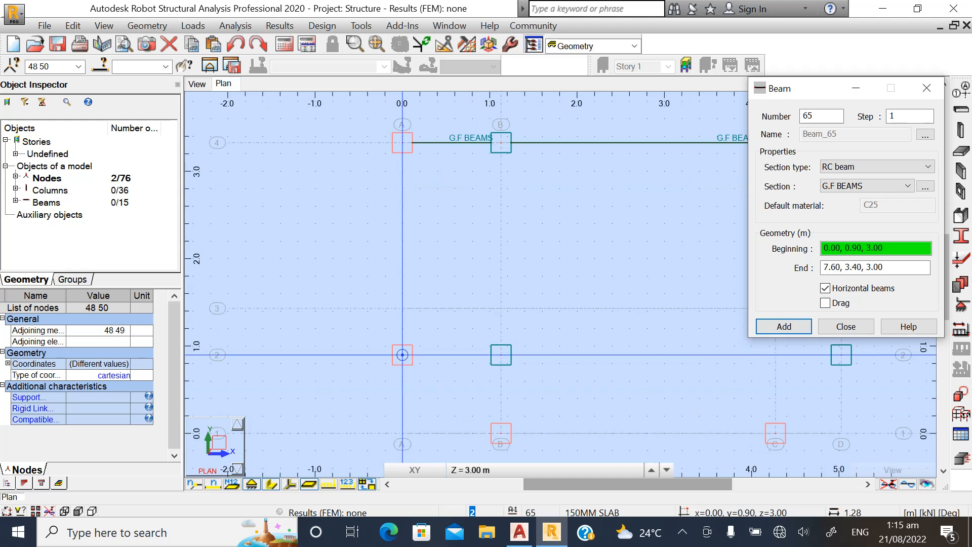
{"action": "left_click", "coordinate": [402, 355]}
{"action": "scroll", "coordinate": [557, 390], "scroll_direction": "down", "scroll_amount": 3}
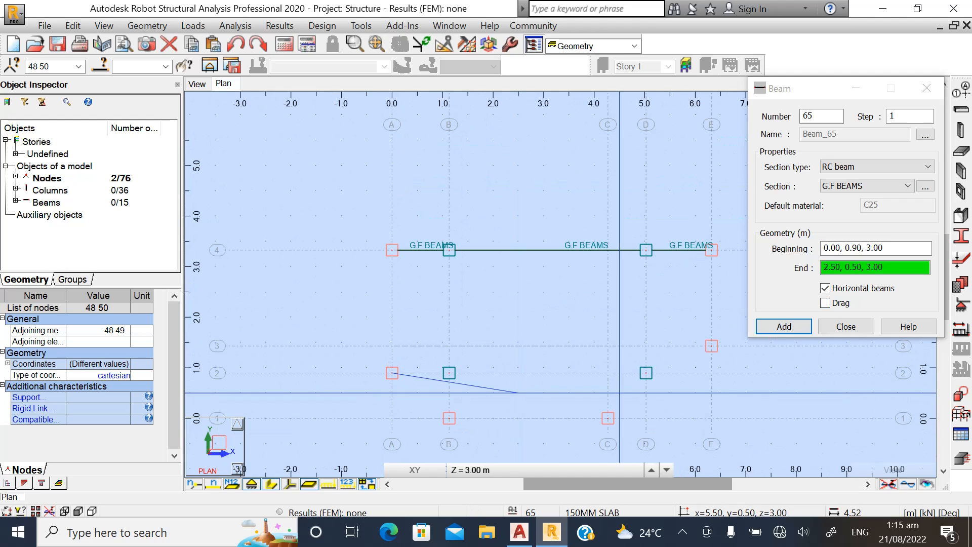
{"action": "left_click", "coordinate": [388, 367]}
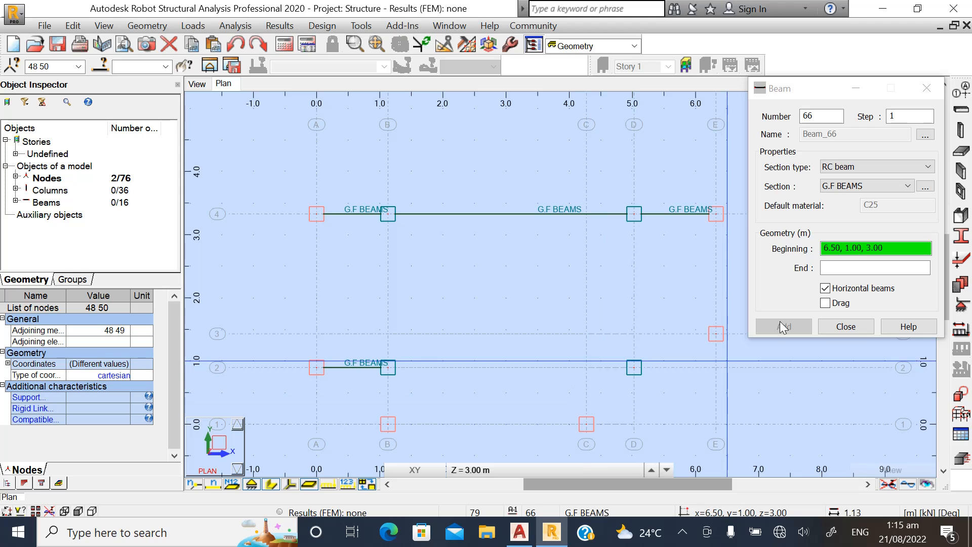
Extend the axis 2 beam line with chained G.F BEAMS beams from B to D and D to grid line E, using Drag only for this chain.
{"action": "left_click", "coordinate": [825, 304]}
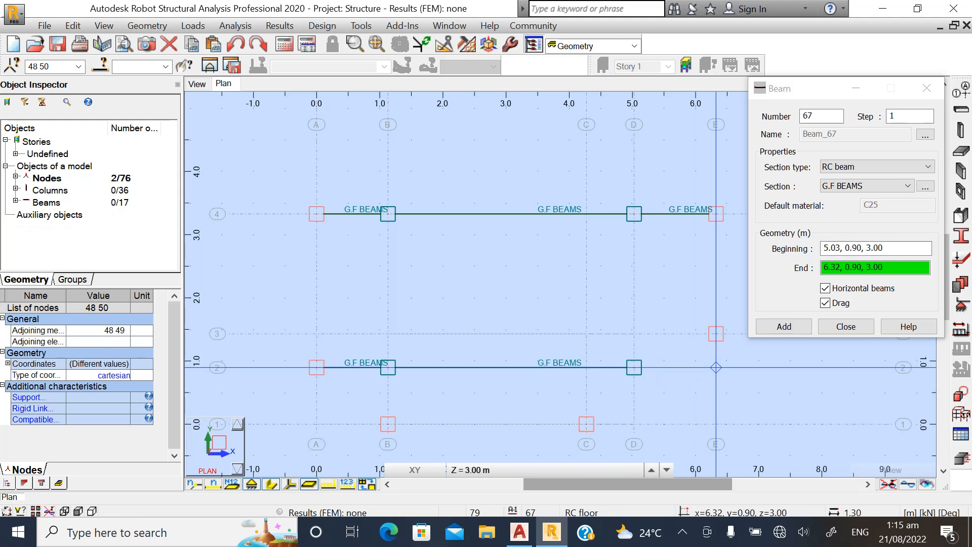
{"action": "left_click", "coordinate": [716, 367]}
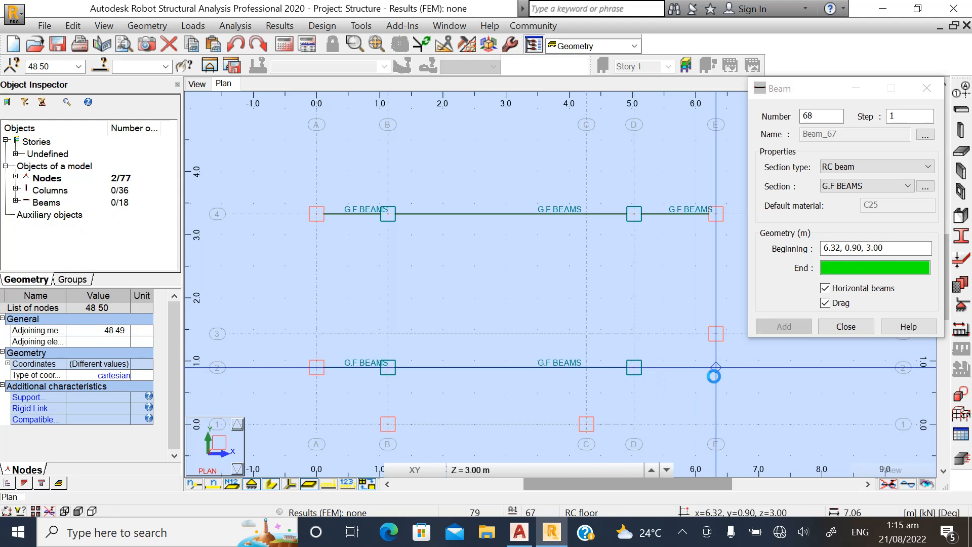
{"action": "left_click", "coordinate": [824, 304]}
Draw a G.F BEAMS beam on axis 1 from grid line A to column B.
{"action": "scroll", "coordinate": [538, 291], "scroll_direction": "down", "scroll_amount": 1}
{"action": "scroll", "coordinate": [368, 409], "scroll_direction": "up", "scroll_amount": 2}
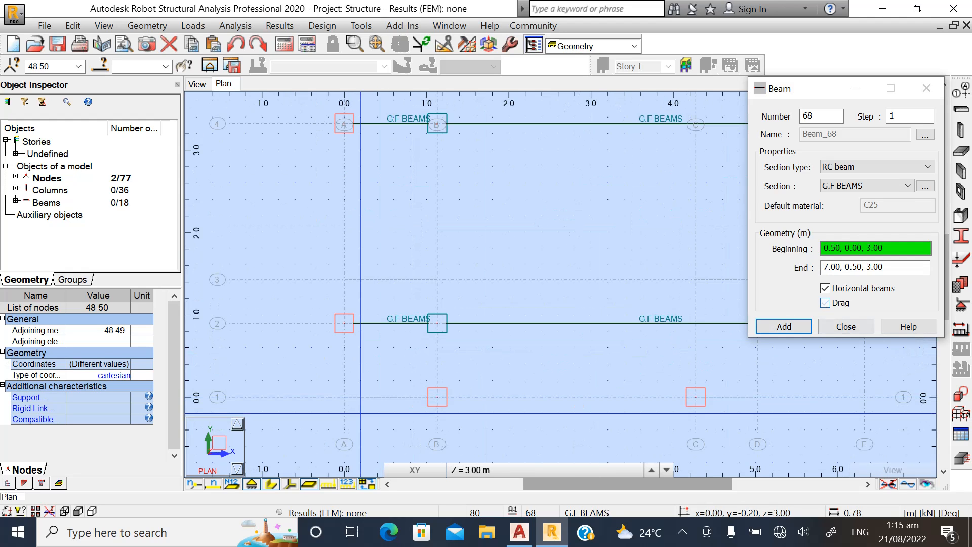
{"action": "left_click", "coordinate": [344, 397]}
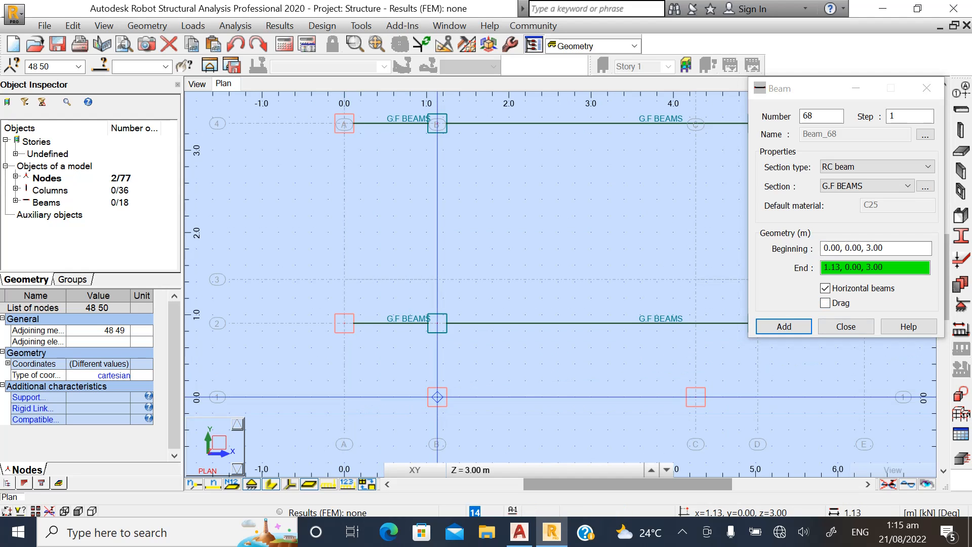
{"action": "left_click", "coordinate": [437, 397]}
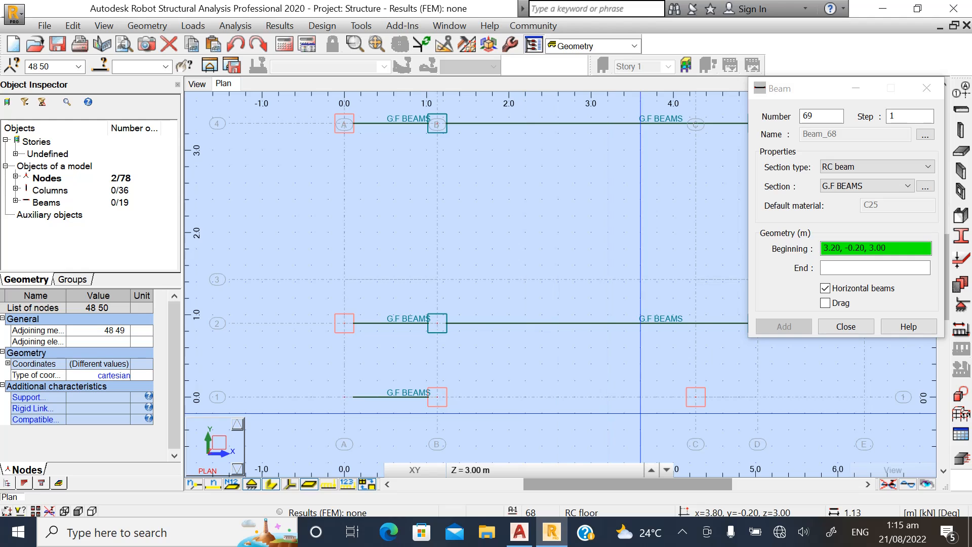
Enable Drag and draw chained G.F BEAMS beams along axis 1 from B to C and C to grid line E.
{"action": "left_click", "coordinate": [826, 303]}
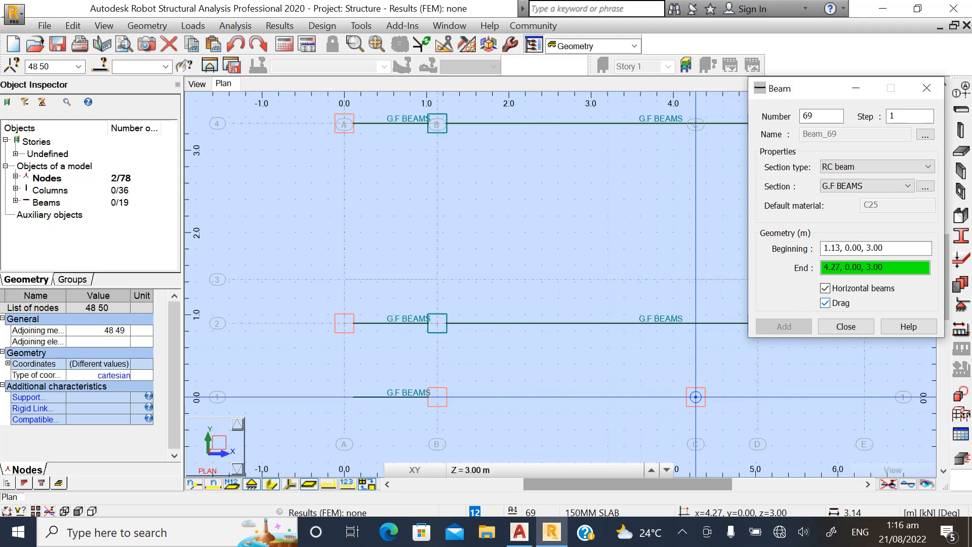
{"action": "left_click", "coordinate": [696, 397]}
{"action": "scroll", "coordinate": [720, 419], "scroll_direction": "down", "scroll_amount": 3}
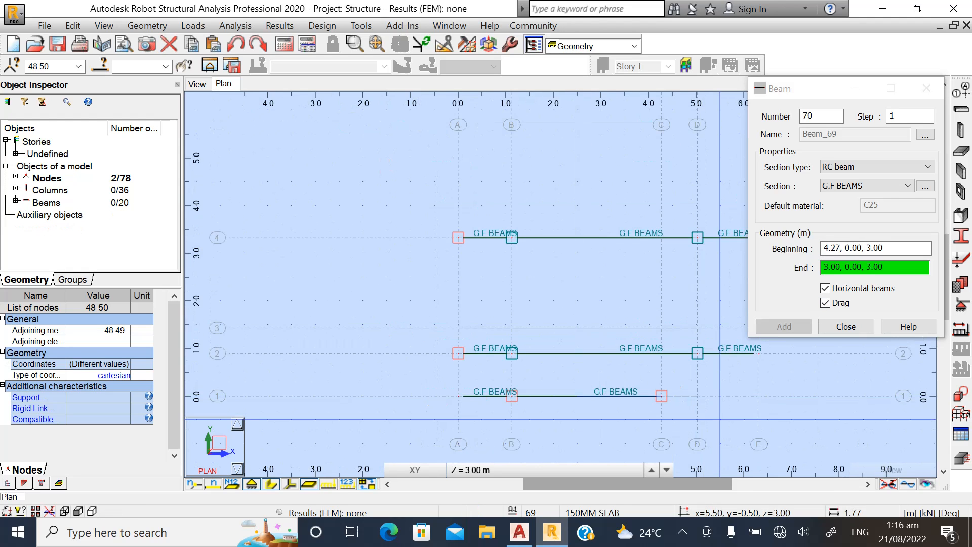
{"action": "scroll", "coordinate": [758, 400], "scroll_direction": "up", "scroll_amount": 2}
{"action": "scroll", "coordinate": [499, 408], "scroll_direction": "down", "scroll_amount": 2}
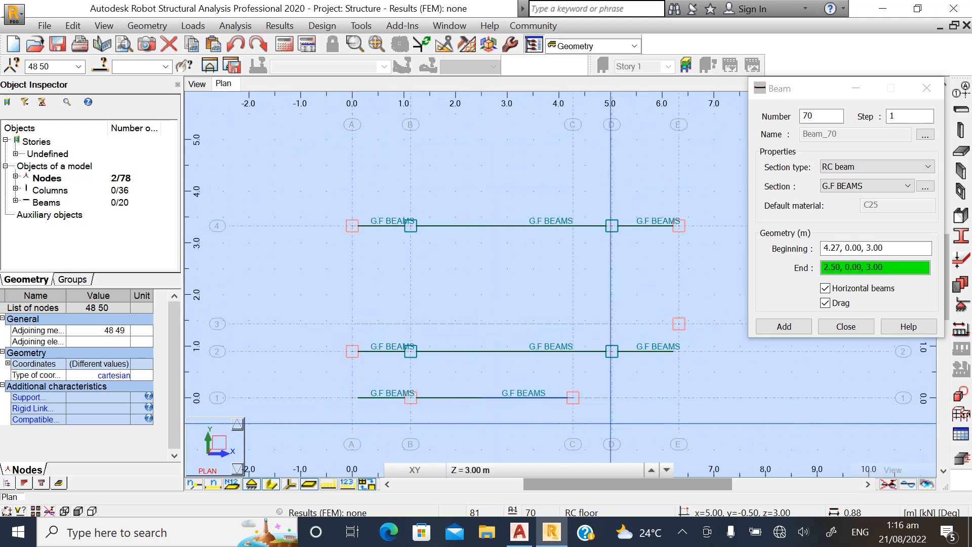
{"action": "scroll", "coordinate": [699, 416], "scroll_direction": "up", "scroll_amount": 1}
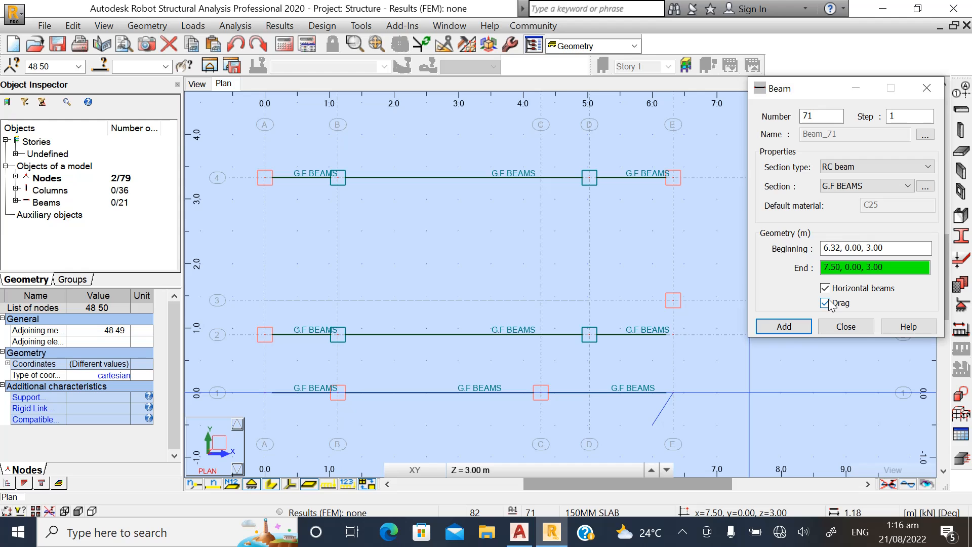
Draw a G.F BEAMS beam on axis 9 from grid line A to column B, with Drag disabled.
{"action": "scroll", "coordinate": [537, 405], "scroll_direction": "down", "scroll_amount": 7}
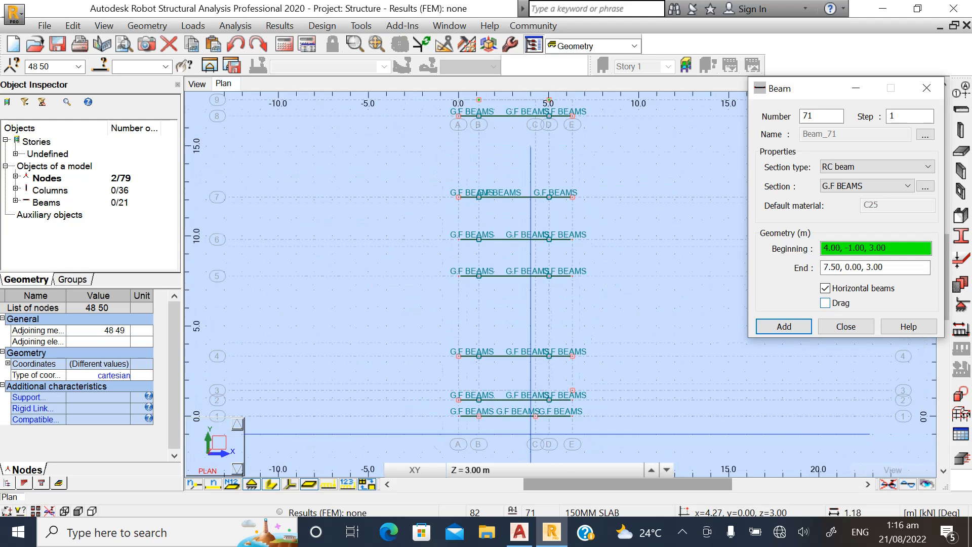
{"action": "scroll", "coordinate": [485, 233], "scroll_direction": "up", "scroll_amount": 4}
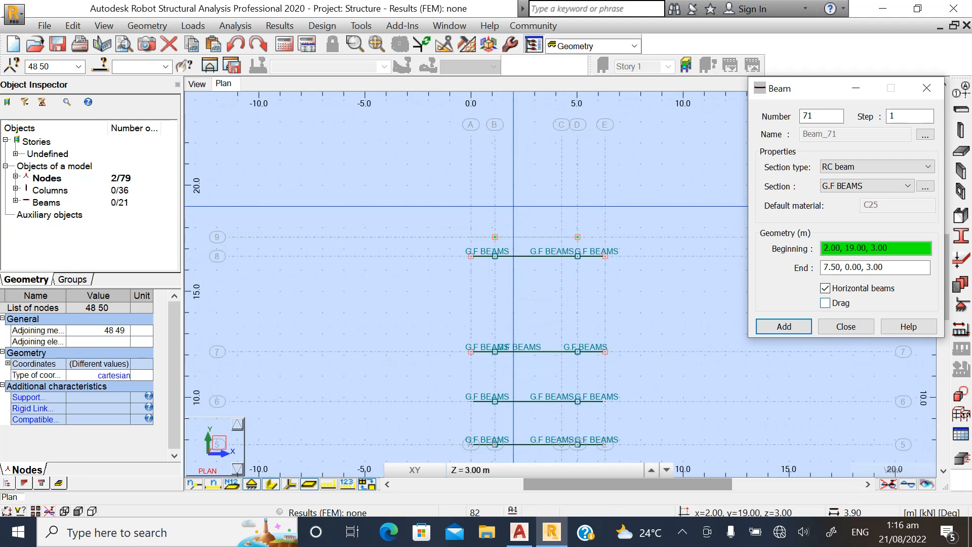
{"action": "scroll", "coordinate": [486, 232], "scroll_direction": "up", "scroll_amount": 3}
{"action": "left_click", "coordinate": [433, 253]}
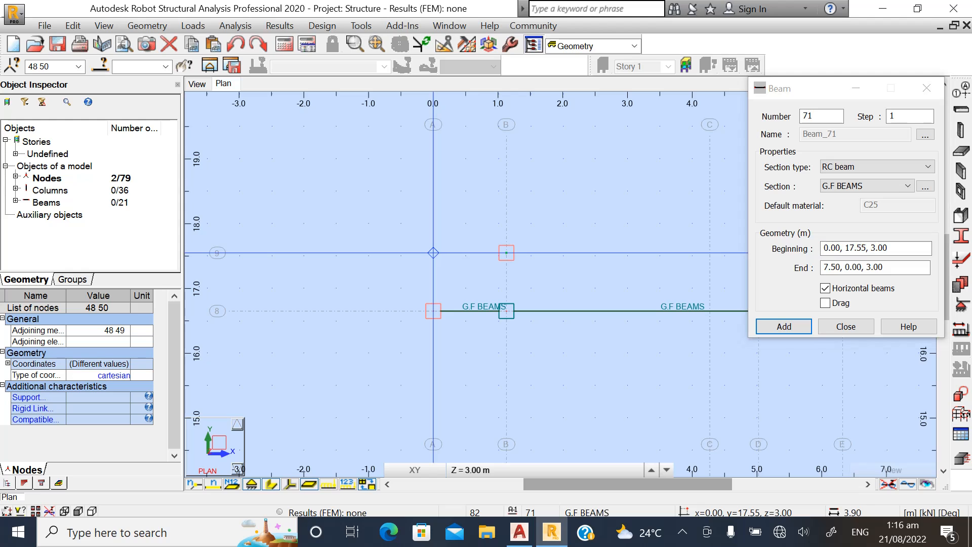
{"action": "left_click", "coordinate": [507, 253]}
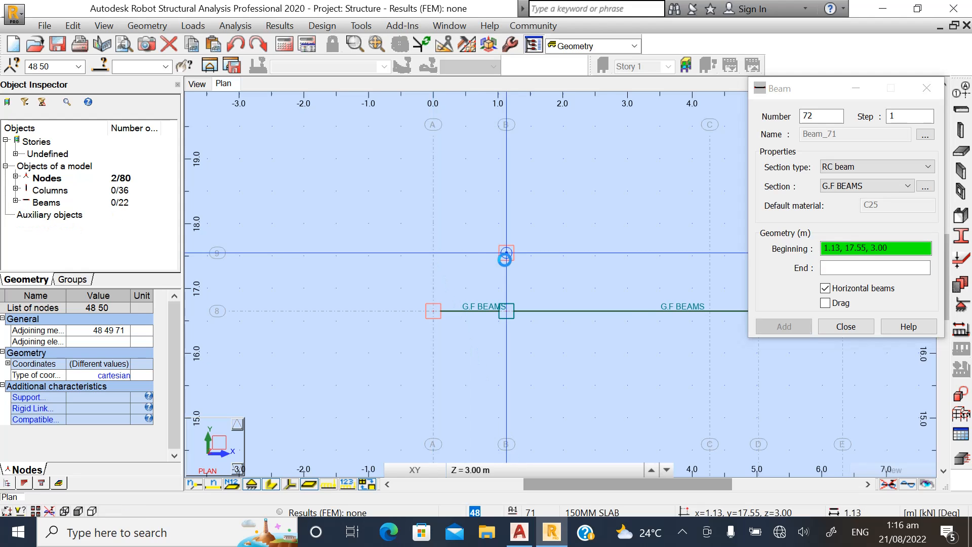
Enable Drag and draw chained G.F BEAMS beams along axis 9 from column B to D and D to grid line E.
{"action": "left_click", "coordinate": [826, 303]}
{"action": "scroll", "coordinate": [683, 298], "scroll_direction": "down", "scroll_amount": 2}
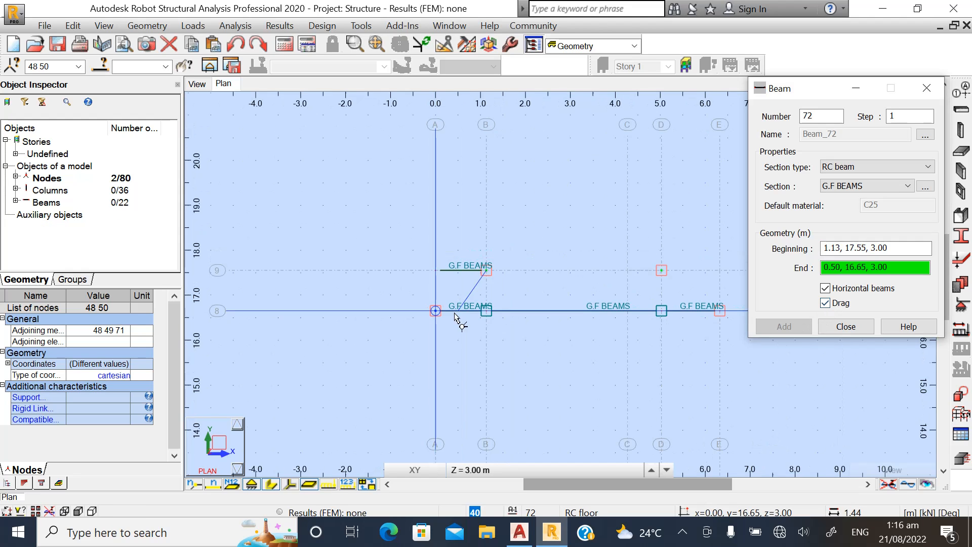
{"action": "scroll", "coordinate": [683, 298], "scroll_direction": "up", "scroll_amount": 1}
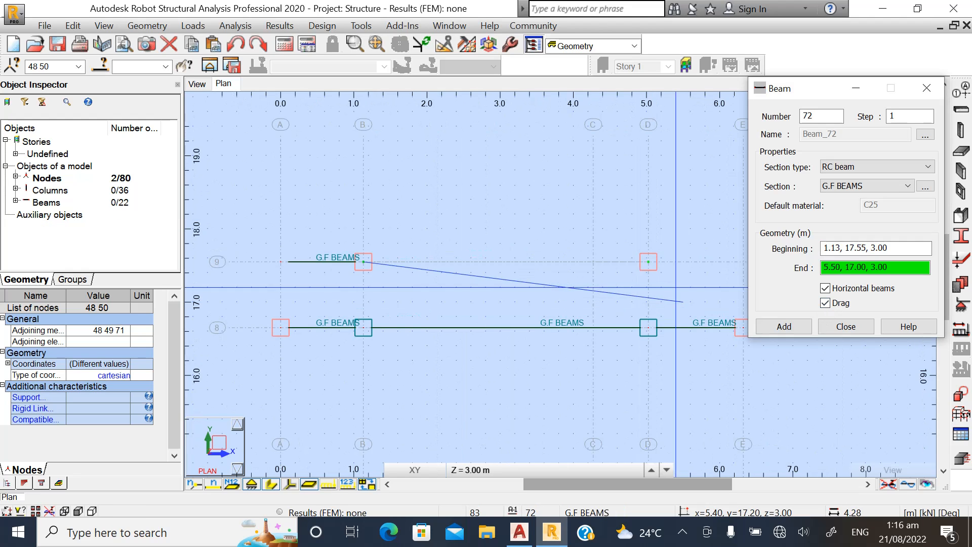
{"action": "left_click", "coordinate": [648, 262]}
{"action": "scroll", "coordinate": [572, 287], "scroll_direction": "down", "scroll_amount": 2}
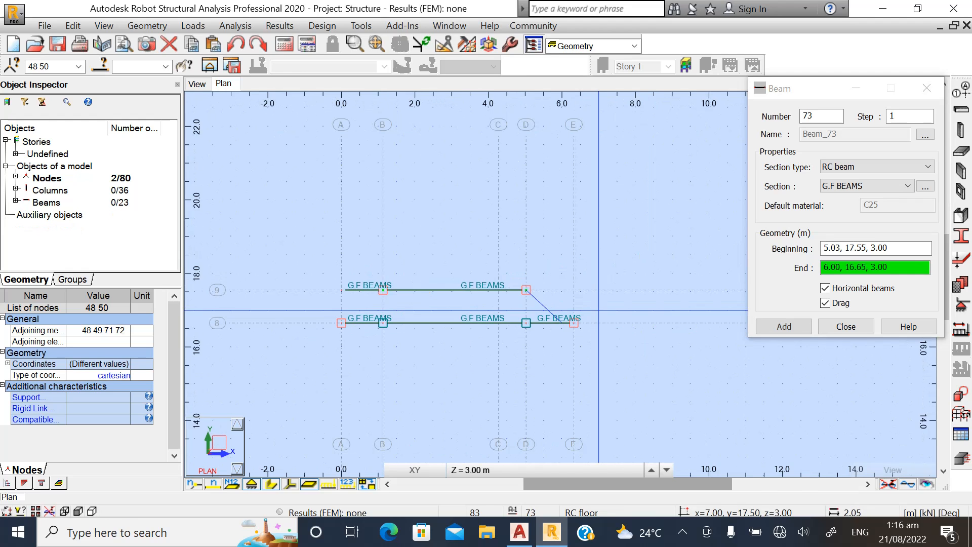
{"action": "left_click", "coordinate": [571, 288]}
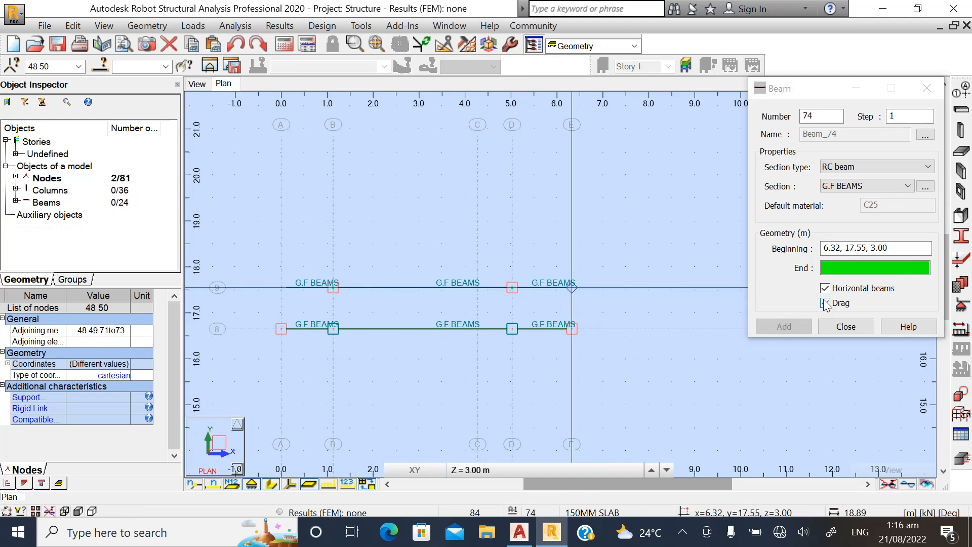
Restart the chain at the A/9 grid intersection by toggling Drag and draw a G.F BEAMS beam down axis A to the column on axis 8.
{"action": "left_click", "coordinate": [825, 303]}
{"action": "scroll", "coordinate": [603, 310], "scroll_direction": "down", "scroll_amount": 2}
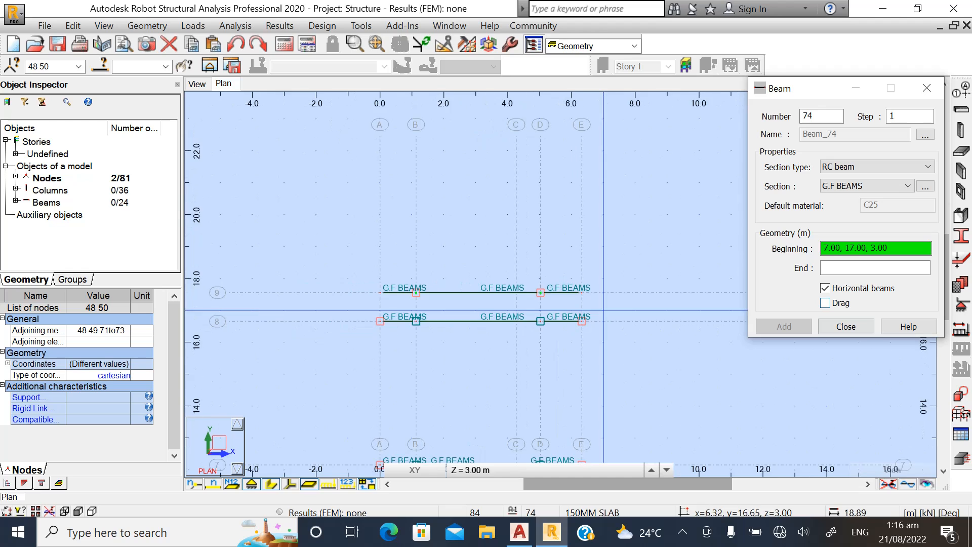
{"action": "scroll", "coordinate": [507, 299], "scroll_direction": "up", "scroll_amount": 3}
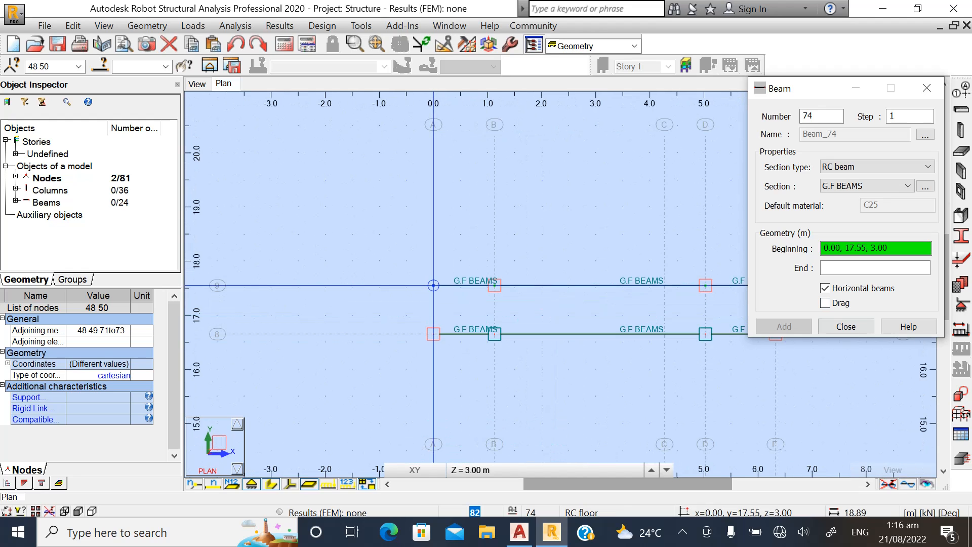
{"action": "left_click", "coordinate": [433, 285]}
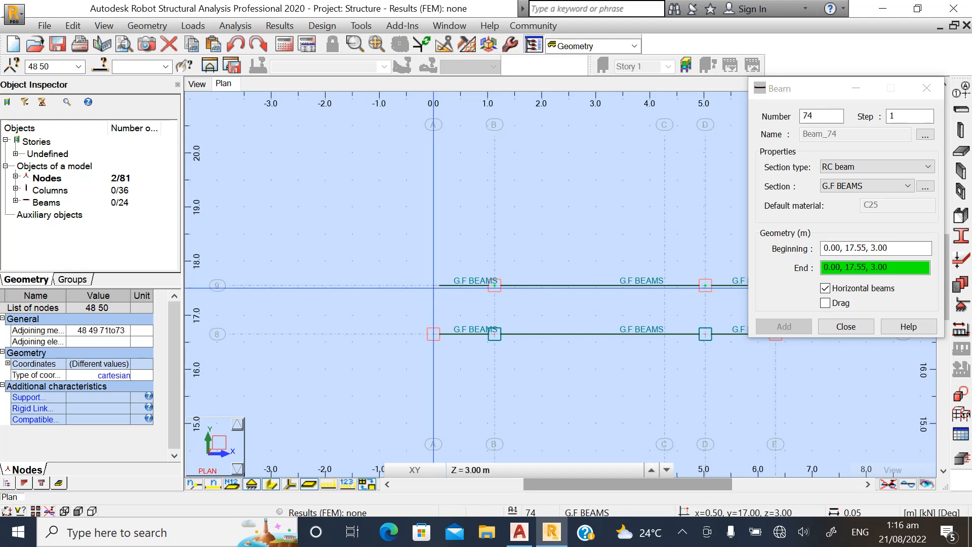
{"action": "left_click", "coordinate": [826, 303]}
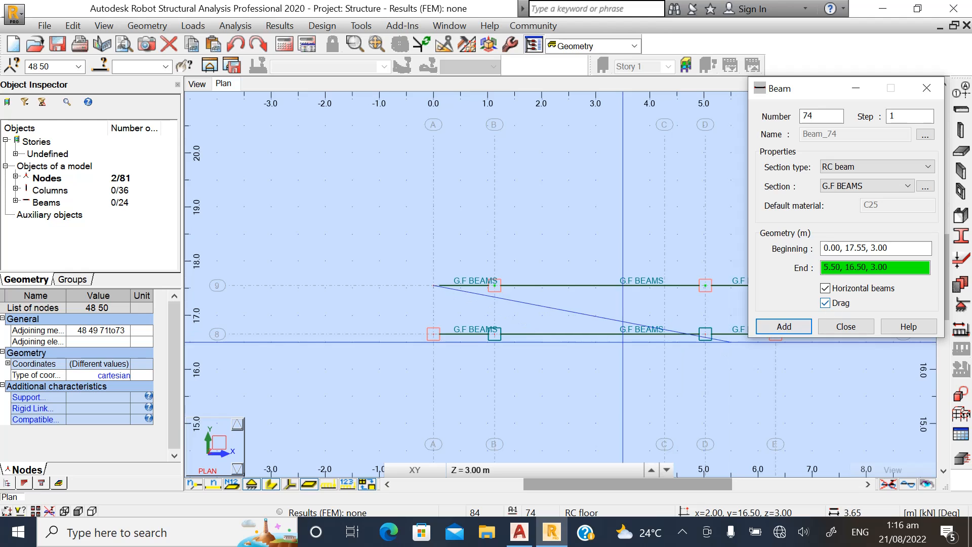
{"action": "left_click", "coordinate": [434, 333]}
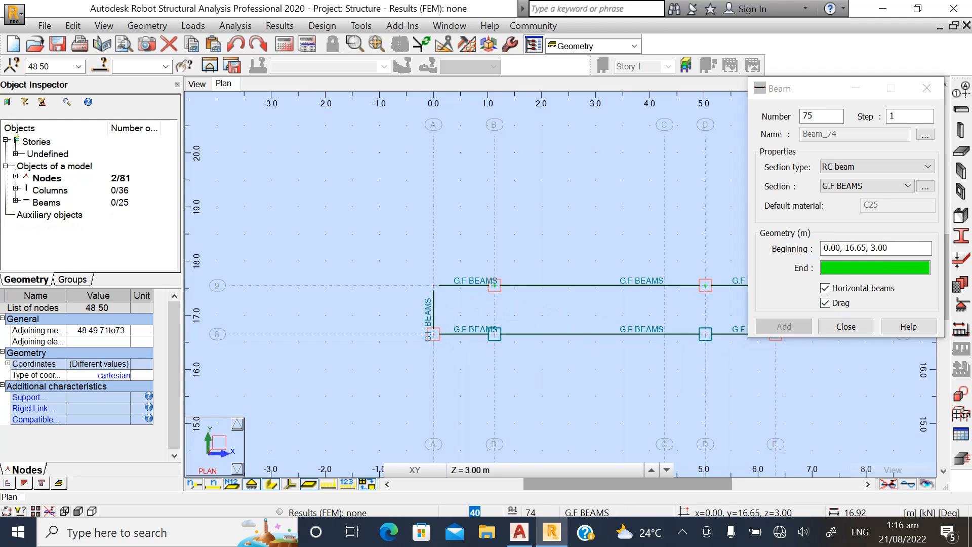
Extend the axis A beam line with chained G.F BEAMS beams from axis 8 to axis 7 and from axis 7 to axis 6.
{"action": "scroll", "coordinate": [433, 334], "scroll_direction": "down", "scroll_amount": 4}
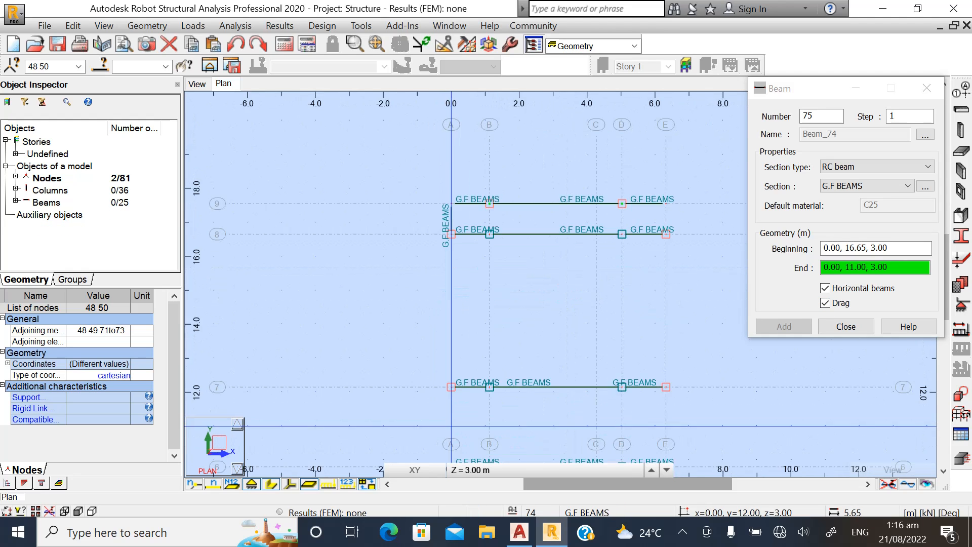
{"action": "scroll", "coordinate": [449, 400], "scroll_direction": "up", "scroll_amount": 3}
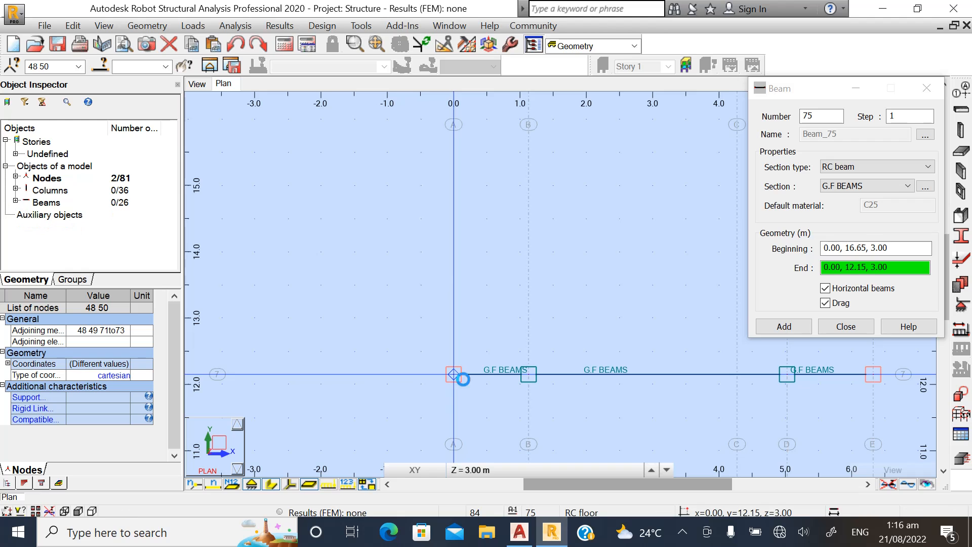
{"action": "scroll", "coordinate": [474, 310], "scroll_direction": "down", "scroll_amount": 3}
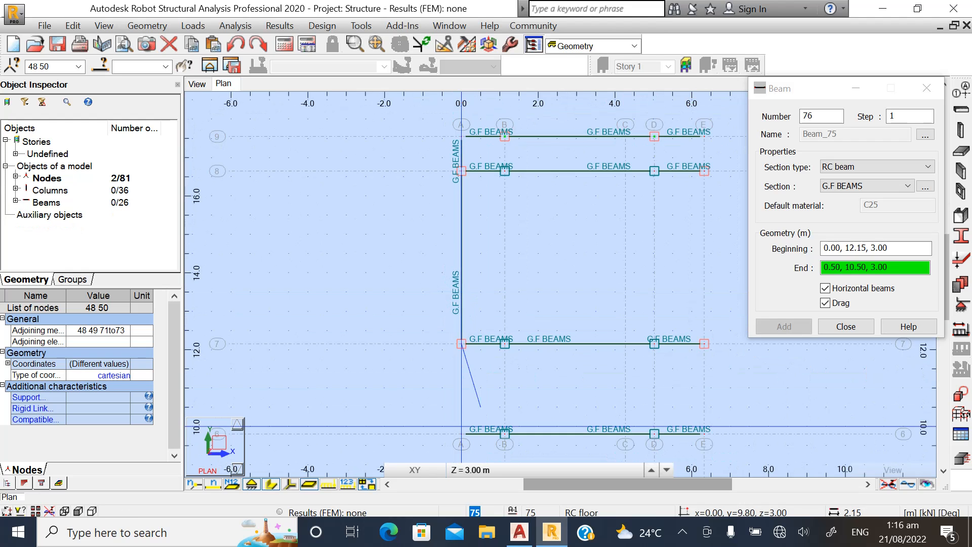
{"action": "scroll", "coordinate": [458, 435], "scroll_direction": "up", "scroll_amount": 2}
{"action": "scroll", "coordinate": [462, 298], "scroll_direction": "down", "scroll_amount": 2}
{"action": "scroll", "coordinate": [470, 403], "scroll_direction": "up", "scroll_amount": 3}
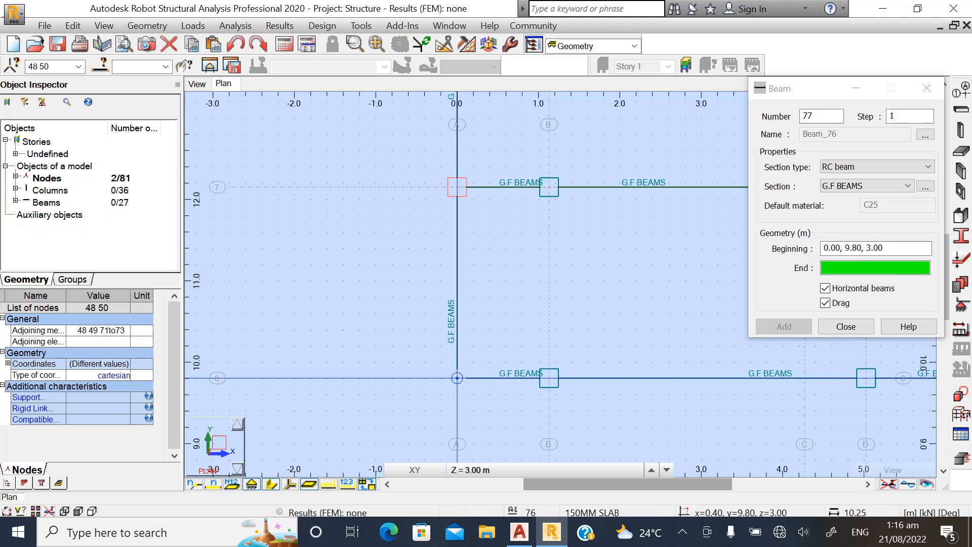
Continue the G.F BEAMS chain on axis A from axis 6 to axis 5 and on to the column at axis 4.
{"action": "scroll", "coordinate": [474, 294], "scroll_direction": "down", "scroll_amount": 3}
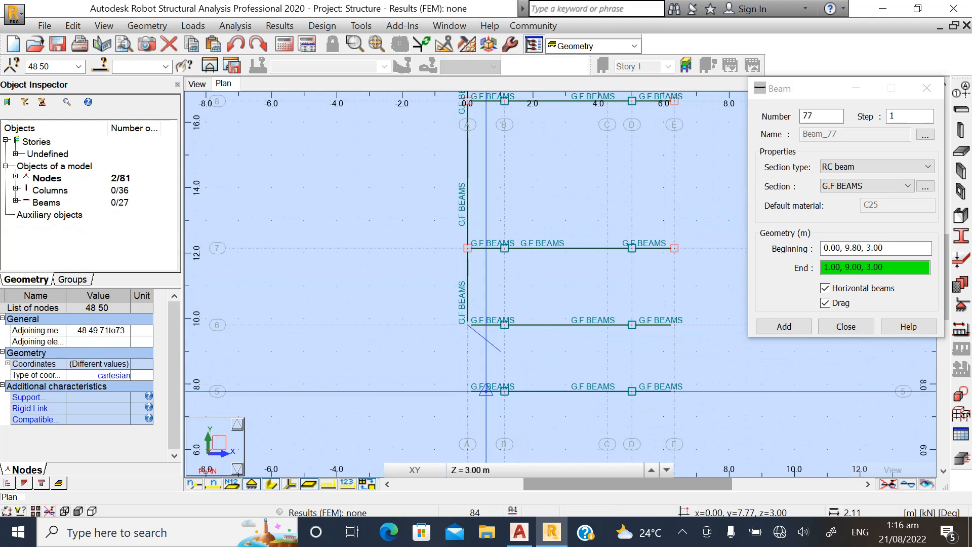
{"action": "scroll", "coordinate": [487, 391], "scroll_direction": "up", "scroll_amount": 3}
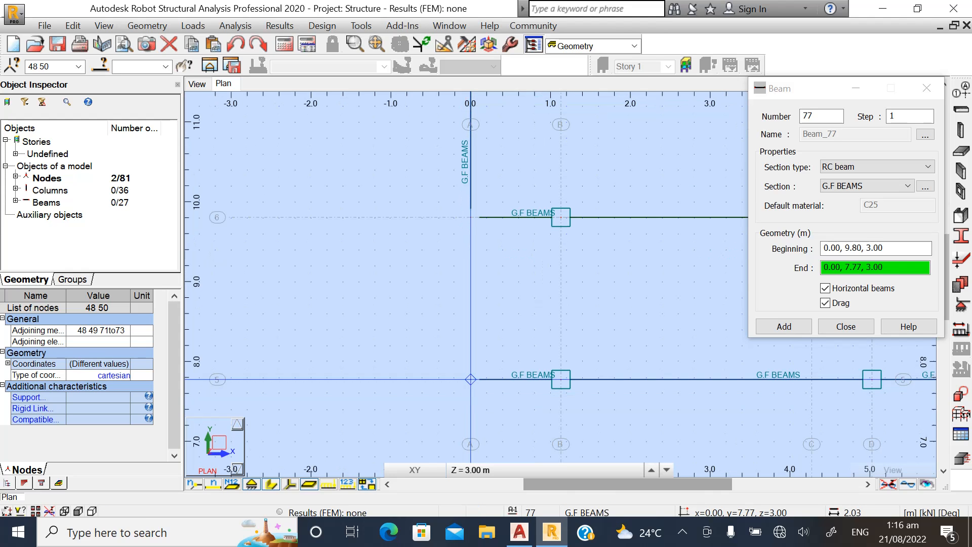
{"action": "left_click", "coordinate": [471, 379]}
{"action": "scroll", "coordinate": [502, 329], "scroll_direction": "down", "scroll_amount": 5}
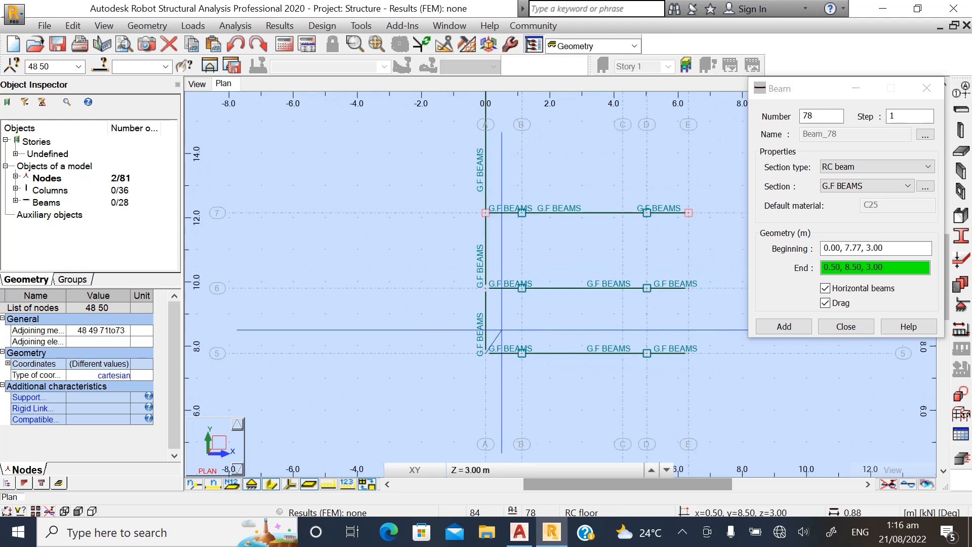
{"action": "scroll", "coordinate": [491, 343], "scroll_direction": "up", "scroll_amount": 5}
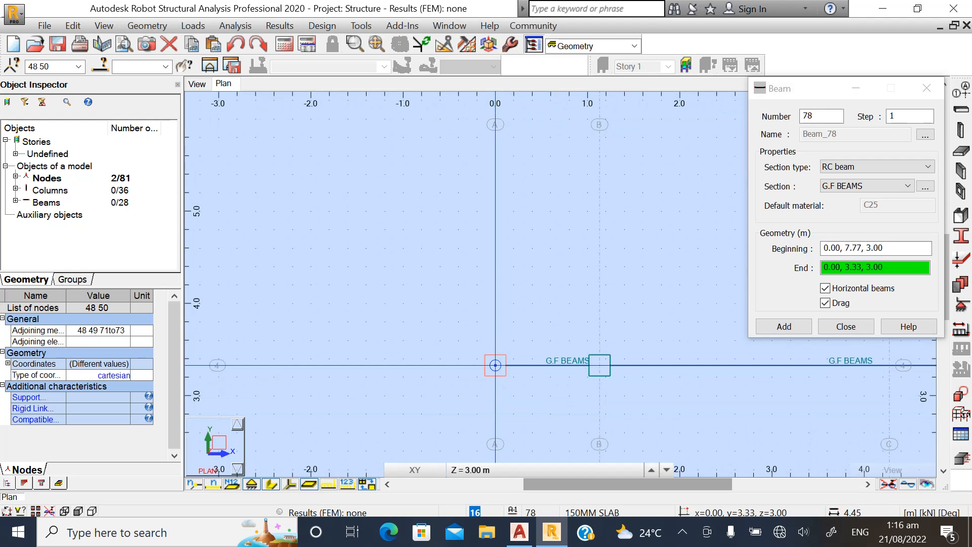
Complete the axis A beam line with chained G.F BEAMS beams from axis 4 to axis 2 and axis 2 to axis 1.
{"action": "scroll", "coordinate": [495, 365], "scroll_direction": "down", "scroll_amount": 3}
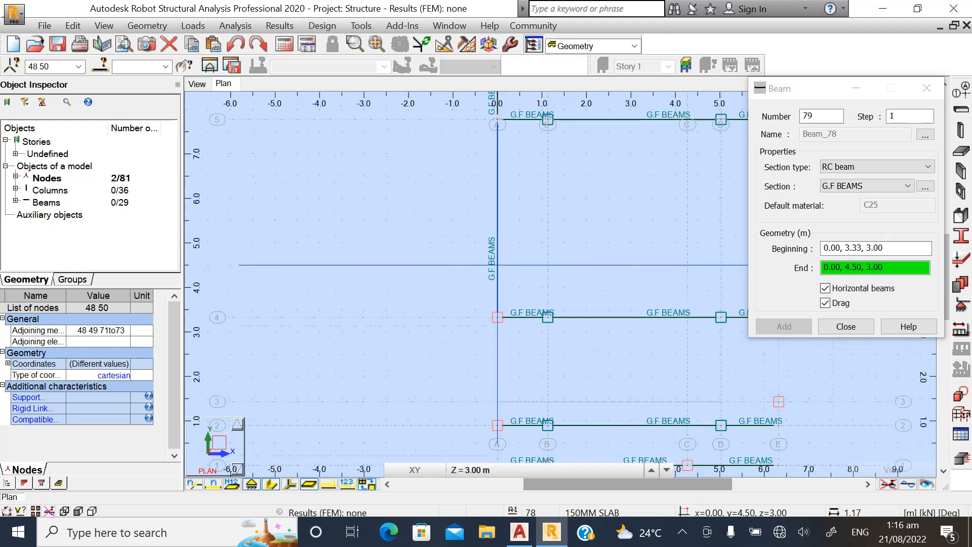
{"action": "scroll", "coordinate": [518, 378], "scroll_direction": "up", "scroll_amount": 3}
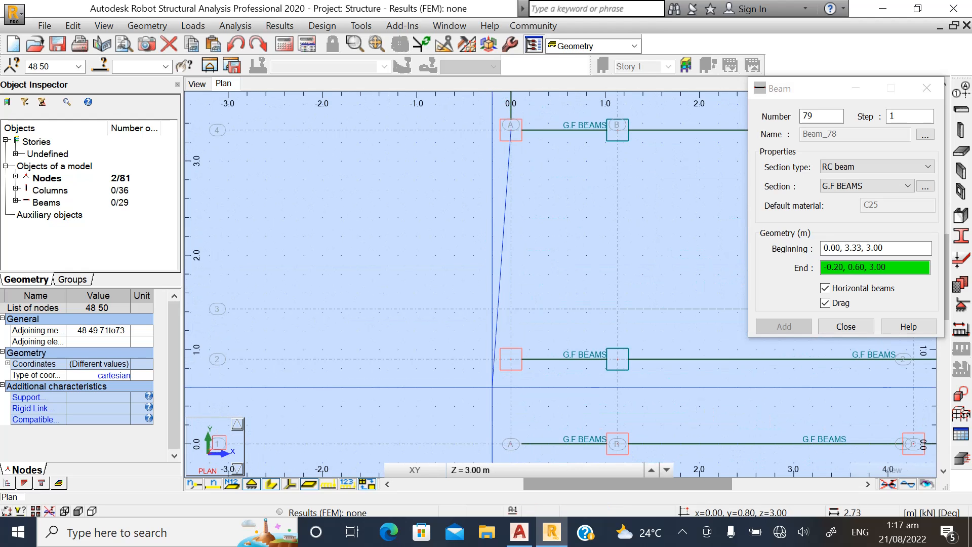
{"action": "left_click", "coordinate": [510, 359]}
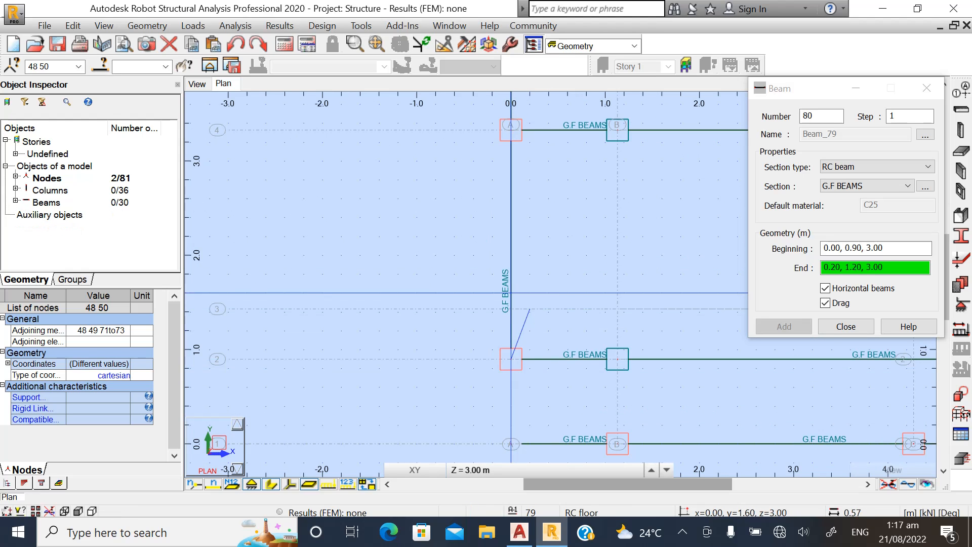
{"action": "scroll", "coordinate": [513, 293], "scroll_direction": "down", "scroll_amount": 2}
{"action": "scroll", "coordinate": [516, 409], "scroll_direction": "up", "scroll_amount": 2}
{"action": "scroll", "coordinate": [524, 405], "scroll_direction": "up", "scroll_amount": 1}
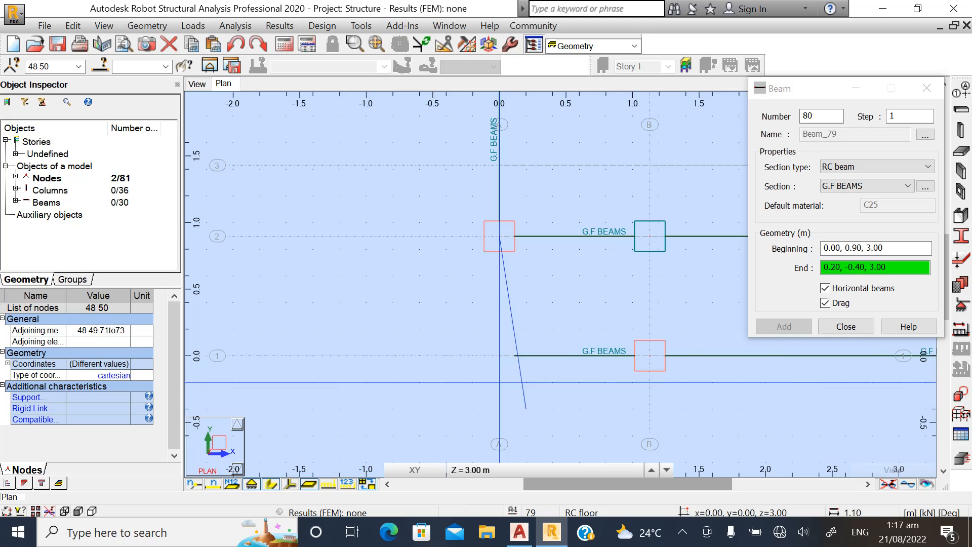
{"action": "left_click", "coordinate": [499, 356]}
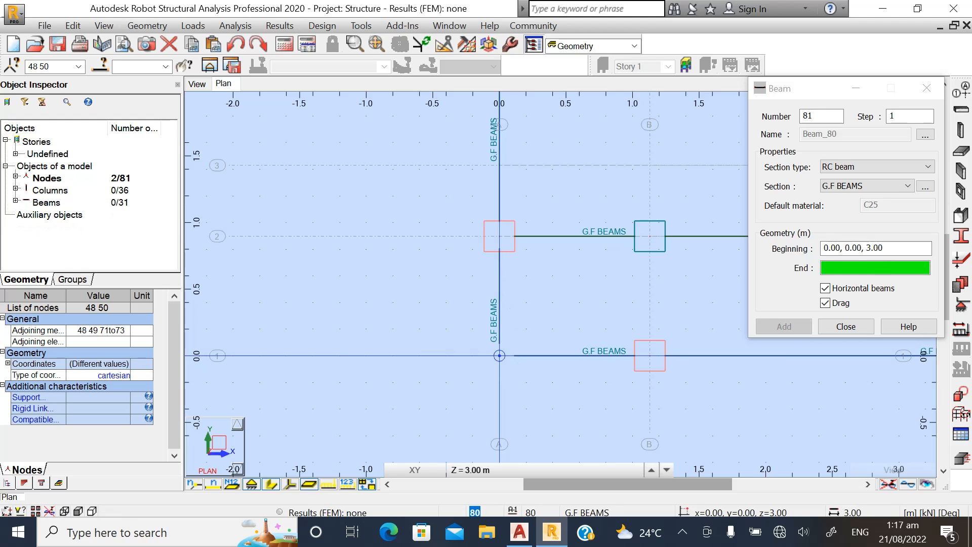
Start a new beam chain at column B/1 by toggling Drag and draw a G.F BEAMS beam along axis B to the column on axis 2.
{"action": "left_click", "coordinate": [829, 302]}
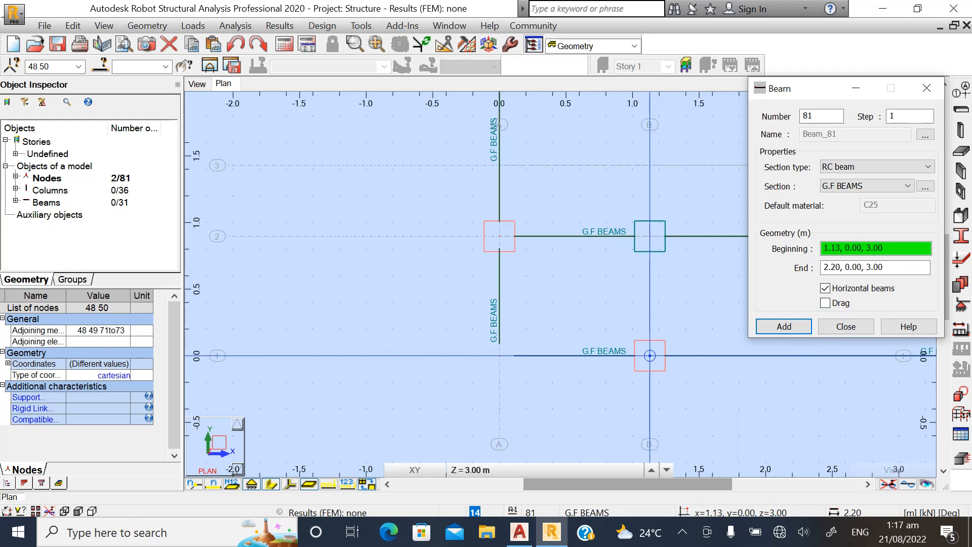
{"action": "left_click", "coordinate": [650, 355]}
{"action": "left_click", "coordinate": [825, 304]}
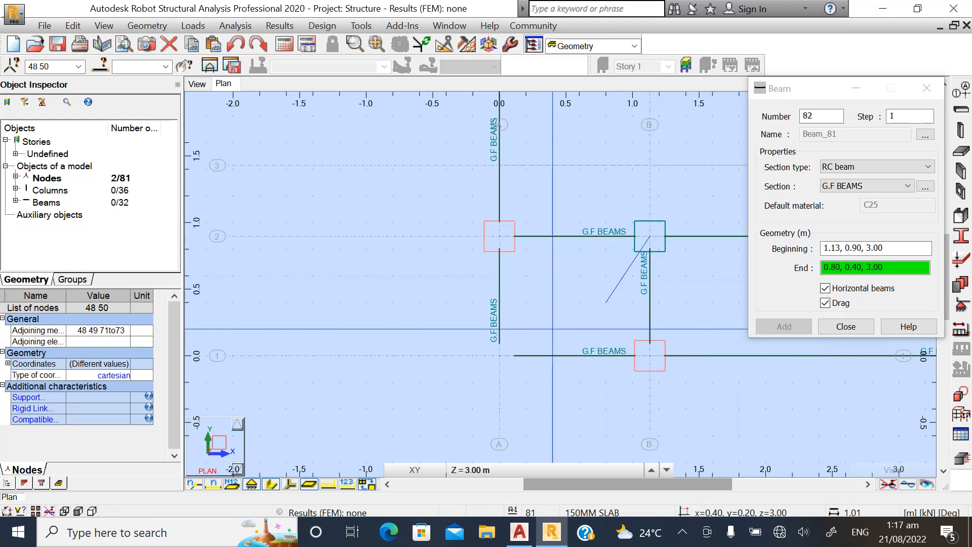
Extend the axis B beam line with chained G.F BEAMS beams from axis 2 to axis 4 and from axis 4 to axis 5.
{"action": "scroll", "coordinate": [650, 236], "scroll_direction": "down", "scroll_amount": 4}
{"action": "scroll", "coordinate": [600, 187], "scroll_direction": "up", "scroll_amount": 4}
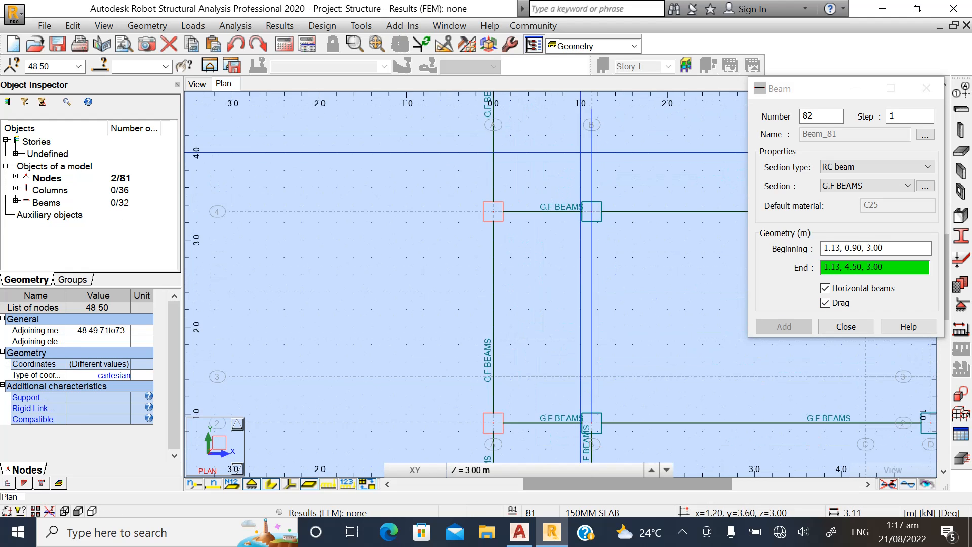
{"action": "left_click", "coordinate": [584, 216]}
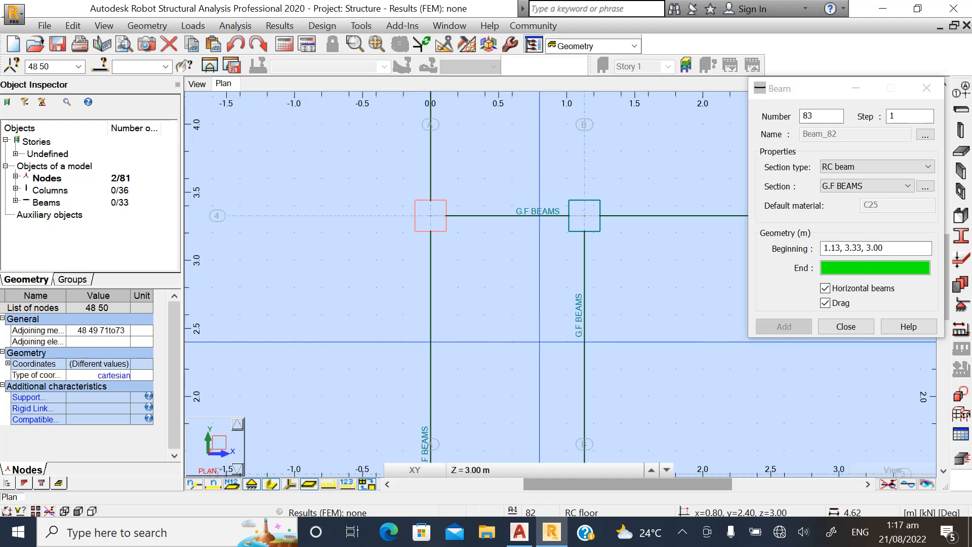
{"action": "scroll", "coordinate": [514, 387], "scroll_direction": "down", "scroll_amount": 4}
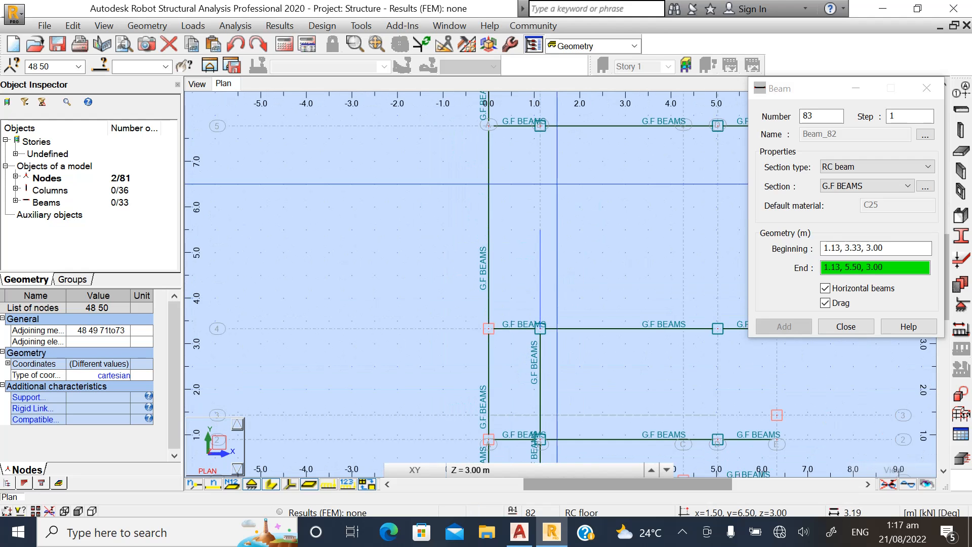
{"action": "scroll", "coordinate": [534, 330], "scroll_direction": "down", "scroll_amount": 3}
{"action": "scroll", "coordinate": [544, 186], "scroll_direction": "up", "scroll_amount": 2}
{"action": "scroll", "coordinate": [532, 229], "scroll_direction": "up", "scroll_amount": 3}
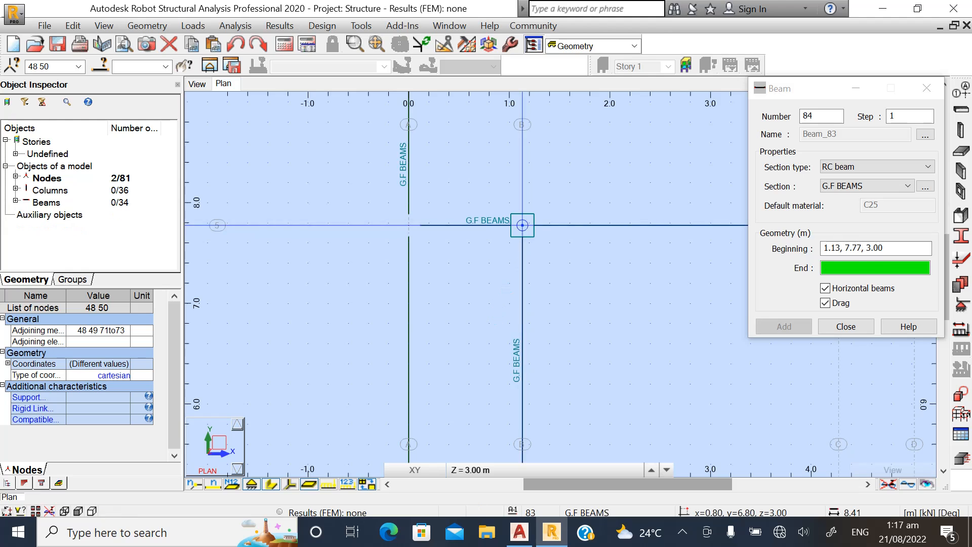
Continue the G.F BEAMS chain on axis B from axis 5 to axis 6 and from axis 6 to axis 7.
{"action": "scroll", "coordinate": [489, 332], "scroll_direction": "down", "scroll_amount": 4}
{"action": "scroll", "coordinate": [502, 184], "scroll_direction": "up", "scroll_amount": 1}
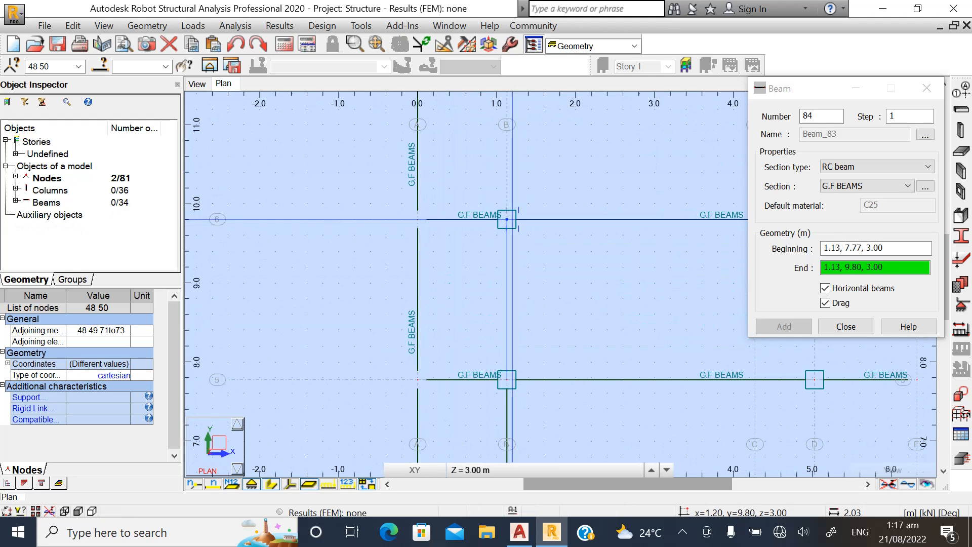
{"action": "scroll", "coordinate": [510, 218], "scroll_direction": "up", "scroll_amount": 4}
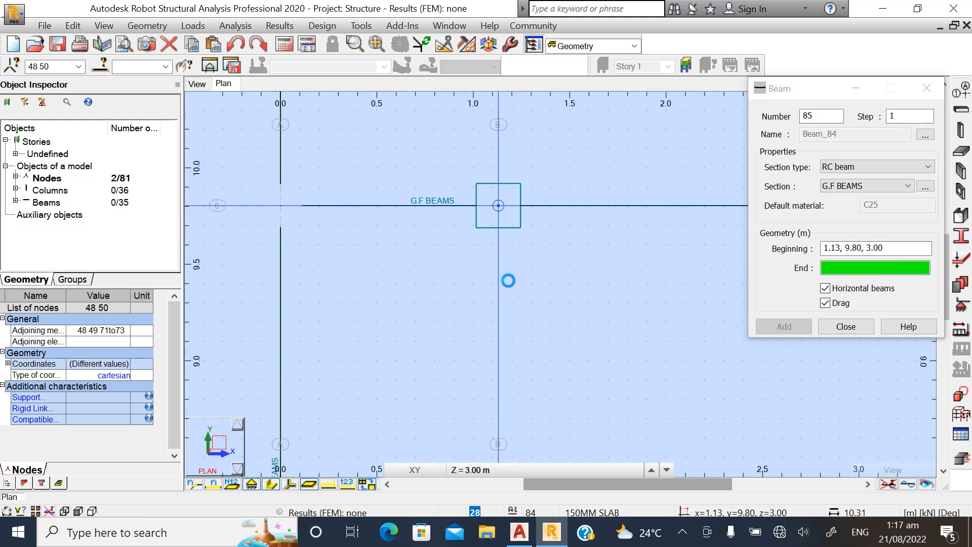
{"action": "scroll", "coordinate": [508, 280], "scroll_direction": "down", "scroll_amount": 5}
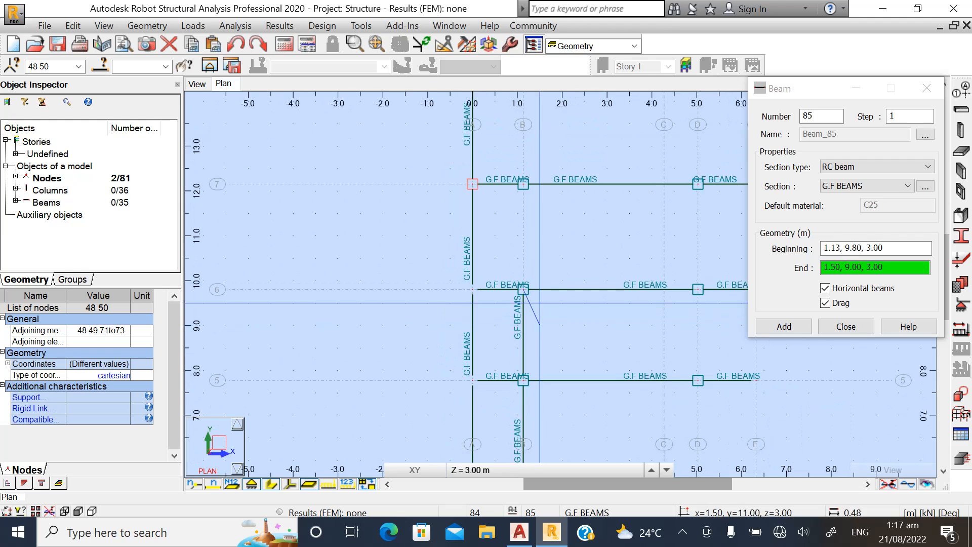
{"action": "scroll", "coordinate": [523, 184], "scroll_direction": "up", "scroll_amount": 5}
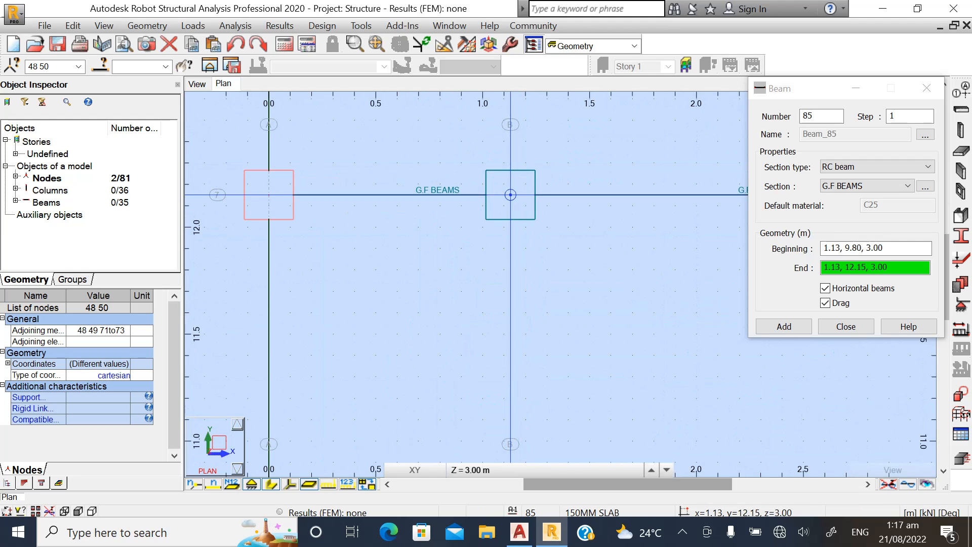
{"action": "left_click", "coordinate": [511, 195]}
Finish the axis B beam line with chained G.F BEAMS beams from axis 7 to axis 8 and from axis 8 to axis 9.
{"action": "scroll", "coordinate": [515, 195], "scroll_direction": "down", "scroll_amount": 4}
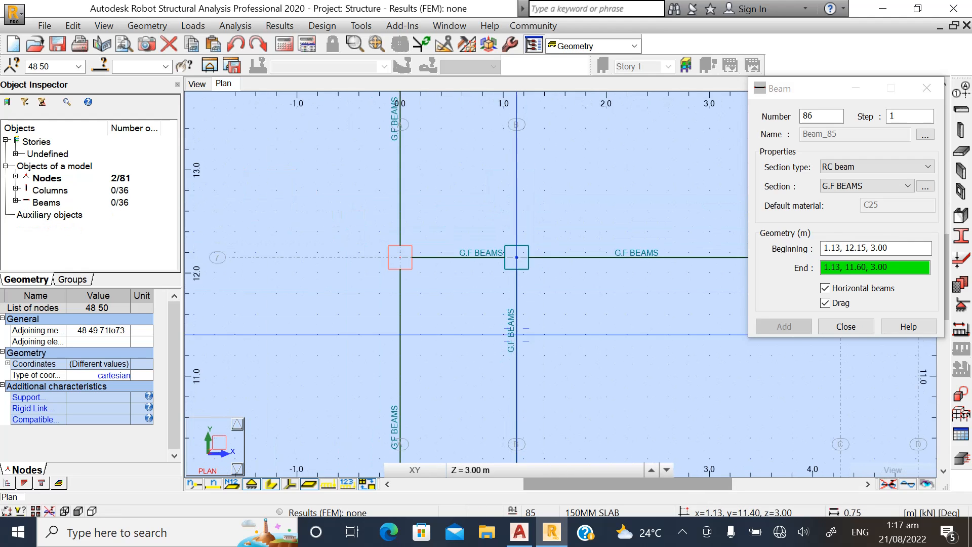
{"action": "scroll", "coordinate": [518, 331], "scroll_direction": "down", "scroll_amount": 3}
{"action": "scroll", "coordinate": [530, 136], "scroll_direction": "up", "scroll_amount": 4}
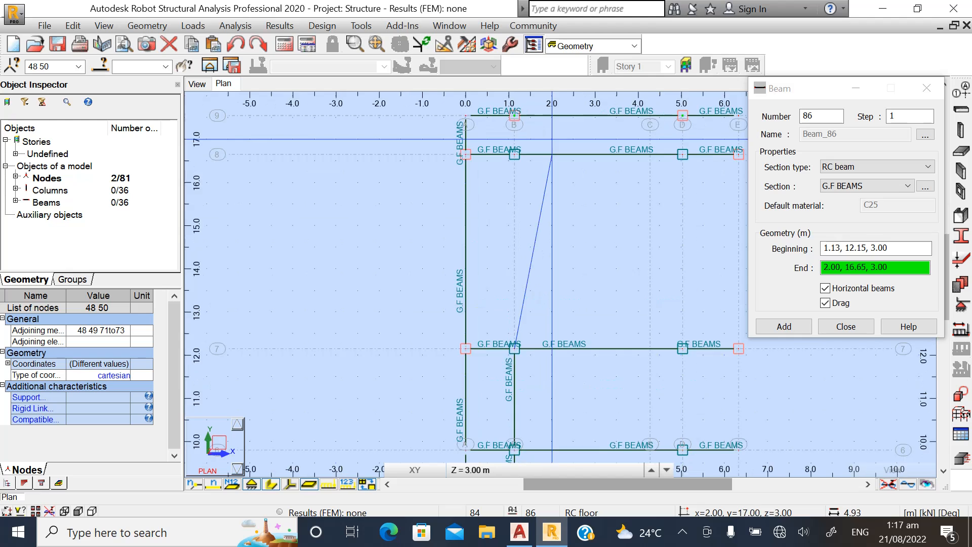
{"action": "scroll", "coordinate": [504, 172], "scroll_direction": "up", "scroll_amount": 3}
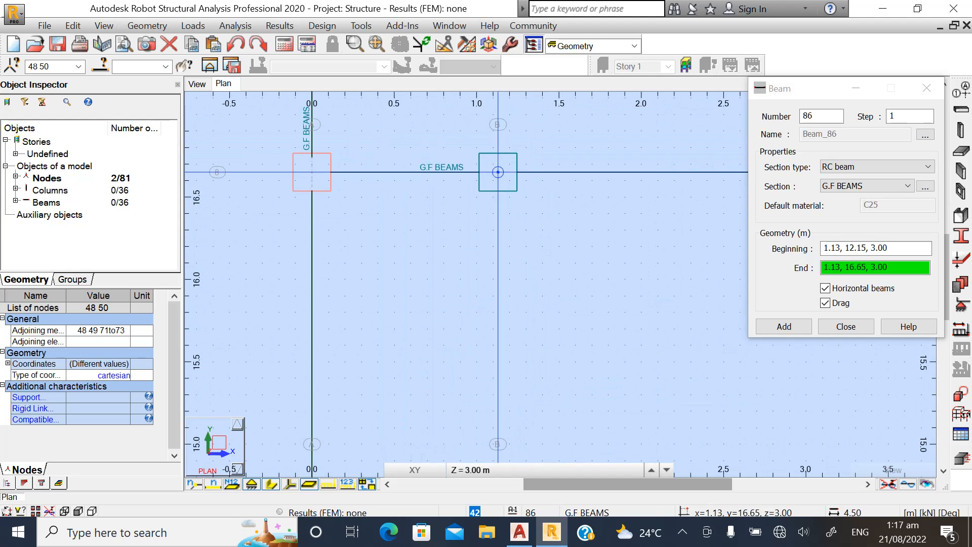
{"action": "left_click", "coordinate": [499, 172]}
{"action": "scroll", "coordinate": [492, 208], "scroll_direction": "down", "scroll_amount": 3}
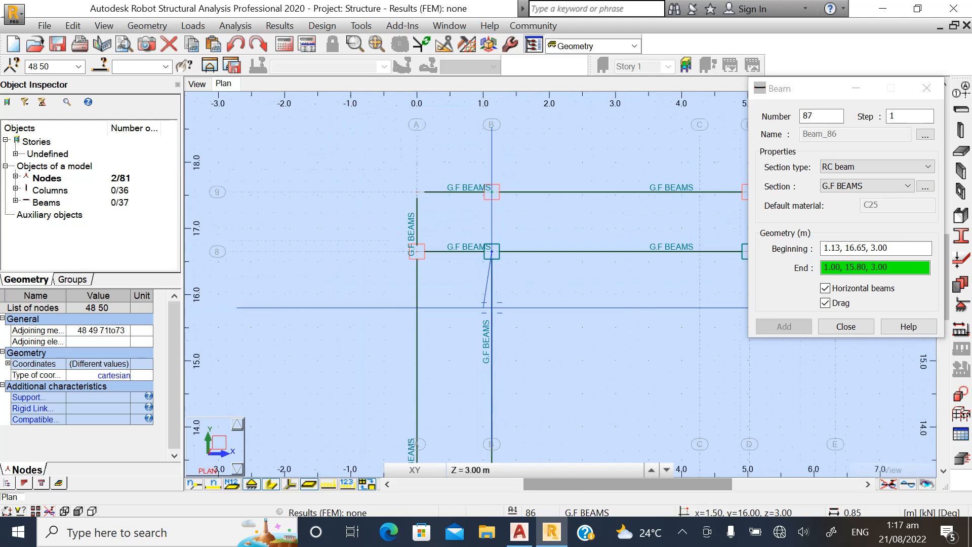
{"action": "scroll", "coordinate": [491, 192], "scroll_direction": "up", "scroll_amount": 3}
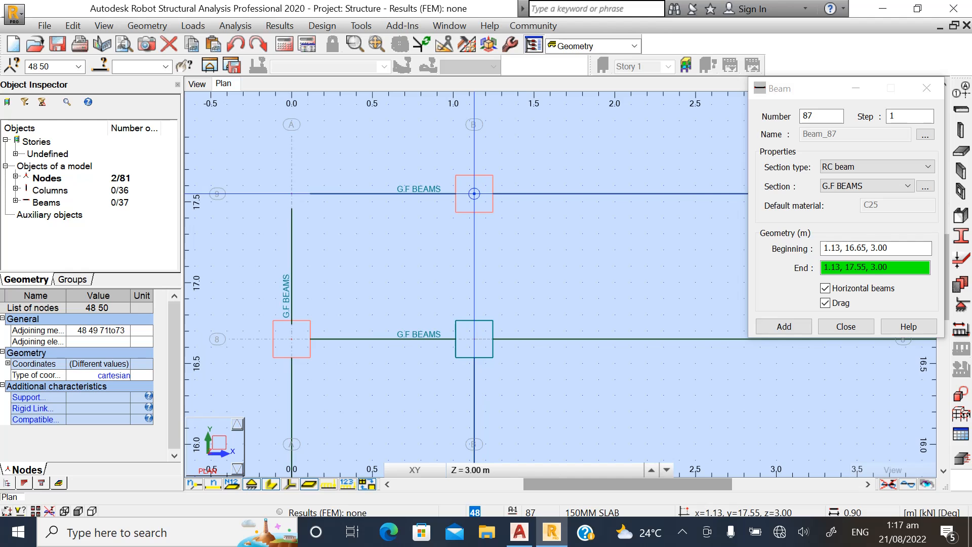
{"action": "left_click", "coordinate": [474, 193]}
Start a new beam chain at column D/9 by toggling Drag and draw a G.F BEAMS beam along axis D to the column on axis 8.
{"action": "left_click", "coordinate": [825, 303]}
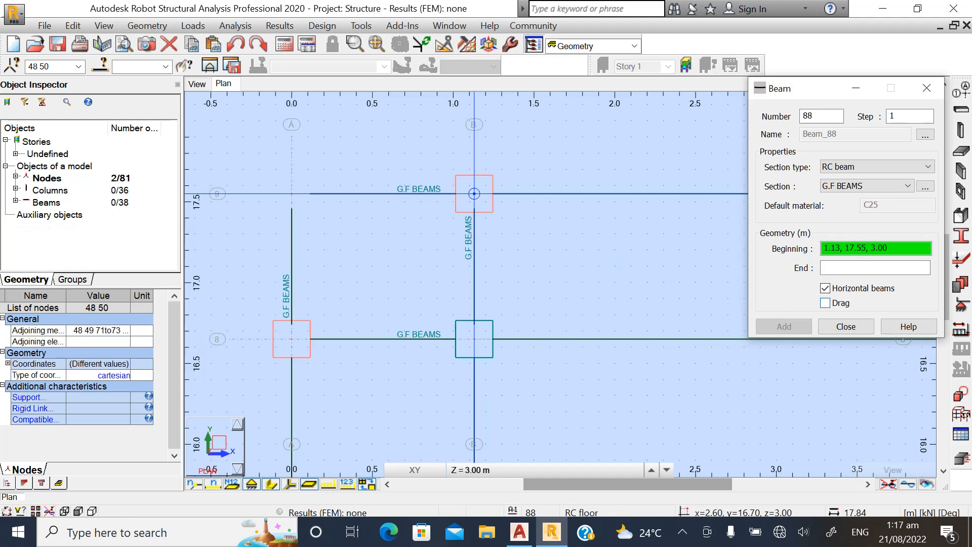
{"action": "scroll", "coordinate": [362, 246], "scroll_direction": "down", "scroll_amount": 3}
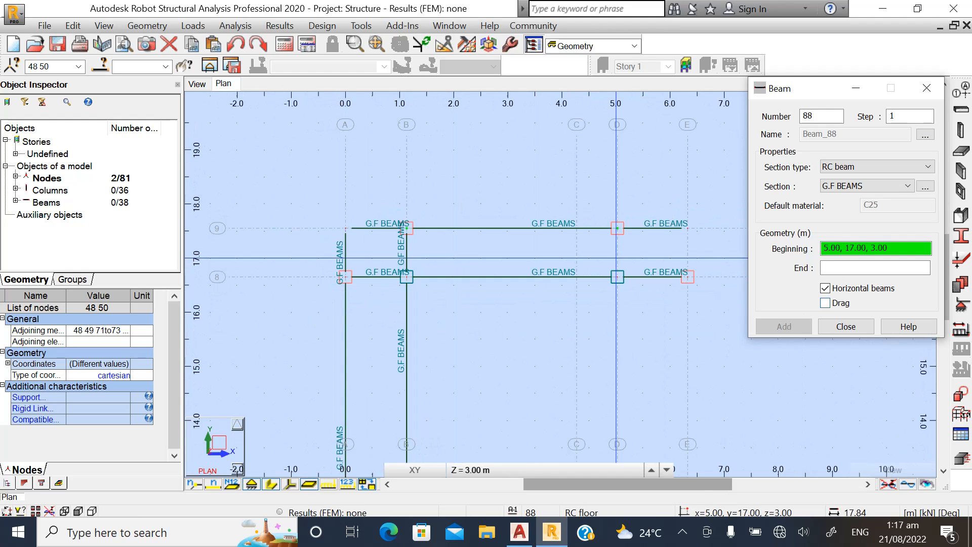
{"action": "scroll", "coordinate": [653, 219], "scroll_direction": "up", "scroll_amount": 3}
{"action": "left_click", "coordinate": [609, 207]}
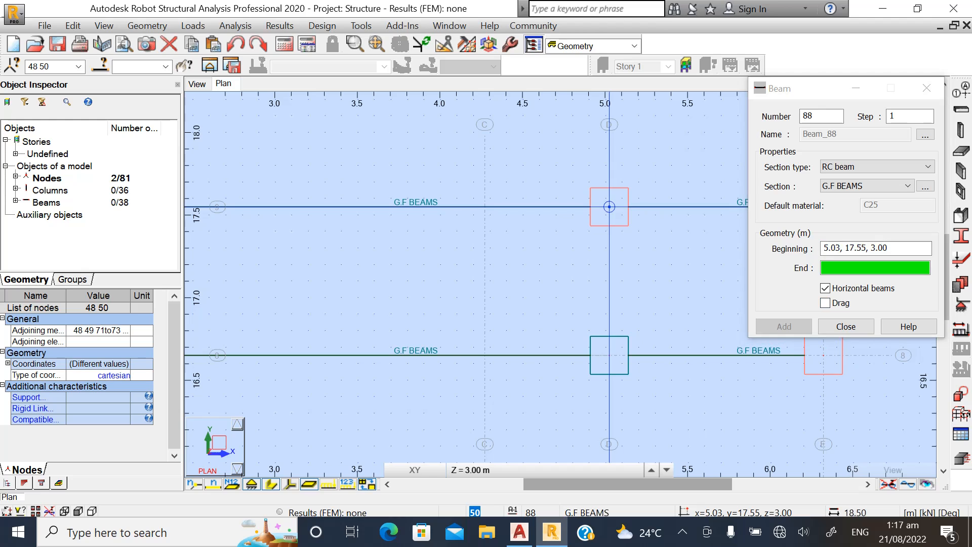
{"action": "left_click", "coordinate": [825, 303]}
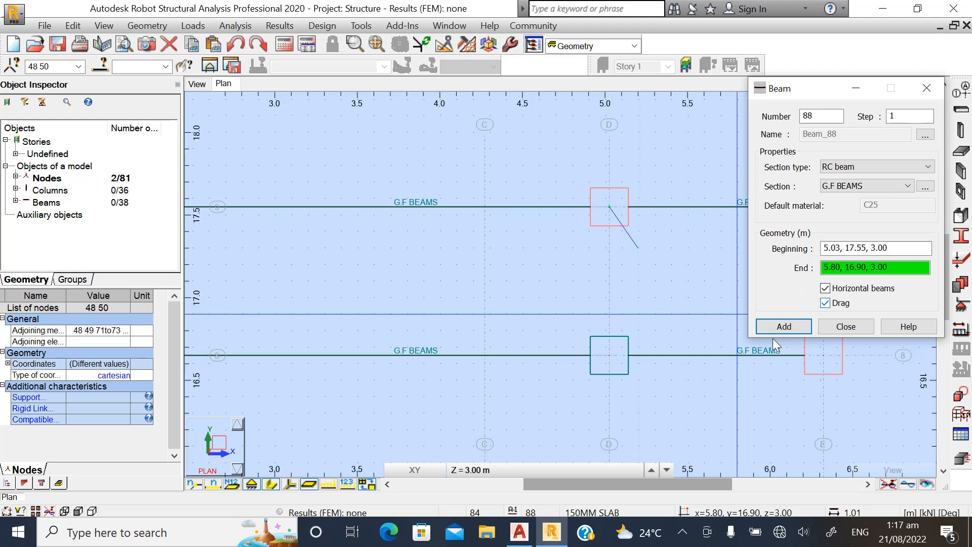
{"action": "left_click", "coordinate": [609, 355]}
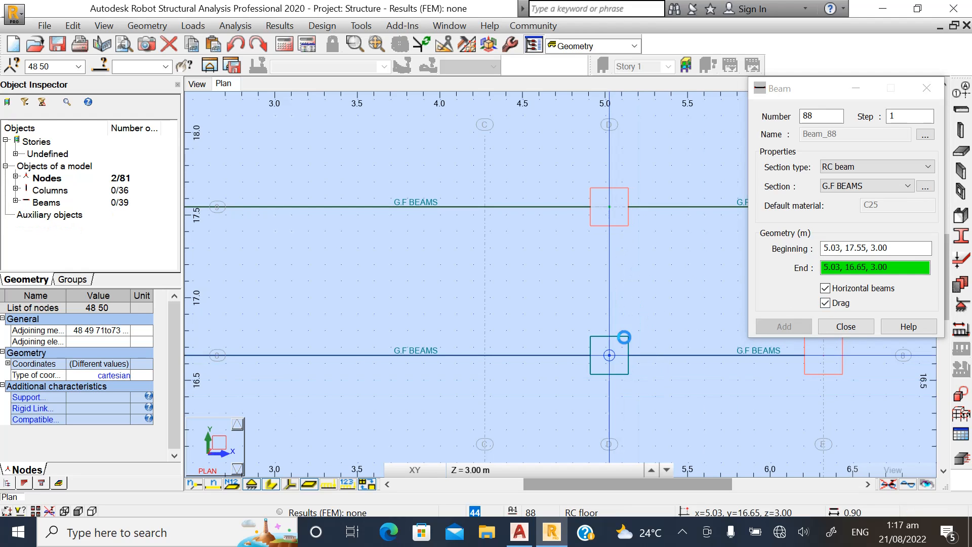
Extend the axis D beam line with chained G.F BEAMS beams from axis 8 to axis 7 and from axis 7 to axis 6.
{"action": "scroll", "coordinate": [538, 256], "scroll_direction": "down", "scroll_amount": 3}
{"action": "scroll", "coordinate": [539, 259], "scroll_direction": "down", "scroll_amount": 5}
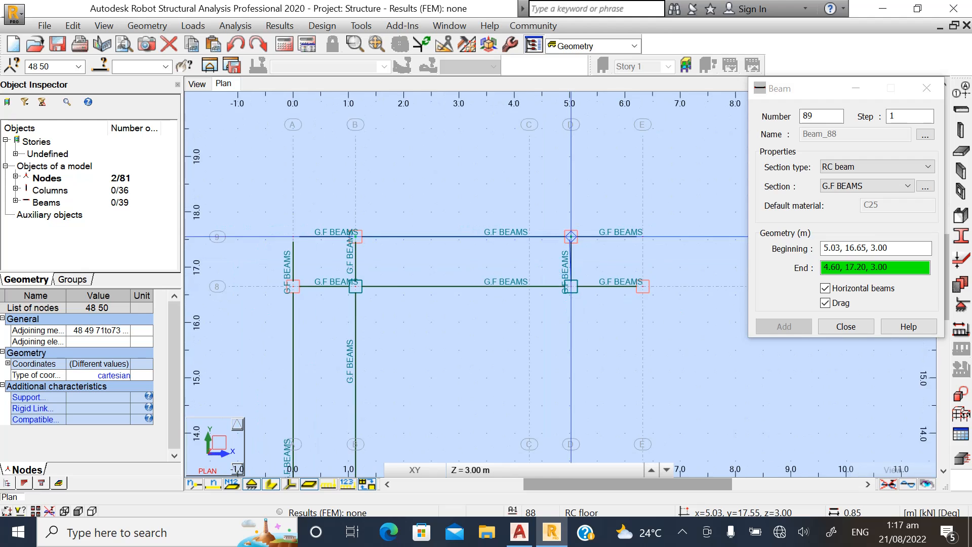
{"action": "scroll", "coordinate": [587, 385], "scroll_direction": "up", "scroll_amount": 5}
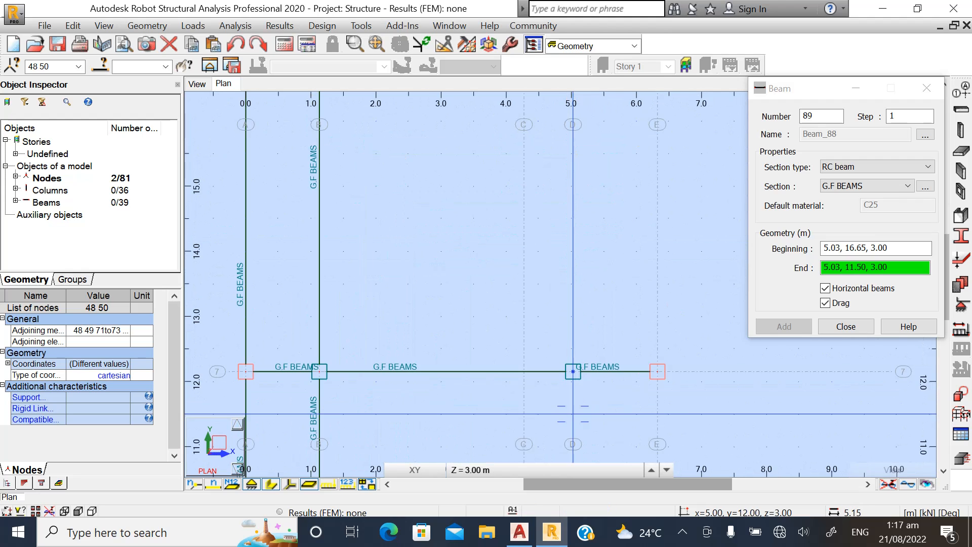
{"action": "left_click", "coordinate": [572, 355]}
{"action": "scroll", "coordinate": [575, 304], "scroll_direction": "down", "scroll_amount": 6}
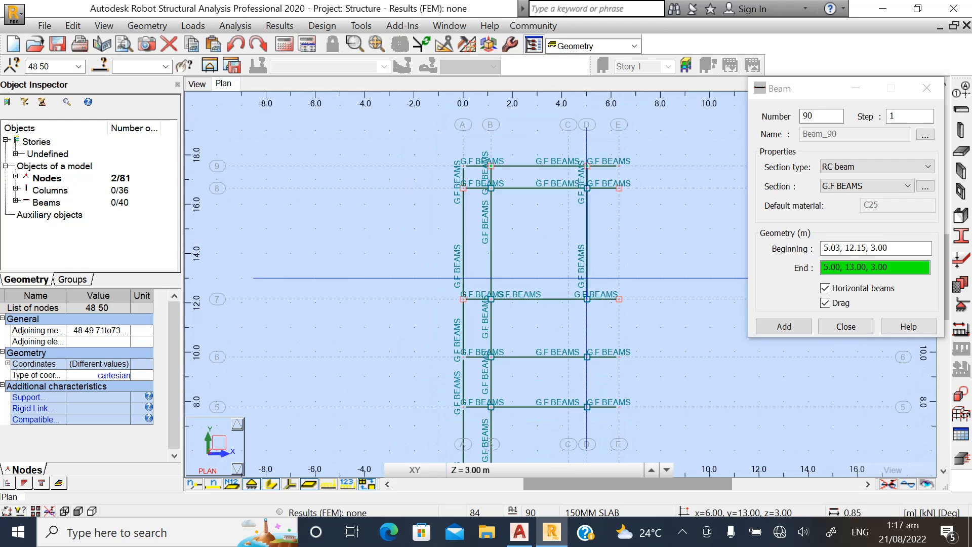
{"action": "scroll", "coordinate": [585, 344], "scroll_direction": "up", "scroll_amount": 4}
{"action": "scroll", "coordinate": [584, 362], "scroll_direction": "up", "scroll_amount": 2}
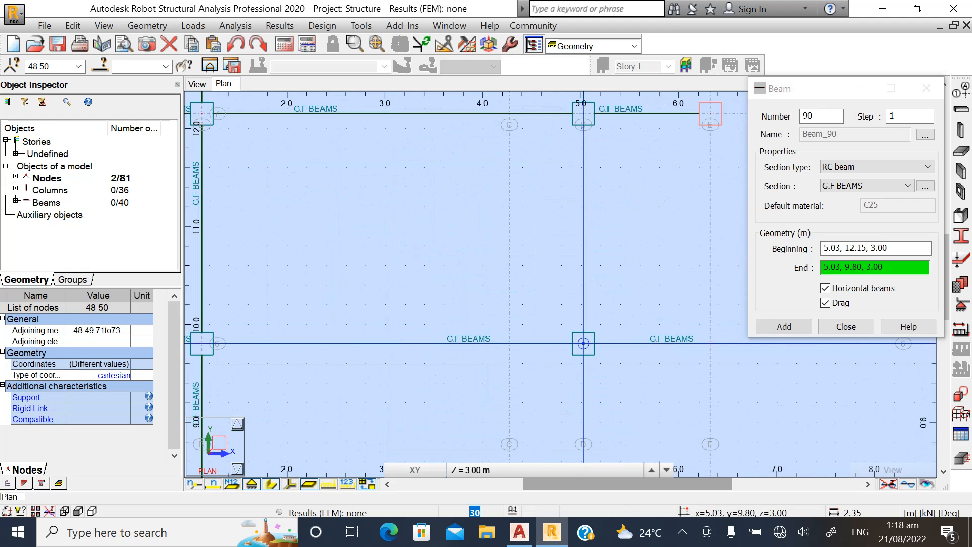
{"action": "left_click", "coordinate": [584, 343]}
Continue the G.F BEAMS chain on axis D from axis 6 to axis 5 and from axis 5 to axis 4.
{"action": "scroll", "coordinate": [584, 283], "scroll_direction": "down", "scroll_amount": 3}
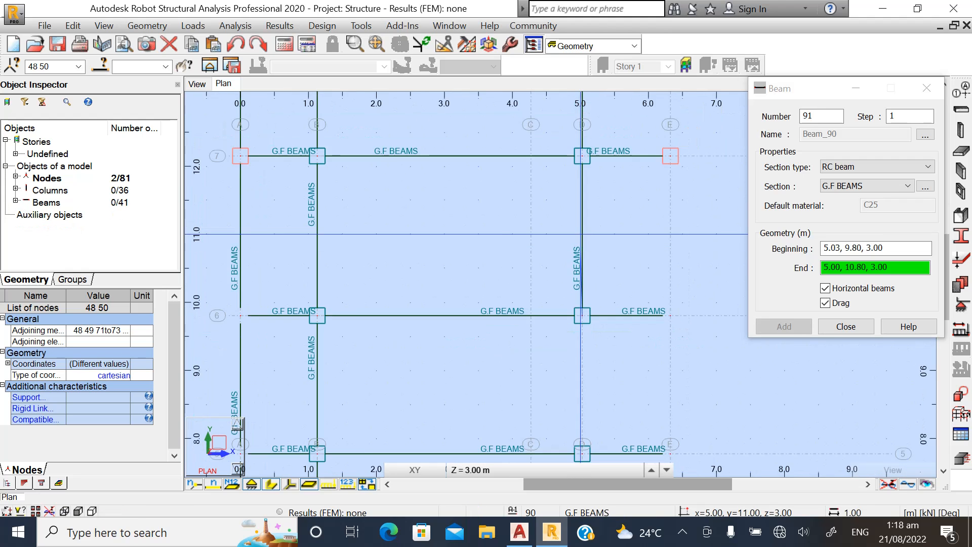
{"action": "scroll", "coordinate": [584, 395], "scroll_direction": "up", "scroll_amount": 4}
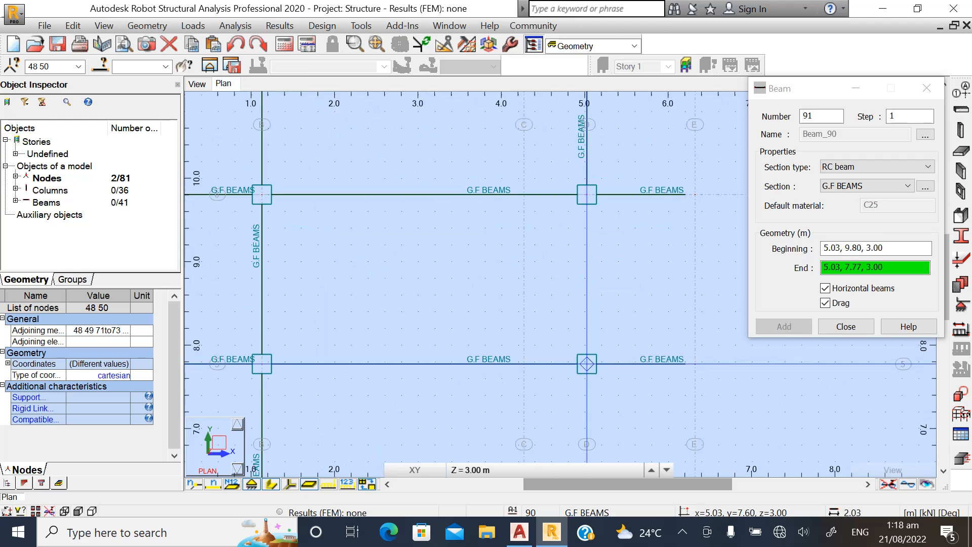
{"action": "left_click", "coordinate": [585, 351]}
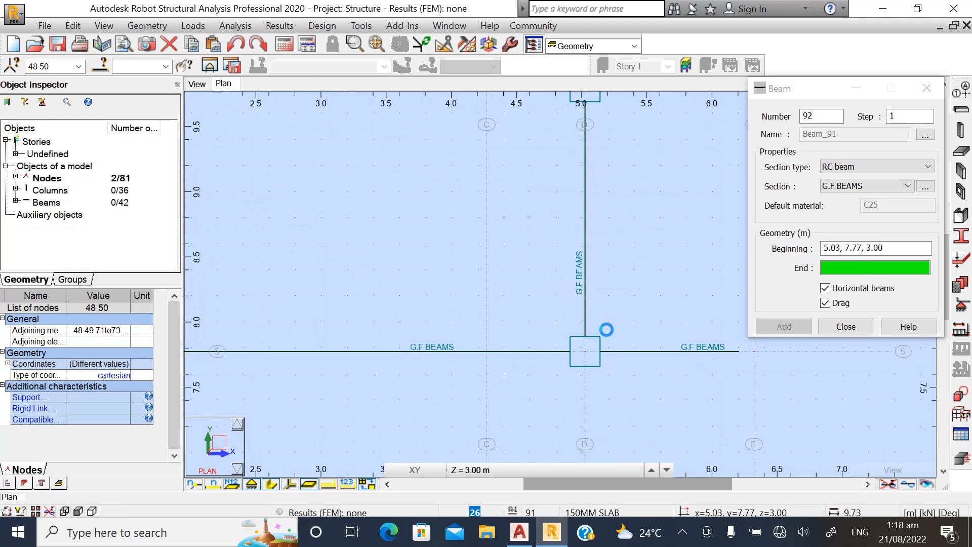
{"action": "scroll", "coordinate": [608, 321], "scroll_direction": "down", "scroll_amount": 4}
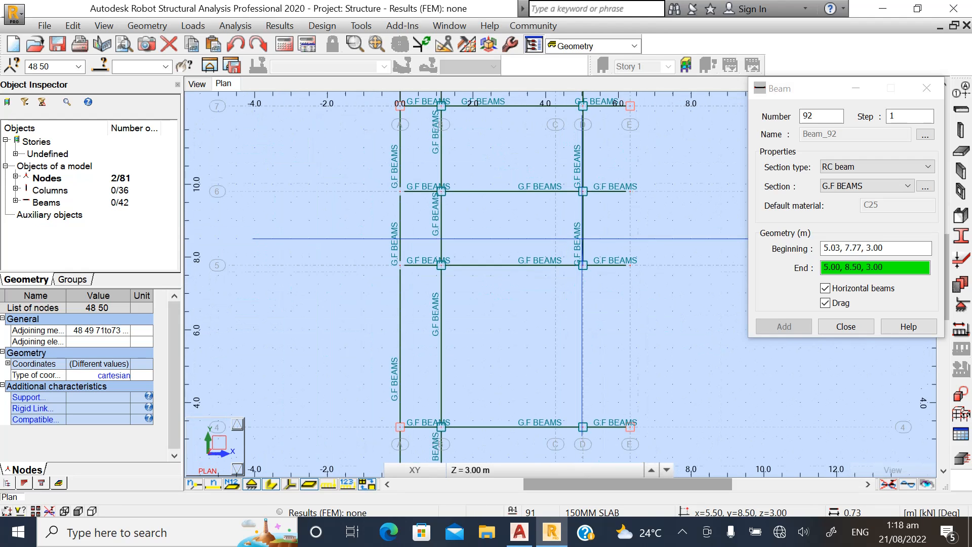
{"action": "scroll", "coordinate": [587, 412], "scroll_direction": "up", "scroll_amount": 4}
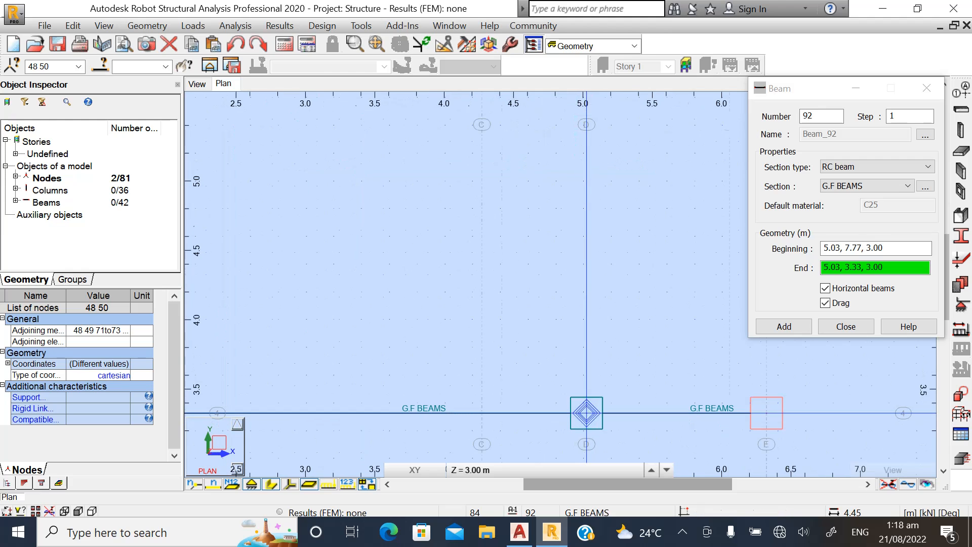
Complete the axis D beam line with chained G.F BEAMS beams from axis 4 to axis 2 and from axis 2 to axis 1.
{"action": "scroll", "coordinate": [566, 305], "scroll_direction": "down", "scroll_amount": 5}
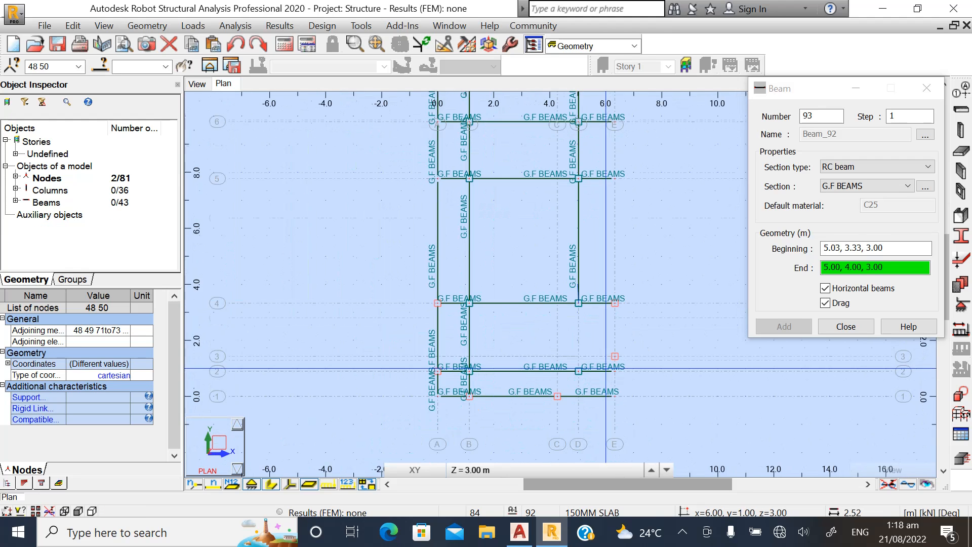
{"action": "scroll", "coordinate": [582, 421], "scroll_direction": "up", "scroll_amount": 5}
{"action": "scroll", "coordinate": [565, 387], "scroll_direction": "up", "scroll_amount": 1}
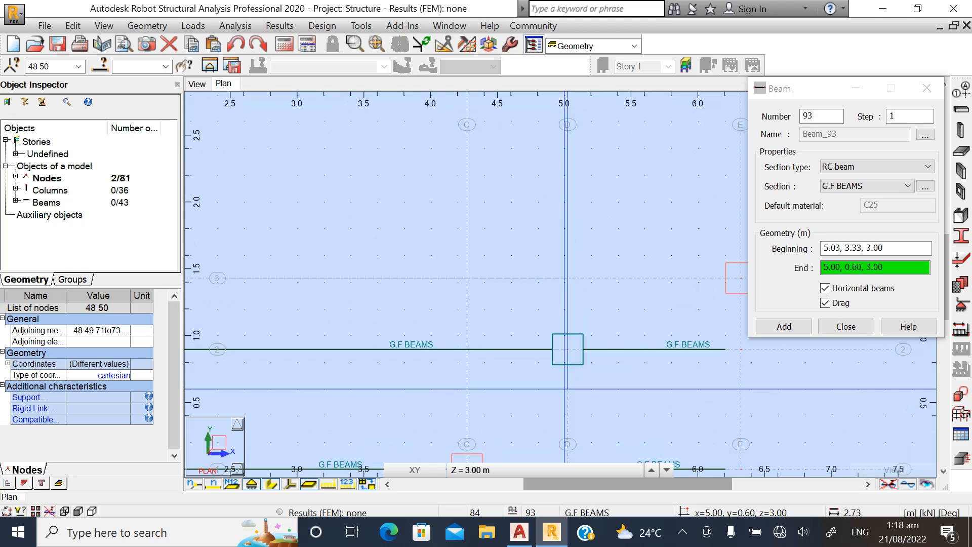
{"action": "left_click", "coordinate": [567, 349]}
{"action": "scroll", "coordinate": [602, 418], "scroll_direction": "down", "scroll_amount": 3}
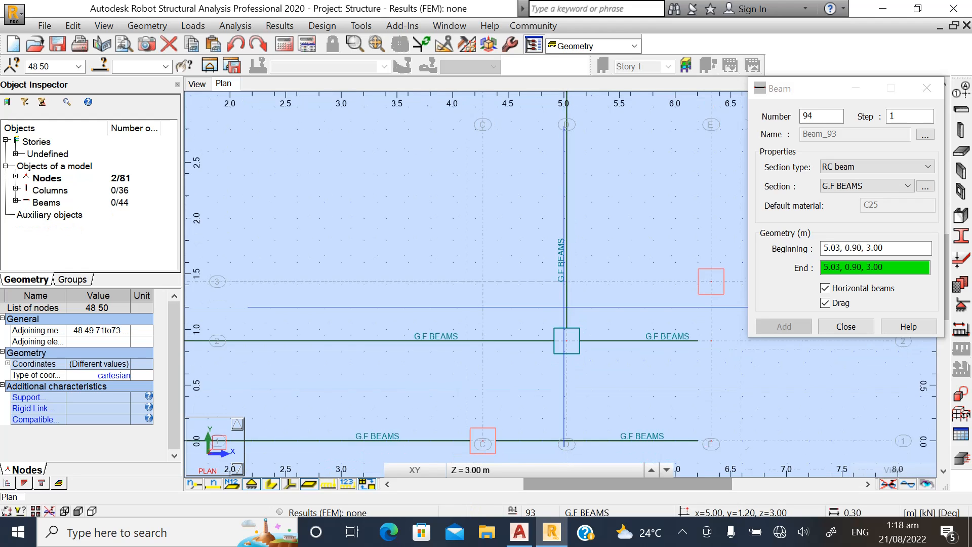
{"action": "scroll", "coordinate": [601, 418], "scroll_direction": "up", "scroll_amount": 2}
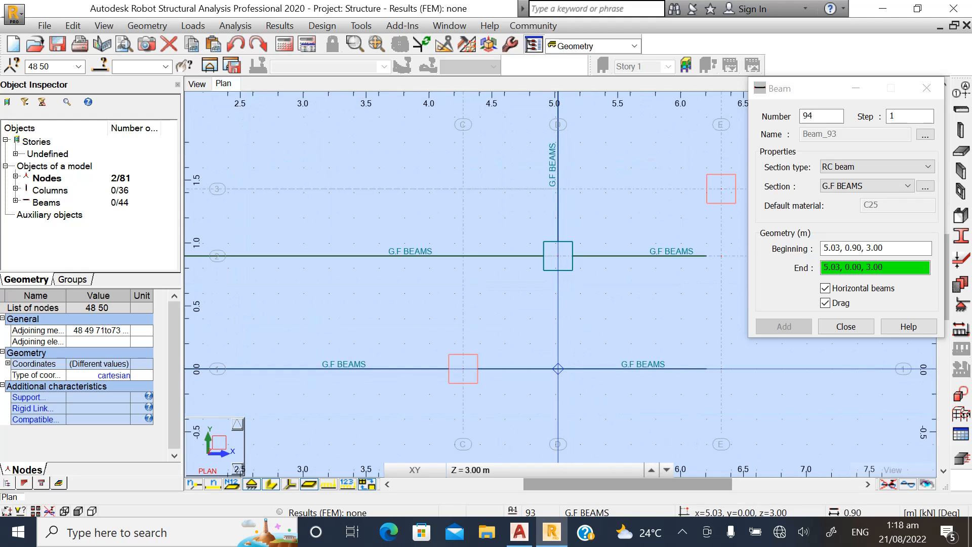
{"action": "left_click", "coordinate": [558, 368]}
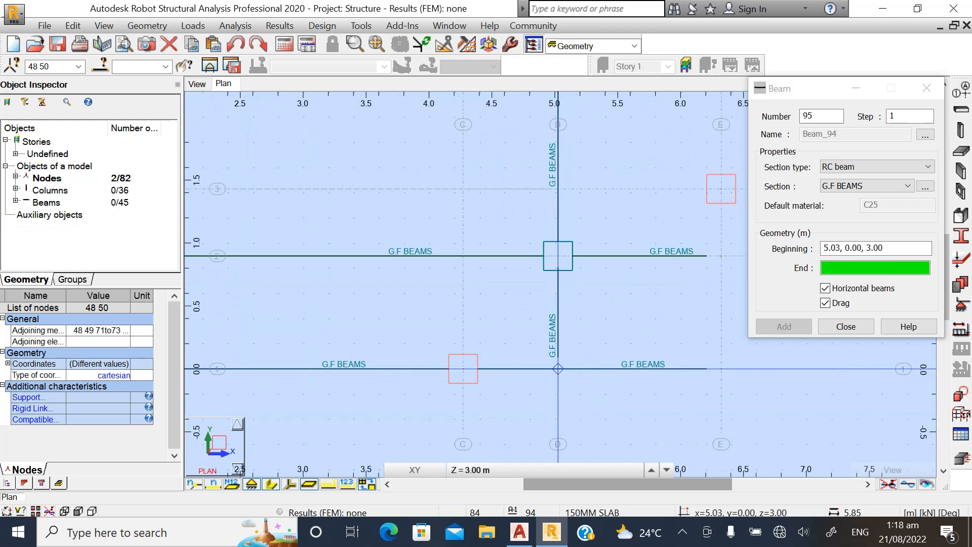
Start a new beam chain at intersection E/1 by toggling Drag and draw a G.F BEAMS beam along axis E to the column on axis 3.
{"action": "left_click", "coordinate": [825, 303]}
{"action": "scroll", "coordinate": [656, 401], "scroll_direction": "down", "scroll_amount": 2}
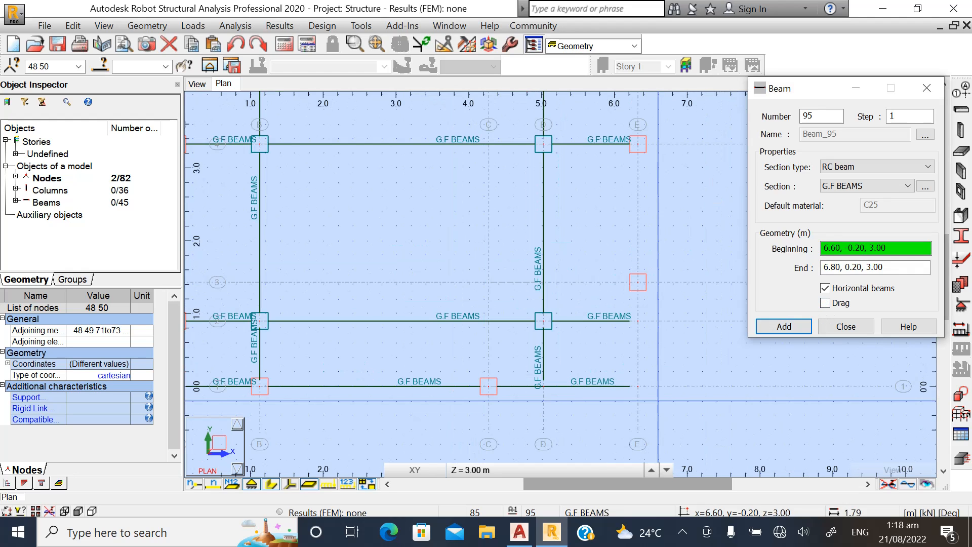
{"action": "left_click", "coordinate": [625, 378]}
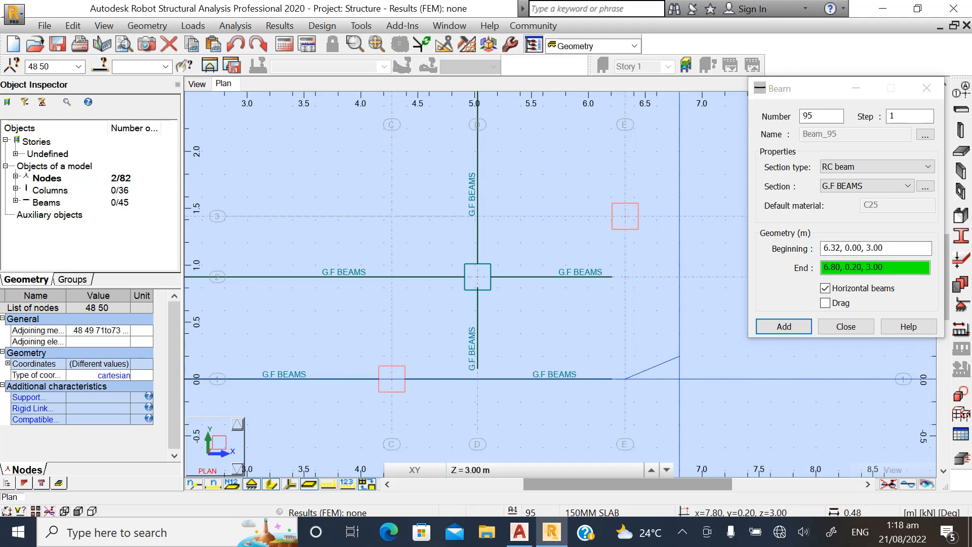
{"action": "left_click", "coordinate": [825, 303]}
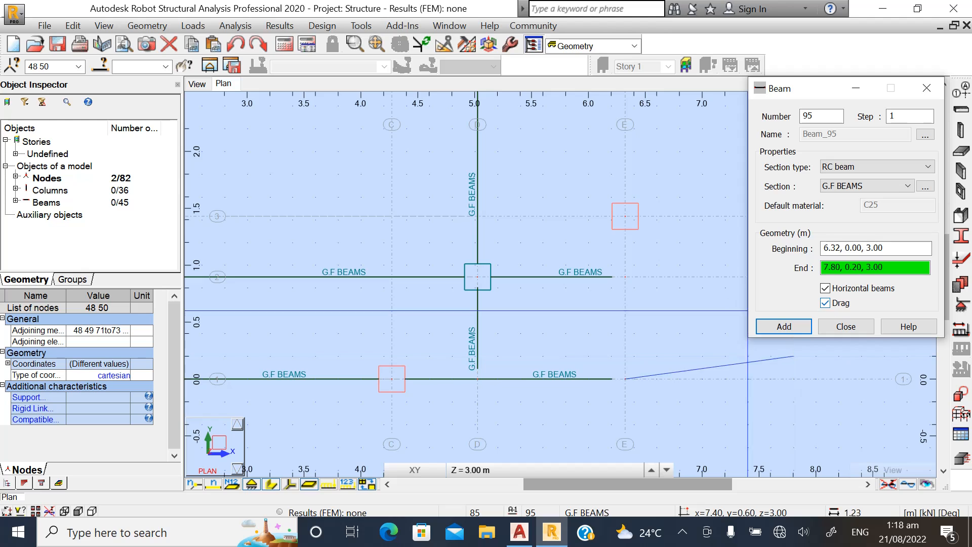
{"action": "scroll", "coordinate": [644, 242], "scroll_direction": "up", "scroll_amount": 2}
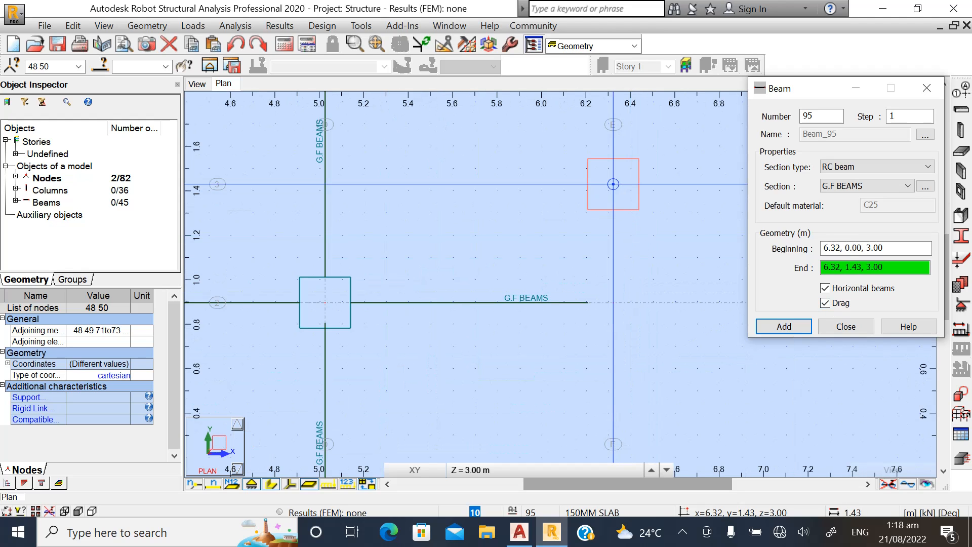
{"action": "left_click", "coordinate": [614, 184]}
Extend the axis E beam line with chained G.F BEAMS beams from axis 3 to axis 4 and from axis 4 to axis 5.
{"action": "scroll", "coordinate": [643, 314], "scroll_direction": "down", "scroll_amount": 3}
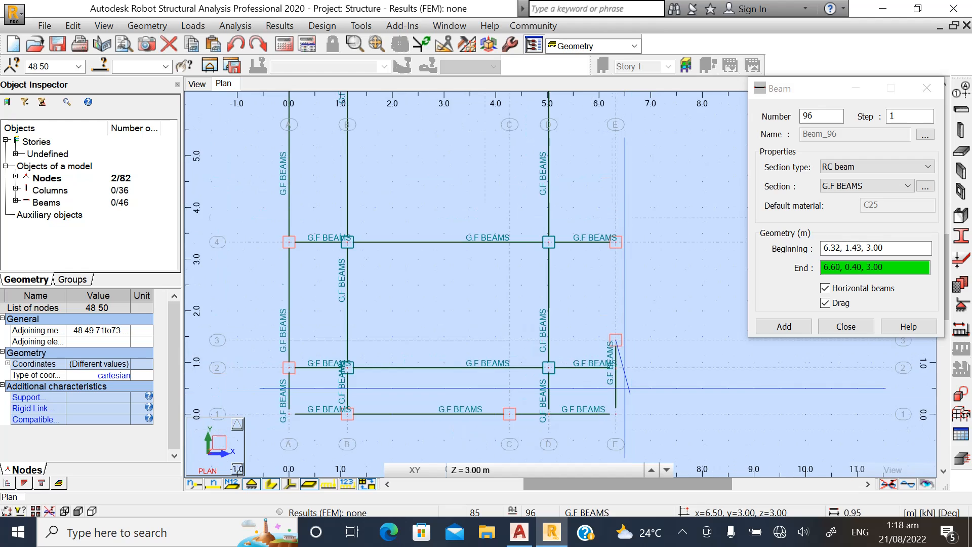
{"action": "scroll", "coordinate": [613, 202], "scroll_direction": "up", "scroll_amount": 2}
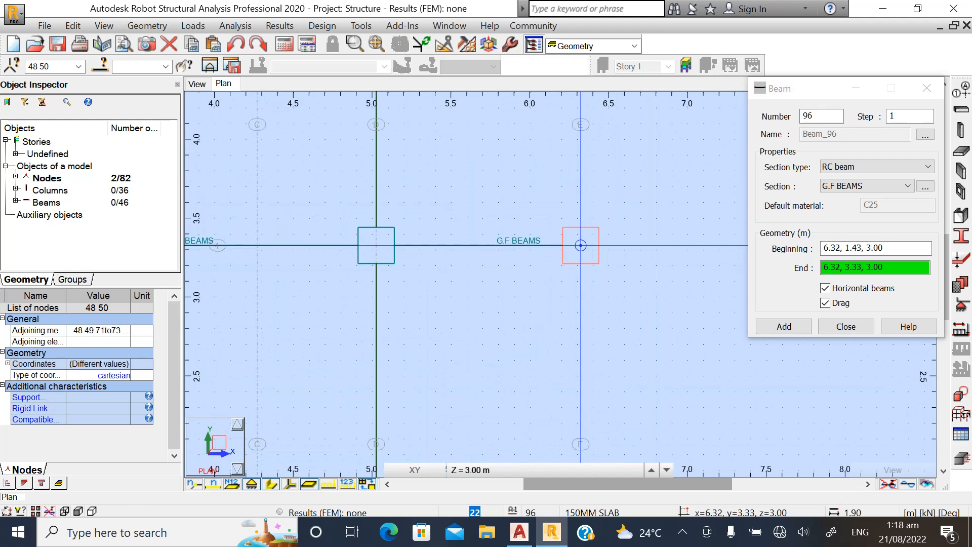
{"action": "left_click", "coordinate": [593, 250]}
{"action": "scroll", "coordinate": [598, 359], "scroll_direction": "down", "scroll_amount": 2}
{"action": "scroll", "coordinate": [597, 359], "scroll_direction": "down", "scroll_amount": 3}
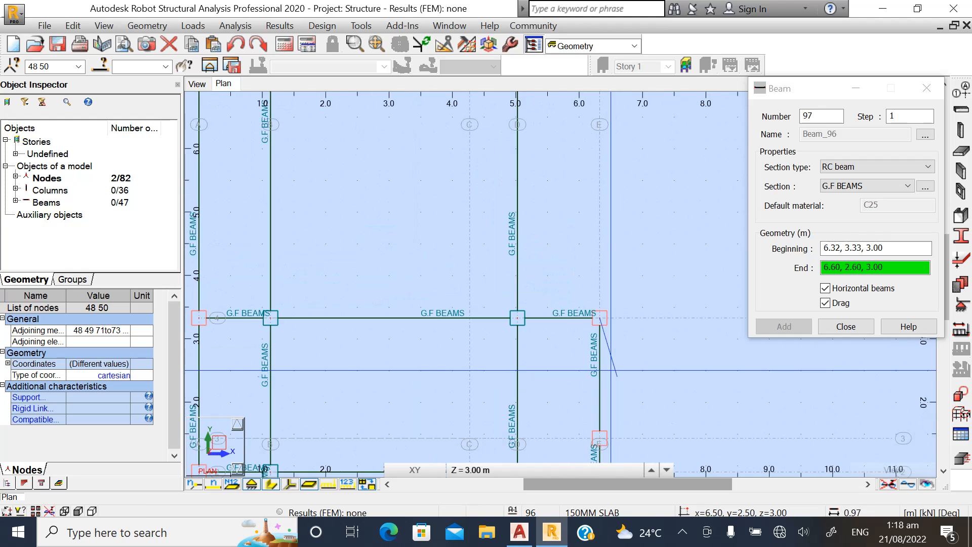
{"action": "scroll", "coordinate": [629, 214], "scroll_direction": "up", "scroll_amount": 3}
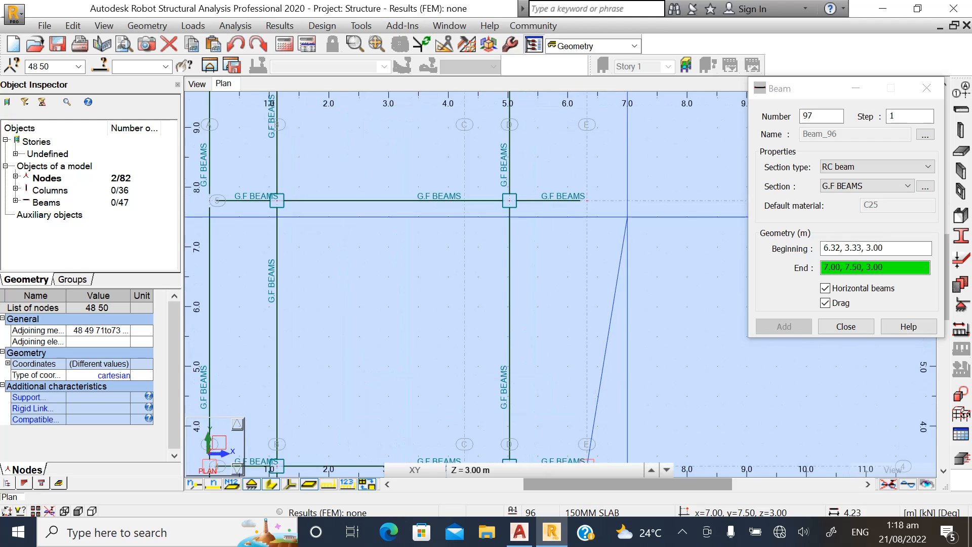
{"action": "left_click", "coordinate": [570, 194]}
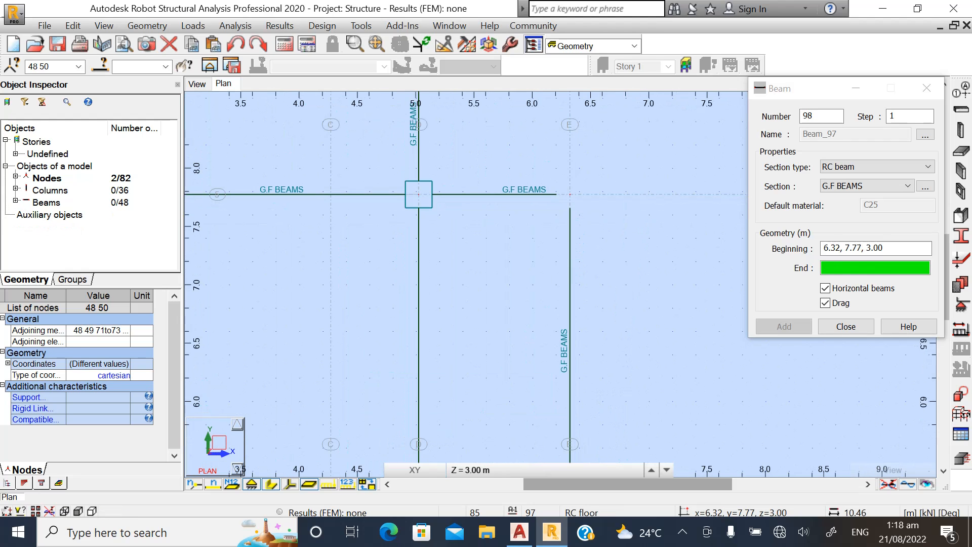
Continue the G.F BEAMS chain on axis E with a beam from axis 5 to axis 6.
{"action": "scroll", "coordinate": [565, 342], "scroll_direction": "down", "scroll_amount": 3}
{"action": "scroll", "coordinate": [552, 194], "scroll_direction": "up", "scroll_amount": 3}
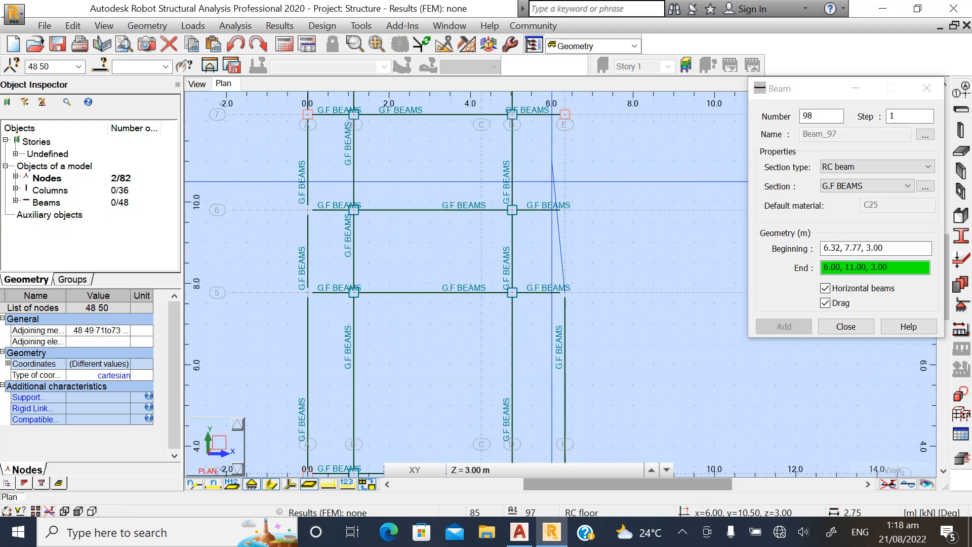
{"action": "left_click", "coordinate": [552, 195]}
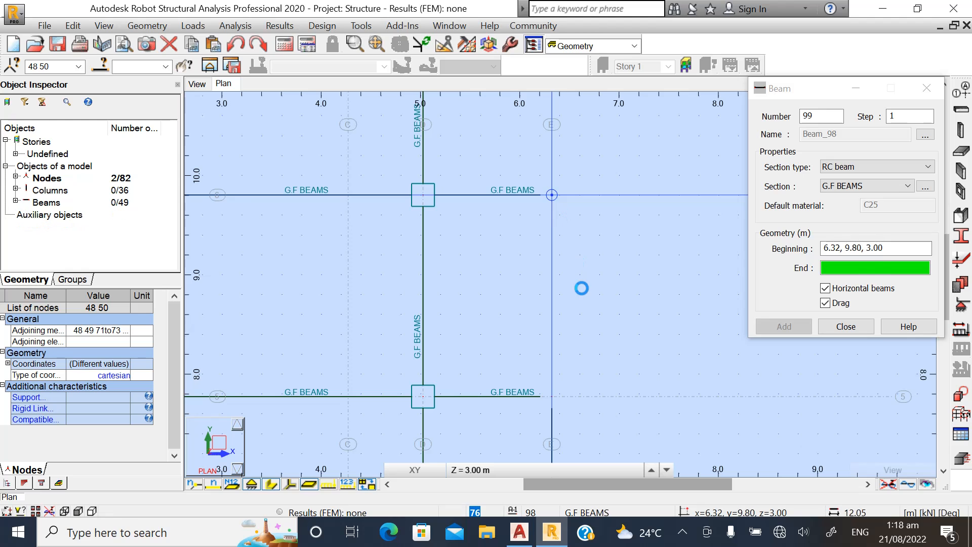
Continue the G.F BEAMS chain on axis E with beams from axis 6 to axis 7 and from axis 7 to axis 8.
{"action": "scroll", "coordinate": [568, 354], "scroll_direction": "down", "scroll_amount": 2}
{"action": "scroll", "coordinate": [582, 329], "scroll_direction": "up", "scroll_amount": 2}
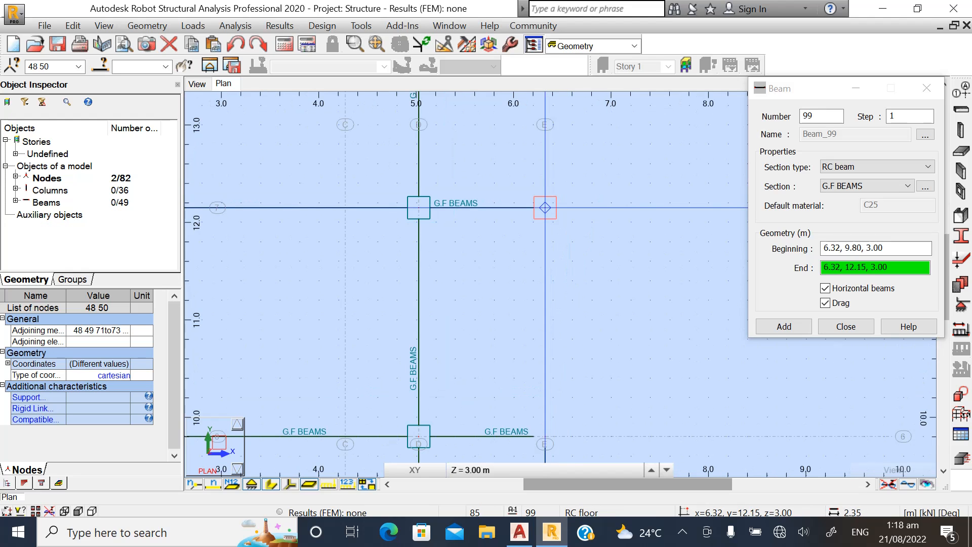
{"action": "left_click", "coordinate": [545, 208]}
{"action": "scroll", "coordinate": [578, 327], "scroll_direction": "down", "scroll_amount": 3}
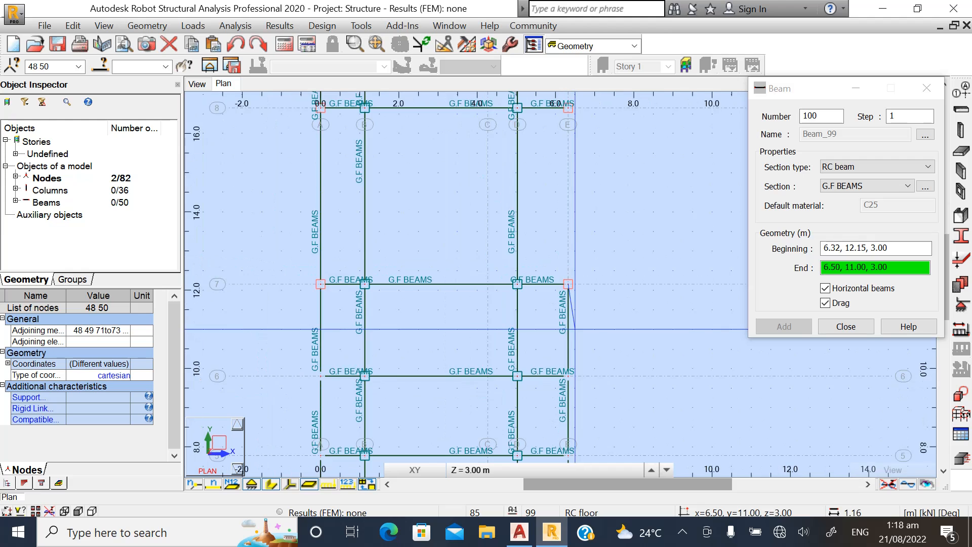
{"action": "scroll", "coordinate": [561, 203], "scroll_direction": "up", "scroll_amount": 3}
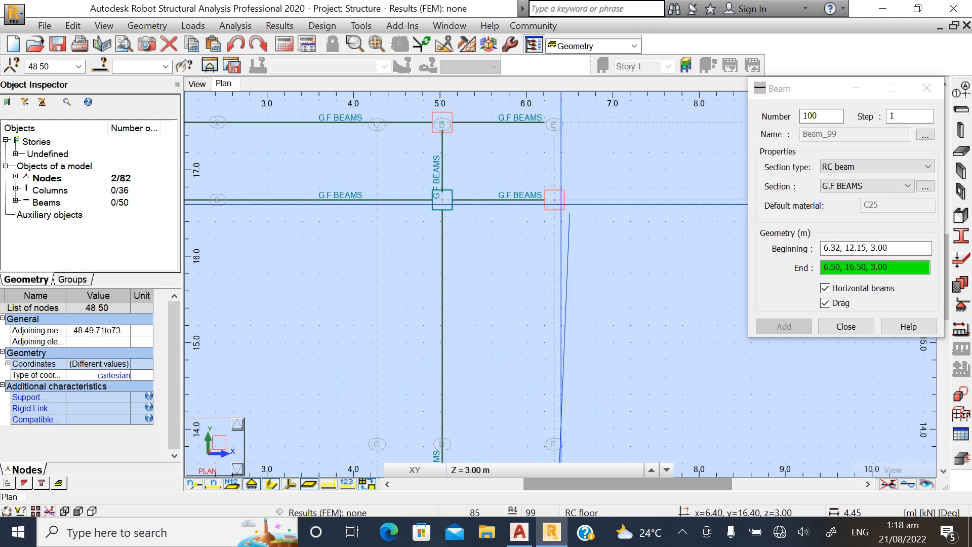
{"action": "left_click", "coordinate": [556, 201]}
{"action": "scroll", "coordinate": [546, 304], "scroll_direction": "down", "scroll_amount": 1}
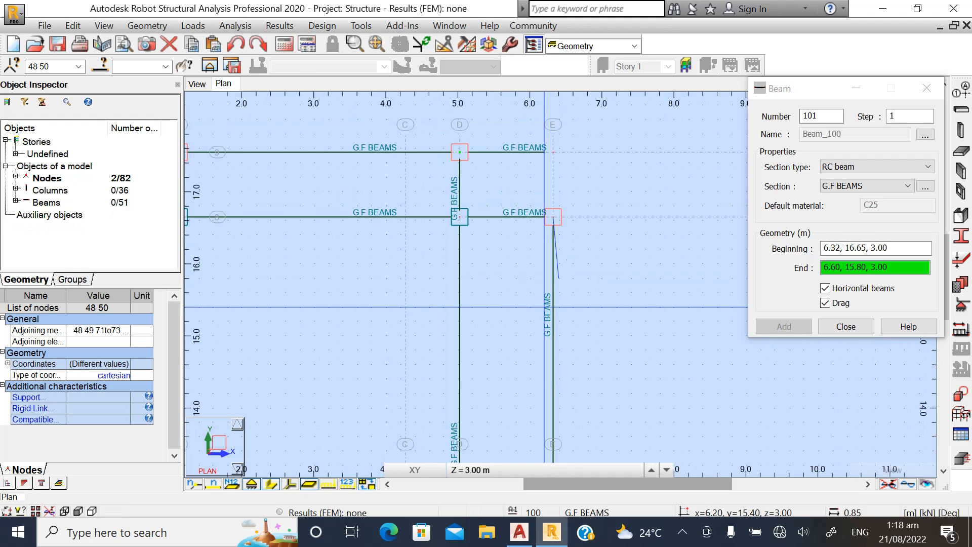
Complete the axis E beam line with a G.F BEAMS beam from axis 8 to axis 9, ending the chain and the Beam command.
{"action": "scroll", "coordinate": [544, 306], "scroll_direction": "down", "scroll_amount": 3}
{"action": "scroll", "coordinate": [560, 199], "scroll_direction": "up", "scroll_amount": 4}
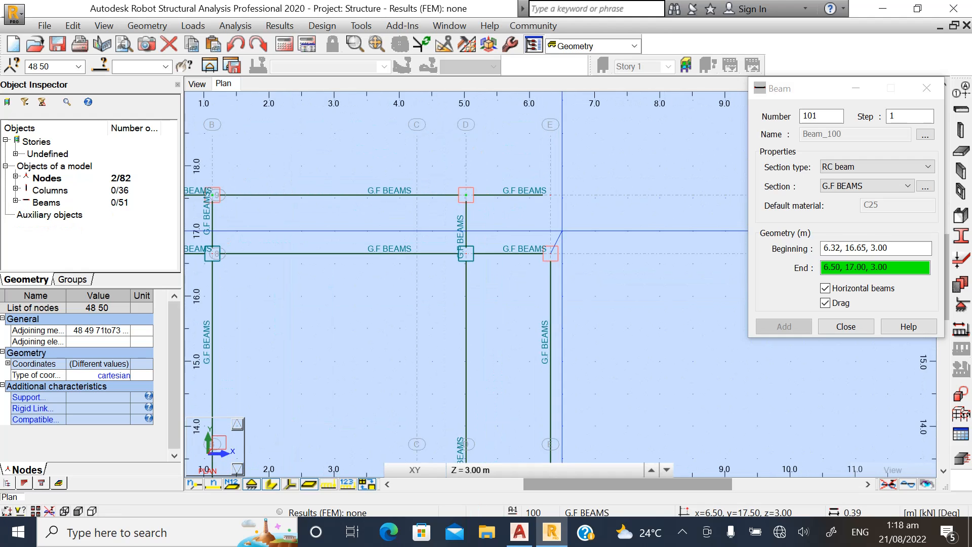
{"action": "left_click", "coordinate": [548, 192]}
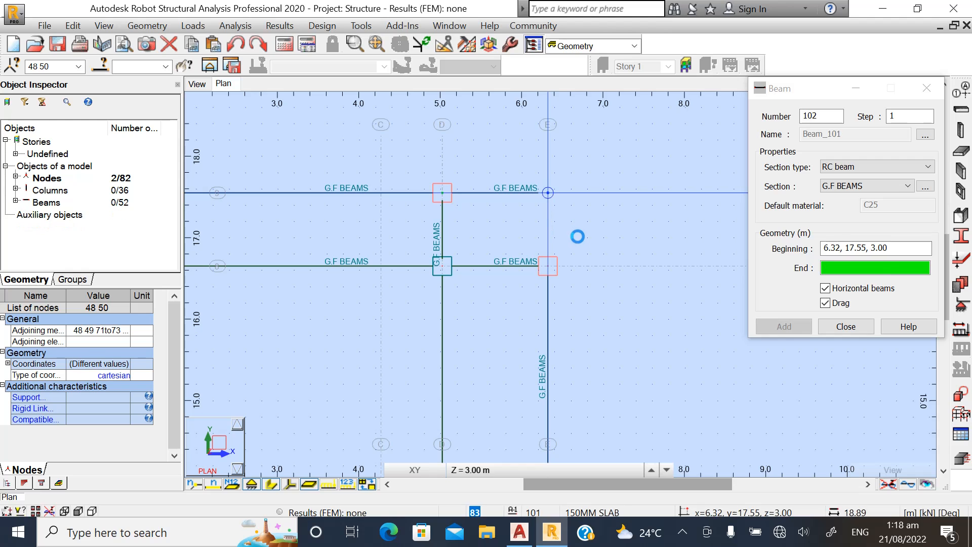
{"action": "left_click", "coordinate": [825, 303]}
{"action": "left_click", "coordinate": [845, 327]}
{"action": "scroll", "coordinate": [590, 200], "scroll_direction": "down", "scroll_amount": 5}
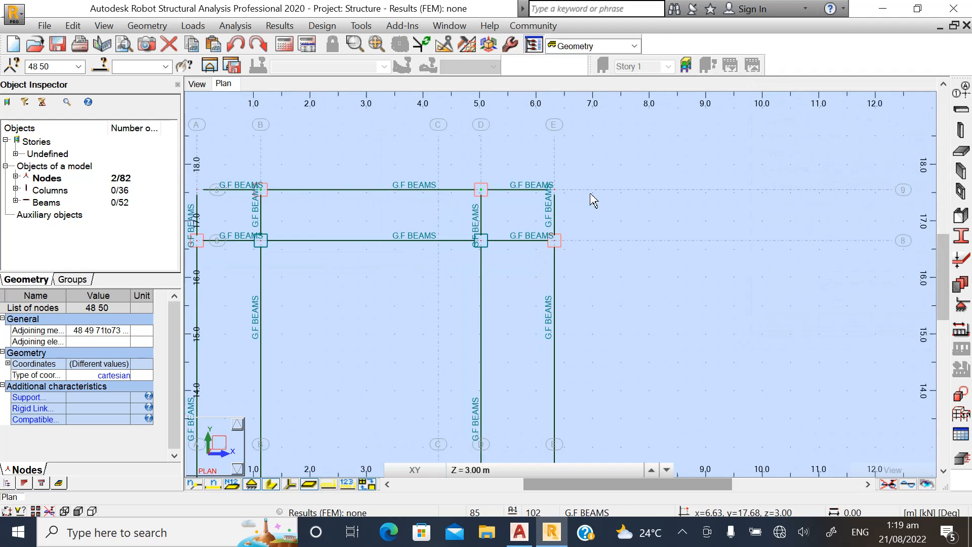
Examine the completed ground floor beam grid in plan and in the 3D view.
{"action": "scroll", "coordinate": [482, 212], "scroll_direction": "down", "scroll_amount": 2}
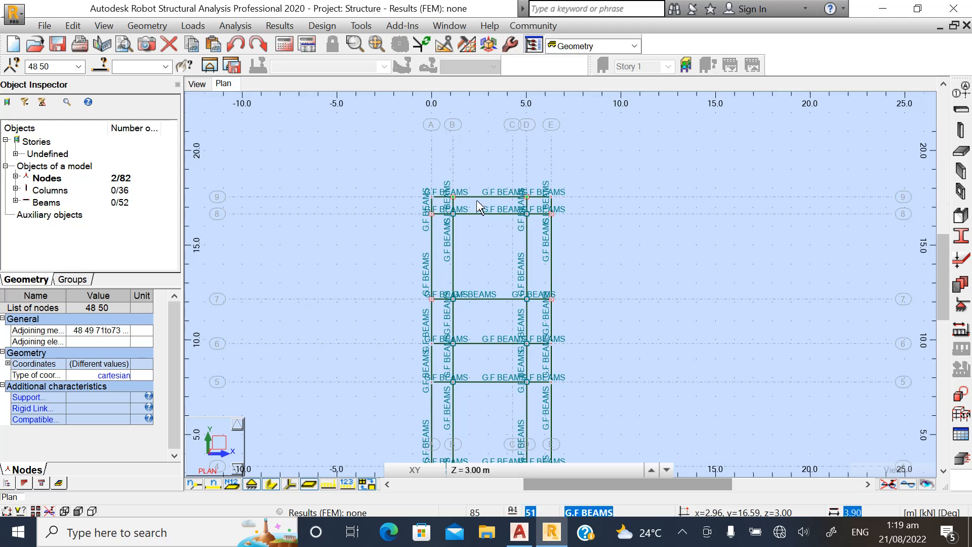
{"action": "scroll", "coordinate": [504, 178], "scroll_direction": "down", "scroll_amount": 2}
{"action": "scroll", "coordinate": [494, 246], "scroll_direction": "up", "scroll_amount": 2}
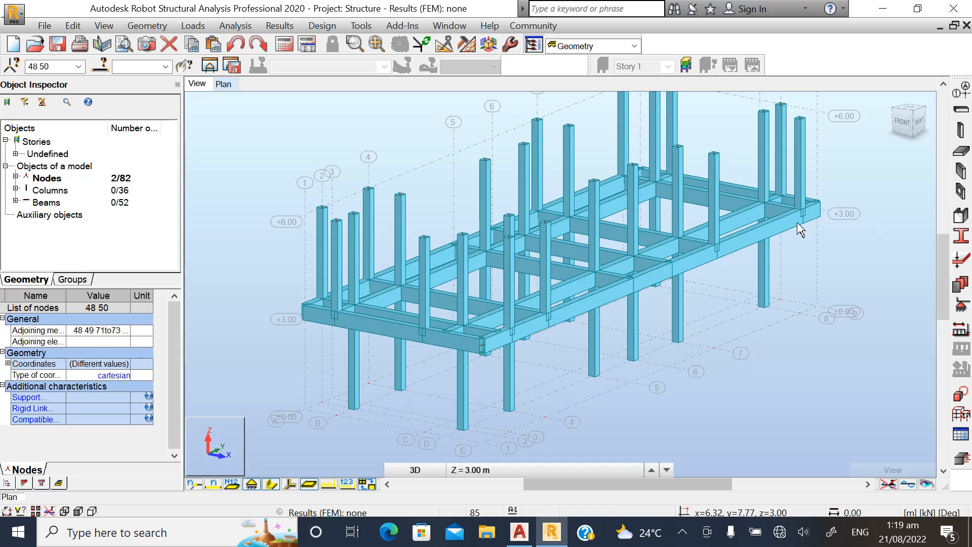
{"action": "scroll", "coordinate": [383, 320], "scroll_direction": "up", "scroll_amount": 1}
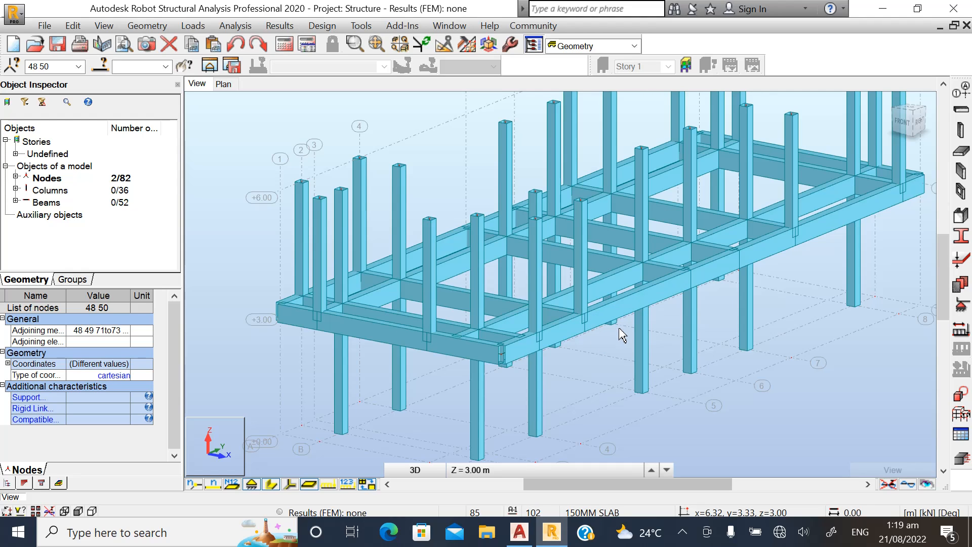
{"action": "scroll", "coordinate": [521, 349], "scroll_direction": "down", "scroll_amount": 3}
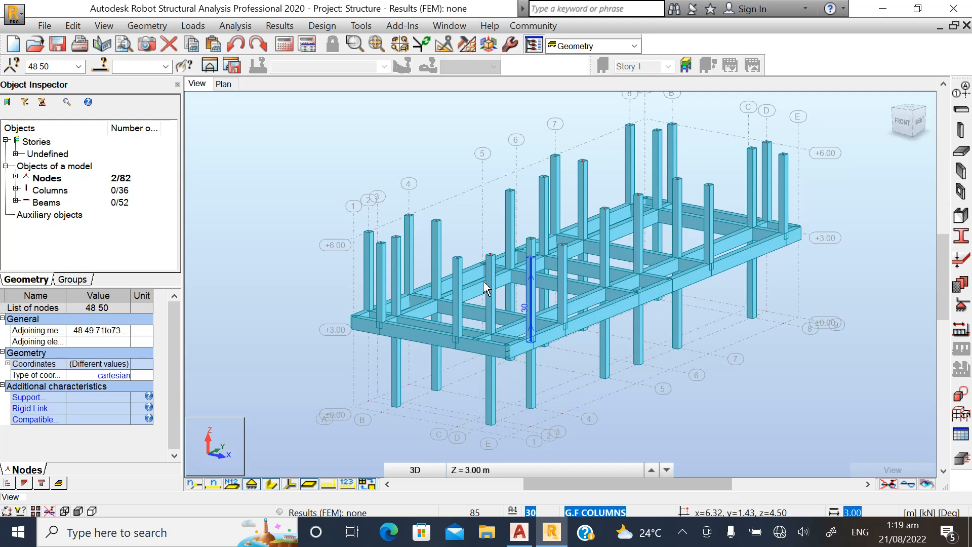
Display the plan view at the upper column level, Z = 6.00 m.
{"action": "left_click", "coordinate": [223, 84]}
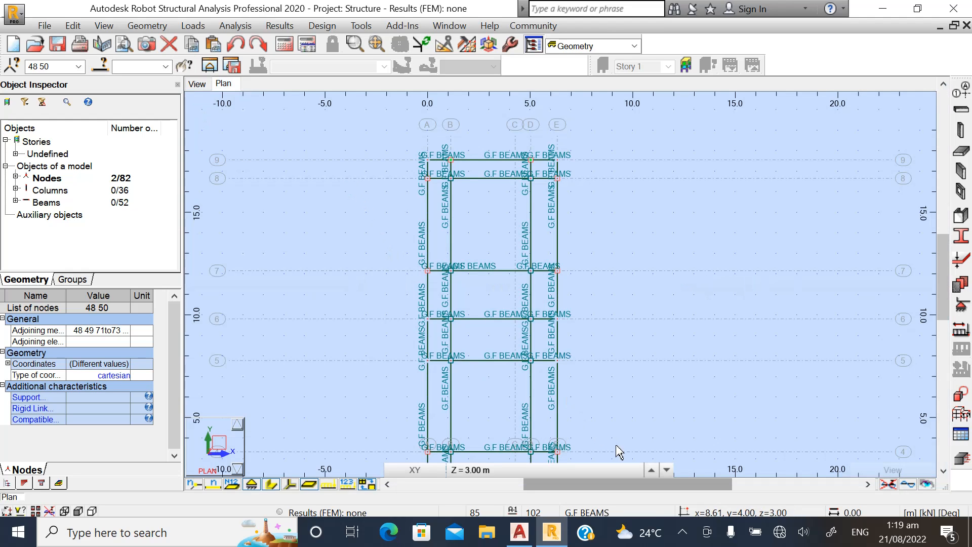
{"action": "left_click", "coordinate": [651, 470]}
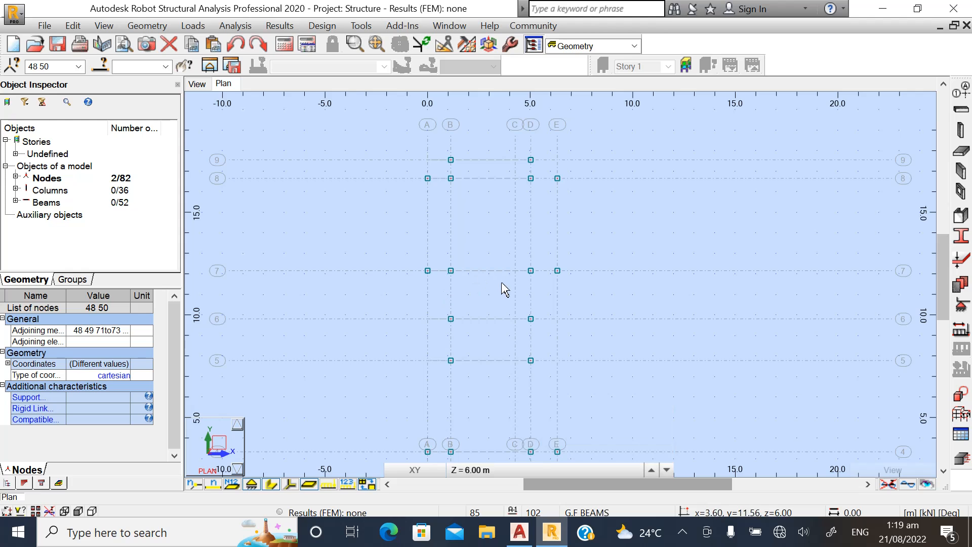
{"action": "scroll", "coordinate": [456, 303], "scroll_direction": "down", "scroll_amount": 4}
{"action": "scroll", "coordinate": [443, 229], "scroll_direction": "up", "scroll_amount": 5}
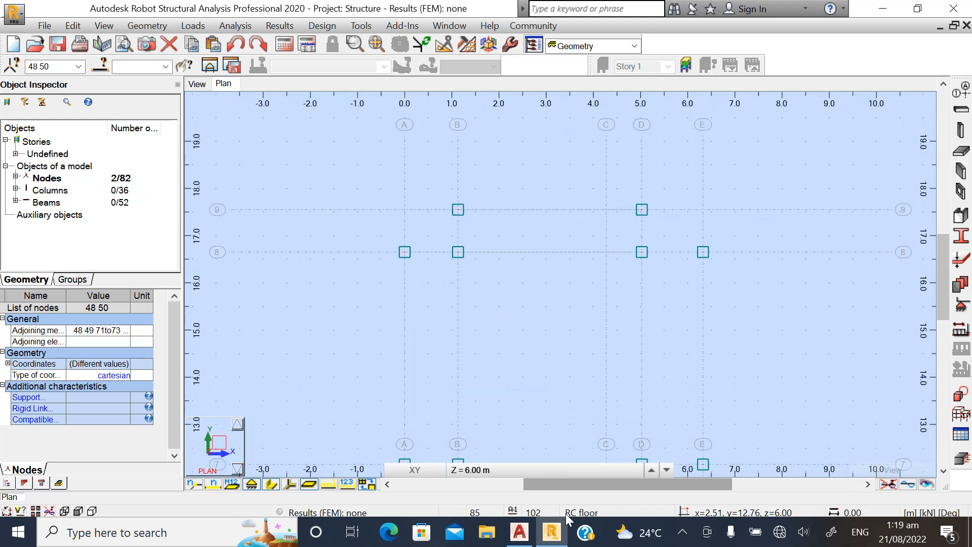
Switch to AutoCAD and examine the column positions on the upper floor layout in GA.dwg.
{"action": "left_click", "coordinate": [520, 538]}
{"action": "scroll", "coordinate": [424, 397], "scroll_direction": "down", "scroll_amount": 6}
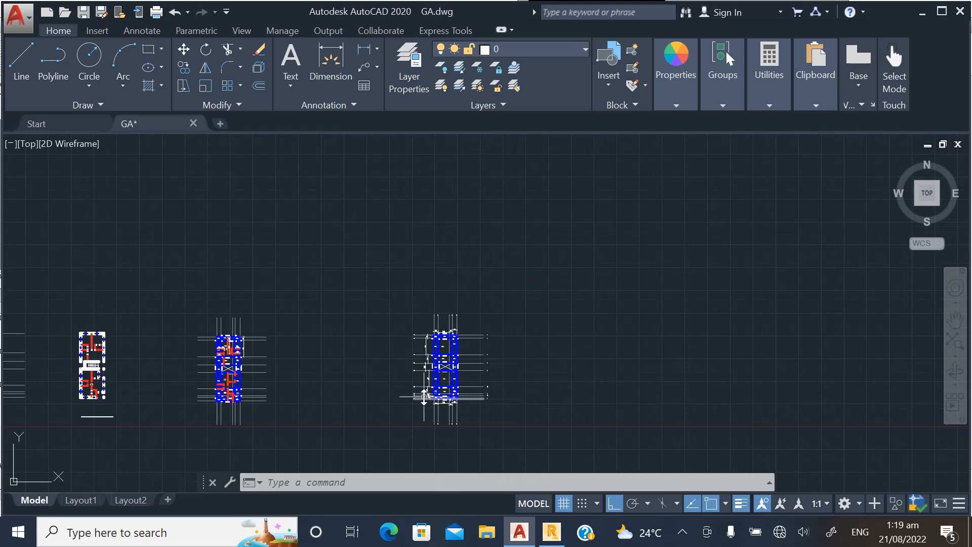
{"action": "scroll", "coordinate": [281, 361], "scroll_direction": "down", "scroll_amount": 3}
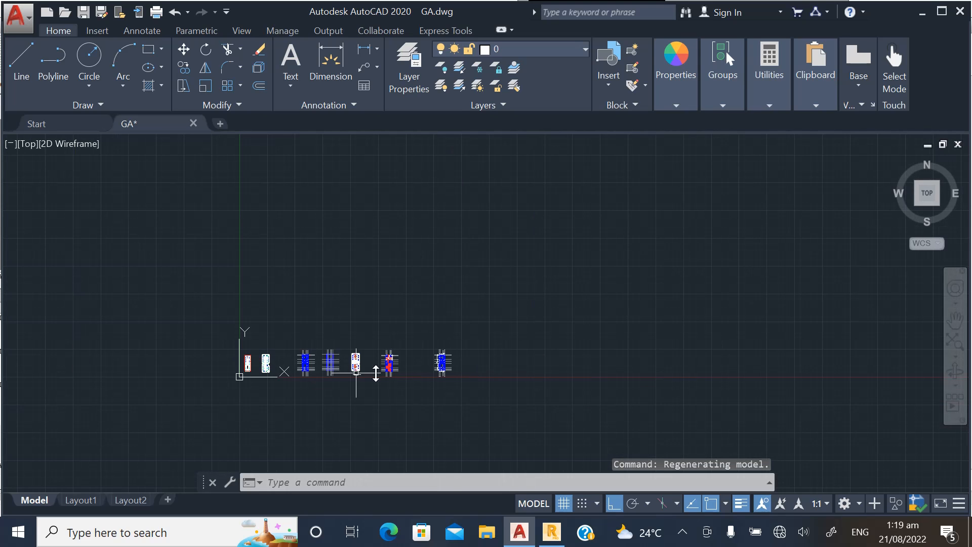
{"action": "scroll", "coordinate": [321, 373], "scroll_direction": "up", "scroll_amount": 6}
{"action": "scroll", "coordinate": [332, 309], "scroll_direction": "up", "scroll_amount": 4}
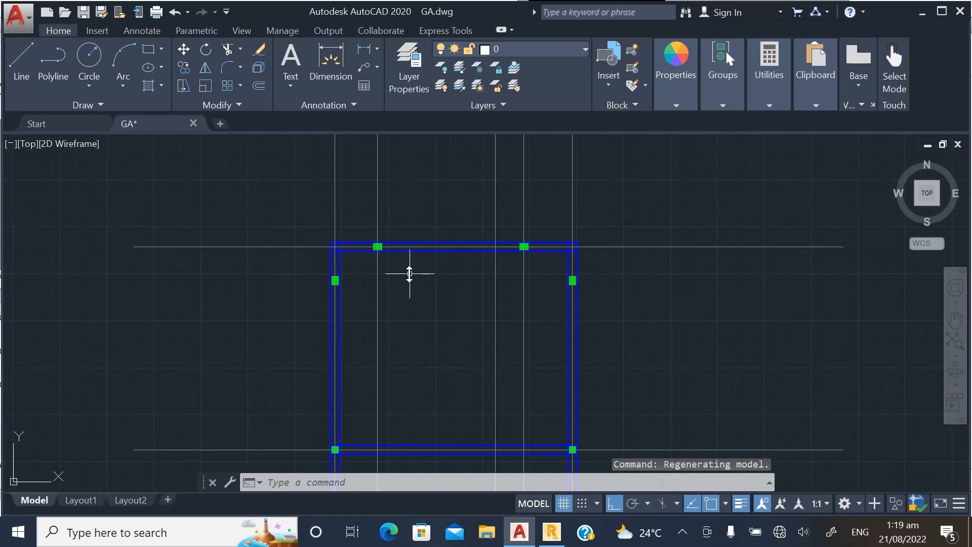
{"action": "scroll", "coordinate": [400, 264], "scroll_direction": "down", "scroll_amount": 2}
{"action": "scroll", "coordinate": [377, 247], "scroll_direction": "up", "scroll_amount": 4}
{"action": "scroll", "coordinate": [364, 238], "scroll_direction": "down", "scroll_amount": 3}
{"action": "scroll", "coordinate": [384, 287], "scroll_direction": "up", "scroll_amount": 3}
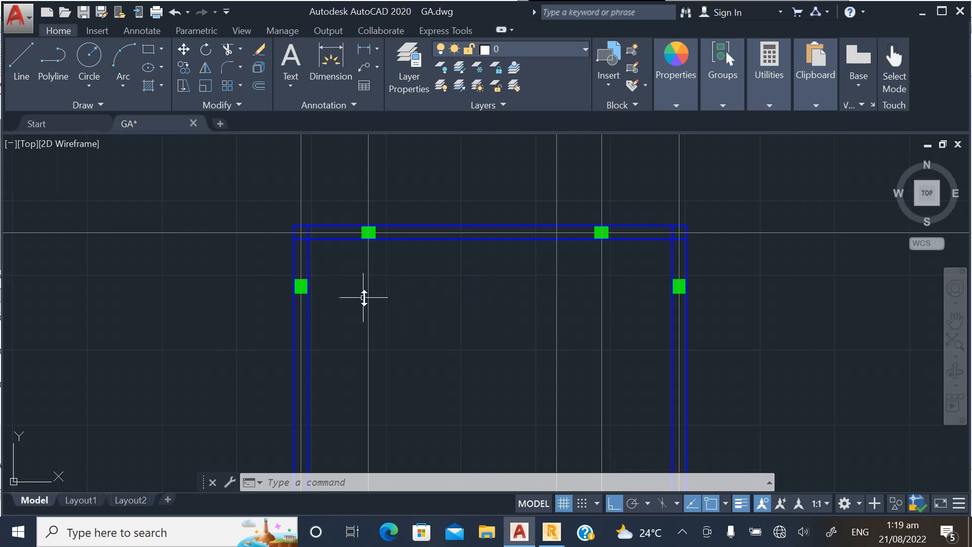
{"action": "scroll", "coordinate": [364, 298], "scroll_direction": "down", "scroll_amount": 2}
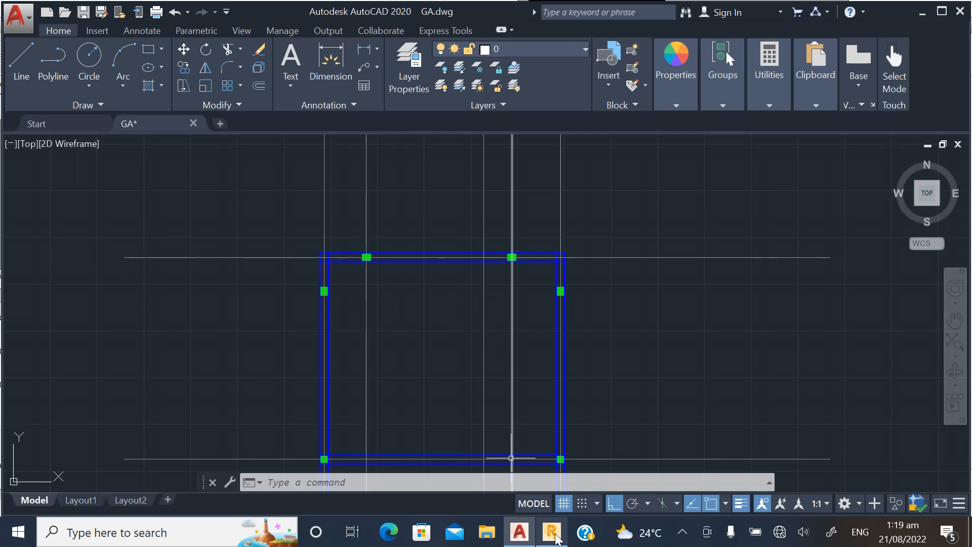
Switch back to Robot Structural Analysis and delete the upper-storey columns at grid intersections B/8 and D/8.
{"action": "left_click", "coordinate": [553, 533]}
{"action": "scroll", "coordinate": [438, 235], "scroll_direction": "up", "scroll_amount": 2}
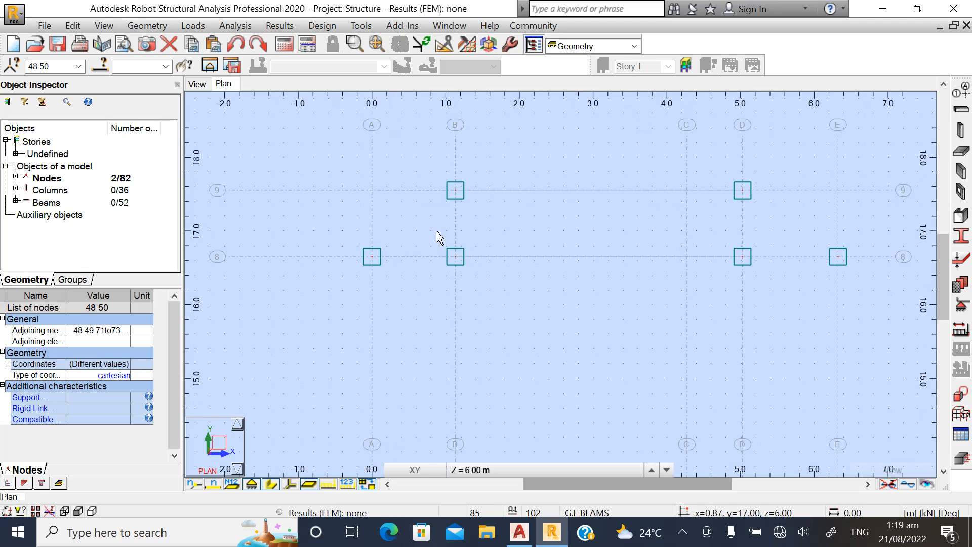
{"action": "left_click_drag", "start_coordinate": [499, 282], "coordinate": [500, 282]}
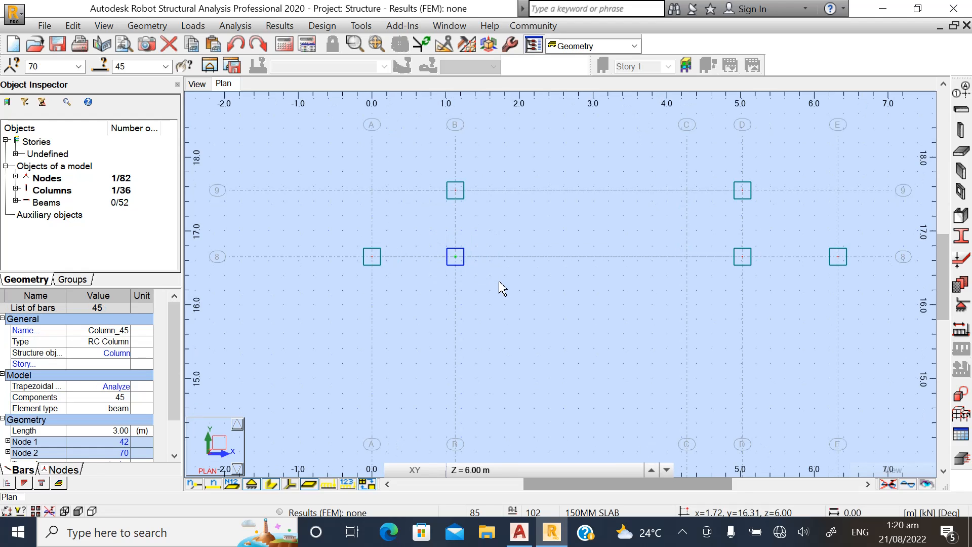
{"action": "key", "text": "Delete"}
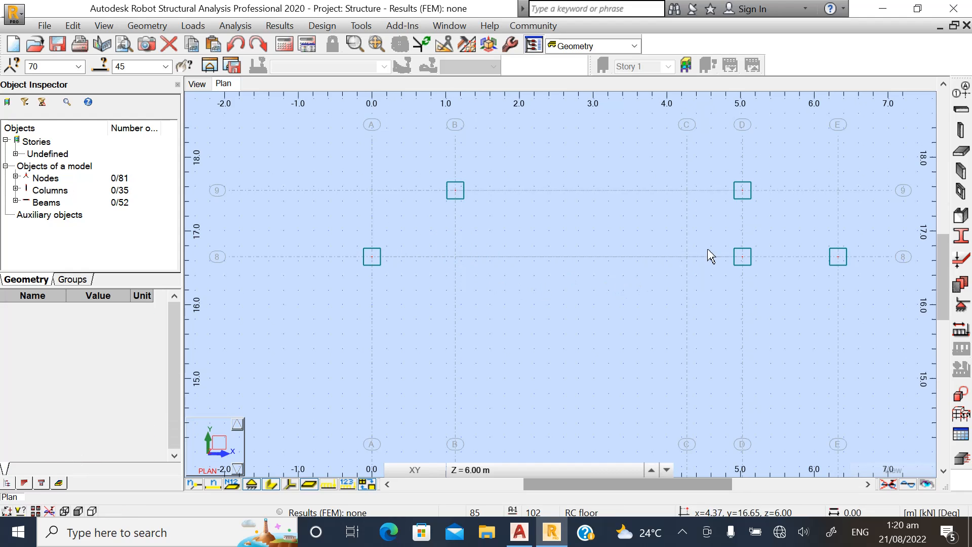
{"action": "left_click_drag", "start_coordinate": [762, 281], "coordinate": [762, 282]}
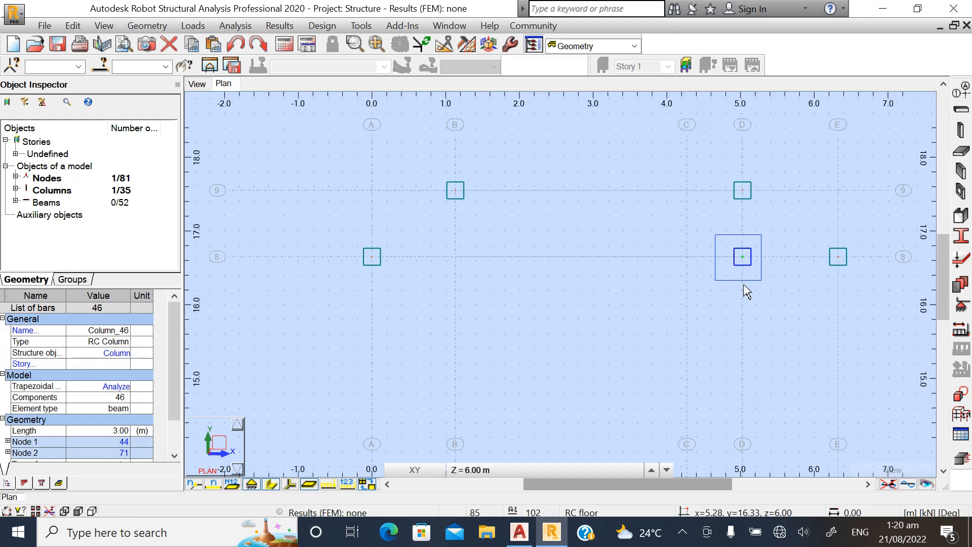
{"action": "key", "text": "Delete"}
Delete the two upper-storey columns on axis 7 at grid axes B and D.
{"action": "scroll", "coordinate": [411, 182], "scroll_direction": "down", "scroll_amount": 4}
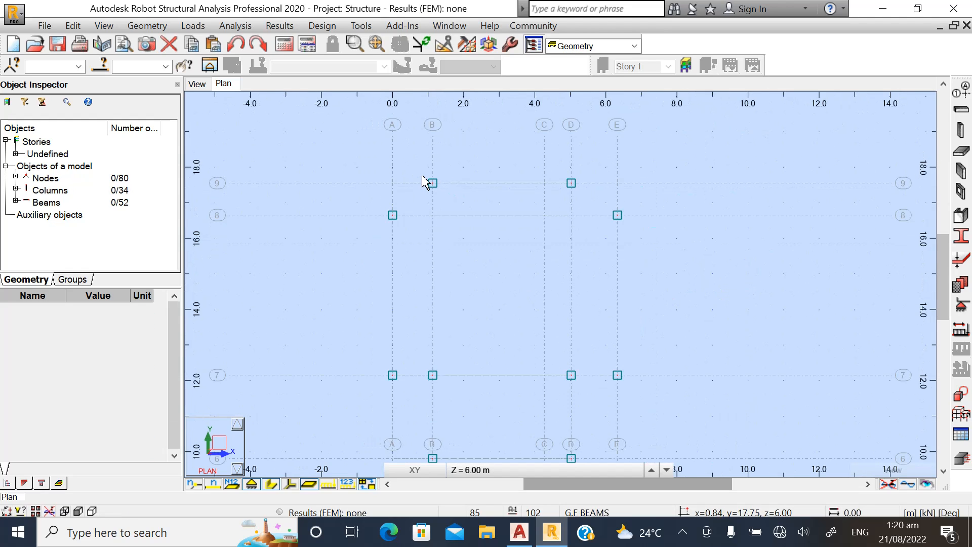
{"action": "scroll", "coordinate": [434, 337], "scroll_direction": "up", "scroll_amount": 2}
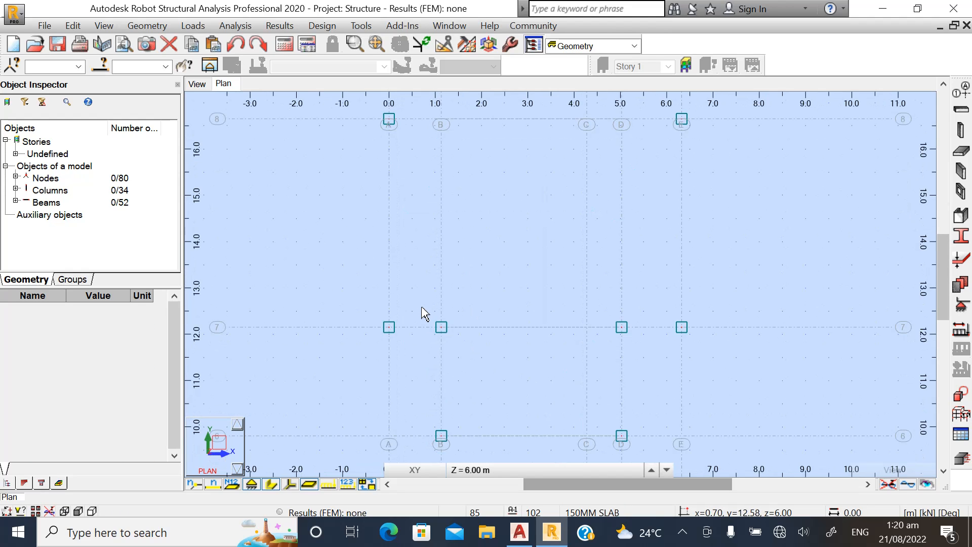
{"action": "left_click_drag", "start_coordinate": [644, 355], "coordinate": [644, 355]}
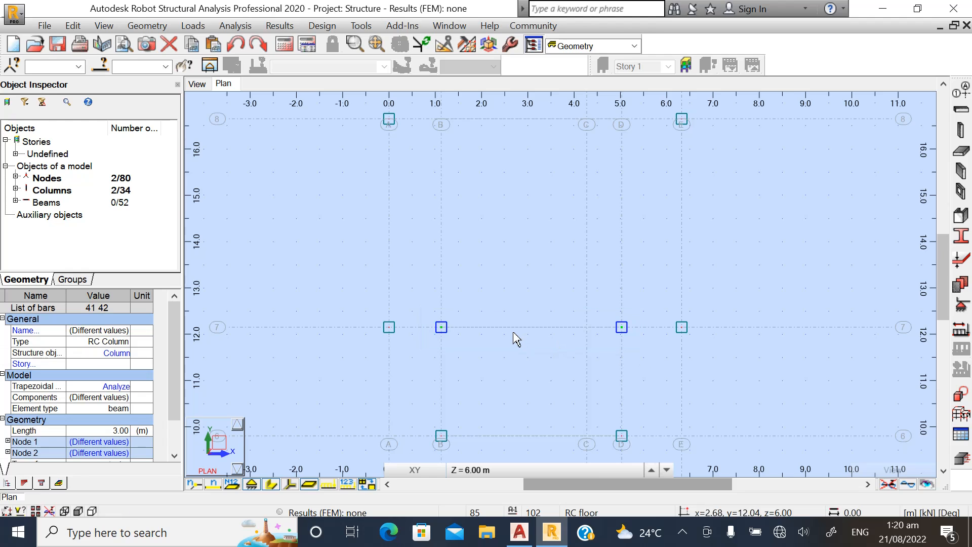
{"action": "key", "text": "Delete"}
Delete the two upper-storey columns on axis 4 at grid axes B and D.
{"action": "scroll", "coordinate": [436, 221], "scroll_direction": "down", "scroll_amount": 6}
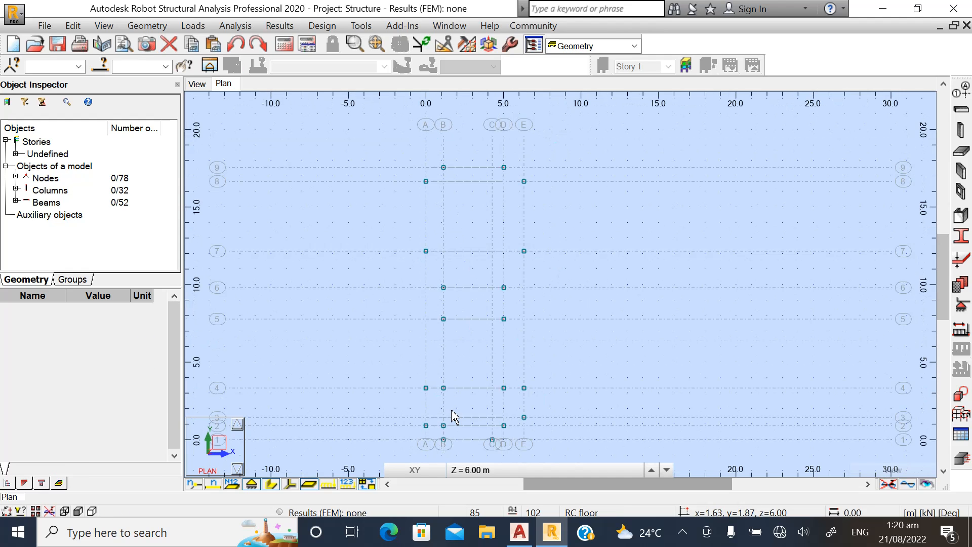
{"action": "scroll", "coordinate": [454, 417], "scroll_direction": "up", "scroll_amount": 2}
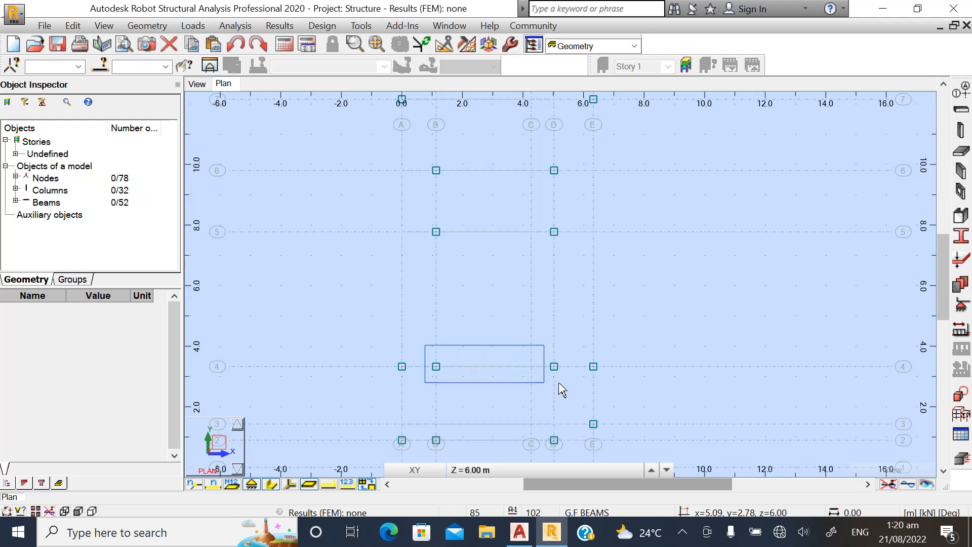
{"action": "left_click_drag", "start_coordinate": [566, 385], "coordinate": [565, 384]}
{"action": "key", "text": "Delete"}
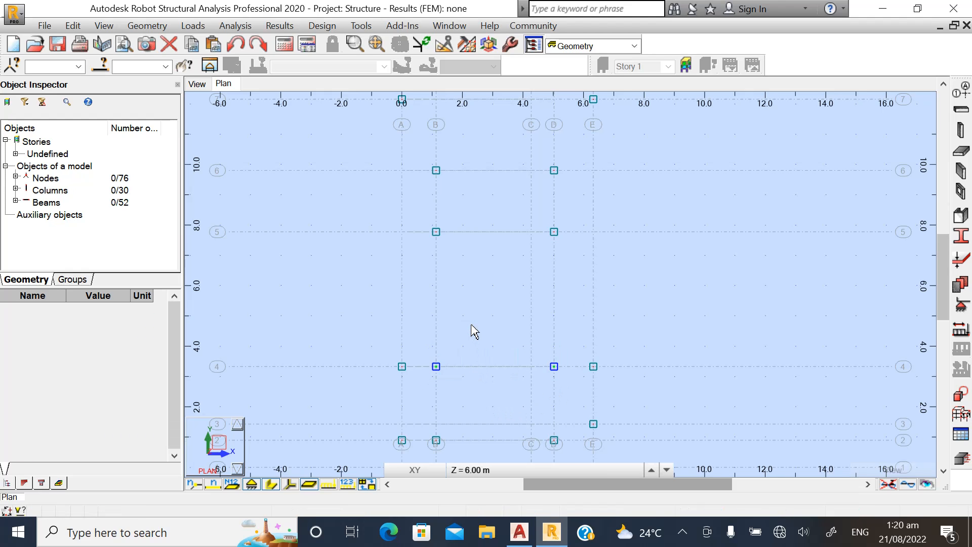
Delete the two upper-storey columns on axis 2 at grid axes B and D.
{"action": "scroll", "coordinate": [489, 276], "scroll_direction": "down", "scroll_amount": 2}
{"action": "scroll", "coordinate": [478, 353], "scroll_direction": "up", "scroll_amount": 3}
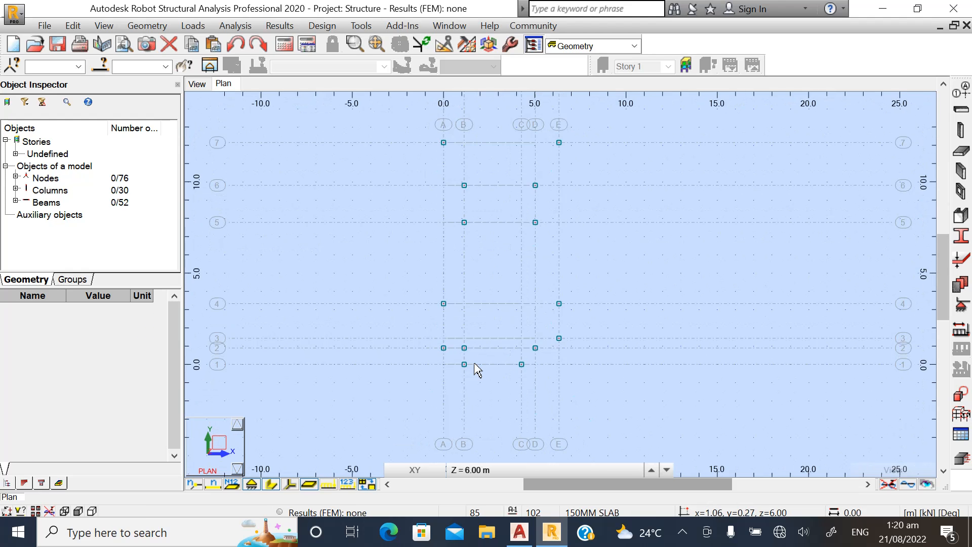
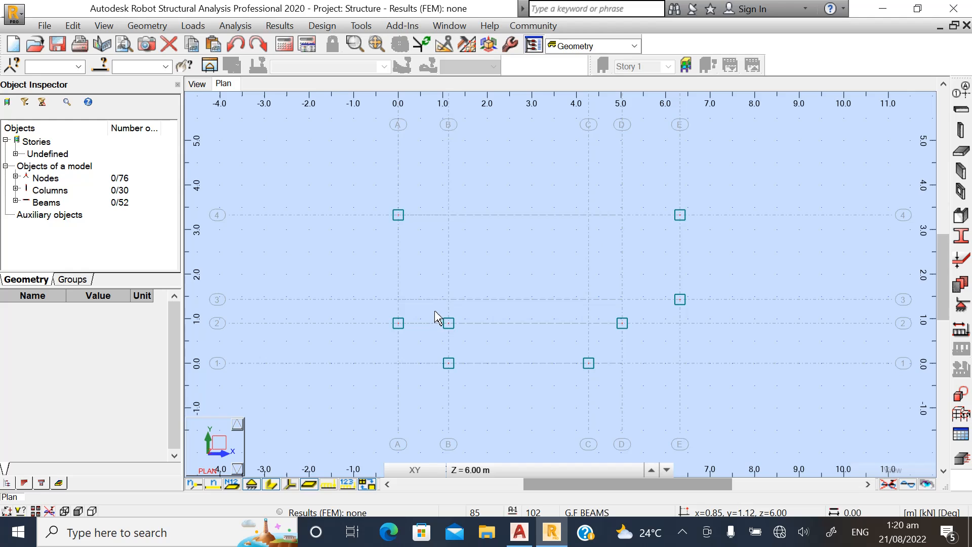
{"action": "left_click_drag", "start_coordinate": [643, 333], "coordinate": [643, 333]}
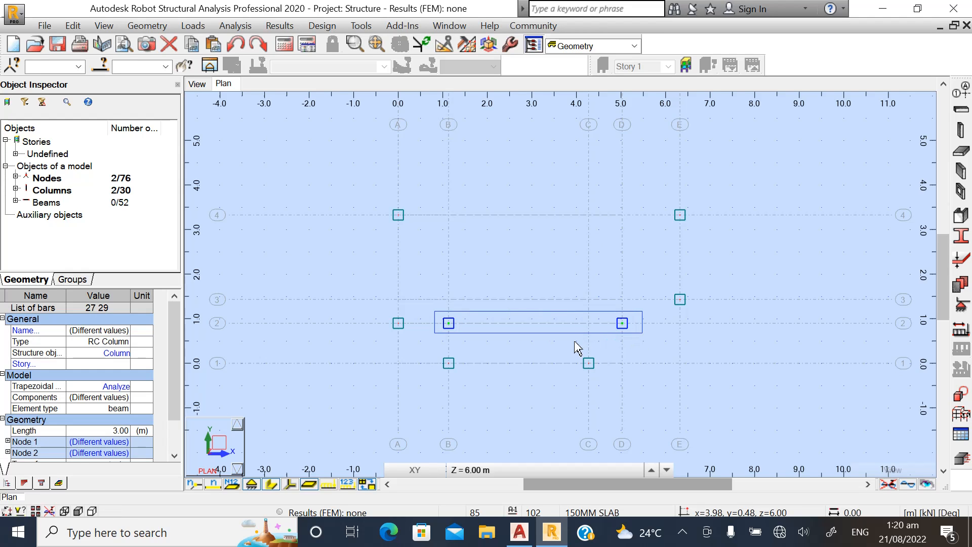
{"action": "key", "text": "Delete"}
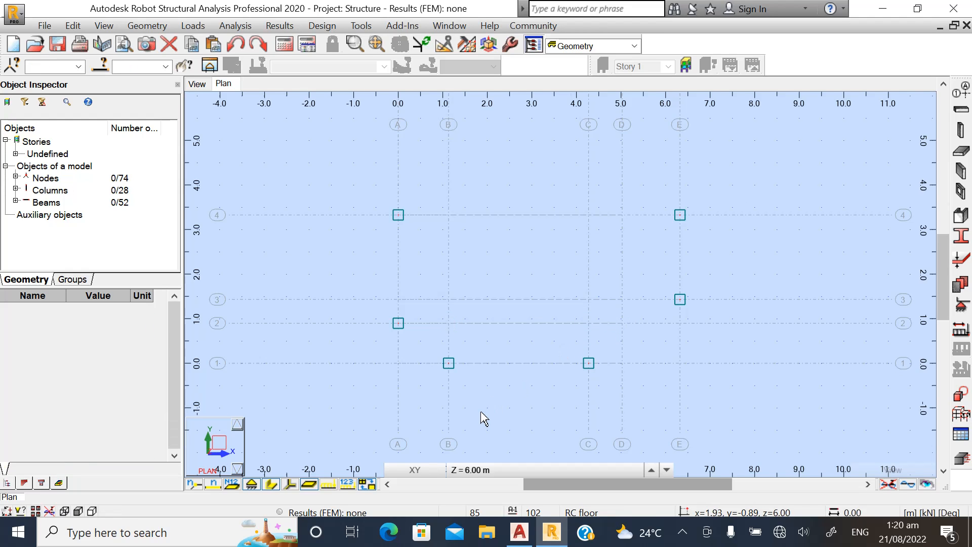
{"action": "scroll", "coordinate": [484, 418], "scroll_direction": "down", "scroll_amount": 1}
{"action": "scroll", "coordinate": [472, 415], "scroll_direction": "down", "scroll_amount": 3}
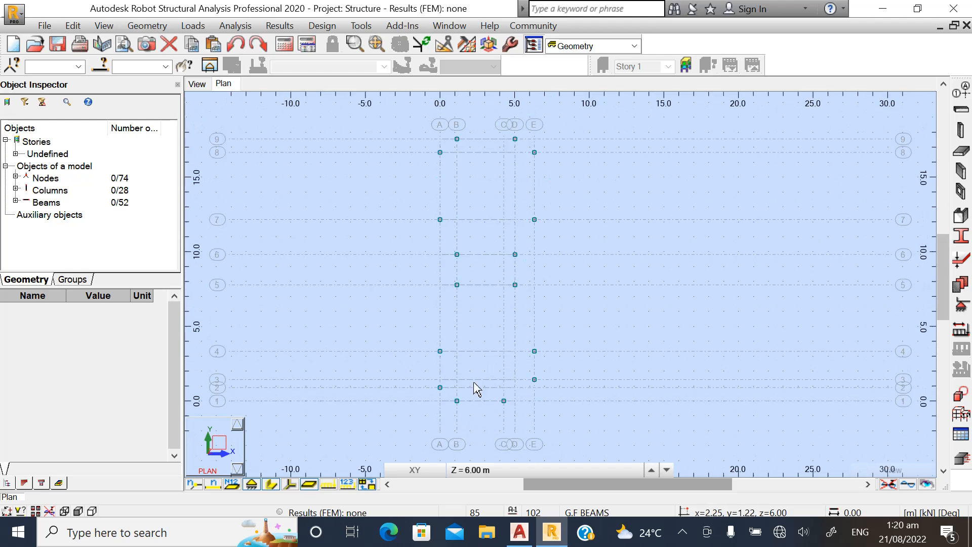
{"action": "scroll", "coordinate": [486, 201], "scroll_direction": "up", "scroll_amount": 1}
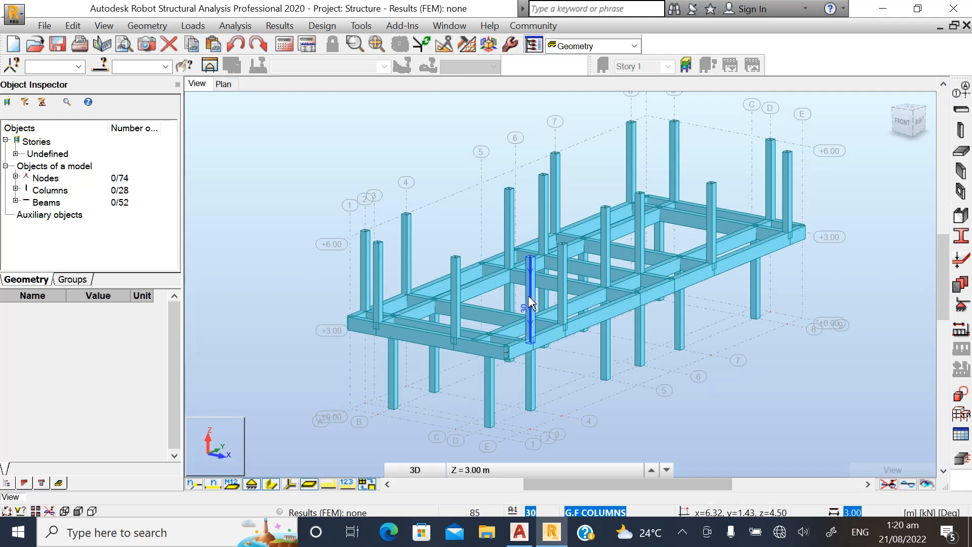
Set up new RC beams with the ROOF BEAMS section on the plan at Z = 6.00 m.
{"action": "scroll", "coordinate": [418, 339], "scroll_direction": "up", "scroll_amount": 1}
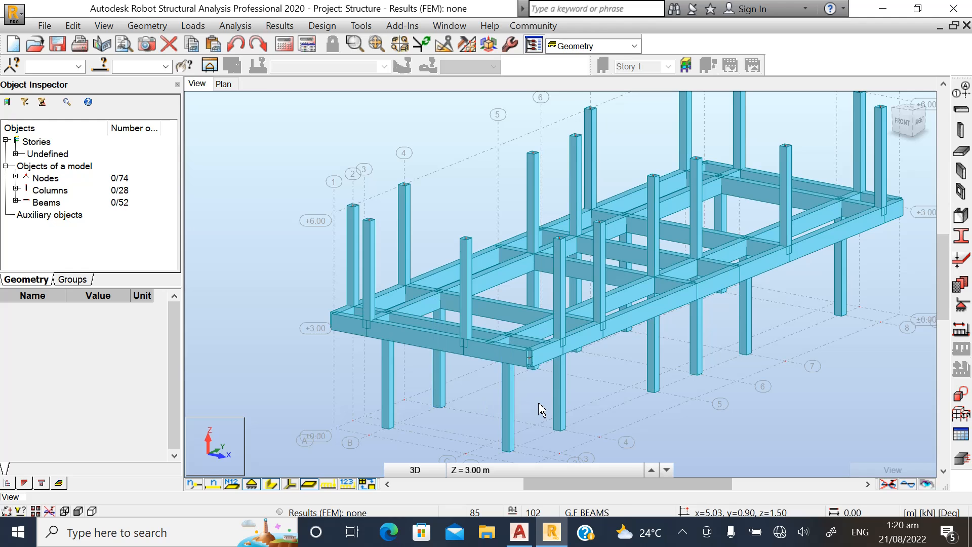
{"action": "scroll", "coordinate": [601, 407], "scroll_direction": "down", "scroll_amount": 1}
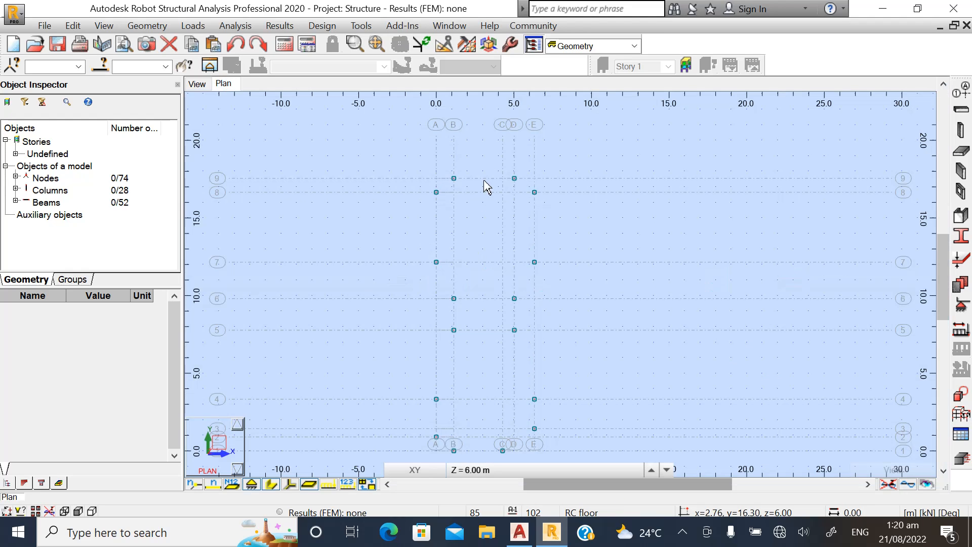
{"action": "scroll", "coordinate": [507, 178], "scroll_direction": "up", "scroll_amount": 1}
{"action": "left_click", "coordinate": [962, 114]}
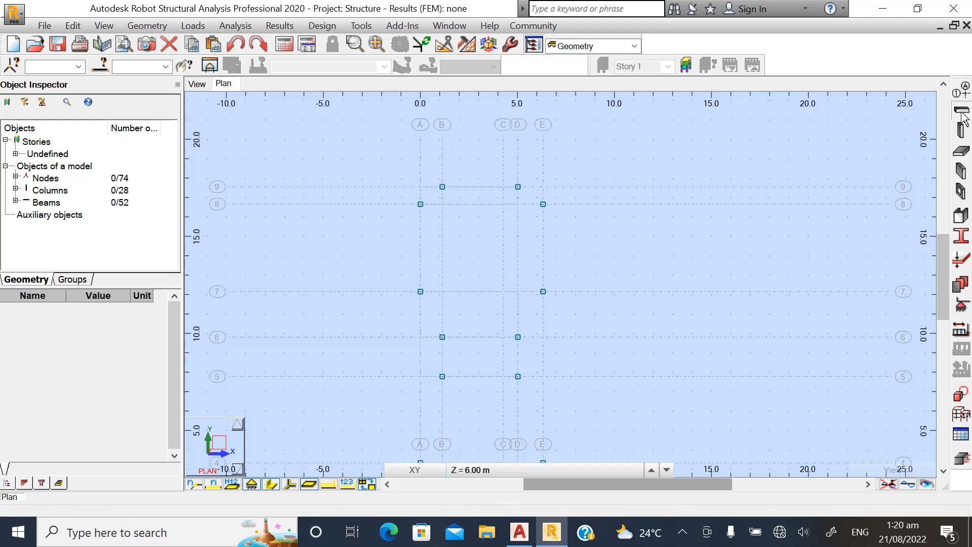
{"action": "left_click", "coordinate": [895, 186]}
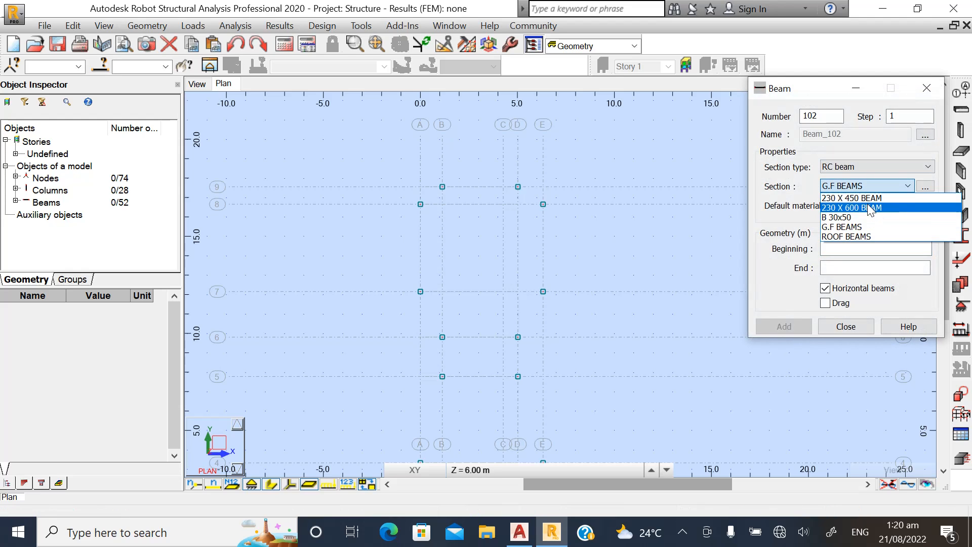
{"action": "left_click", "coordinate": [860, 237]}
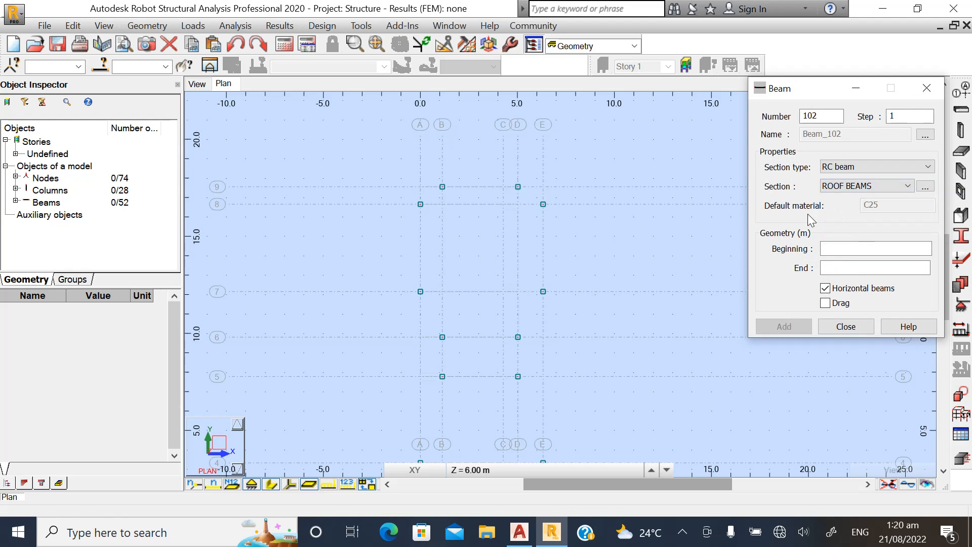
Draw continuous roof beams along axis 9 from A to E through B and D, enabling the Drag option after the first span.
{"action": "scroll", "coordinate": [421, 197], "scroll_direction": "up", "scroll_amount": 3}
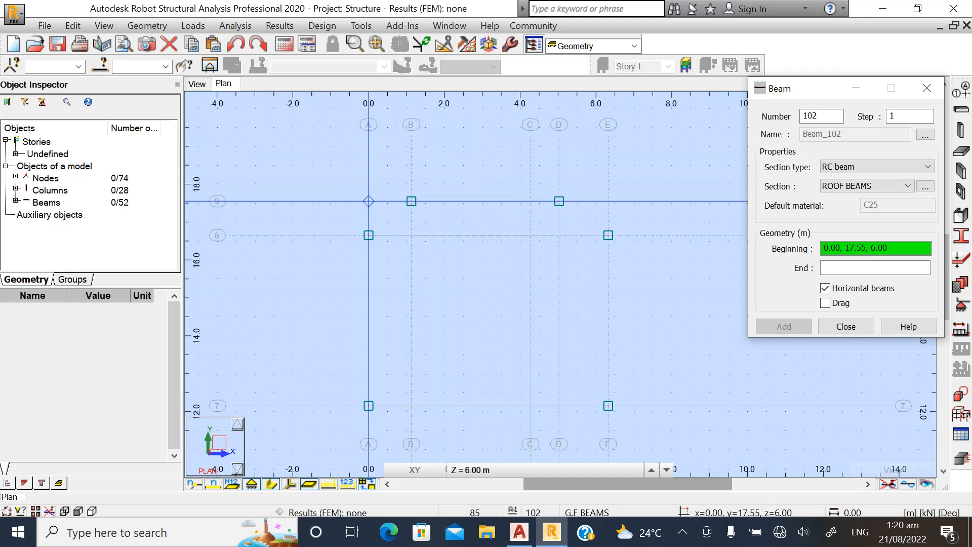
{"action": "left_click", "coordinate": [368, 201]}
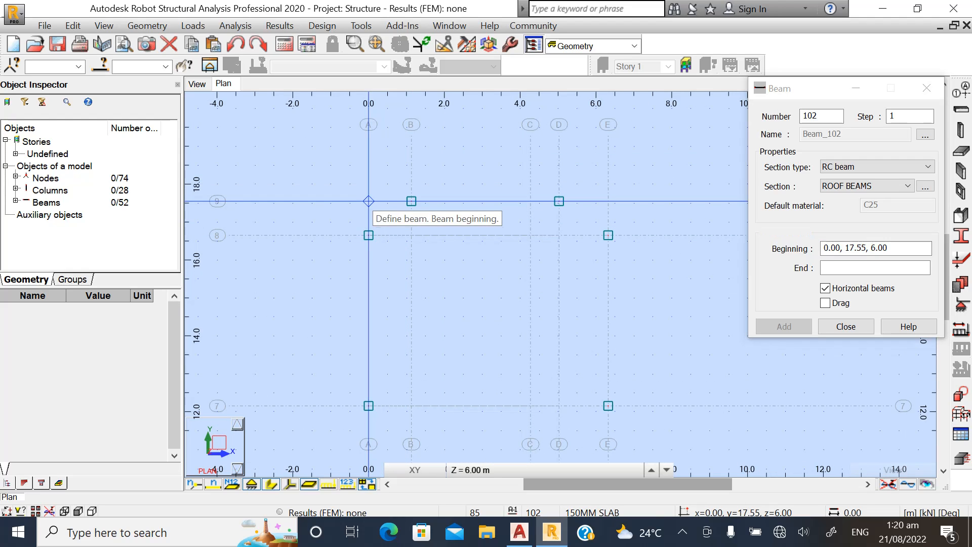
{"action": "scroll", "coordinate": [414, 207], "scroll_direction": "up", "scroll_amount": 2}
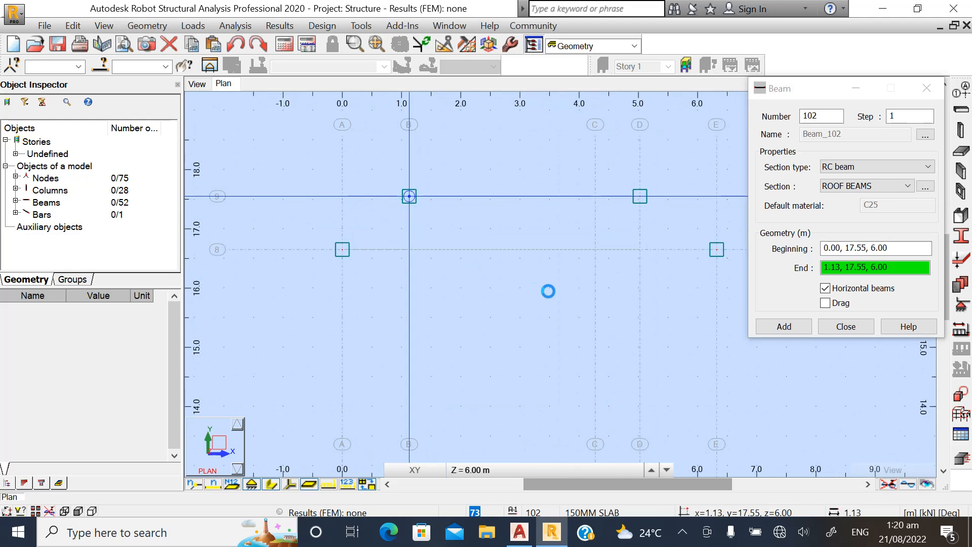
{"action": "left_click", "coordinate": [410, 196]}
{"action": "left_click", "coordinate": [825, 303]}
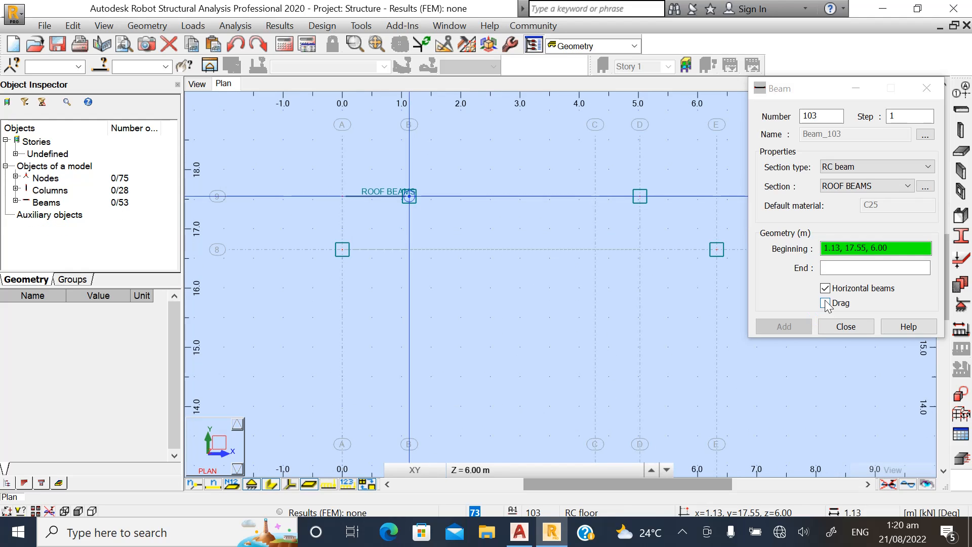
{"action": "left_click", "coordinate": [640, 196]}
{"action": "scroll", "coordinate": [614, 252], "scroll_direction": "down", "scroll_amount": 3}
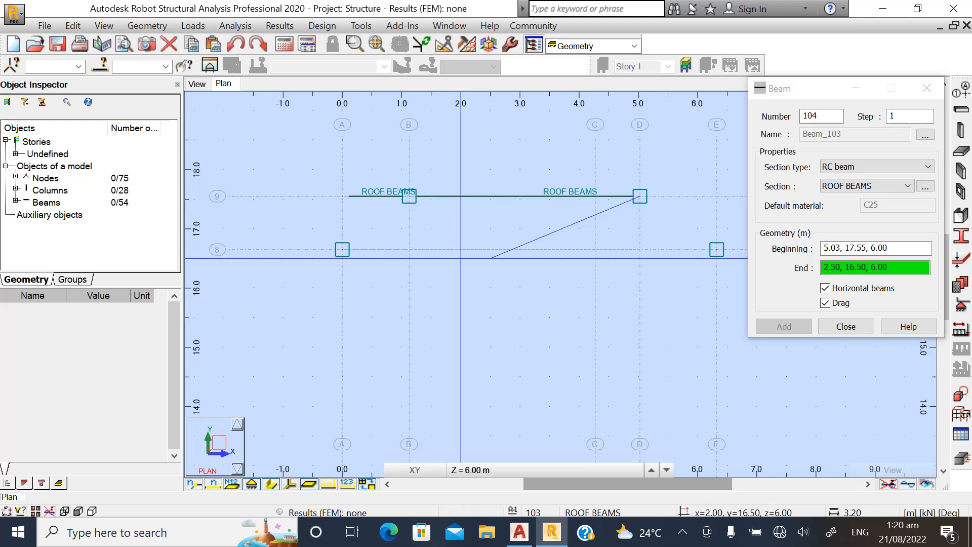
{"action": "scroll", "coordinate": [582, 221], "scroll_direction": "up", "scroll_amount": 2}
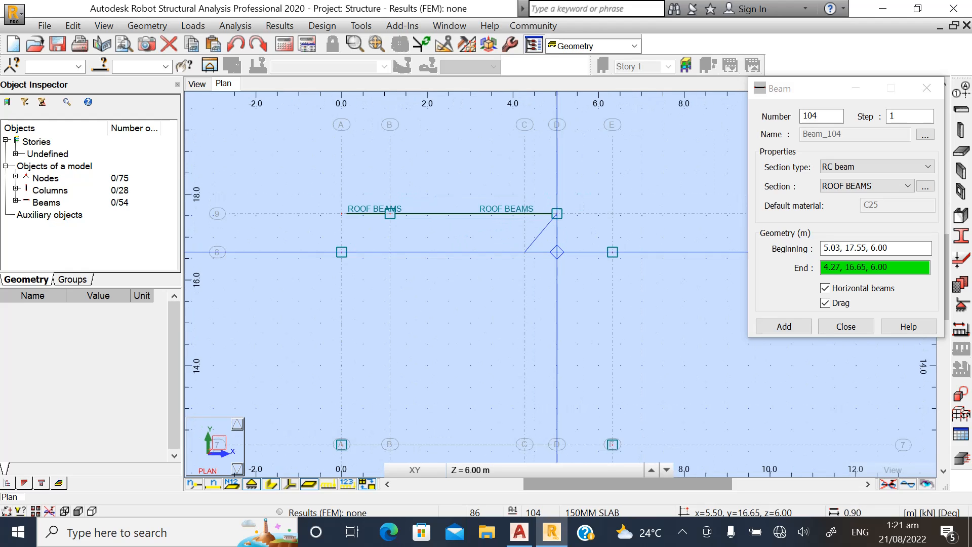
{"action": "left_click", "coordinate": [618, 206]}
Continue the roof beams along axis E from axis 9 to axis 8 and on to axis 7.
{"action": "scroll", "coordinate": [619, 250], "scroll_direction": "up", "scroll_amount": 2}
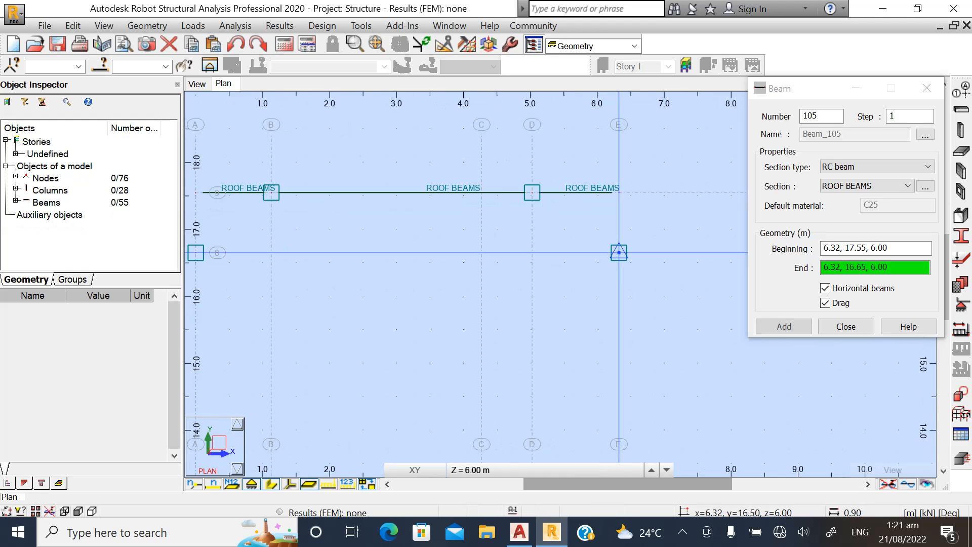
{"action": "left_click", "coordinate": [619, 250]}
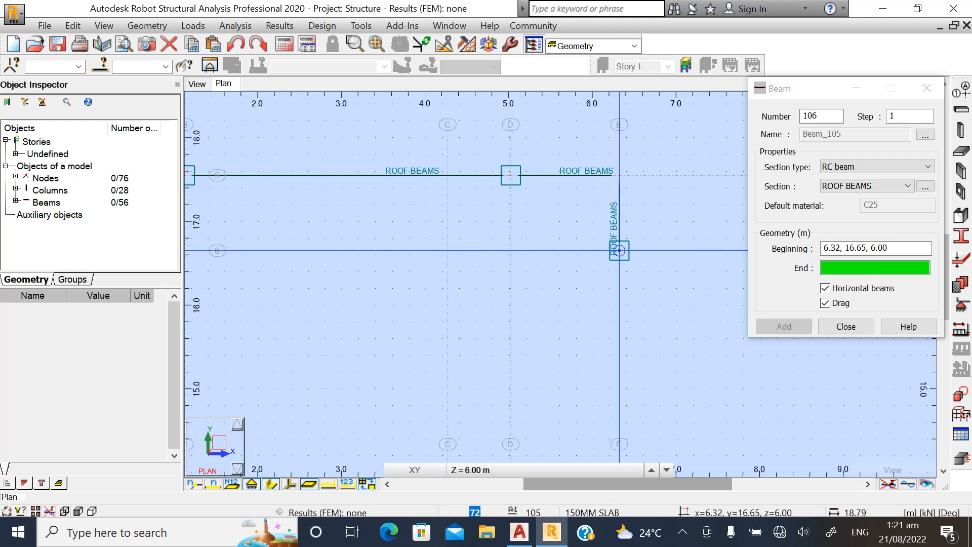
{"action": "scroll", "coordinate": [607, 202], "scroll_direction": "down", "scroll_amount": 3}
{"action": "scroll", "coordinate": [604, 192], "scroll_direction": "down", "scroll_amount": 2}
{"action": "scroll", "coordinate": [615, 373], "scroll_direction": "up", "scroll_amount": 3}
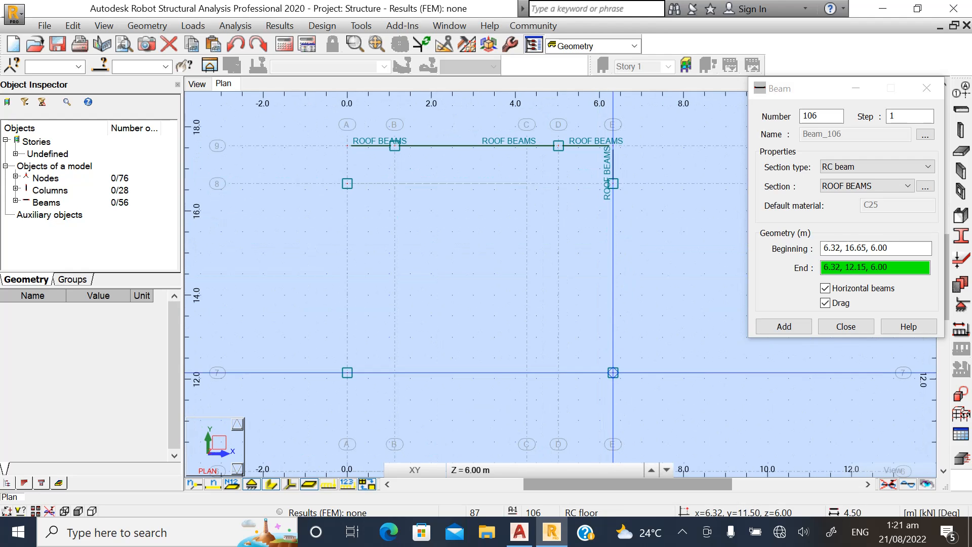
{"action": "scroll", "coordinate": [614, 359], "scroll_direction": "up", "scroll_amount": 2}
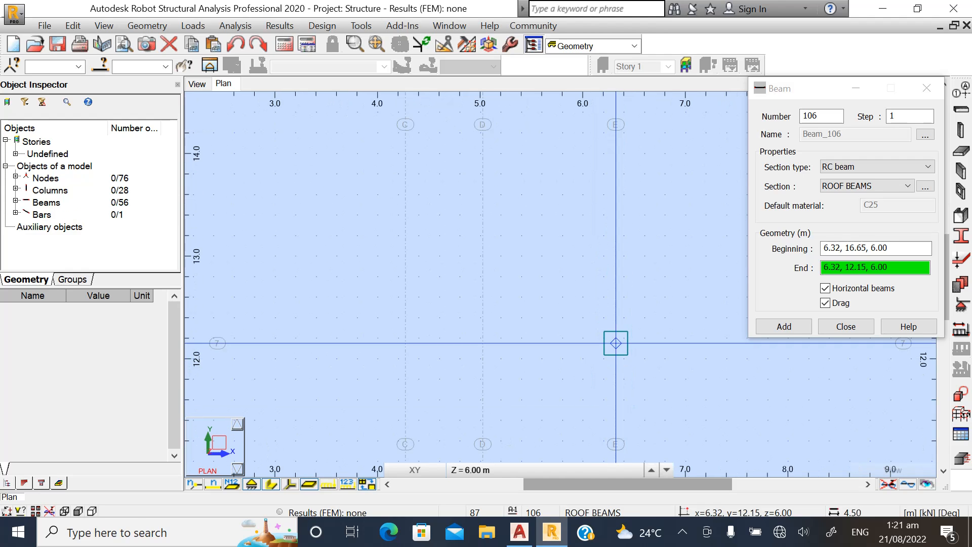
{"action": "left_click", "coordinate": [616, 343]}
Extend the roof beams along axis E from axis 7 through axis 6 to axis 5.
{"action": "scroll", "coordinate": [614, 339], "scroll_direction": "down", "scroll_amount": 3}
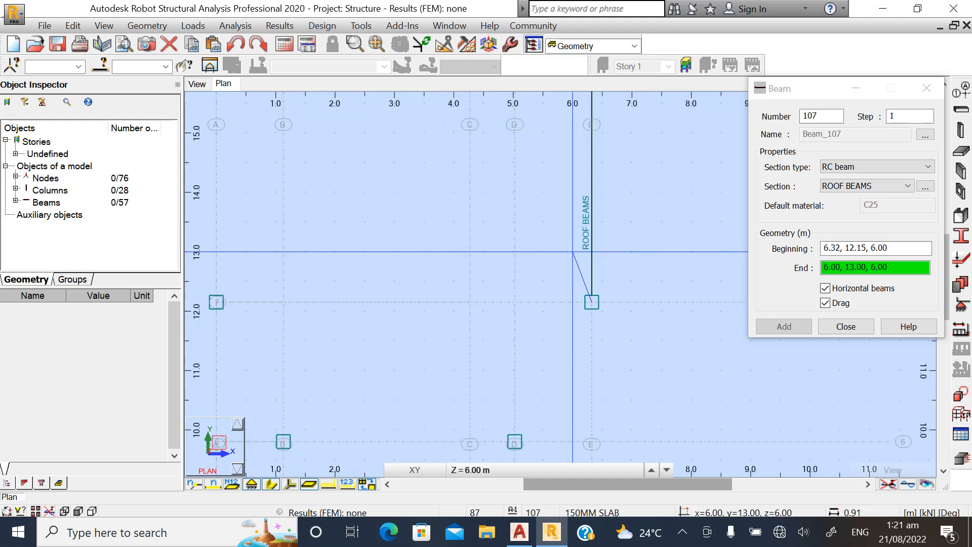
{"action": "scroll", "coordinate": [570, 246], "scroll_direction": "down", "scroll_amount": 3}
{"action": "scroll", "coordinate": [589, 380], "scroll_direction": "up", "scroll_amount": 3}
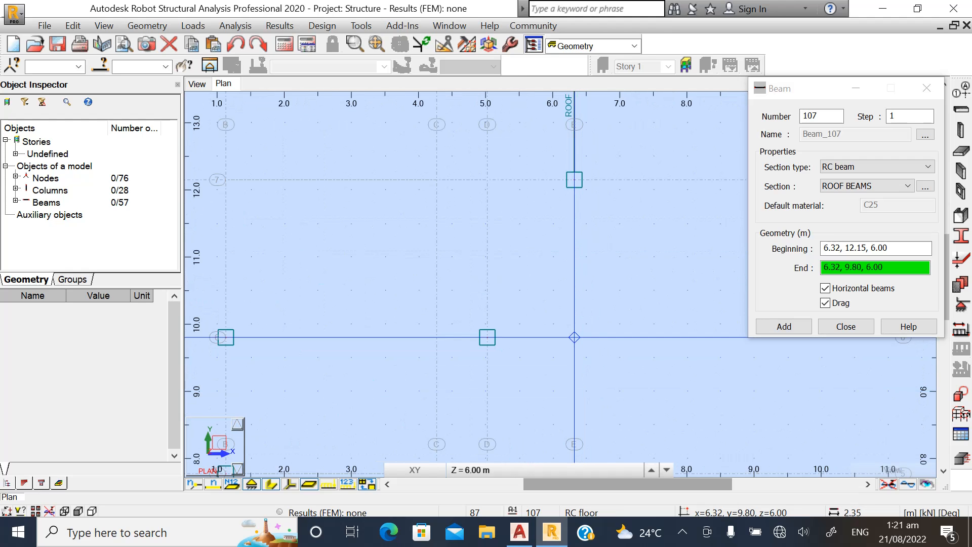
{"action": "left_click", "coordinate": [588, 288]}
{"action": "scroll", "coordinate": [583, 272], "scroll_direction": "down", "scroll_amount": 2}
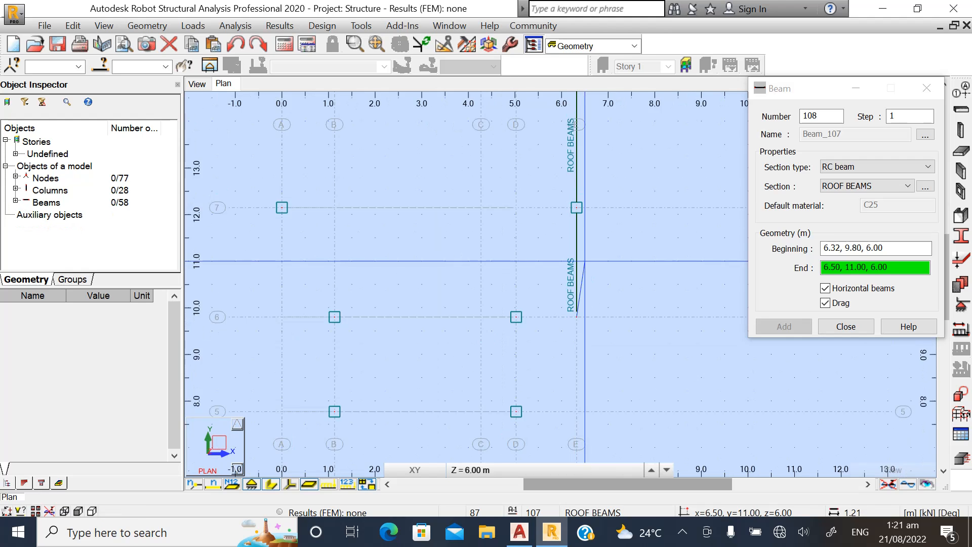
{"action": "scroll", "coordinate": [584, 341], "scroll_direction": "up", "scroll_amount": 2}
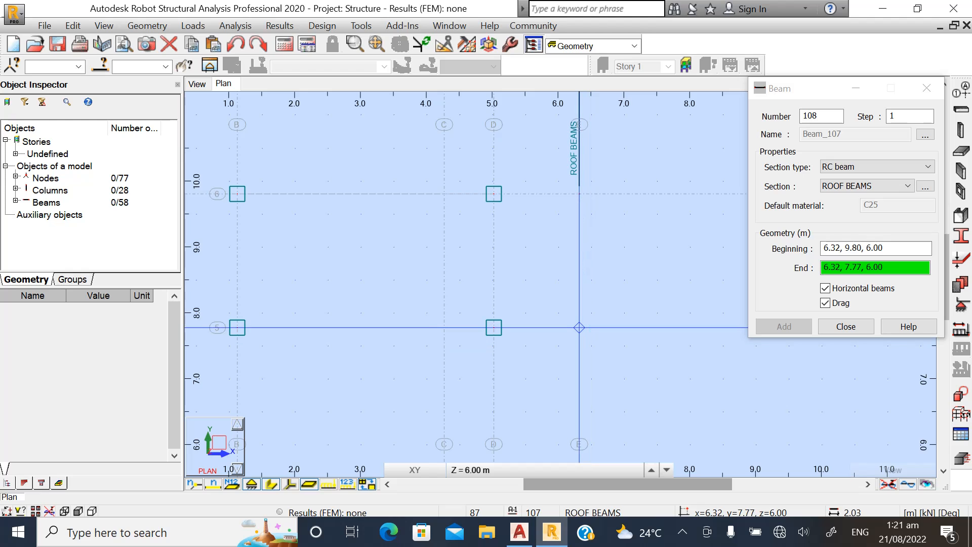
{"action": "left_click", "coordinate": [579, 327]}
Complete the axis E roof beams from axis 5 through axes 4 and 3 to axis 1.
{"action": "scroll", "coordinate": [581, 268], "scroll_direction": "down", "scroll_amount": 2}
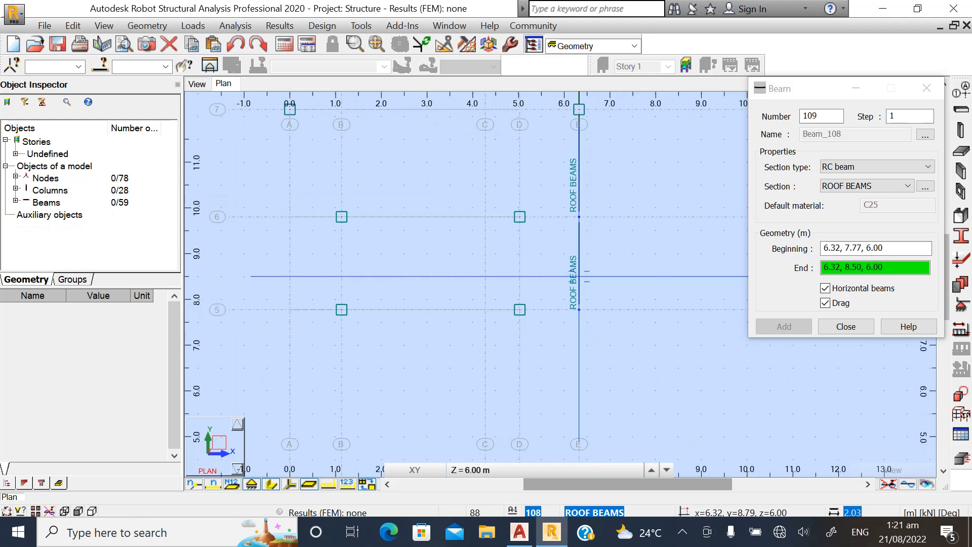
{"action": "scroll", "coordinate": [582, 386], "scroll_direction": "up", "scroll_amount": 2}
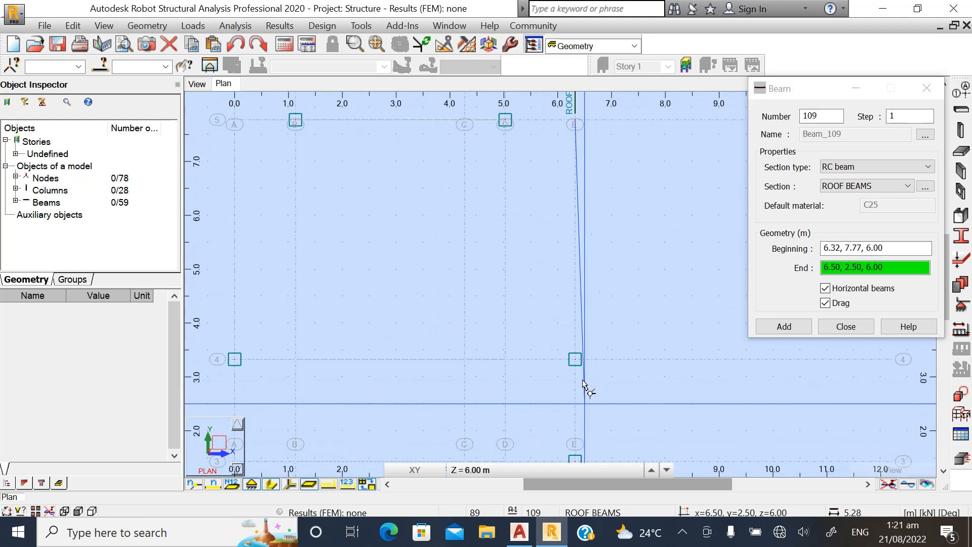
{"action": "left_click", "coordinate": [573, 354]}
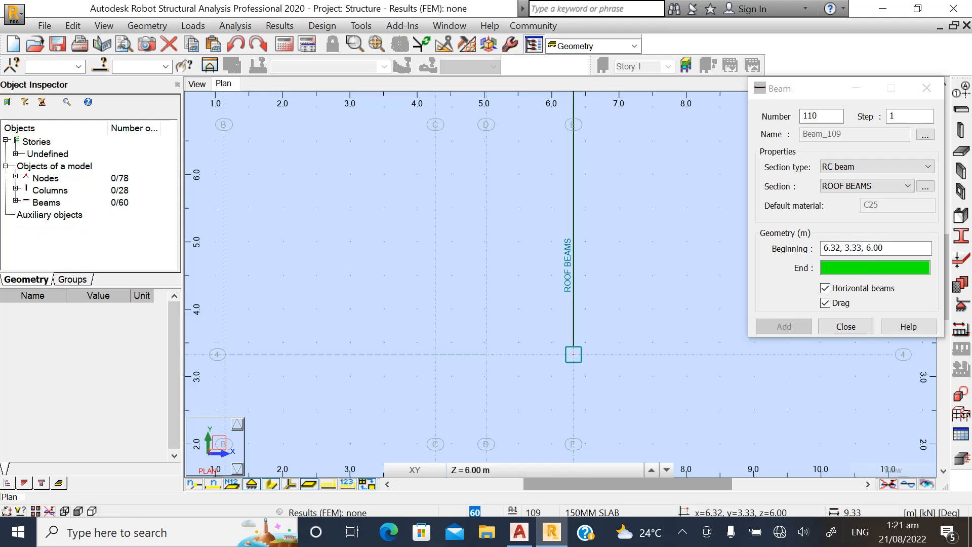
{"action": "scroll", "coordinate": [575, 352], "scroll_direction": "down", "scroll_amount": 2}
{"action": "scroll", "coordinate": [582, 383], "scroll_direction": "up", "scroll_amount": 2}
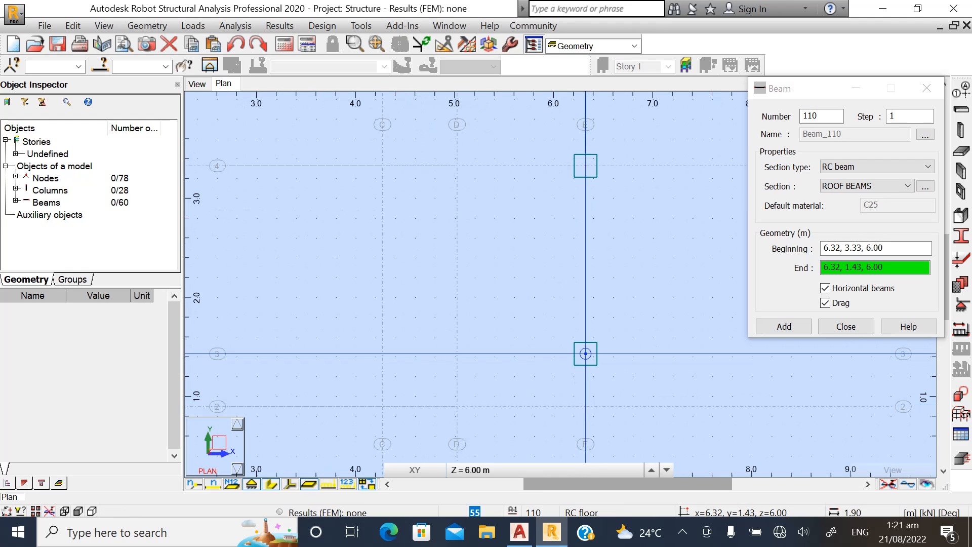
{"action": "scroll", "coordinate": [593, 337], "scroll_direction": "down", "scroll_amount": 2}
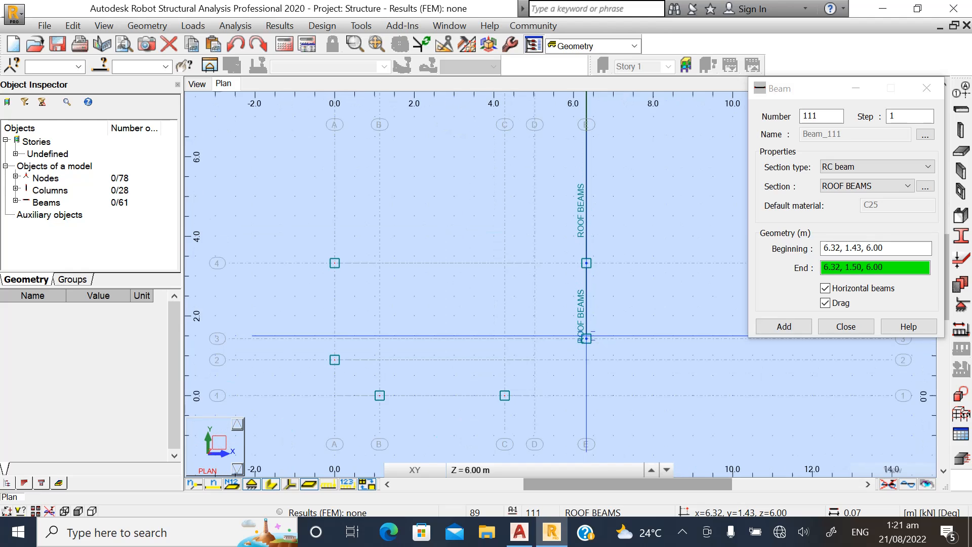
{"action": "scroll", "coordinate": [593, 416], "scroll_direction": "up", "scroll_amount": 1}
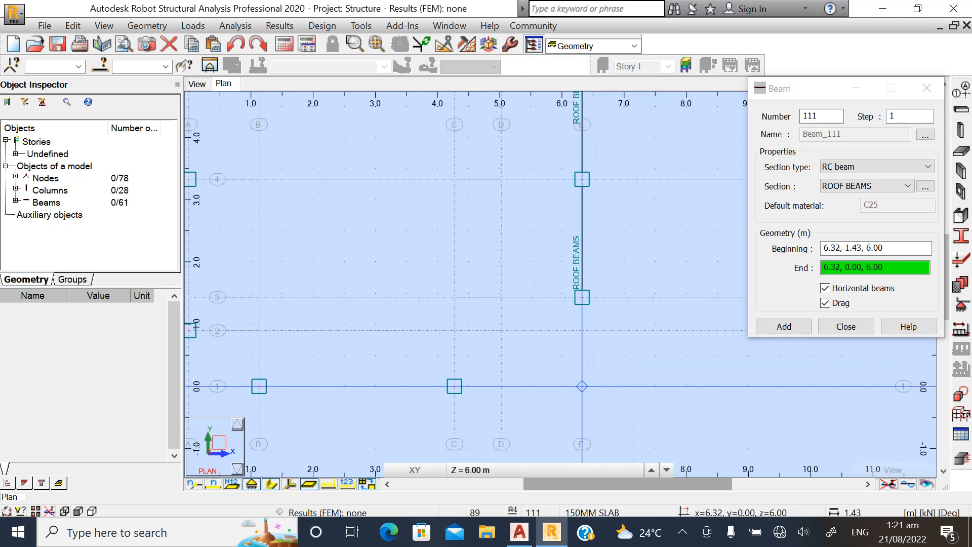
{"action": "left_click", "coordinate": [582, 386]}
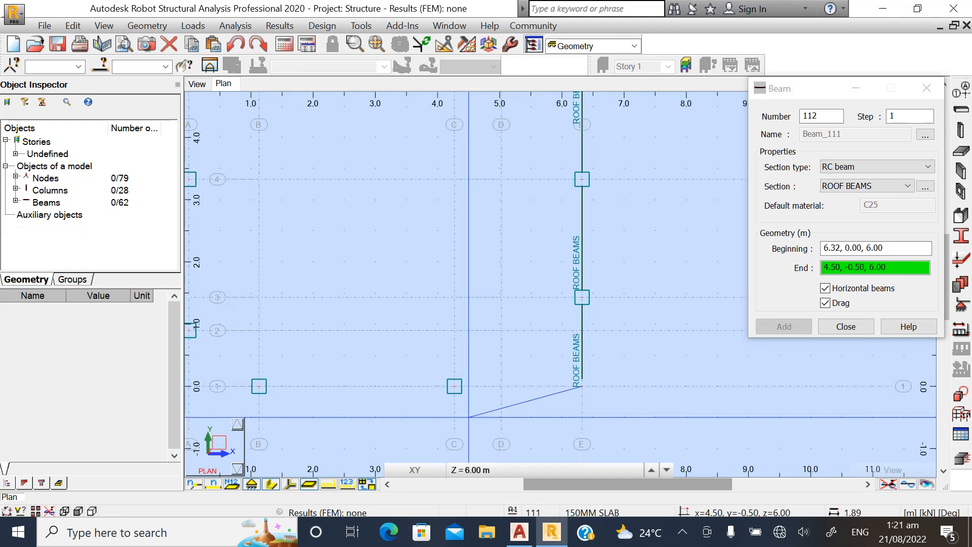
Draw the roof beams along axis 1 from E to A, with intermediate points at C and B.
{"action": "scroll", "coordinate": [453, 390], "scroll_direction": "up", "scroll_amount": 2}
{"action": "left_click", "coordinate": [453, 375]}
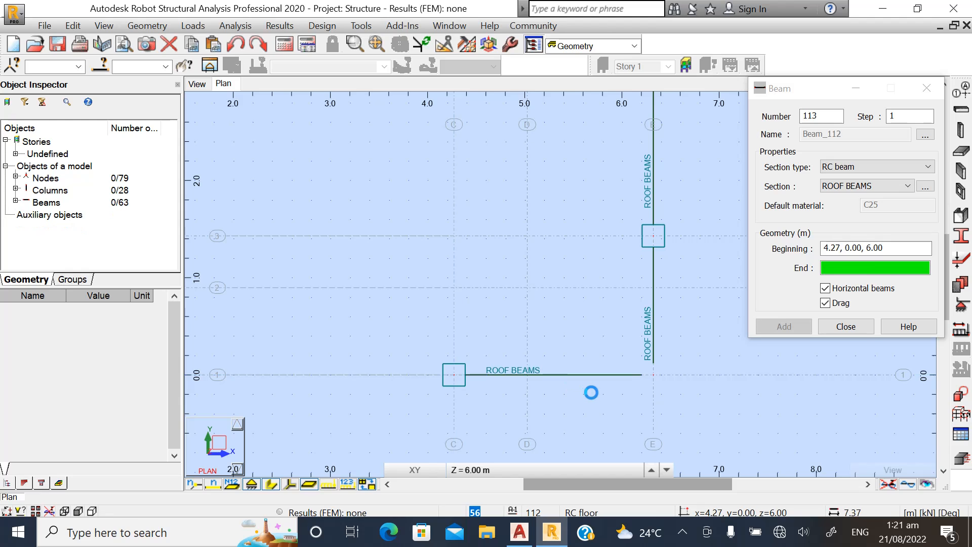
{"action": "scroll", "coordinate": [506, 400], "scroll_direction": "down", "scroll_amount": 2}
{"action": "scroll", "coordinate": [413, 395], "scroll_direction": "up", "scroll_amount": 3}
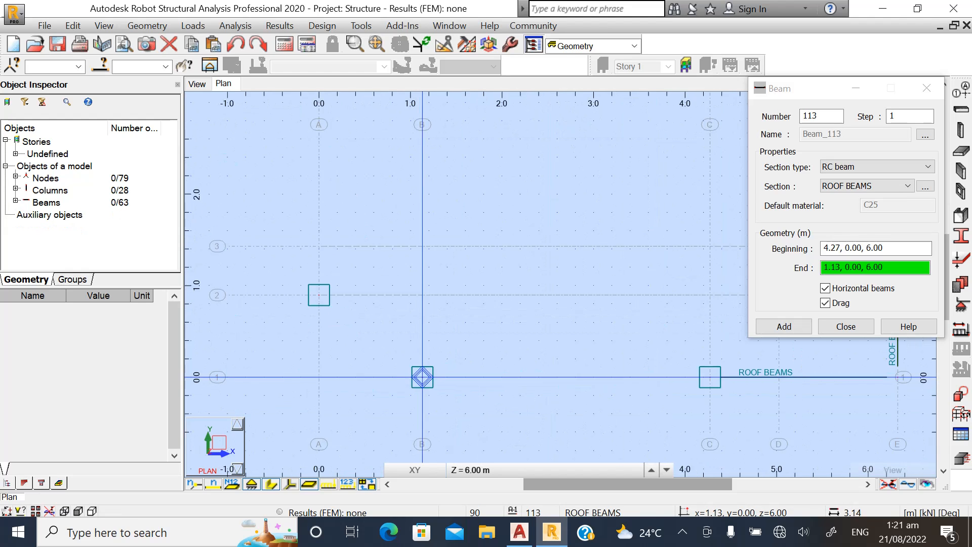
{"action": "left_click", "coordinate": [425, 371]}
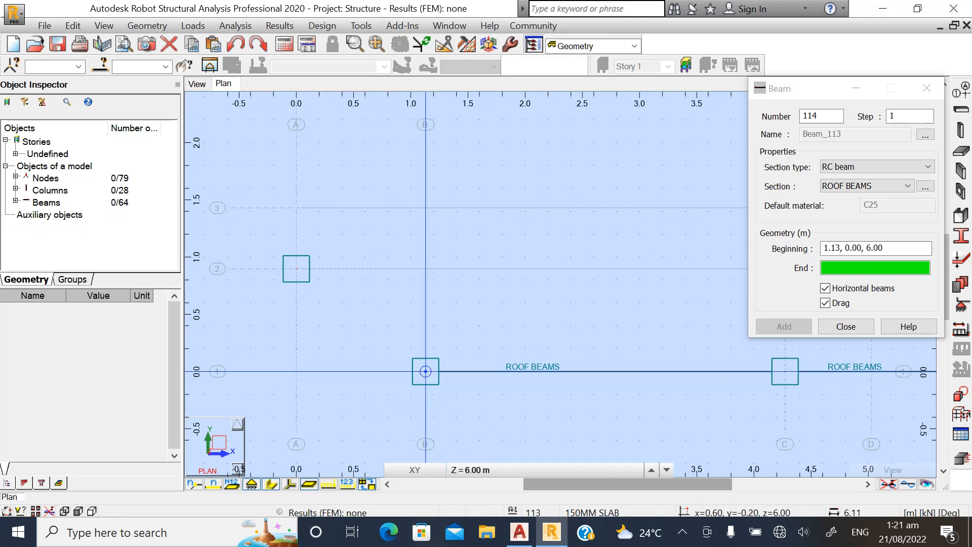
{"action": "left_click", "coordinate": [296, 372]}
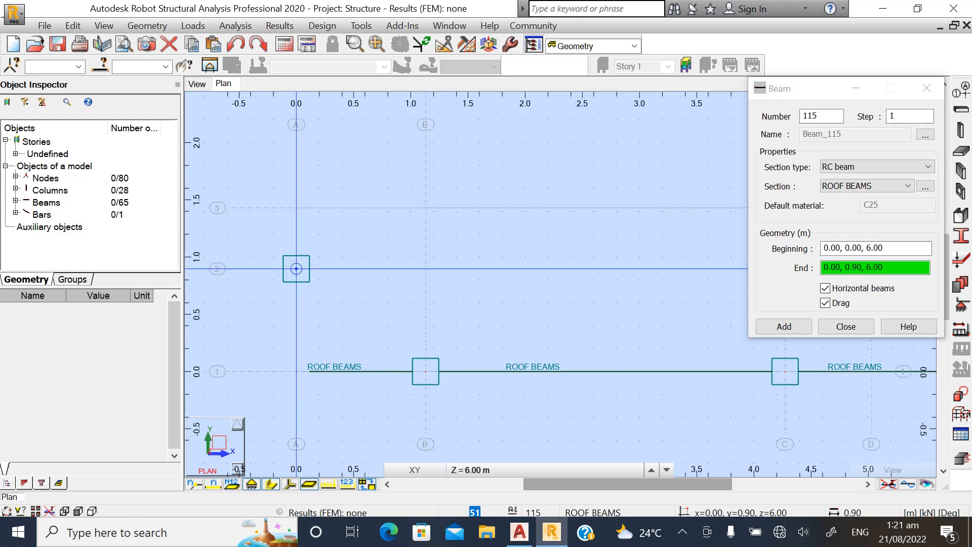
Continue the roof beams along axis A from axis 1 to axis 2 and on to axis 4.
{"action": "left_click", "coordinate": [296, 268]}
{"action": "scroll", "coordinate": [368, 394], "scroll_direction": "down", "scroll_amount": 2}
{"action": "scroll", "coordinate": [388, 408], "scroll_direction": "down", "scroll_amount": 4}
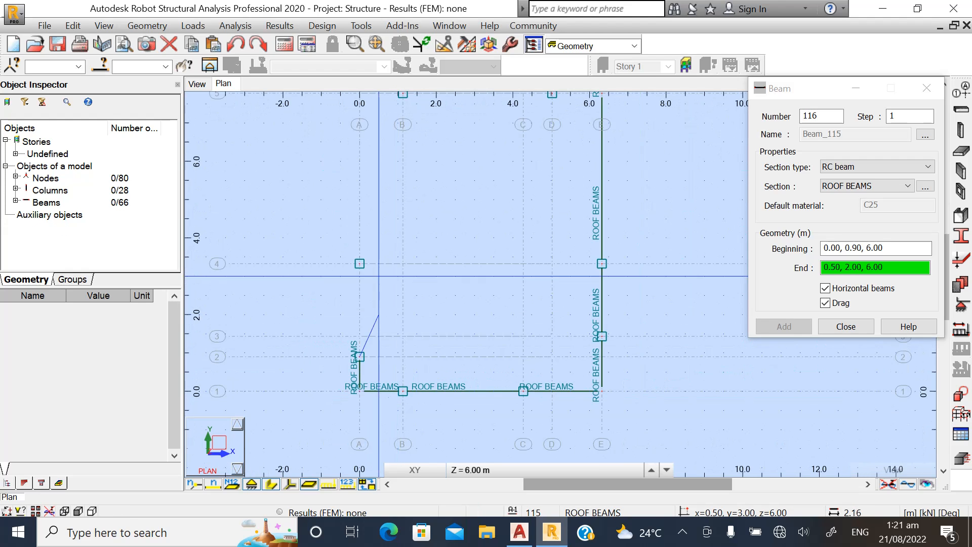
{"action": "scroll", "coordinate": [358, 265], "scroll_direction": "up", "scroll_amount": 3}
{"action": "scroll", "coordinate": [361, 263], "scroll_direction": "up", "scroll_amount": 2}
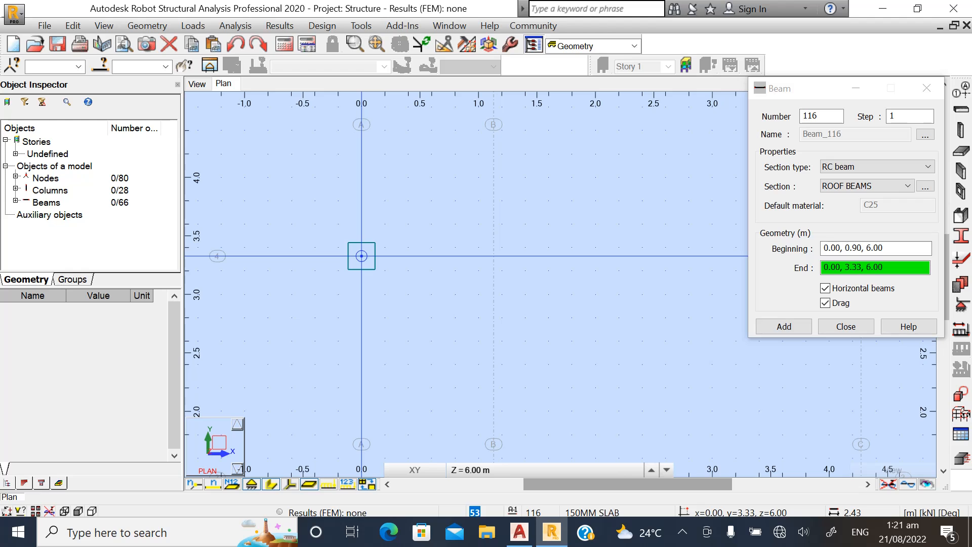
{"action": "left_click", "coordinate": [361, 256]}
Extend the roof beams along axis A from axis 4 through axis 5 to axis 6.
{"action": "scroll", "coordinate": [426, 385], "scroll_direction": "down", "scroll_amount": 3}
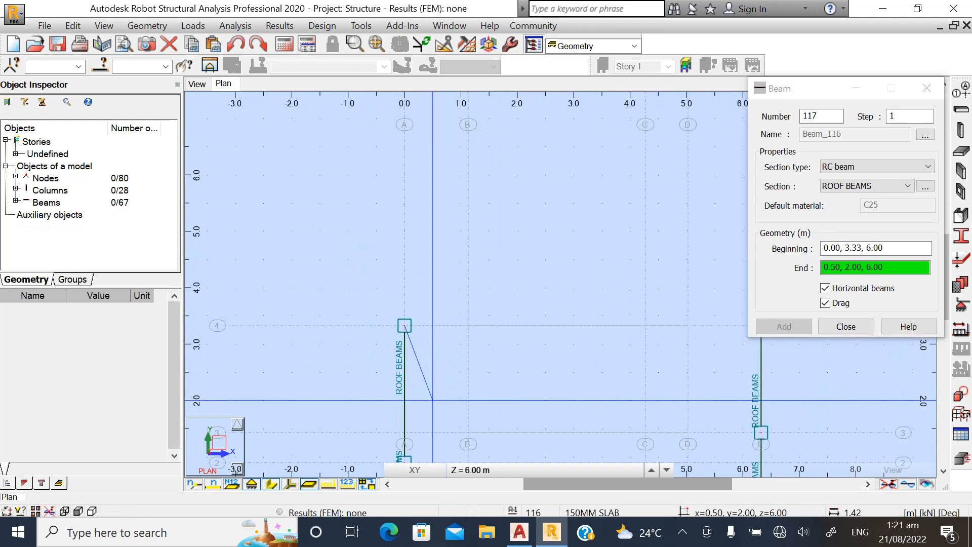
{"action": "scroll", "coordinate": [433, 400], "scroll_direction": "down", "scroll_amount": 2}
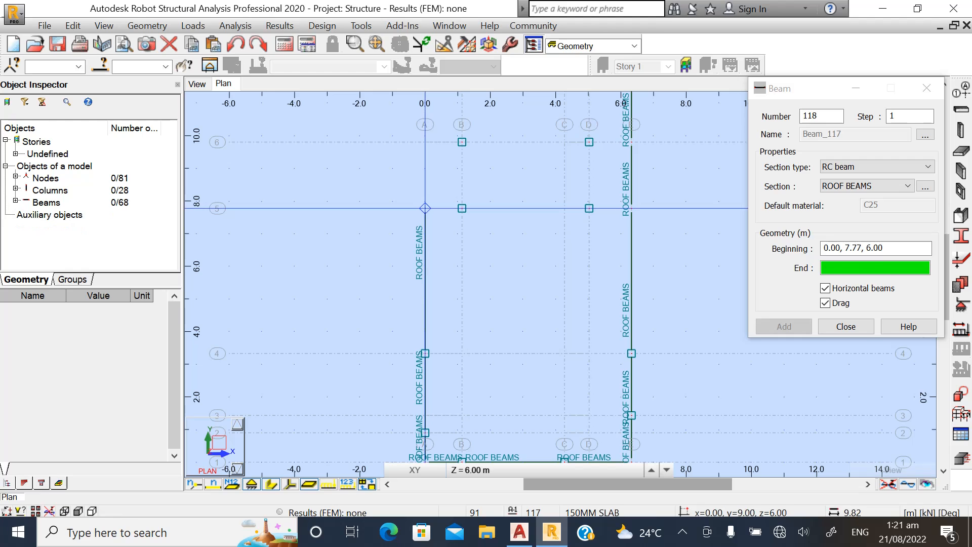
{"action": "left_click", "coordinate": [426, 142]}
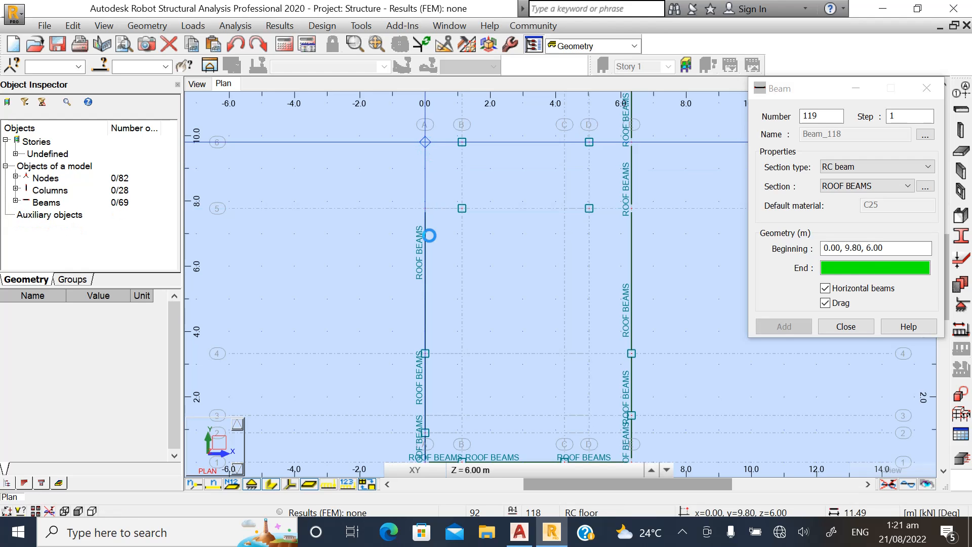
Complete the roof beams along axis A from axis 6 through axes 7 and 8 to axis 9, and end the beam chain.
{"action": "scroll", "coordinate": [423, 361], "scroll_direction": "down", "scroll_amount": 2}
{"action": "scroll", "coordinate": [425, 324], "scroll_direction": "up", "scroll_amount": 5}
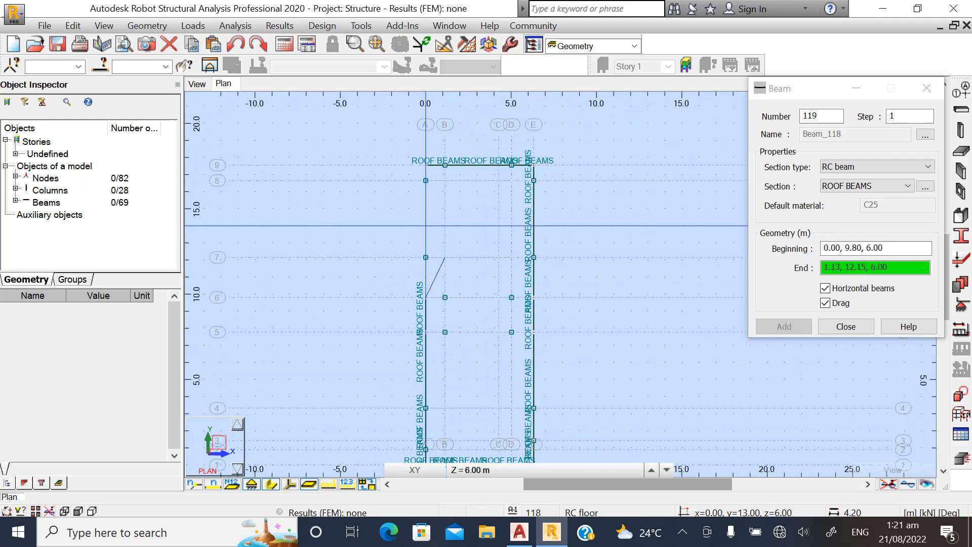
{"action": "scroll", "coordinate": [425, 266], "scroll_direction": "up", "scroll_amount": 1}
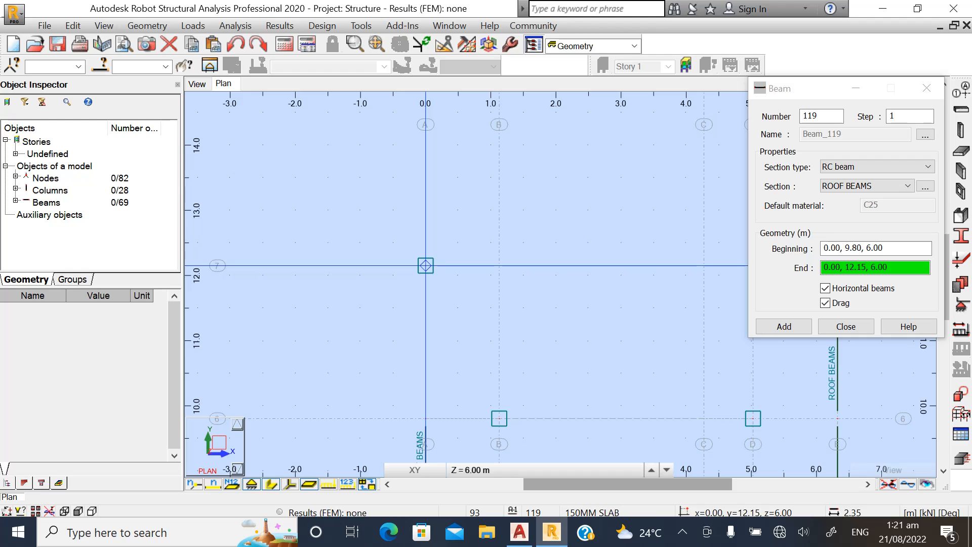
{"action": "left_click", "coordinate": [425, 265]}
{"action": "scroll", "coordinate": [436, 332], "scroll_direction": "down", "scroll_amount": 4}
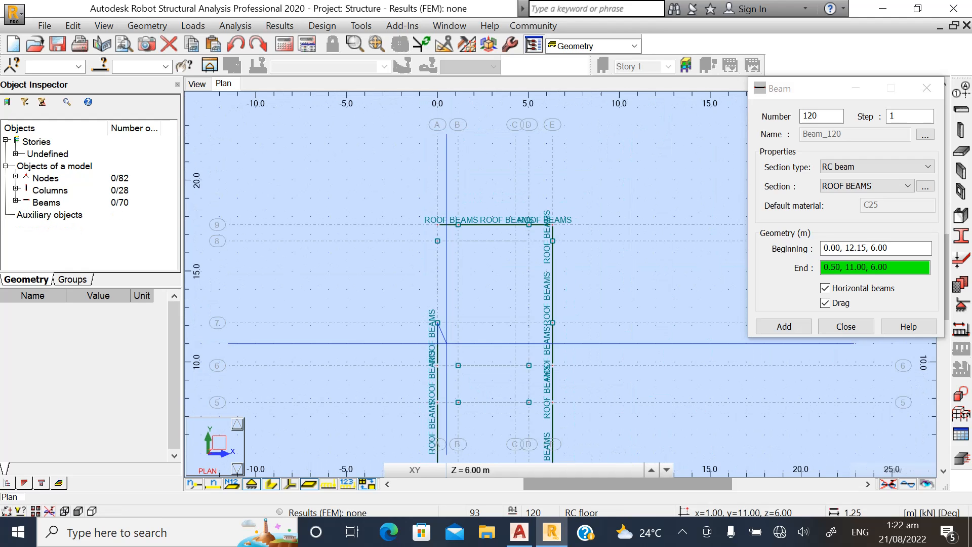
{"action": "scroll", "coordinate": [437, 241], "scroll_direction": "up", "scroll_amount": 4}
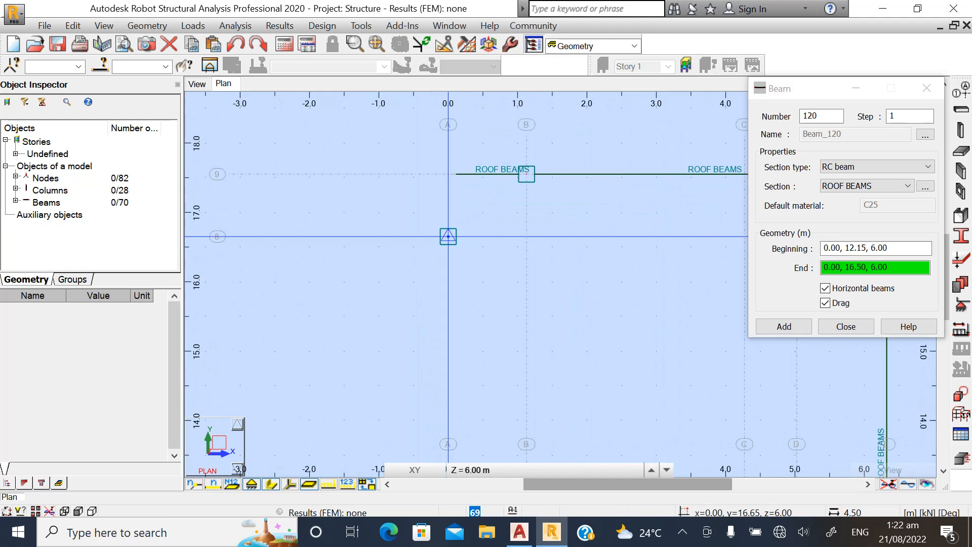
{"action": "left_click", "coordinate": [448, 237]}
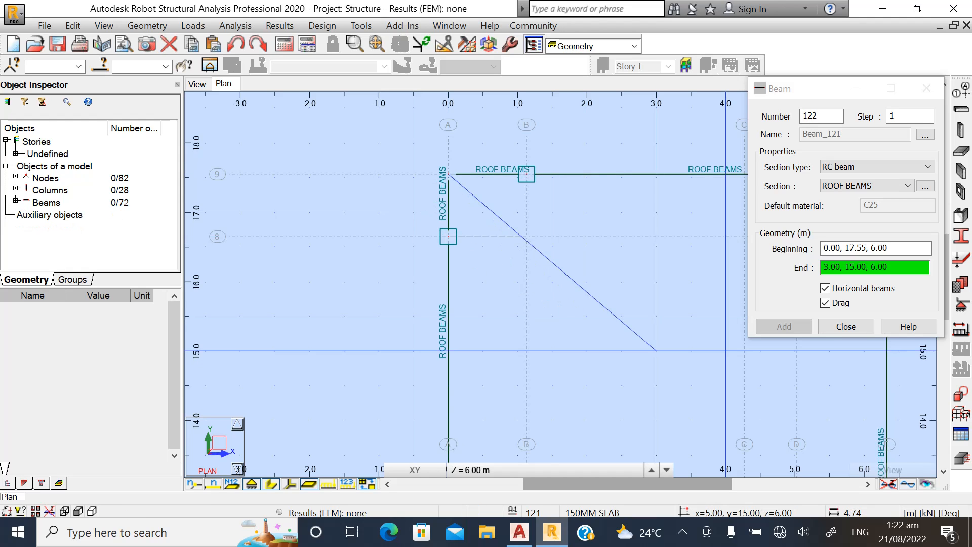
{"action": "left_click", "coordinate": [825, 303]}
{"action": "scroll", "coordinate": [378, 244], "scroll_direction": "down", "scroll_amount": 2}
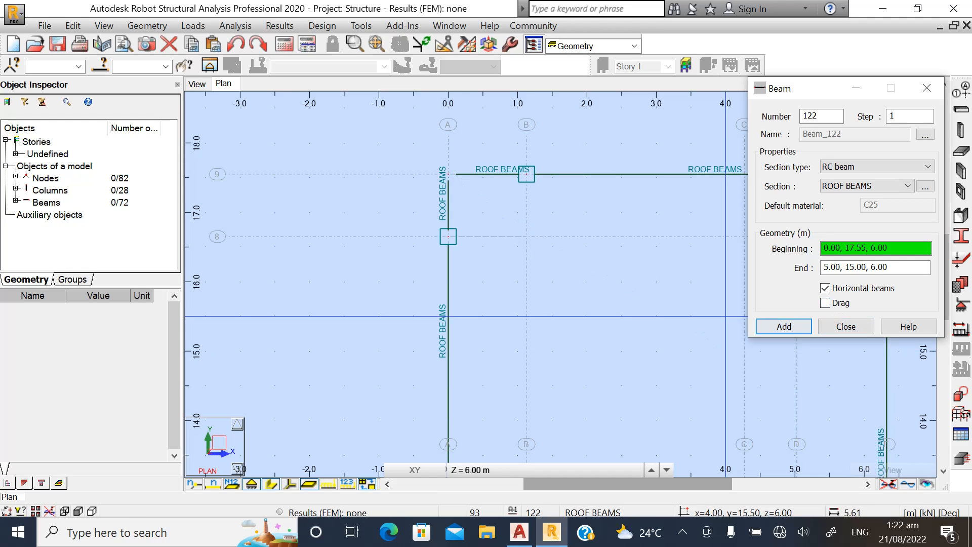
{"action": "scroll", "coordinate": [405, 254], "scroll_direction": "down", "scroll_amount": 1}
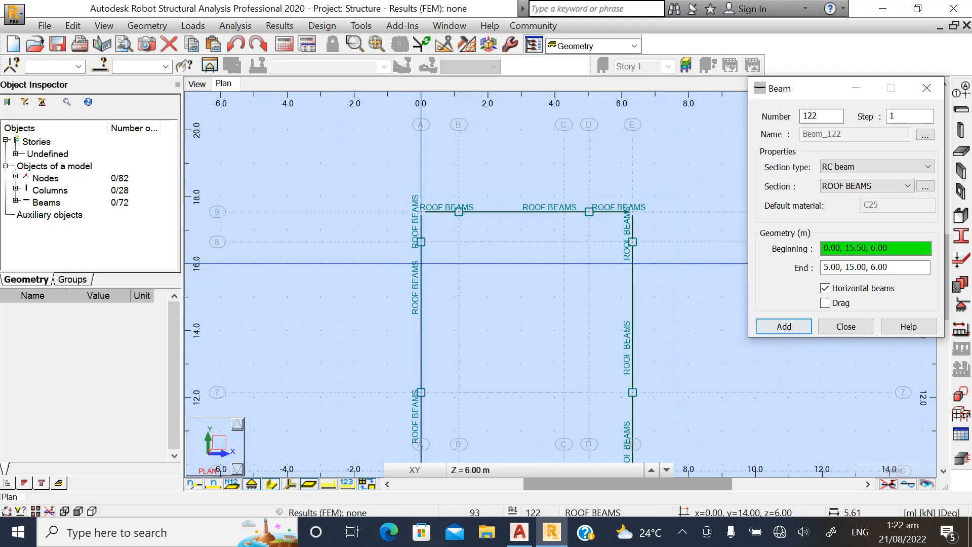
Check the internal roof beams in the AutoCAD layout and, back in Robot Structural Analysis, draw the axis 7 roof beam from A to E.
{"action": "left_click", "coordinate": [519, 532]}
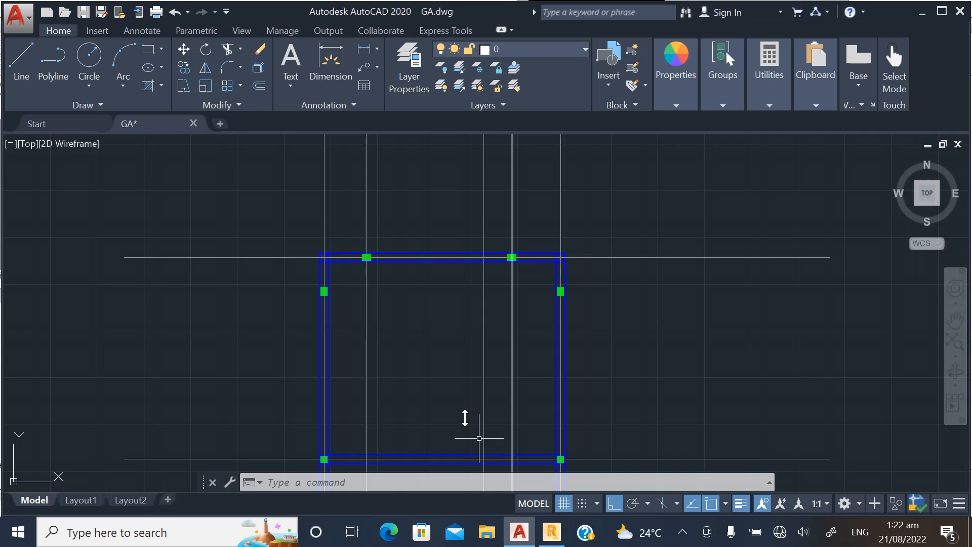
{"action": "scroll", "coordinate": [421, 265], "scroll_direction": "down", "scroll_amount": 3}
{"action": "scroll", "coordinate": [420, 309], "scroll_direction": "up", "scroll_amount": 3}
{"action": "scroll", "coordinate": [420, 309], "scroll_direction": "up", "scroll_amount": 2}
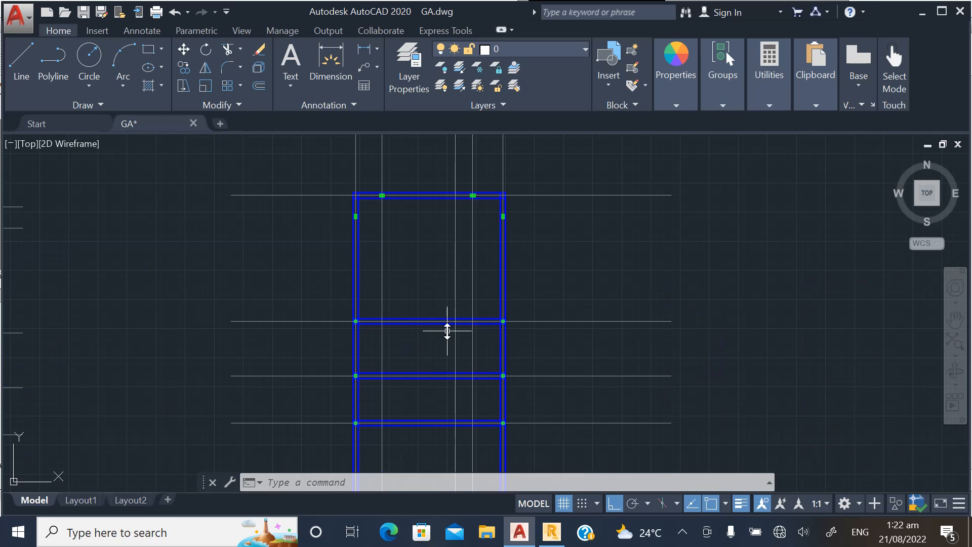
{"action": "scroll", "coordinate": [447, 329], "scroll_direction": "up", "scroll_amount": 2}
{"action": "left_click", "coordinate": [553, 532]}
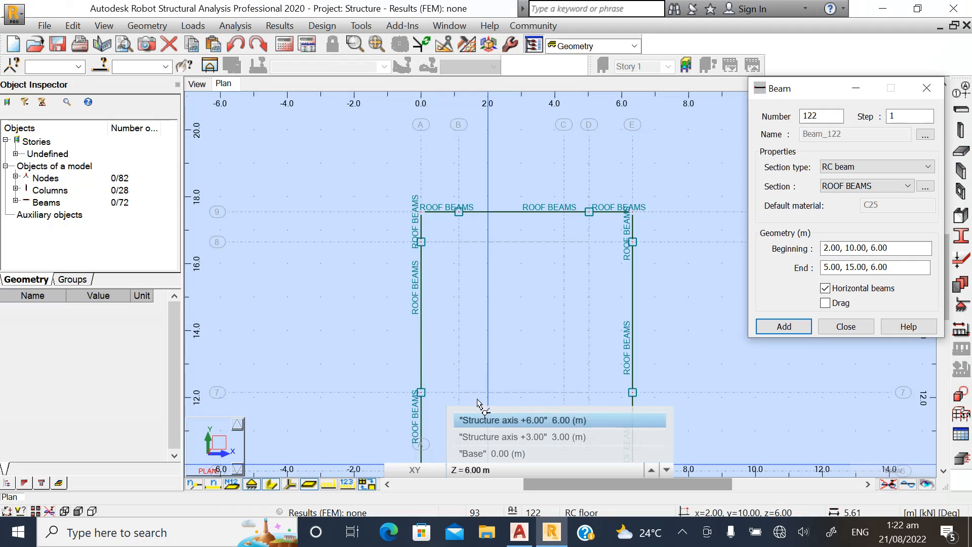
{"action": "scroll", "coordinate": [411, 380], "scroll_direction": "up", "scroll_amount": 3}
{"action": "left_click", "coordinate": [411, 380]}
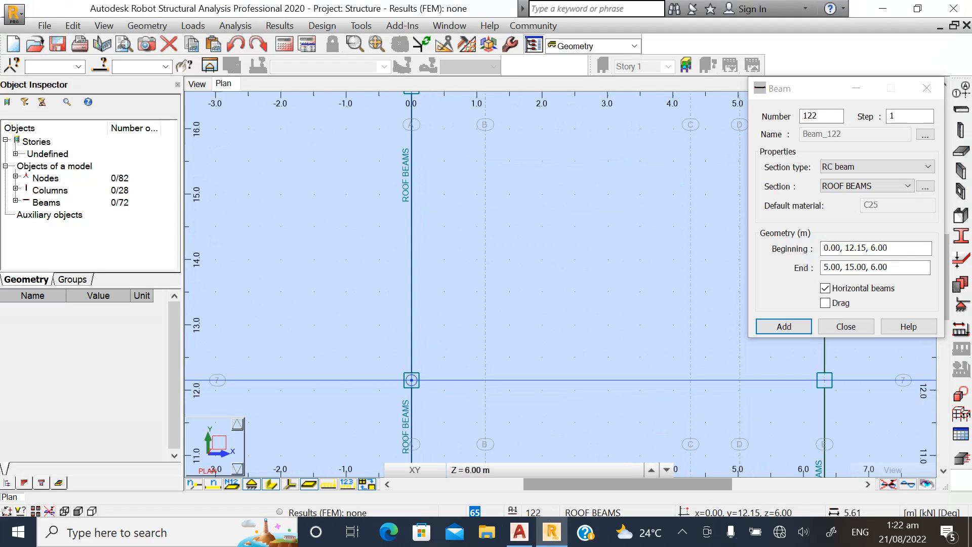
{"action": "scroll", "coordinate": [460, 377], "scroll_direction": "down", "scroll_amount": 2}
{"action": "scroll", "coordinate": [713, 408], "scroll_direction": "up", "scroll_amount": 2}
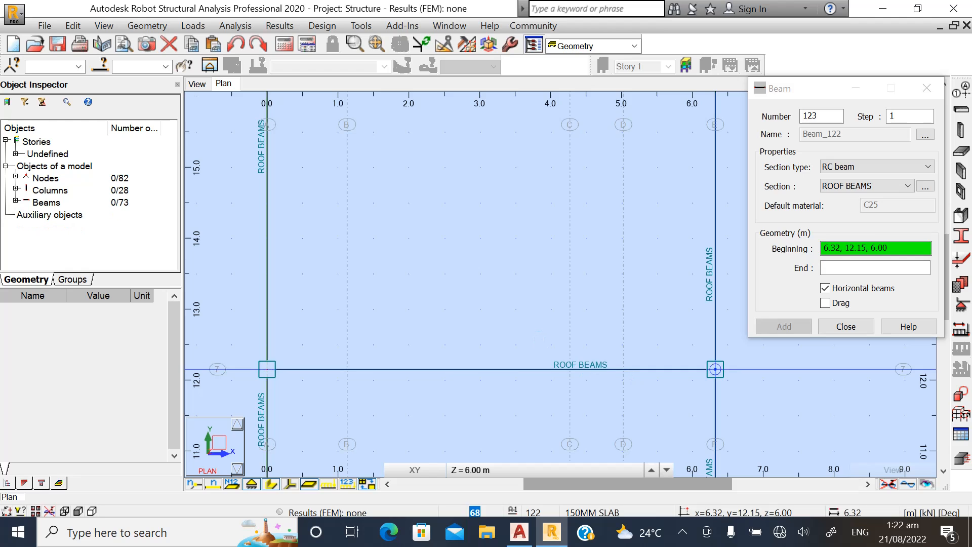
Draw a roof beam along axis 6 from axis A to the column on axis B.
{"action": "scroll", "coordinate": [481, 249], "scroll_direction": "down", "scroll_amount": 3}
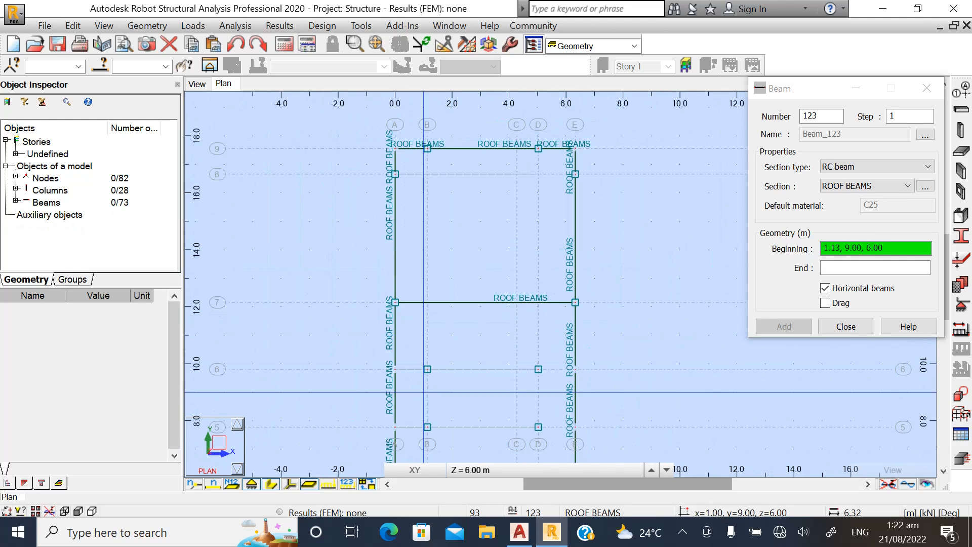
{"action": "scroll", "coordinate": [394, 369], "scroll_direction": "up", "scroll_amount": 3}
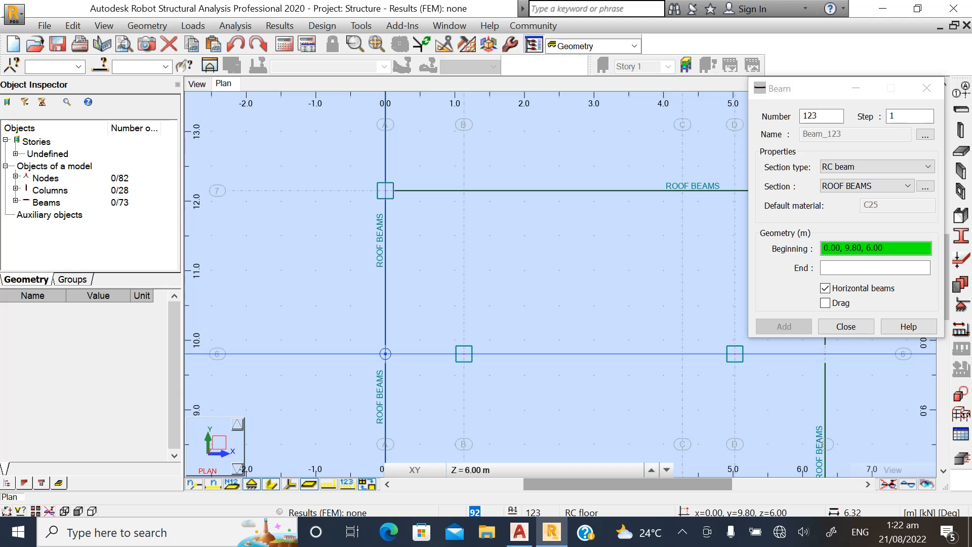
{"action": "left_click", "coordinate": [386, 354]}
{"action": "left_click", "coordinate": [464, 353]}
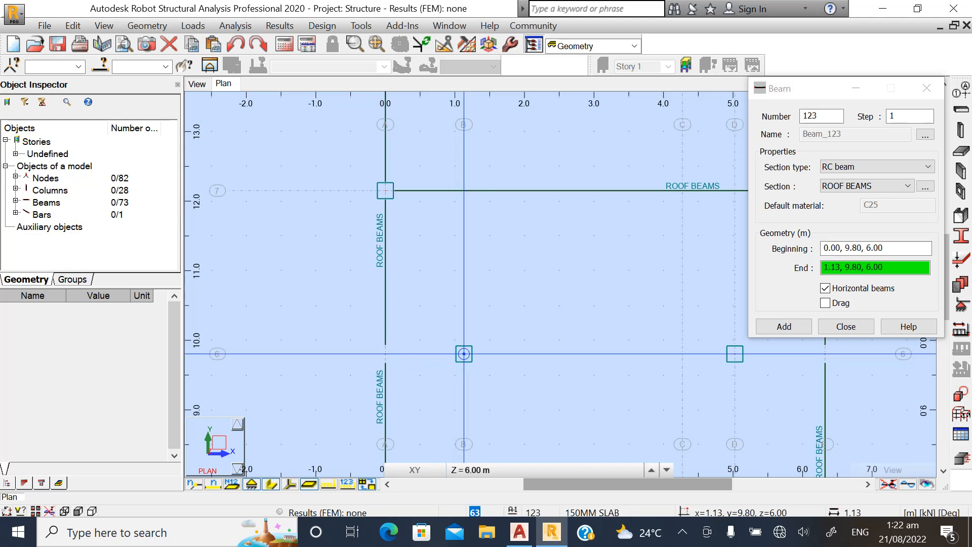
Enable chained beam drawing, continue the axis 6 roof beams from B through D to E, and end the chain.
{"action": "left_click", "coordinate": [826, 303]}
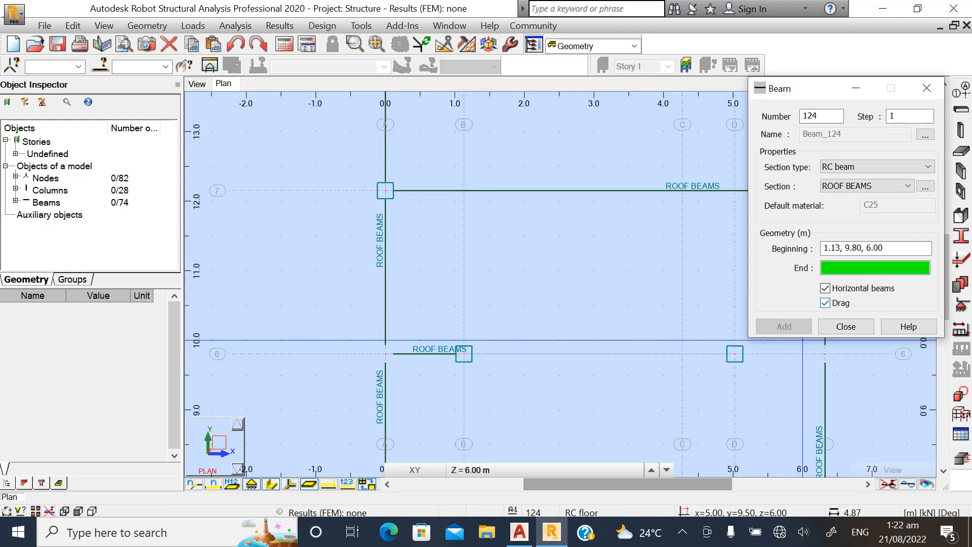
{"action": "scroll", "coordinate": [734, 350], "scroll_direction": "up", "scroll_amount": 2}
{"action": "left_click", "coordinate": [733, 347]}
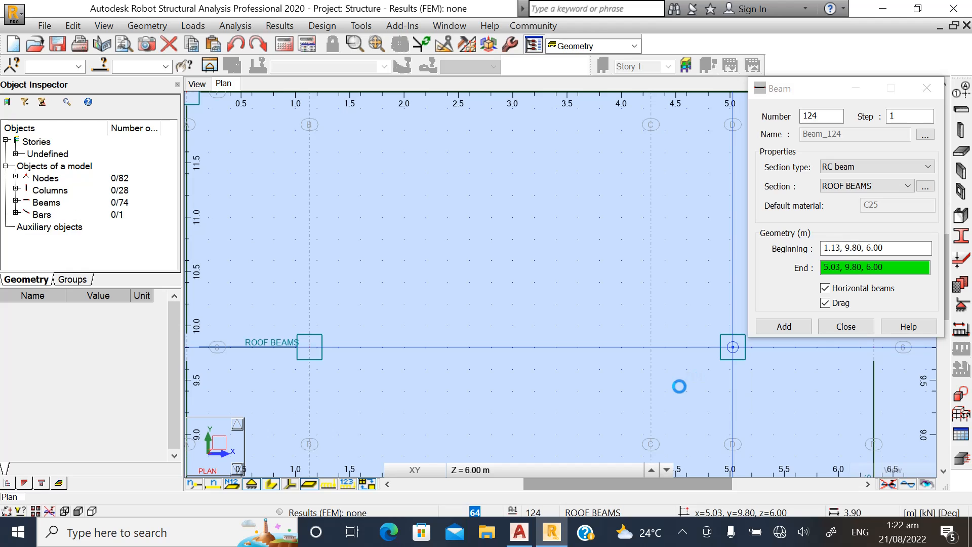
{"action": "scroll", "coordinate": [557, 391], "scroll_direction": "down", "scroll_amount": 1}
{"action": "scroll", "coordinate": [559, 393], "scroll_direction": "down", "scroll_amount": 3}
{"action": "scroll", "coordinate": [742, 372], "scroll_direction": "up", "scroll_amount": 3}
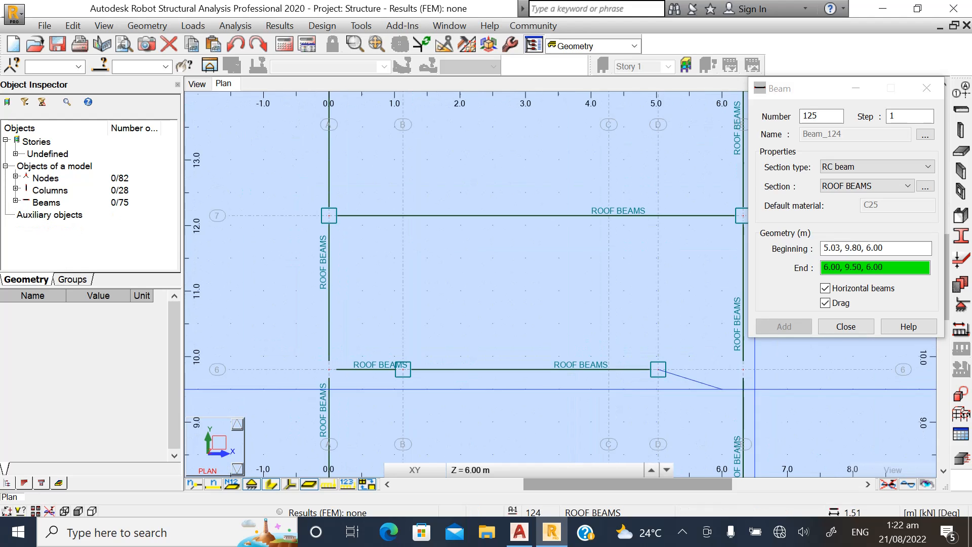
{"action": "left_click", "coordinate": [744, 368]}
{"action": "left_click", "coordinate": [784, 326]}
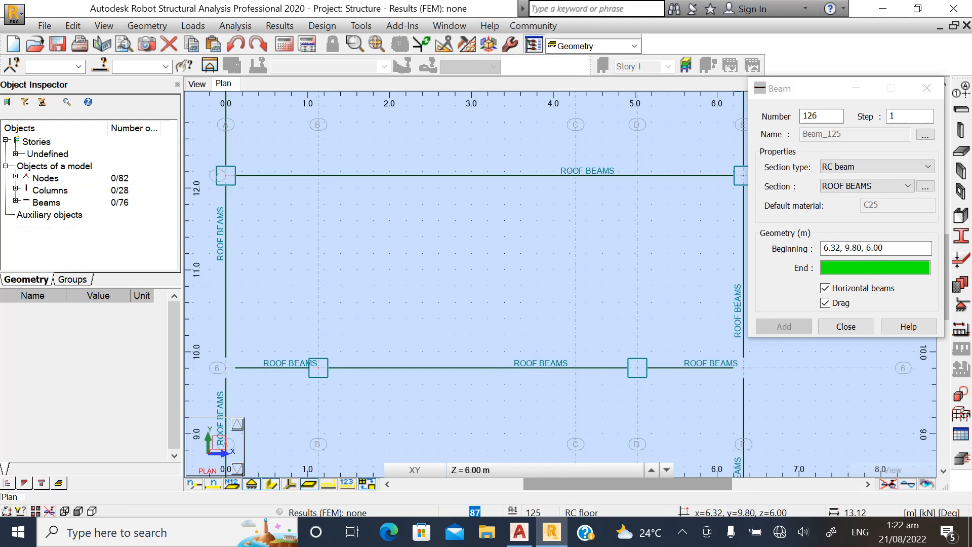
{"action": "left_click", "coordinate": [825, 303]}
Draw the roof beams along axis 5 from A through B and D to E, chaining the segments after B.
{"action": "scroll", "coordinate": [464, 317], "scroll_direction": "down", "scroll_amount": 4}
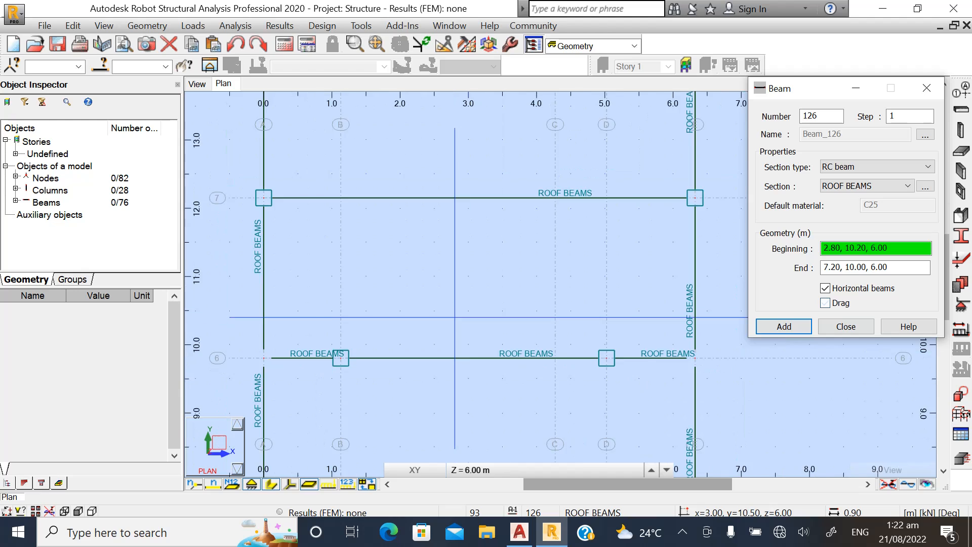
{"action": "scroll", "coordinate": [385, 395], "scroll_direction": "up", "scroll_amount": 4}
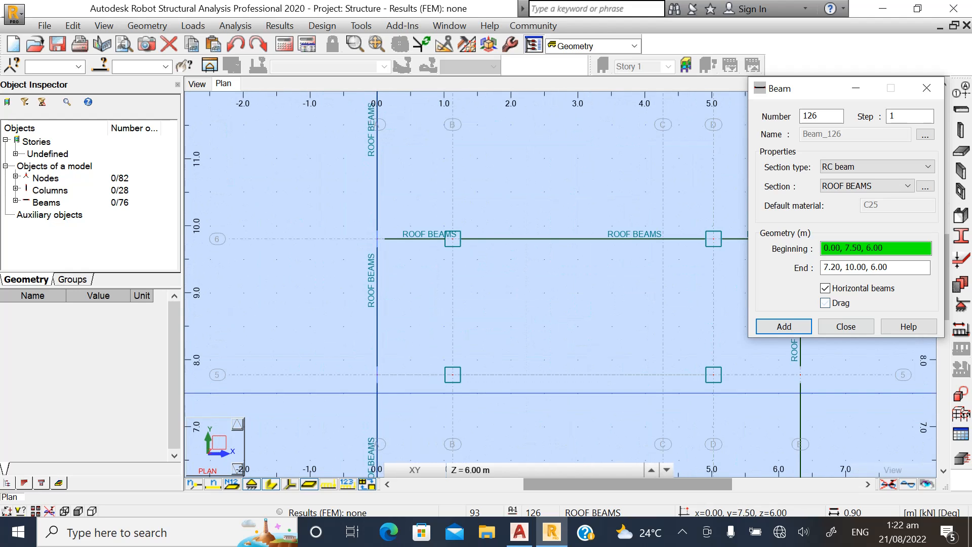
{"action": "left_click", "coordinate": [377, 375]}
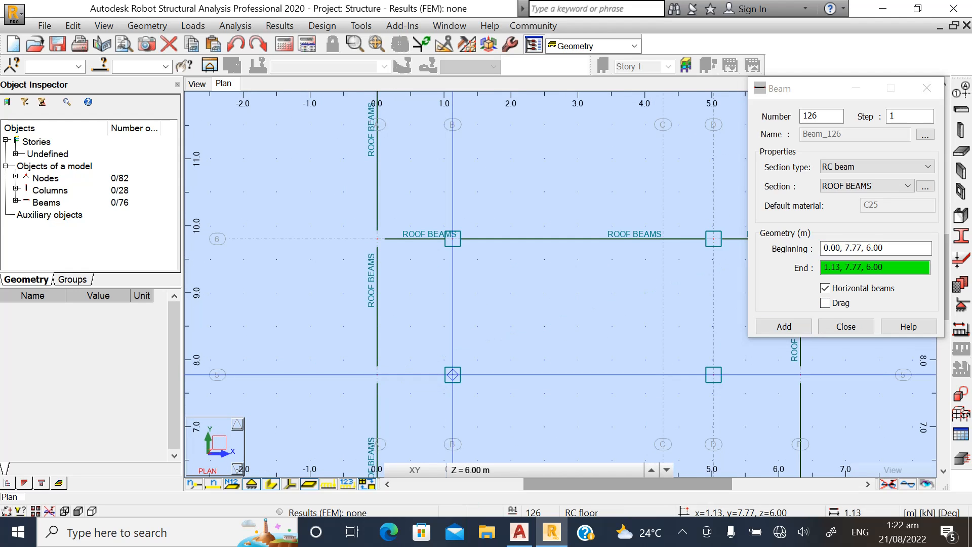
{"action": "left_click", "coordinate": [453, 375]}
{"action": "left_click", "coordinate": [826, 302]}
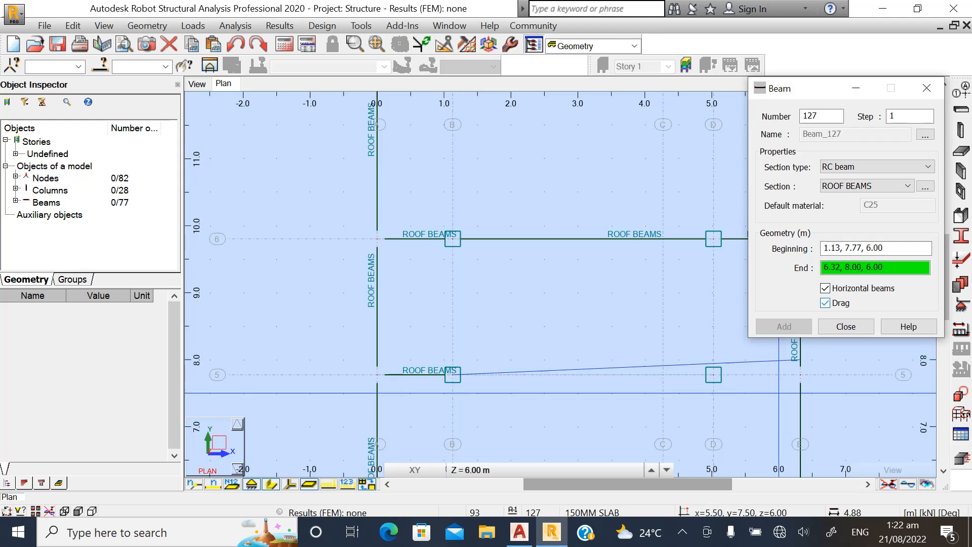
{"action": "left_click", "coordinate": [714, 374]}
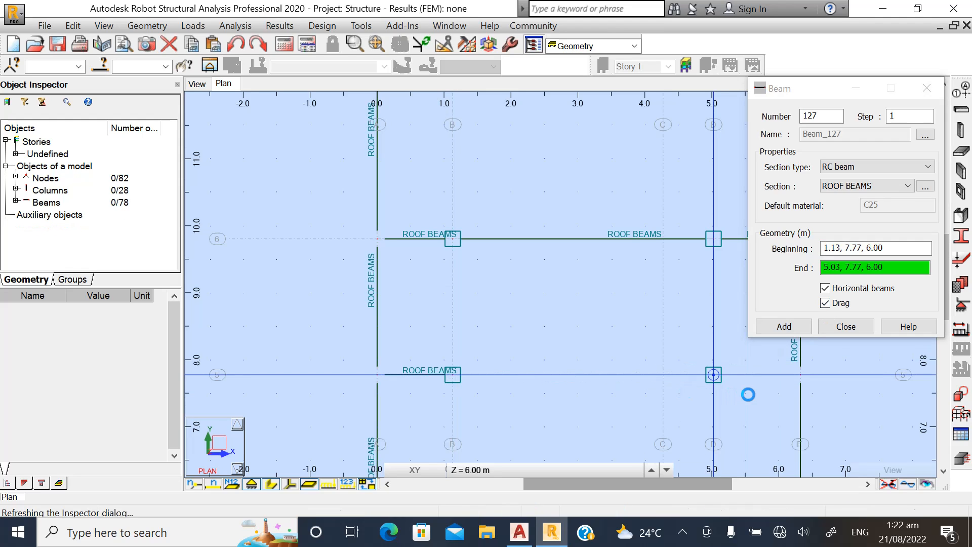
{"action": "left_click", "coordinate": [800, 375]}
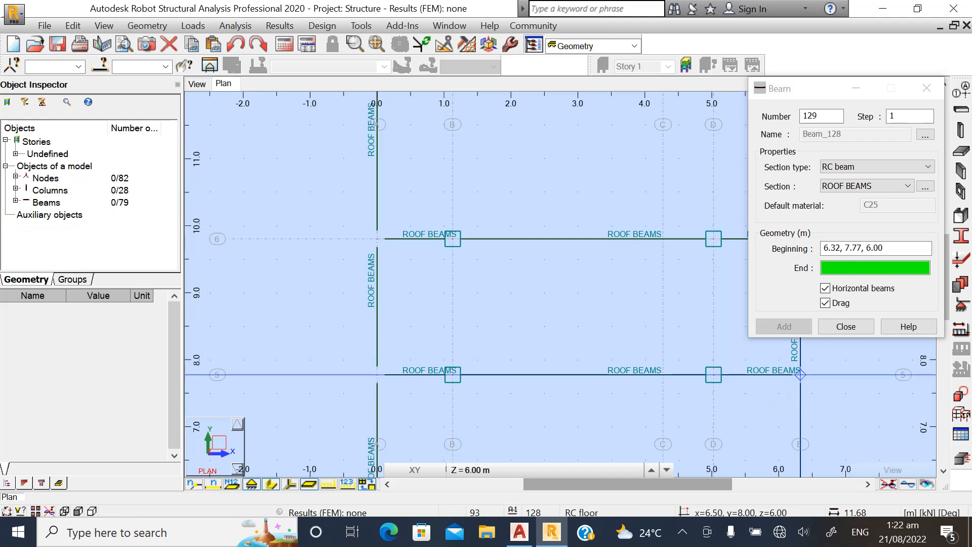
{"action": "left_click", "coordinate": [826, 302]}
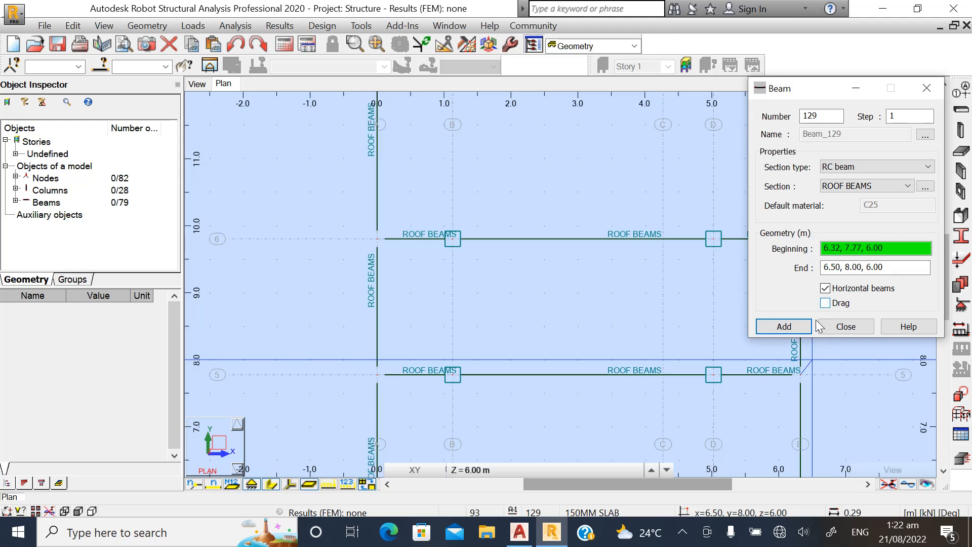
Draw a single roof beam along axis 4 from the column on axis A to the column on axis E.
{"action": "scroll", "coordinate": [482, 305], "scroll_direction": "down", "scroll_amount": 5}
{"action": "scroll", "coordinate": [482, 305], "scroll_direction": "down", "scroll_amount": 2}
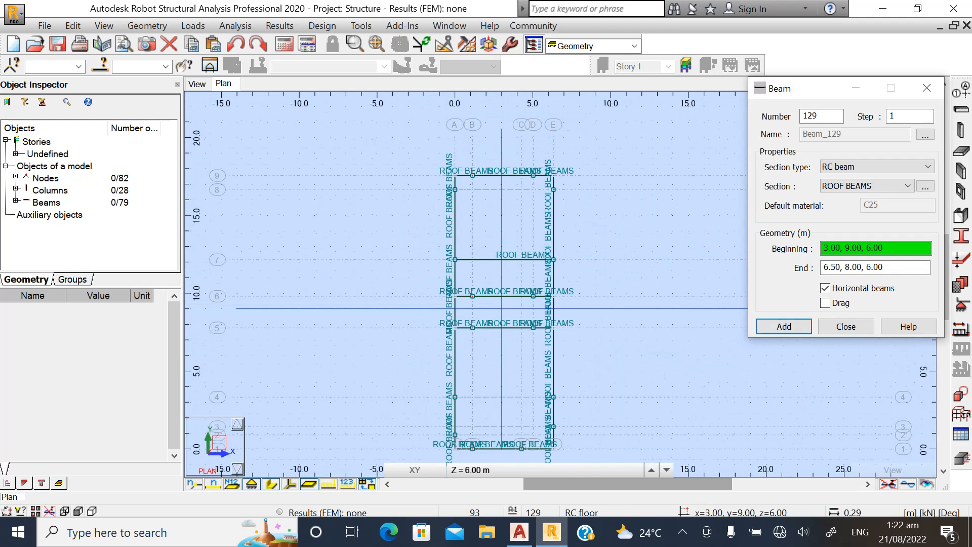
{"action": "scroll", "coordinate": [472, 435], "scroll_direction": "up", "scroll_amount": 3}
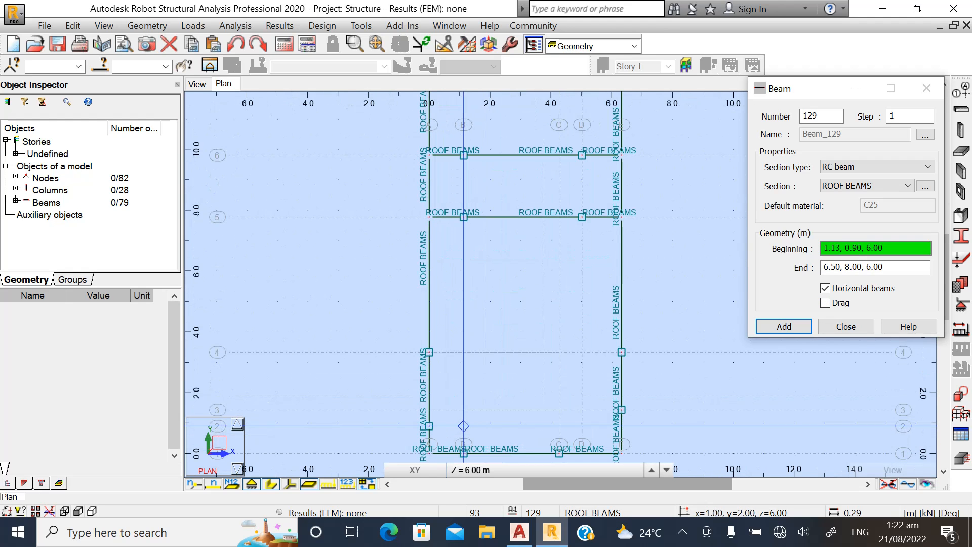
{"action": "scroll", "coordinate": [464, 426], "scroll_direction": "up", "scroll_amount": 3}
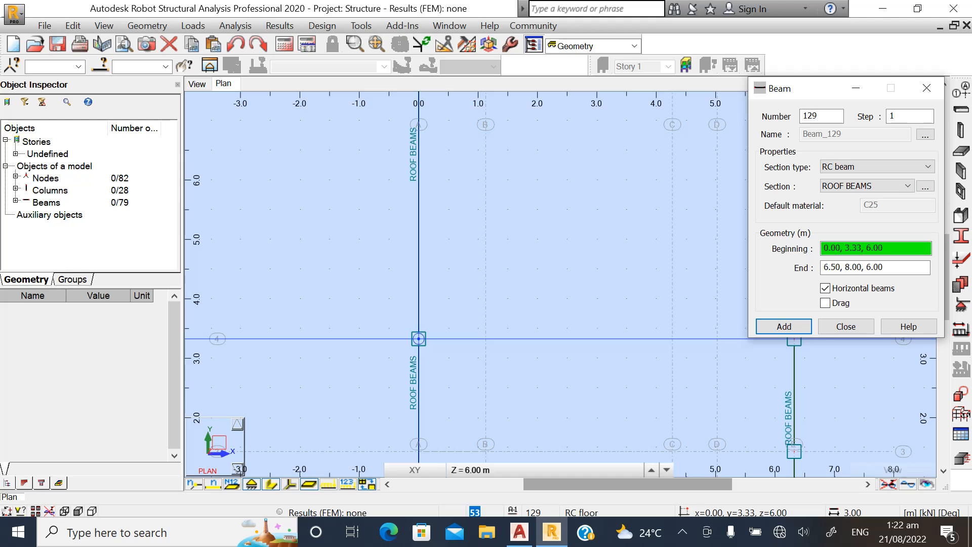
{"action": "left_click", "coordinate": [418, 338]}
{"action": "scroll", "coordinate": [498, 361], "scroll_direction": "down", "scroll_amount": 1}
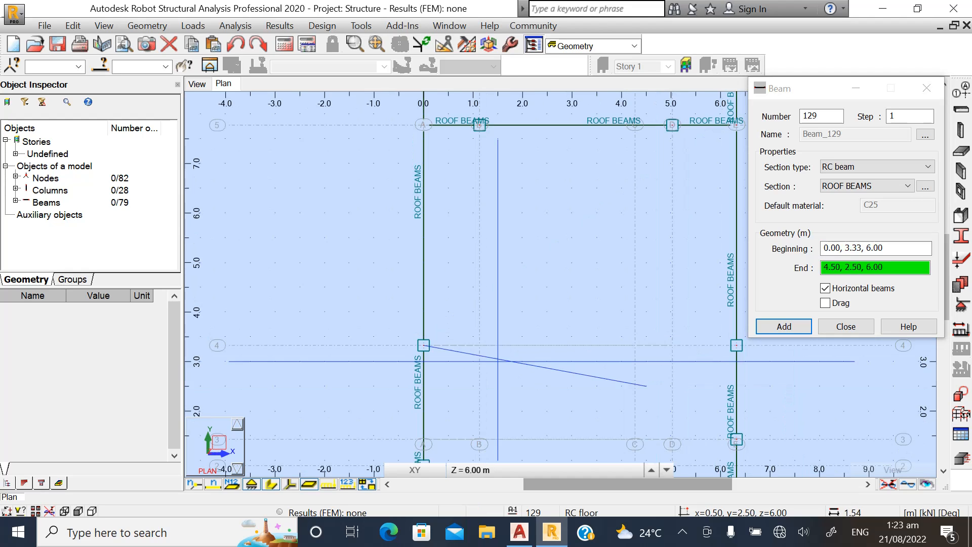
{"action": "scroll", "coordinate": [451, 376], "scroll_direction": "down", "scroll_amount": 2}
{"action": "scroll", "coordinate": [644, 377], "scroll_direction": "up", "scroll_amount": 2}
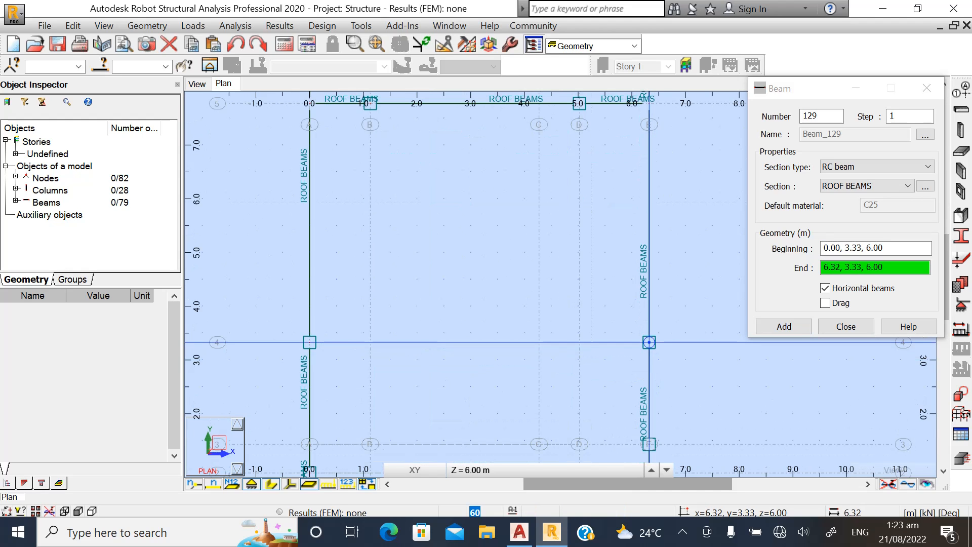
{"action": "left_click", "coordinate": [650, 342]}
Review the whole roof beam grid and switch to AutoCAD to compare it with the roof beam layout.
{"action": "scroll", "coordinate": [527, 354], "scroll_direction": "down", "scroll_amount": 3}
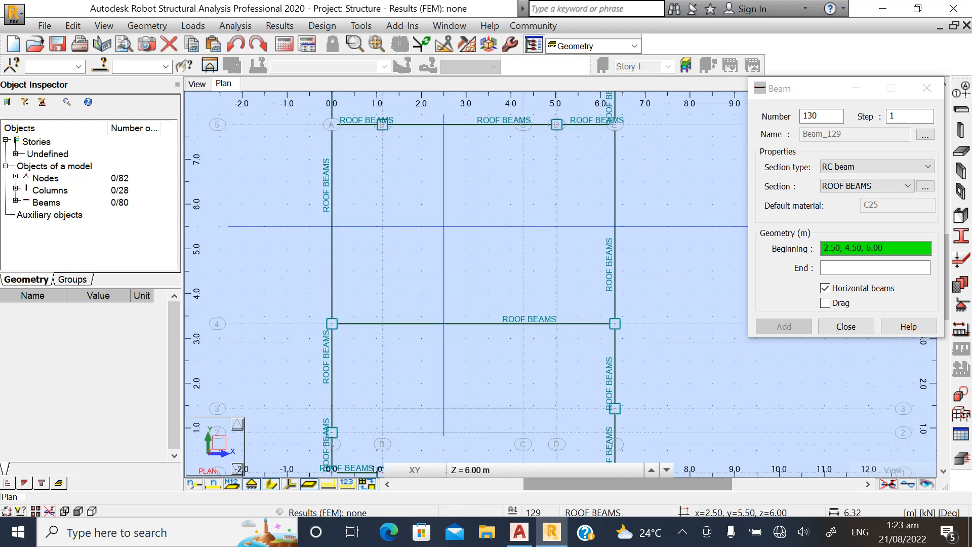
{"action": "scroll", "coordinate": [492, 385], "scroll_direction": "down", "scroll_amount": 3}
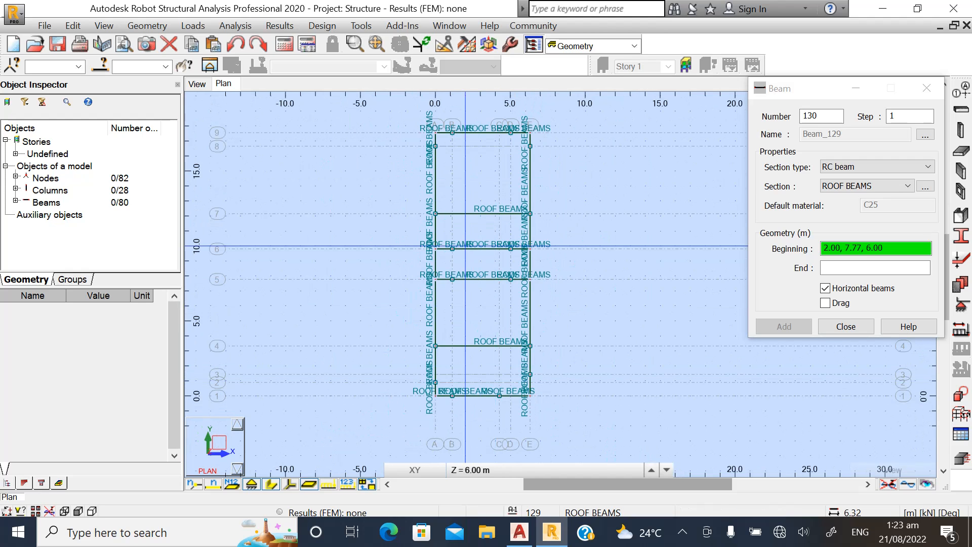
{"action": "scroll", "coordinate": [468, 196], "scroll_direction": "up", "scroll_amount": 1}
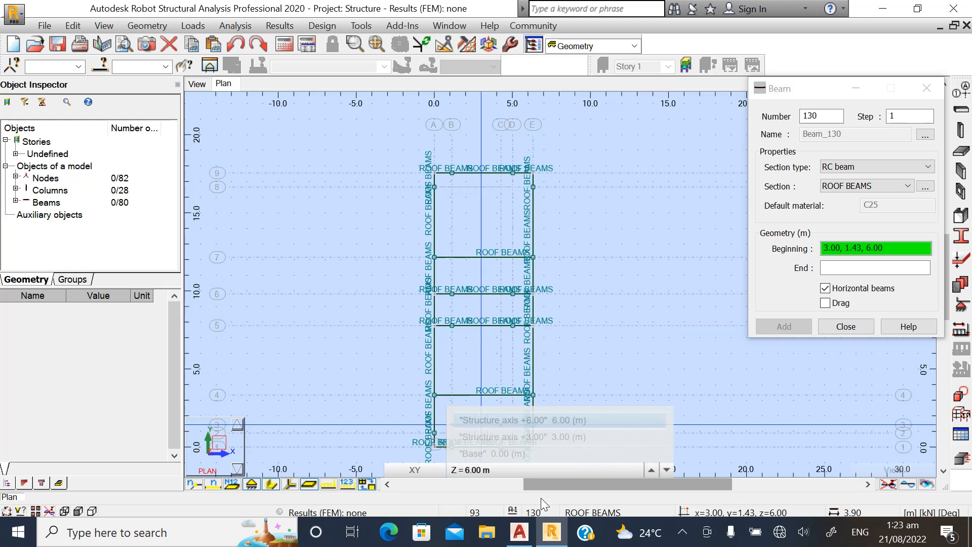
{"action": "key", "text": "alt+Tab"}
{"action": "scroll", "coordinate": [499, 375], "scroll_direction": "down", "scroll_amount": 5}
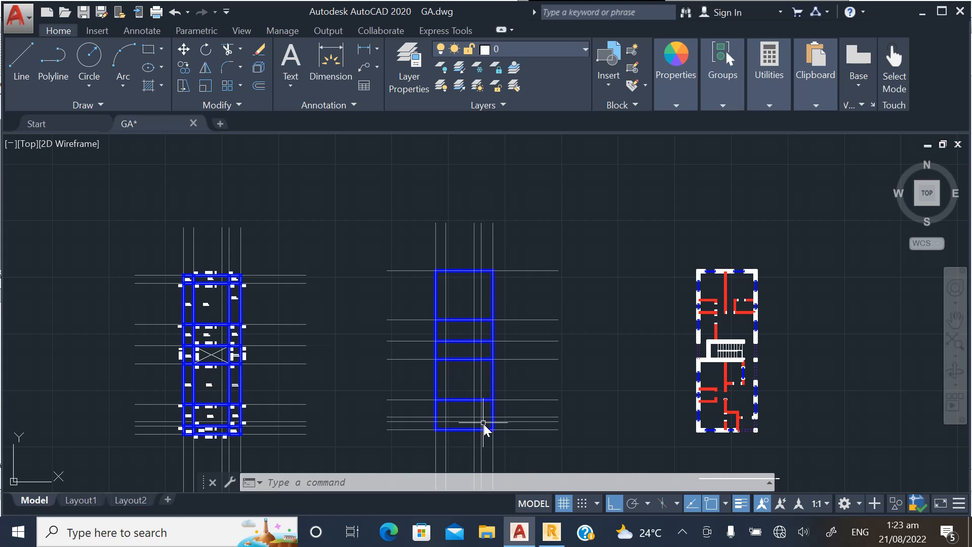
Switch back to Robot Structural Analysis, end beam definition, and examine the whole two-storey frame in the 3D view.
{"action": "left_click", "coordinate": [552, 532]}
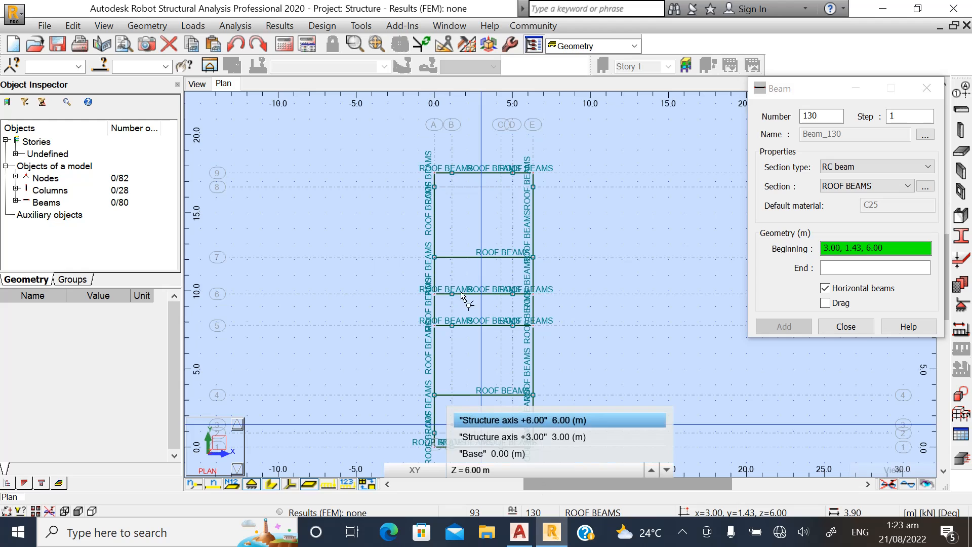
{"action": "left_click", "coordinate": [846, 327]}
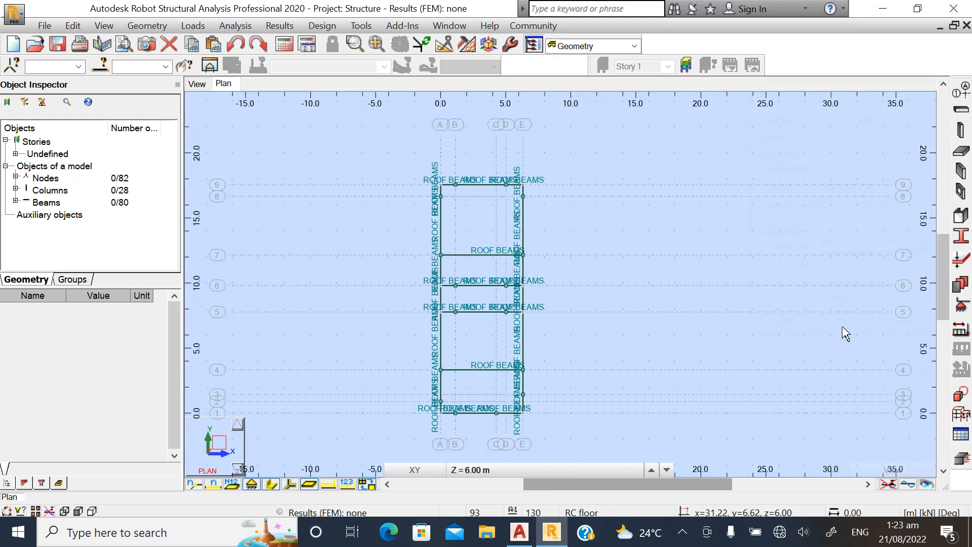
{"action": "left_click", "coordinate": [198, 84]}
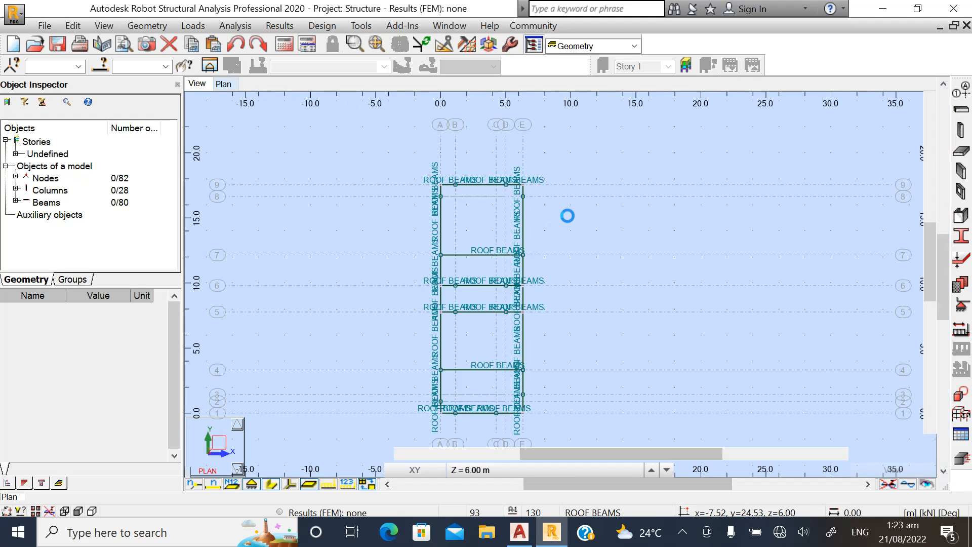
{"action": "scroll", "coordinate": [654, 314], "scroll_direction": "up", "scroll_amount": 1}
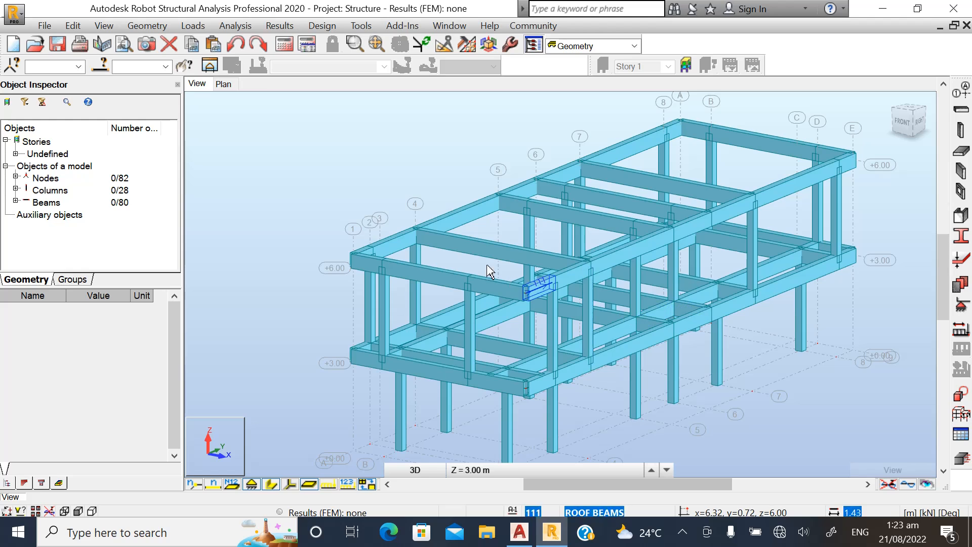
{"action": "scroll", "coordinate": [480, 257], "scroll_direction": "down", "scroll_amount": 2}
{"action": "scroll", "coordinate": [644, 228], "scroll_direction": "up", "scroll_amount": 2}
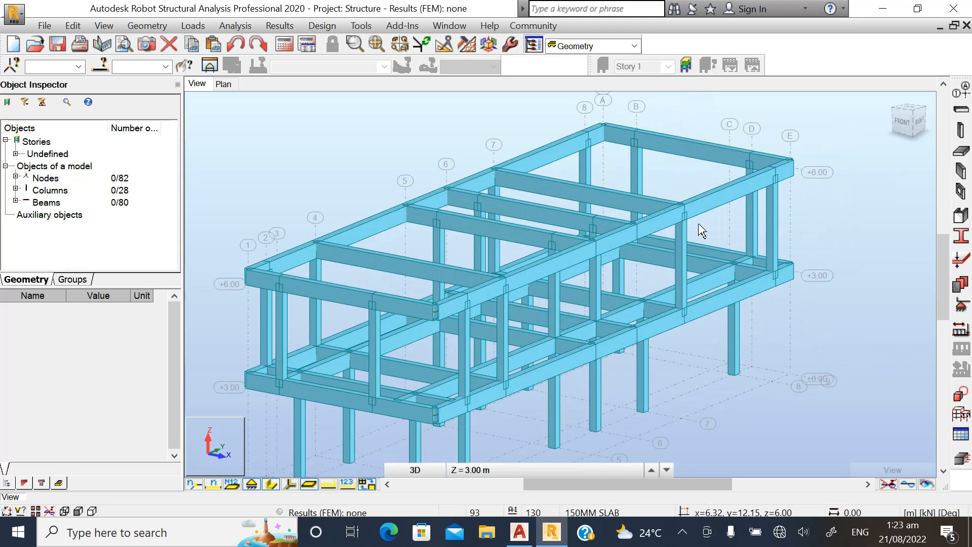
{"action": "scroll", "coordinate": [732, 243], "scroll_direction": "down", "scroll_amount": 1}
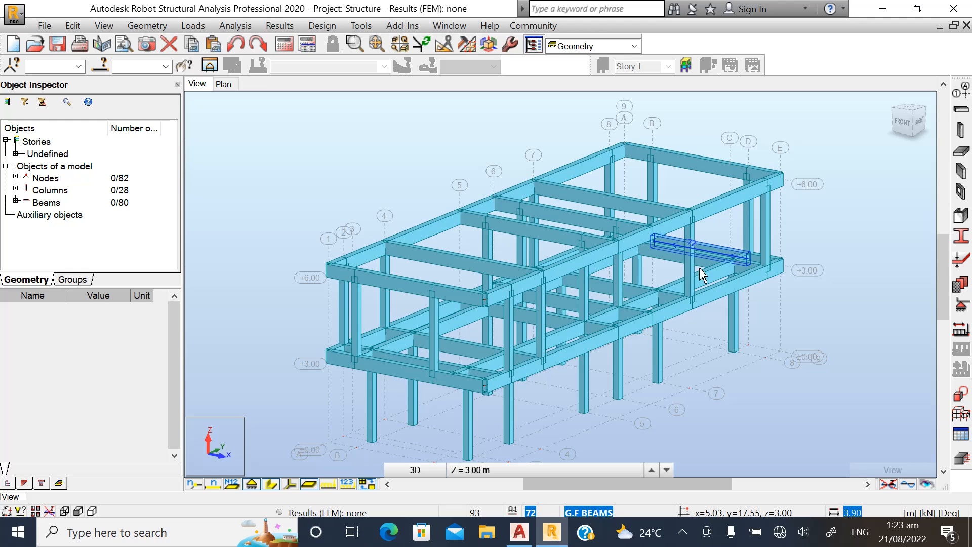
{"action": "scroll", "coordinate": [466, 266], "scroll_direction": "down", "scroll_amount": 1}
{"action": "scroll", "coordinate": [403, 297], "scroll_direction": "up", "scroll_amount": 1}
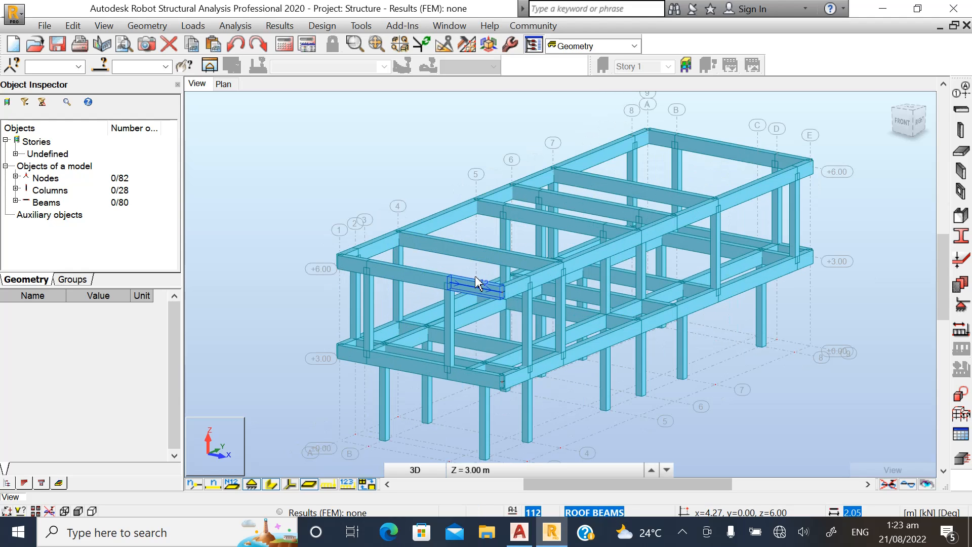
{"action": "scroll", "coordinate": [543, 282], "scroll_direction": "down", "scroll_amount": 1}
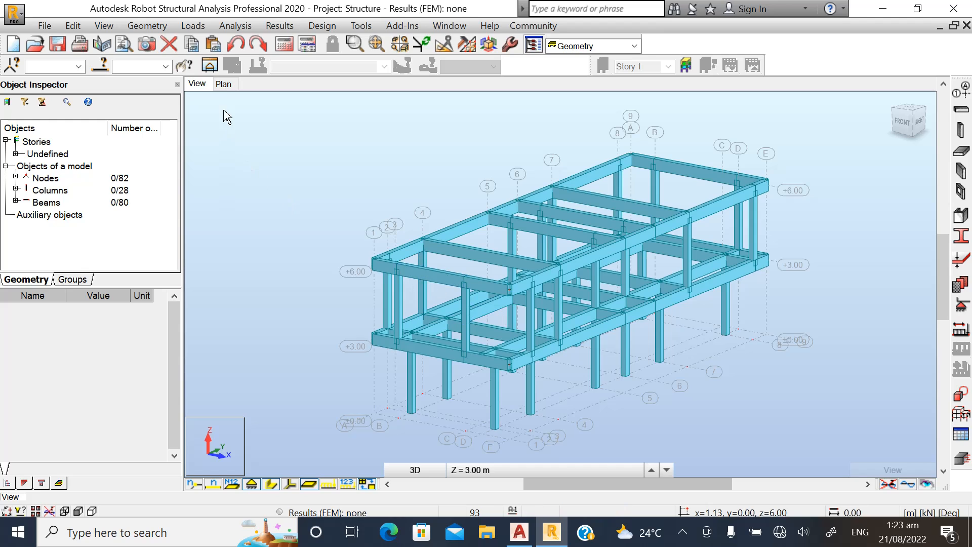
Return to the plan view and set the working level to Structure axis +3.00, showing the area around axes 1 to 4.
{"action": "left_click", "coordinate": [224, 84]}
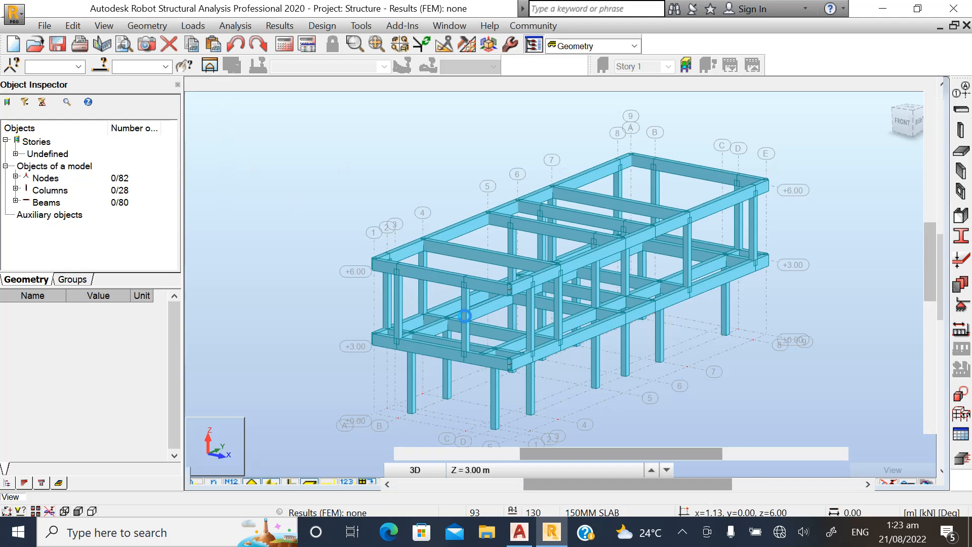
{"action": "left_click", "coordinate": [512, 471]}
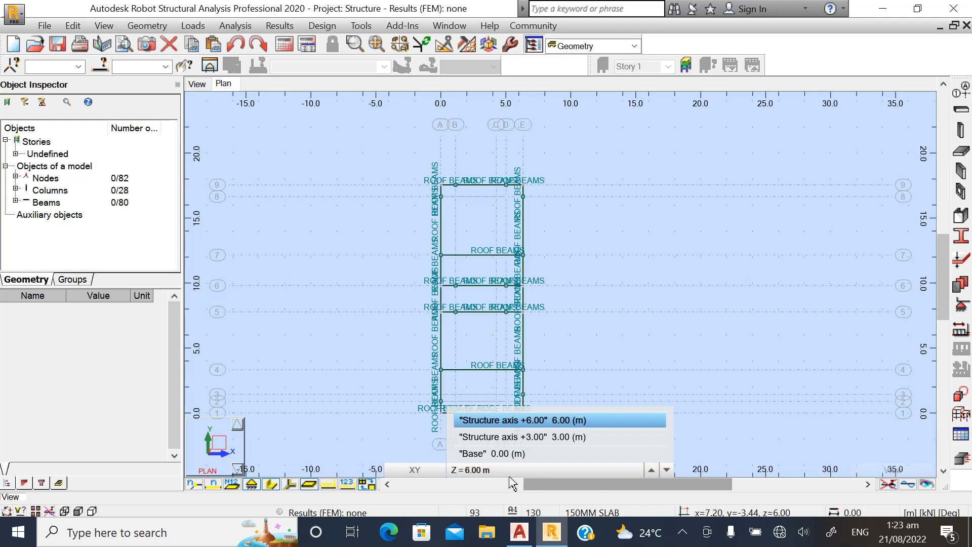
{"action": "left_click", "coordinate": [666, 470]}
{"action": "mouse_move", "coordinate": [538, 461]}
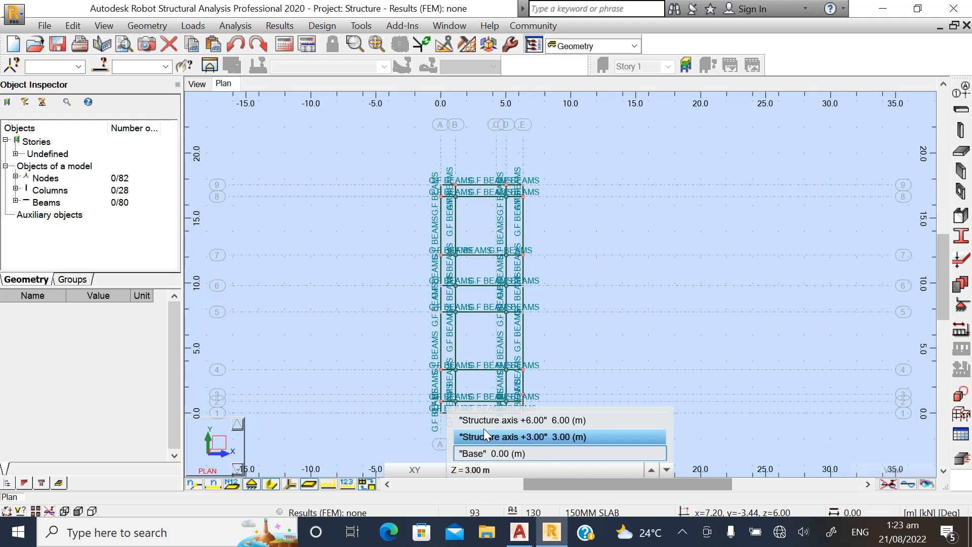
{"action": "scroll", "coordinate": [461, 422], "scroll_direction": "up", "scroll_amount": 4}
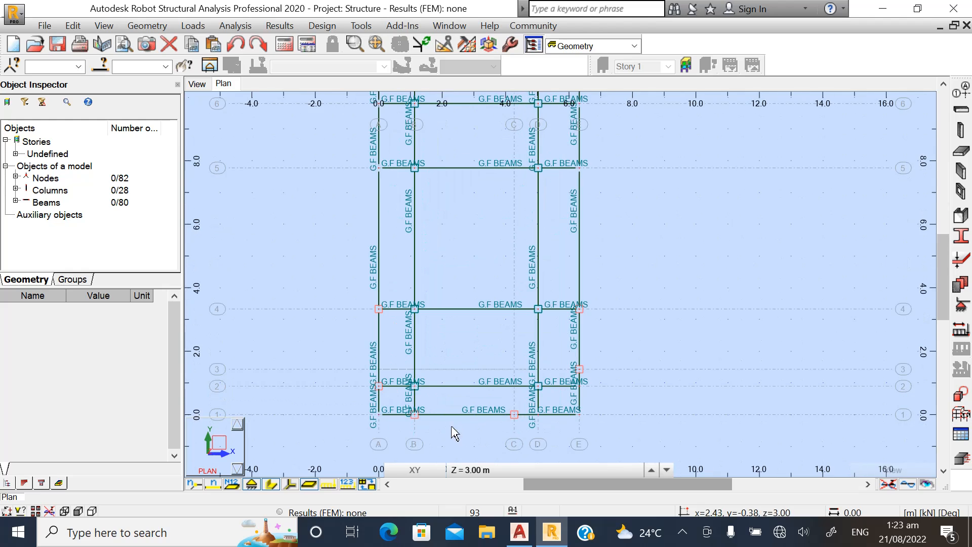
{"action": "scroll", "coordinate": [472, 428], "scroll_direction": "up", "scroll_amount": 2}
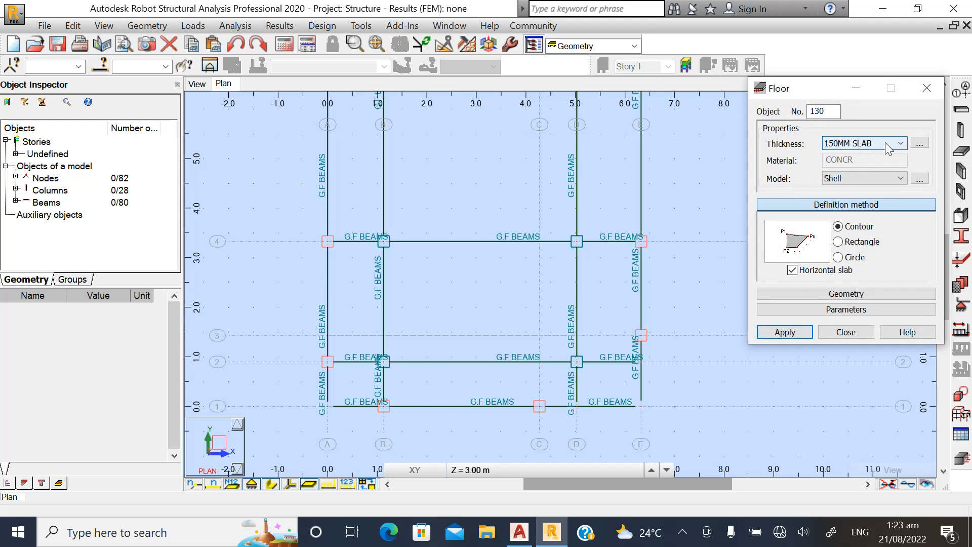
Create a constant 150 mm floor thickness labelled F.F SLAB, and assign it to new floors defined by rectangle.
{"action": "left_click", "coordinate": [920, 144]}
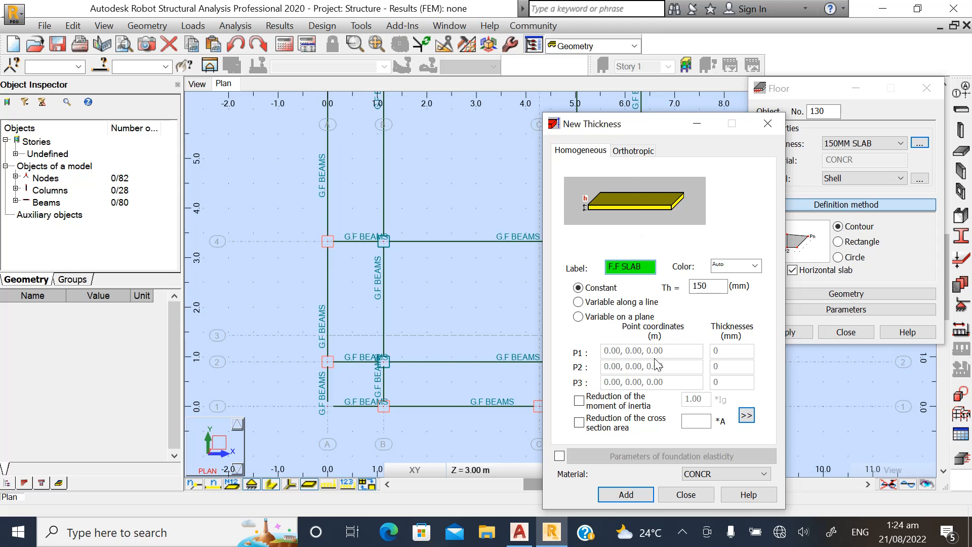
{"action": "left_click", "coordinate": [611, 494]}
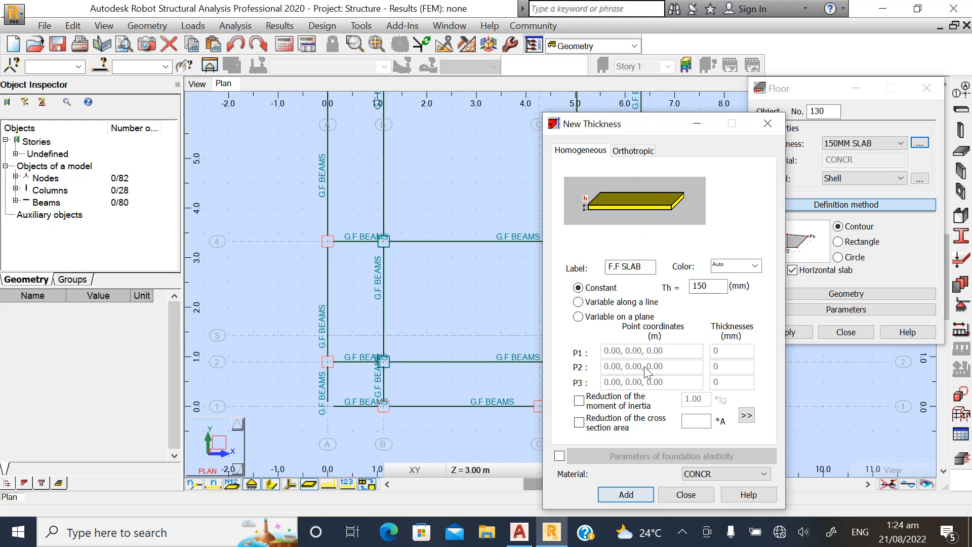
{"action": "left_click", "coordinate": [686, 495]}
{"action": "left_click", "coordinate": [901, 144]}
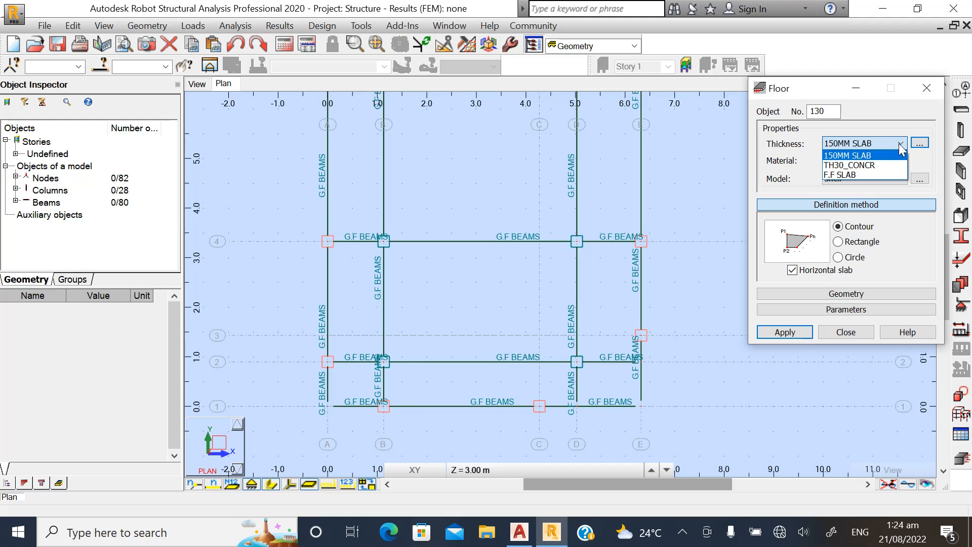
{"action": "left_click", "coordinate": [849, 175]}
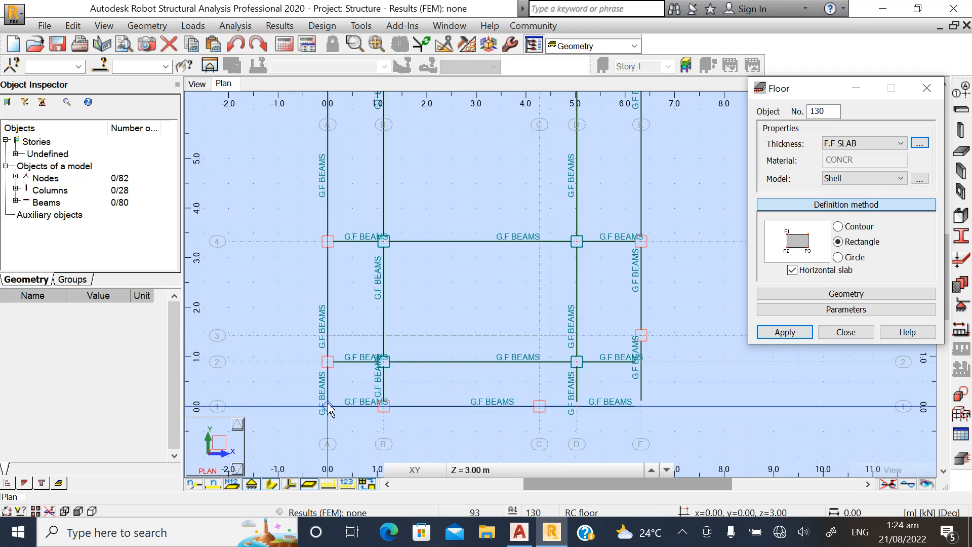
Draw a rectangular F.F SLAB floor panel in the corner bay between axes A–B and 1–2.
{"action": "scroll", "coordinate": [327, 402], "scroll_direction": "up", "scroll_amount": 4}
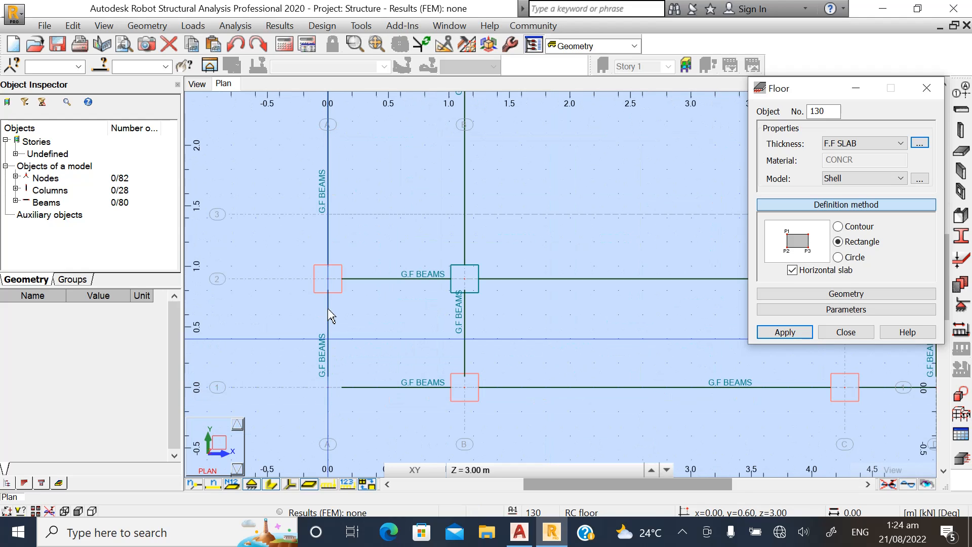
{"action": "left_click", "coordinate": [328, 278]}
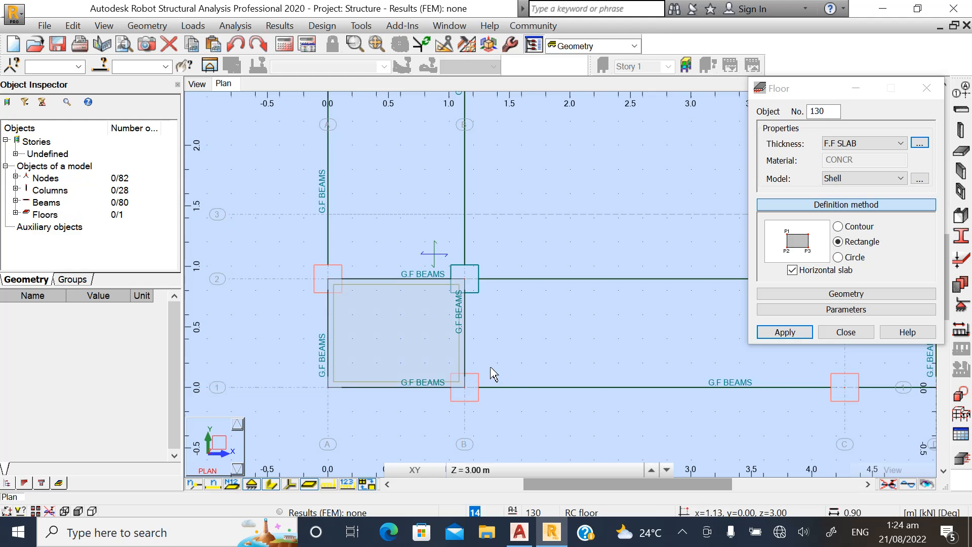
{"action": "scroll", "coordinate": [467, 354], "scroll_direction": "down", "scroll_amount": 2}
{"action": "scroll", "coordinate": [381, 334], "scroll_direction": "up", "scroll_amount": 1}
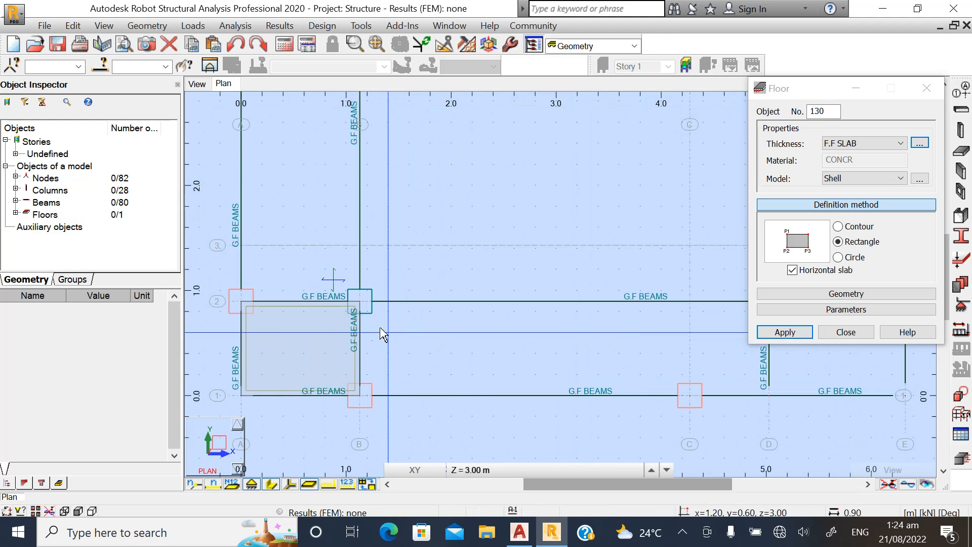
{"action": "left_click", "coordinate": [383, 334]}
Switch to AutoCAD and examine the slab panel layout and thicknesses around panels 12 to 20.
{"action": "left_click", "coordinate": [520, 538]}
{"action": "scroll", "coordinate": [477, 304], "scroll_direction": "down", "scroll_amount": 2}
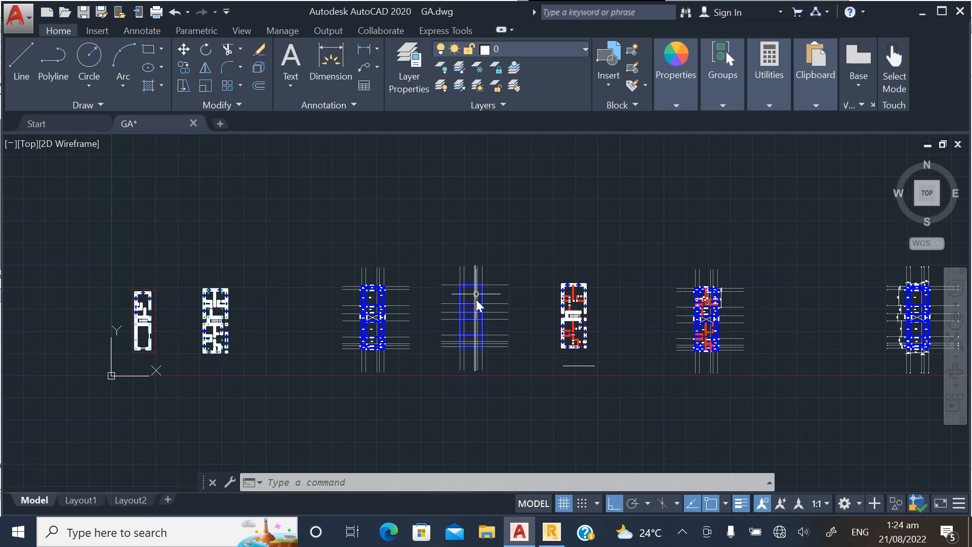
{"action": "scroll", "coordinate": [397, 341], "scroll_direction": "up", "scroll_amount": 4}
{"action": "scroll", "coordinate": [260, 381], "scroll_direction": "up", "scroll_amount": 3}
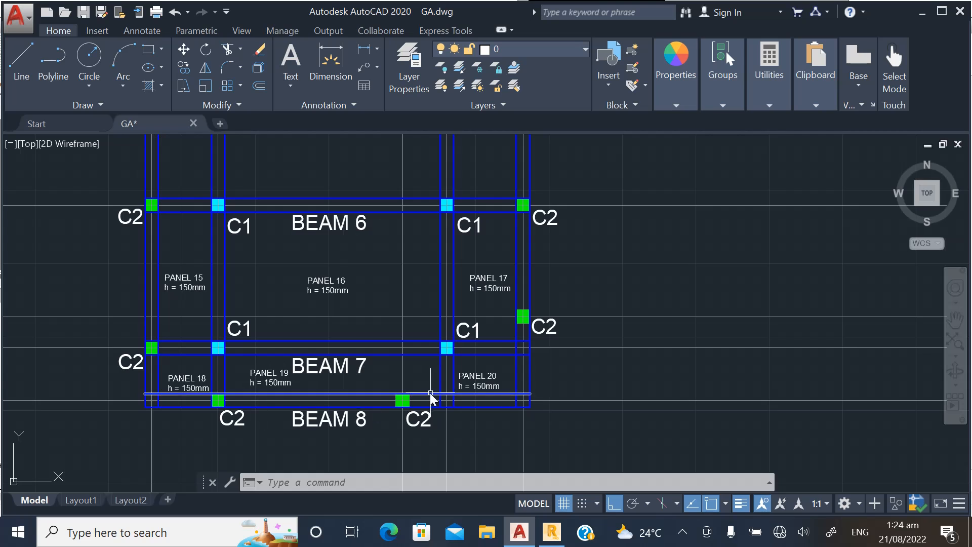
{"action": "scroll", "coordinate": [274, 443], "scroll_direction": "down", "scroll_amount": 3}
{"action": "scroll", "coordinate": [253, 374], "scroll_direction": "up", "scroll_amount": 2}
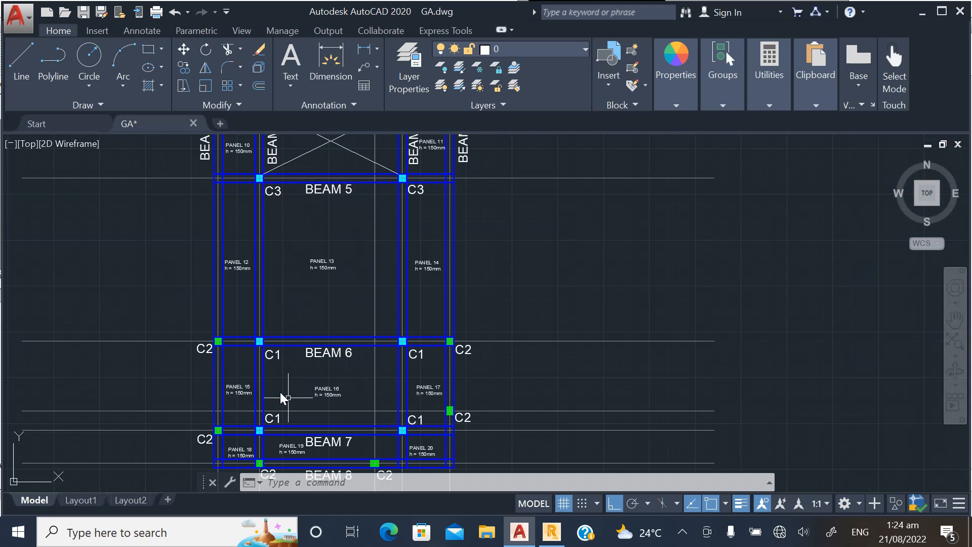
{"action": "scroll", "coordinate": [268, 406], "scroll_direction": "down", "scroll_amount": 2}
{"action": "scroll", "coordinate": [279, 436], "scroll_direction": "up", "scroll_amount": 6}
{"action": "scroll", "coordinate": [270, 389], "scroll_direction": "down", "scroll_amount": 4}
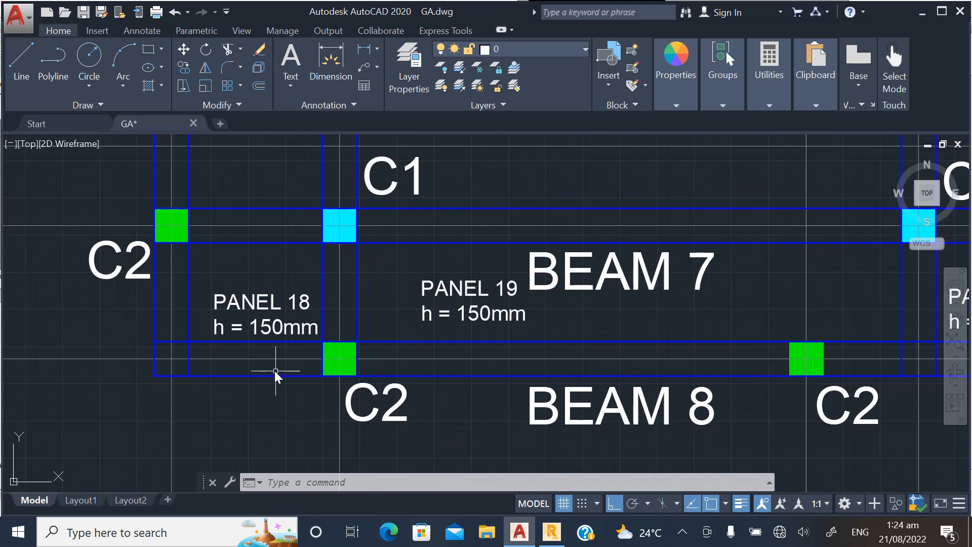
{"action": "scroll", "coordinate": [488, 336], "scroll_direction": "up", "scroll_amount": 4}
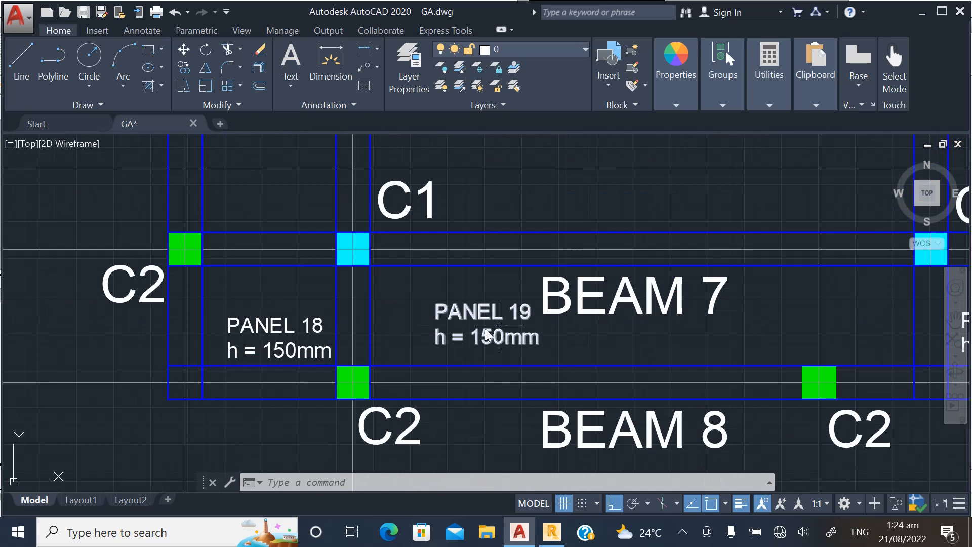
Switch back to Robot Structural Analysis and draw a rectangular floor panel between axes B–D and 1–2.
{"action": "left_click", "coordinate": [552, 532]}
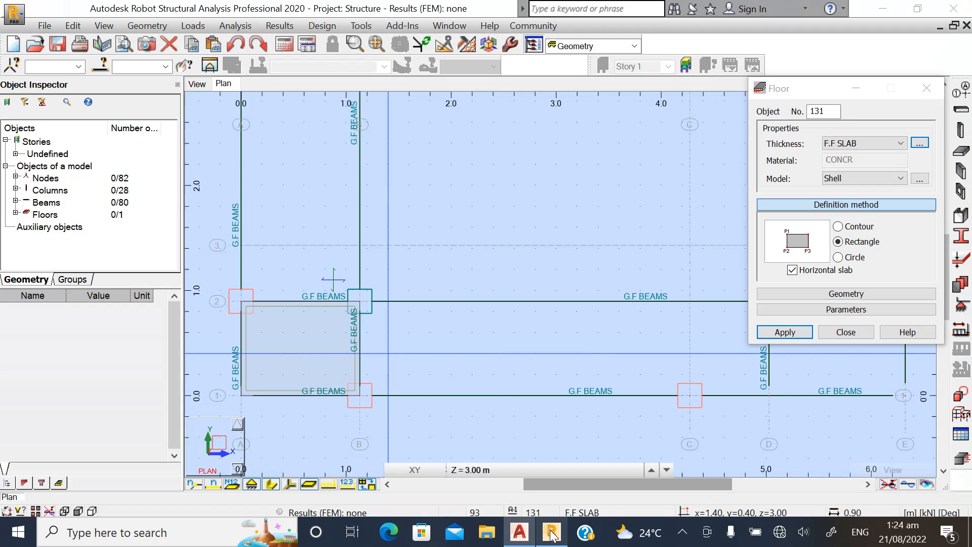
{"action": "left_click", "coordinate": [359, 303]}
{"action": "scroll", "coordinate": [531, 358], "scroll_direction": "down", "scroll_amount": 2}
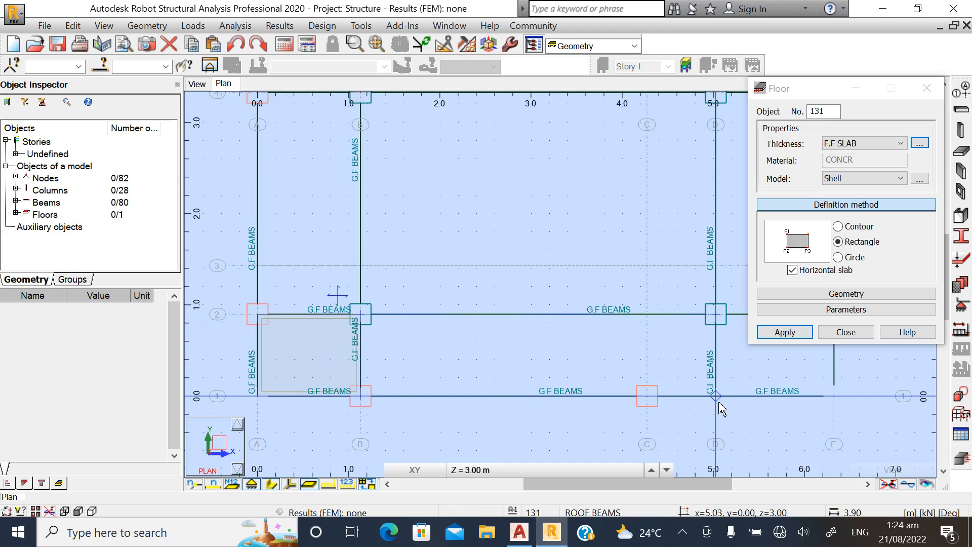
{"action": "left_click", "coordinate": [701, 395]}
{"action": "scroll", "coordinate": [352, 365], "scroll_direction": "down", "scroll_amount": 2}
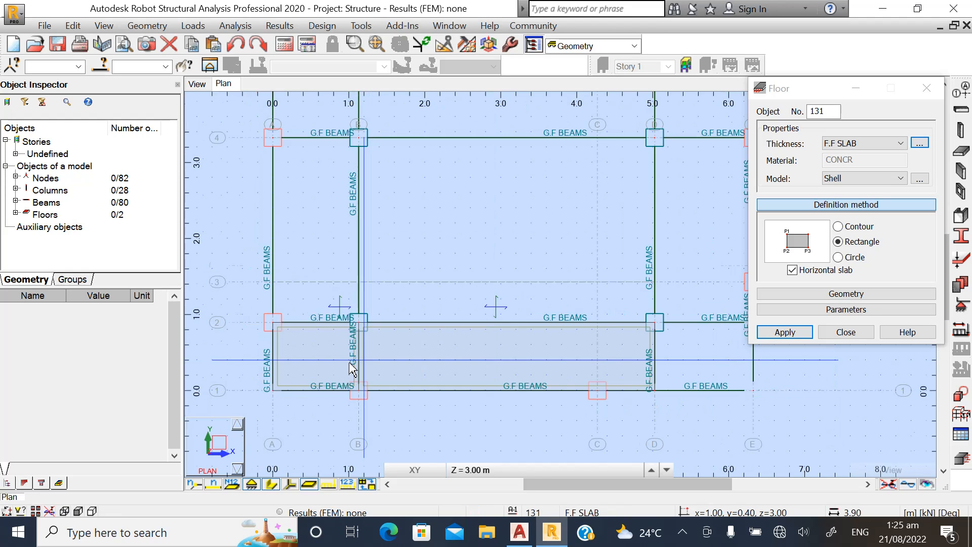
Draw a rectangular floor panel in the corner bay between axes D–E and 1–2.
{"action": "scroll", "coordinate": [666, 358], "scroll_direction": "up", "scroll_amount": 2}
{"action": "scroll", "coordinate": [671, 354], "scroll_direction": "up", "scroll_amount": 2}
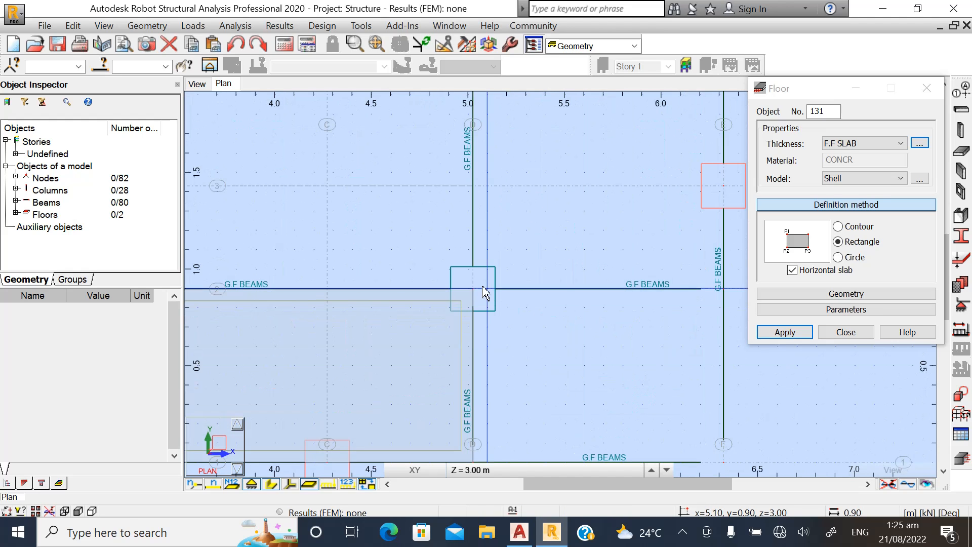
{"action": "left_click", "coordinate": [473, 288]}
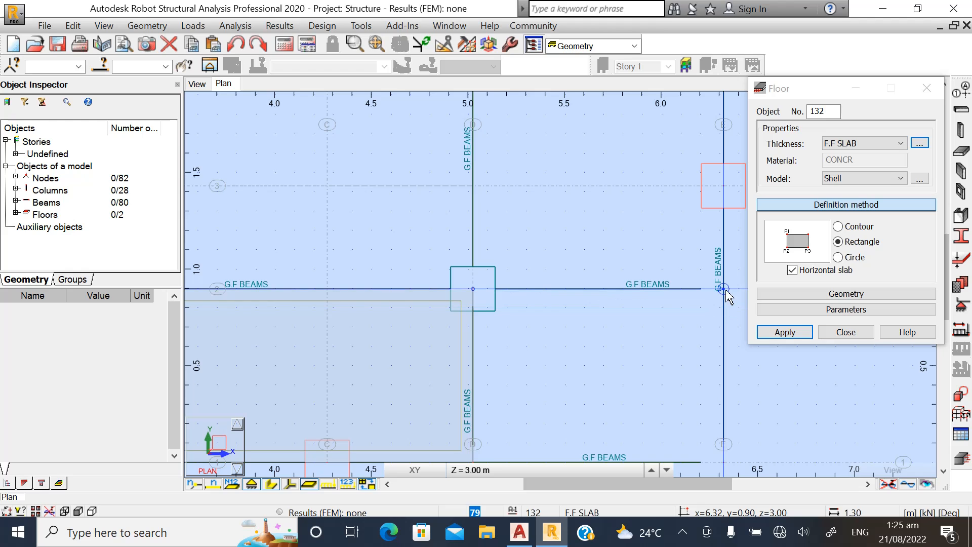
{"action": "scroll", "coordinate": [646, 285], "scroll_direction": "down", "scroll_amount": 2}
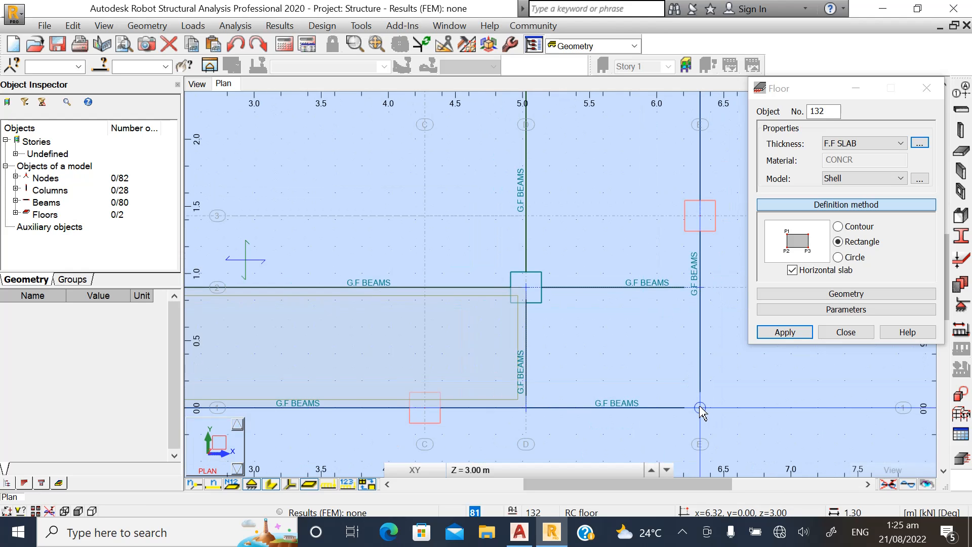
{"action": "left_click", "coordinate": [679, 409]}
{"action": "scroll", "coordinate": [668, 412], "scroll_direction": "down", "scroll_amount": 3}
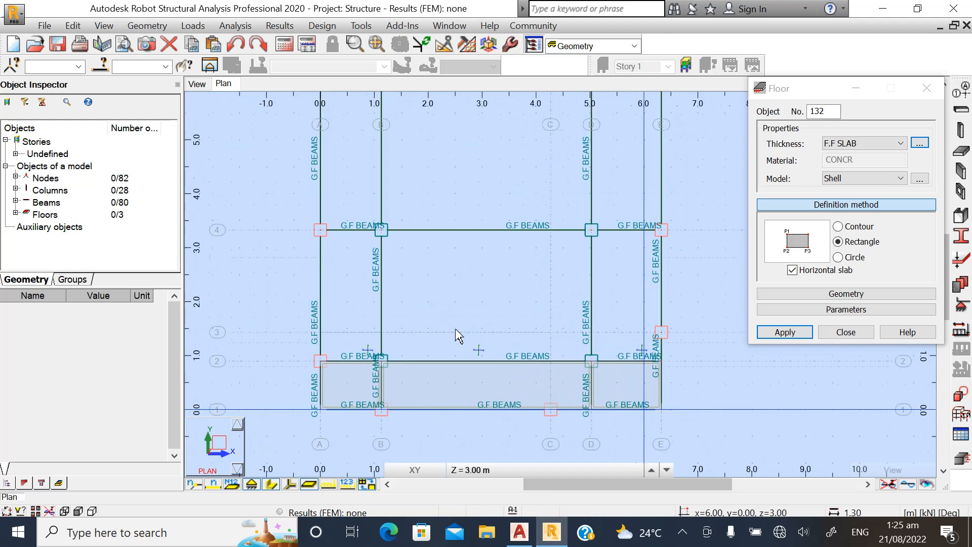
Draw a rectangular floor panel between axes A–B and 2–4.
{"action": "scroll", "coordinate": [385, 265], "scroll_direction": "up", "scroll_amount": 3}
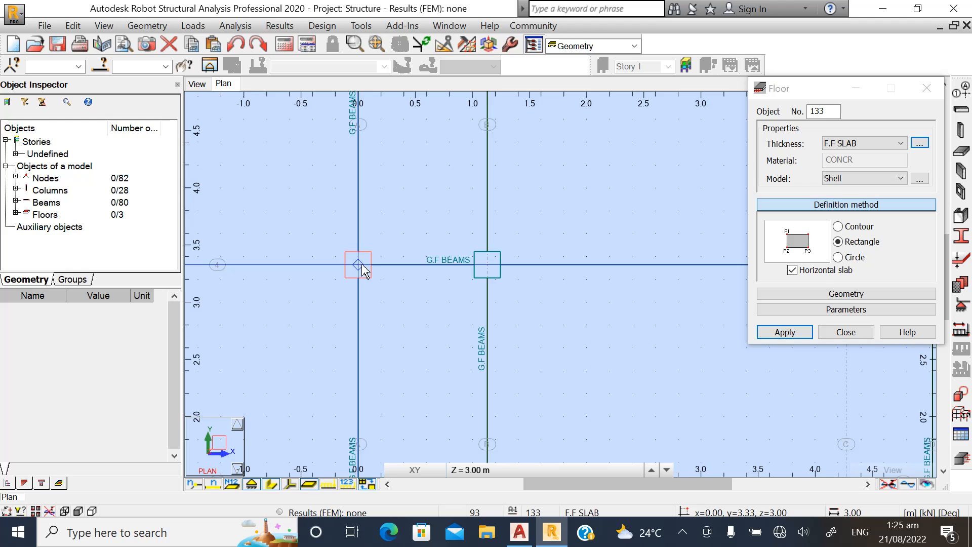
{"action": "scroll", "coordinate": [488, 265], "scroll_direction": "down", "scroll_amount": 2}
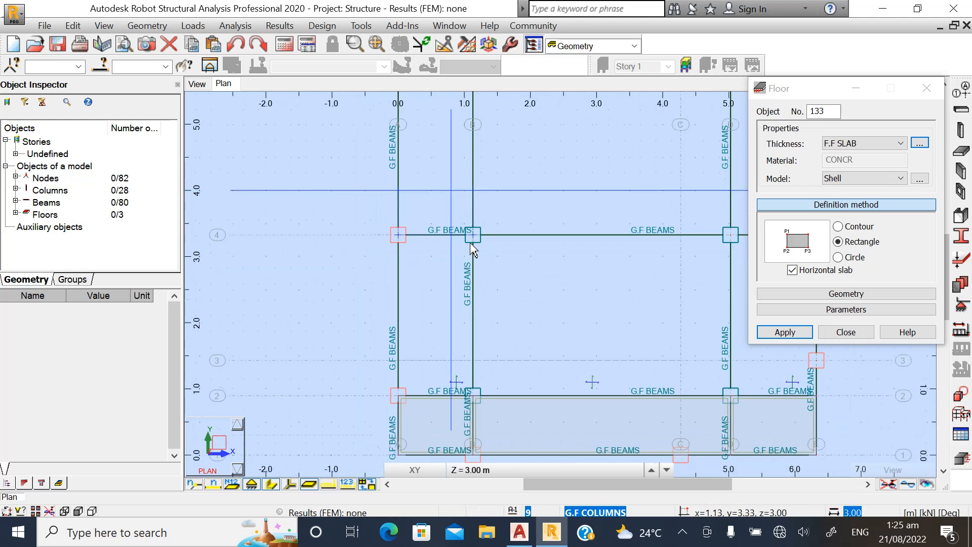
{"action": "left_click", "coordinate": [475, 396]}
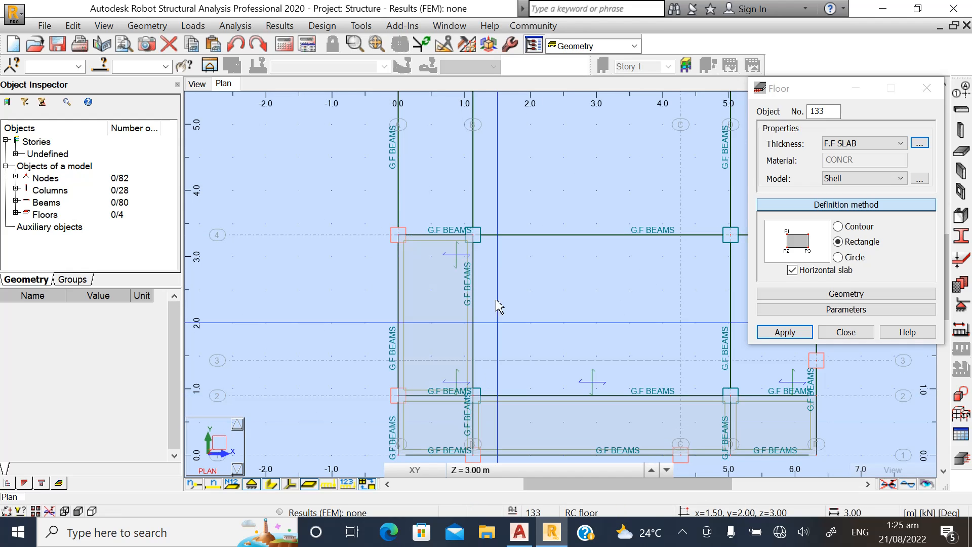
Draw a rectangular F.F SLAB floor panel in the bay between axes B–D and 2–4.
{"action": "scroll", "coordinate": [498, 251], "scroll_direction": "up", "scroll_amount": 1}
{"action": "left_click", "coordinate": [466, 243]}
{"action": "scroll", "coordinate": [374, 293], "scroll_direction": "down", "scroll_amount": 1}
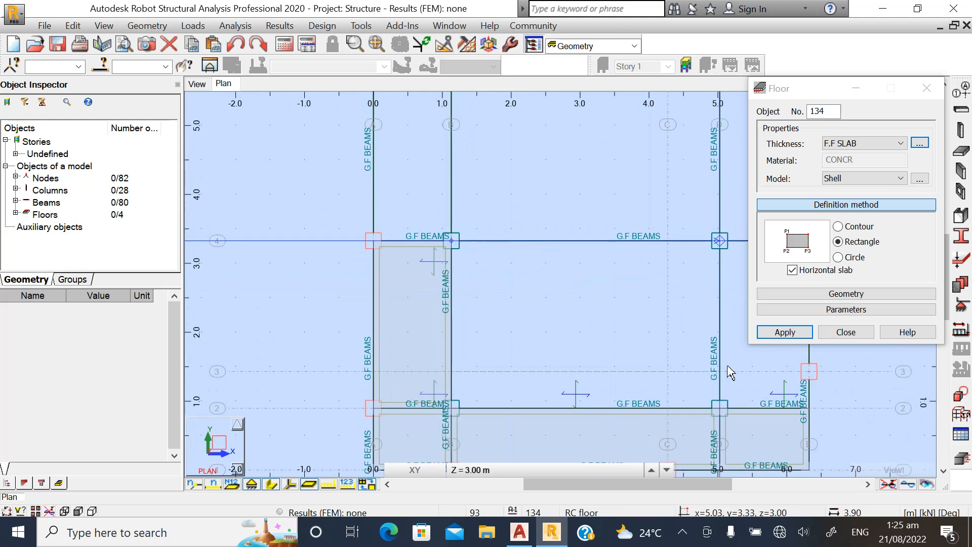
{"action": "left_click", "coordinate": [723, 413]}
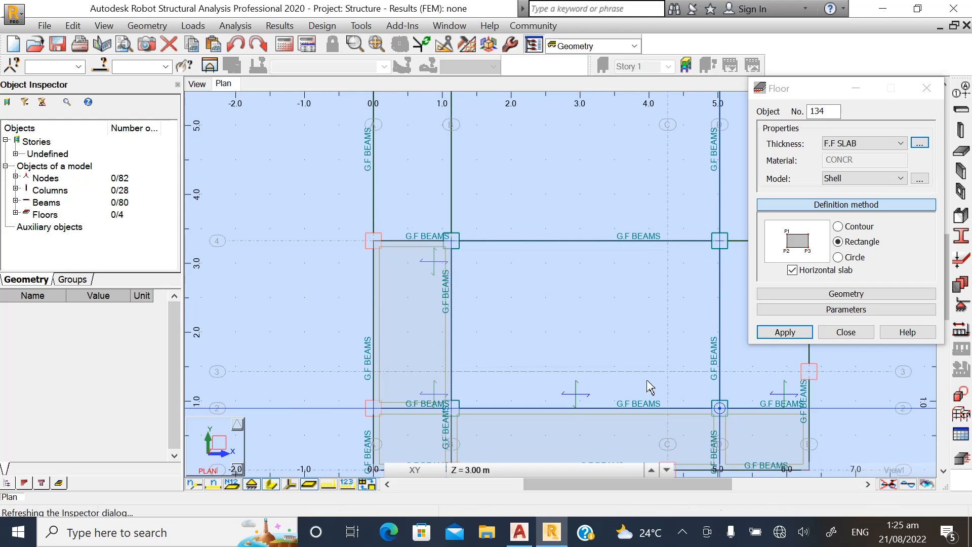
Draw a rectangular F.F SLAB floor panel in the bay between axes D–E and 2–4.
{"action": "scroll", "coordinate": [461, 362], "scroll_direction": "down", "scroll_amount": 3}
{"action": "scroll", "coordinate": [642, 338], "scroll_direction": "up", "scroll_amount": 4}
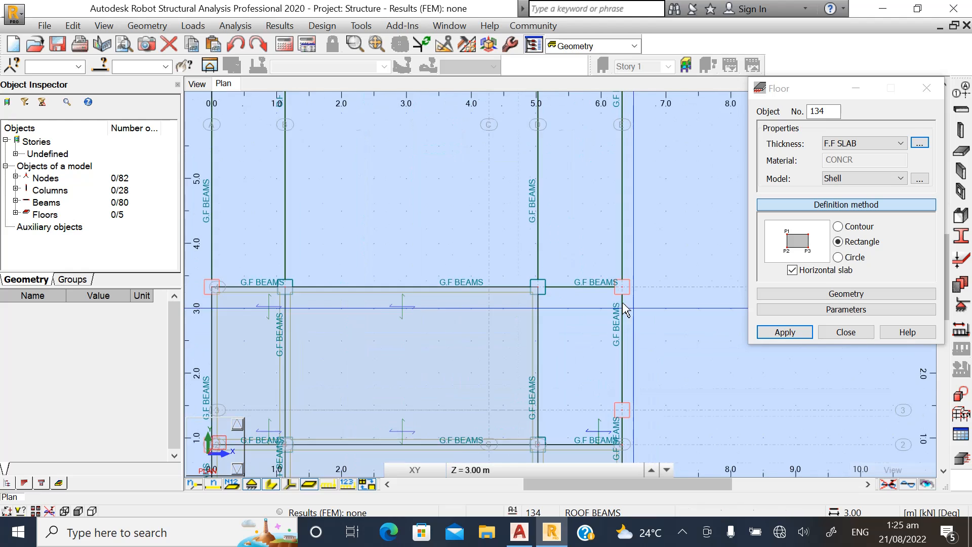
{"action": "left_click", "coordinate": [539, 279]}
{"action": "left_click", "coordinate": [635, 279]}
{"action": "scroll", "coordinate": [575, 269], "scroll_direction": "down", "scroll_amount": 1}
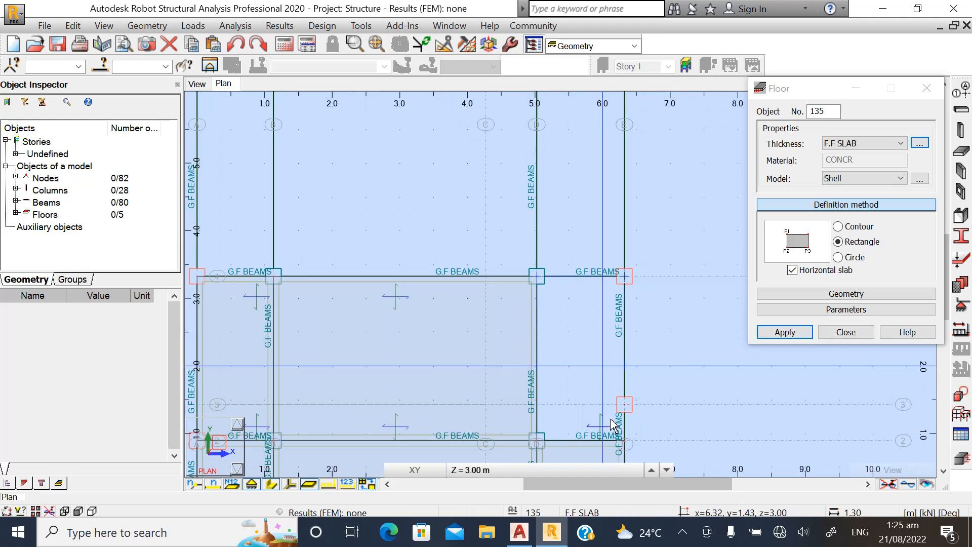
{"action": "scroll", "coordinate": [613, 429], "scroll_direction": "up", "scroll_amount": 2}
{"action": "scroll", "coordinate": [606, 366], "scroll_direction": "down", "scroll_amount": 1}
{"action": "scroll", "coordinate": [626, 400], "scroll_direction": "up", "scroll_amount": 3}
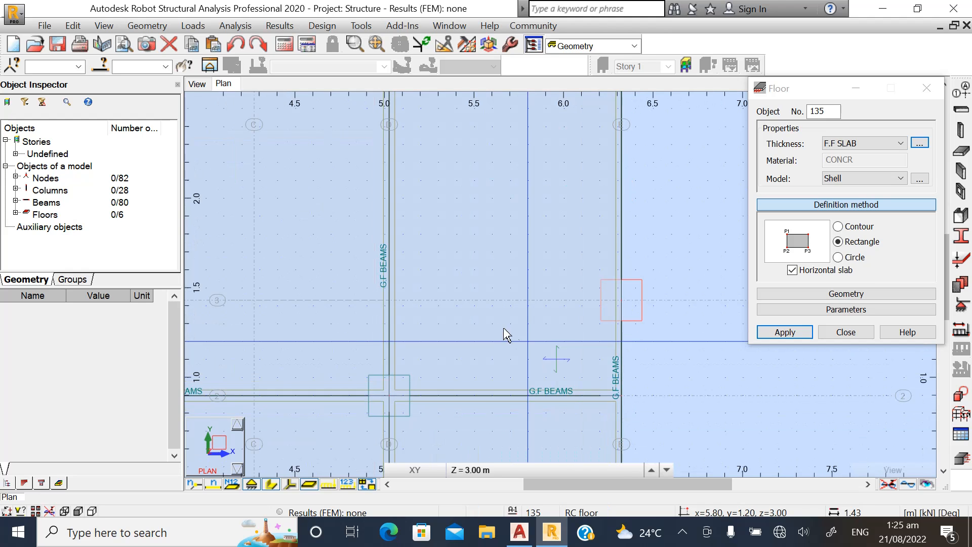
Draw a rectangular F.F SLAB floor panel in the bay between axes A–B and 4–5.
{"action": "scroll", "coordinate": [616, 403], "scroll_direction": "down", "scroll_amount": 3}
{"action": "scroll", "coordinate": [699, 416], "scroll_direction": "down", "scroll_amount": 4}
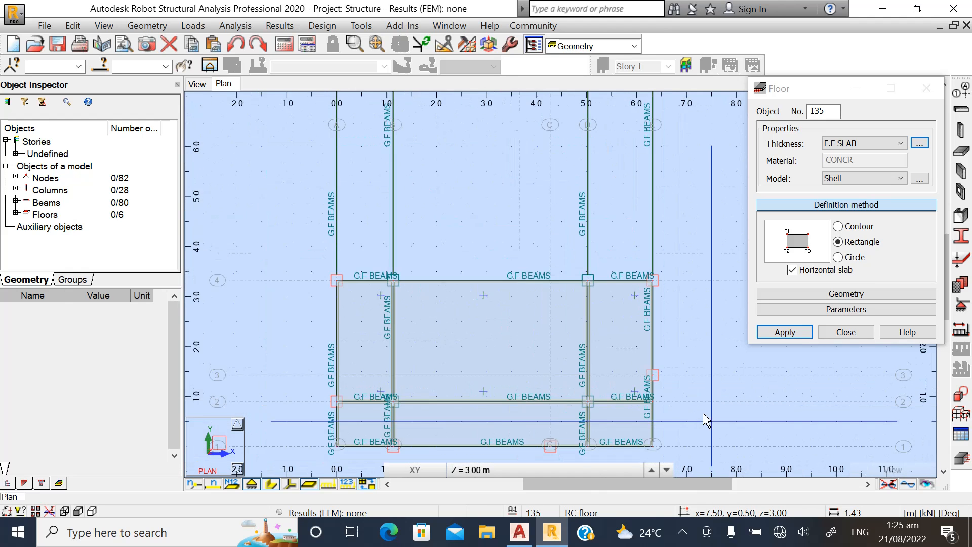
{"action": "scroll", "coordinate": [458, 319], "scroll_direction": "down", "scroll_amount": 2}
{"action": "scroll", "coordinate": [477, 183], "scroll_direction": "up", "scroll_amount": 1}
{"action": "scroll", "coordinate": [441, 185], "scroll_direction": "up", "scroll_amount": 2}
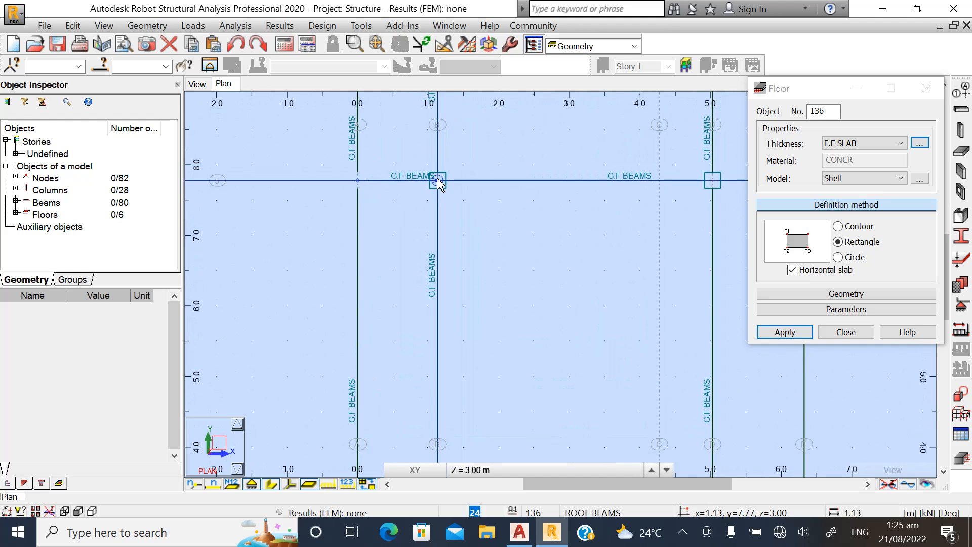
{"action": "left_click", "coordinate": [441, 183]}
{"action": "scroll", "coordinate": [445, 165], "scroll_direction": "down", "scroll_amount": 3}
{"action": "scroll", "coordinate": [454, 360], "scroll_direction": "up", "scroll_amount": 4}
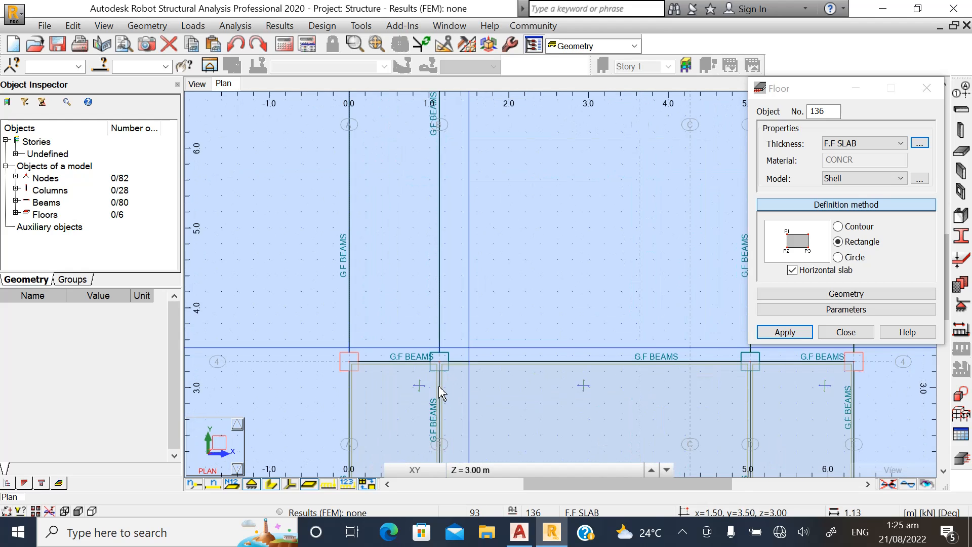
{"action": "left_click", "coordinate": [440, 361]}
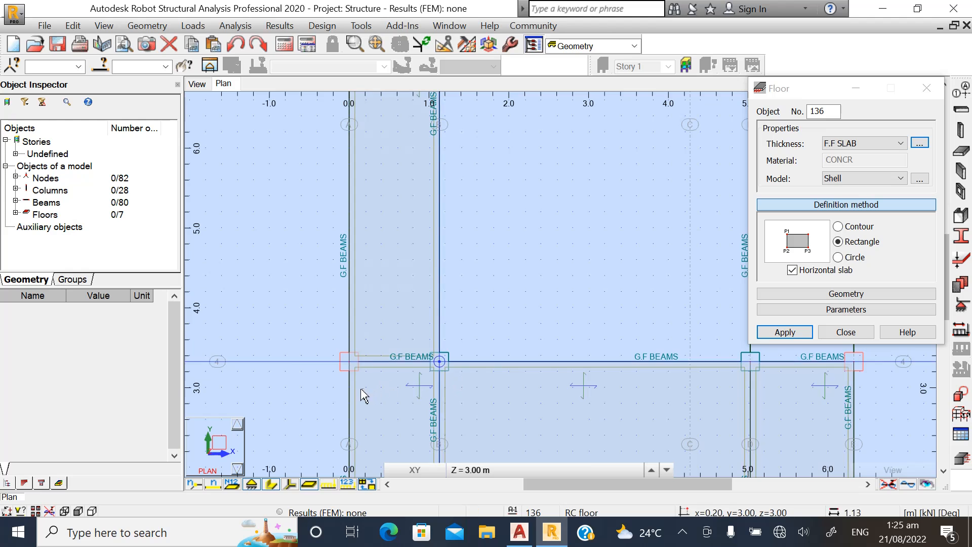
Draw a rectangular F.F SLAB floor panel in the bay between axes B–D and 4–5.
{"action": "scroll", "coordinate": [380, 397], "scroll_direction": "down", "scroll_amount": 2}
{"action": "scroll", "coordinate": [416, 132], "scroll_direction": "up", "scroll_amount": 3}
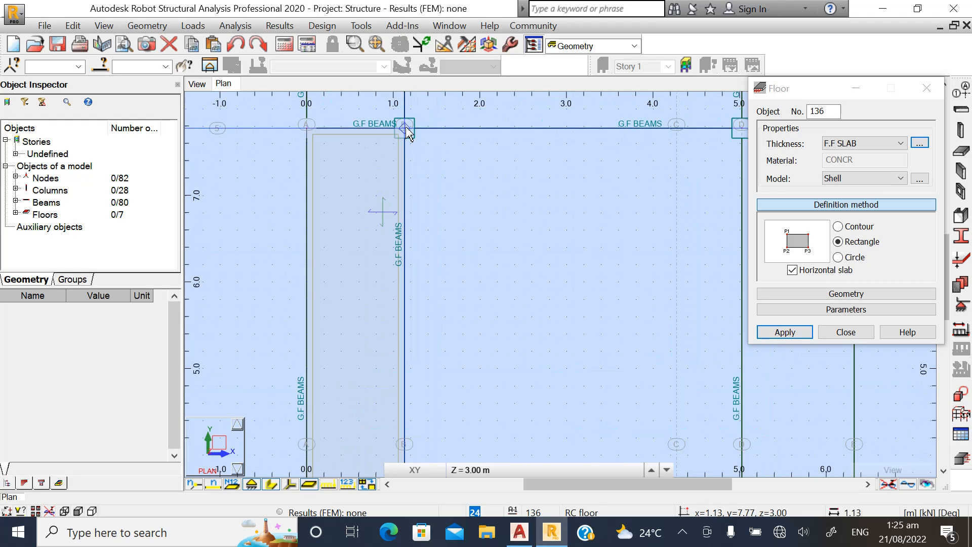
{"action": "left_click", "coordinate": [406, 127]}
{"action": "scroll", "coordinate": [406, 247], "scroll_direction": "down", "scroll_amount": 1}
{"action": "left_click", "coordinate": [687, 148]}
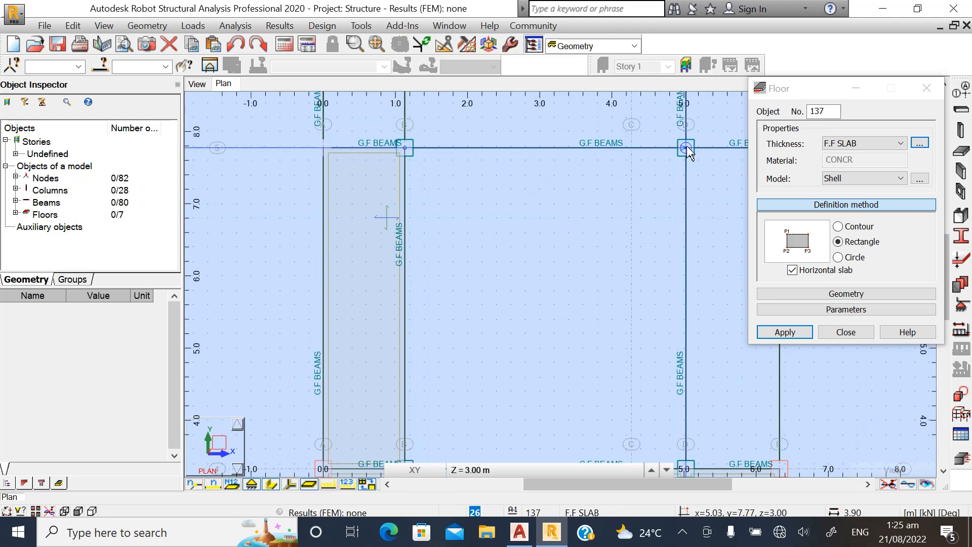
{"action": "scroll", "coordinate": [552, 282], "scroll_direction": "down", "scroll_amount": 1}
{"action": "scroll", "coordinate": [631, 393], "scroll_direction": "up", "scroll_amount": 3}
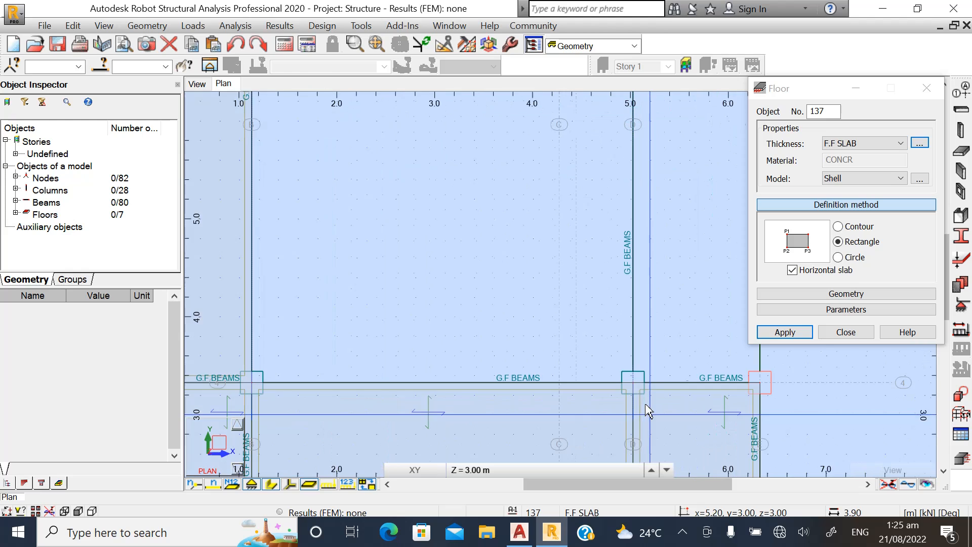
{"action": "left_click", "coordinate": [423, 387]}
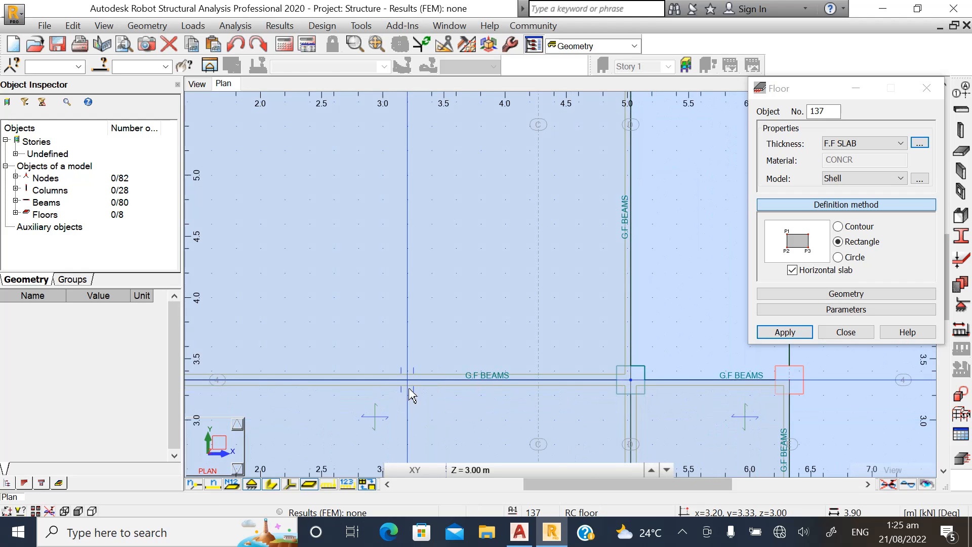
Draw a rectangular F.F SLAB floor panel in the bay between axes D–E and 4–5.
{"action": "scroll", "coordinate": [456, 354], "scroll_direction": "down", "scroll_amount": 3}
{"action": "scroll", "coordinate": [513, 263], "scroll_direction": "up", "scroll_amount": 3}
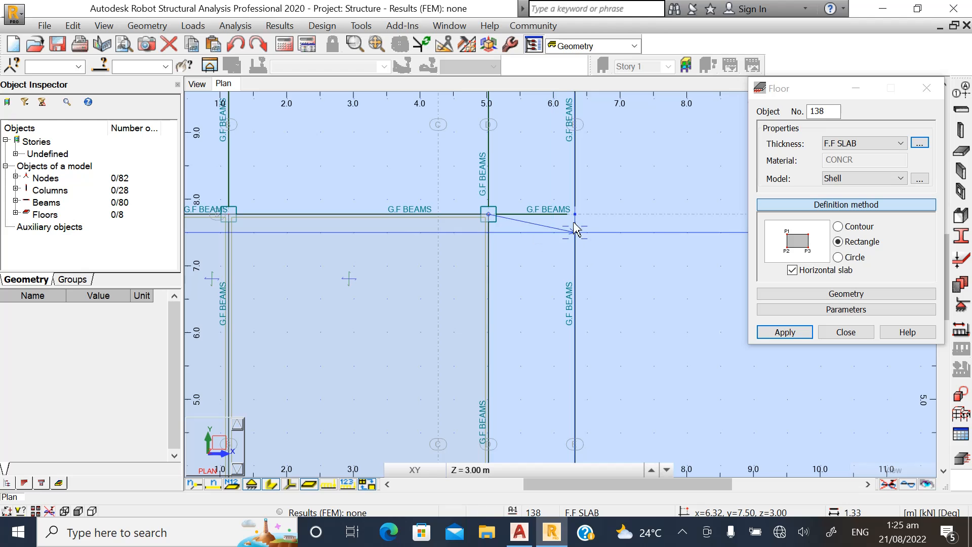
{"action": "scroll", "coordinate": [559, 268], "scroll_direction": "down", "scroll_amount": 2}
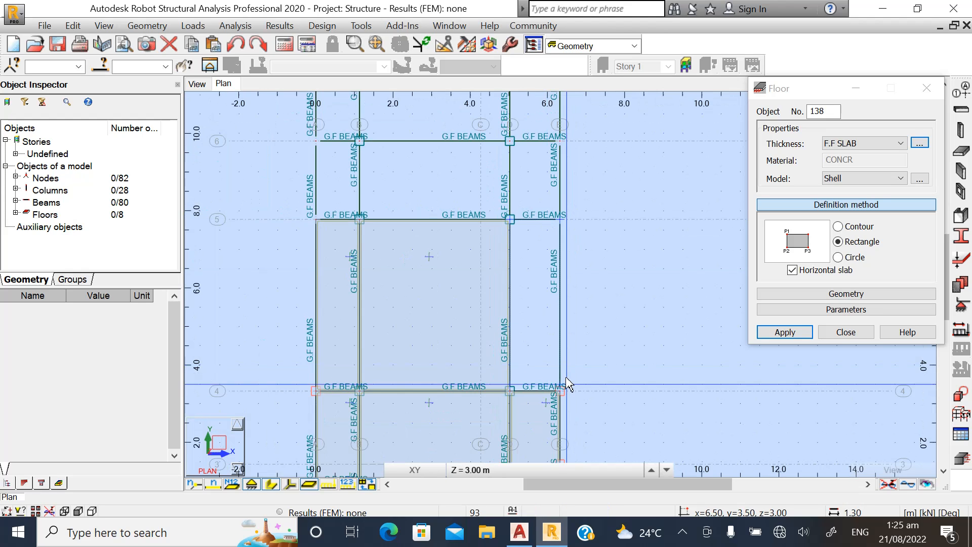
{"action": "scroll", "coordinate": [563, 400], "scroll_direction": "up", "scroll_amount": 3}
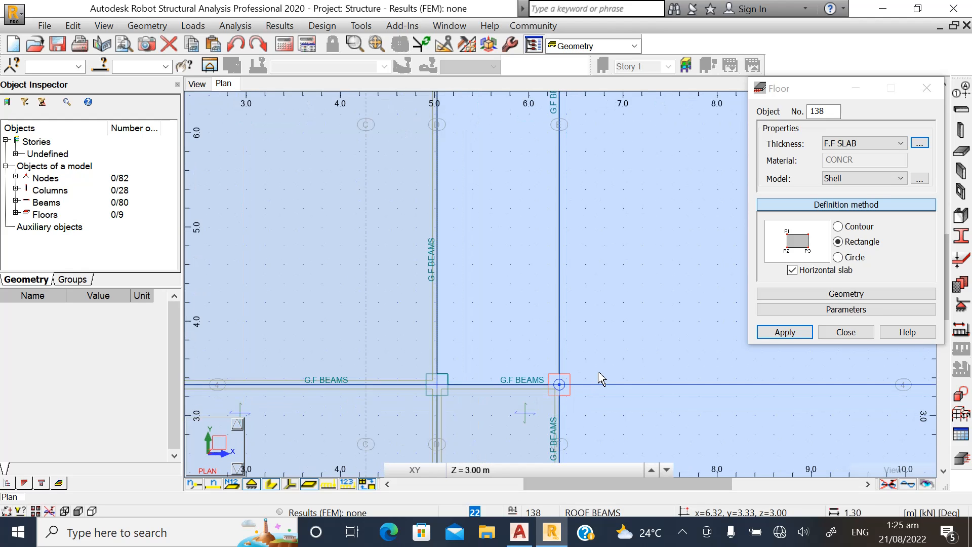
Draw a rectangular F.F SLAB floor panel in the bay between axes A–B and 5–6.
{"action": "scroll", "coordinate": [600, 380], "scroll_direction": "down", "scroll_amount": 5}
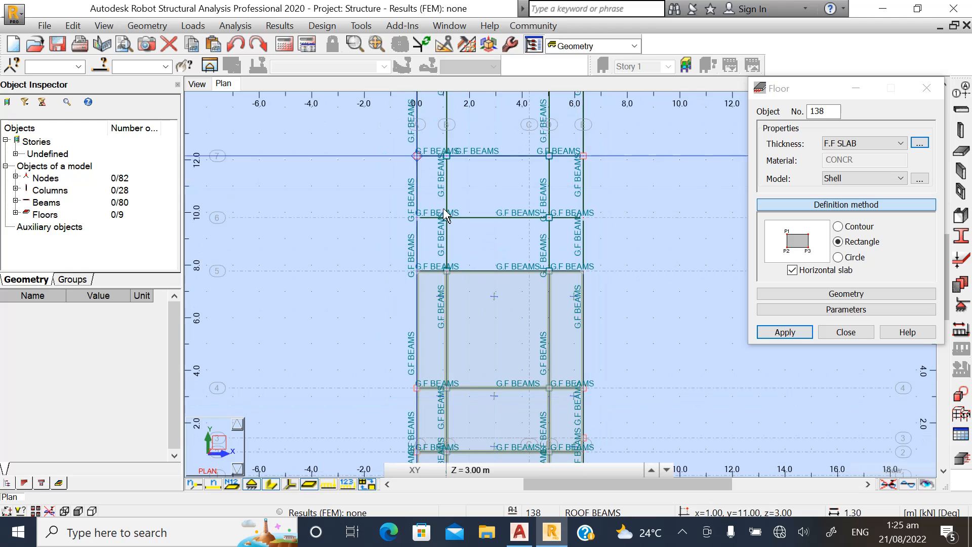
{"action": "scroll", "coordinate": [444, 214], "scroll_direction": "up", "scroll_amount": 6}
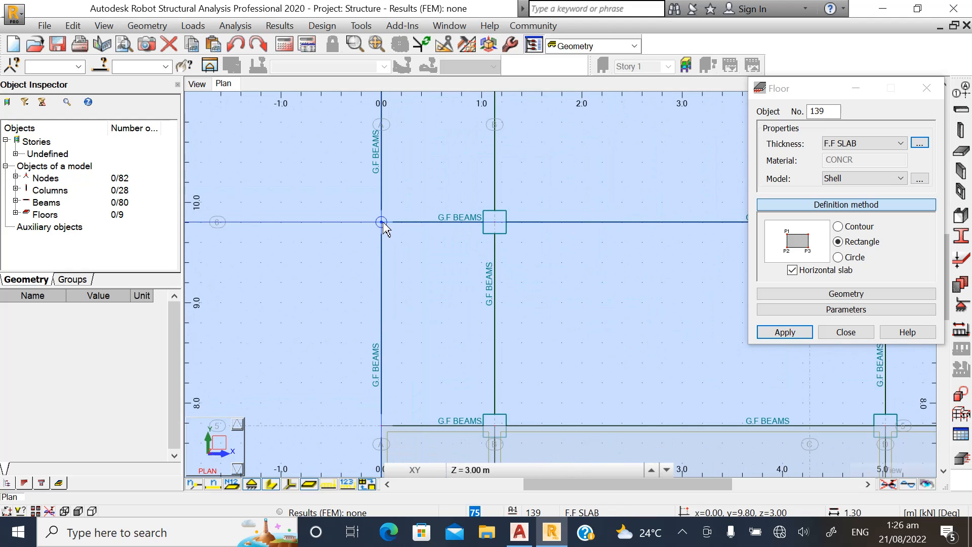
{"action": "left_click", "coordinate": [381, 222]}
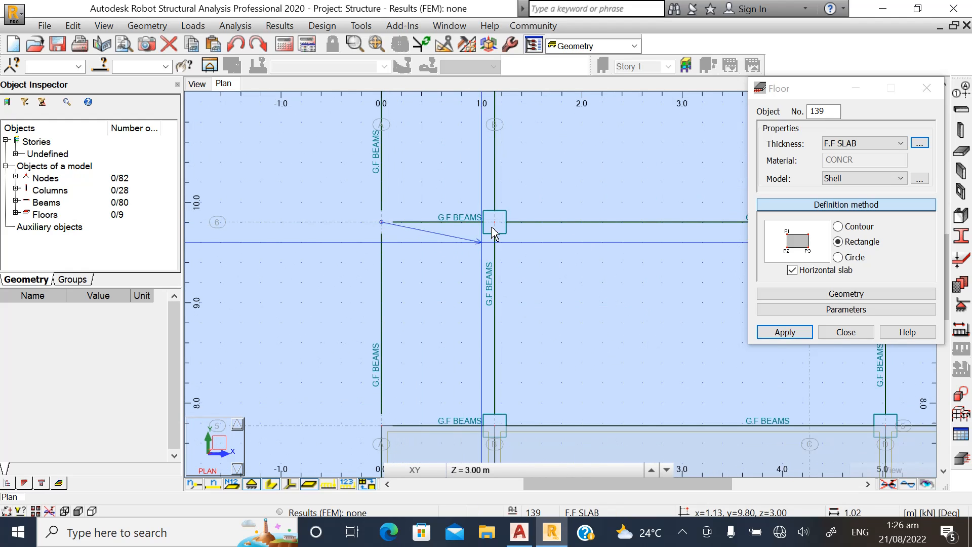
{"action": "left_click", "coordinate": [489, 427]}
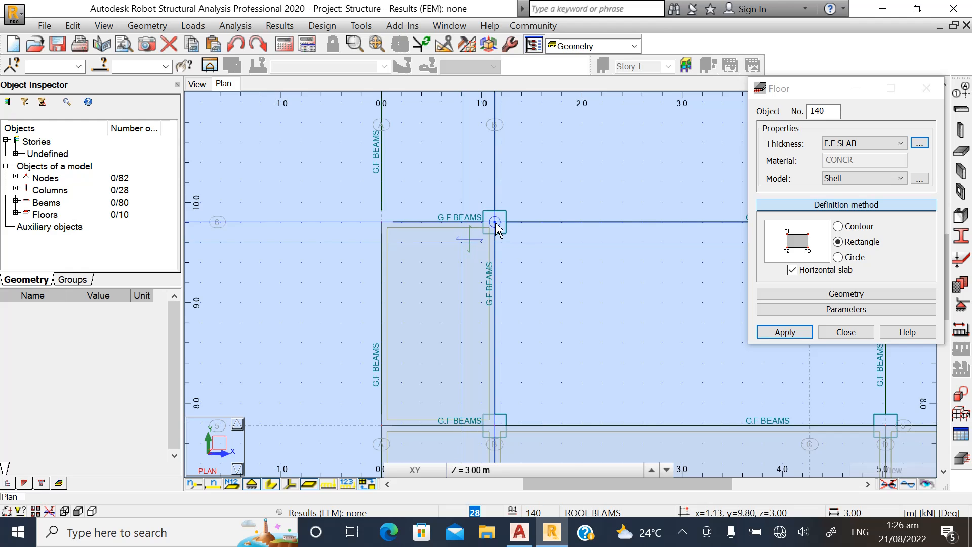
Draw a rectangular F.F SLAB floor panel in the bay between axes B–D and 5–6.
{"action": "scroll", "coordinate": [344, 270], "scroll_direction": "down", "scroll_amount": 4}
{"action": "scroll", "coordinate": [640, 258], "scroll_direction": "up", "scroll_amount": 2}
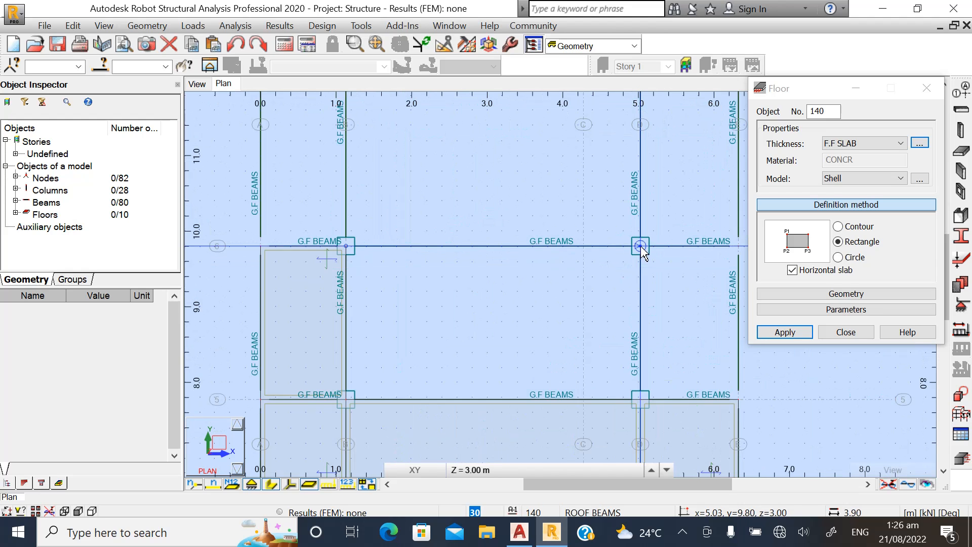
{"action": "left_click", "coordinate": [641, 395]}
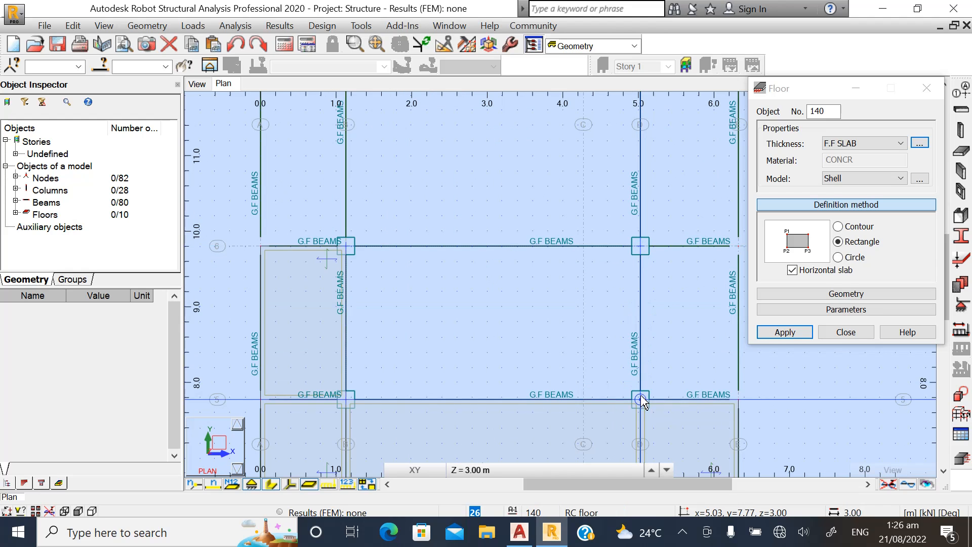
Draw a rectangular F.F SLAB floor panel in the bay between axes D–E and 5–6.
{"action": "scroll", "coordinate": [380, 329], "scroll_direction": "down", "scroll_amount": 2}
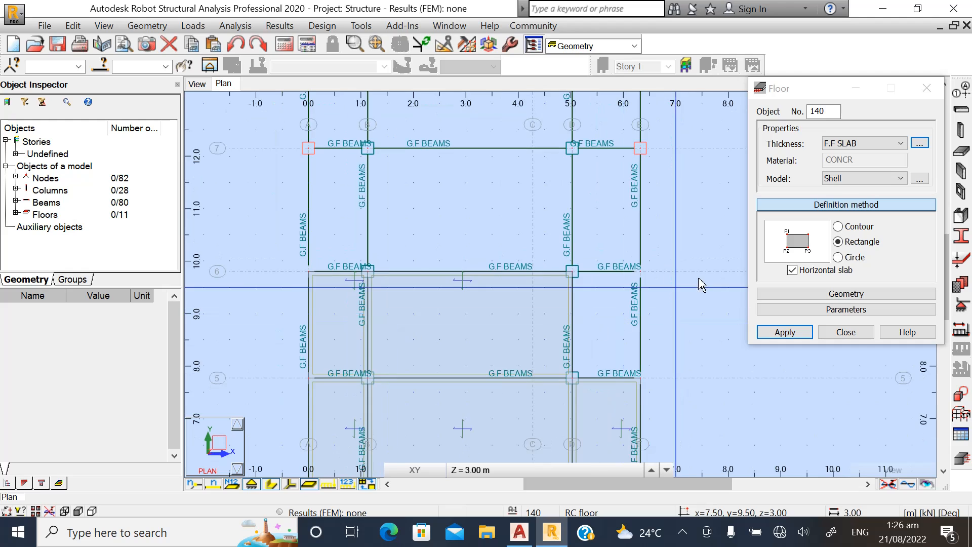
{"action": "scroll", "coordinate": [648, 274], "scroll_direction": "up", "scroll_amount": 2}
{"action": "left_click", "coordinate": [535, 271]}
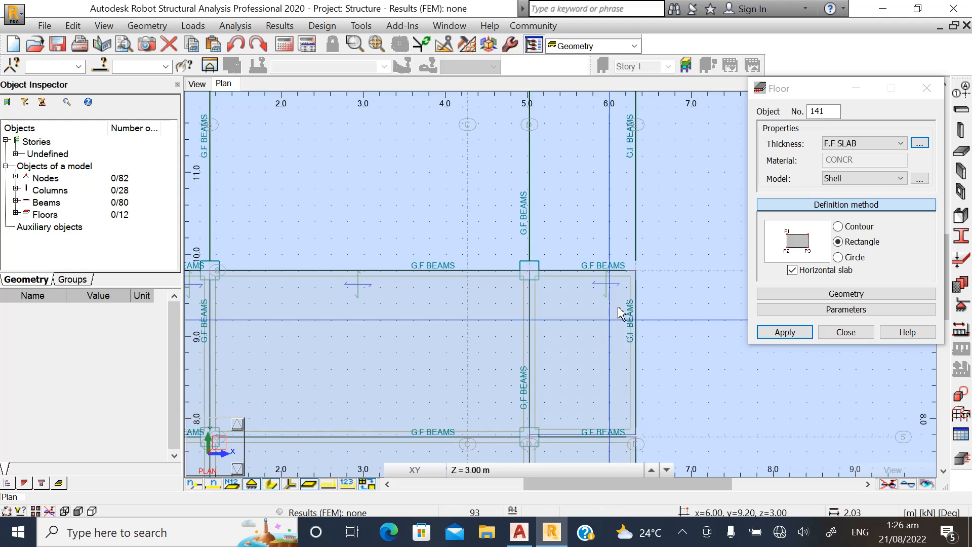
Draw a rectangular F.F SLAB floor panel in the bay between axes A–B and 6–7.
{"action": "scroll", "coordinate": [654, 382], "scroll_direction": "down", "scroll_amount": 3}
{"action": "scroll", "coordinate": [367, 212], "scroll_direction": "up", "scroll_amount": 2}
{"action": "scroll", "coordinate": [355, 218], "scroll_direction": "up", "scroll_amount": 2}
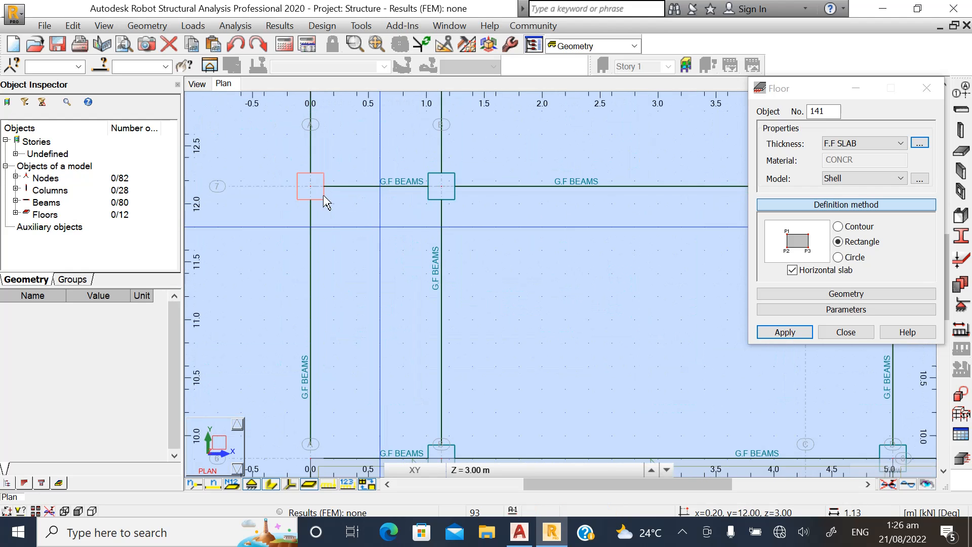
{"action": "left_click", "coordinate": [312, 188]}
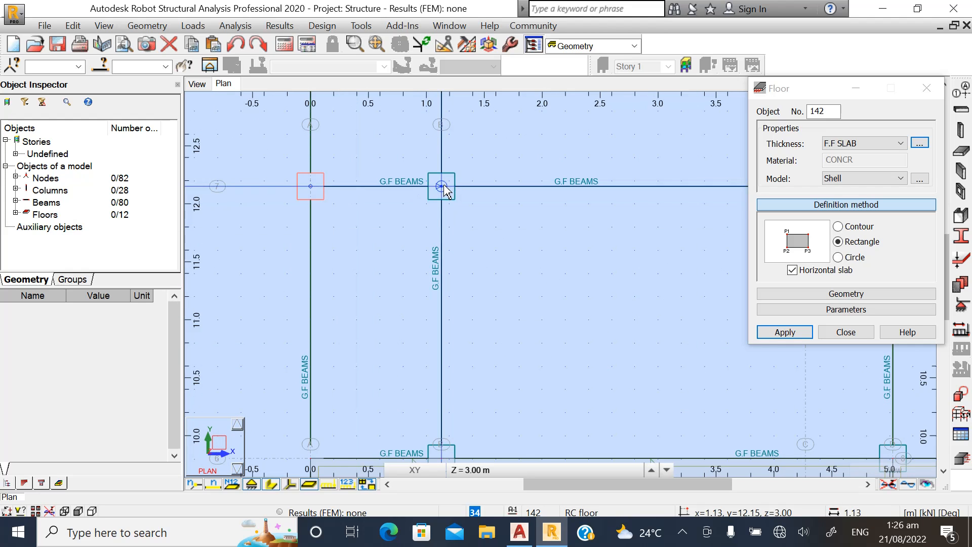
{"action": "scroll", "coordinate": [449, 264], "scroll_direction": "down", "scroll_amount": 3}
{"action": "scroll", "coordinate": [456, 397], "scroll_direction": "up", "scroll_amount": 2}
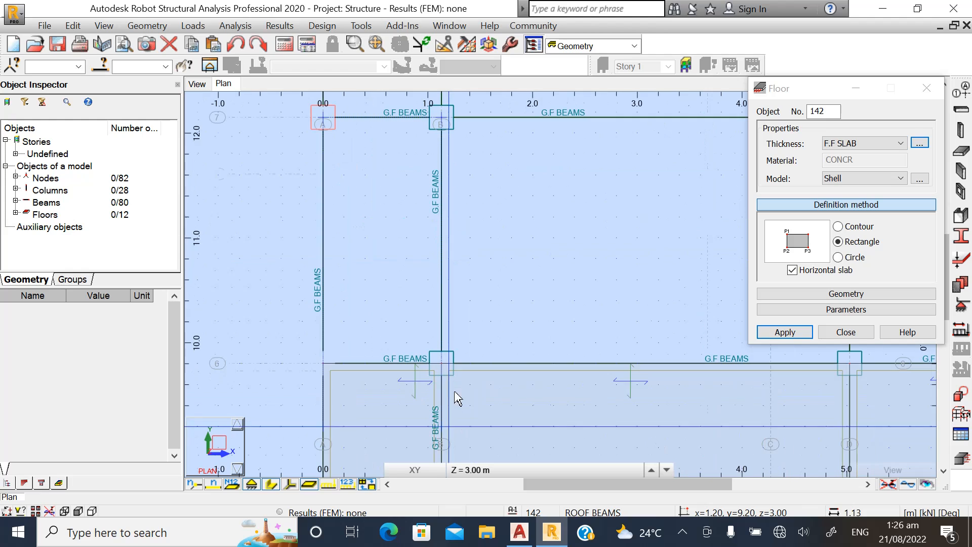
{"action": "left_click", "coordinate": [442, 364]}
Draw a rectangular F.F SLAB floor panel in the bay between axes B–D and 6–7.
{"action": "scroll", "coordinate": [441, 364], "scroll_direction": "down", "scroll_amount": 2}
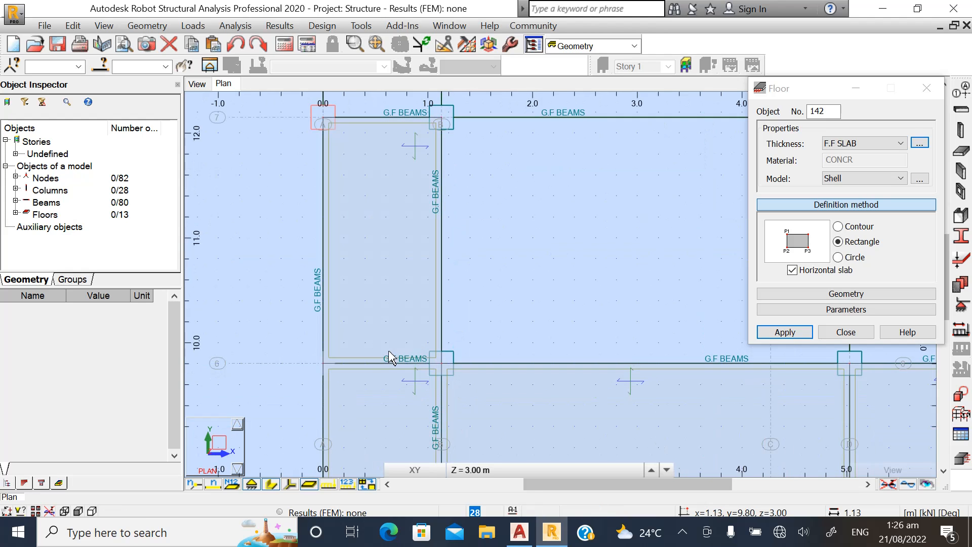
{"action": "scroll", "coordinate": [430, 248], "scroll_direction": "up", "scroll_amount": 1}
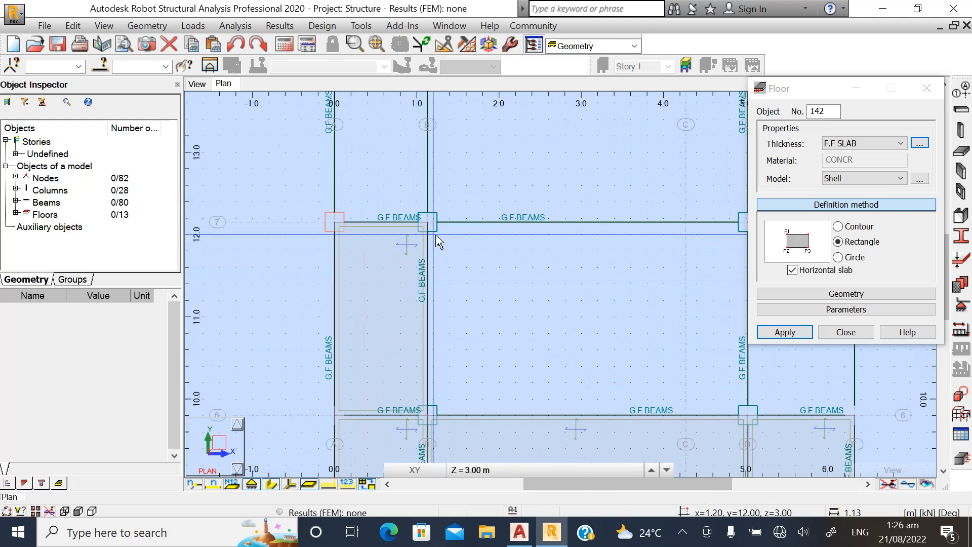
{"action": "left_click", "coordinate": [427, 222]}
{"action": "scroll", "coordinate": [400, 274], "scroll_direction": "down", "scroll_amount": 2}
{"action": "scroll", "coordinate": [638, 255], "scroll_direction": "up", "scroll_amount": 2}
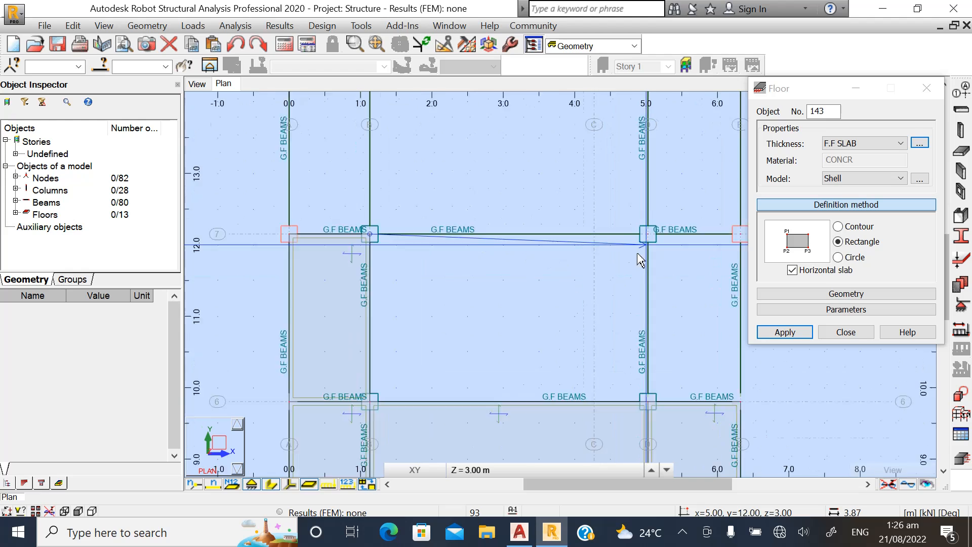
{"action": "left_click", "coordinate": [651, 237]}
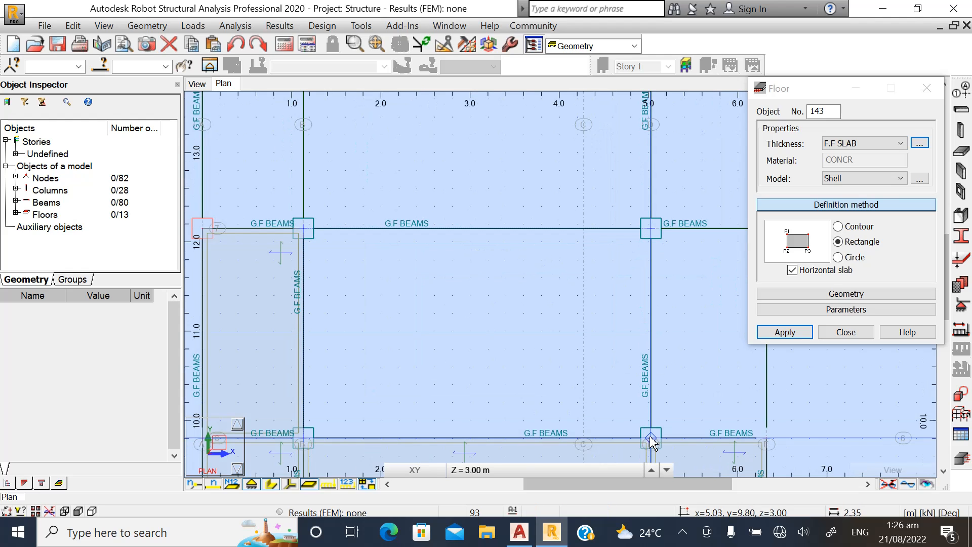
{"action": "scroll", "coordinate": [451, 329], "scroll_direction": "up", "scroll_amount": 3}
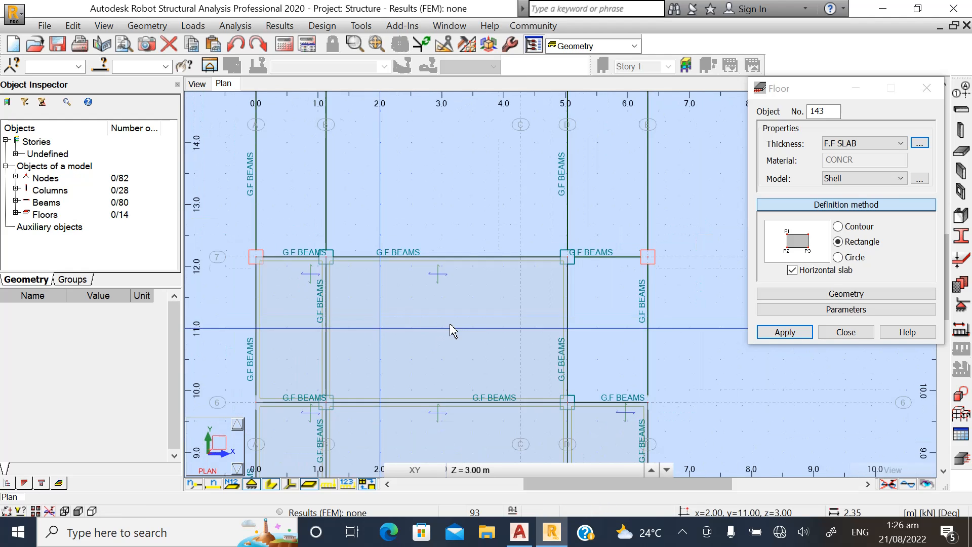
Draw a rectangular F.F SLAB floor panel in the bay between axes D–E and 6–7.
{"action": "scroll", "coordinate": [500, 248], "scroll_direction": "up", "scroll_amount": 1}
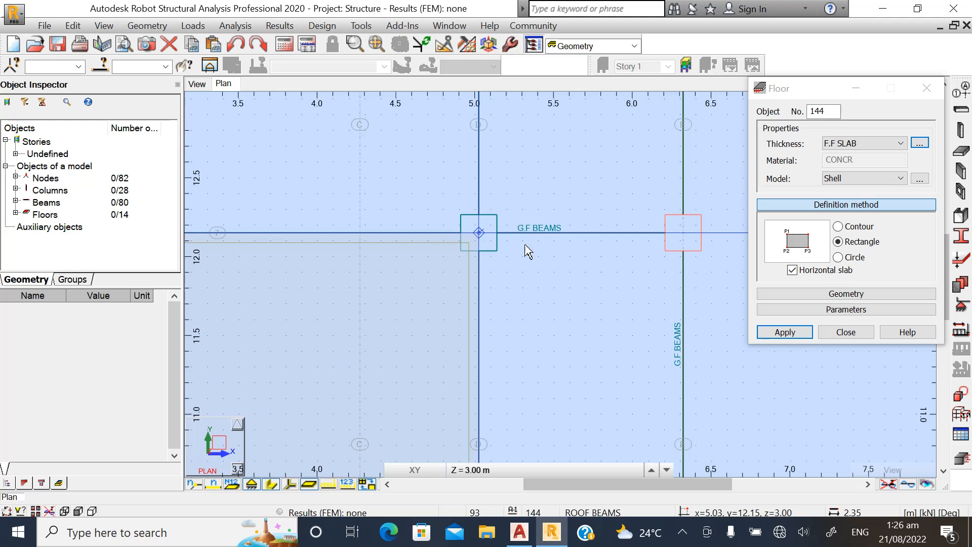
{"action": "scroll", "coordinate": [671, 245], "scroll_direction": "down", "scroll_amount": 3}
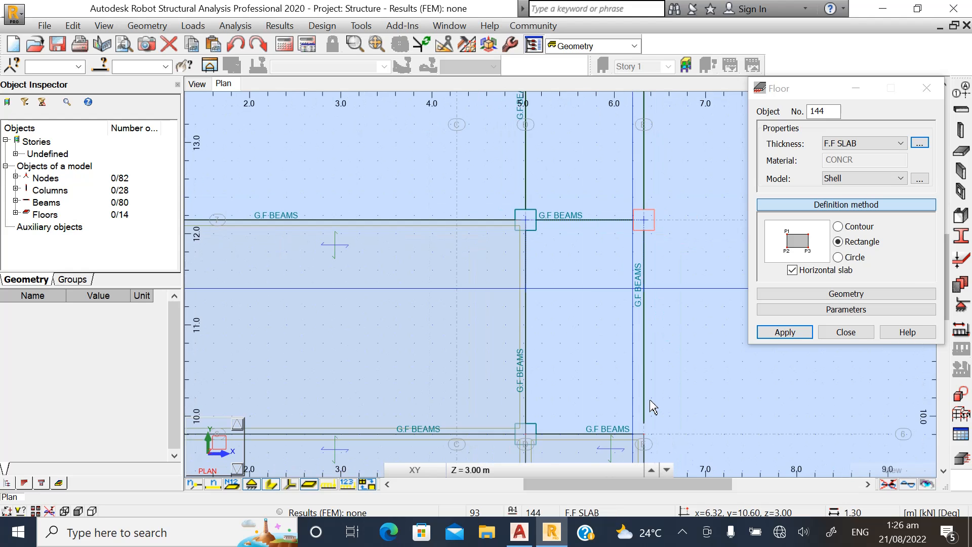
{"action": "scroll", "coordinate": [648, 421], "scroll_direction": "up", "scroll_amount": 1}
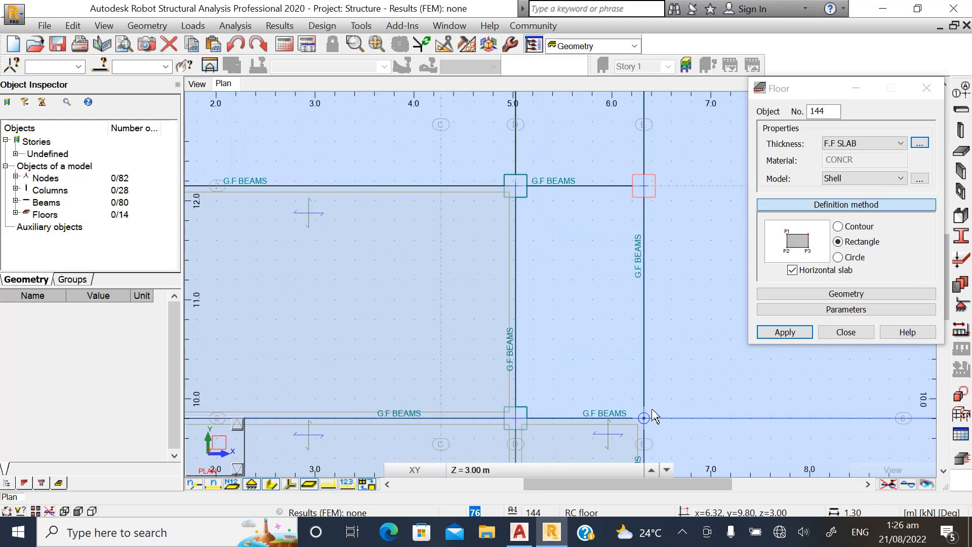
Draw a rectangular F.F SLAB floor panel in the bay between axes A–B and 7–8.
{"action": "scroll", "coordinate": [624, 302], "scroll_direction": "down", "scroll_amount": 6}
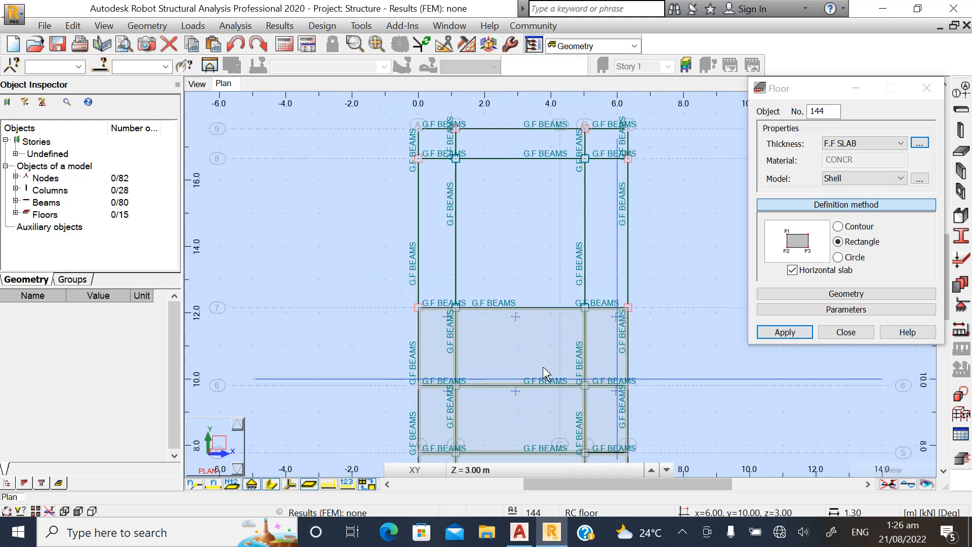
{"action": "scroll", "coordinate": [449, 217], "scroll_direction": "up", "scroll_amount": 4}
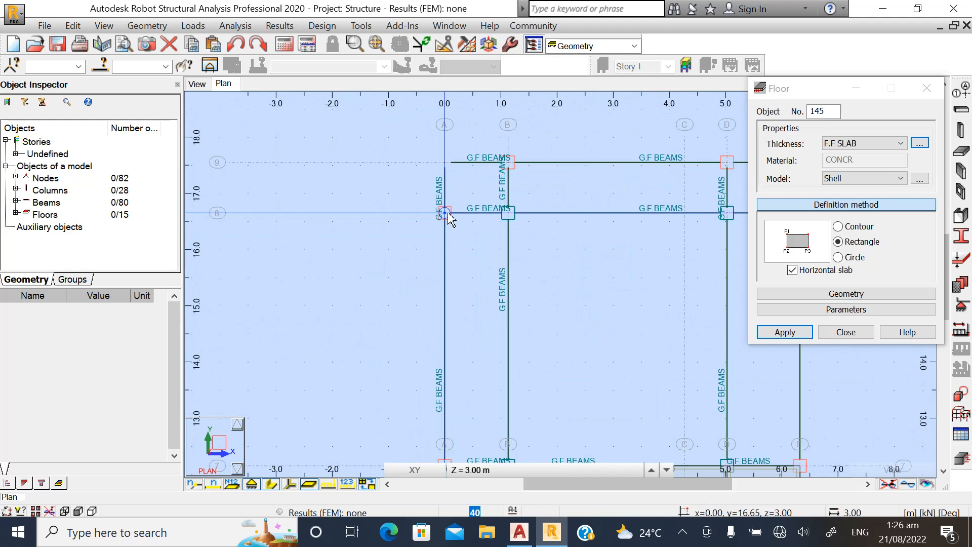
{"action": "left_click", "coordinate": [444, 213]}
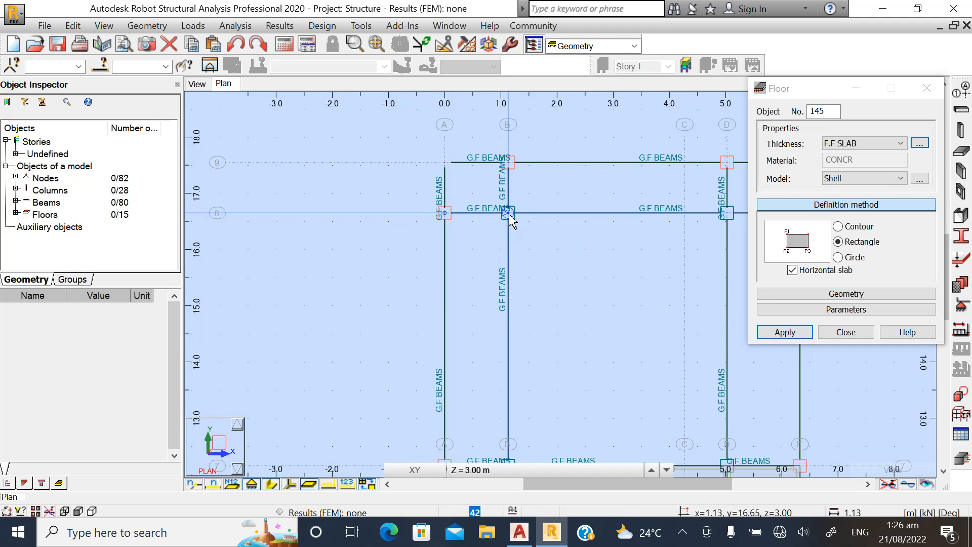
{"action": "left_click", "coordinate": [509, 215]}
{"action": "scroll", "coordinate": [508, 214], "scroll_direction": "down", "scroll_amount": 2}
{"action": "scroll", "coordinate": [513, 396], "scroll_direction": "up", "scroll_amount": 3}
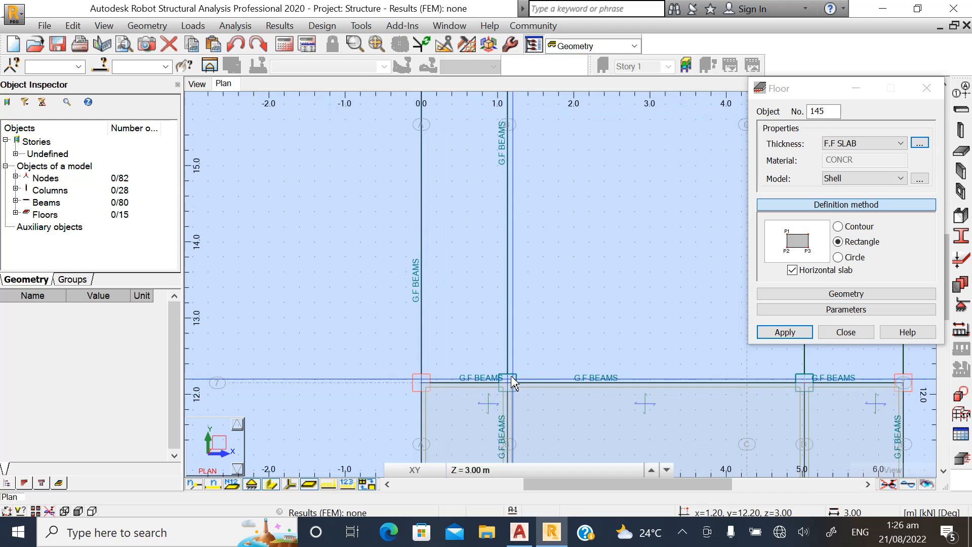
Draw a rectangular F.F SLAB floor panel in the bay between axes B–D and 7–8.
{"action": "scroll", "coordinate": [444, 377], "scroll_direction": "down", "scroll_amount": 4}
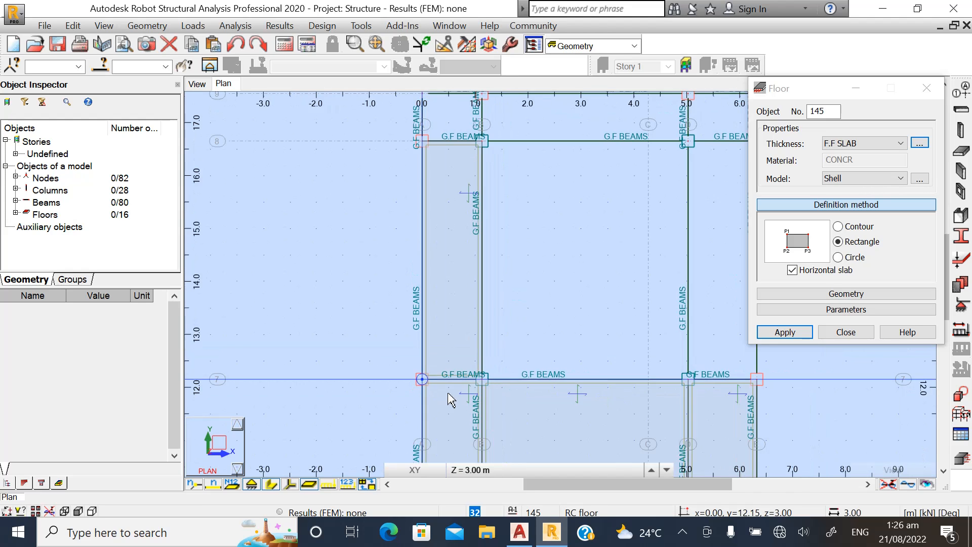
{"action": "scroll", "coordinate": [522, 191], "scroll_direction": "up", "scroll_amount": 2}
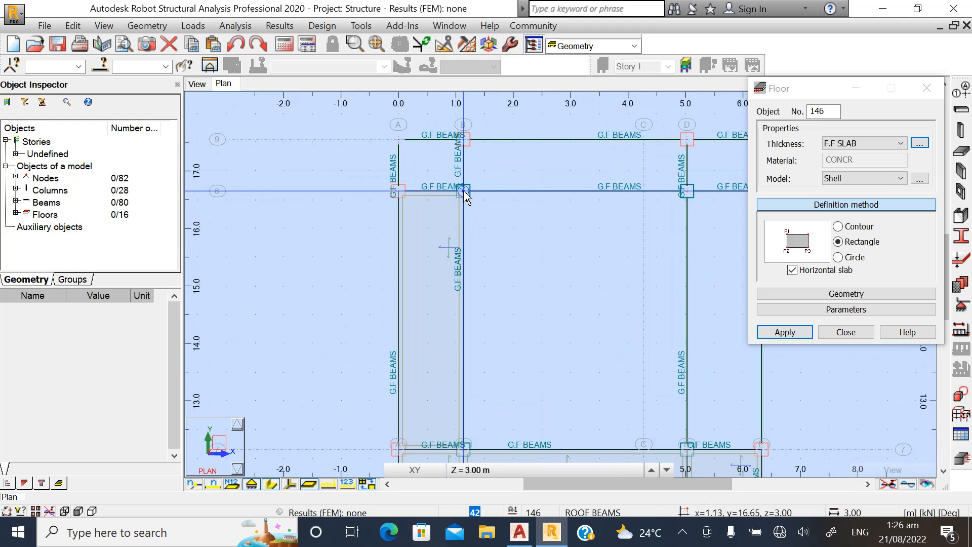
{"action": "left_click", "coordinate": [686, 191]}
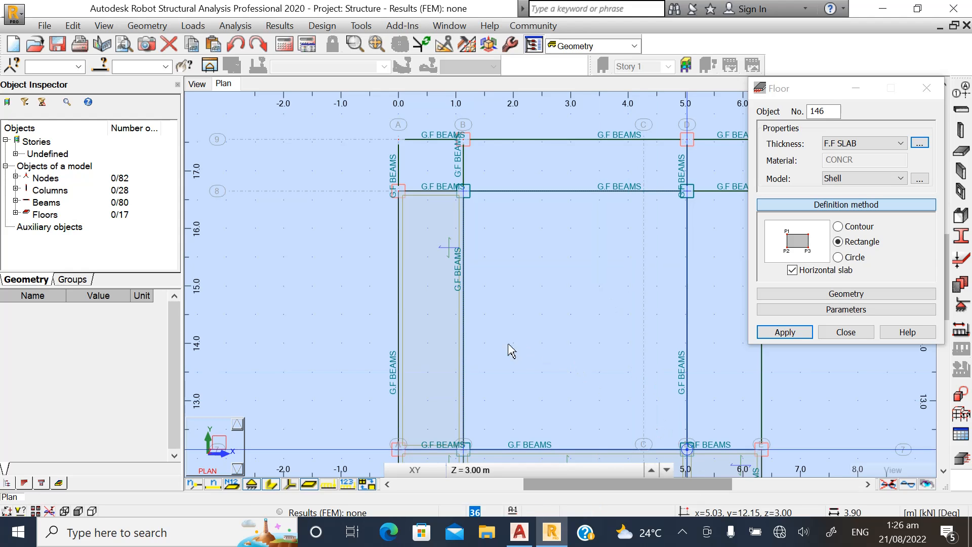
Draw a rectangular F.F SLAB floor panel in the bay between axes D–E and 7–8.
{"action": "scroll", "coordinate": [512, 351], "scroll_direction": "up", "scroll_amount": 3}
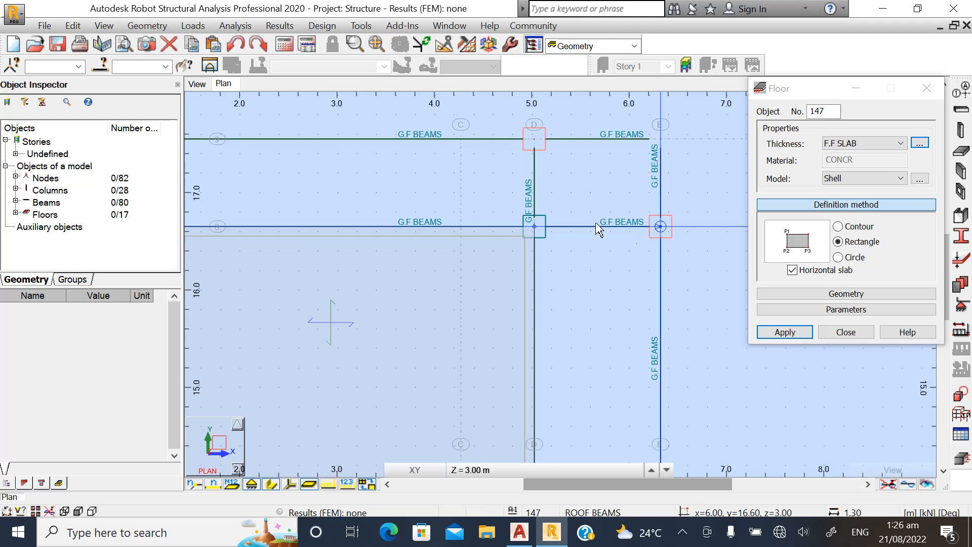
{"action": "scroll", "coordinate": [599, 229], "scroll_direction": "down", "scroll_amount": 4}
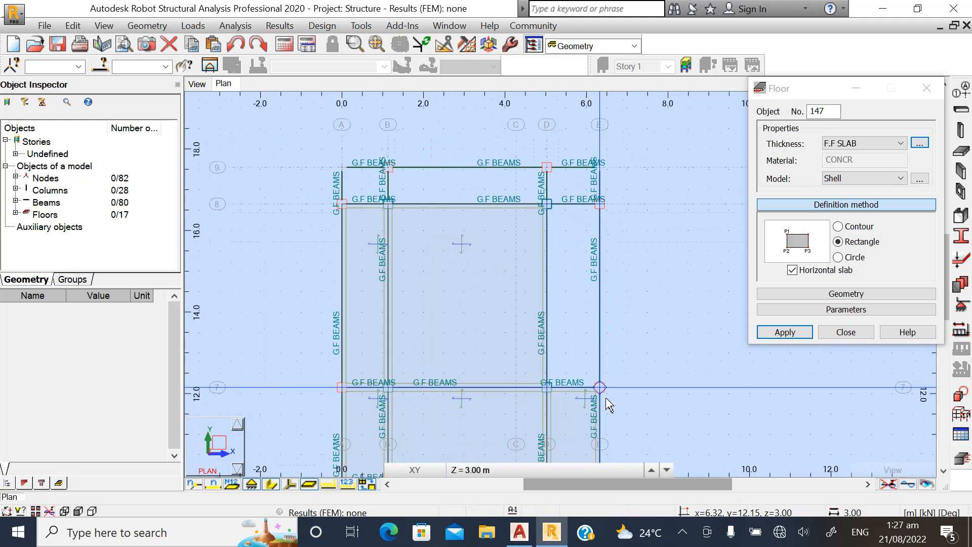
{"action": "scroll", "coordinate": [608, 402], "scroll_direction": "up", "scroll_amount": 3}
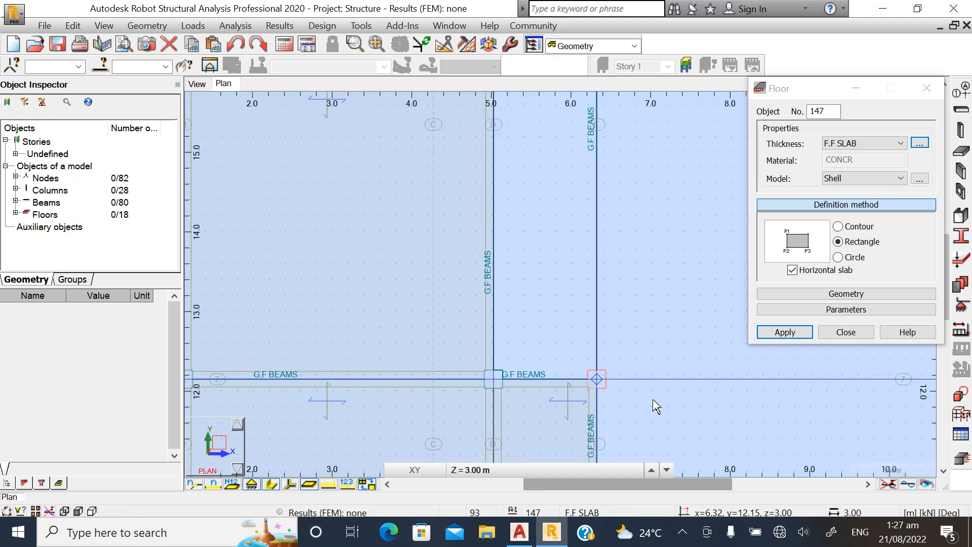
Draw a rectangular F.F SLAB floor panel in the bay between axes A–B and 8–9.
{"action": "scroll", "coordinate": [665, 408], "scroll_direction": "down", "scroll_amount": 5}
{"action": "scroll", "coordinate": [416, 190], "scroll_direction": "up", "scroll_amount": 1}
{"action": "scroll", "coordinate": [408, 190], "scroll_direction": "up", "scroll_amount": 3}
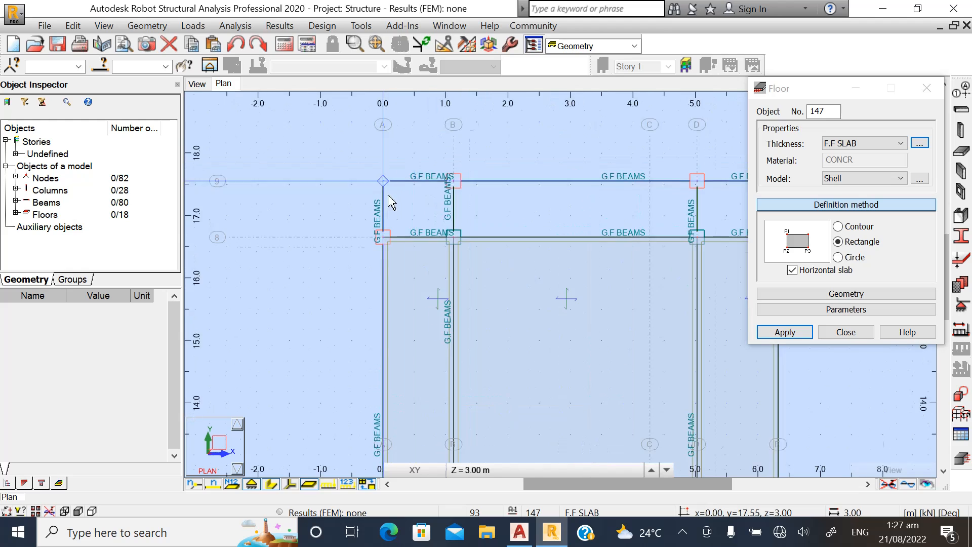
{"action": "left_click", "coordinate": [389, 177]}
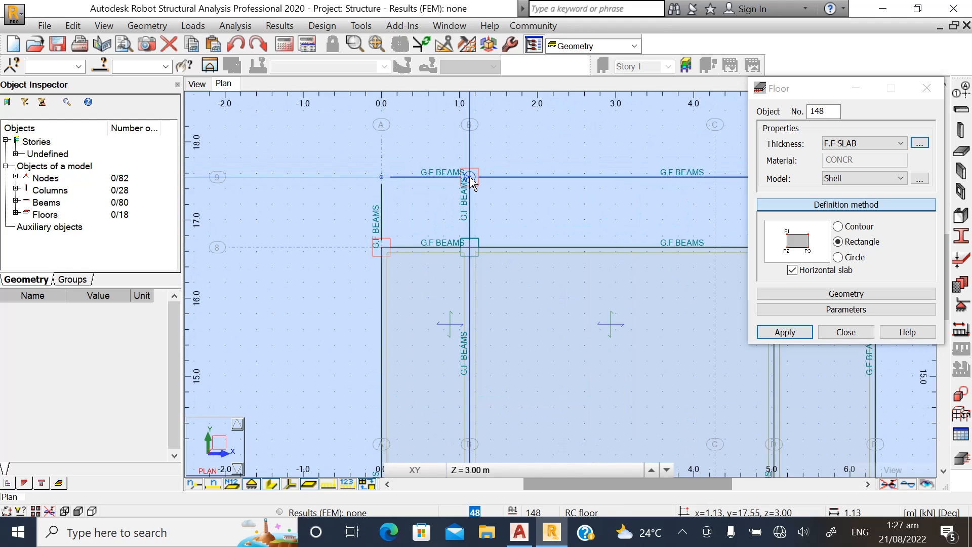
{"action": "left_click", "coordinate": [470, 247]}
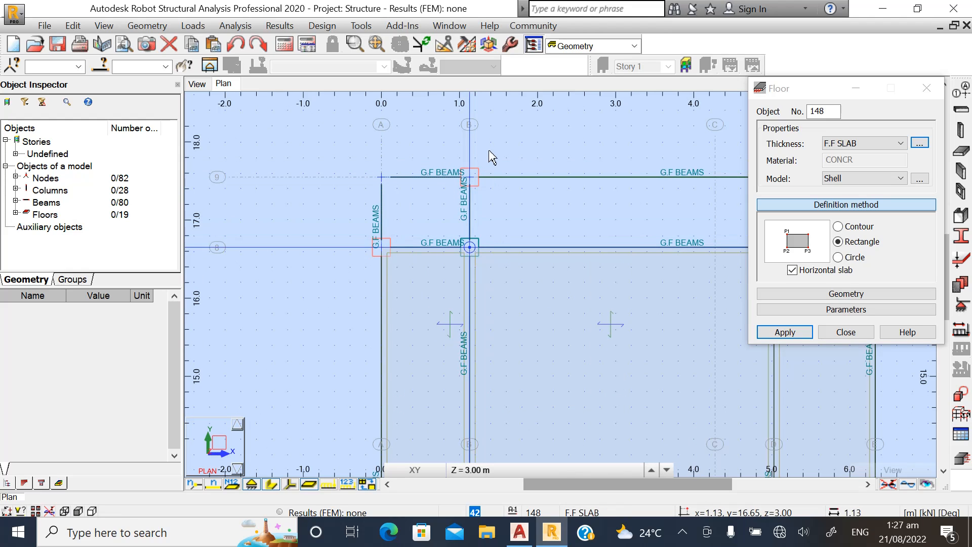
Draw a rectangular F.F SLAB floor panel in the bay between axes B–D and 8–9.
{"action": "scroll", "coordinate": [489, 157], "scroll_direction": "up", "scroll_amount": 1}
{"action": "scroll", "coordinate": [456, 191], "scroll_direction": "up", "scroll_amount": 3}
{"action": "left_click", "coordinate": [454, 187]}
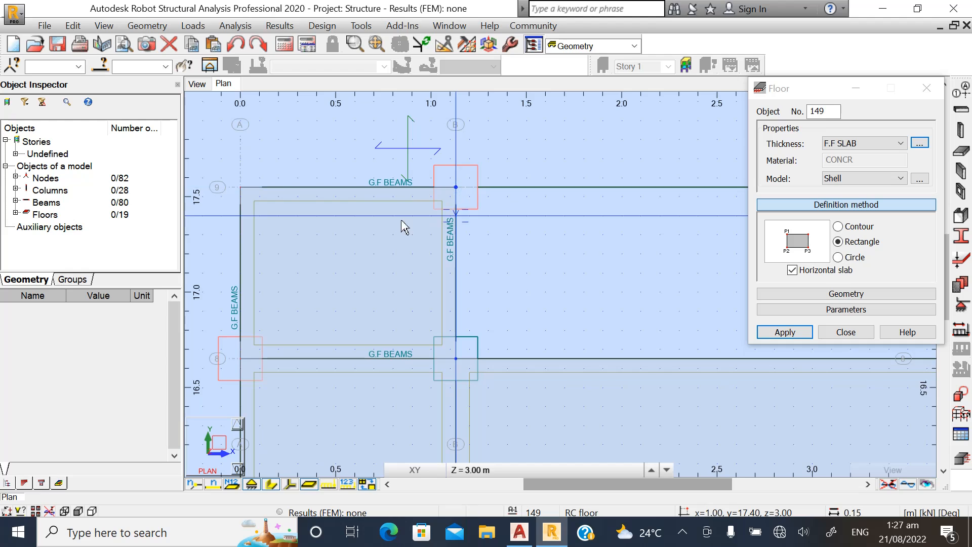
{"action": "scroll", "coordinate": [410, 245], "scroll_direction": "down", "scroll_amount": 2}
{"action": "scroll", "coordinate": [420, 239], "scroll_direction": "down", "scroll_amount": 4}
{"action": "scroll", "coordinate": [674, 232], "scroll_direction": "up", "scroll_amount": 3}
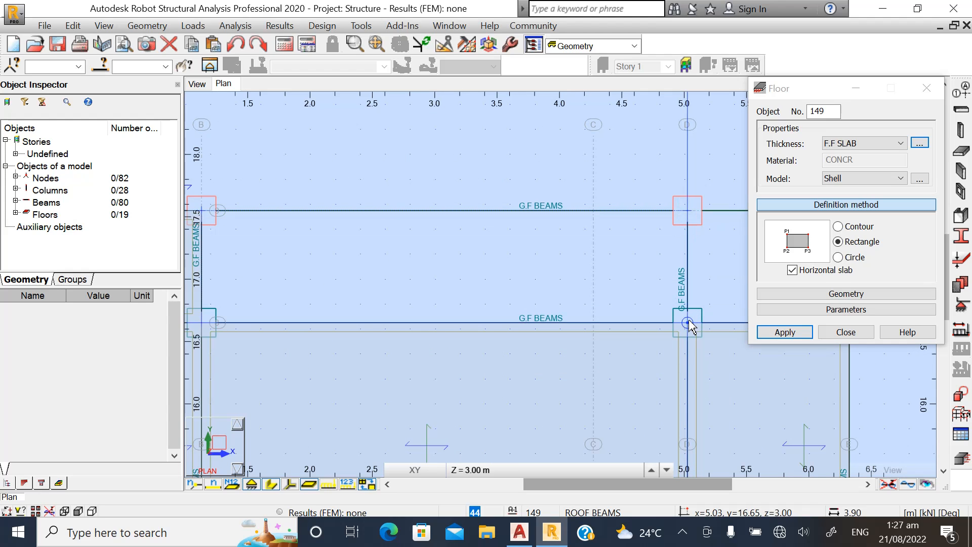
Draw a rectangular F.F SLAB floor panel in the bay between axes D–E and 8–9, and end floor definition.
{"action": "scroll", "coordinate": [410, 283], "scroll_direction": "down", "scroll_amount": 2}
{"action": "scroll", "coordinate": [455, 271], "scroll_direction": "up", "scroll_amount": 3}
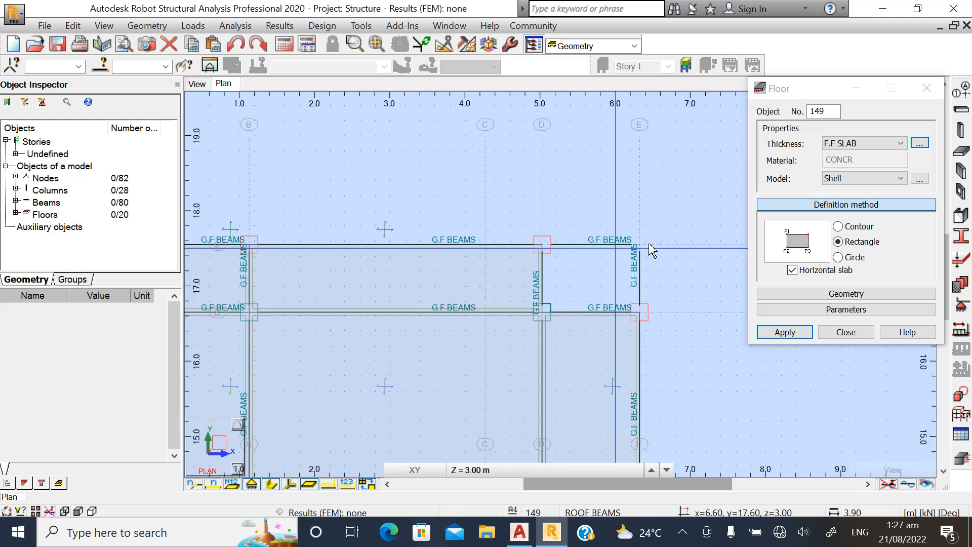
{"action": "scroll", "coordinate": [461, 270], "scroll_direction": "up", "scroll_amount": 1}
{"action": "left_click", "coordinate": [530, 233]}
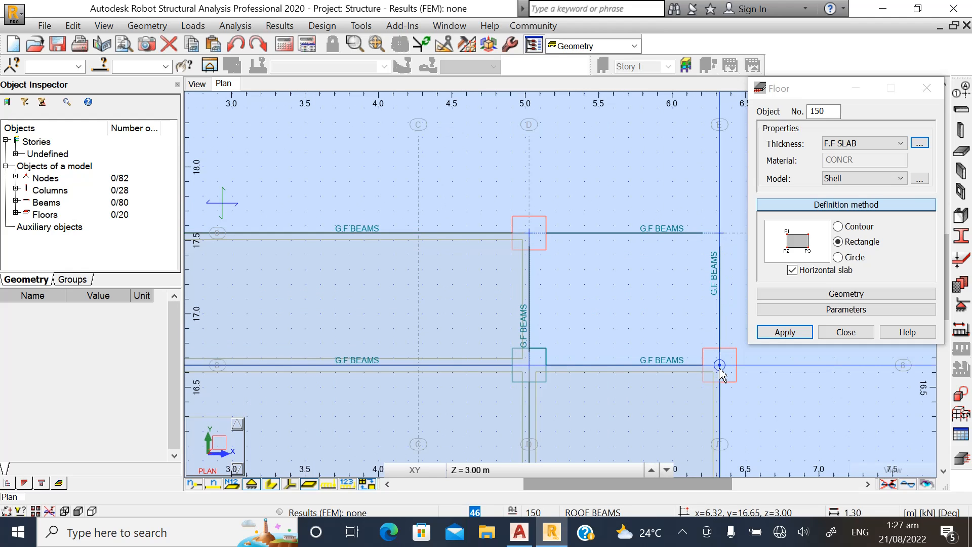
{"action": "left_click", "coordinate": [680, 348]}
{"action": "scroll", "coordinate": [501, 236], "scroll_direction": "down", "scroll_amount": 2}
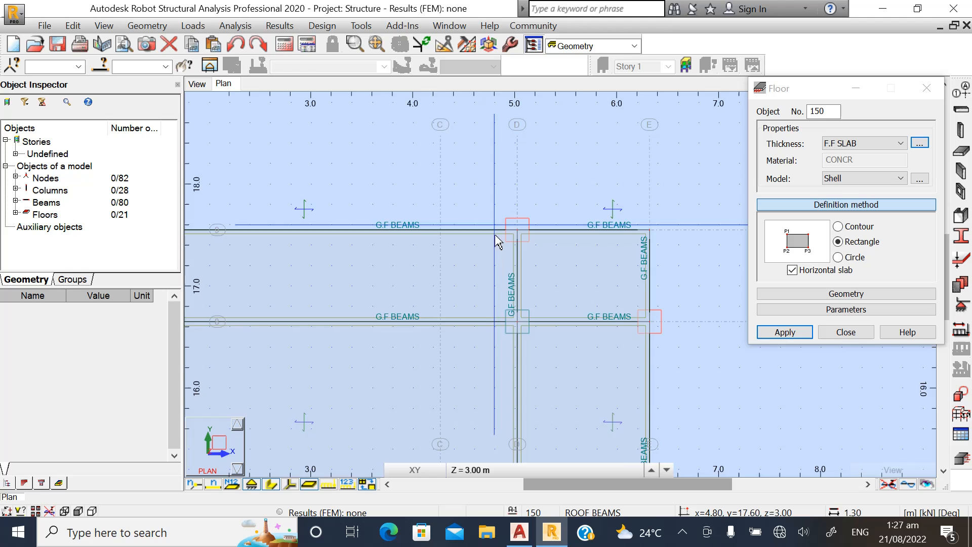
{"action": "left_click", "coordinate": [846, 333]}
{"action": "scroll", "coordinate": [534, 222], "scroll_direction": "down", "scroll_amount": 2}
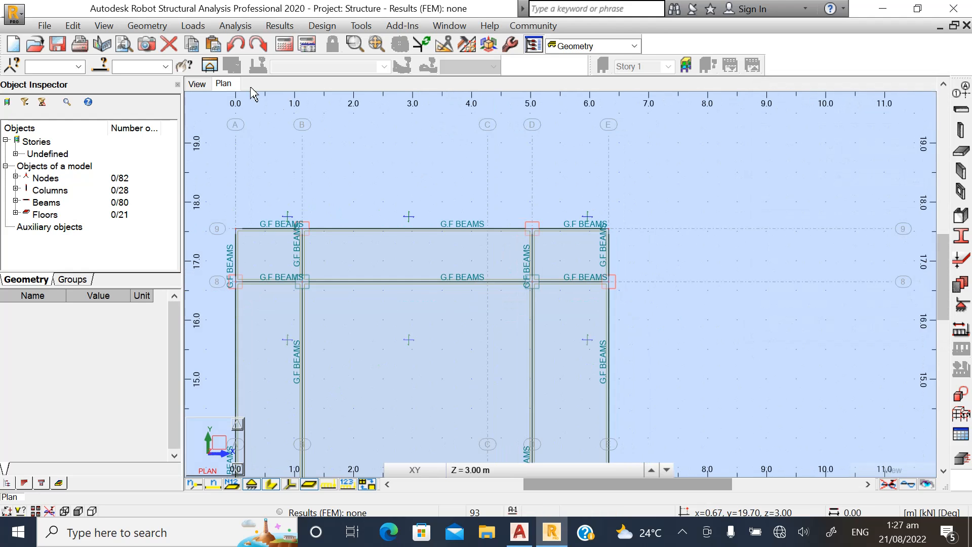
Switch from the storey plan to the 3D view and look over the two-storey beam and column frame.
{"action": "left_click", "coordinate": [197, 83]}
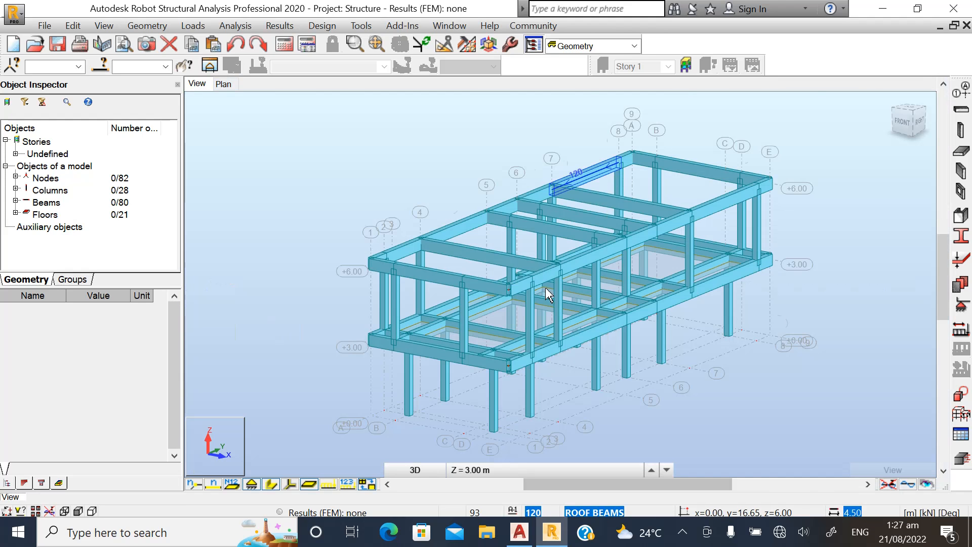
{"action": "scroll", "coordinate": [550, 296], "scroll_direction": "up", "scroll_amount": 4}
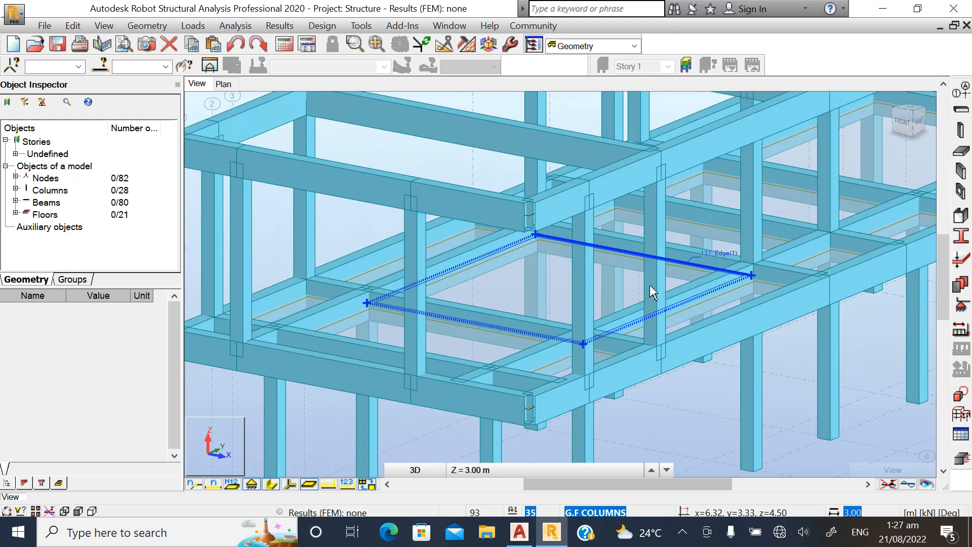
{"action": "scroll", "coordinate": [623, 304], "scroll_direction": "down", "scroll_amount": 6}
{"action": "scroll", "coordinate": [697, 280], "scroll_direction": "up", "scroll_amount": 3}
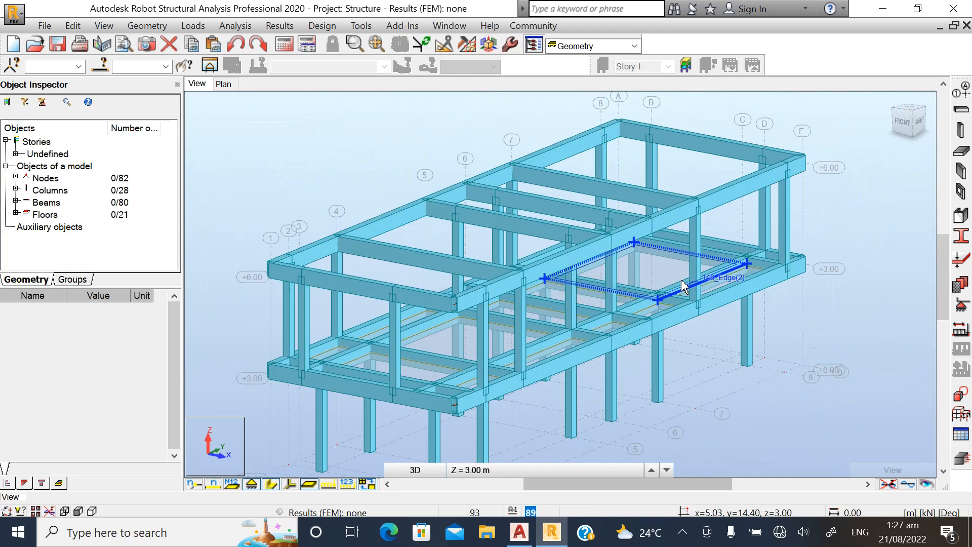
{"action": "scroll", "coordinate": [671, 262], "scroll_direction": "down", "scroll_amount": 3}
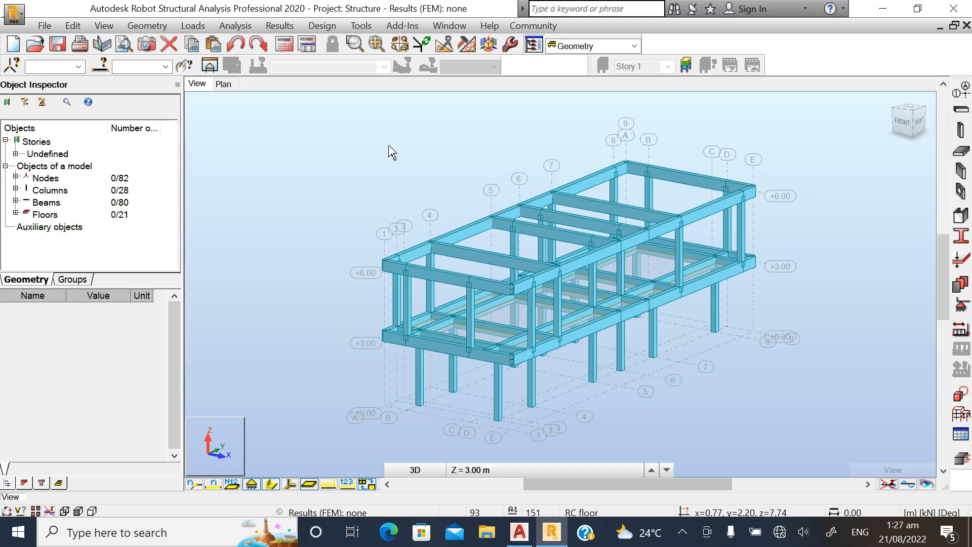
Start saving the project and choose the Desktop as the save location.
{"action": "key", "text": "ctrl+s"}
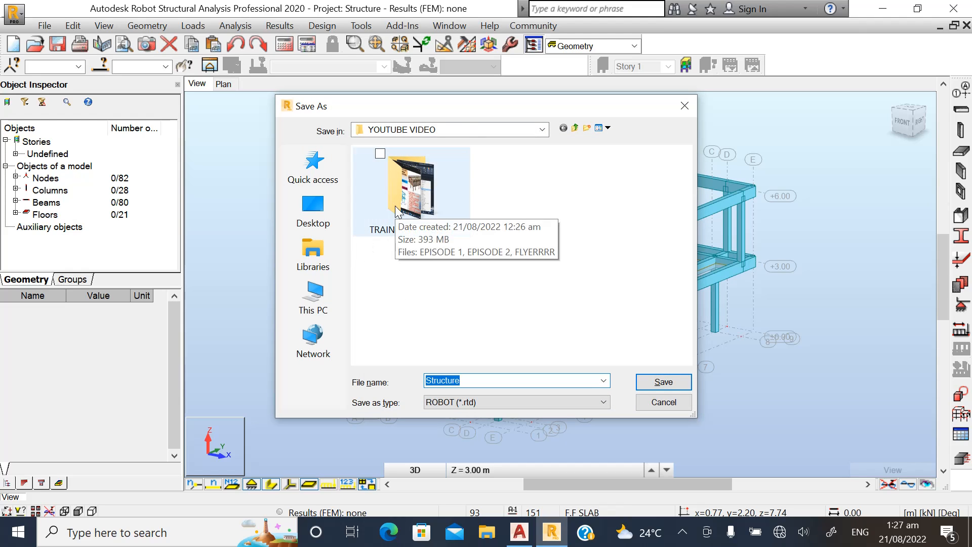
{"action": "left_click", "coordinate": [313, 208]}
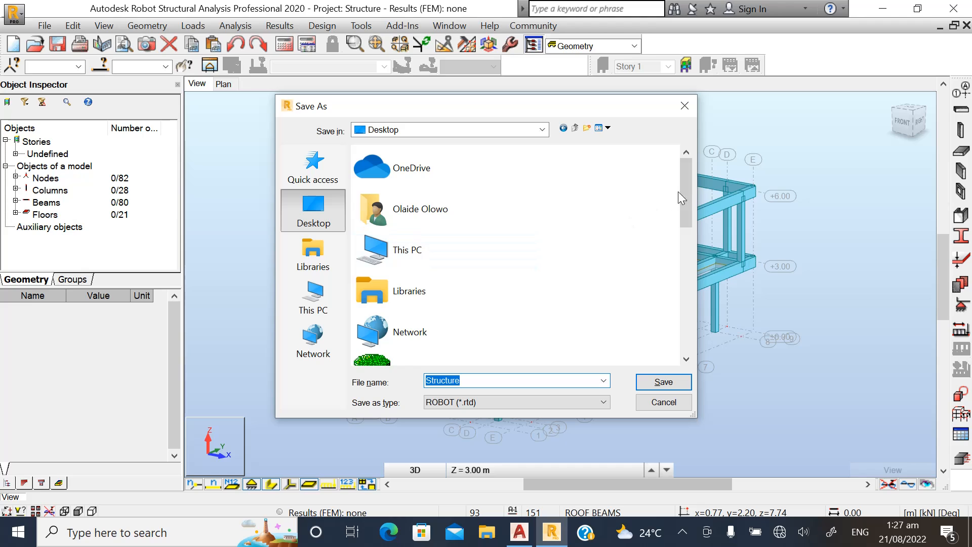
{"action": "left_click_drag", "start_coordinate": [678, 191], "coordinate": [672, 349]}
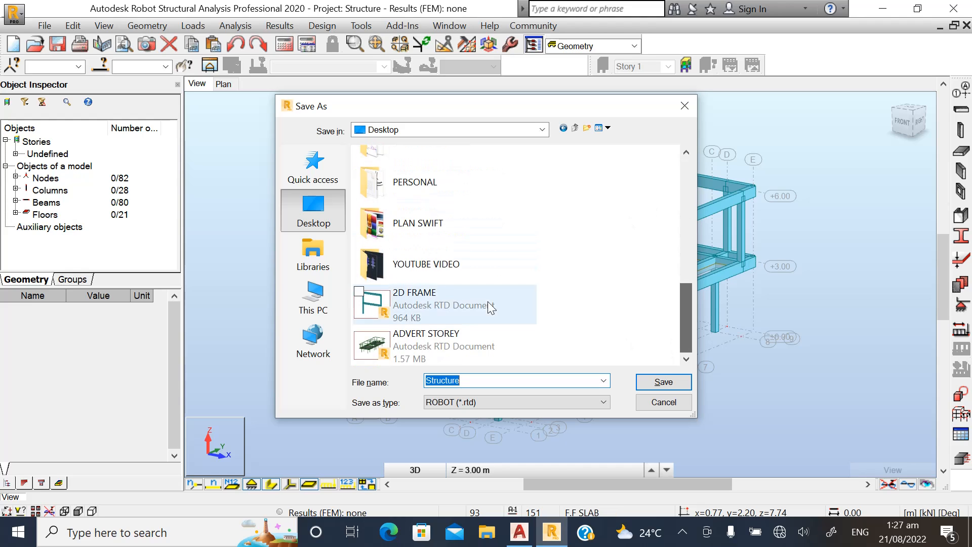
{"action": "left_click", "coordinate": [407, 266]}
{"action": "left_click", "coordinate": [474, 378]}
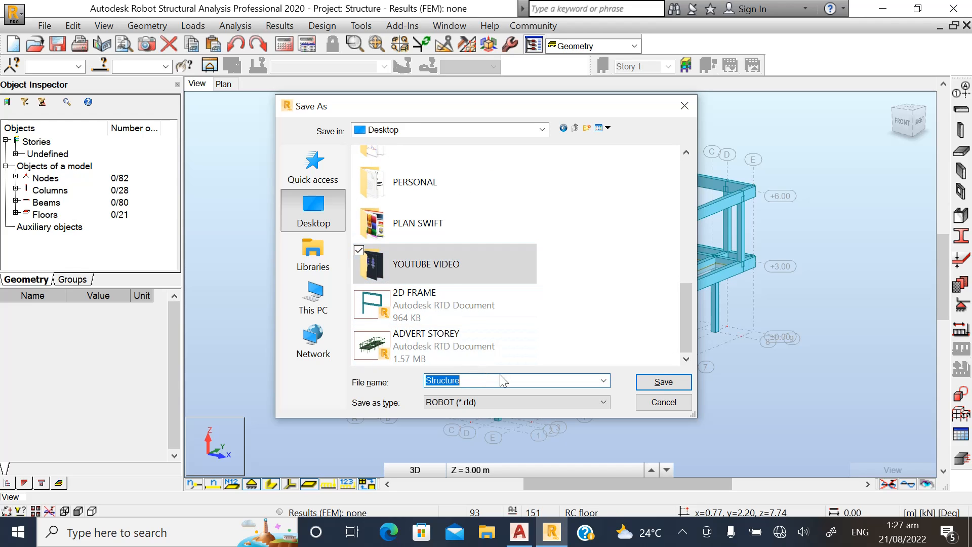
{"action": "type", "text": "PRACT"}
{"action": "key", "text": "BackSpace"}
{"action": "key", "text": "BackSpace"}
{"action": "key", "text": "BackSpace"}
{"action": "key", "text": "BackSpace"}
{"action": "key", "text": "BackSpace"}
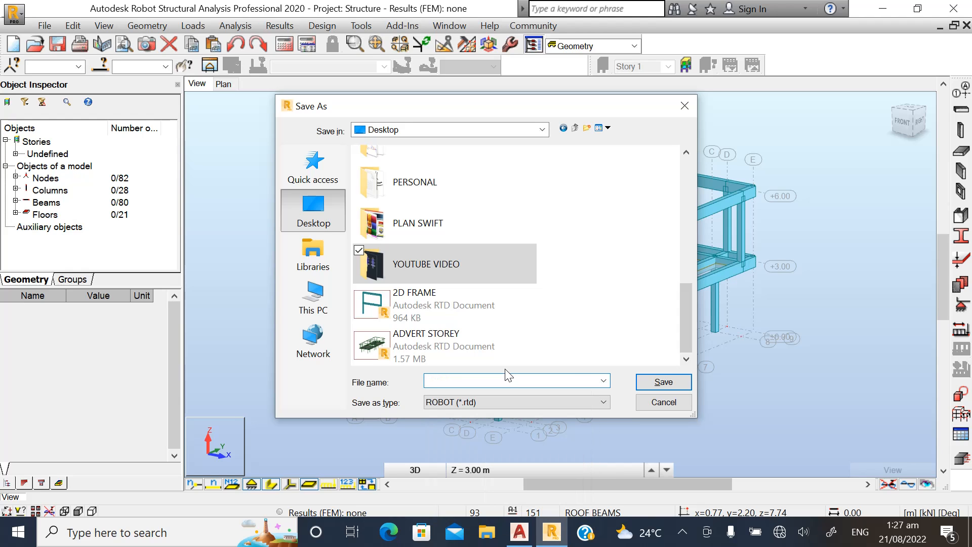
Name the file COMPARING PROTA AND ROBOT MODEL and save it as a ROBOT (*.rtd) project.
{"action": "type", "text": "COMPARING PROTA"}
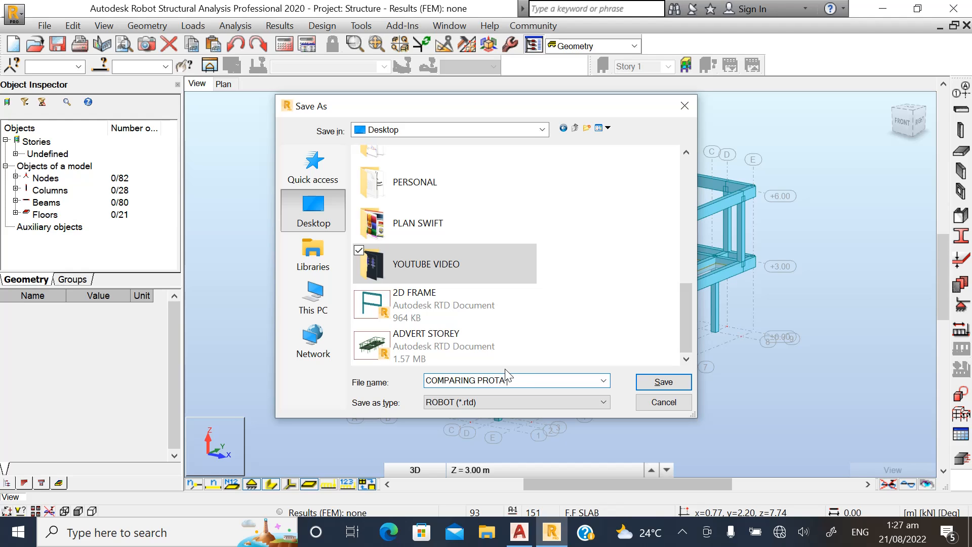
{"action": "type", "text": "S"}
{"action": "type", "text": "AND ROB"}
{"action": "type", "text": "OT MODEL"}
{"action": "left_click", "coordinate": [657, 382]}
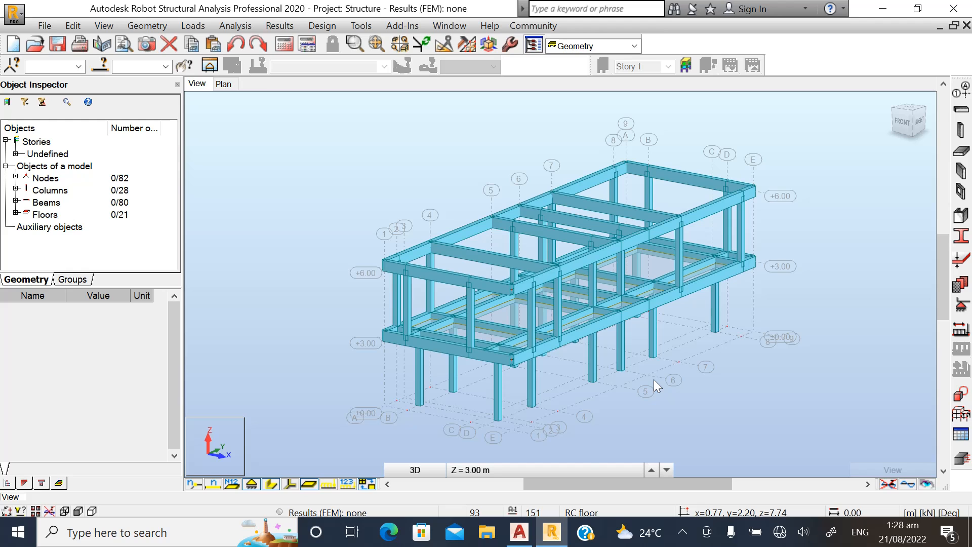
Close Robot Structural Analysis and return to the GA.dwg drawing in AutoCAD.
{"action": "scroll", "coordinate": [445, 278], "scroll_direction": "down", "scroll_amount": 2}
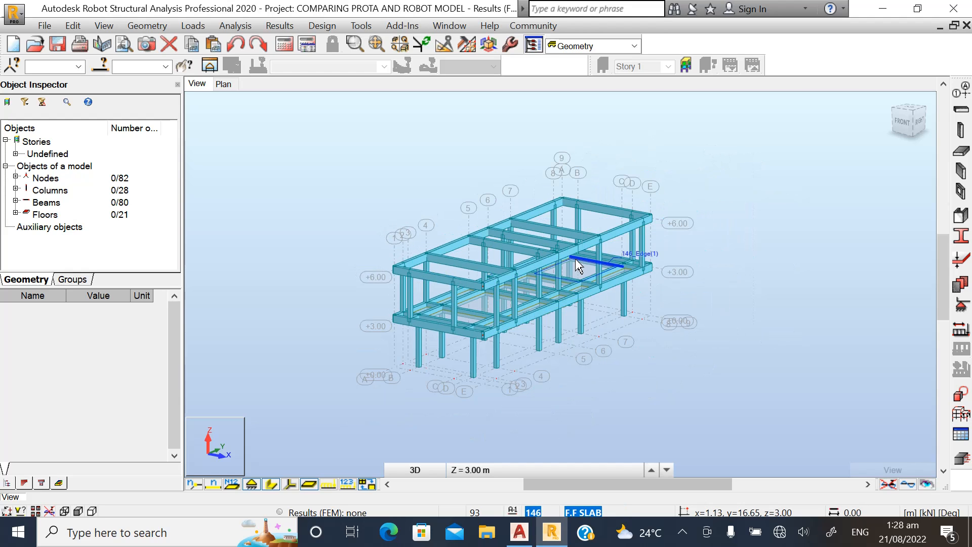
{"action": "scroll", "coordinate": [613, 263], "scroll_direction": "up", "scroll_amount": 2}
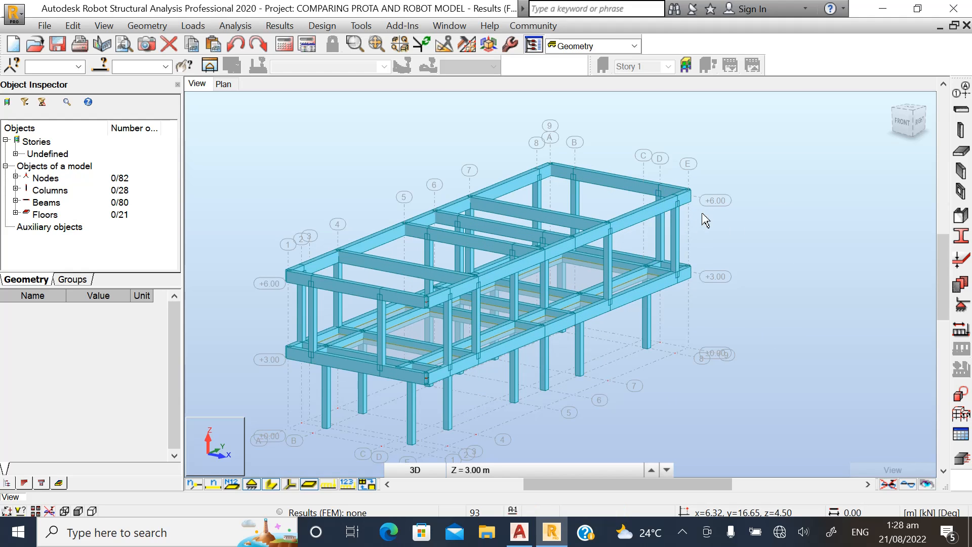
{"action": "scroll", "coordinate": [647, 216], "scroll_direction": "down", "scroll_amount": 1}
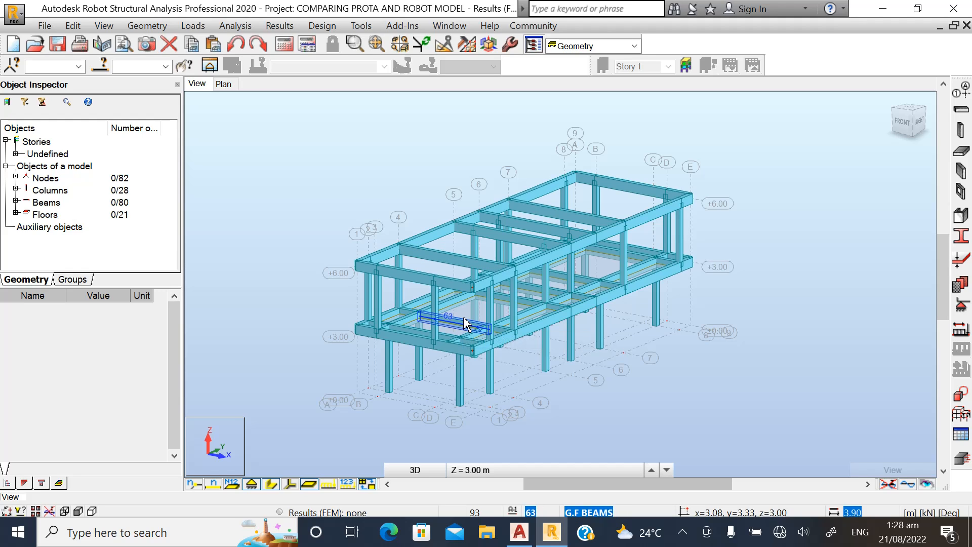
{"action": "scroll", "coordinate": [332, 378], "scroll_direction": "up", "scroll_amount": 1}
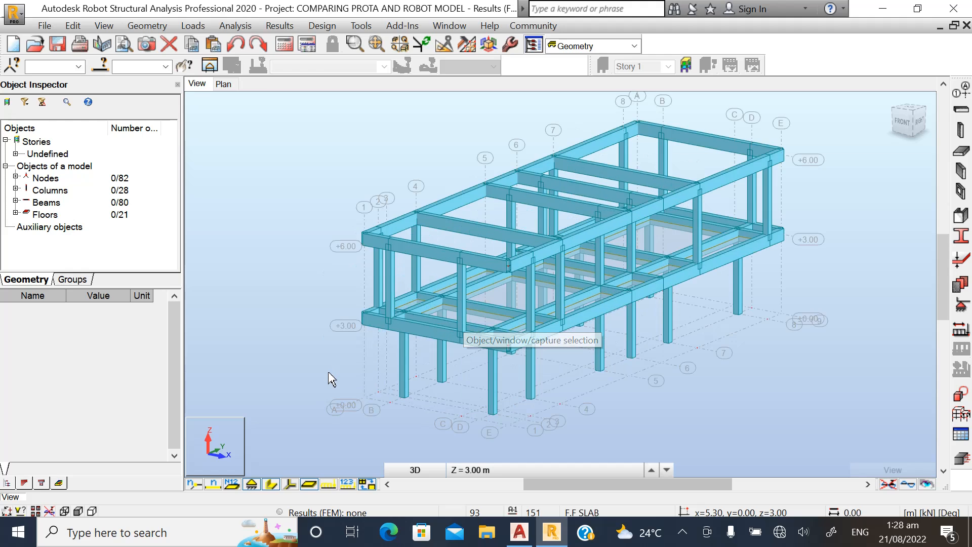
{"action": "scroll", "coordinate": [354, 353], "scroll_direction": "down", "scroll_amount": 1}
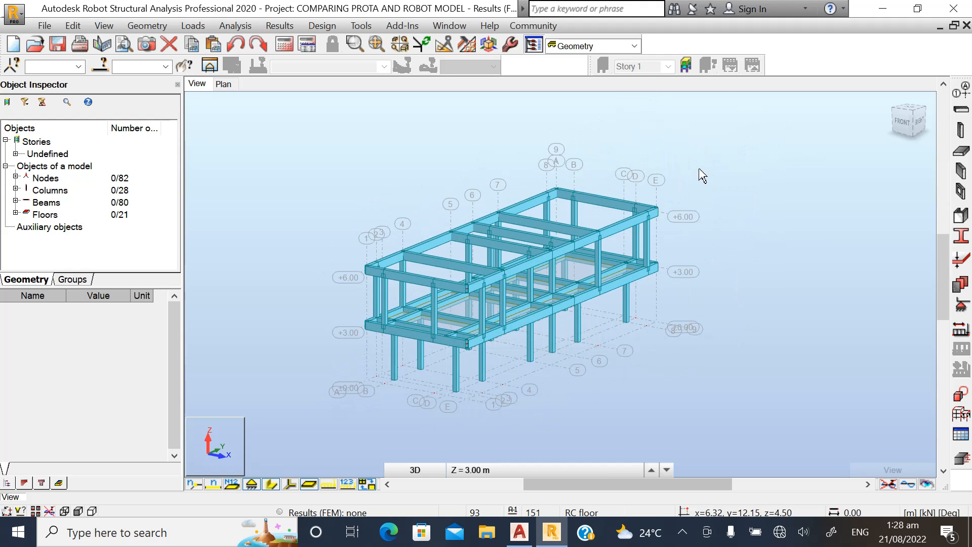
{"action": "left_click", "coordinate": [962, 11]}
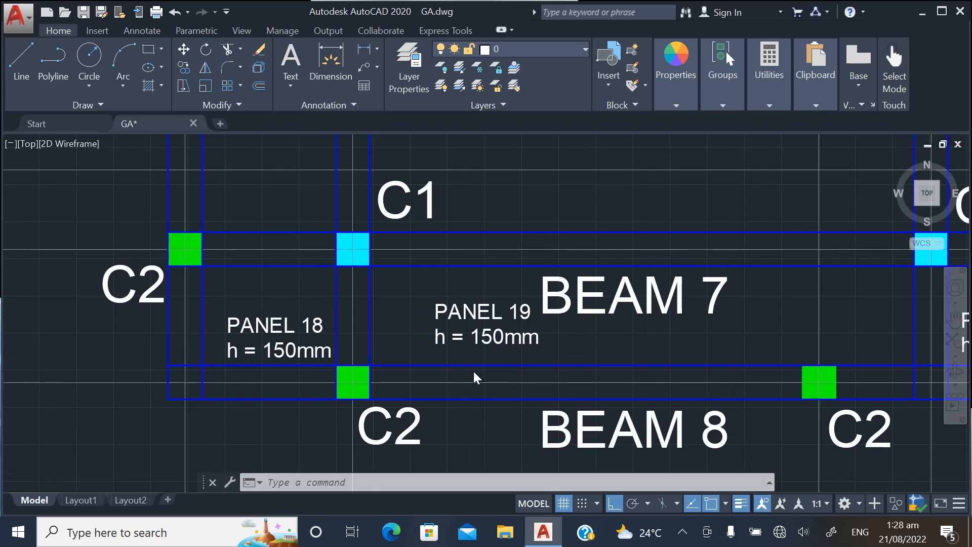
Examine the general arrangement, roof beam and architectural plans laid out across the GA.dwg drawing.
{"action": "scroll", "coordinate": [476, 378], "scroll_direction": "down", "scroll_amount": 3}
{"action": "scroll", "coordinate": [511, 355], "scroll_direction": "down", "scroll_amount": 3}
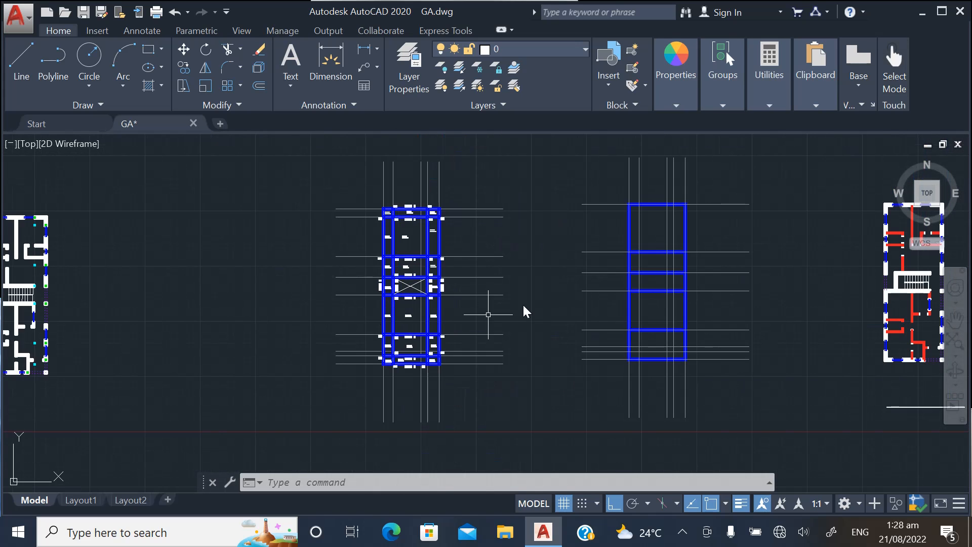
{"action": "scroll", "coordinate": [712, 245], "scroll_direction": "up", "scroll_amount": 2}
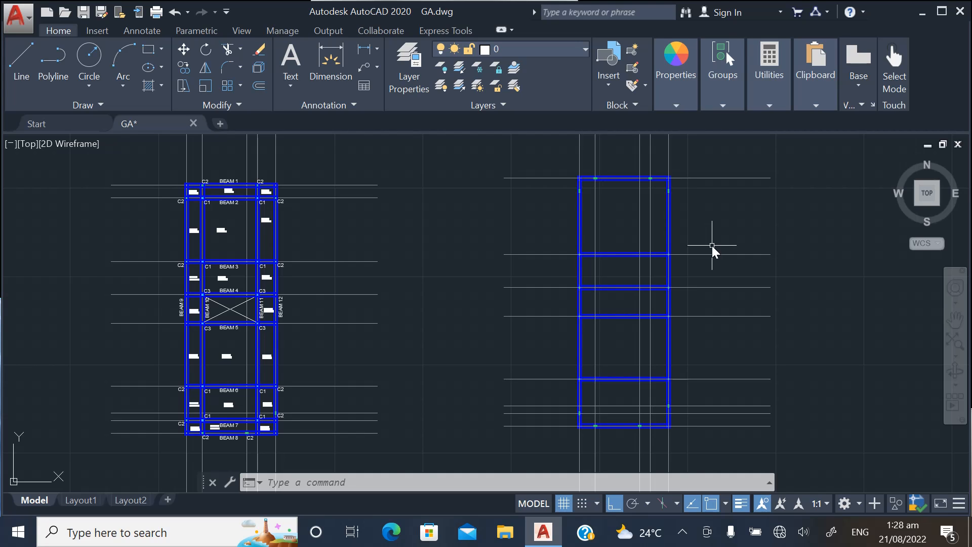
{"action": "scroll", "coordinate": [357, 299], "scroll_direction": "down", "scroll_amount": 5}
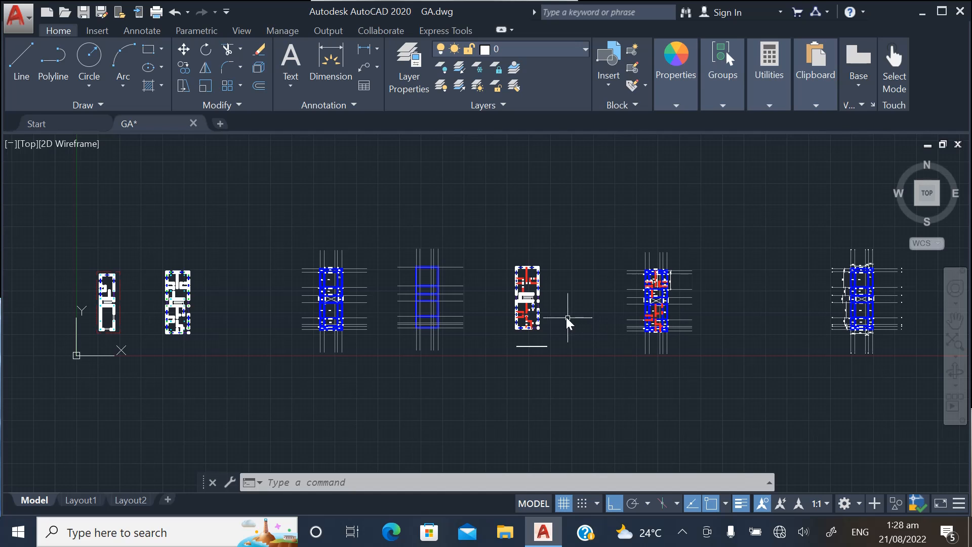
{"action": "scroll", "coordinate": [401, 308], "scroll_direction": "up", "scroll_amount": 2}
{"action": "scroll", "coordinate": [463, 263], "scroll_direction": "up", "scroll_amount": 4}
{"action": "scroll", "coordinate": [392, 282], "scroll_direction": "down", "scroll_amount": 4}
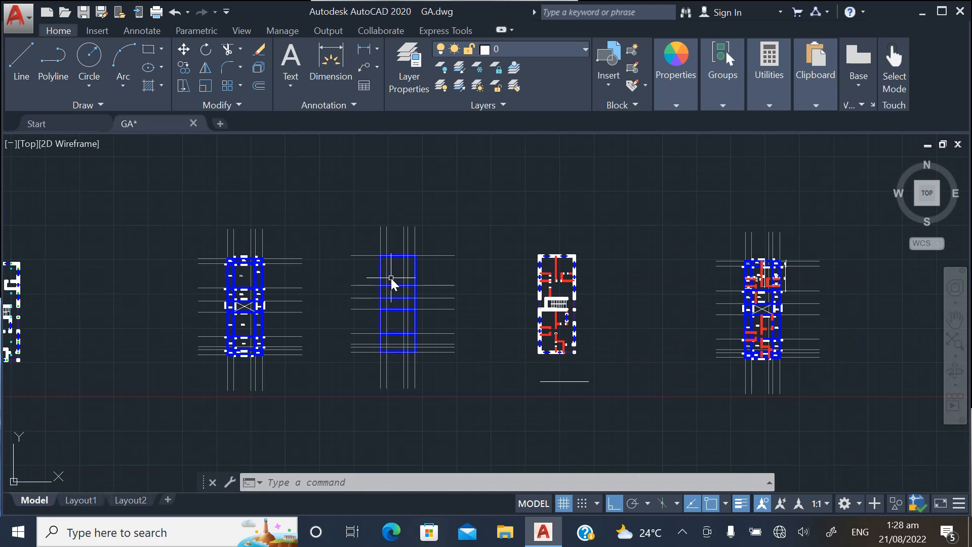
{"action": "scroll", "coordinate": [406, 312], "scroll_direction": "down", "scroll_amount": 4}
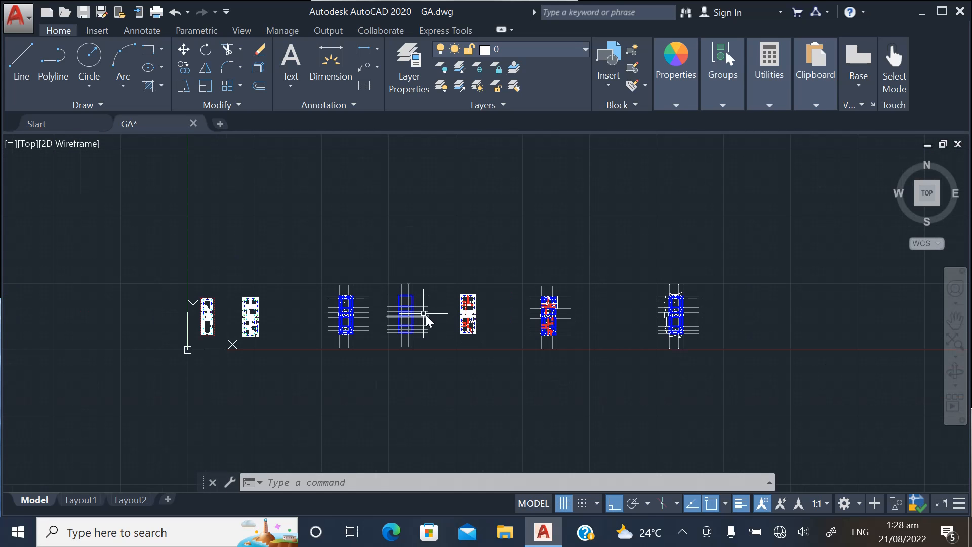
{"action": "scroll", "coordinate": [369, 319], "scroll_direction": "down", "scroll_amount": 2}
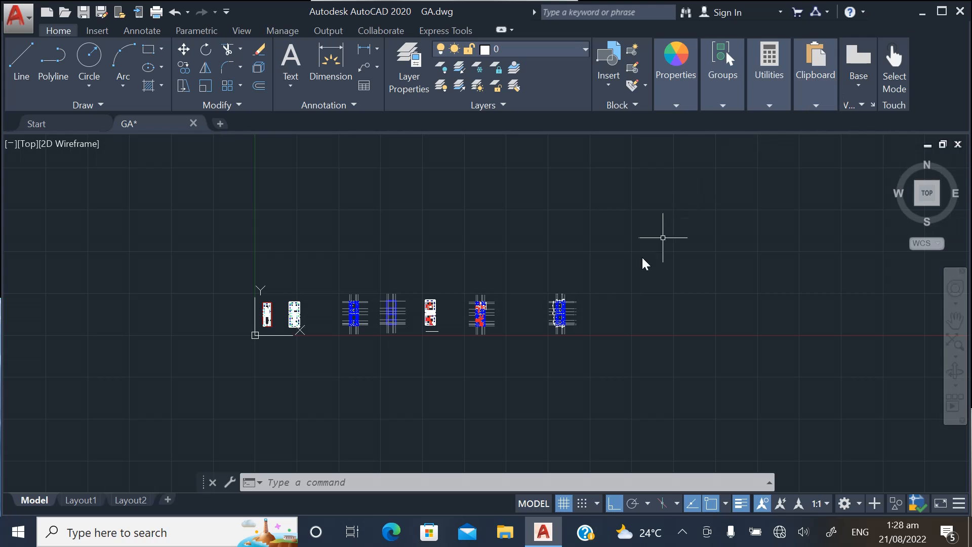
{"action": "scroll", "coordinate": [571, 318], "scroll_direction": "up", "scroll_amount": 2}
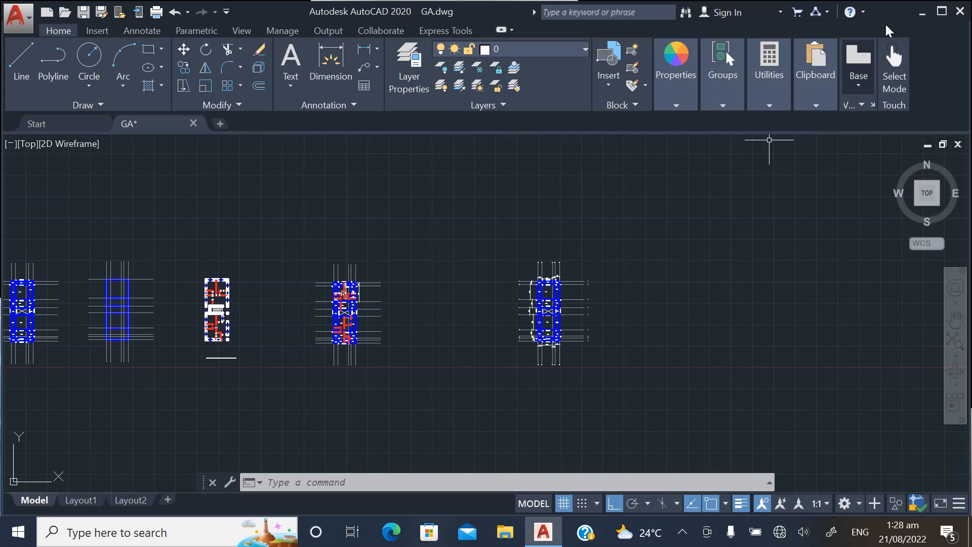
Minimise AutoCAD, check the files in the desktop's YOUTUBE VIDEO folder, and minimise the folder window.
{"action": "left_click", "coordinate": [920, 12]}
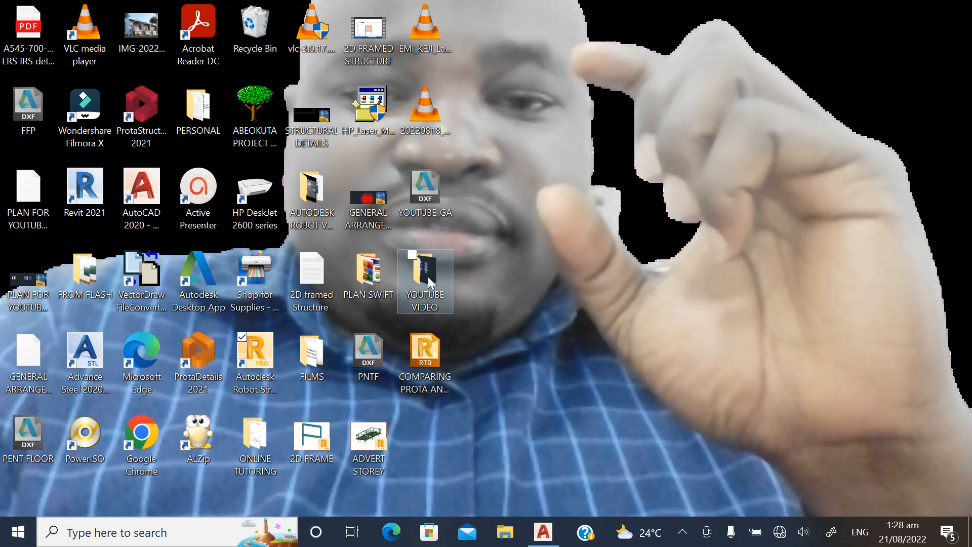
{"action": "left_click", "coordinate": [422, 290]}
{"action": "key", "text": "Return"}
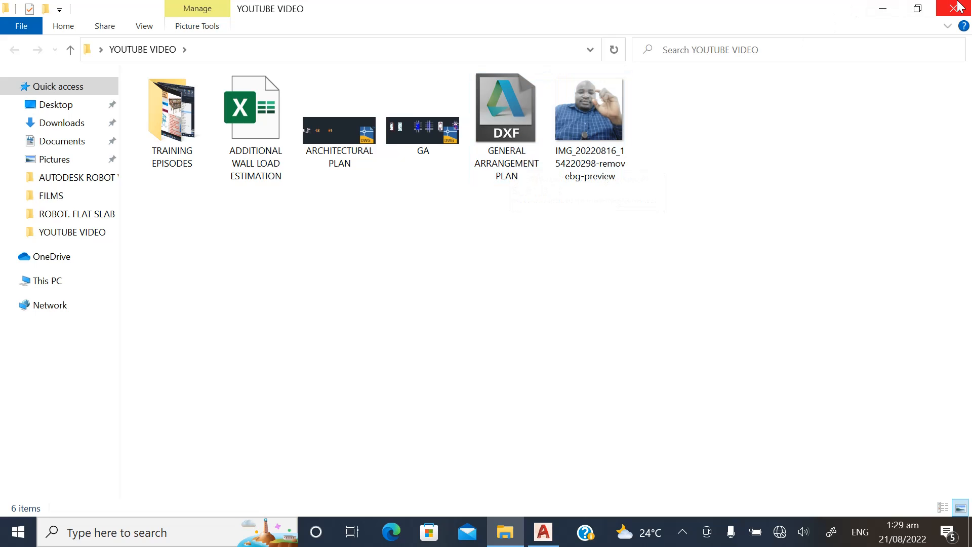
{"action": "left_click", "coordinate": [886, 8]}
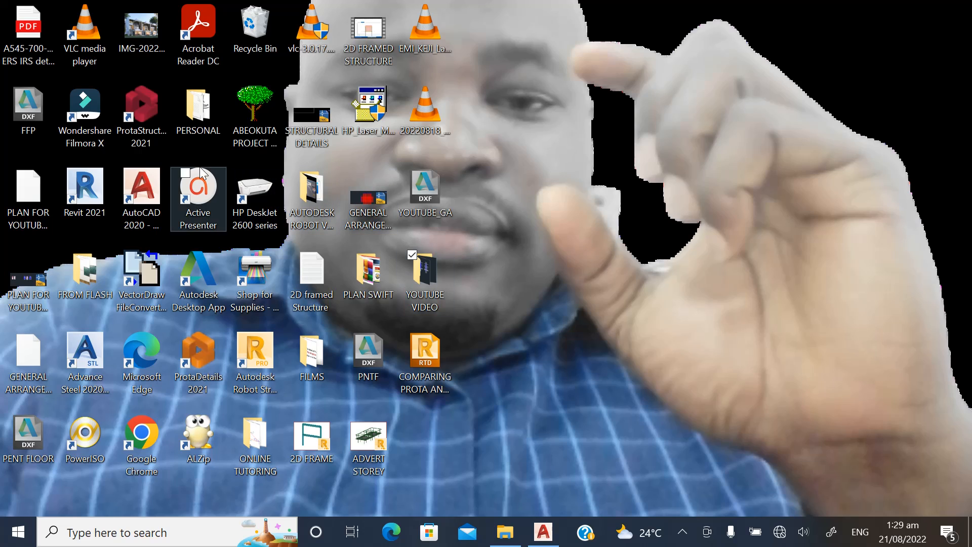
Launch ProtaStructure 2021 from the desktop with administrator rights.
{"action": "left_click", "coordinate": [157, 116]}
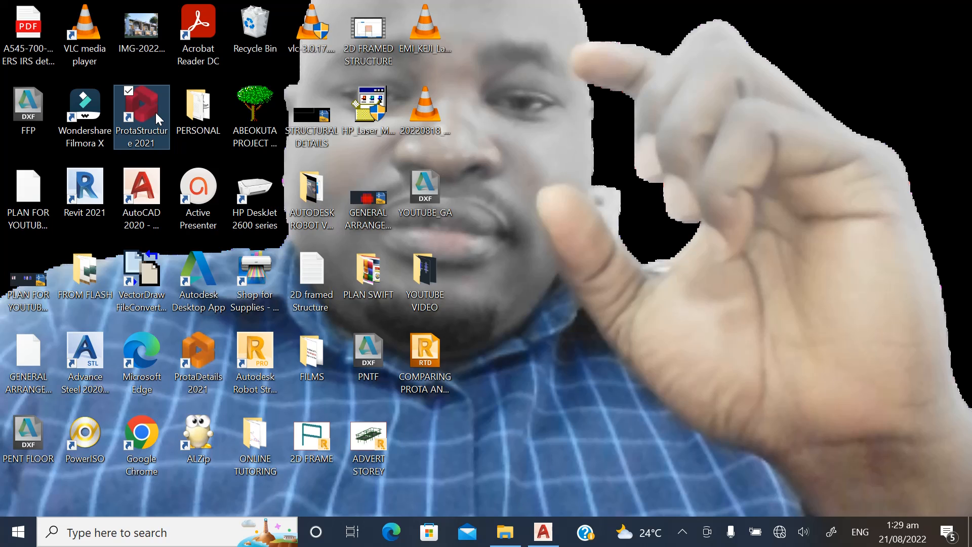
{"action": "right_click", "coordinate": [156, 112]}
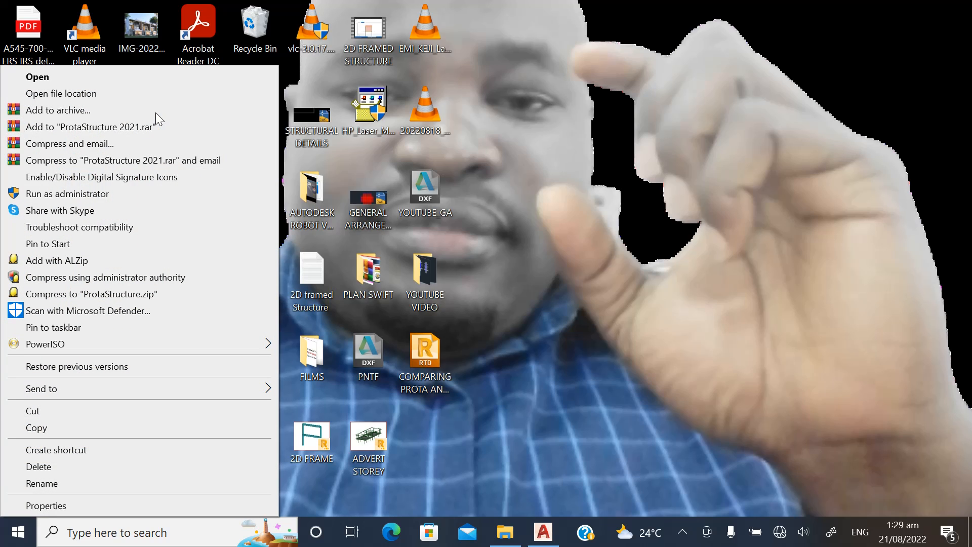
{"action": "left_click", "coordinate": [65, 198]}
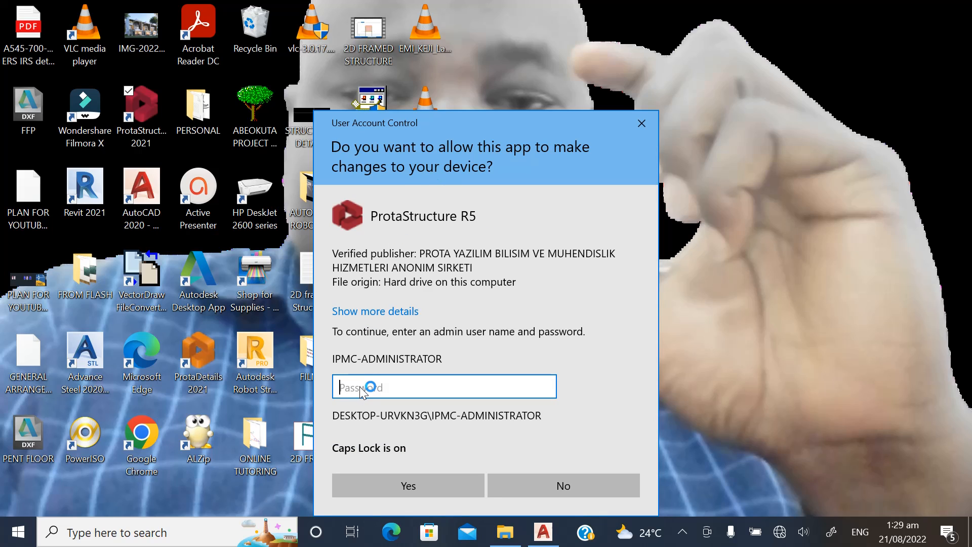
Enter the administrator account password and allow ProtaStructure to make changes to the device.
{"action": "key", "text": "Caps_Lock"}
{"action": "key", "text": "Caps_Lock"}
{"action": "type", "text": "***********"}
{"action": "key", "text": "Caps_Lock"}
{"action": "type", "text": "*"}
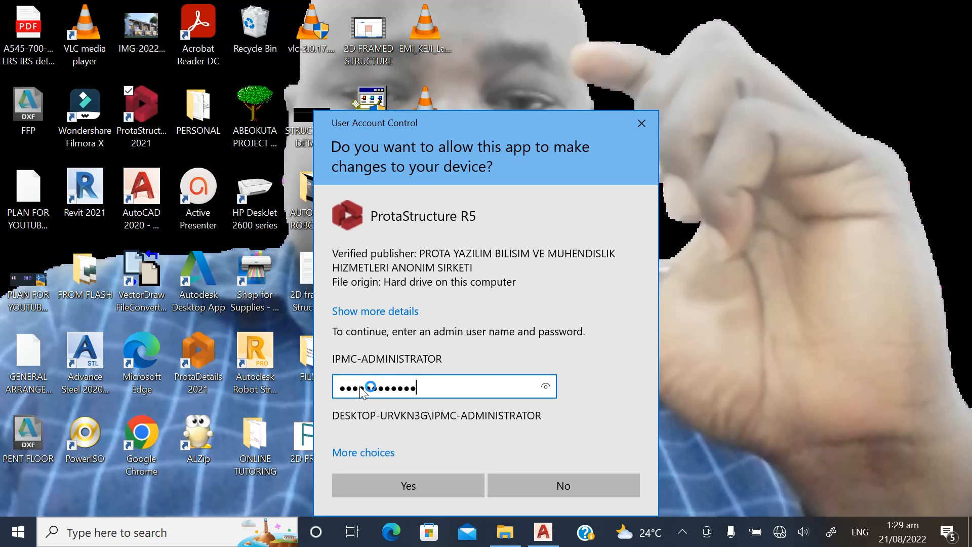
{"action": "key", "text": "Caps_Lock"}
{"action": "type", "text": "******"}
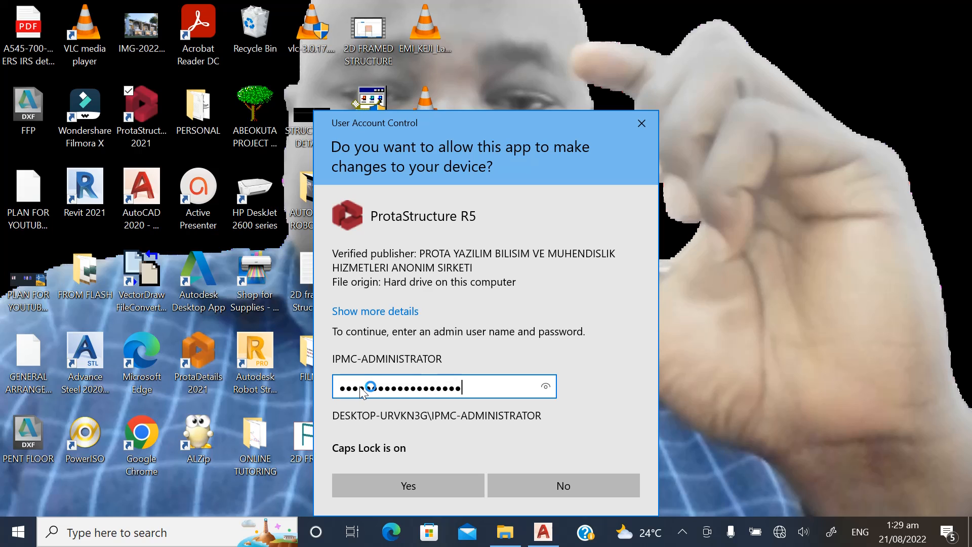
{"action": "left_click", "coordinate": [358, 478]}
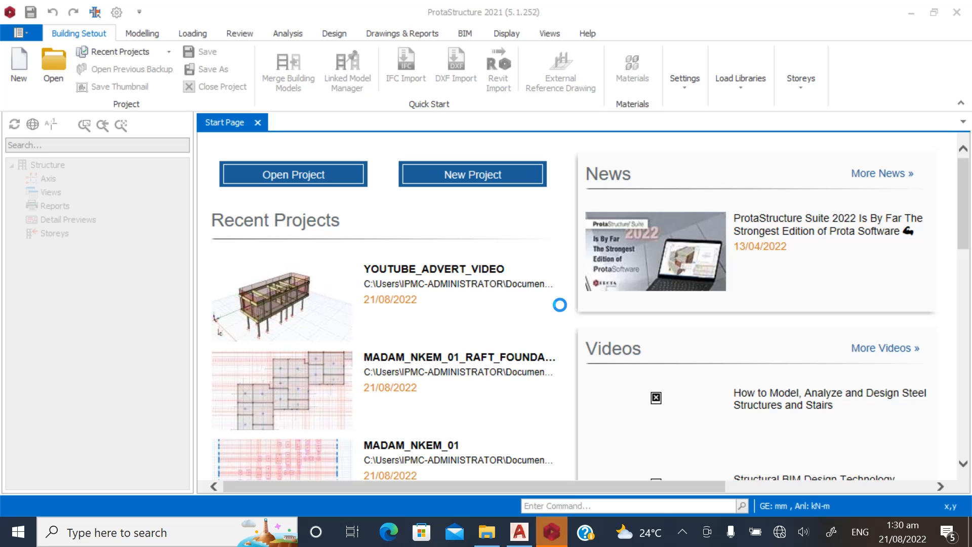
Start a new project and set its project code to COMPARING_PROTA_ROBOT_MODEL.
{"action": "left_click", "coordinate": [457, 178]}
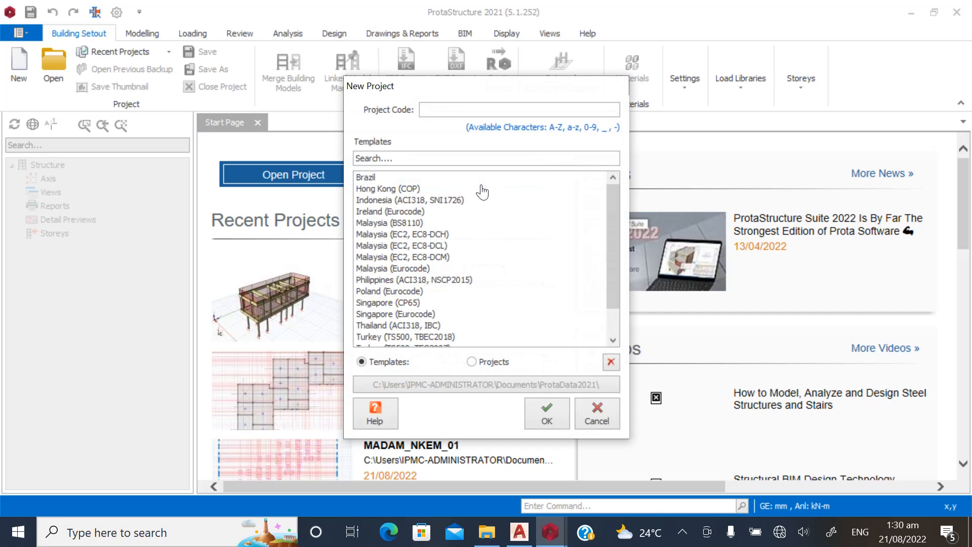
{"action": "left_click", "coordinate": [447, 112]}
{"action": "type", "text": "OTA_ROBOT_MODEL"}
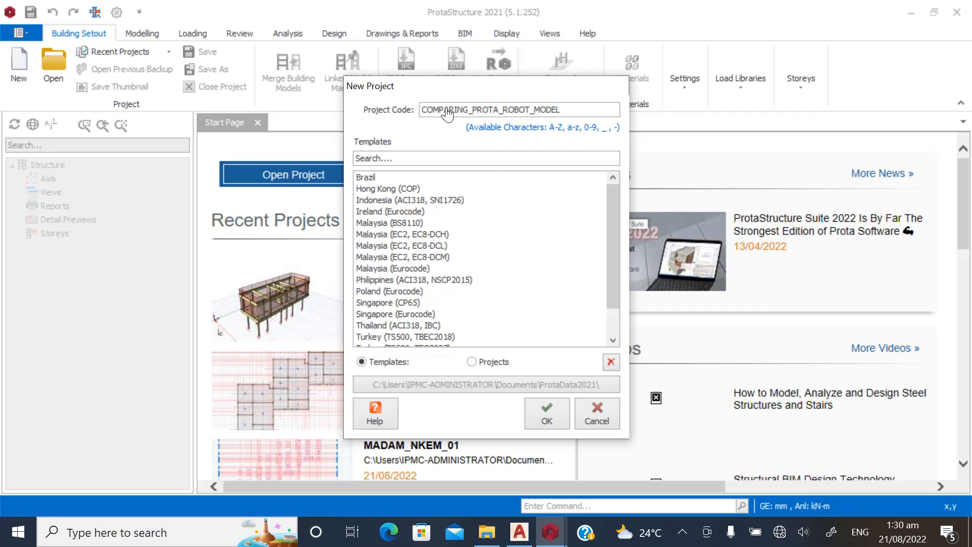
Base the new project on the UK (Eurocode) template and create it.
{"action": "left_click_drag", "start_coordinate": [613, 218], "coordinate": [608, 264]}
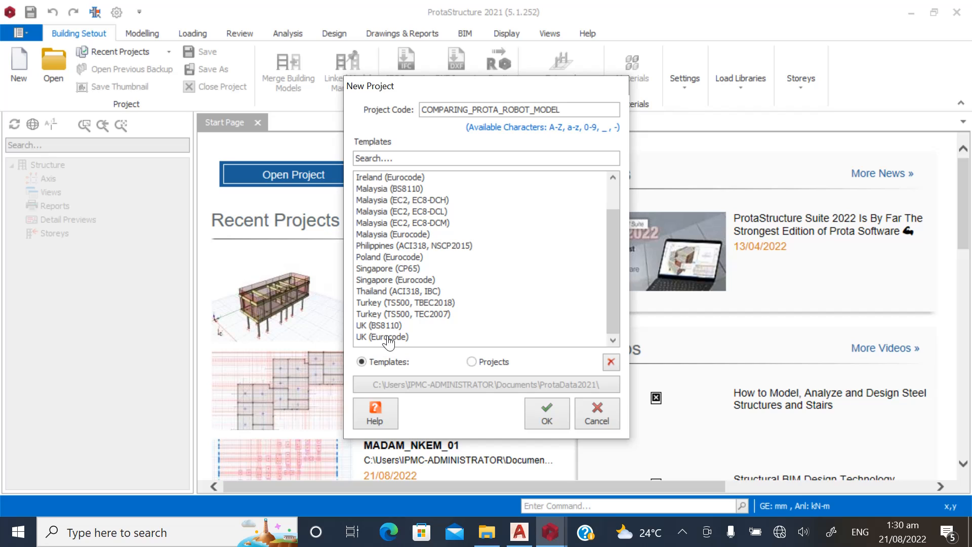
{"action": "left_click", "coordinate": [419, 338]}
{"action": "left_click", "coordinate": [545, 418]}
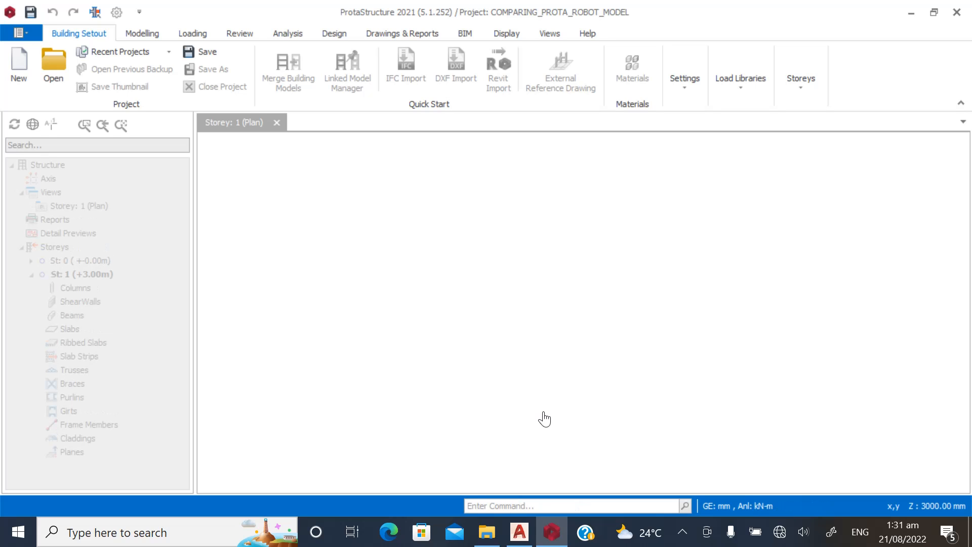
{"action": "scroll", "coordinate": [373, 306], "scroll_direction": "down", "scroll_amount": 2}
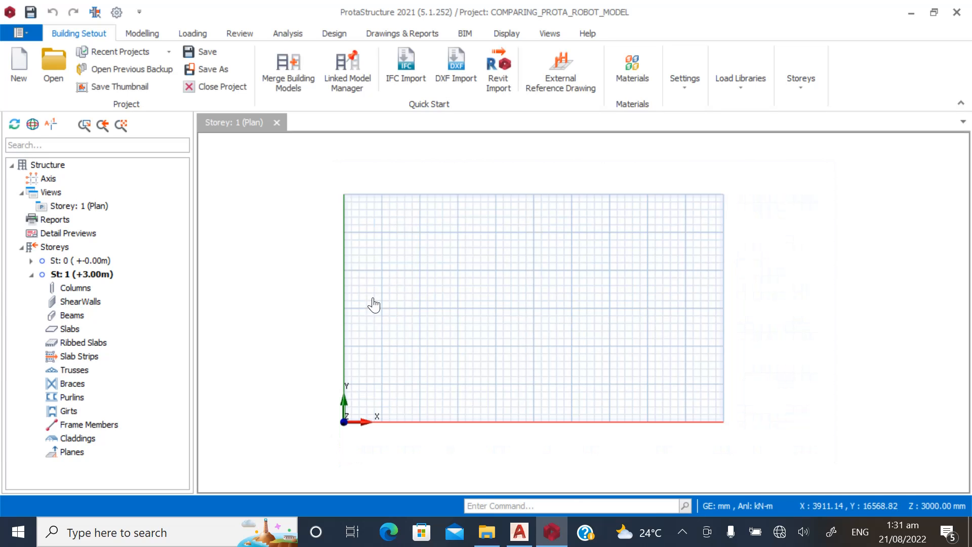
{"action": "scroll", "coordinate": [582, 284], "scroll_direction": "up", "scroll_amount": 3}
{"action": "scroll", "coordinate": [511, 288], "scroll_direction": "down", "scroll_amount": 1}
{"action": "scroll", "coordinate": [511, 287], "scroll_direction": "down", "scroll_amount": 1}
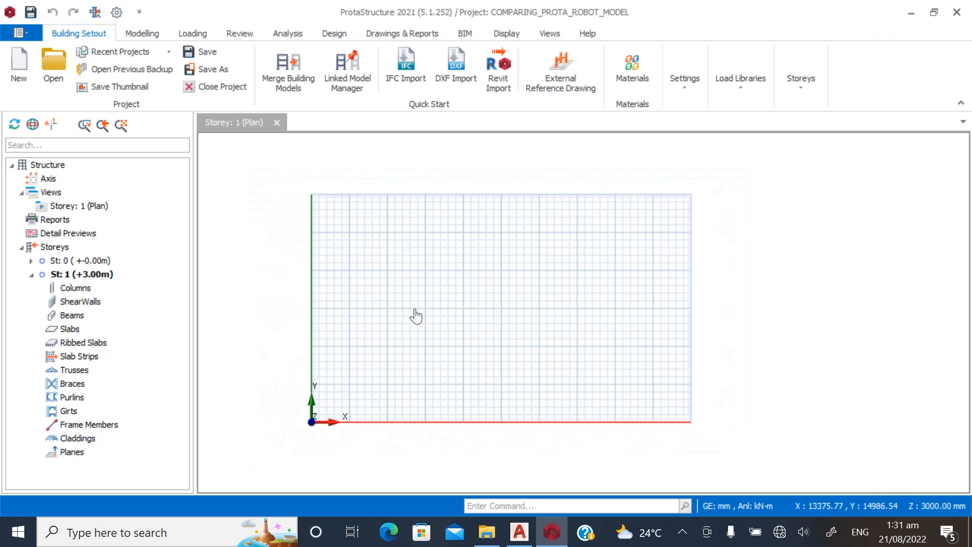
{"action": "scroll", "coordinate": [428, 296], "scroll_direction": "up", "scroll_amount": 2}
{"action": "scroll", "coordinate": [450, 275], "scroll_direction": "down", "scroll_amount": 2}
{"action": "scroll", "coordinate": [648, 209], "scroll_direction": "up", "scroll_amount": 1}
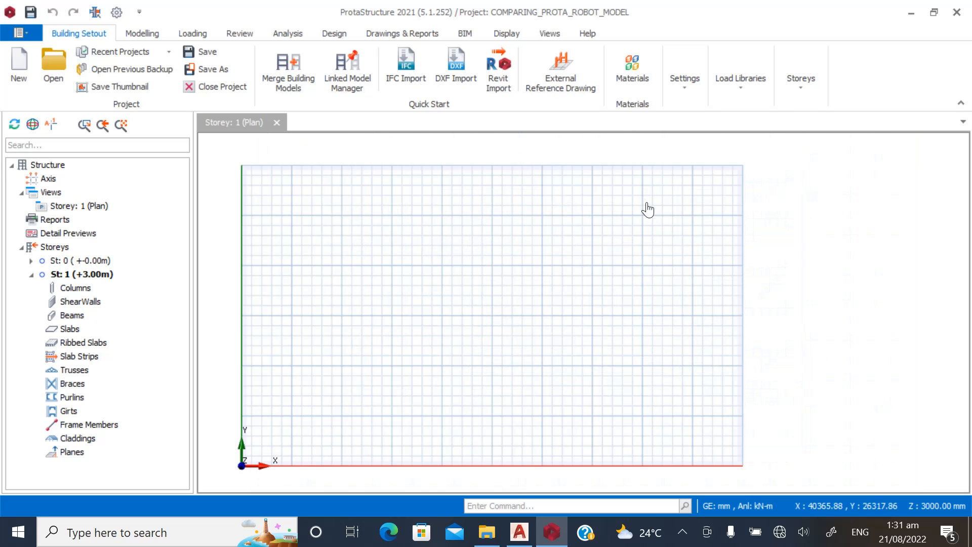
{"action": "scroll", "coordinate": [320, 201], "scroll_direction": "up", "scroll_amount": 1}
{"action": "scroll", "coordinate": [390, 208], "scroll_direction": "down", "scroll_amount": 1}
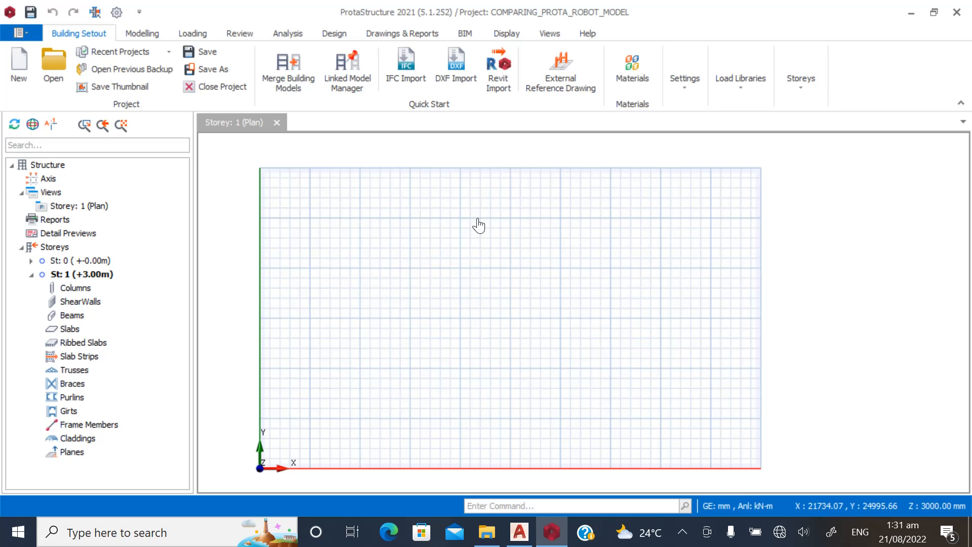
Check the GENERAL ARRANGEMENT PLAN DXF file in the desktop's YOUTUBE VIDEO folder, and return to ProtaStructure.
{"action": "left_click", "coordinate": [519, 537]}
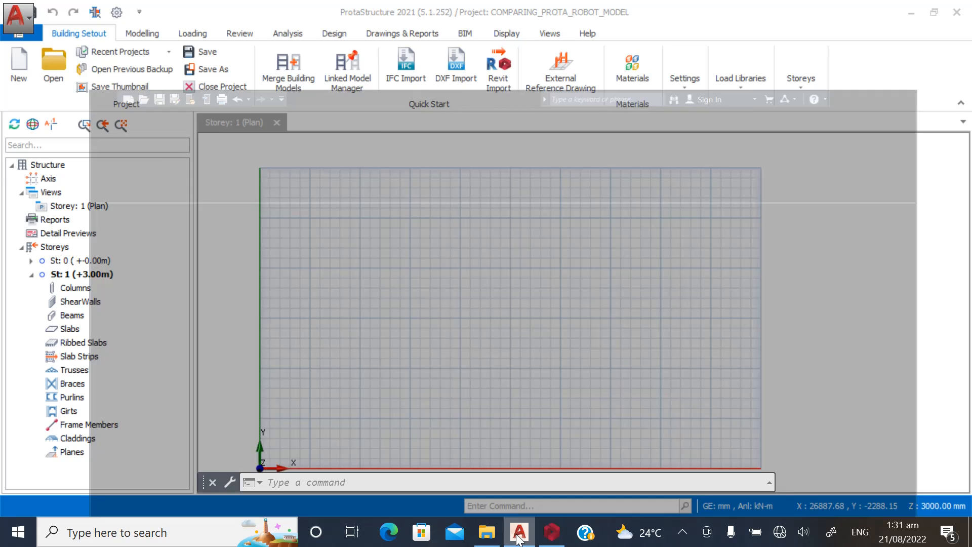
{"action": "left_click", "coordinate": [920, 19]}
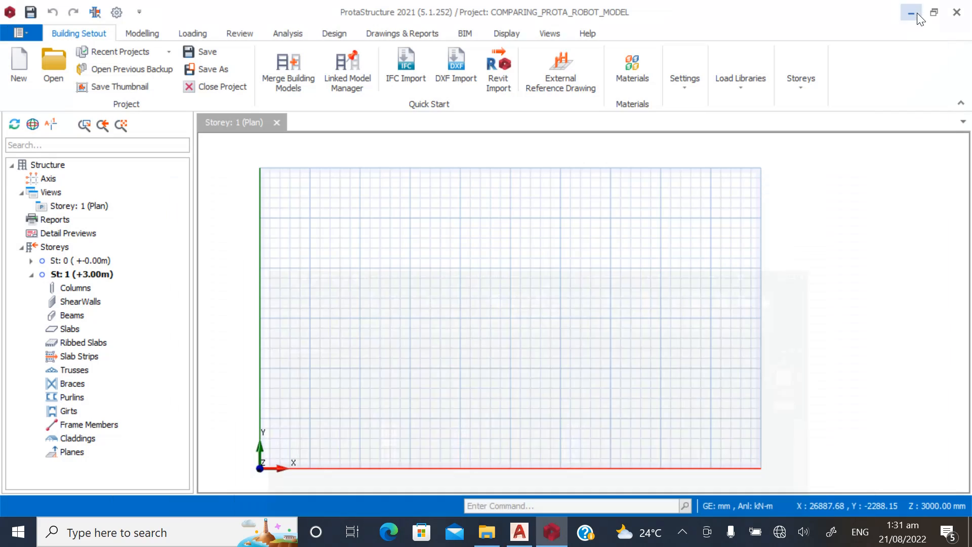
{"action": "left_click", "coordinate": [911, 13]}
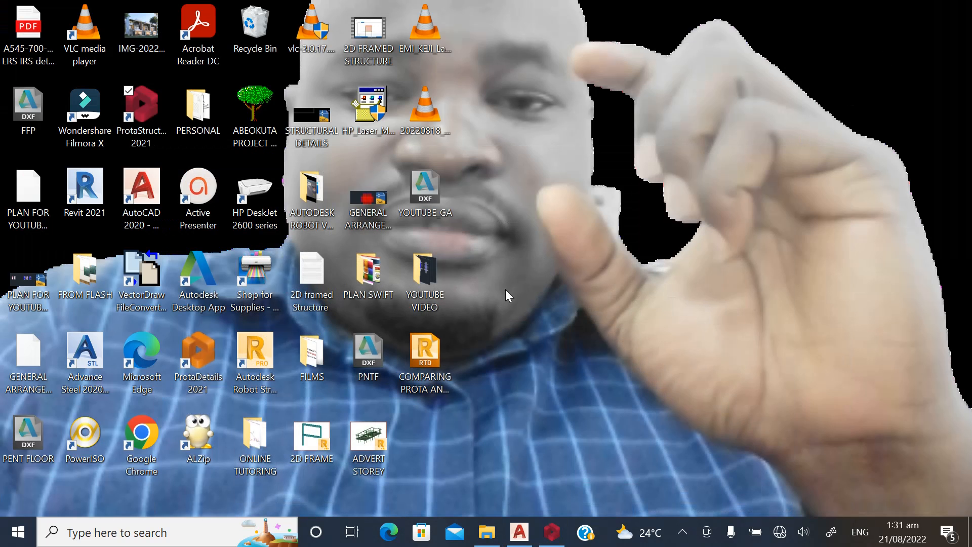
{"action": "double_click", "coordinate": [420, 290]}
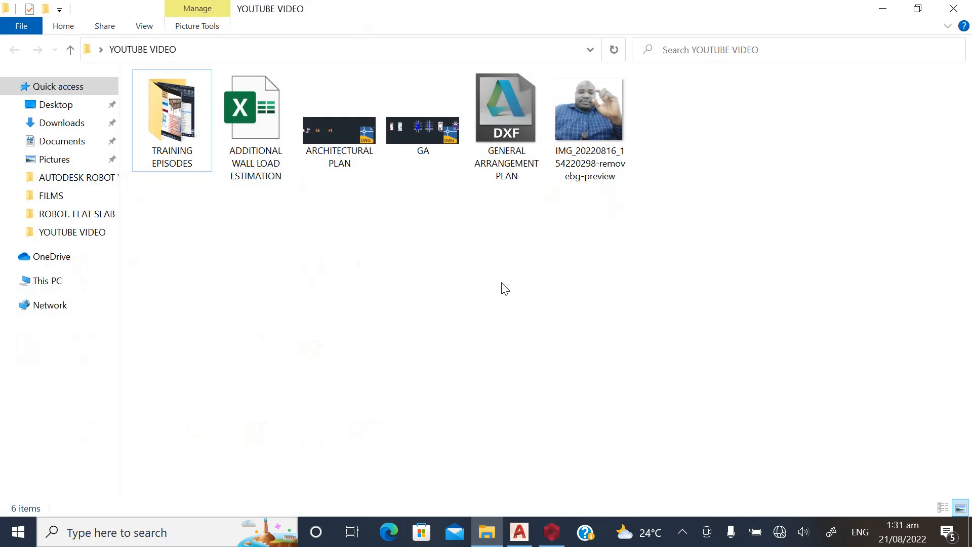
{"action": "left_click", "coordinate": [506, 131]}
{"action": "left_click", "coordinate": [512, 217]}
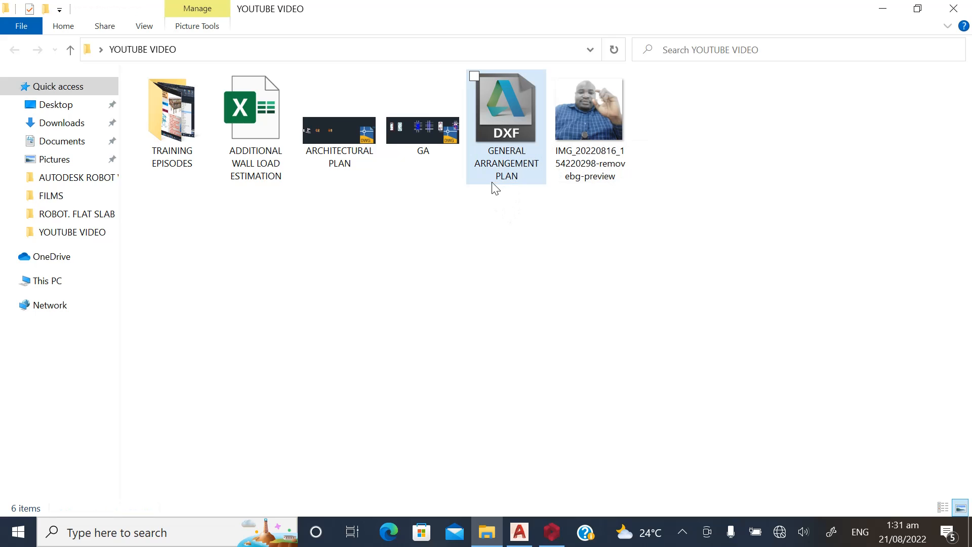
{"action": "left_click", "coordinate": [552, 531]}
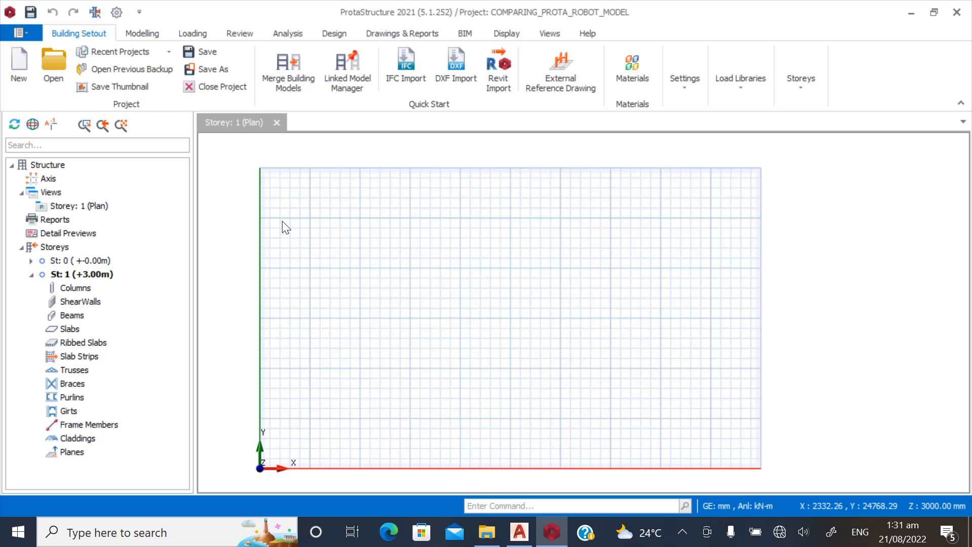
Start a DXF import and load GENERAL ARRANGEMENT PLAN from the YOUTUBE VIDEO folder.
{"action": "left_click", "coordinate": [452, 65]}
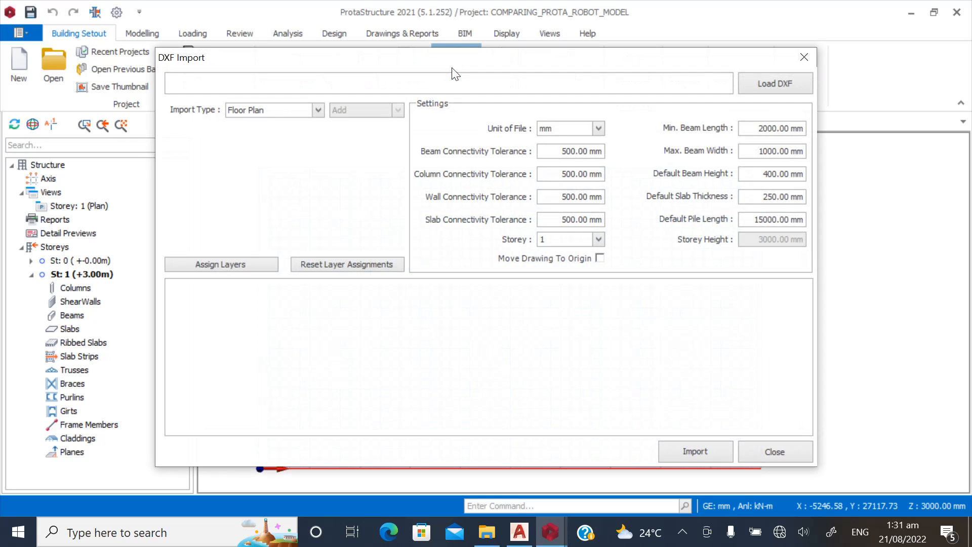
{"action": "left_click", "coordinate": [776, 82]}
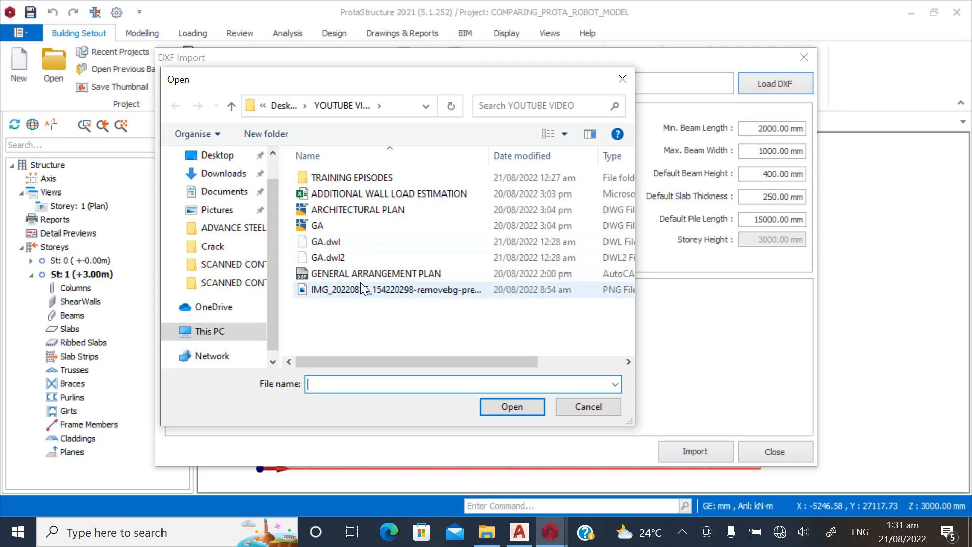
{"action": "left_click", "coordinate": [363, 276]}
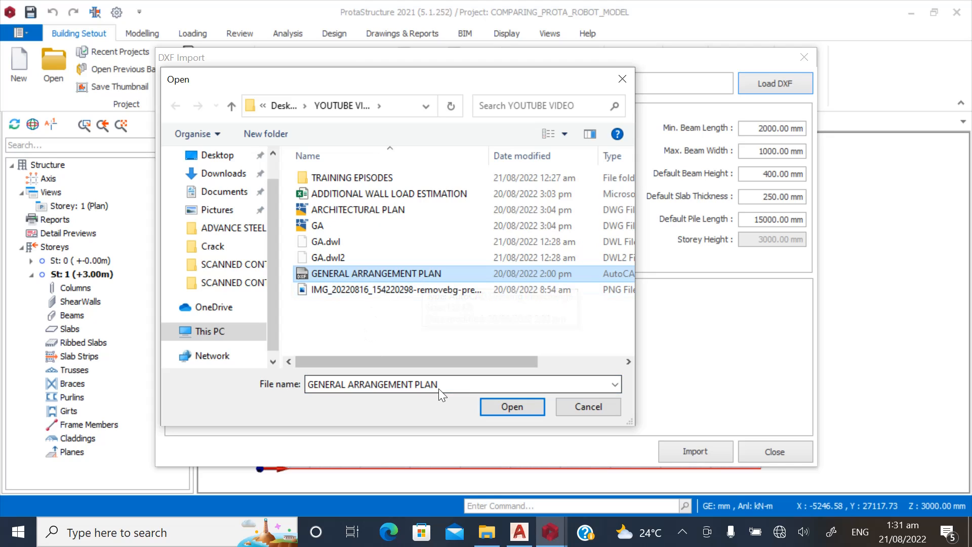
{"action": "left_click", "coordinate": [502, 408]}
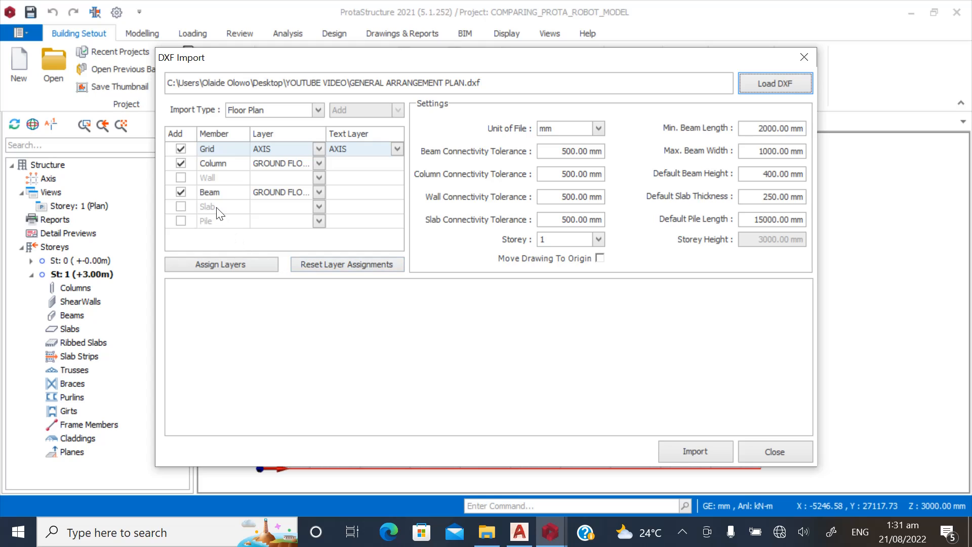
Exclude beams from the DXF import and assign only the COLUMNS layer to the column members.
{"action": "left_click", "coordinate": [180, 192]}
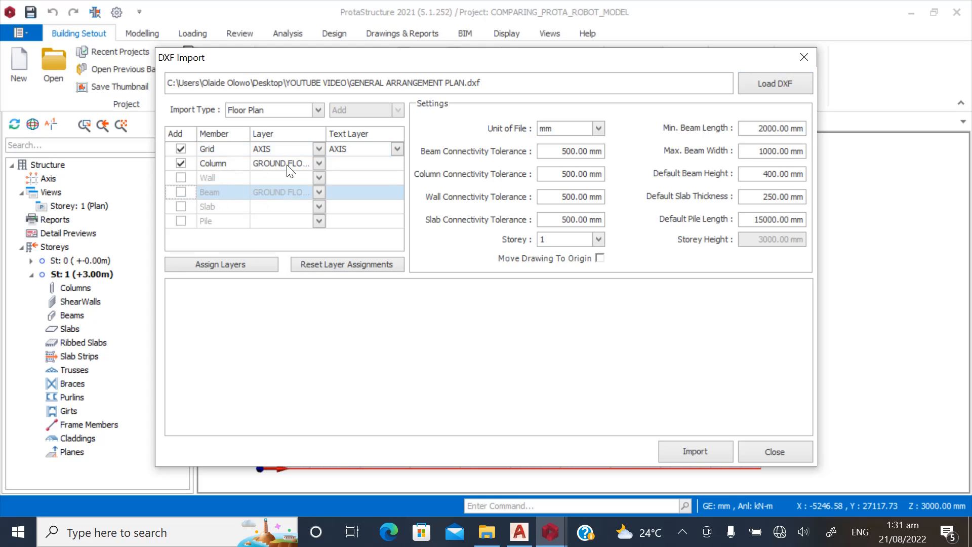
{"action": "left_click", "coordinate": [319, 163]}
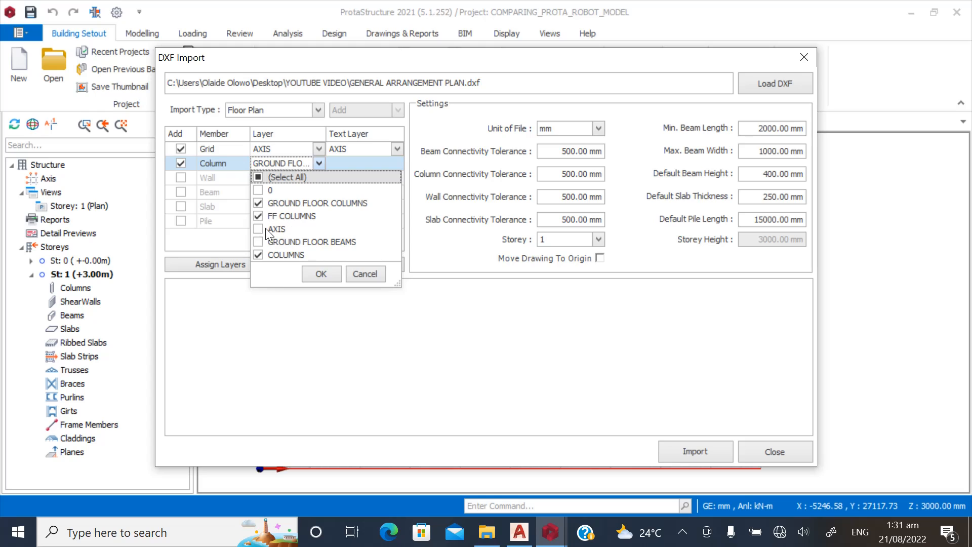
{"action": "left_click", "coordinate": [258, 203]}
{"action": "left_click", "coordinate": [258, 217]}
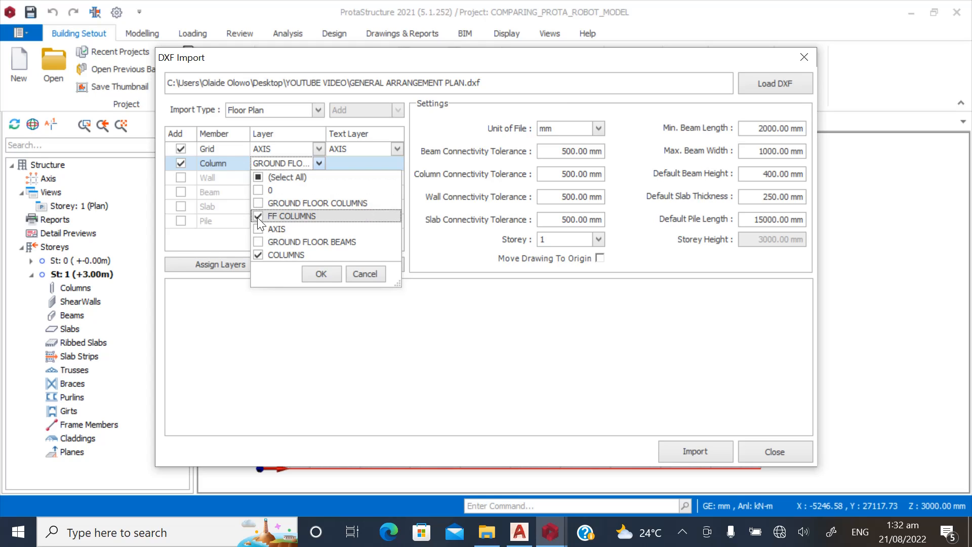
{"action": "left_click", "coordinate": [315, 273]}
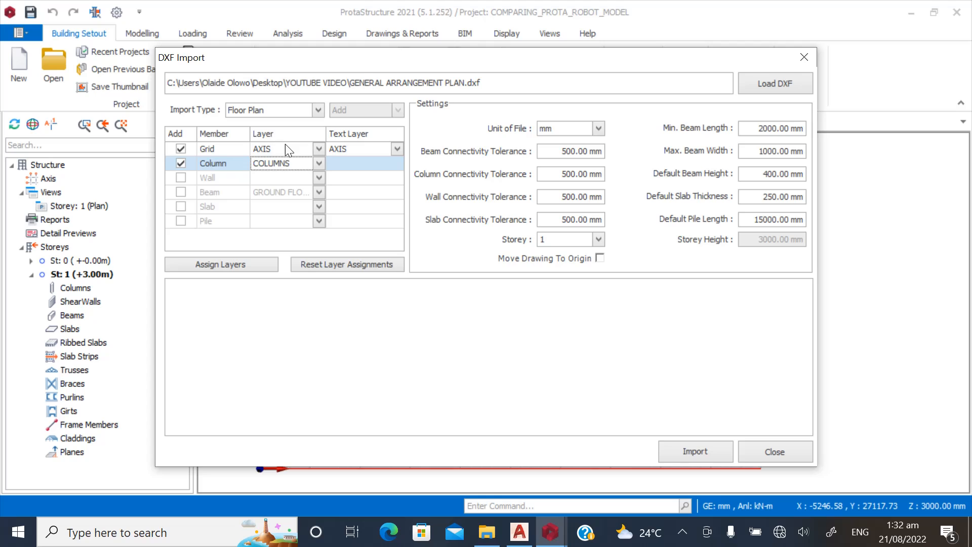
Keep AXIS as the grid's layer and text layer, import the floor plan to storey 1, and close the DXF import.
{"action": "left_click", "coordinate": [318, 149]}
{"action": "left_click", "coordinate": [320, 258]}
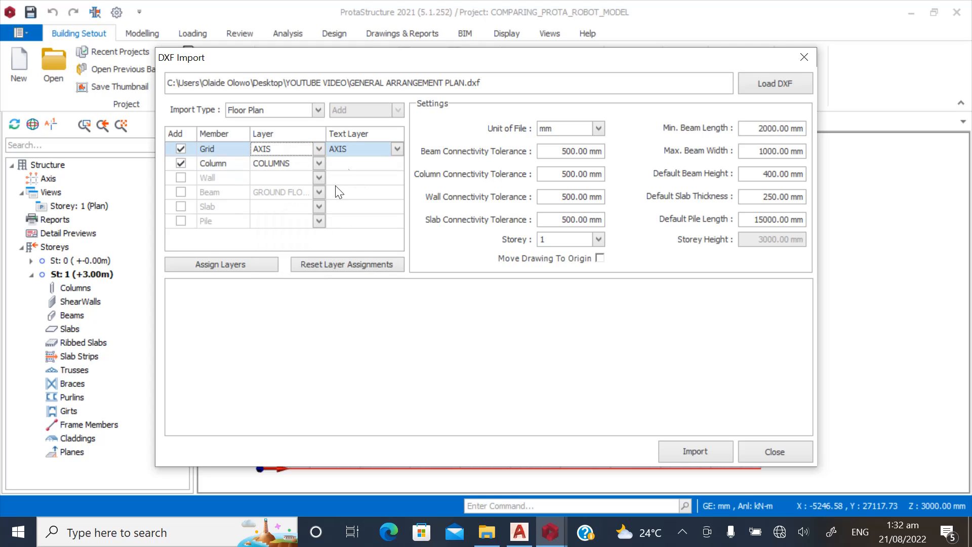
{"action": "left_click", "coordinate": [397, 149]}
{"action": "left_click", "coordinate": [388, 246]}
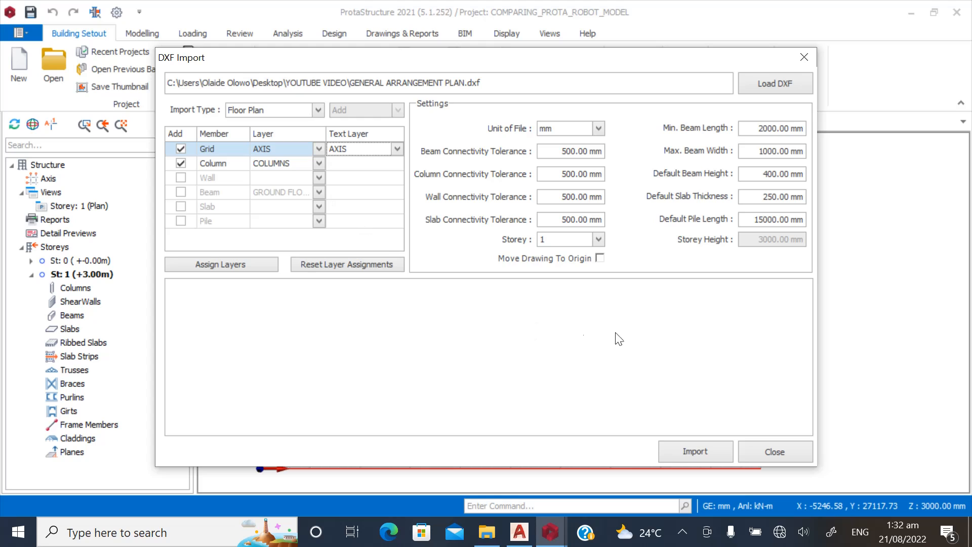
{"action": "left_click", "coordinate": [685, 449]}
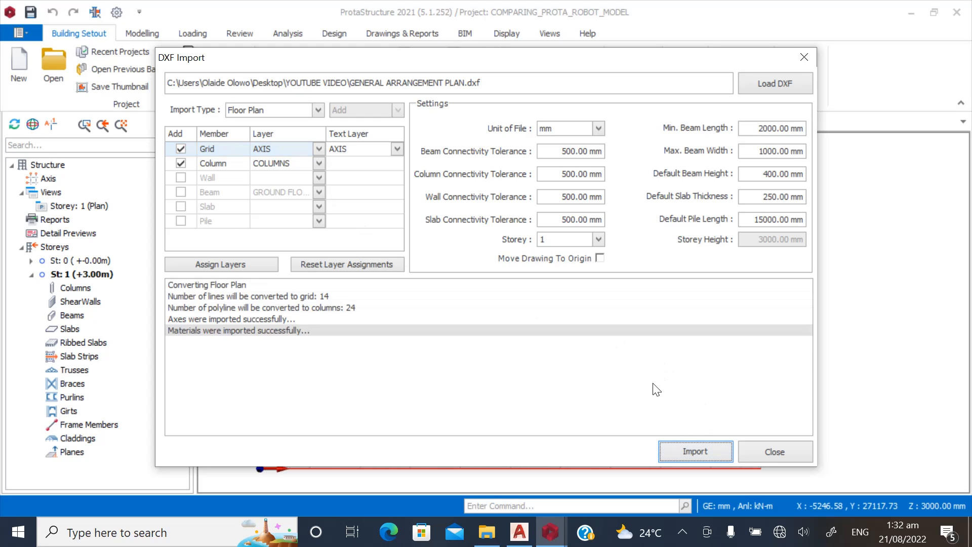
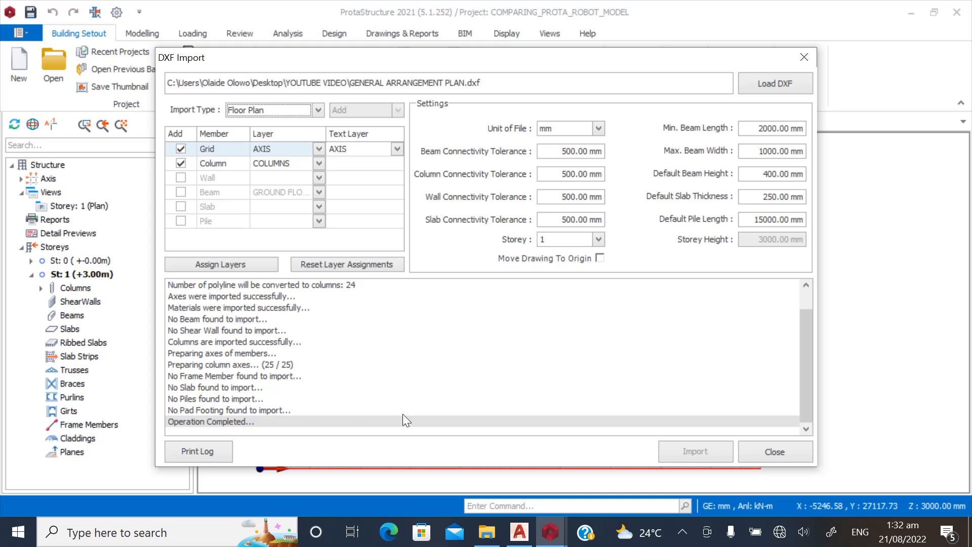
{"action": "left_click", "coordinate": [775, 451]}
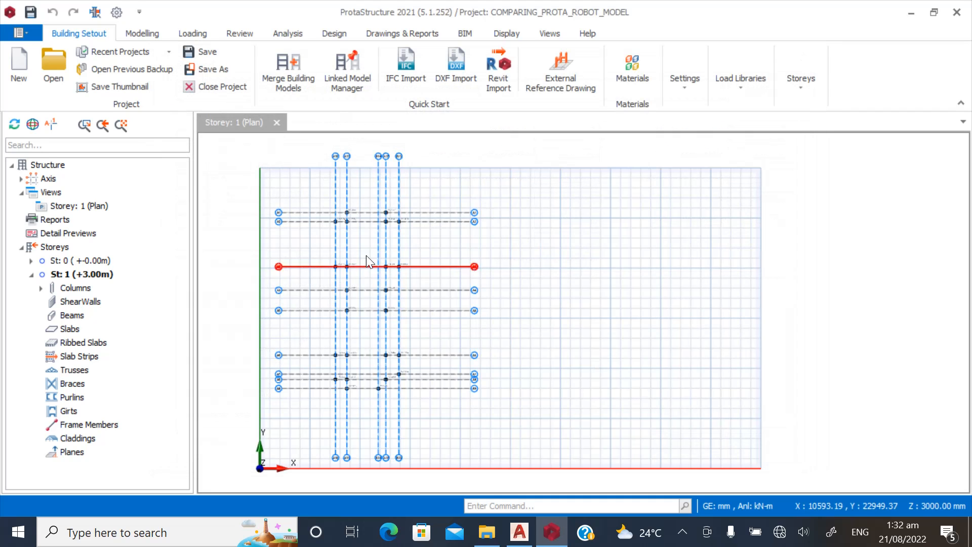
Examine the imported columns, grid axes and axis labels across the storey 1 plan.
{"action": "scroll", "coordinate": [357, 390], "scroll_direction": "up", "scroll_amount": 6}
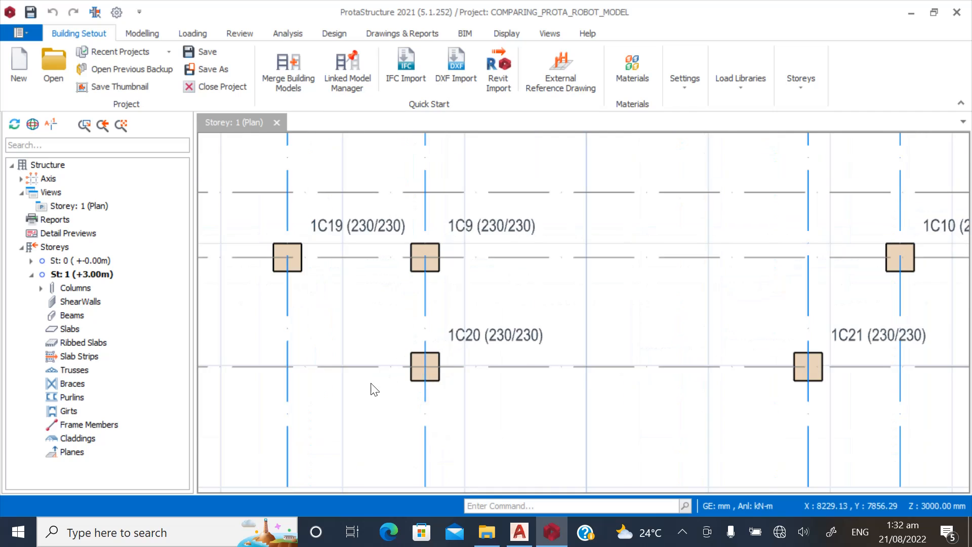
{"action": "scroll", "coordinate": [373, 390], "scroll_direction": "down", "scroll_amount": 8}
{"action": "scroll", "coordinate": [489, 428], "scroll_direction": "down", "scroll_amount": 4}
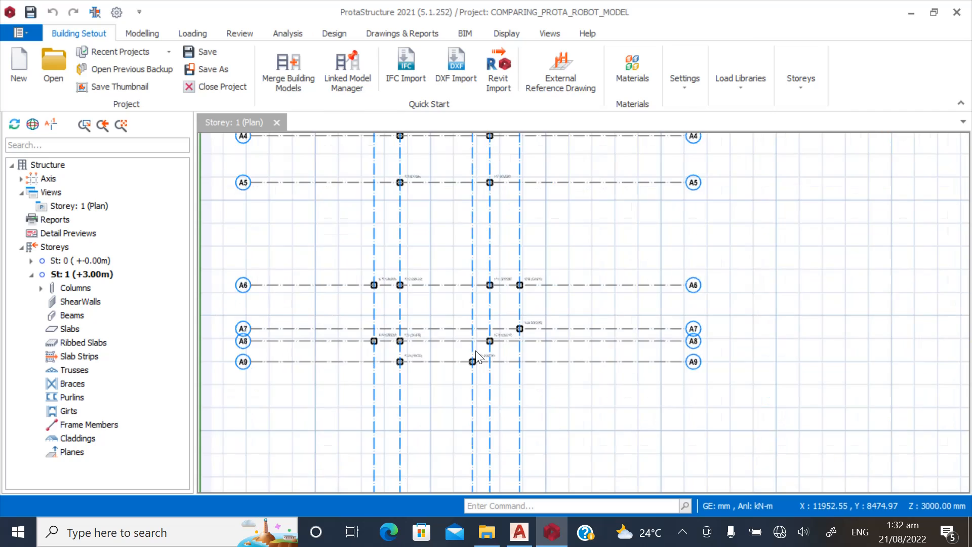
{"action": "scroll", "coordinate": [469, 428], "scroll_direction": "up", "scroll_amount": 5}
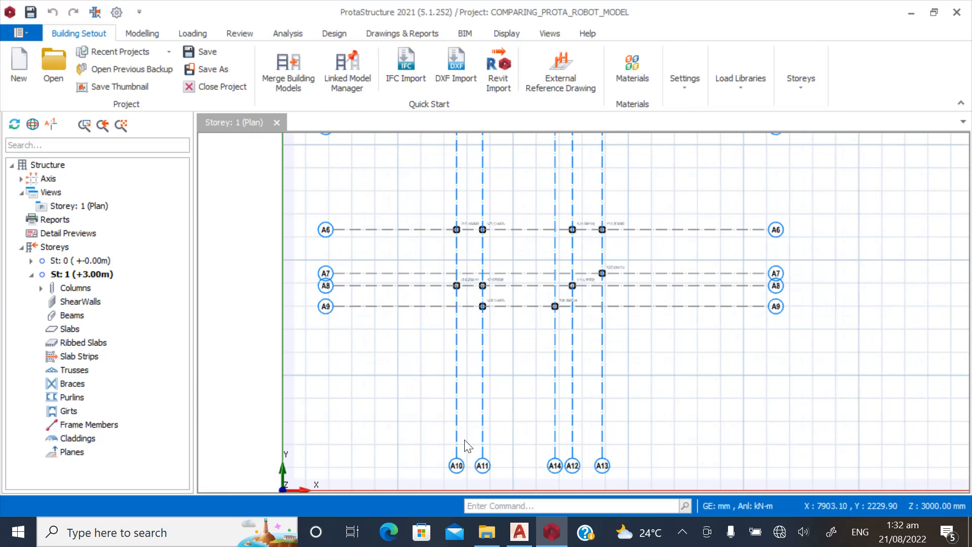
{"action": "scroll", "coordinate": [462, 437], "scroll_direction": "down", "scroll_amount": 4}
{"action": "scroll", "coordinate": [502, 266], "scroll_direction": "up", "scroll_amount": 6}
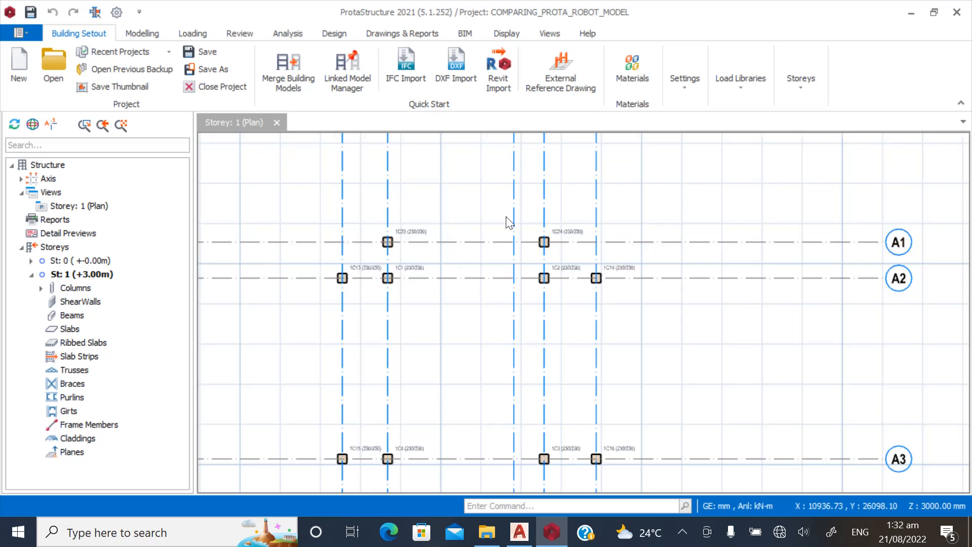
{"action": "scroll", "coordinate": [509, 223], "scroll_direction": "down", "scroll_amount": 4}
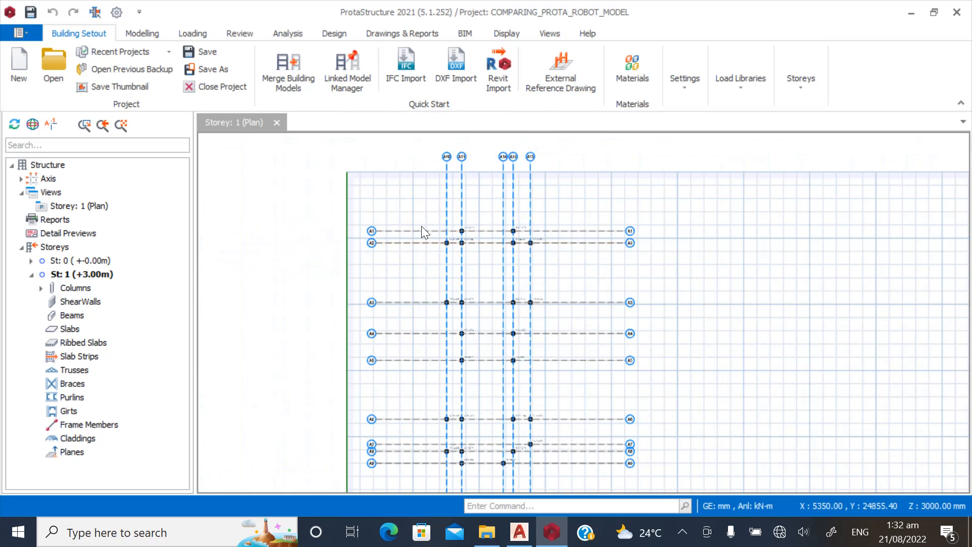
{"action": "scroll", "coordinate": [457, 326], "scroll_direction": "down", "scroll_amount": 2}
{"action": "scroll", "coordinate": [473, 381], "scroll_direction": "up", "scroll_amount": 5}
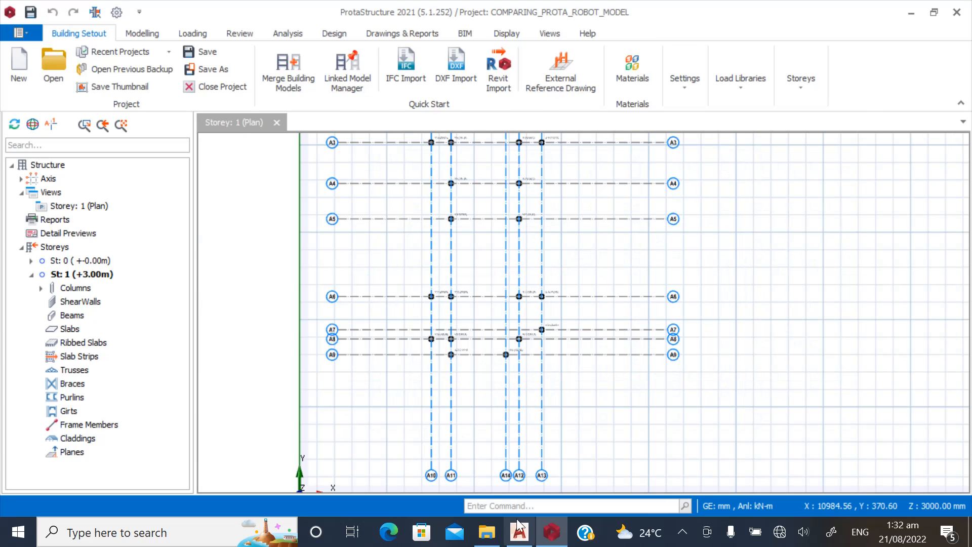
Switch to AutoCAD and examine the numbered and lettered grid labels on the GA drawing.
{"action": "left_click", "coordinate": [519, 531]}
{"action": "scroll", "coordinate": [510, 332], "scroll_direction": "up", "scroll_amount": 4}
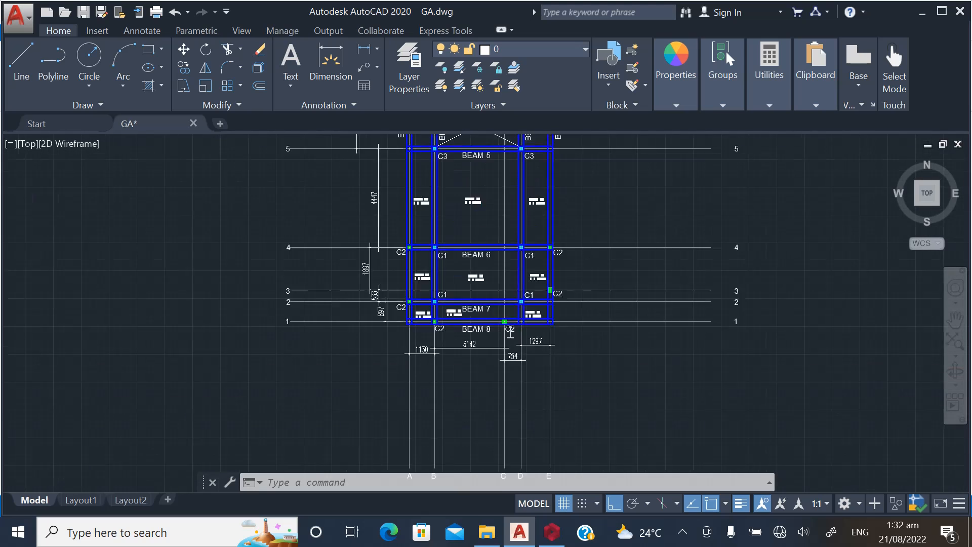
{"action": "scroll", "coordinate": [509, 332], "scroll_direction": "up", "scroll_amount": 2}
{"action": "scroll", "coordinate": [510, 374], "scroll_direction": "down", "scroll_amount": 3}
{"action": "scroll", "coordinate": [510, 276], "scroll_direction": "up", "scroll_amount": 3}
{"action": "scroll", "coordinate": [451, 271], "scroll_direction": "down", "scroll_amount": 3}
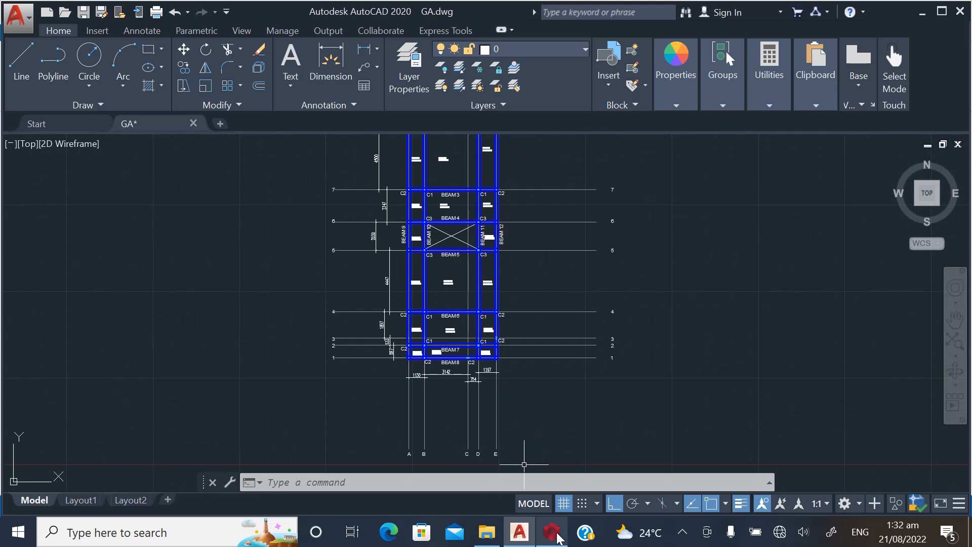
Switch back to ProtaStructure and relabel the lowest horizontal axis, A9, as 1.
{"action": "left_click", "coordinate": [552, 532]}
{"action": "scroll", "coordinate": [320, 382], "scroll_direction": "up", "scroll_amount": 3}
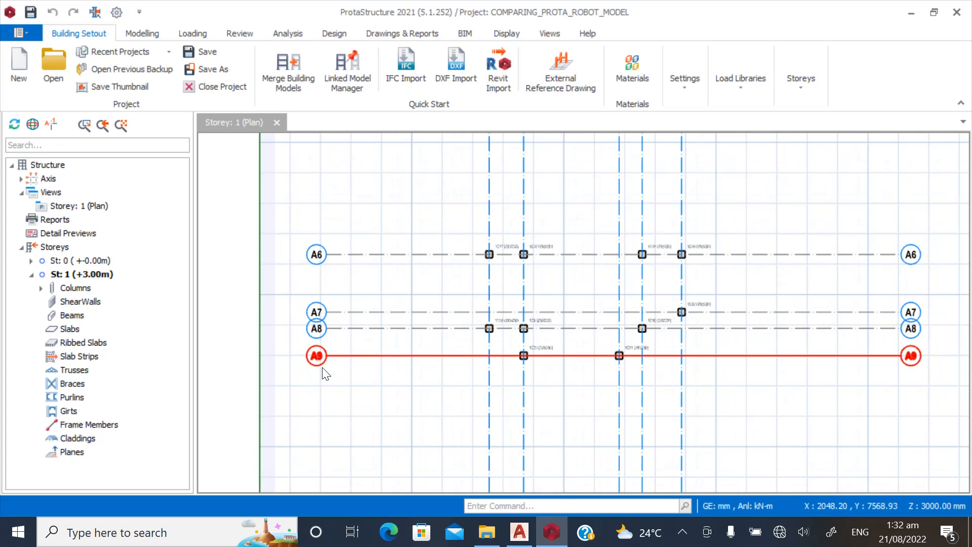
{"action": "right_click", "coordinate": [323, 368]}
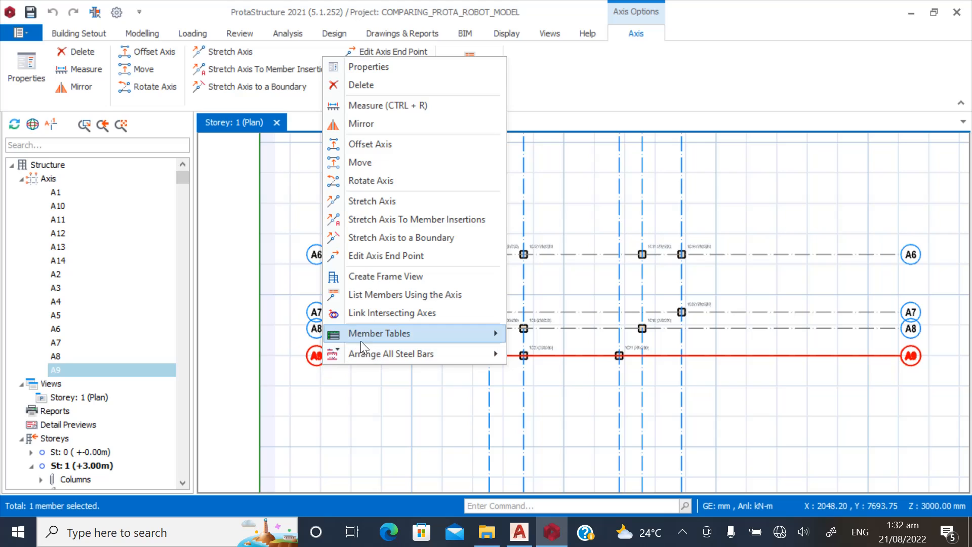
{"action": "left_click", "coordinate": [362, 67]}
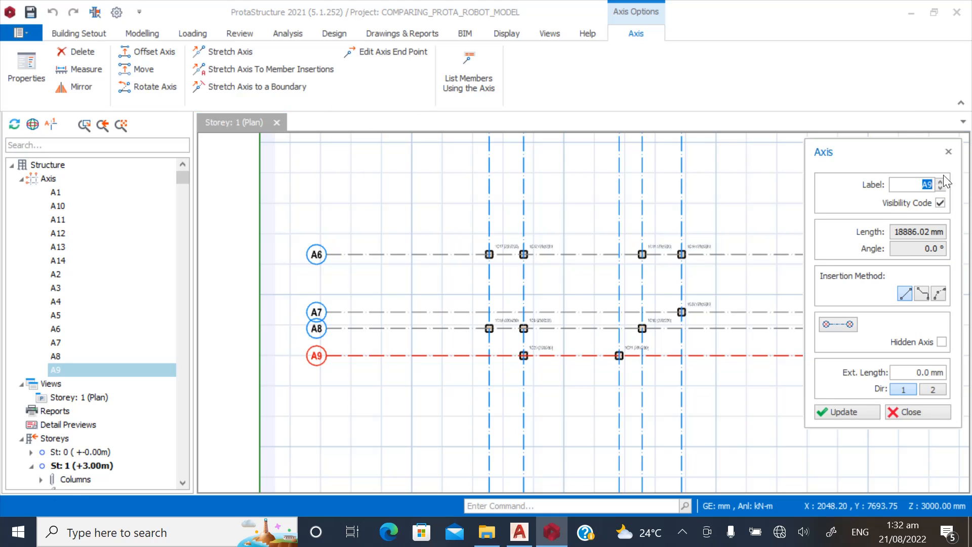
{"action": "type", "text": "1"}
{"action": "left_click", "coordinate": [838, 411]}
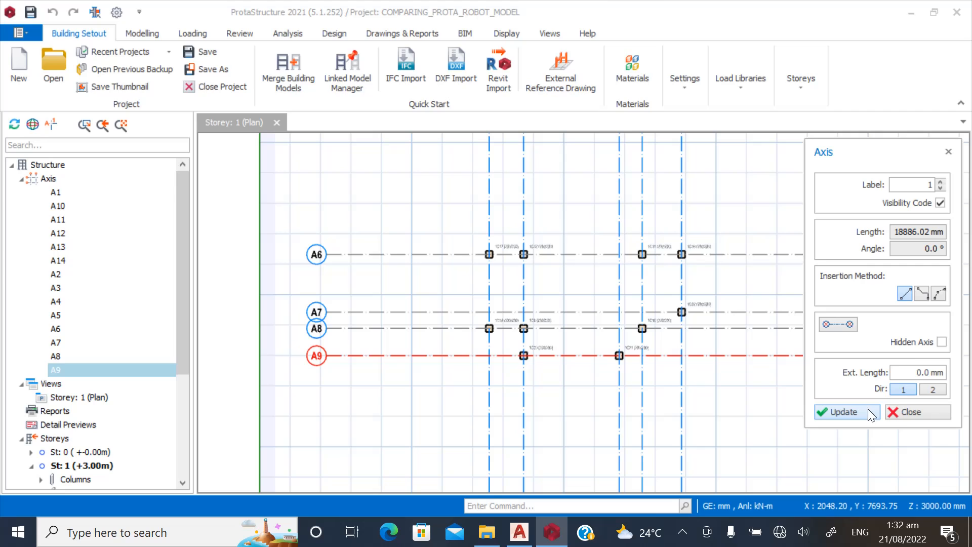
{"action": "left_click", "coordinate": [906, 412]}
{"action": "left_click", "coordinate": [339, 401]}
{"action": "scroll", "coordinate": [415, 442], "scroll_direction": "down", "scroll_amount": 3}
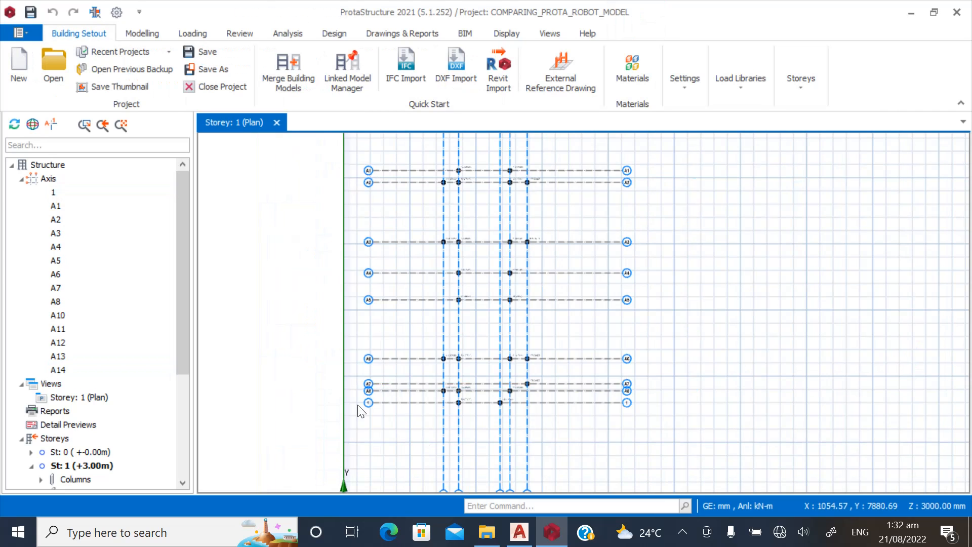
{"action": "scroll", "coordinate": [357, 395], "scroll_direction": "up", "scroll_amount": 3}
{"action": "left_click_drag", "start_coordinate": [411, 413], "coordinate": [368, 178]}
{"action": "right_click", "coordinate": [397, 187]}
{"action": "left_click", "coordinate": [421, 189]}
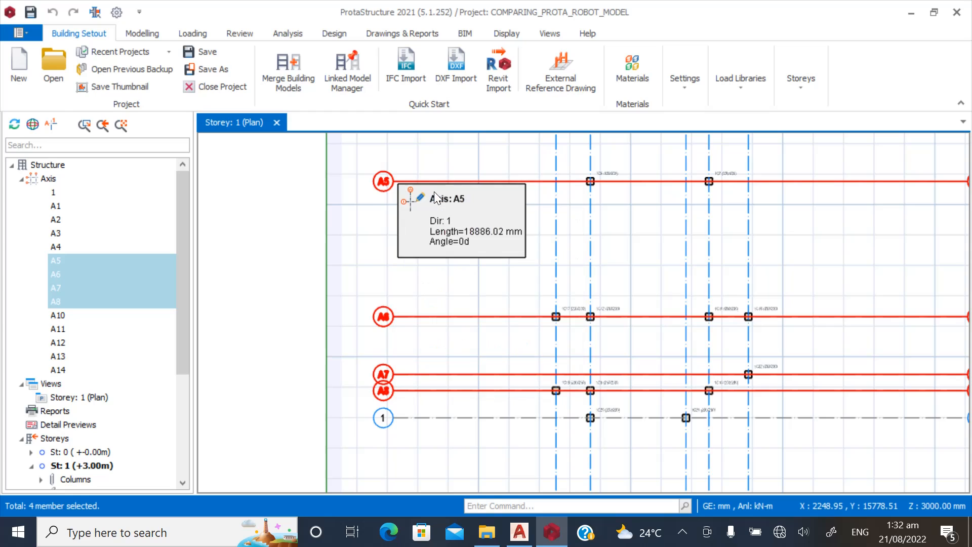
{"action": "left_click_drag", "start_coordinate": [313, 85], "coordinate": [452, 333]}
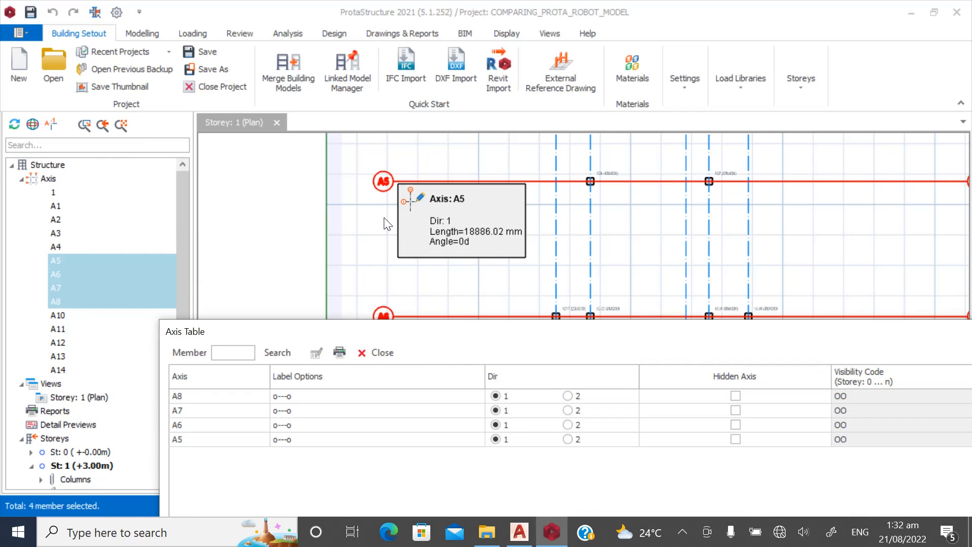
{"action": "left_click", "coordinate": [379, 353]}
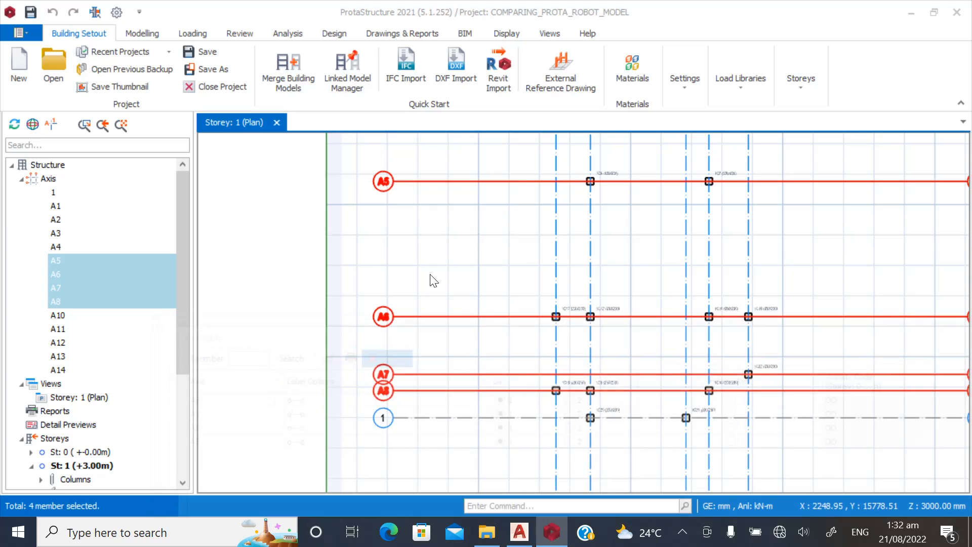
{"action": "scroll", "coordinate": [436, 342], "scroll_direction": "up", "scroll_amount": 5}
{"action": "key", "text": "Escape"}
Relabel horizontal axis A8, the one directly above axis 1, as 2.
{"action": "scroll", "coordinate": [435, 343], "scroll_direction": "up", "scroll_amount": 3}
{"action": "left_click", "coordinate": [391, 290]}
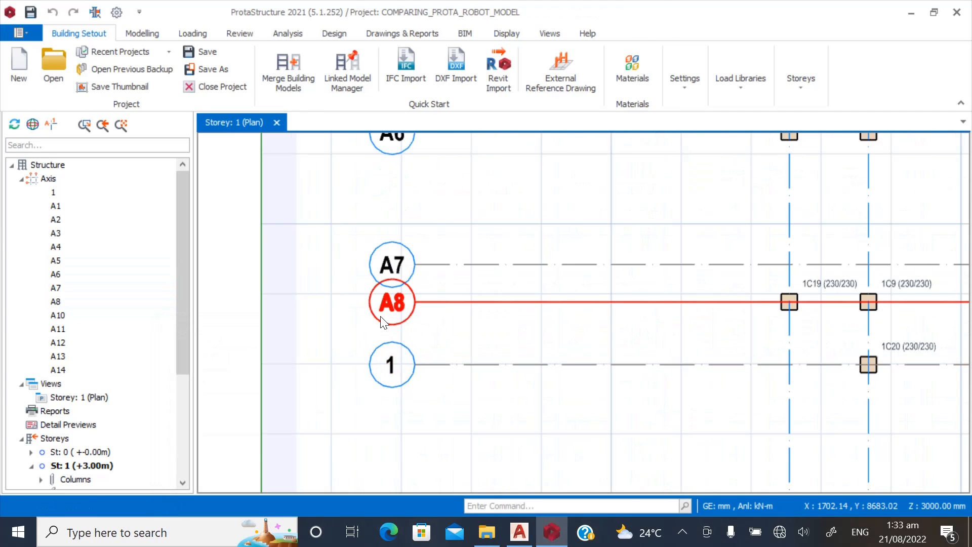
{"action": "right_click", "coordinate": [392, 290]}
{"action": "left_click", "coordinate": [420, 16]}
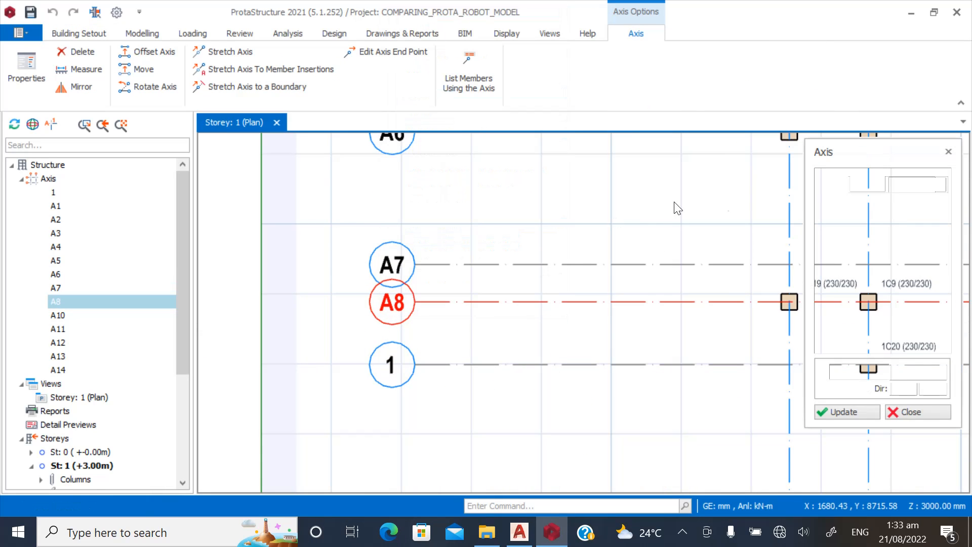
{"action": "left_click_drag", "start_coordinate": [905, 185], "coordinate": [955, 189]}
{"action": "type", "text": "2"}
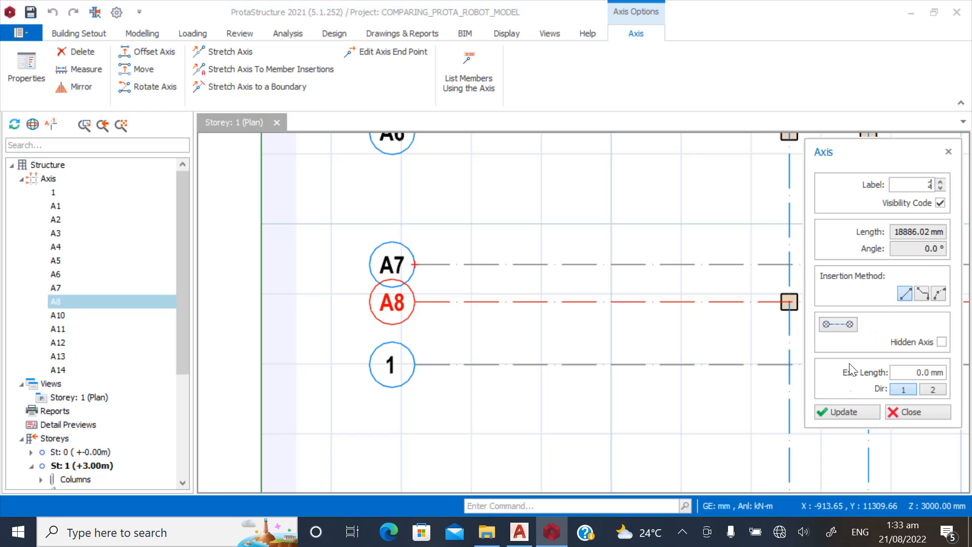
{"action": "left_click", "coordinate": [837, 410]}
{"action": "left_click", "coordinate": [904, 413]}
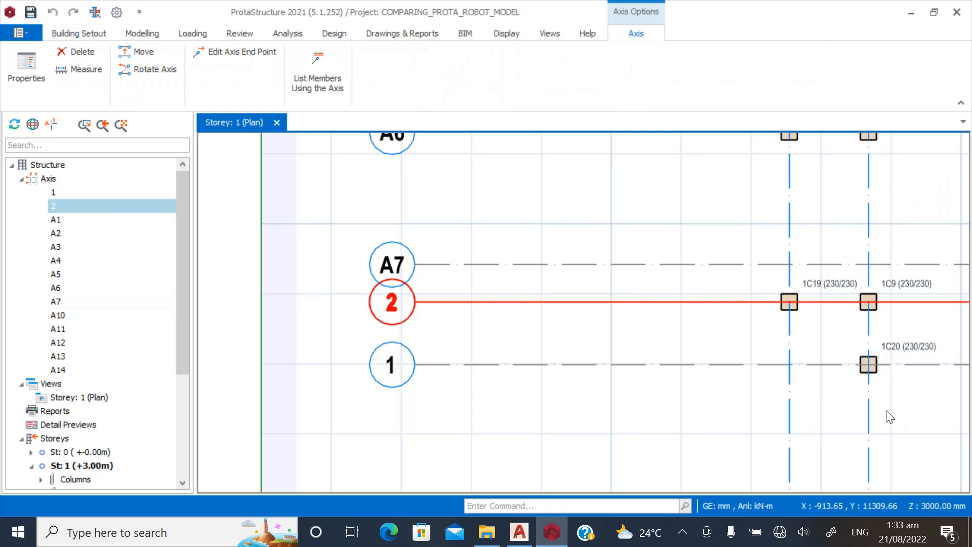
Relabel horizontal axis A7, just above axis 2, as 3.
{"action": "left_click", "coordinate": [406, 247]}
{"action": "right_click", "coordinate": [404, 247]}
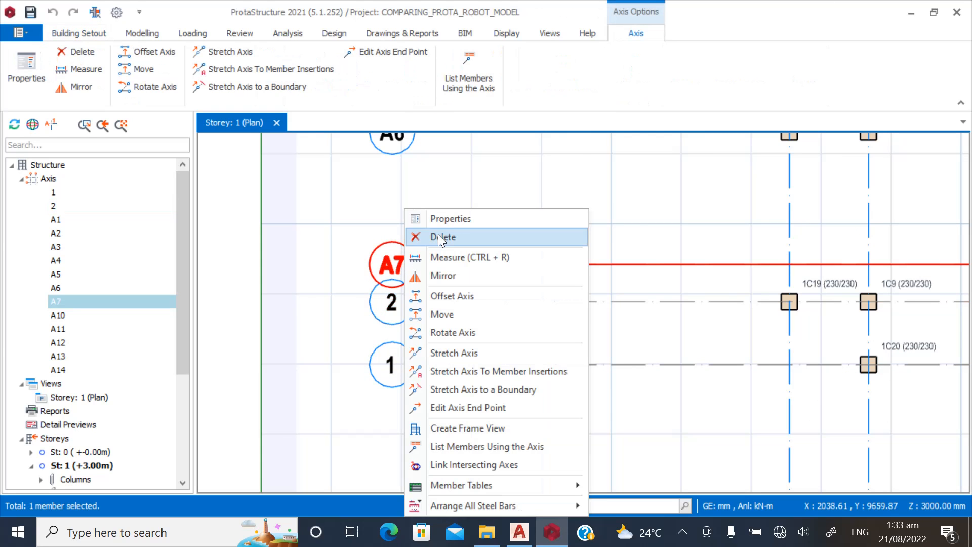
{"action": "left_click", "coordinate": [449, 219]}
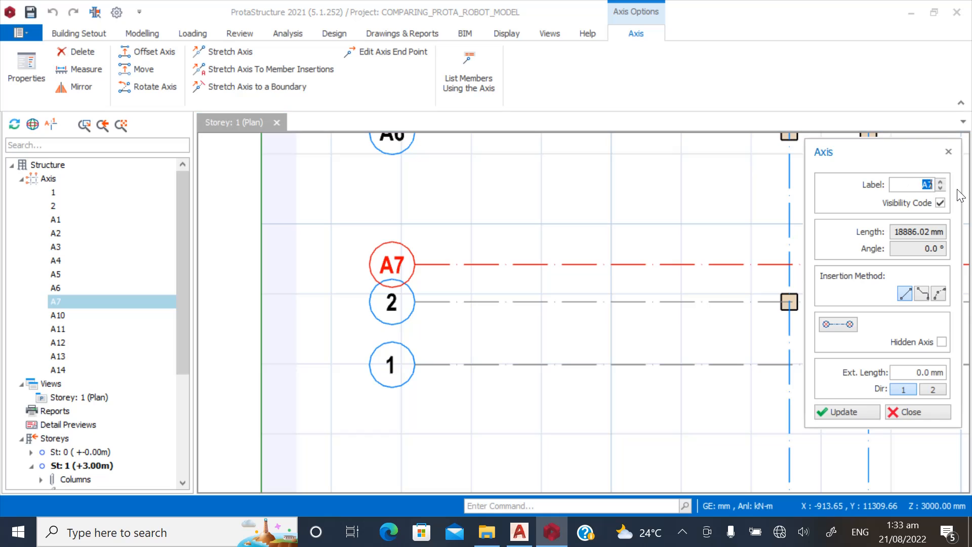
{"action": "left_click", "coordinate": [831, 411]}
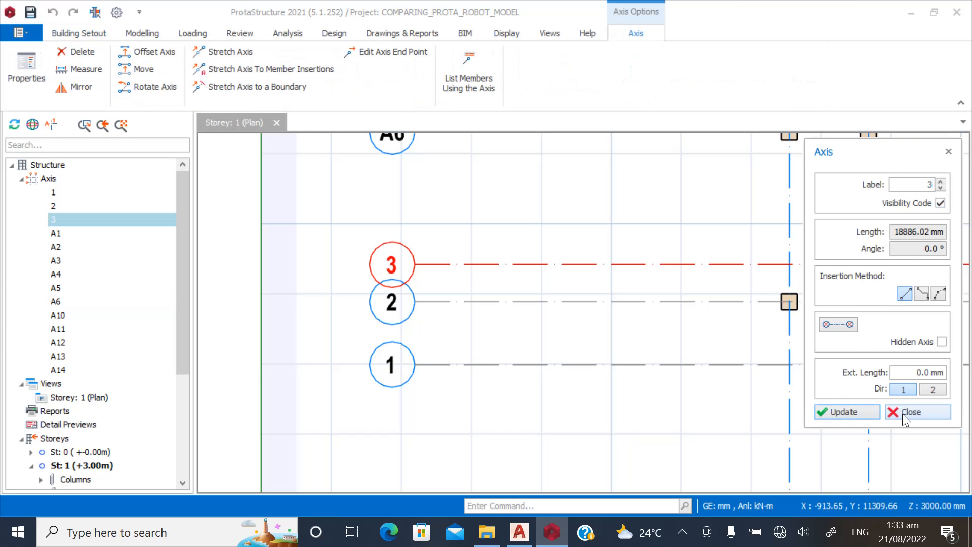
{"action": "left_click", "coordinate": [904, 413]}
Relabel horizontal axis A6, the next one above axis 3, as 4.
{"action": "scroll", "coordinate": [415, 372], "scroll_direction": "down", "scroll_amount": 3}
{"action": "scroll", "coordinate": [428, 283], "scroll_direction": "up", "scroll_amount": 2}
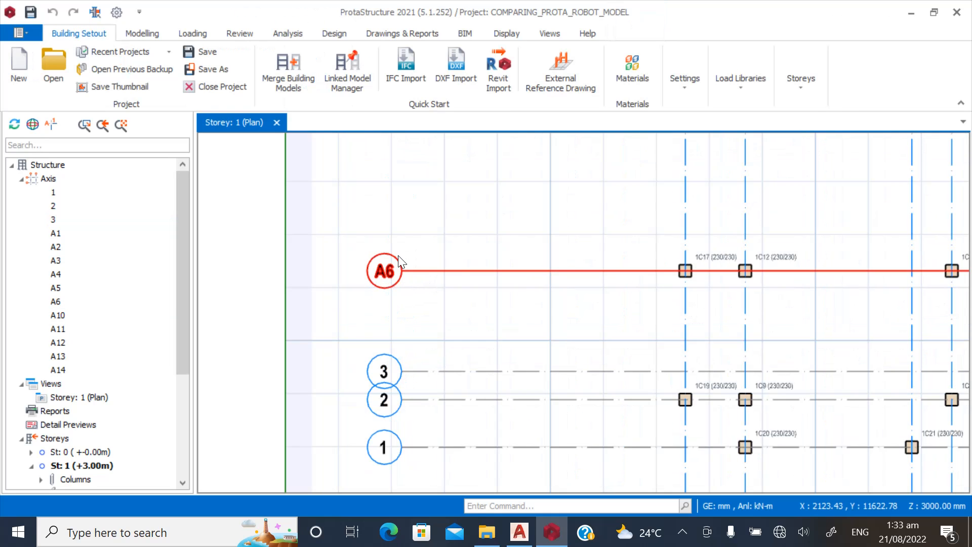
{"action": "left_click", "coordinate": [398, 256]}
{"action": "right_click", "coordinate": [399, 257]}
{"action": "left_click", "coordinate": [440, 218]}
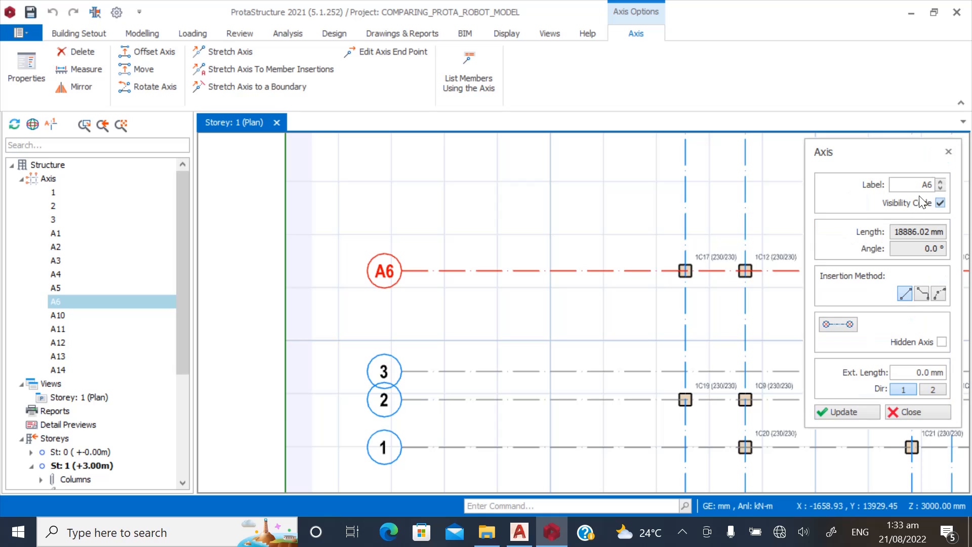
{"action": "left_click", "coordinate": [835, 409]}
{"action": "left_click", "coordinate": [904, 411]}
Relabel horizontal axis A5, the next one above axis 4, as 5.
{"action": "scroll", "coordinate": [430, 279], "scroll_direction": "down", "scroll_amount": 5}
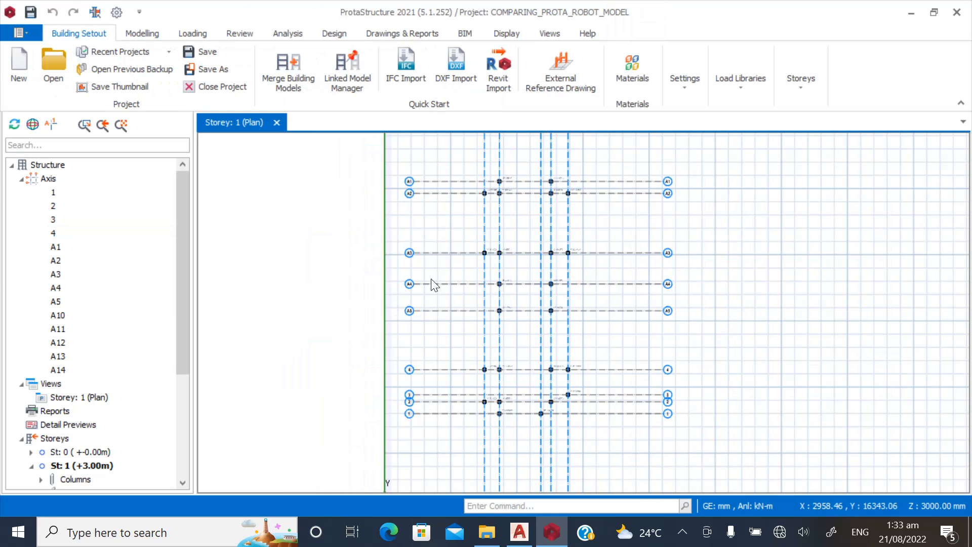
{"action": "scroll", "coordinate": [433, 285], "scroll_direction": "up", "scroll_amount": 4}
{"action": "scroll", "coordinate": [424, 271], "scroll_direction": "down", "scroll_amount": 1}
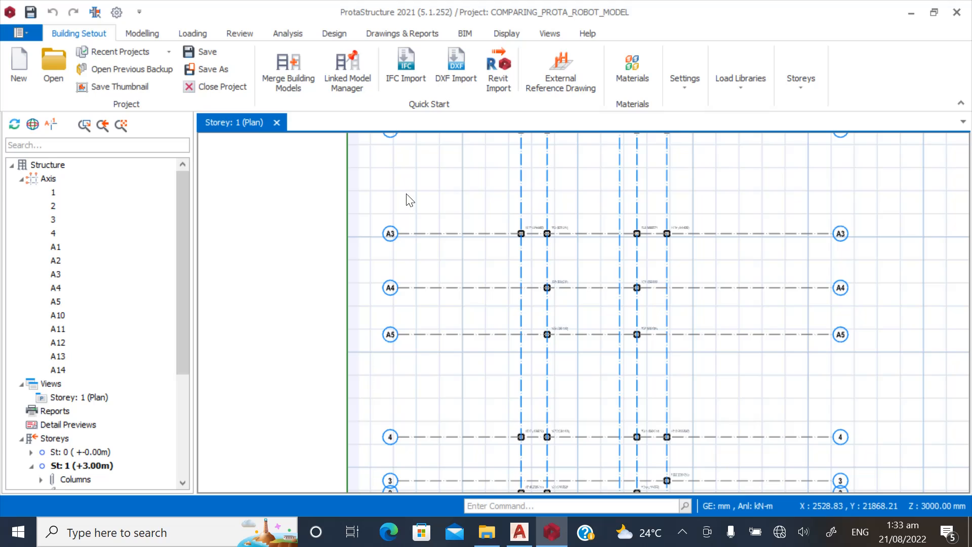
{"action": "right_click", "coordinate": [425, 340]}
{"action": "left_click", "coordinate": [482, 33]}
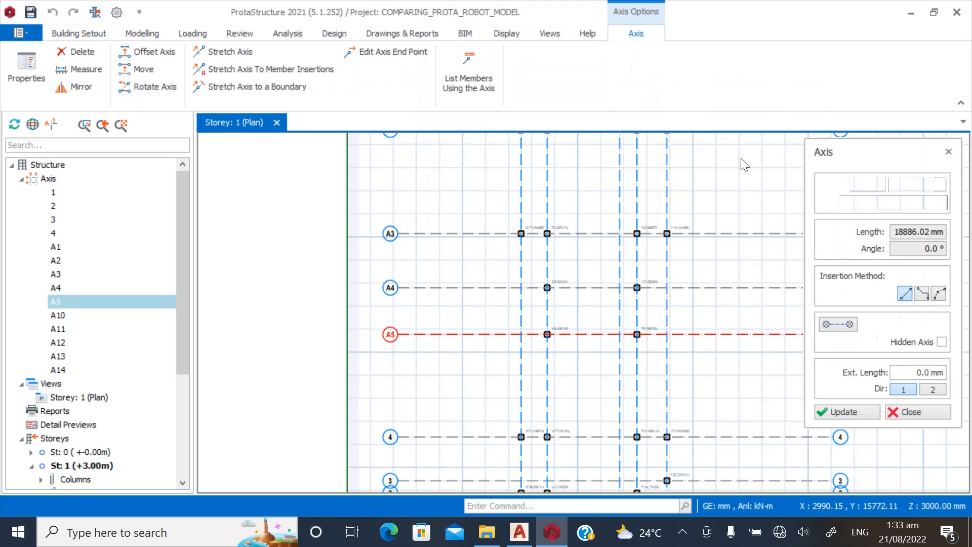
{"action": "left_click", "coordinate": [911, 187]}
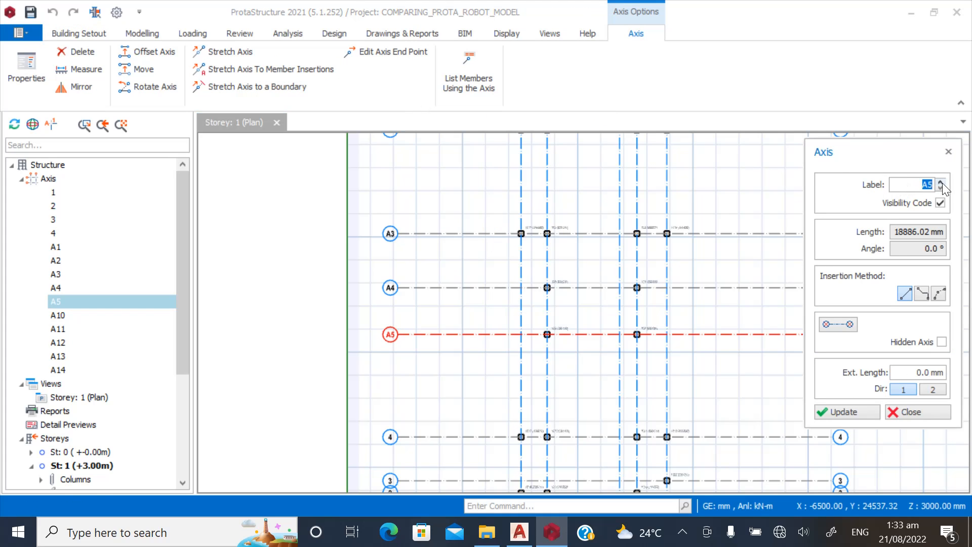
{"action": "type", "text": "5"}
{"action": "left_click", "coordinate": [851, 412]}
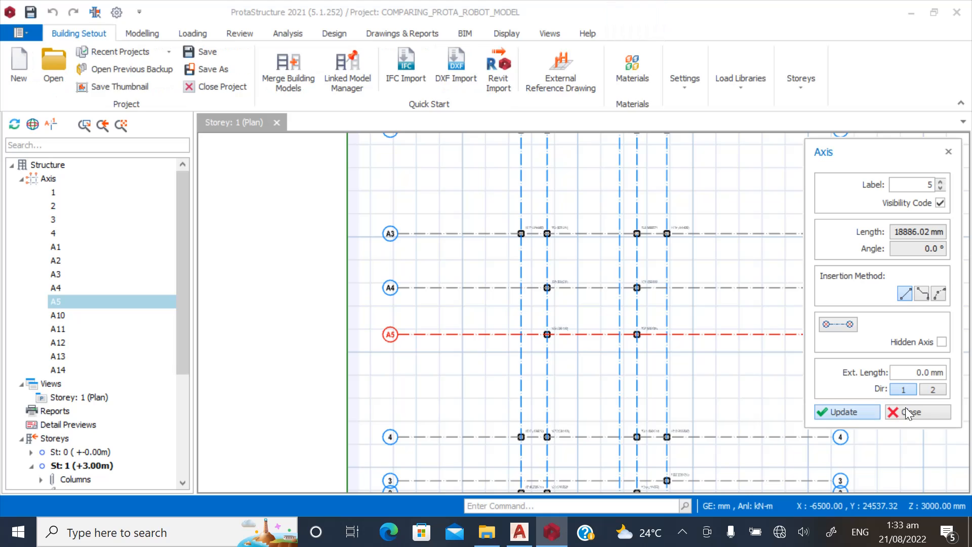
{"action": "left_click", "coordinate": [910, 412]}
Relabel horizontal axis A4, the next one above axis 5, as 6.
{"action": "scroll", "coordinate": [391, 301], "scroll_direction": "up", "scroll_amount": 3}
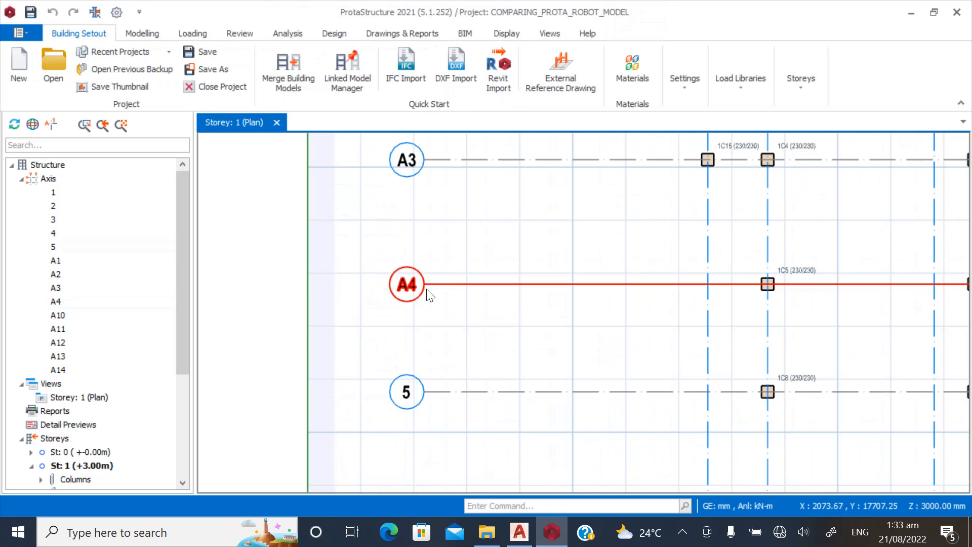
{"action": "right_click", "coordinate": [435, 291]}
{"action": "left_click", "coordinate": [468, 10]}
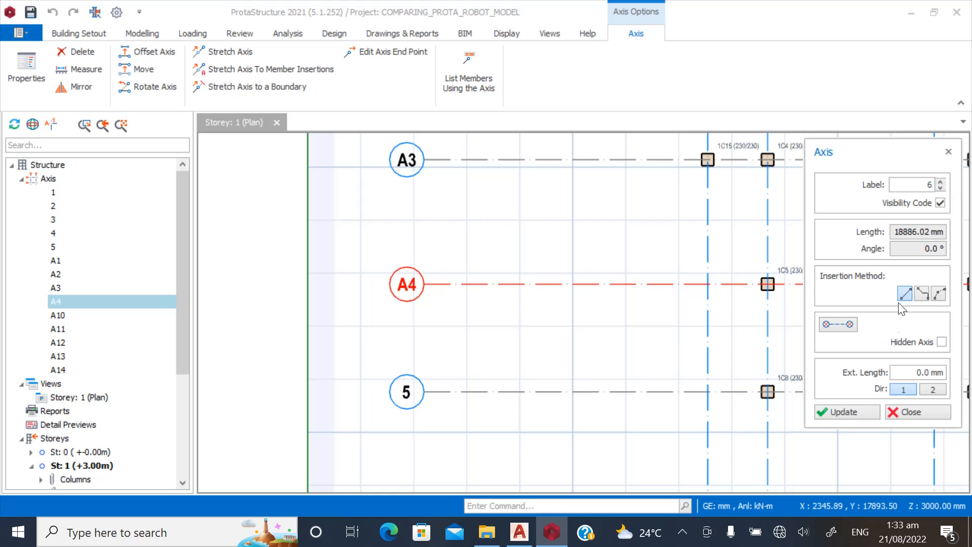
{"action": "left_click", "coordinate": [850, 411]}
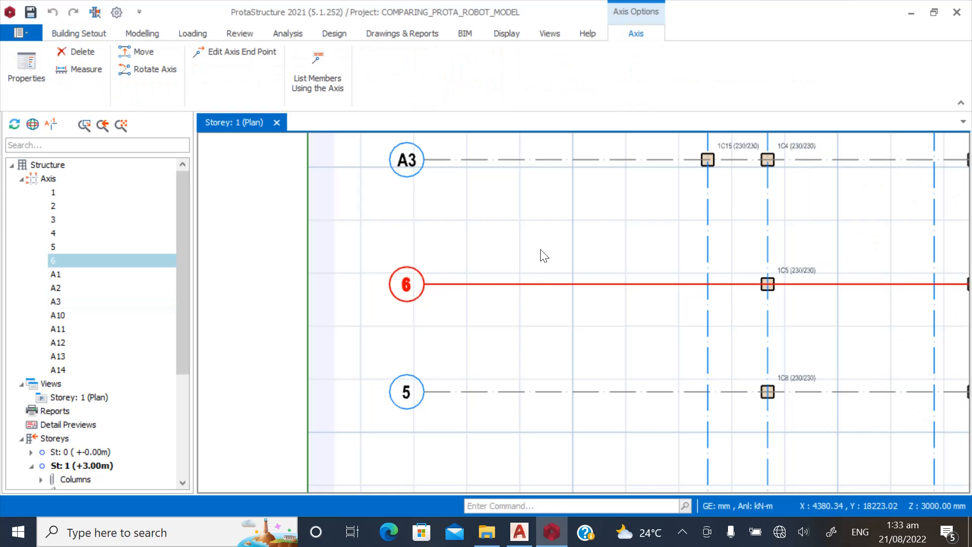
Relabel horizontal axis A3, the next one above axis 6, as 7.
{"action": "scroll", "coordinate": [503, 434], "scroll_direction": "down", "scroll_amount": 3}
{"action": "scroll", "coordinate": [475, 306], "scroll_direction": "up", "scroll_amount": 3}
{"action": "right_click", "coordinate": [475, 310]}
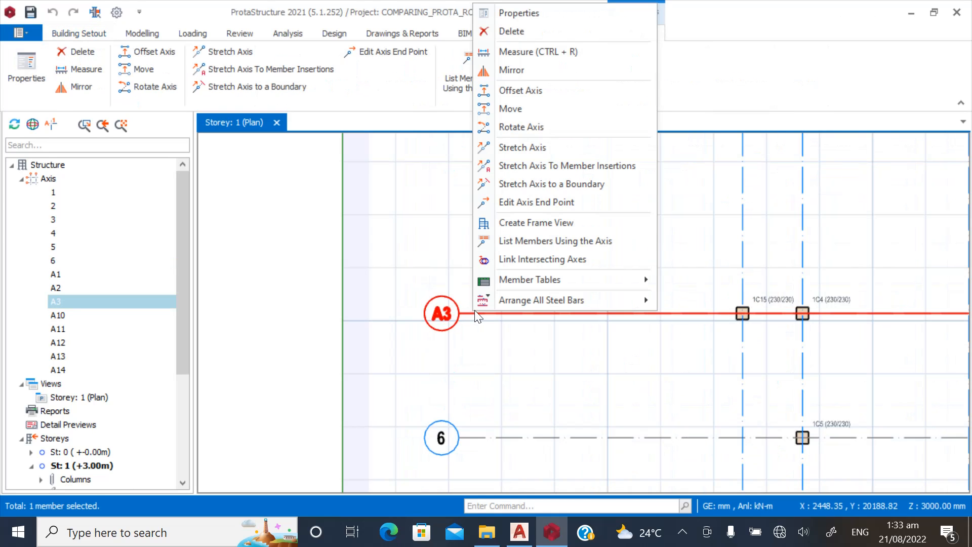
{"action": "left_click", "coordinate": [512, 13]}
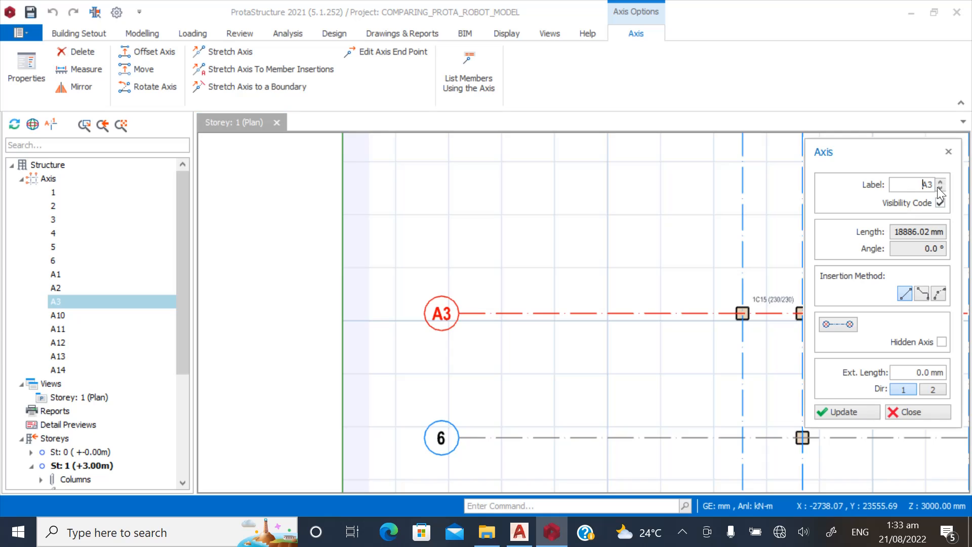
{"action": "type", "text": "7"}
{"action": "left_click", "coordinate": [854, 412]}
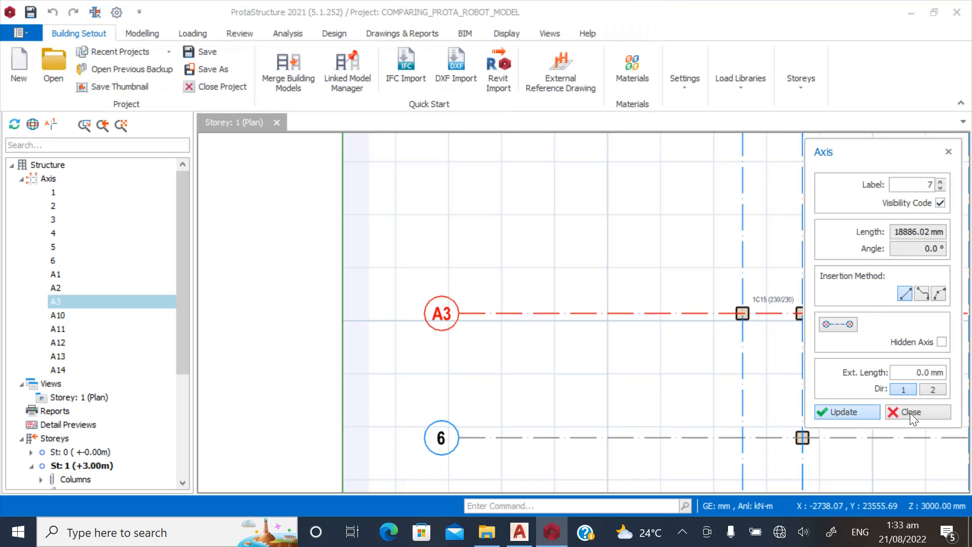
Relabel horizontal axis A2, the next one above axis 7, as 8.
{"action": "scroll", "coordinate": [572, 329], "scroll_direction": "down", "scroll_amount": 3}
{"action": "scroll", "coordinate": [497, 413], "scroll_direction": "up", "scroll_amount": 3}
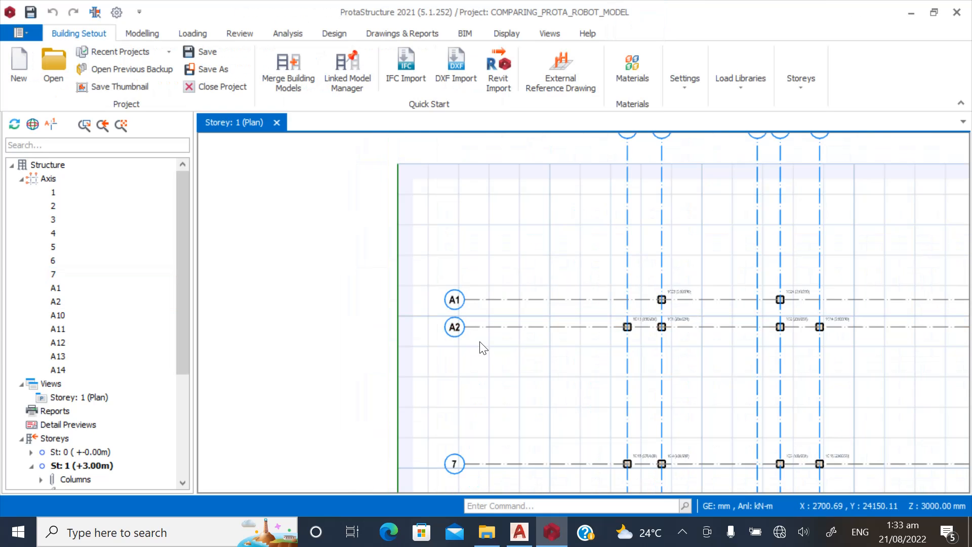
{"action": "right_click", "coordinate": [491, 334]}
{"action": "left_click", "coordinate": [542, 27]}
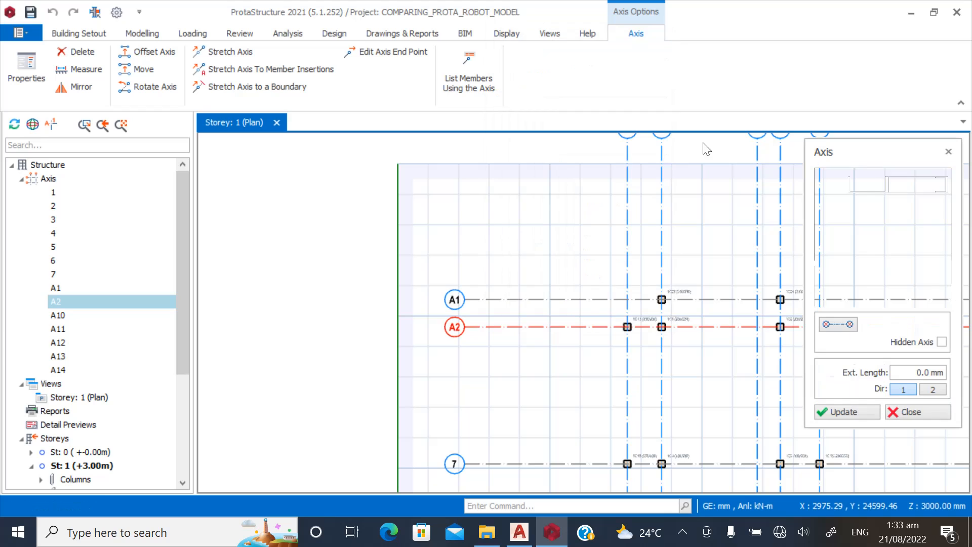
{"action": "double_click", "coordinate": [915, 186]}
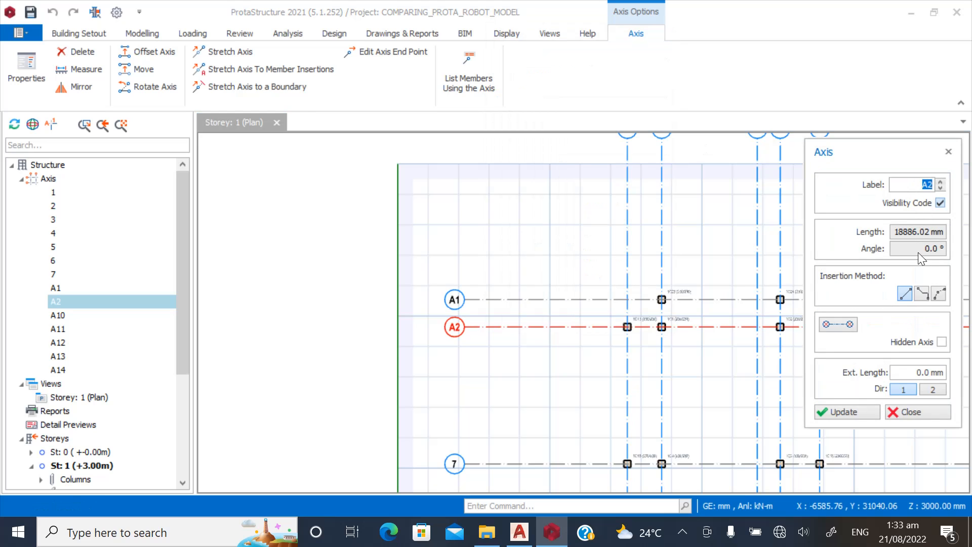
{"action": "left_click", "coordinate": [838, 410]}
{"action": "left_click", "coordinate": [909, 411]}
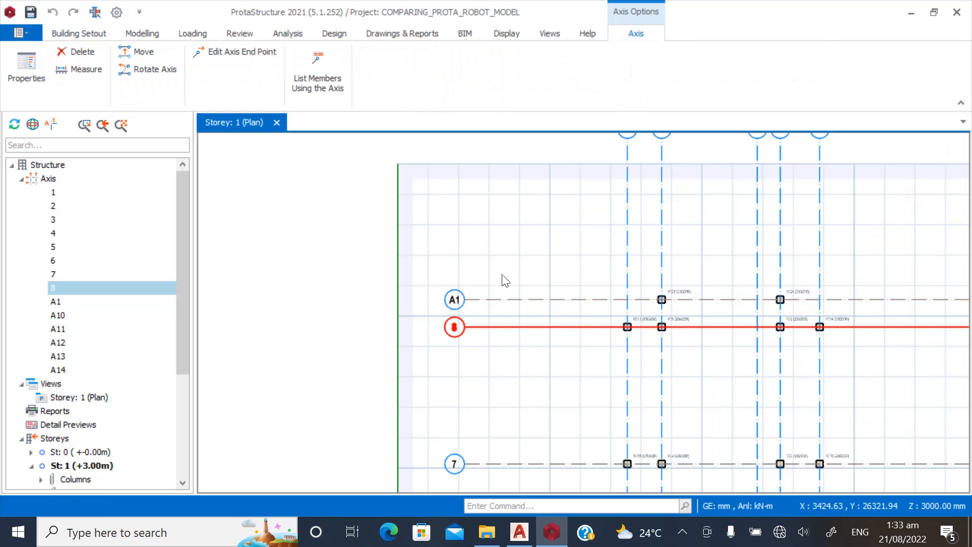
{"action": "left_click", "coordinate": [487, 310]}
{"action": "scroll", "coordinate": [486, 310], "scroll_direction": "up", "scroll_amount": 2}
{"action": "right_click", "coordinate": [486, 303]}
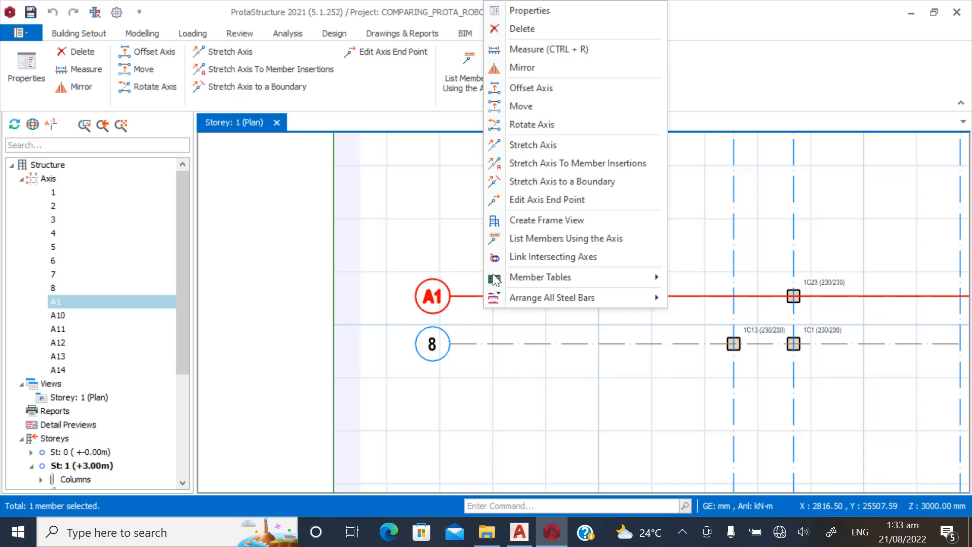
{"action": "left_click", "coordinate": [516, 25]}
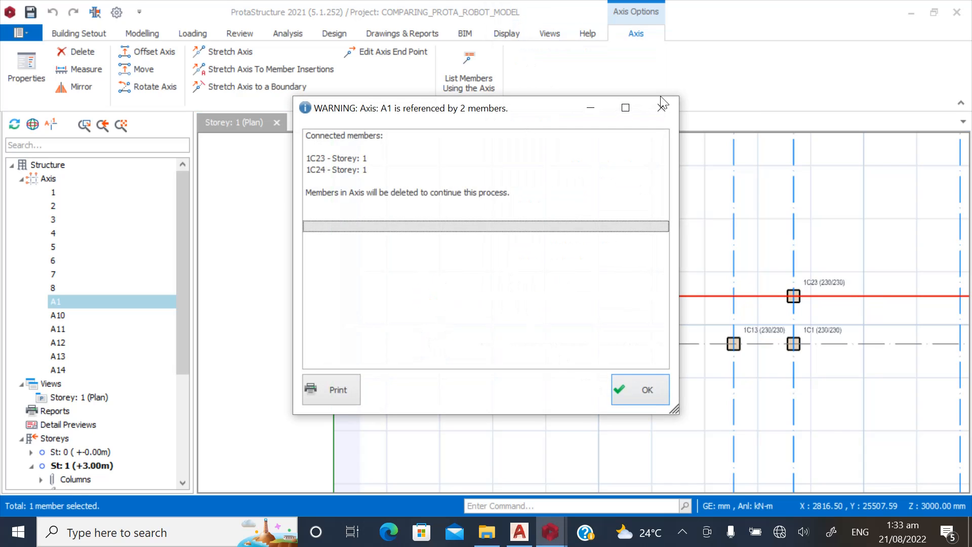
{"action": "left_click", "coordinate": [662, 108]}
Relabel horizontal axis A1, the uppermost one above axis 8, as 9.
{"action": "right_click", "coordinate": [445, 296]}
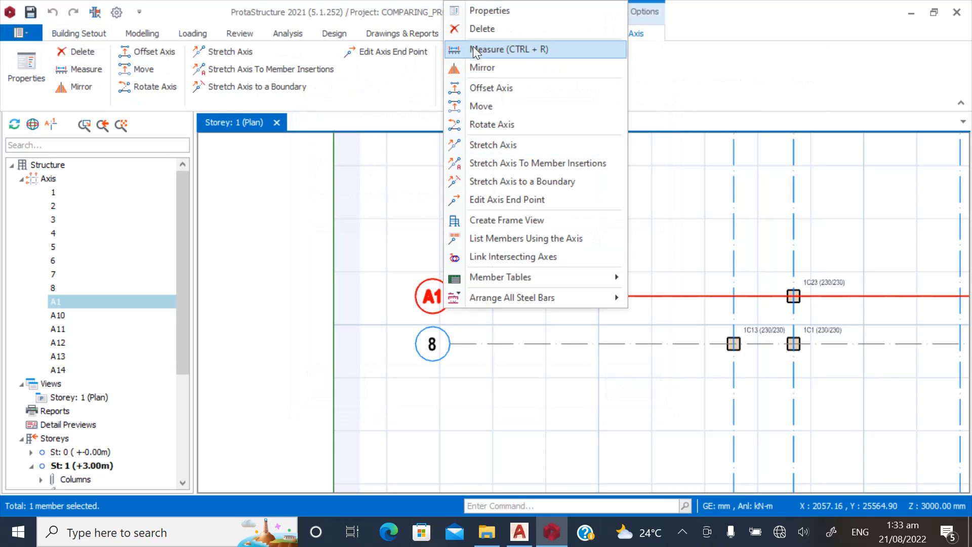
{"action": "left_click", "coordinate": [473, 11]}
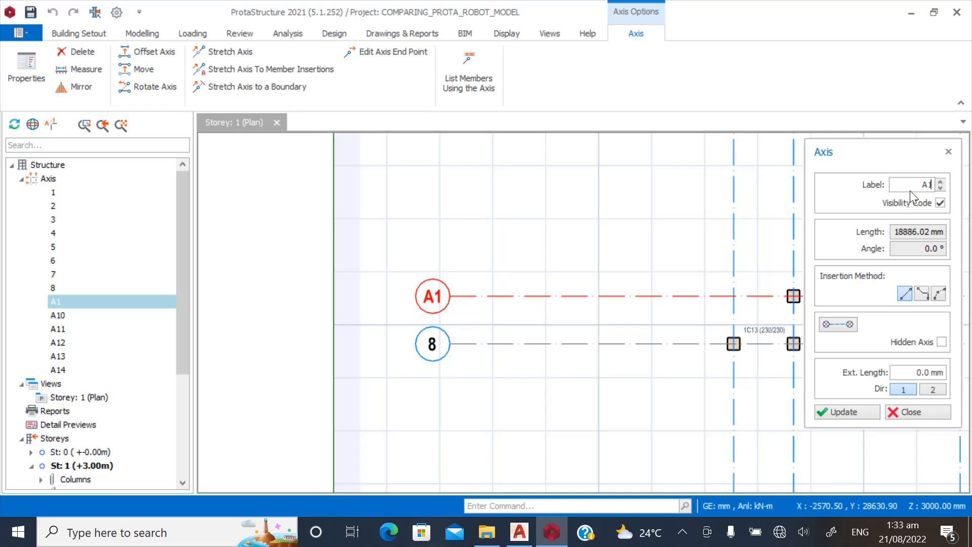
{"action": "type", "text": "9"}
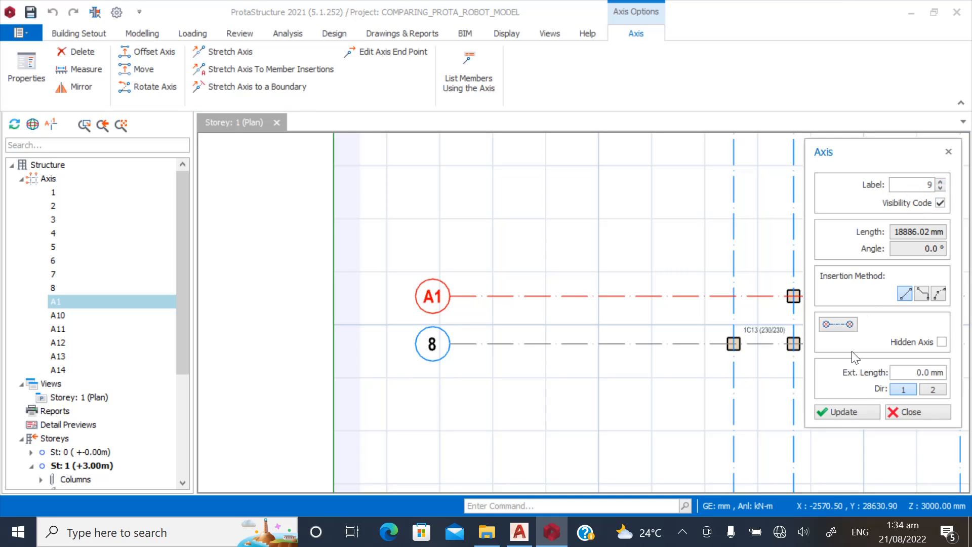
{"action": "left_click", "coordinate": [843, 414]}
{"action": "left_click", "coordinate": [899, 412]}
List the five vertical axes in the Axis Table and relabel A10 as A and A11 as B.
{"action": "scroll", "coordinate": [390, 319], "scroll_direction": "down", "scroll_amount": 3}
{"action": "scroll", "coordinate": [486, 222], "scroll_direction": "up", "scroll_amount": 5}
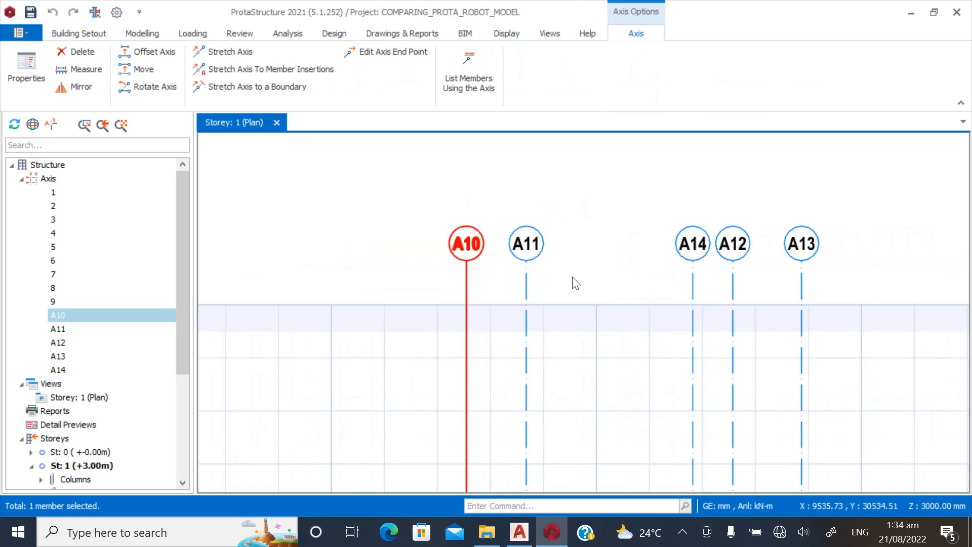
{"action": "scroll", "coordinate": [704, 238], "scroll_direction": "down", "scroll_amount": 1}
{"action": "scroll", "coordinate": [811, 226], "scroll_direction": "up", "scroll_amount": 2}
{"action": "left_click_drag", "start_coordinate": [812, 295], "coordinate": [313, 205]}
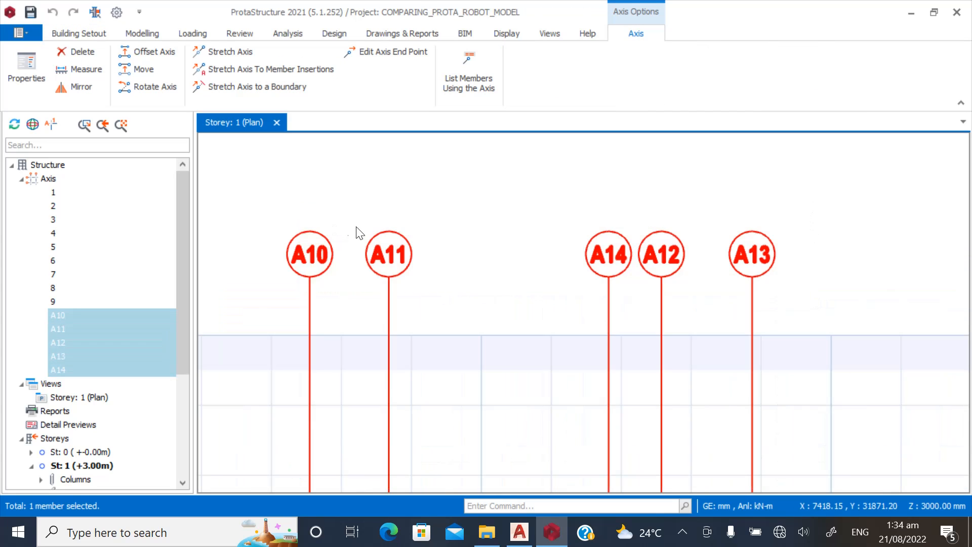
{"action": "right_click", "coordinate": [369, 226]}
{"action": "left_click", "coordinate": [406, 236]}
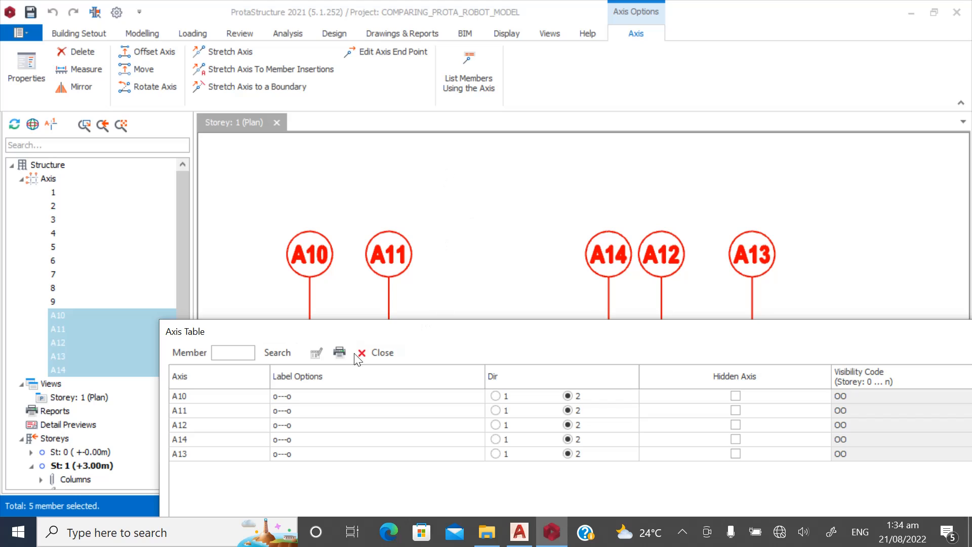
{"action": "left_click", "coordinate": [201, 402]}
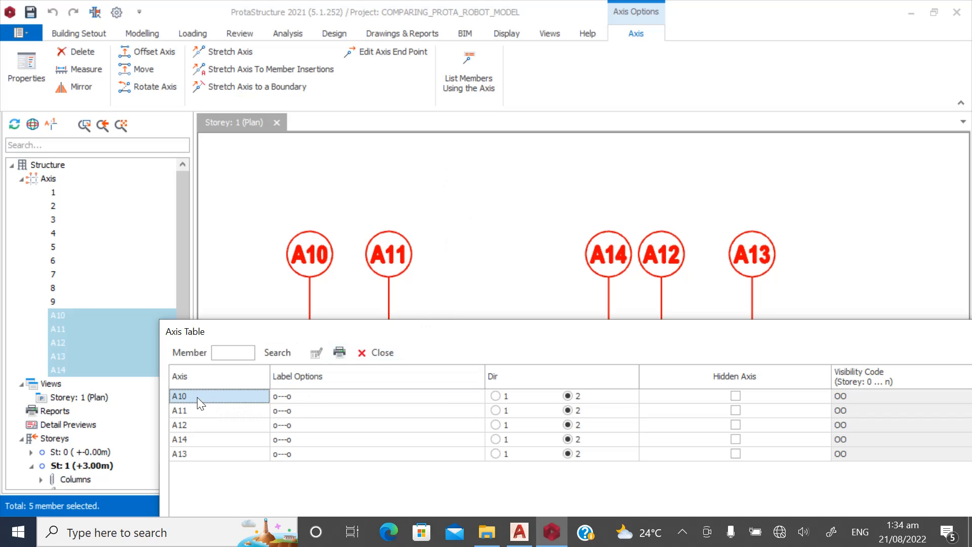
{"action": "type", "text": "A"}
{"action": "left_click", "coordinate": [193, 408]}
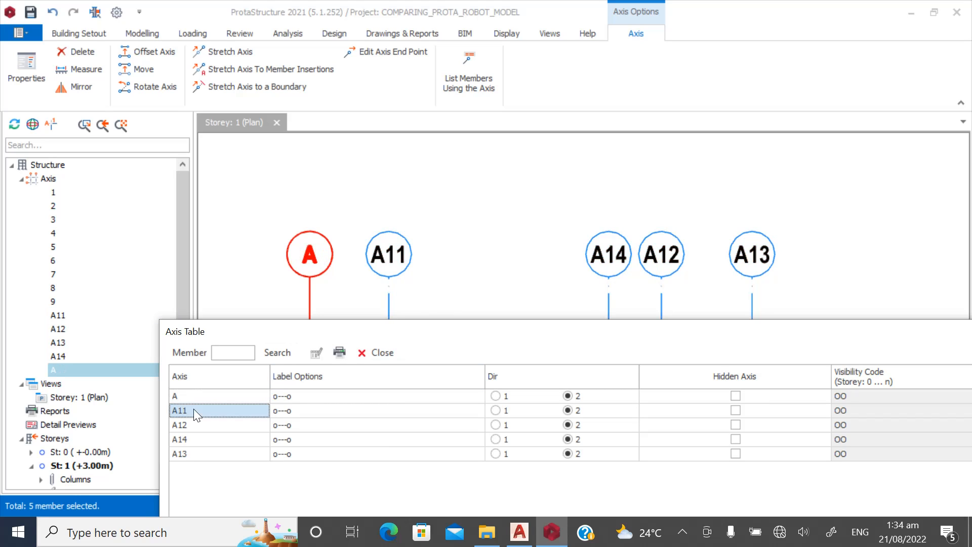
{"action": "type", "text": "B"}
Relabel the remaining vertical axes A14 as C, A12 as D and A13 as E, and close the Axis Table.
{"action": "left_click", "coordinate": [195, 425]}
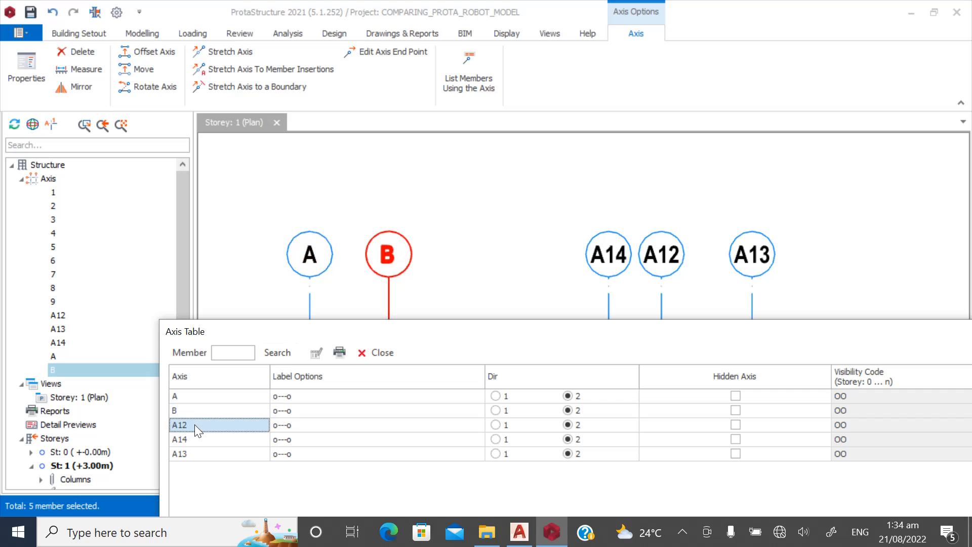
{"action": "left_click", "coordinate": [192, 439]}
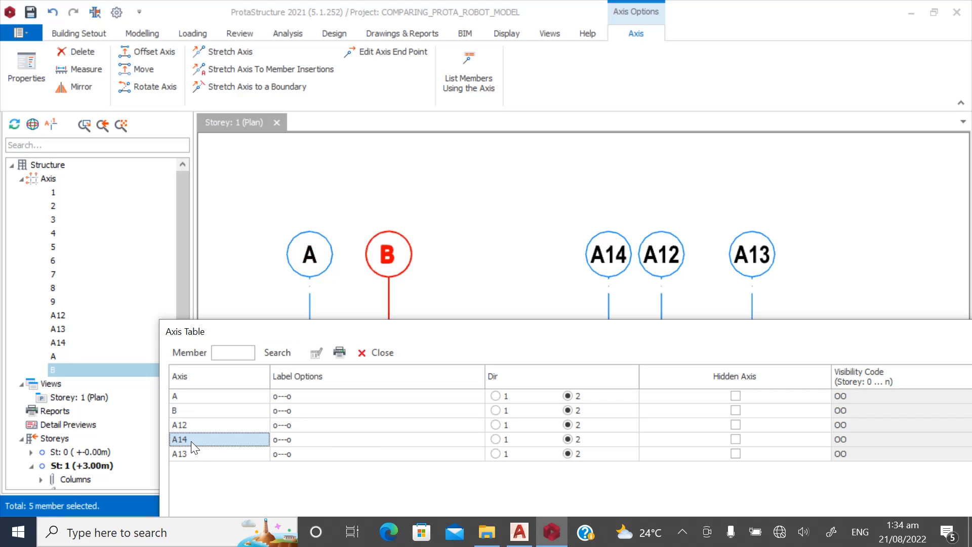
{"action": "type", "text": "C"}
{"action": "left_click", "coordinate": [194, 424]}
{"action": "type", "text": "D"}
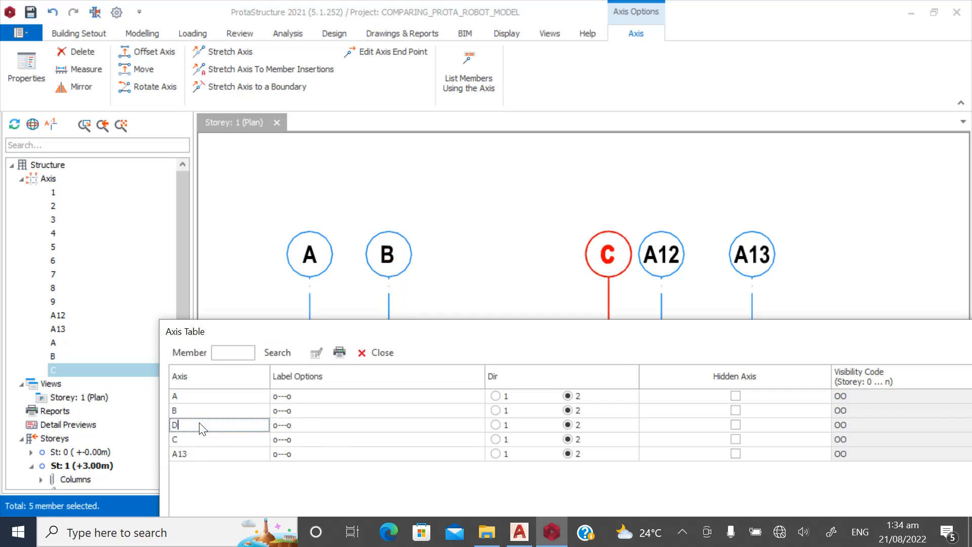
{"action": "left_click", "coordinate": [195, 452]}
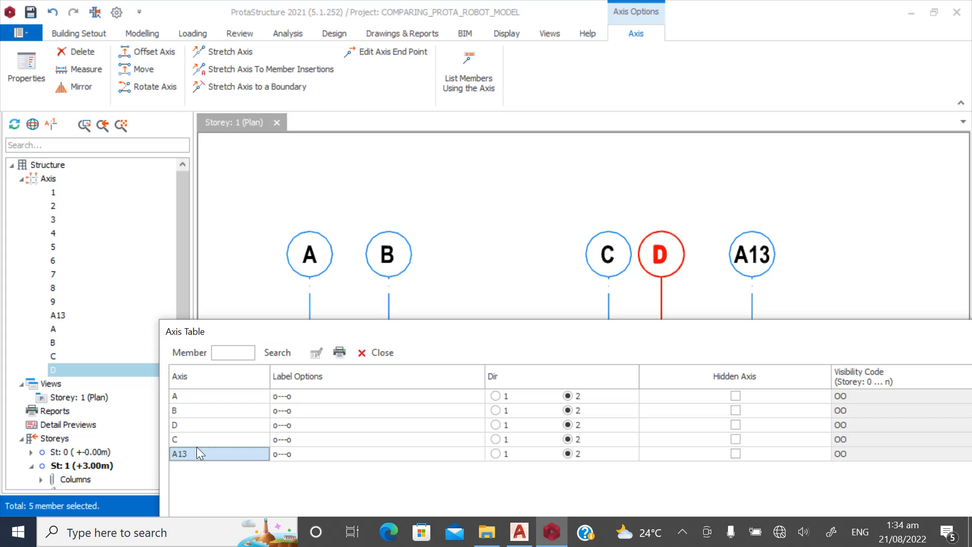
{"action": "type", "text": "E"}
{"action": "left_click", "coordinate": [225, 423]}
{"action": "left_click", "coordinate": [377, 352]}
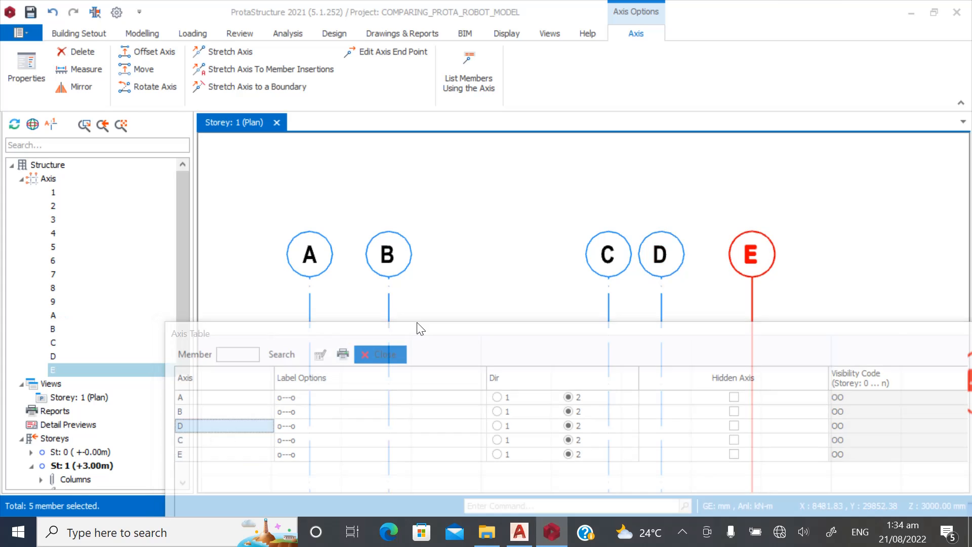
Check the sizes, eccentricities and axis references of all Storey 1 columns in the Column Table.
{"action": "scroll", "coordinate": [524, 221], "scroll_direction": "down", "scroll_amount": 6}
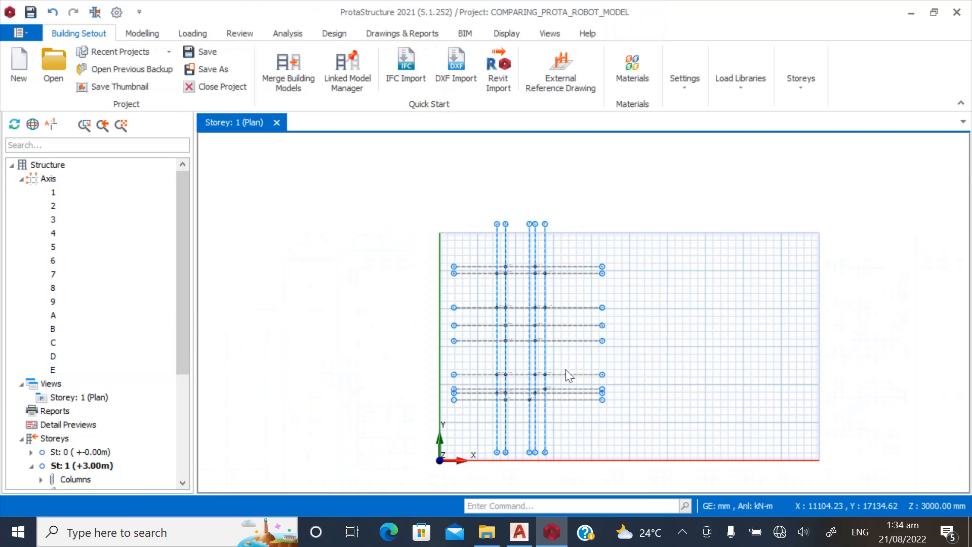
{"action": "scroll", "coordinate": [568, 375], "scroll_direction": "up", "scroll_amount": 8}
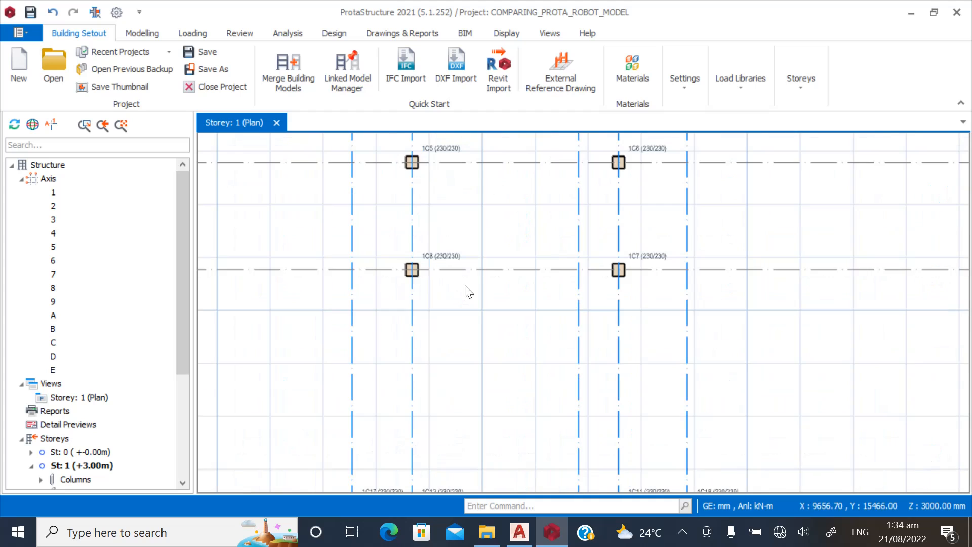
{"action": "scroll", "coordinate": [466, 278], "scroll_direction": "down", "scroll_amount": 3}
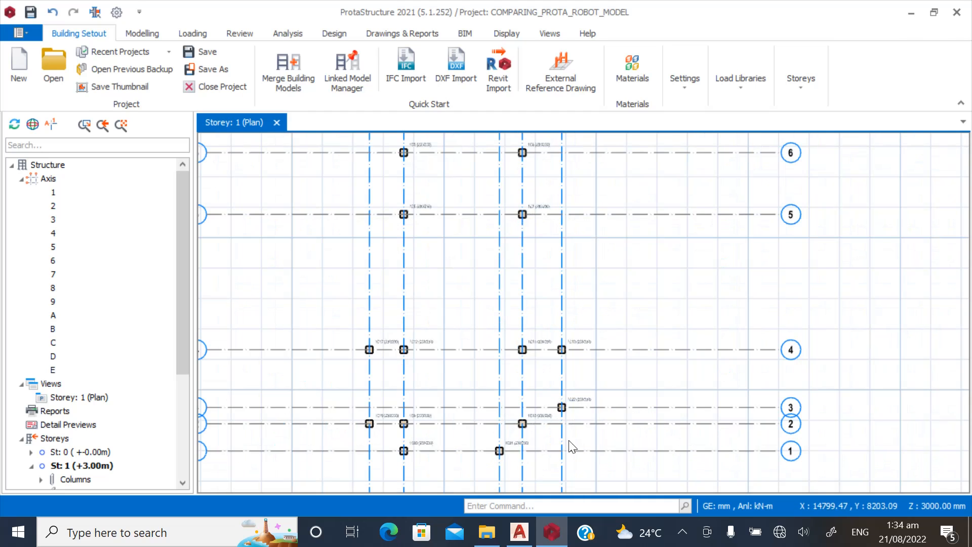
{"action": "scroll", "coordinate": [557, 430], "scroll_direction": "down", "scroll_amount": 5}
{"action": "right_click", "coordinate": [572, 246]}
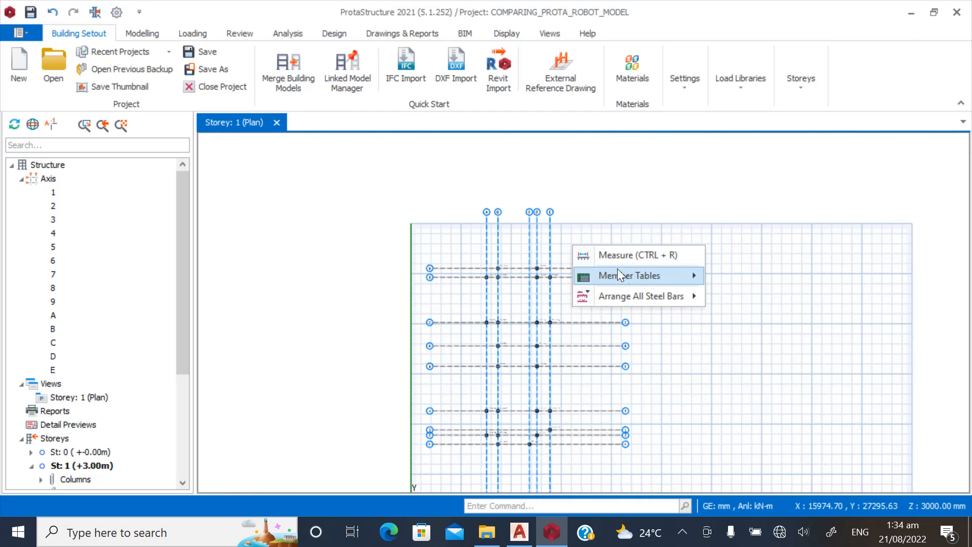
{"action": "mouse_move", "coordinate": [642, 275]}
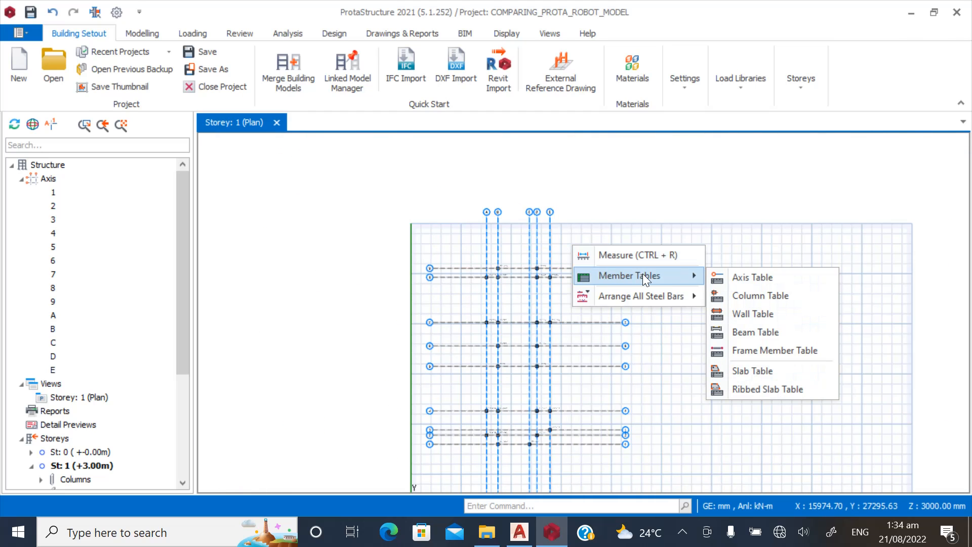
{"action": "left_click", "coordinate": [765, 295]}
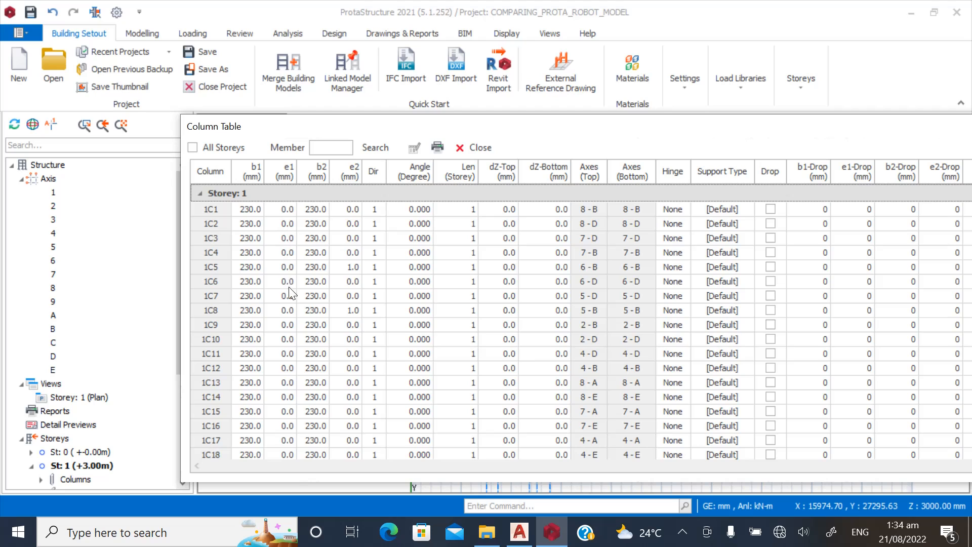
{"action": "scroll", "coordinate": [291, 294], "scroll_direction": "down", "scroll_amount": 2}
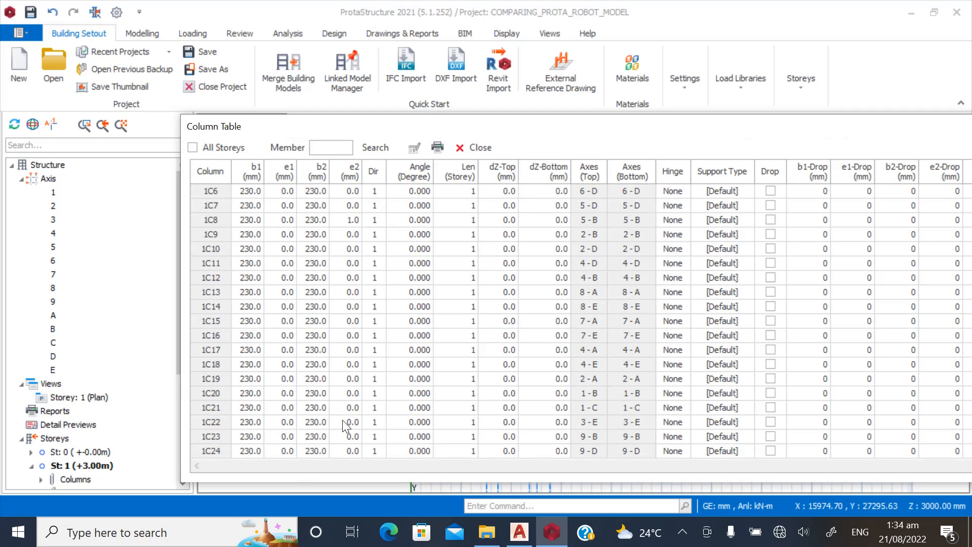
{"action": "scroll", "coordinate": [304, 420], "scroll_direction": "up", "scroll_amount": 2}
{"action": "scroll", "coordinate": [262, 314], "scroll_direction": "down", "scroll_amount": 2}
{"action": "scroll", "coordinate": [258, 384], "scroll_direction": "up", "scroll_amount": 2}
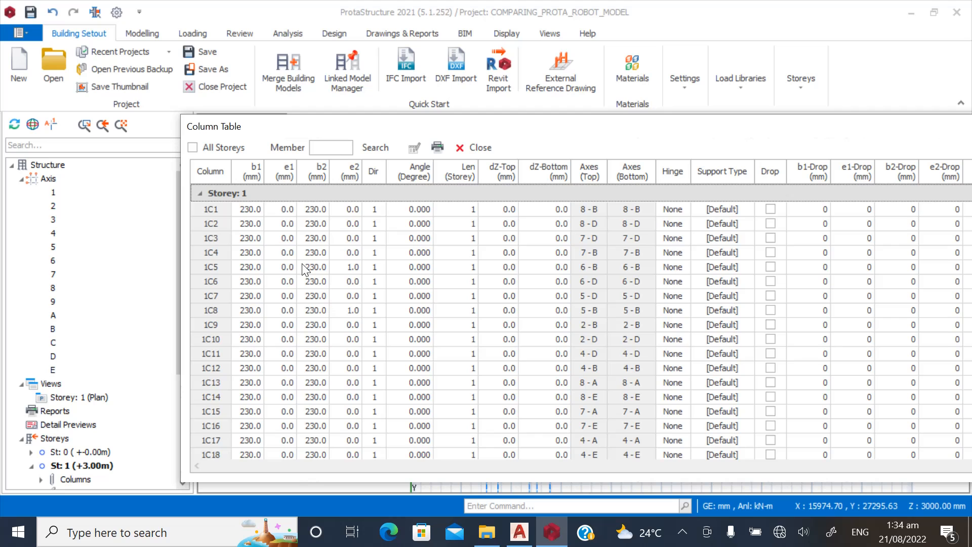
{"action": "left_click", "coordinate": [476, 147]}
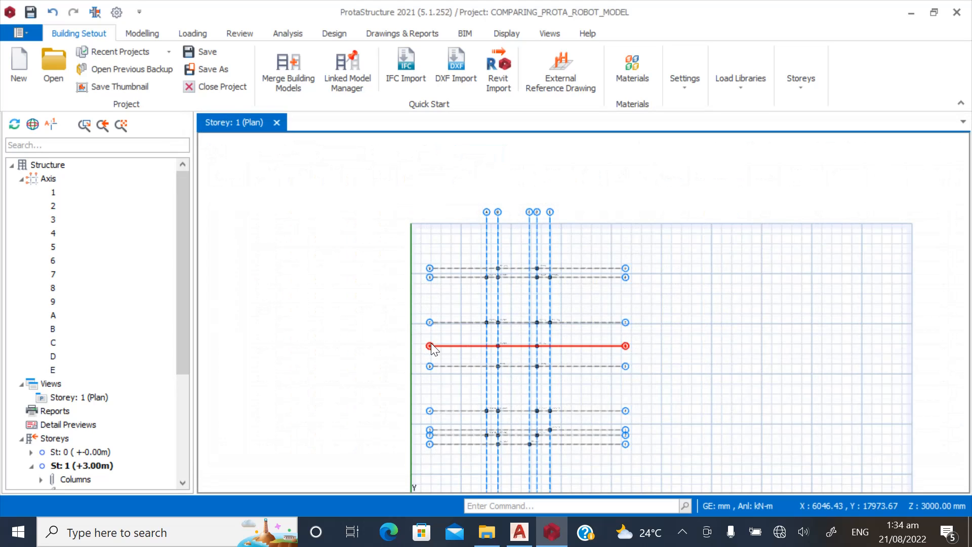
{"action": "scroll", "coordinate": [514, 298], "scroll_direction": "up", "scroll_amount": 3}
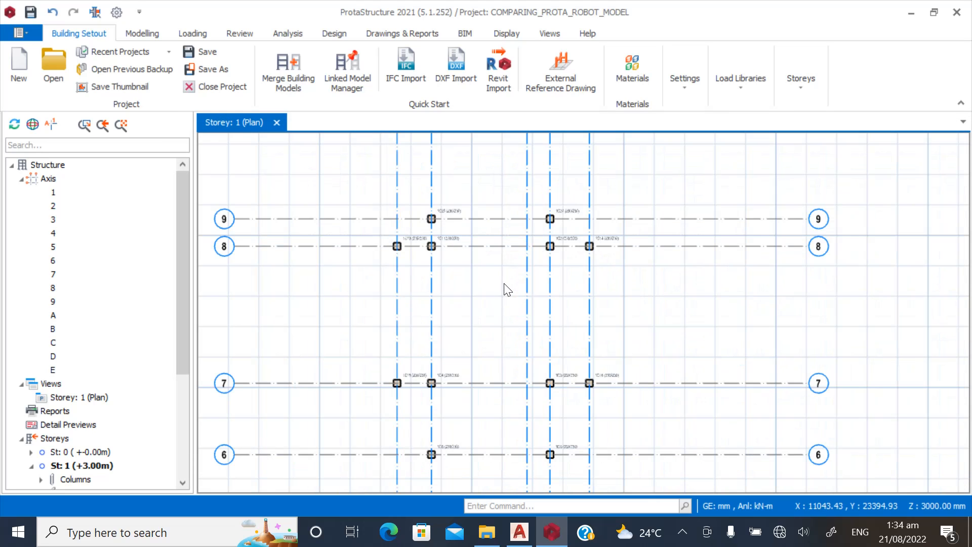
{"action": "scroll", "coordinate": [464, 172], "scroll_direction": "down", "scroll_amount": 2}
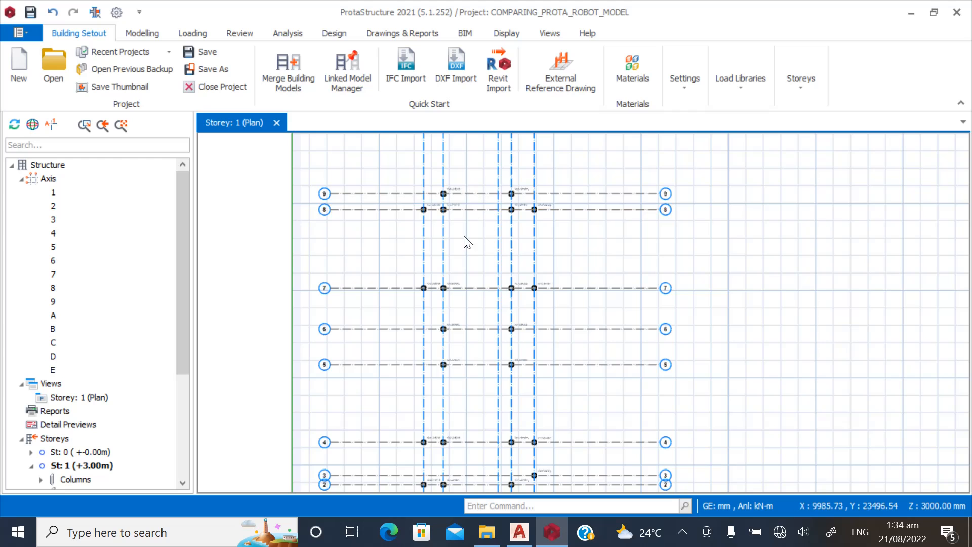
{"action": "scroll", "coordinate": [442, 267], "scroll_direction": "down", "scroll_amount": 1}
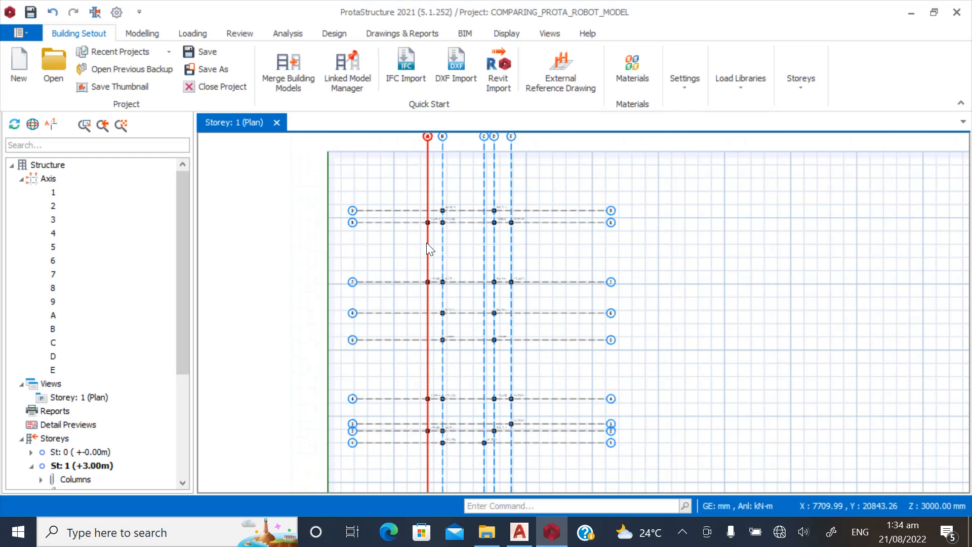
{"action": "scroll", "coordinate": [426, 242], "scroll_direction": "up", "scroll_amount": 1}
{"action": "scroll", "coordinate": [534, 335], "scroll_direction": "down", "scroll_amount": 2}
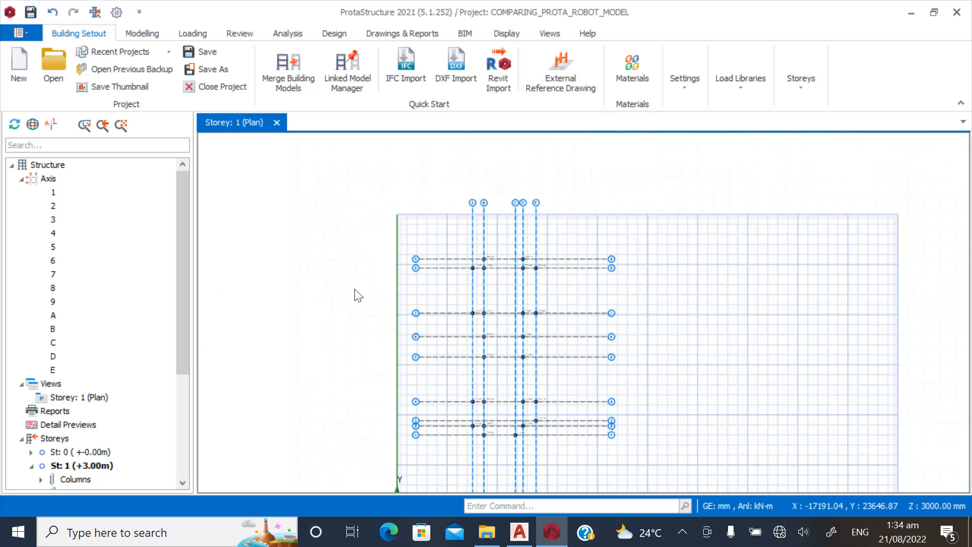
Insert a storey on top of the building by setting the total number of storeys to 2.
{"action": "left_click", "coordinate": [21, 180]}
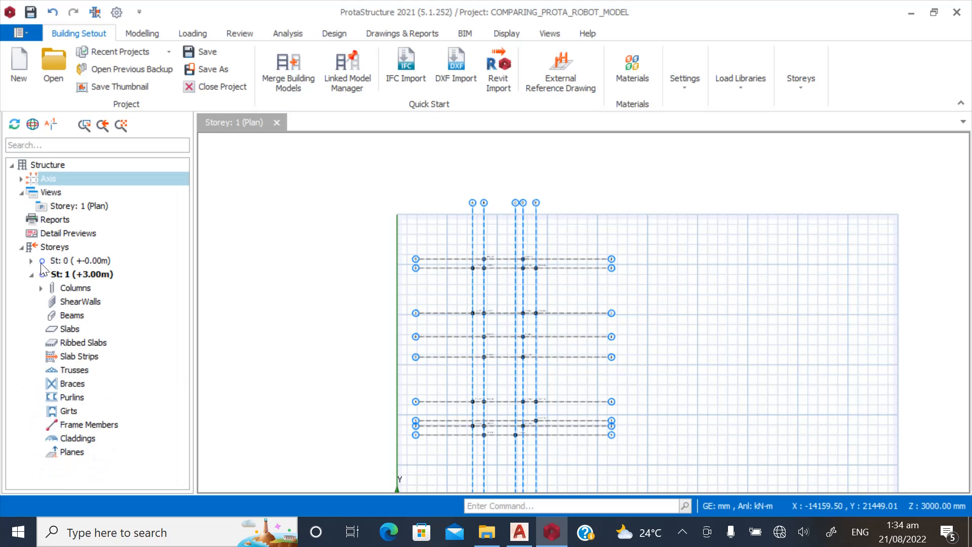
{"action": "right_click", "coordinate": [50, 244]}
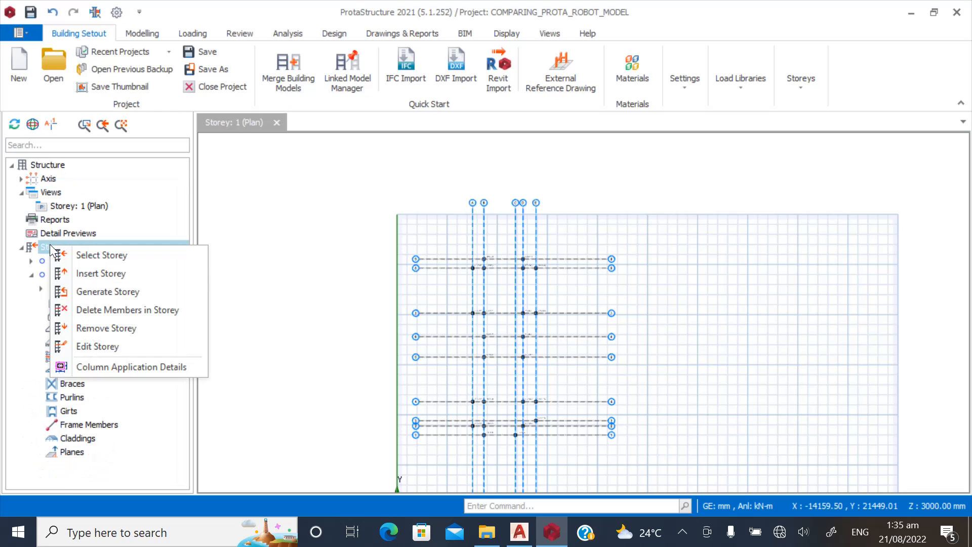
{"action": "left_click", "coordinate": [99, 273]}
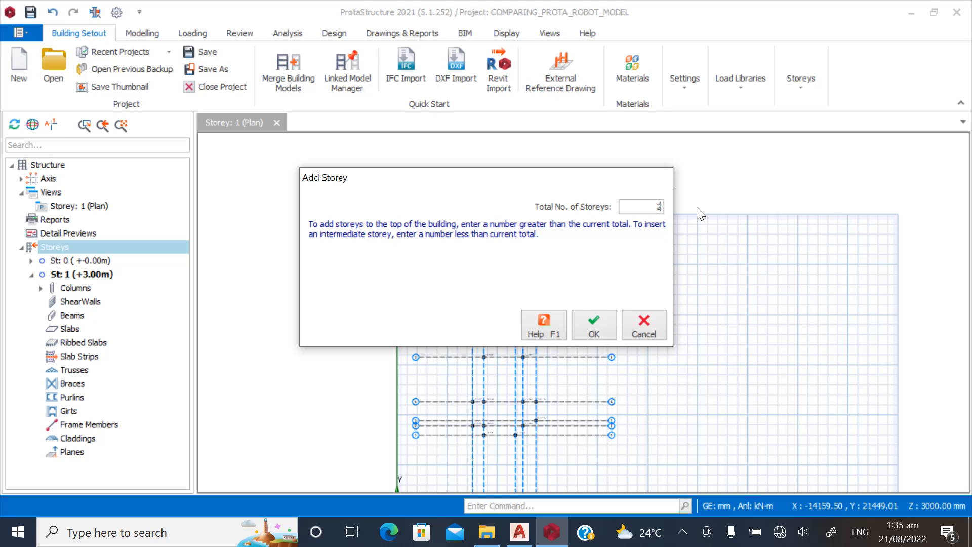
{"action": "left_click", "coordinate": [585, 317]}
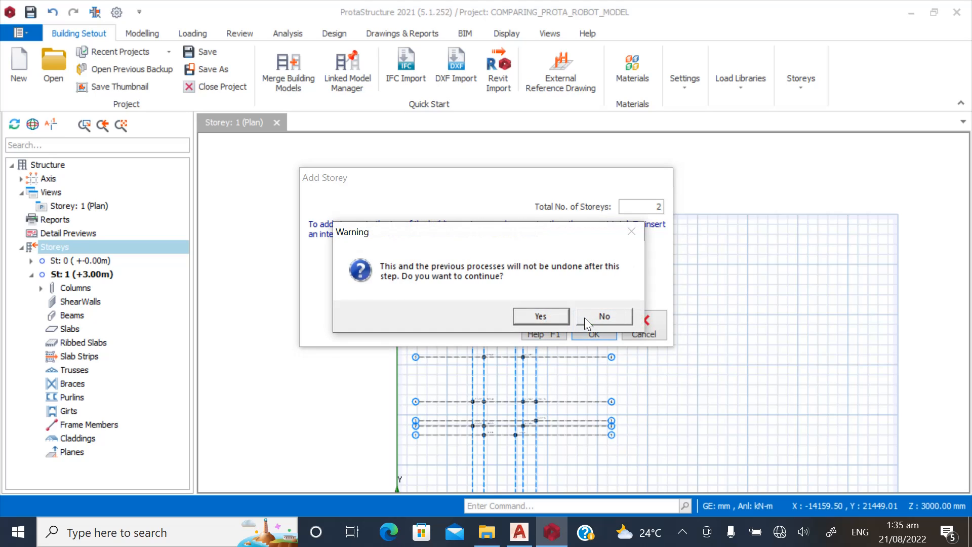
{"action": "left_click", "coordinate": [539, 315]}
Generate Storey 2 from source Storey 1, copying all member types.
{"action": "scroll", "coordinate": [465, 305], "scroll_direction": "up", "scroll_amount": 2}
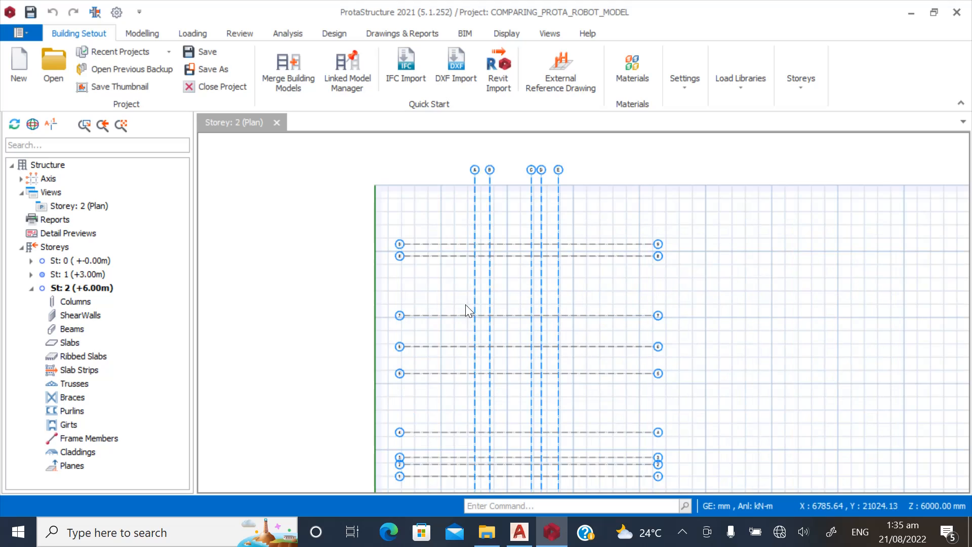
{"action": "double_click", "coordinate": [77, 274]}
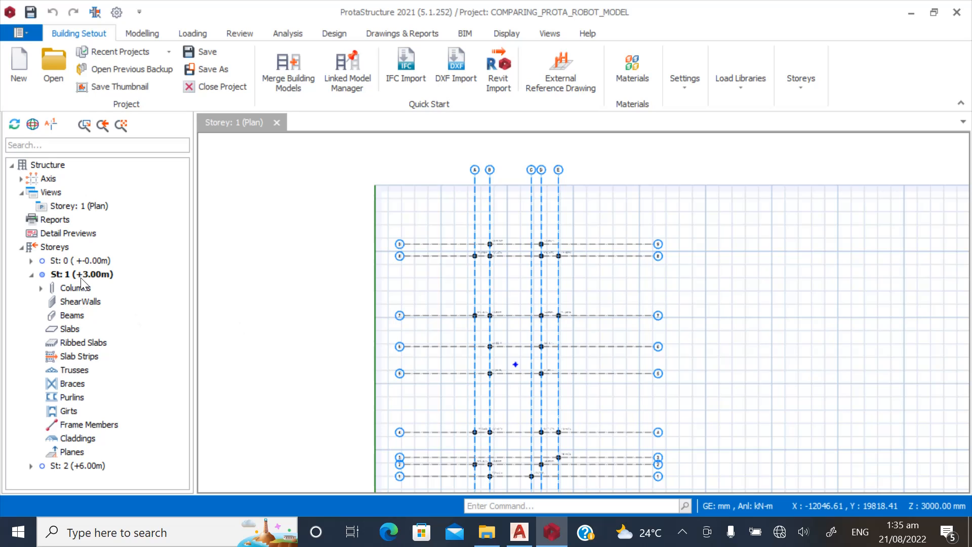
{"action": "right_click", "coordinate": [59, 246]}
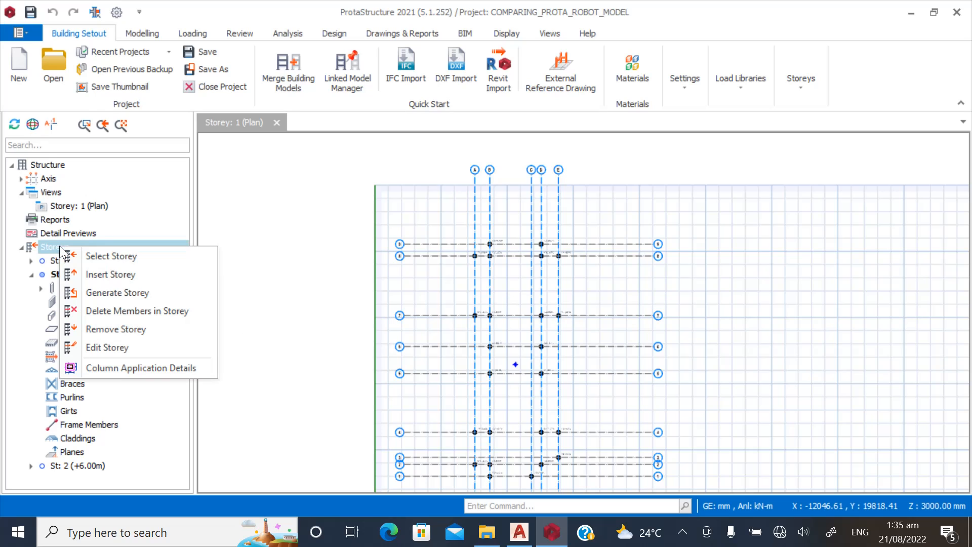
{"action": "left_click", "coordinate": [107, 293]}
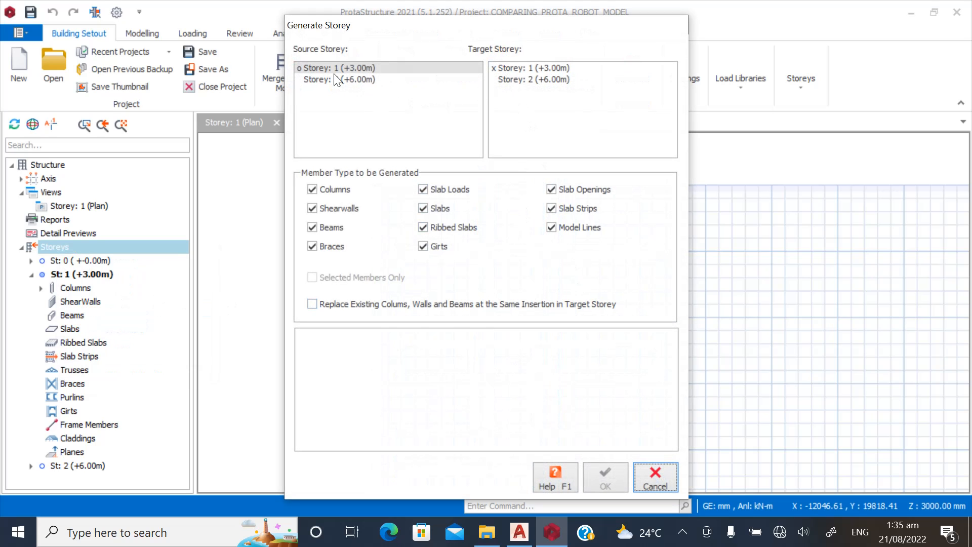
{"action": "left_click", "coordinate": [510, 79]}
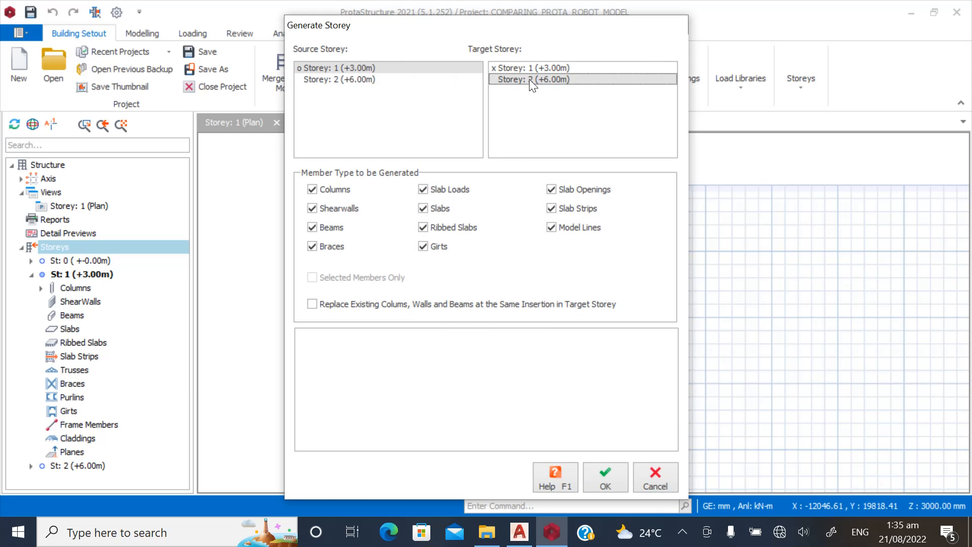
{"action": "left_click", "coordinate": [606, 476]}
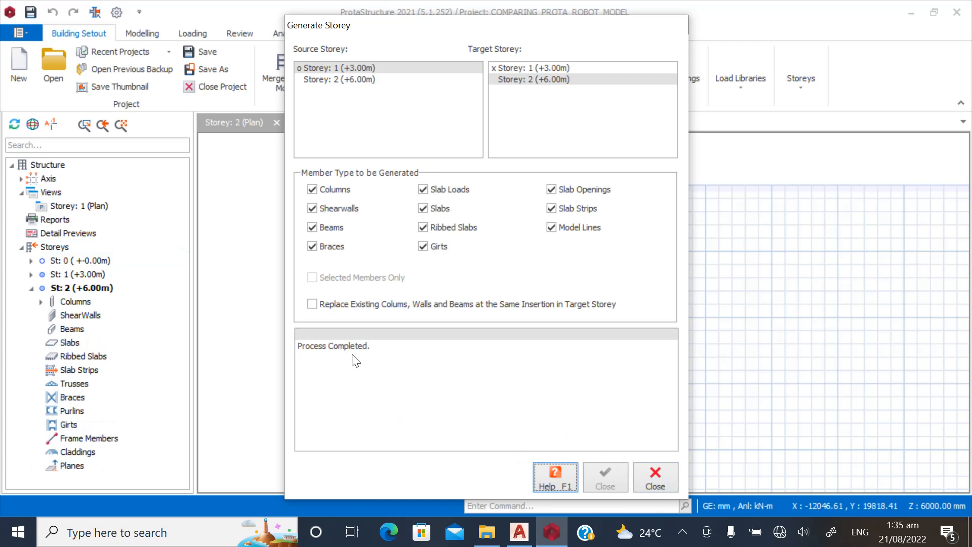
{"action": "left_click", "coordinate": [660, 481]}
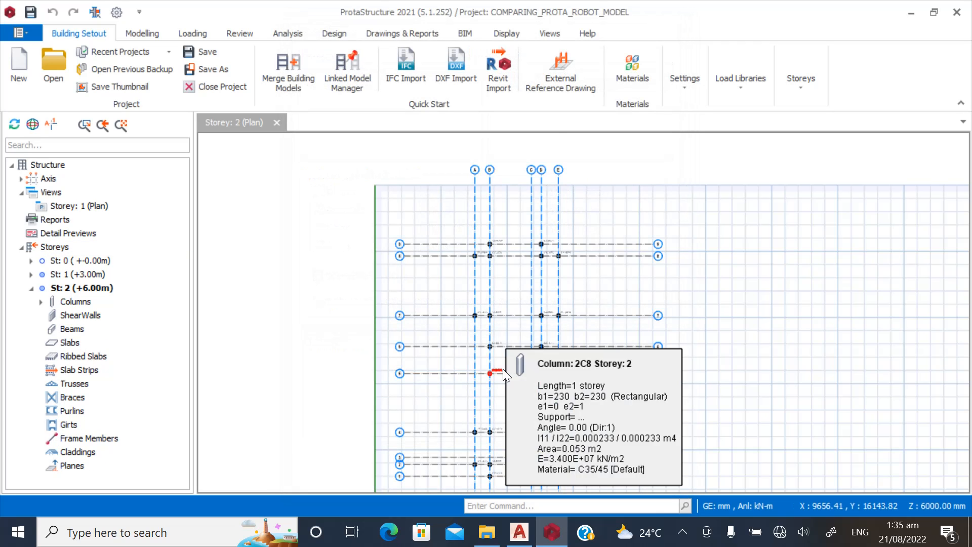
{"action": "scroll", "coordinate": [540, 266], "scroll_direction": "up", "scroll_amount": 3}
{"action": "scroll", "coordinate": [510, 215], "scroll_direction": "down", "scroll_amount": 3}
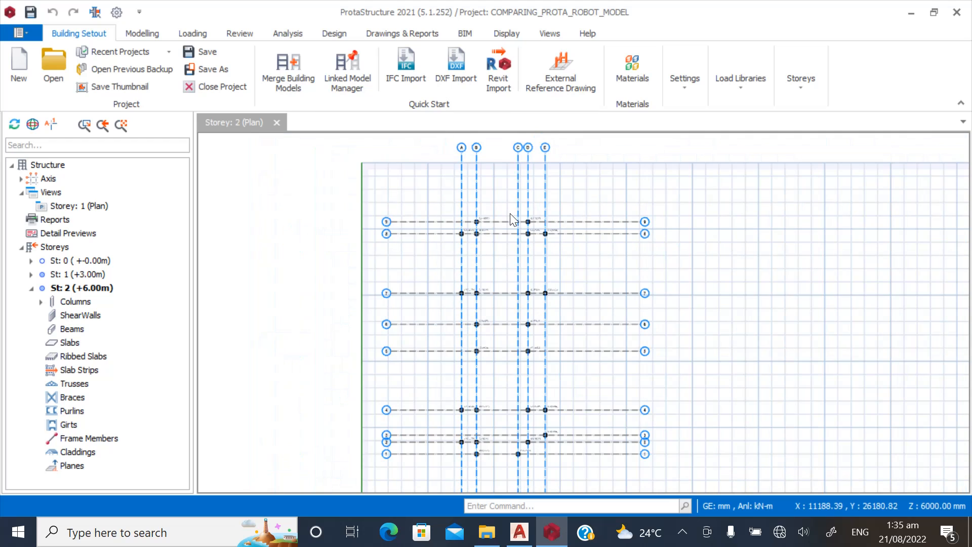
Make Storey 1 the active plan and examine the columns along axes 8 and 9.
{"action": "double_click", "coordinate": [89, 275]}
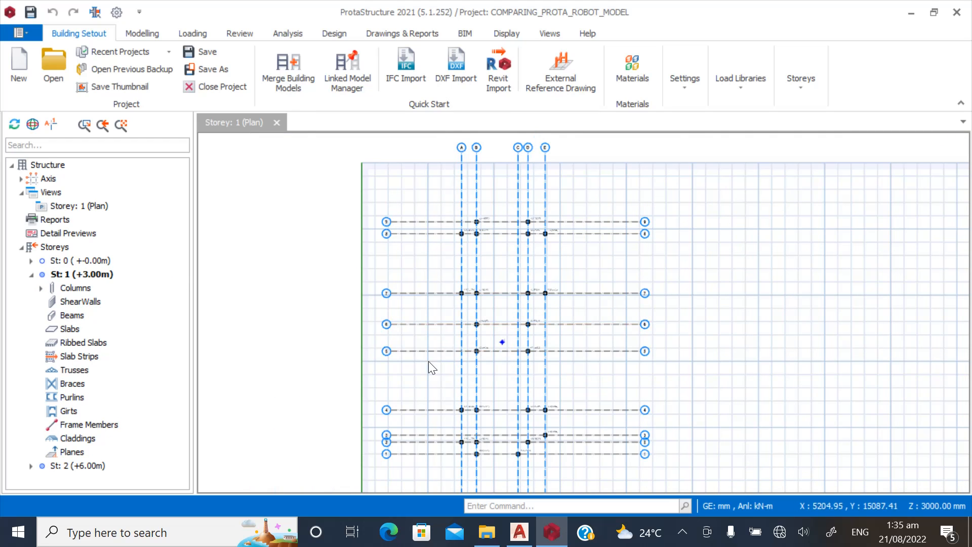
{"action": "scroll", "coordinate": [527, 259], "scroll_direction": "up", "scroll_amount": 2}
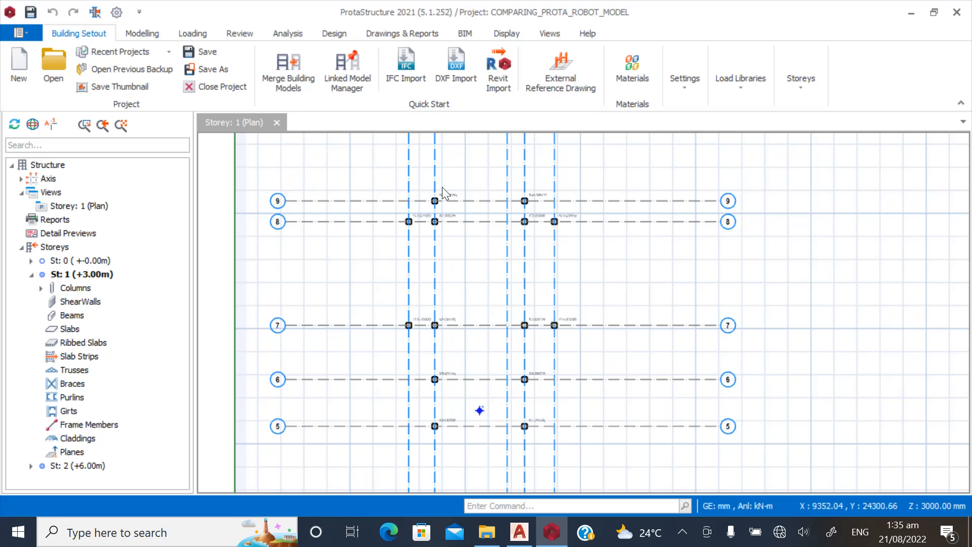
{"action": "scroll", "coordinate": [408, 290], "scroll_direction": "up", "scroll_amount": 2}
{"action": "scroll", "coordinate": [422, 225], "scroll_direction": "up", "scroll_amount": 2}
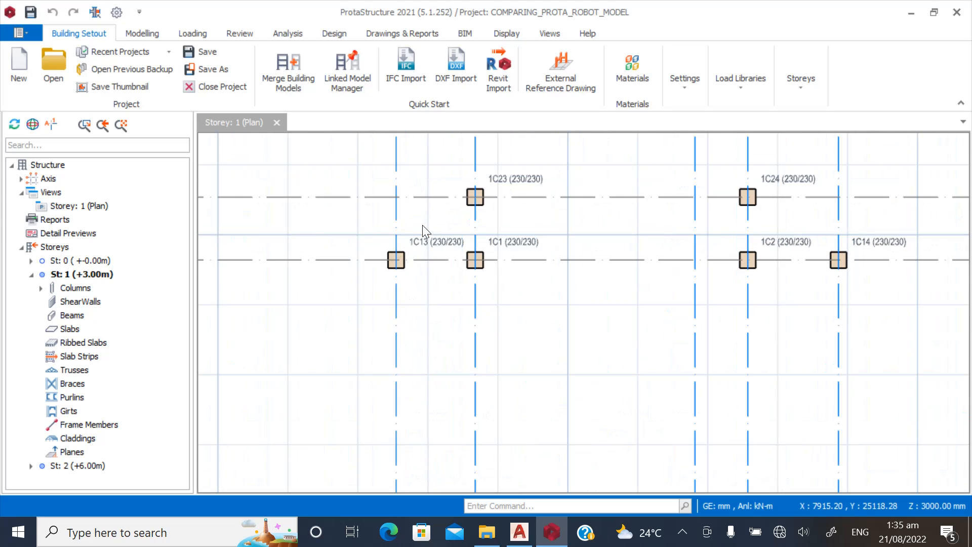
{"action": "left_click", "coordinate": [428, 300]}
{"action": "left_click", "coordinate": [366, 215]}
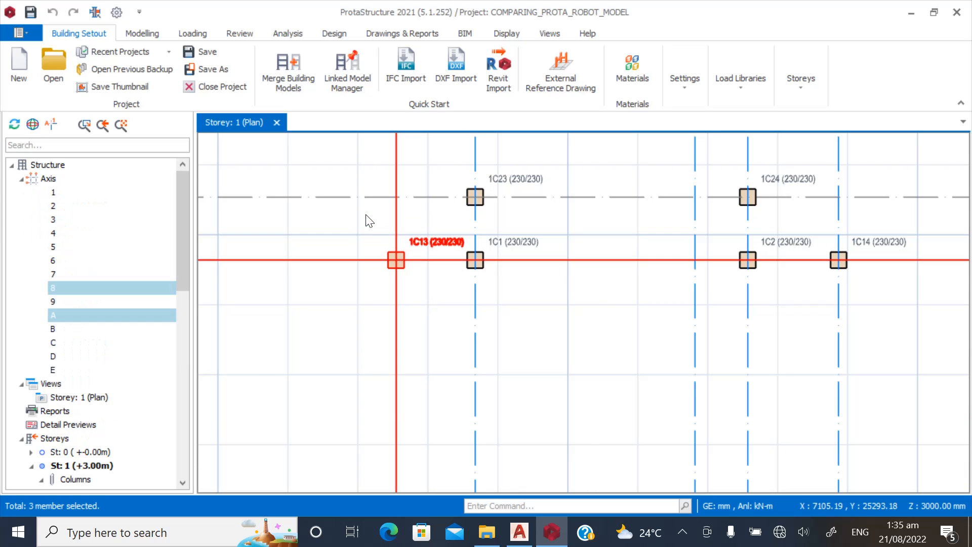
{"action": "key", "text": "Escape"}
Delete the twelve outer Storey 1 columns on axes A, E, 1 and 9, with only Columns in the member filter.
{"action": "left_click", "coordinate": [438, 249]}
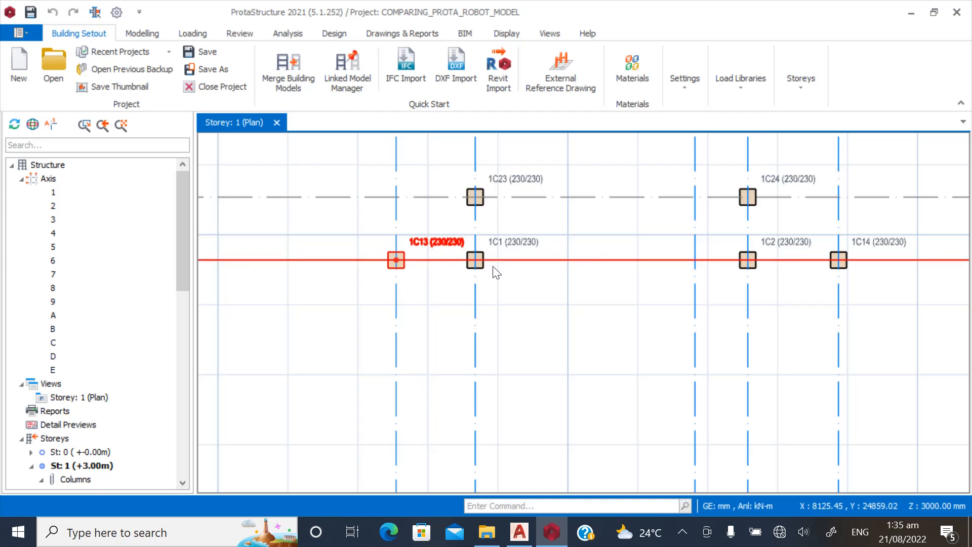
{"action": "left_click", "coordinate": [532, 185]}
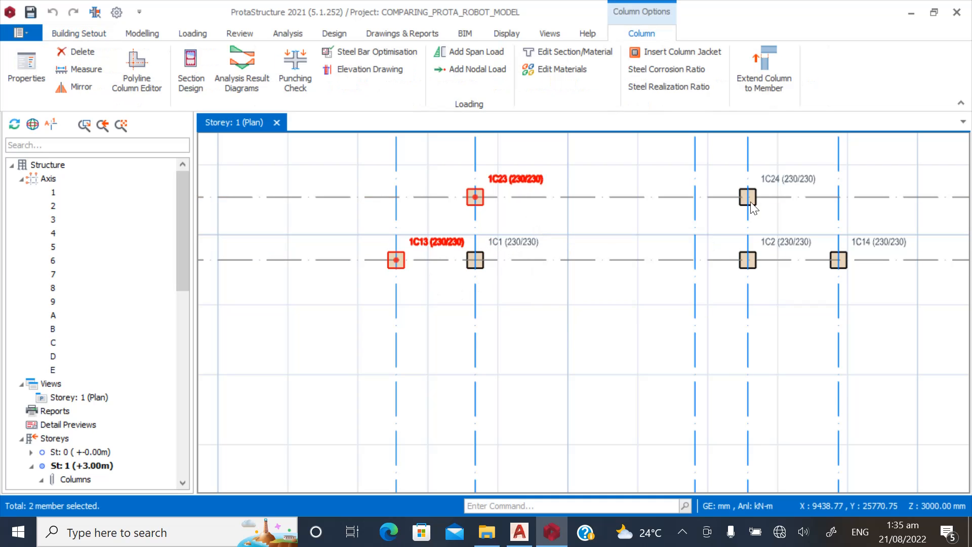
{"action": "left_click", "coordinate": [778, 184]}
{"action": "left_click", "coordinate": [838, 259]}
{"action": "scroll", "coordinate": [392, 172], "scroll_direction": "down", "scroll_amount": 5}
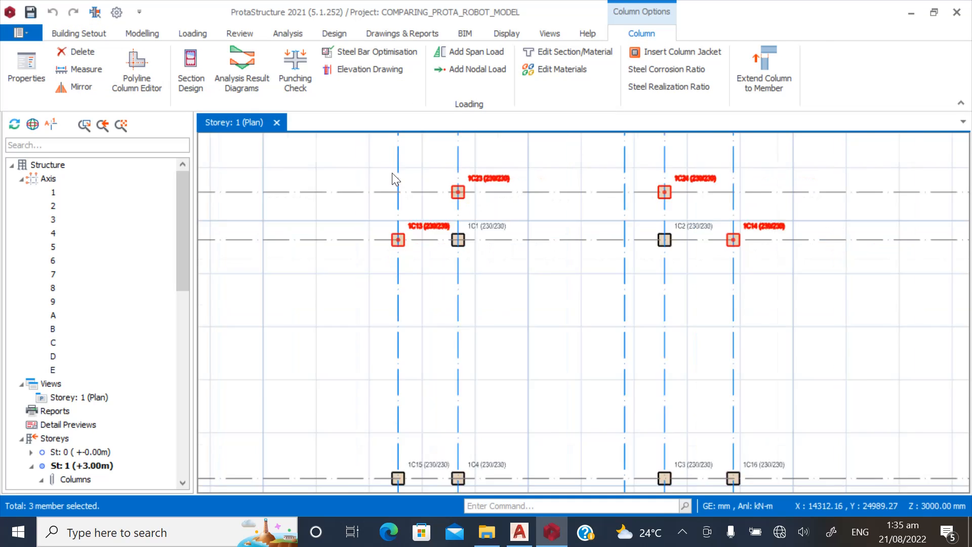
{"action": "scroll", "coordinate": [400, 279], "scroll_direction": "up", "scroll_amount": 3}
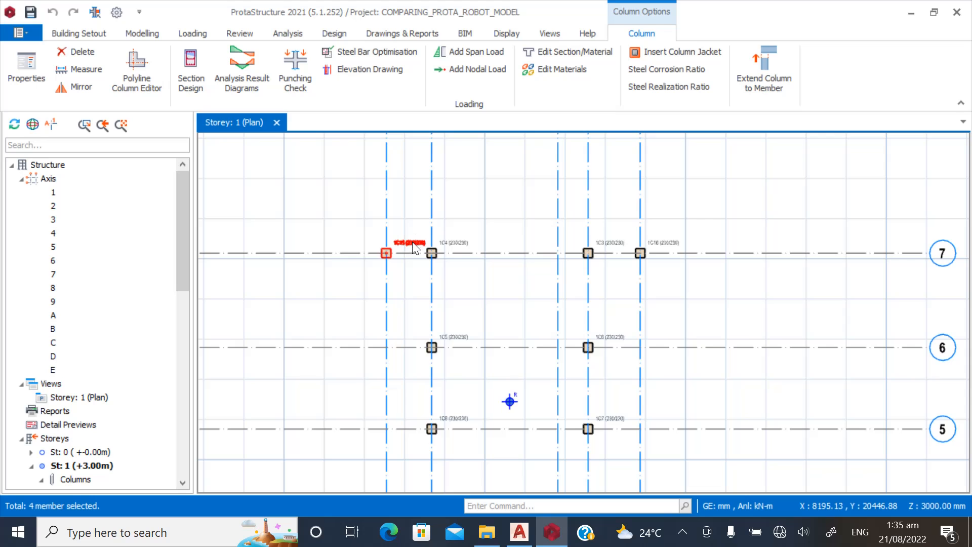
{"action": "left_click", "coordinate": [643, 253]}
{"action": "scroll", "coordinate": [525, 223], "scroll_direction": "down", "scroll_amount": 3}
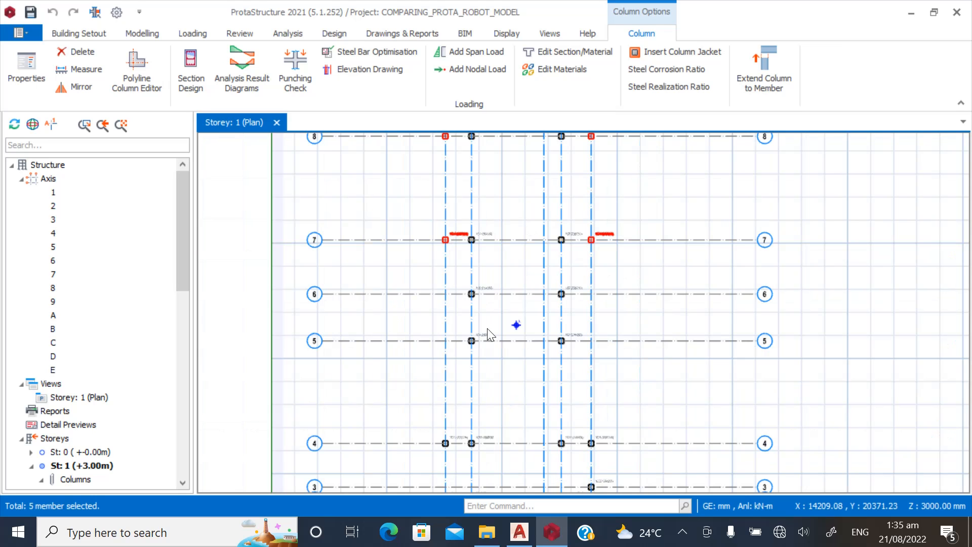
{"action": "scroll", "coordinate": [480, 366], "scroll_direction": "up", "scroll_amount": 3}
{"action": "scroll", "coordinate": [583, 249], "scroll_direction": "down", "scroll_amount": 3}
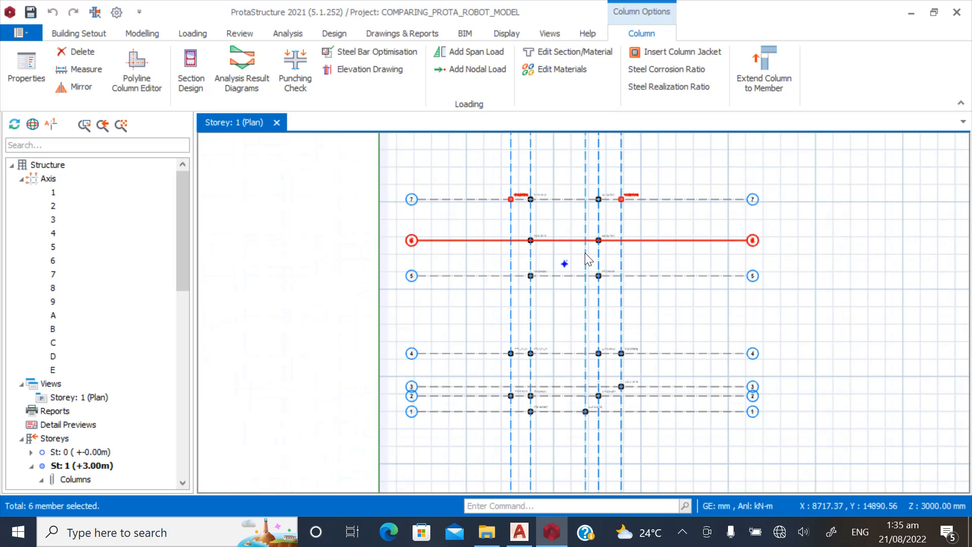
{"action": "scroll", "coordinate": [573, 399], "scroll_direction": "up", "scroll_amount": 3}
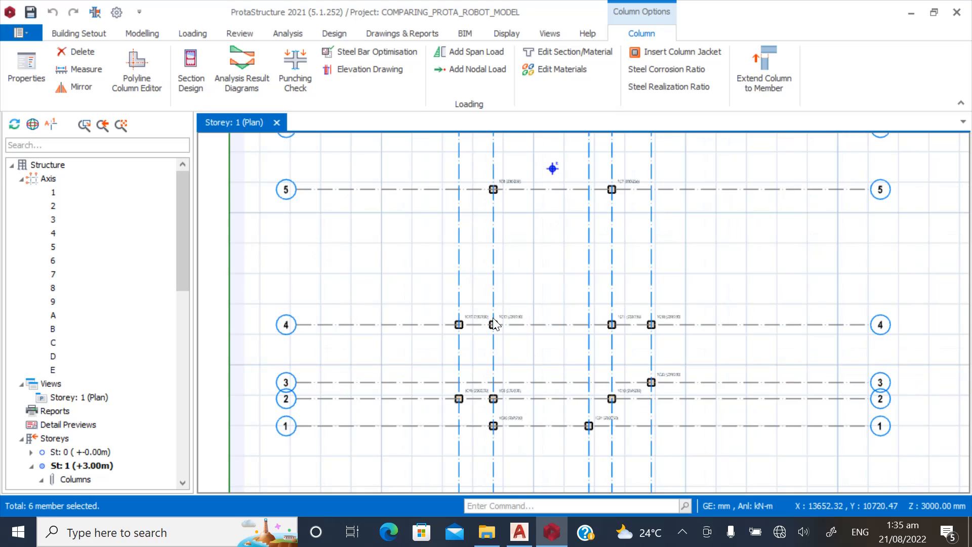
{"action": "left_click", "coordinate": [651, 326]}
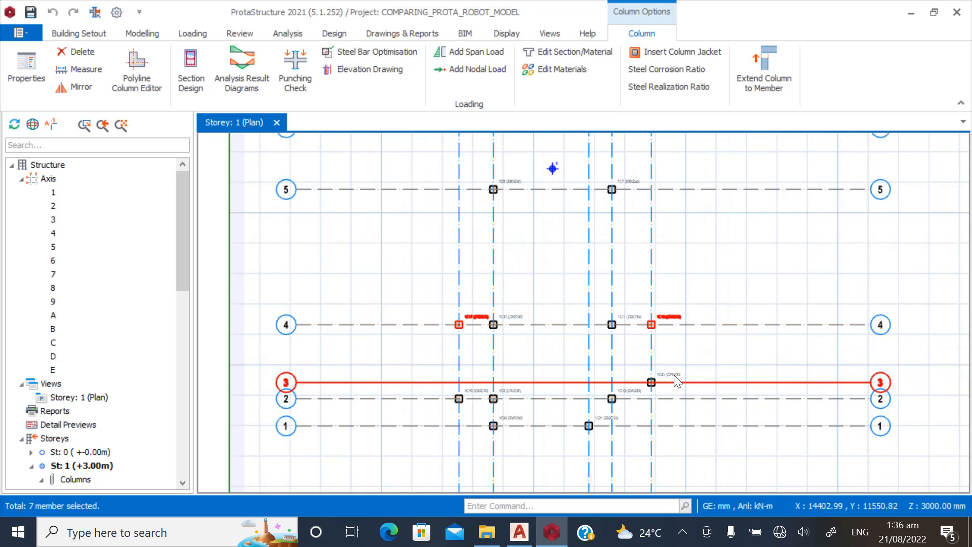
{"action": "left_click", "coordinate": [652, 383]}
{"action": "scroll", "coordinate": [574, 466], "scroll_direction": "up", "scroll_amount": 3}
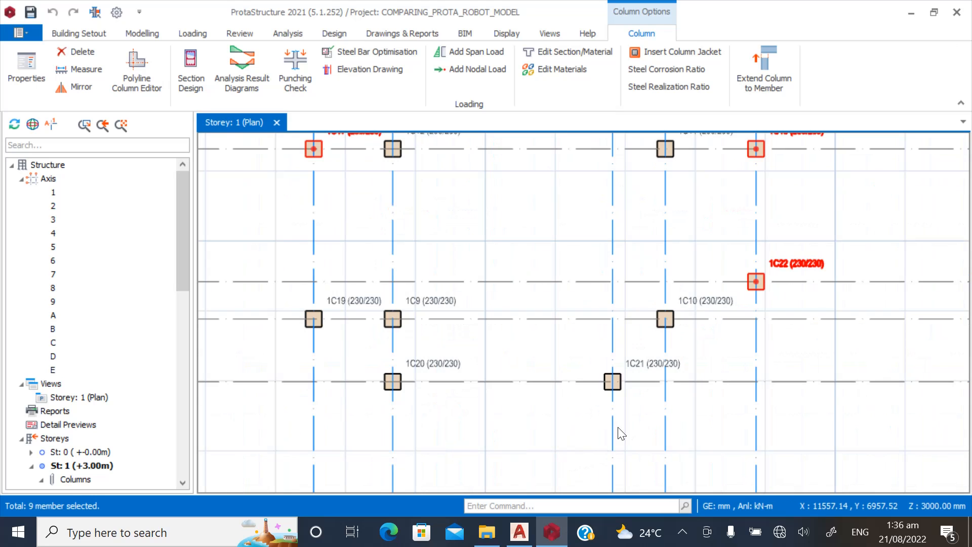
{"action": "left_click", "coordinate": [644, 369]}
{"action": "left_click", "coordinate": [448, 361]}
{"action": "left_click", "coordinate": [365, 306]}
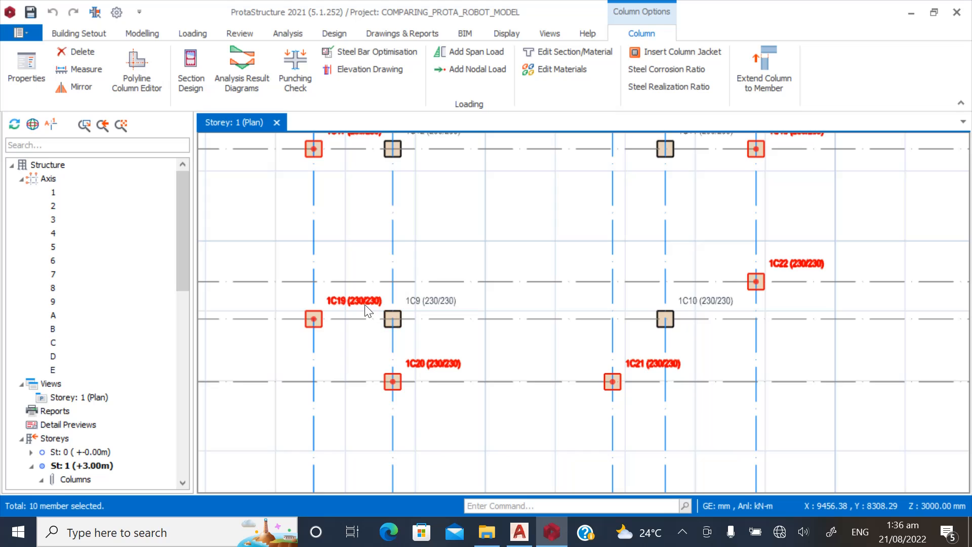
{"action": "scroll", "coordinate": [433, 429], "scroll_direction": "down", "scroll_amount": 2}
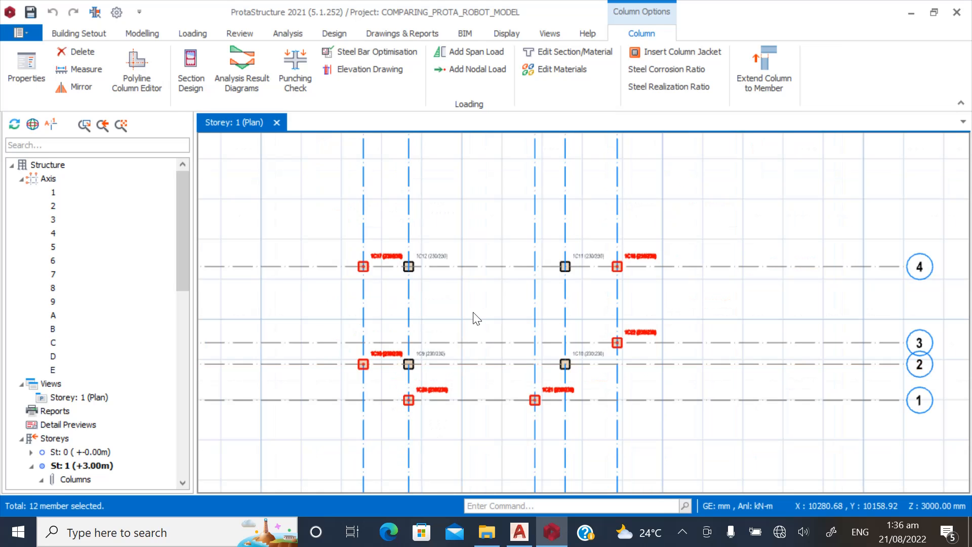
{"action": "key", "text": "Delete"}
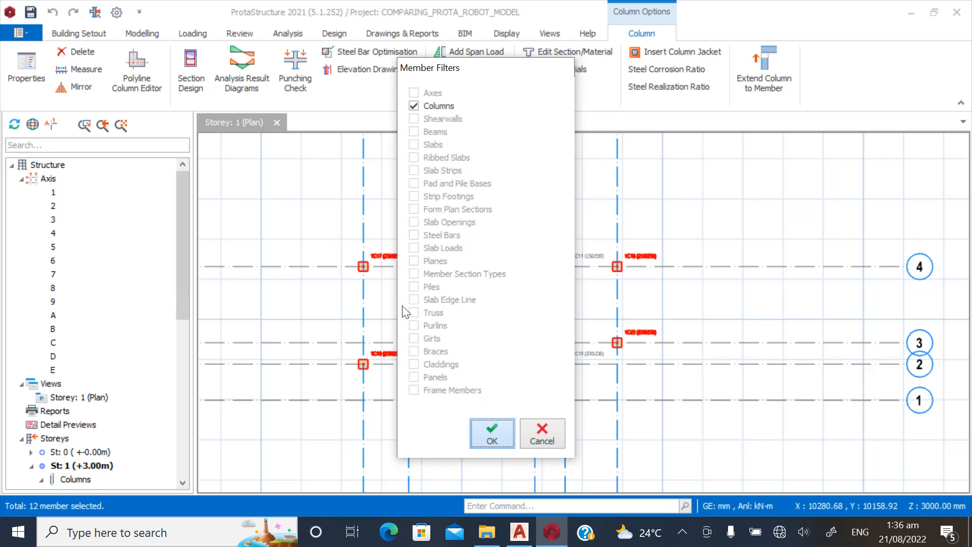
{"action": "key", "text": "Return"}
Check the remaining Storey 1 columns on axes B and D across the whole plan.
{"action": "scroll", "coordinate": [451, 440], "scroll_direction": "down", "scroll_amount": 5}
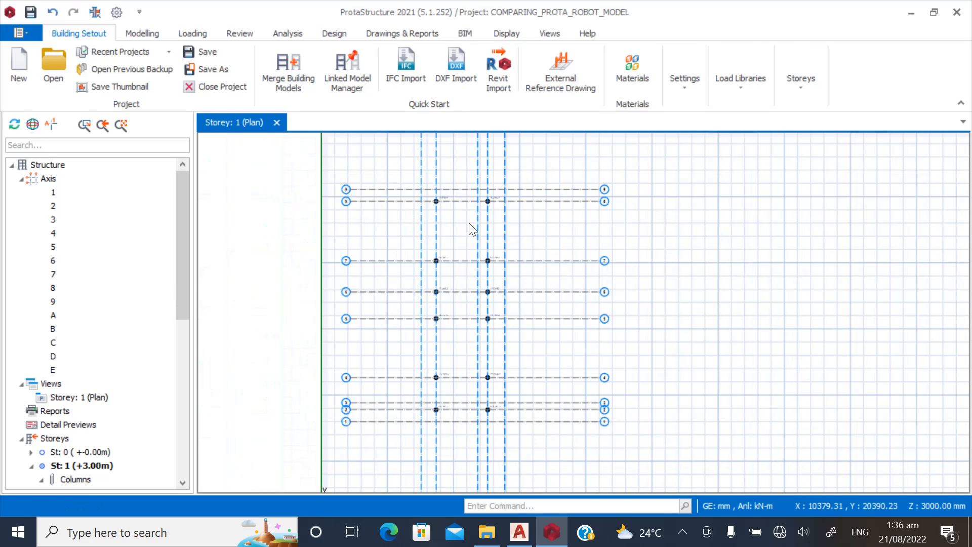
{"action": "scroll", "coordinate": [495, 178], "scroll_direction": "up", "scroll_amount": 3}
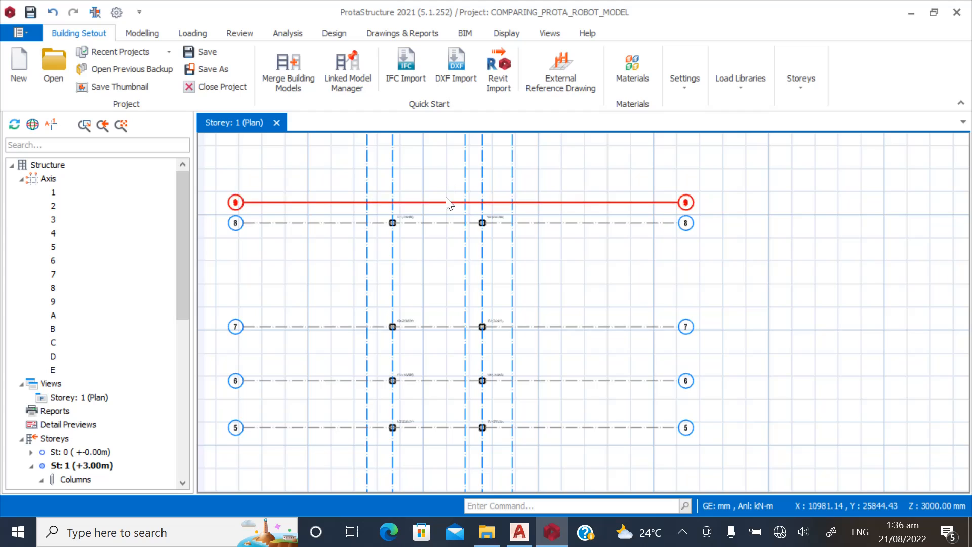
{"action": "scroll", "coordinate": [458, 210], "scroll_direction": "down", "scroll_amount": 4}
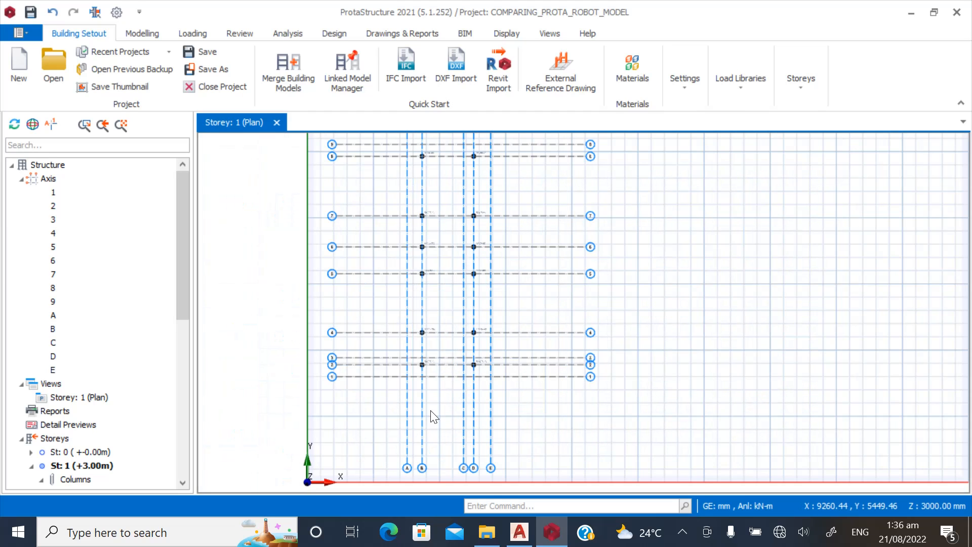
{"action": "scroll", "coordinate": [431, 419], "scroll_direction": "up", "scroll_amount": 1}
{"action": "scroll", "coordinate": [433, 393], "scroll_direction": "up", "scroll_amount": 1}
{"action": "scroll", "coordinate": [433, 393], "scroll_direction": "up", "scroll_amount": 1}
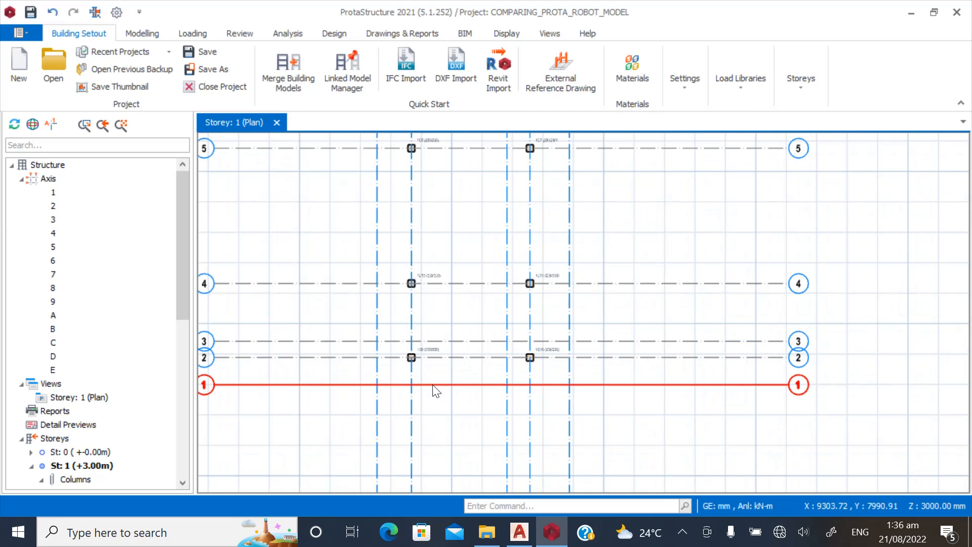
{"action": "scroll", "coordinate": [442, 426], "scroll_direction": "down", "scroll_amount": 4}
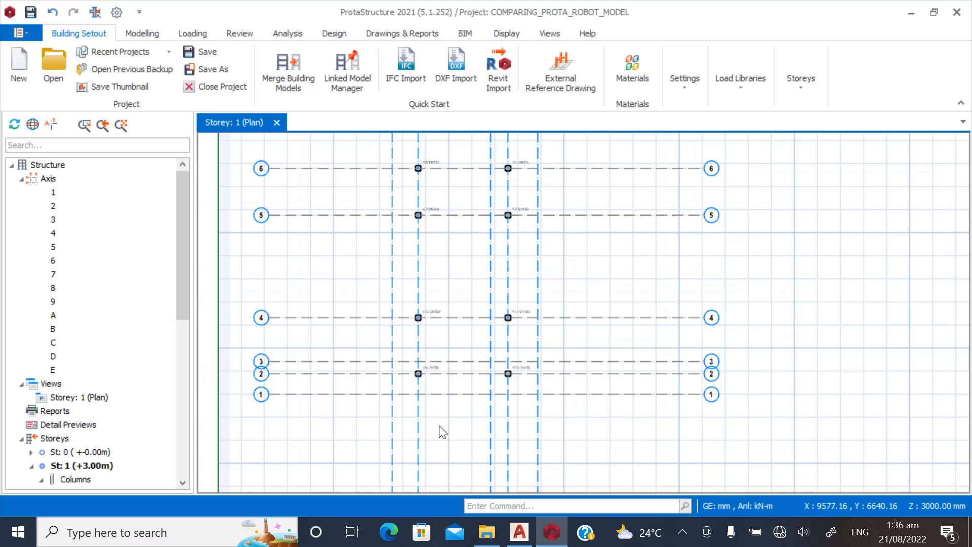
{"action": "scroll", "coordinate": [441, 189], "scroll_direction": "up", "scroll_amount": 1}
{"action": "scroll", "coordinate": [457, 342], "scroll_direction": "down", "scroll_amount": 2}
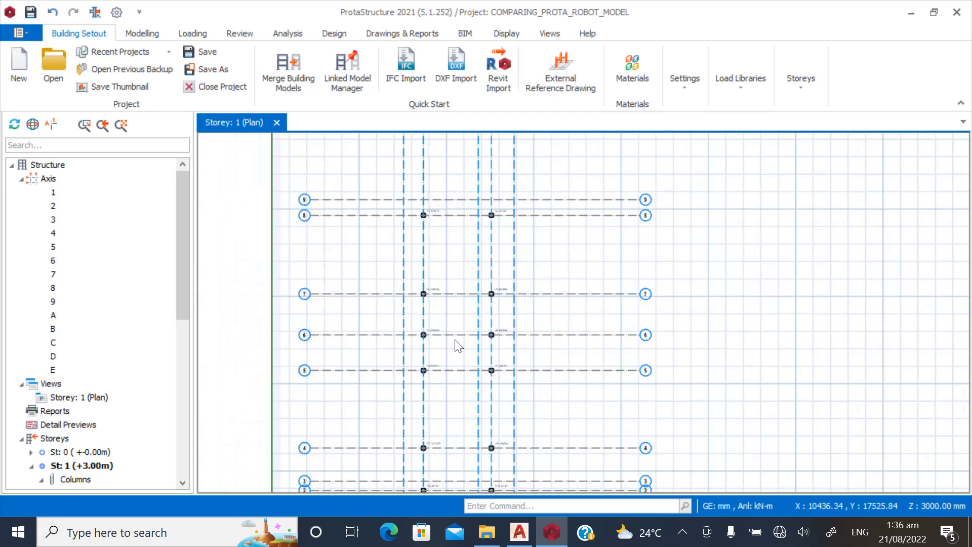
{"action": "scroll", "coordinate": [454, 253], "scroll_direction": "up", "scroll_amount": 1}
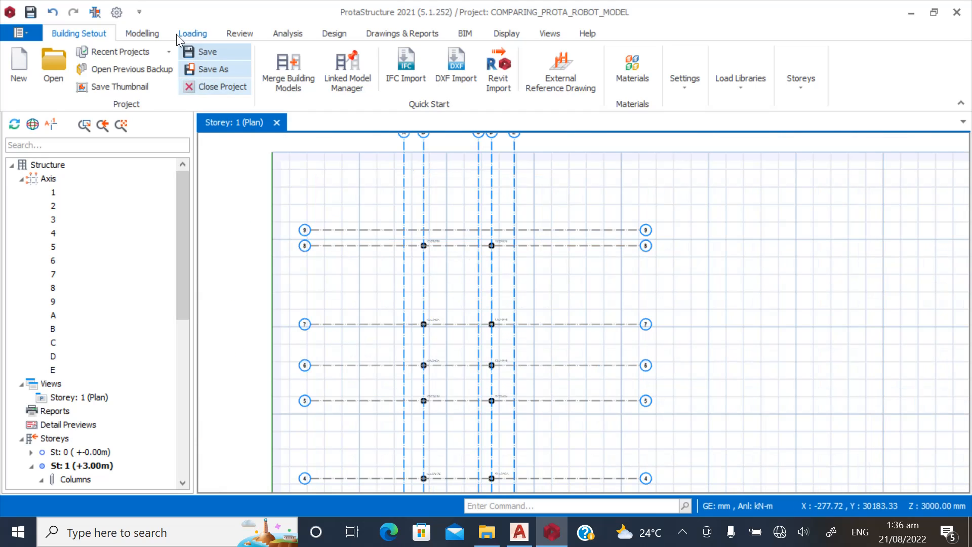
Start the Beam tool and set the section to 230 mm wide and 450 mm deep.
{"action": "left_click", "coordinate": [142, 33]}
{"action": "left_click", "coordinate": [301, 64]}
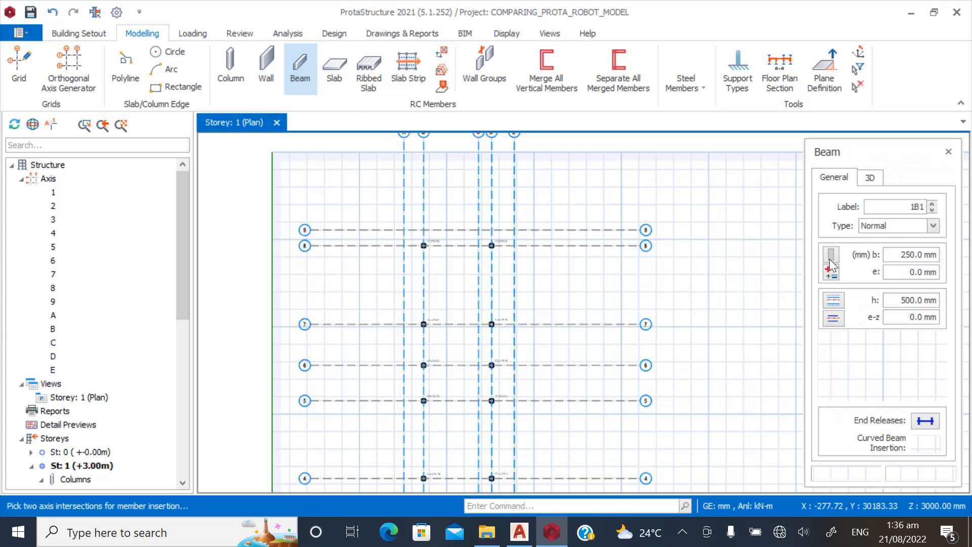
{"action": "left_click_drag", "start_coordinate": [901, 254], "coordinate": [915, 254]}
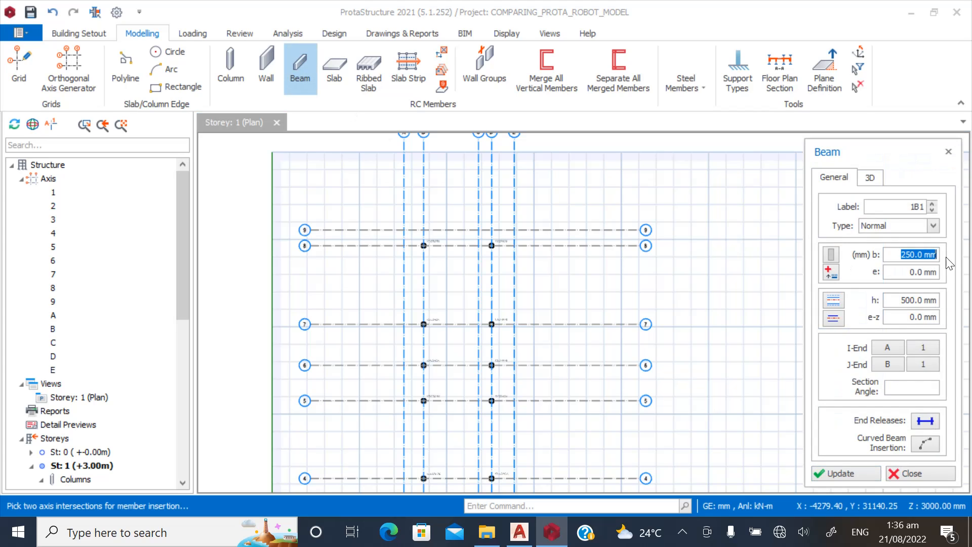
{"action": "type", "text": "23"}
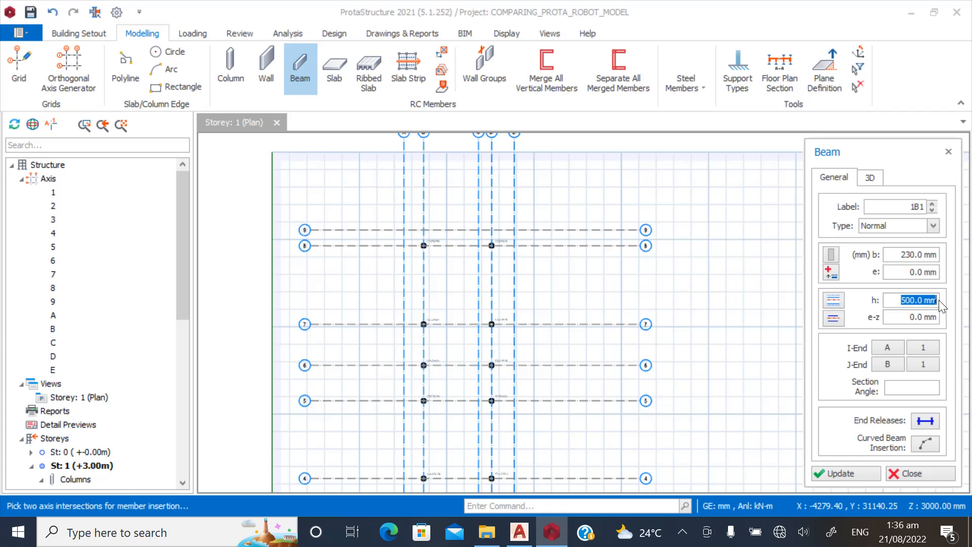
{"action": "type", "text": "450"}
Insert the 230/450 beam run along axis 8 from axis A to axis E on Storey 1.
{"action": "scroll", "coordinate": [423, 232], "scroll_direction": "up", "scroll_amount": 2}
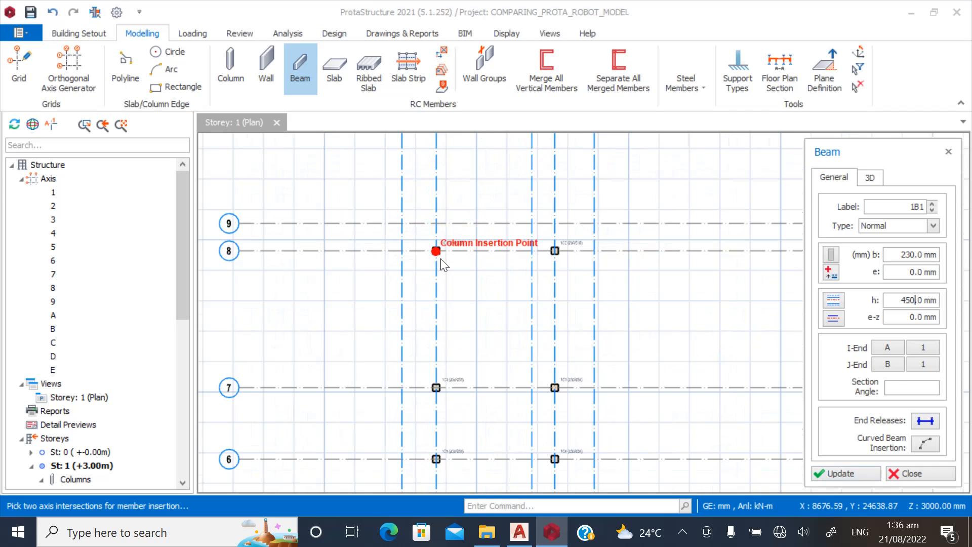
{"action": "scroll", "coordinate": [399, 259], "scroll_direction": "up", "scroll_amount": 2}
{"action": "left_click", "coordinate": [373, 245]}
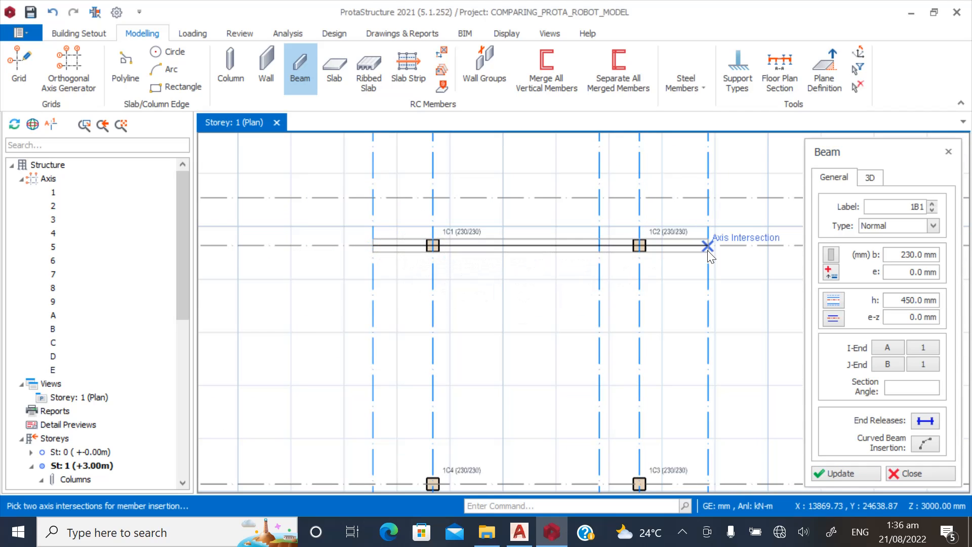
{"action": "left_click", "coordinate": [672, 322]}
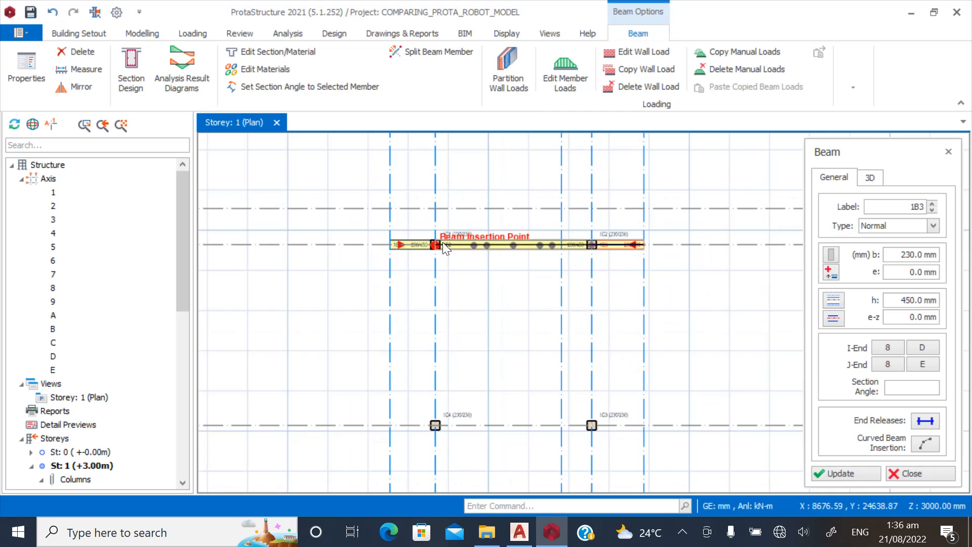
{"action": "key", "text": "Escape"}
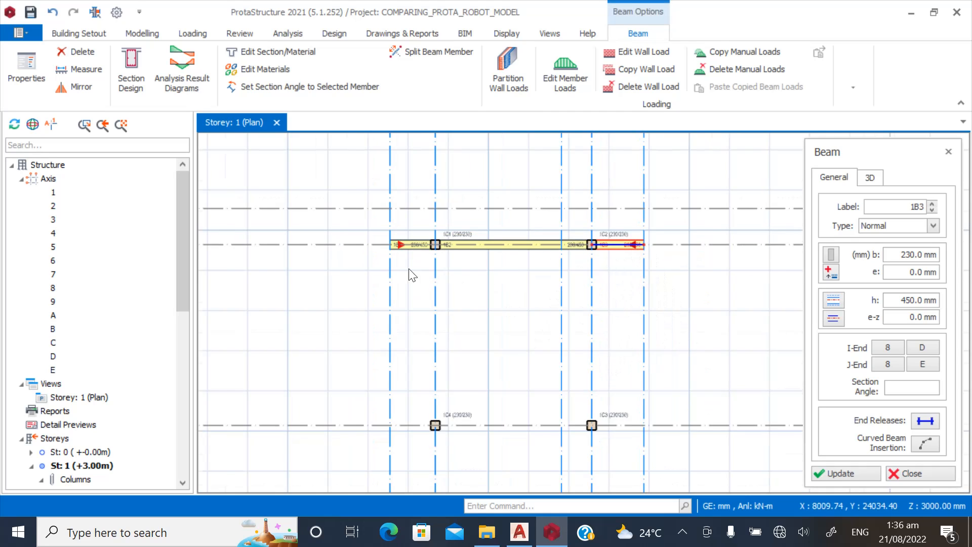
Insert the beam run along axis 7 from axis A to axis E.
{"action": "scroll", "coordinate": [393, 414], "scroll_direction": "up", "scroll_amount": 2}
{"action": "left_click", "coordinate": [393, 357]}
{"action": "scroll", "coordinate": [347, 374], "scroll_direction": "down", "scroll_amount": 2}
{"action": "scroll", "coordinate": [615, 383], "scroll_direction": "up", "scroll_amount": 1}
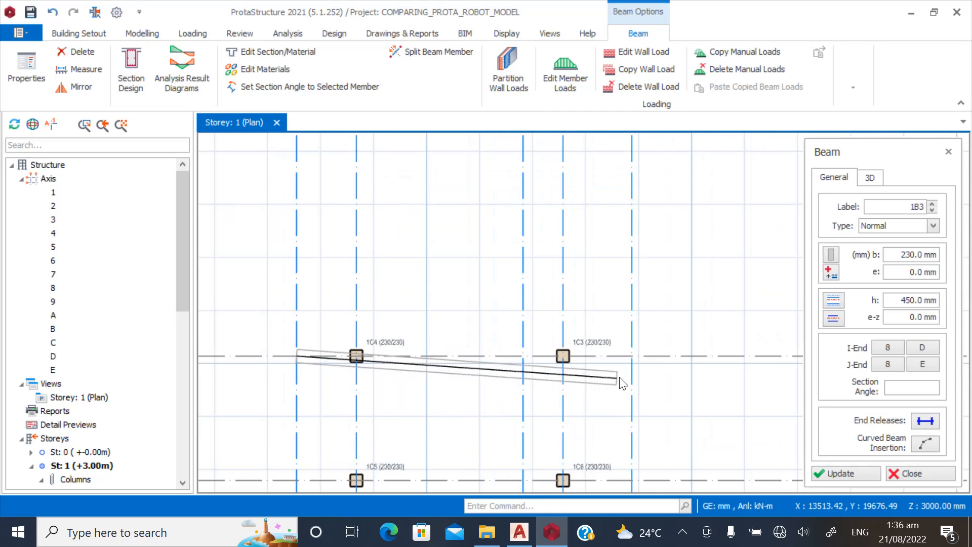
{"action": "left_click", "coordinate": [630, 357]}
{"action": "key", "text": "Escape"}
Insert beams along axis 6 span by span, from A to B, B to D and D to E.
{"action": "scroll", "coordinate": [473, 352], "scroll_direction": "down", "scroll_amount": 2}
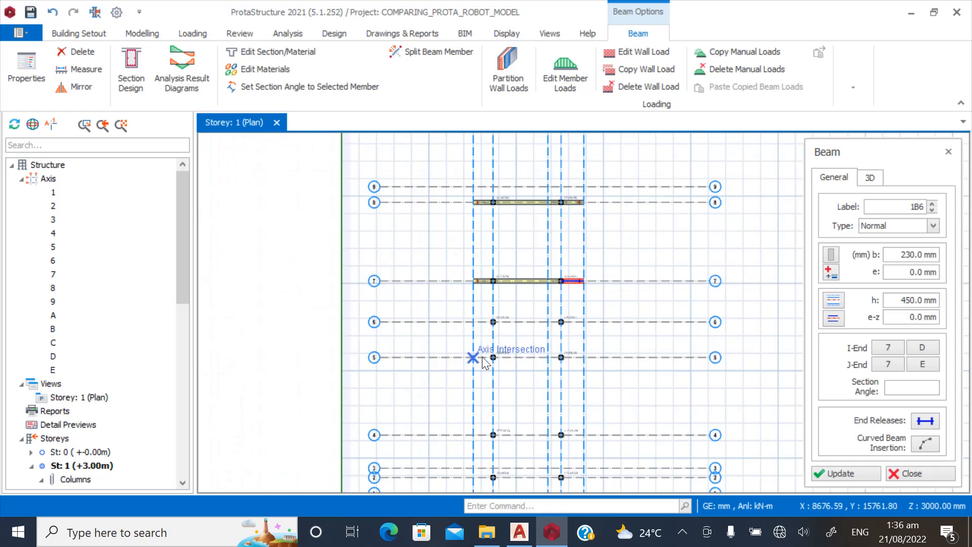
{"action": "scroll", "coordinate": [490, 341], "scroll_direction": "up", "scroll_amount": 2}
{"action": "left_click", "coordinate": [454, 302]}
{"action": "scroll", "coordinate": [436, 329], "scroll_direction": "down", "scroll_amount": 2}
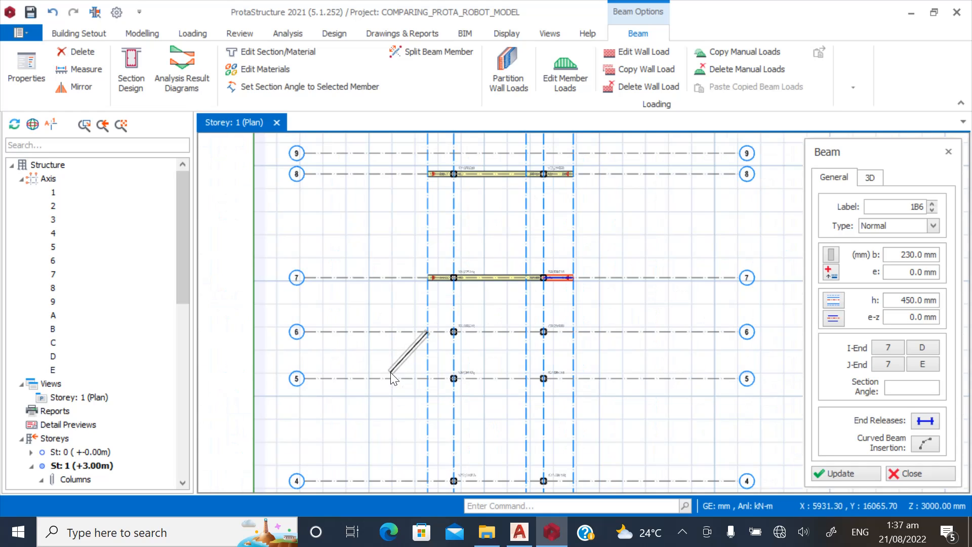
{"action": "scroll", "coordinate": [486, 385], "scroll_direction": "down", "scroll_amount": 1}
{"action": "scroll", "coordinate": [471, 372], "scroll_direction": "up", "scroll_amount": 1}
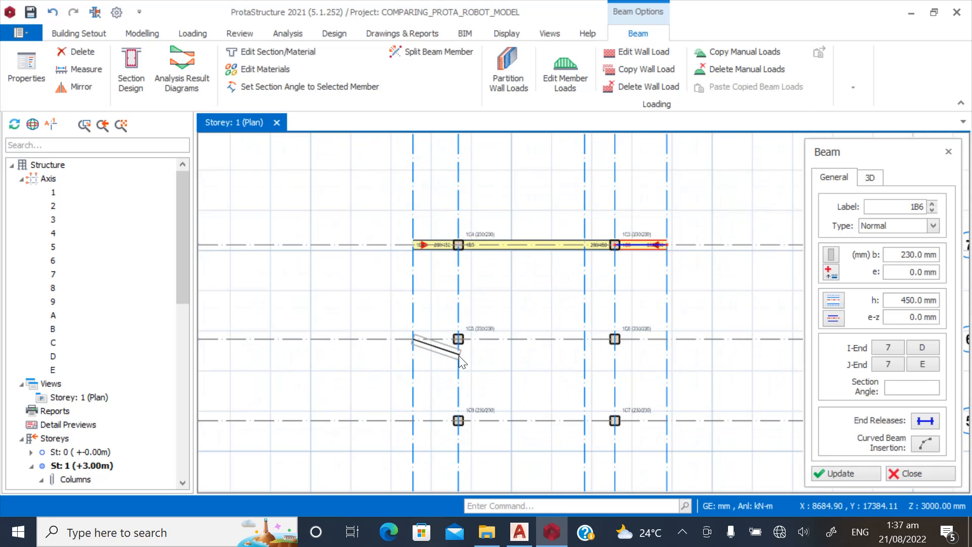
{"action": "scroll", "coordinate": [466, 363], "scroll_direction": "up", "scroll_amount": 2}
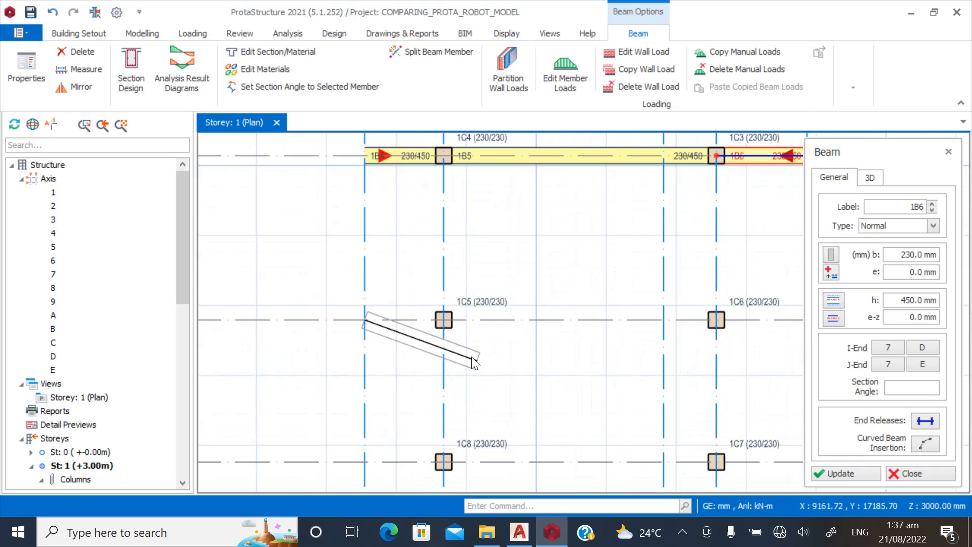
{"action": "left_click", "coordinate": [445, 322]}
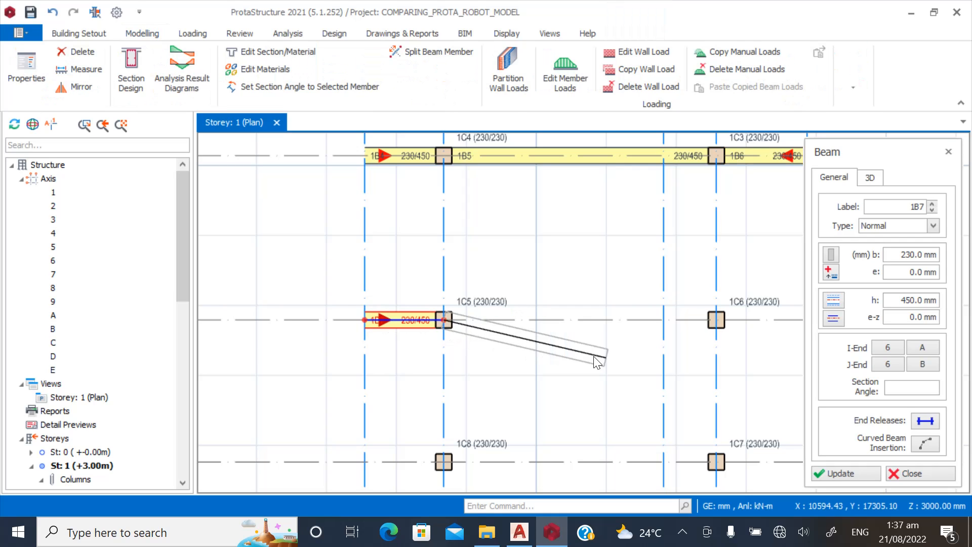
{"action": "left_click", "coordinate": [720, 326]}
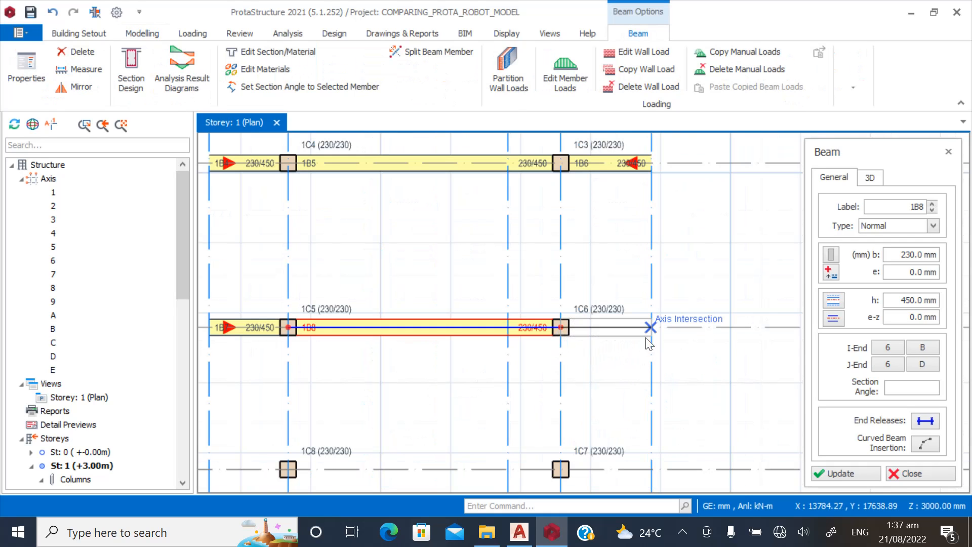
{"action": "left_click", "coordinate": [651, 326]}
Insert the beam run along axis 5 from axis A to axis E.
{"action": "scroll", "coordinate": [509, 423], "scroll_direction": "down", "scroll_amount": 2}
{"action": "scroll", "coordinate": [433, 398], "scroll_direction": "up", "scroll_amount": 2}
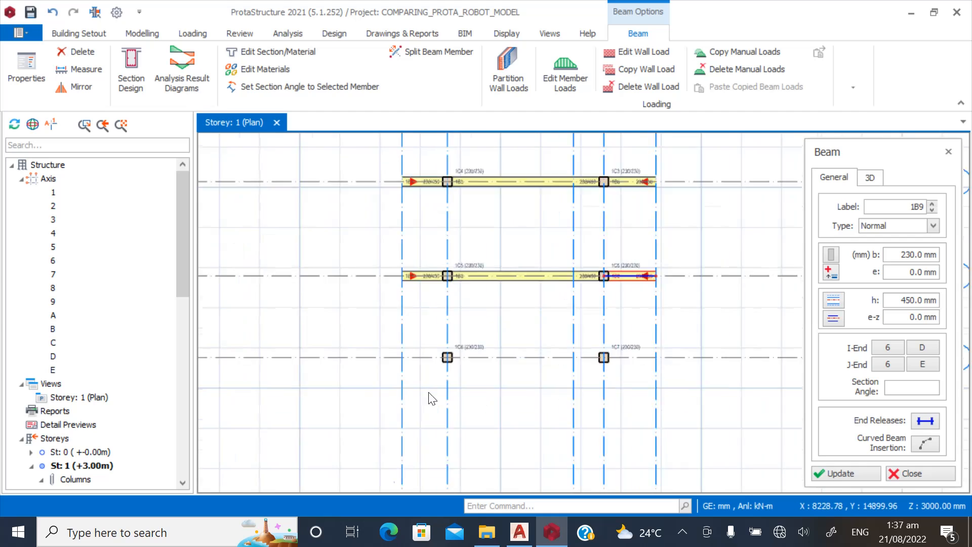
{"action": "left_click", "coordinate": [394, 347]}
{"action": "scroll", "coordinate": [510, 375], "scroll_direction": "down", "scroll_amount": 2}
{"action": "scroll", "coordinate": [582, 360], "scroll_direction": "up", "scroll_amount": 2}
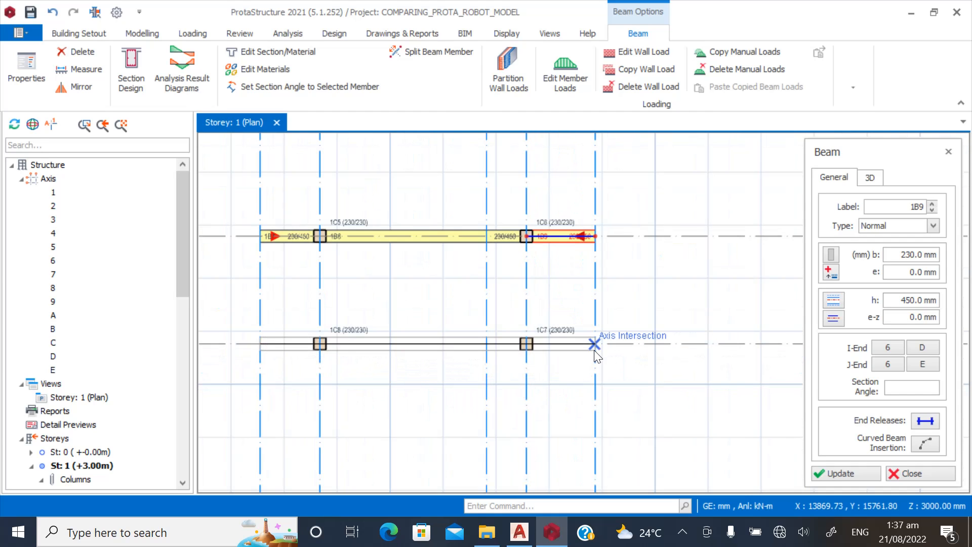
{"action": "left_click", "coordinate": [594, 344]}
{"action": "key", "text": "Escape"}
Insert the beam run along axis 4 from axis A to axis E.
{"action": "scroll", "coordinate": [549, 301], "scroll_direction": "down", "scroll_amount": 2}
{"action": "scroll", "coordinate": [431, 329], "scroll_direction": "up", "scroll_amount": 3}
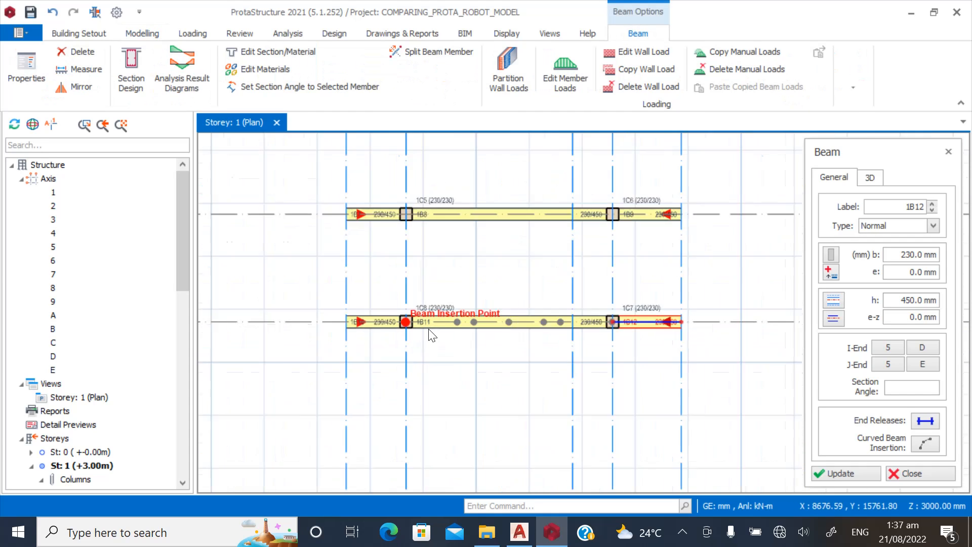
{"action": "scroll", "coordinate": [488, 302], "scroll_direction": "down", "scroll_amount": 2}
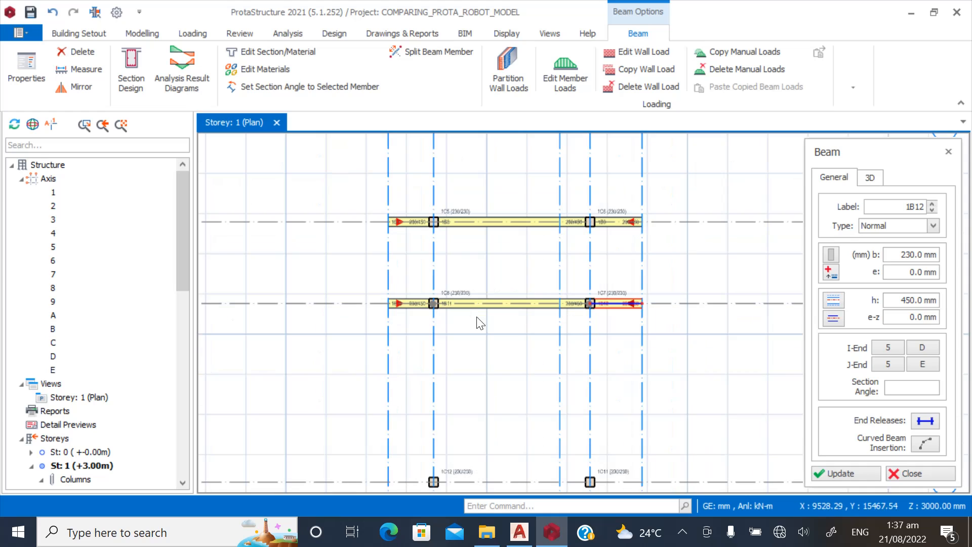
{"action": "scroll", "coordinate": [433, 275], "scroll_direction": "down", "scroll_amount": 2}
{"action": "scroll", "coordinate": [409, 402], "scroll_direction": "up", "scroll_amount": 3}
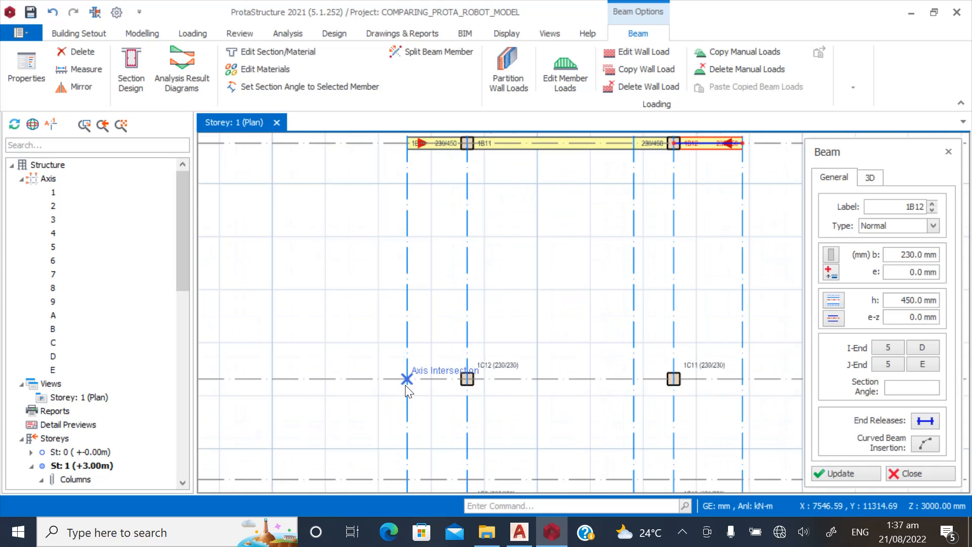
{"action": "left_click", "coordinate": [406, 386]}
{"action": "scroll", "coordinate": [414, 401], "scroll_direction": "down", "scroll_amount": 2}
{"action": "scroll", "coordinate": [578, 401], "scroll_direction": "up", "scroll_amount": 2}
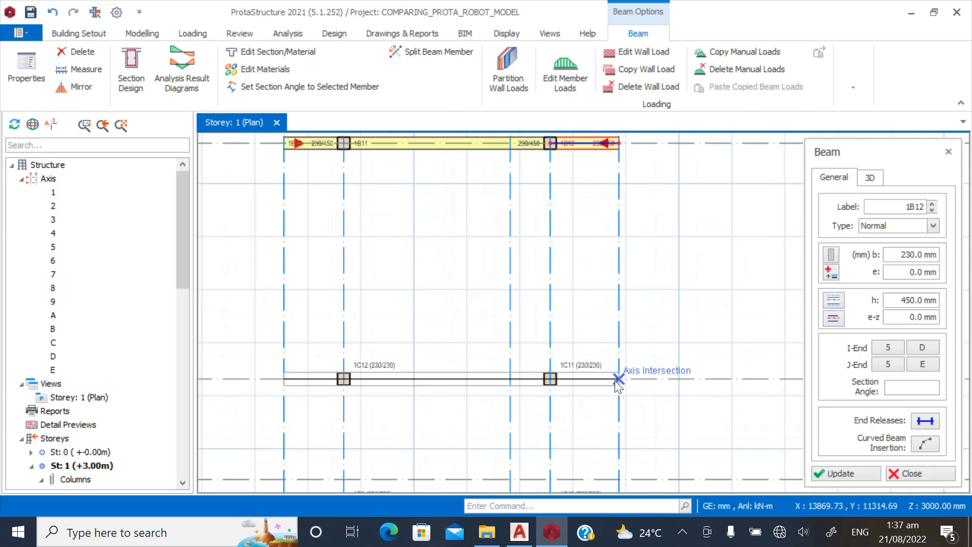
{"action": "left_click", "coordinate": [614, 381]}
Insert the beams along axis 2 from axis A through the column on axis D to axis E.
{"action": "scroll", "coordinate": [484, 287], "scroll_direction": "down", "scroll_amount": 3}
{"action": "scroll", "coordinate": [409, 370], "scroll_direction": "up", "scroll_amount": 3}
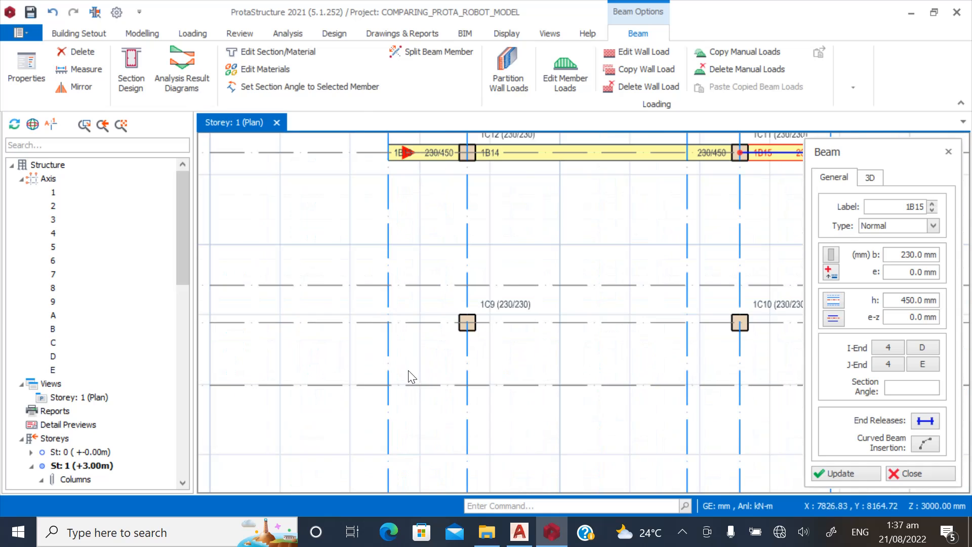
{"action": "left_click", "coordinate": [391, 322]}
{"action": "scroll", "coordinate": [573, 359], "scroll_direction": "down", "scroll_amount": 1}
{"action": "scroll", "coordinate": [573, 360], "scroll_direction": "up", "scroll_amount": 2}
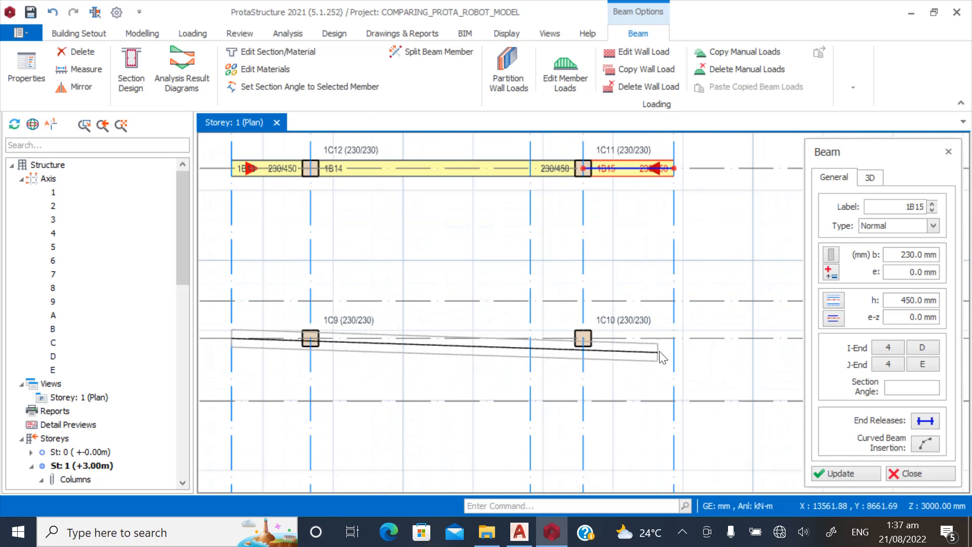
{"action": "left_click", "coordinate": [583, 338]}
{"action": "left_click", "coordinate": [673, 338]}
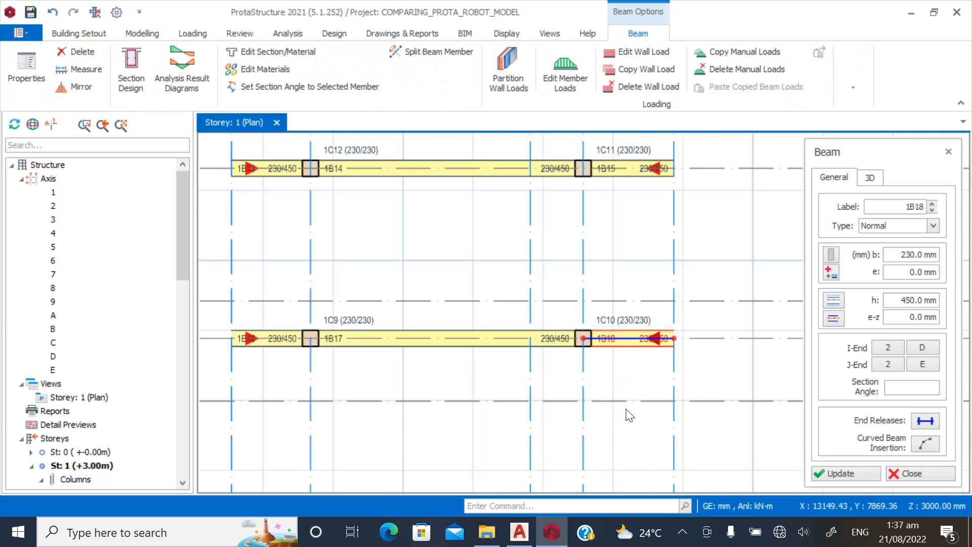
Insert the beam run along axis B from axis 9 down to axis 1.
{"action": "scroll", "coordinate": [380, 450], "scroll_direction": "down", "scroll_amount": 5}
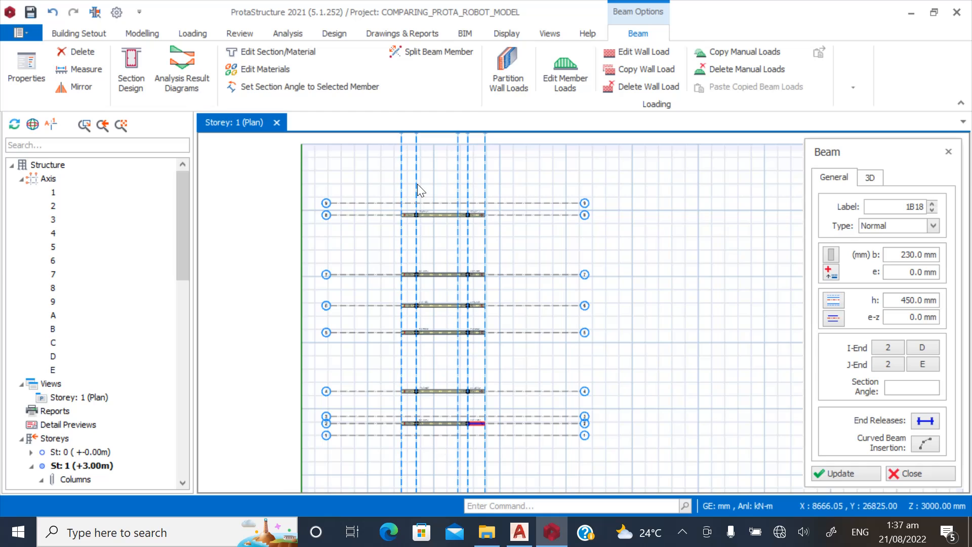
{"action": "scroll", "coordinate": [417, 184], "scroll_direction": "up", "scroll_amount": 3}
{"action": "scroll", "coordinate": [411, 228], "scroll_direction": "up", "scroll_amount": 2}
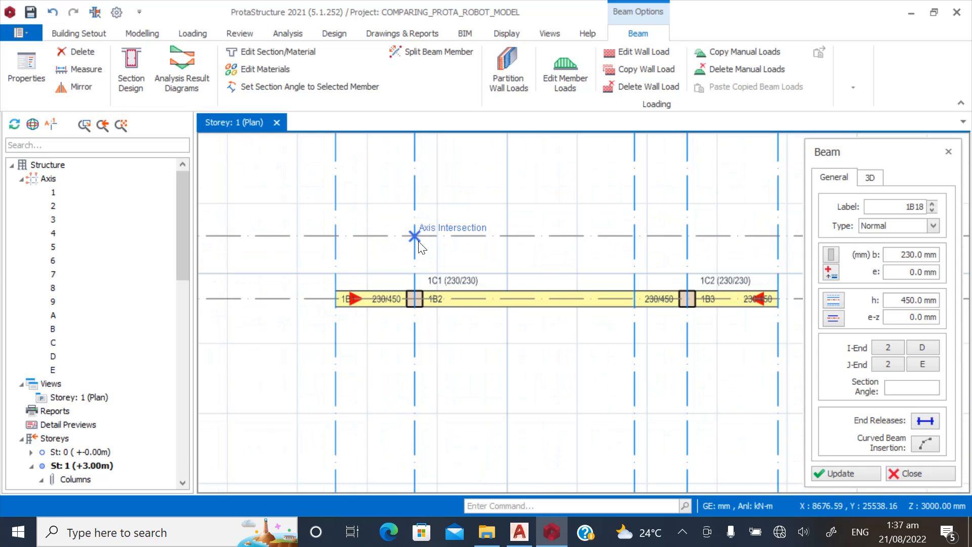
{"action": "left_click", "coordinate": [419, 238]}
{"action": "scroll", "coordinate": [454, 184], "scroll_direction": "down", "scroll_amount": 6}
{"action": "scroll", "coordinate": [445, 438], "scroll_direction": "up", "scroll_amount": 5}
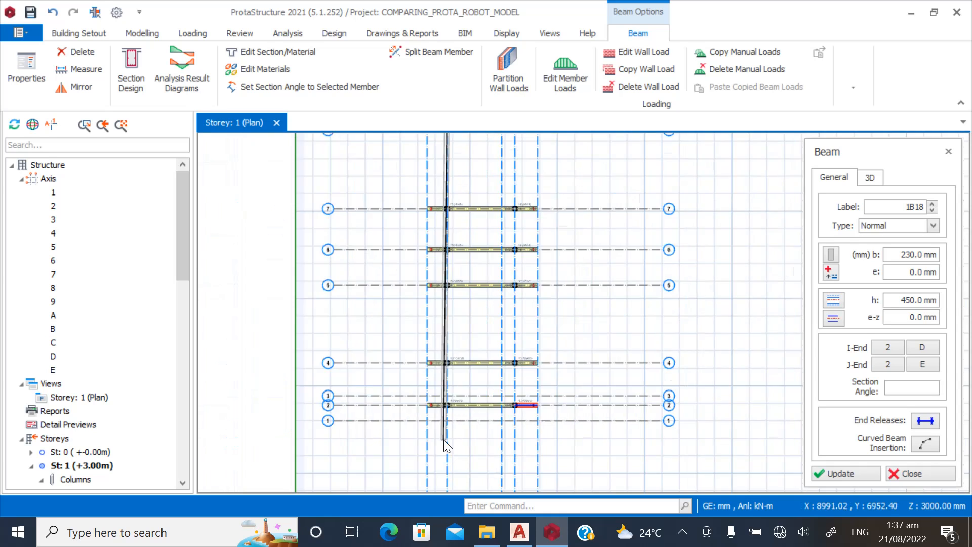
{"action": "left_click", "coordinate": [458, 384]}
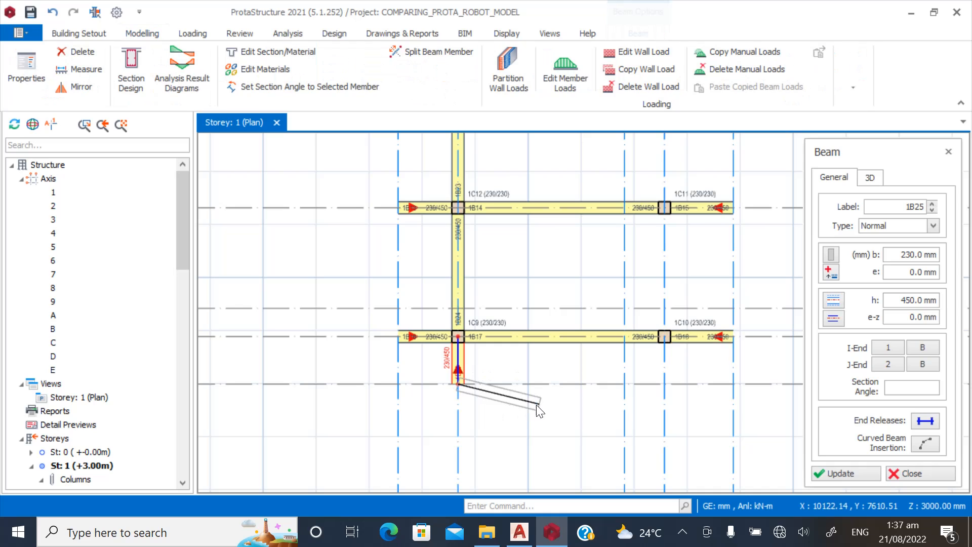
Insert the beam run along axis D from axis 1 up to axis 9.
{"action": "left_click", "coordinate": [664, 385]}
{"action": "scroll", "coordinate": [527, 436], "scroll_direction": "down", "scroll_amount": 5}
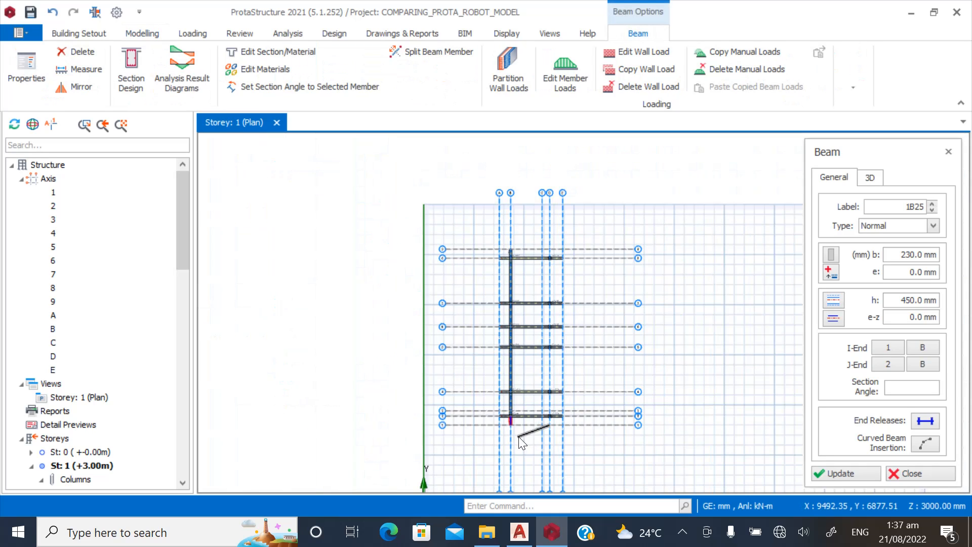
{"action": "scroll", "coordinate": [554, 283], "scroll_direction": "up", "scroll_amount": 5}
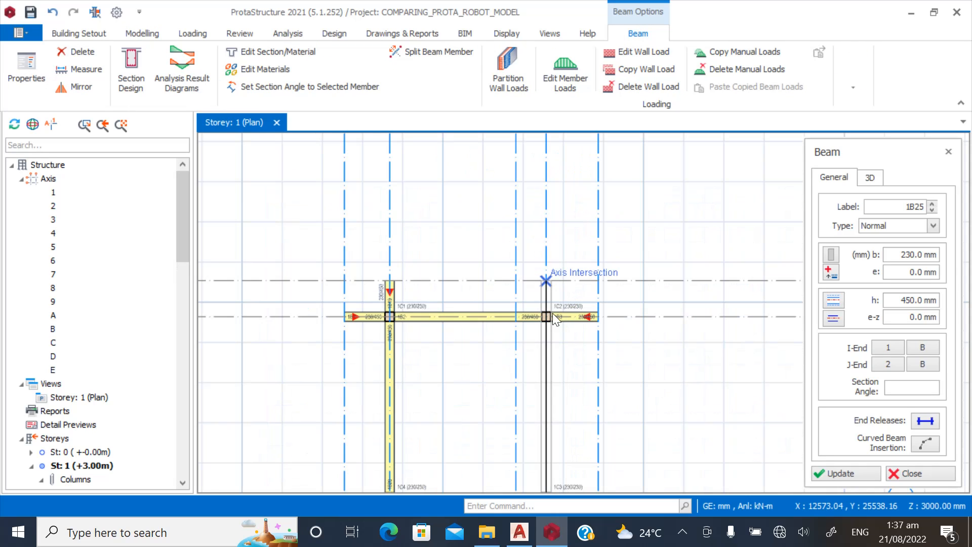
{"action": "left_click", "coordinate": [552, 316]}
Insert the edge beams along axis 9 from axis E to axis A, splitting them at the supporting spans.
{"action": "scroll", "coordinate": [610, 293], "scroll_direction": "up", "scroll_amount": 2}
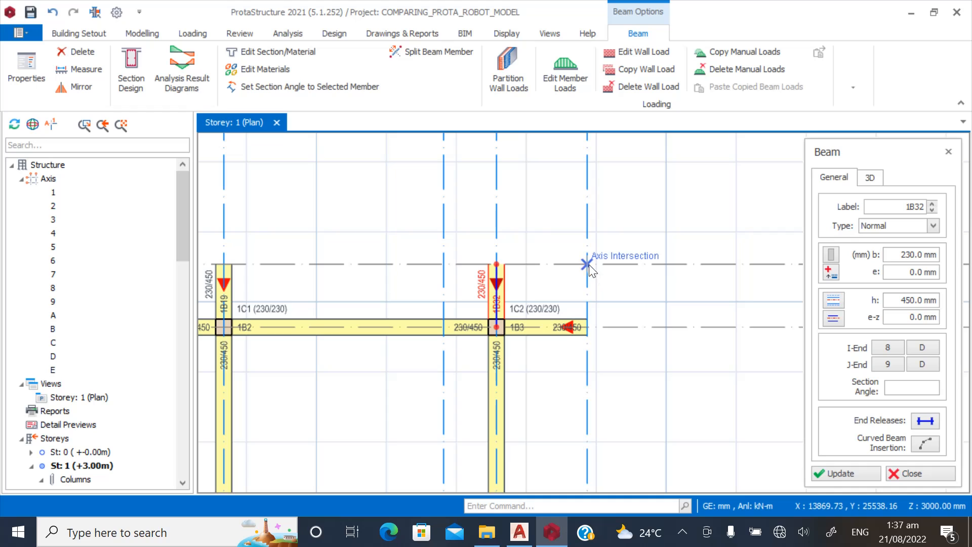
{"action": "scroll", "coordinate": [589, 264], "scroll_direction": "down", "scroll_amount": 3}
{"action": "scroll", "coordinate": [410, 294], "scroll_direction": "up", "scroll_amount": 3}
{"action": "left_click", "coordinate": [355, 261]}
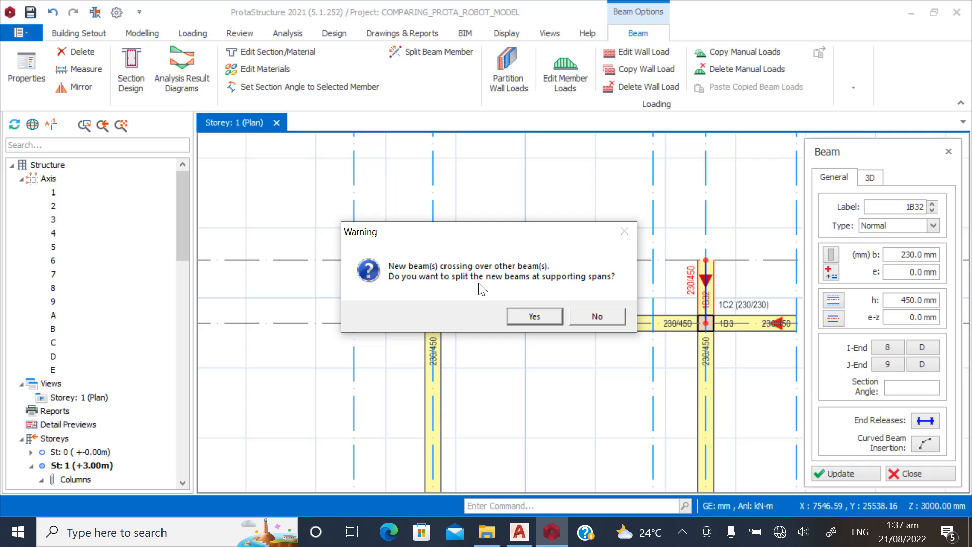
{"action": "left_click", "coordinate": [530, 317]}
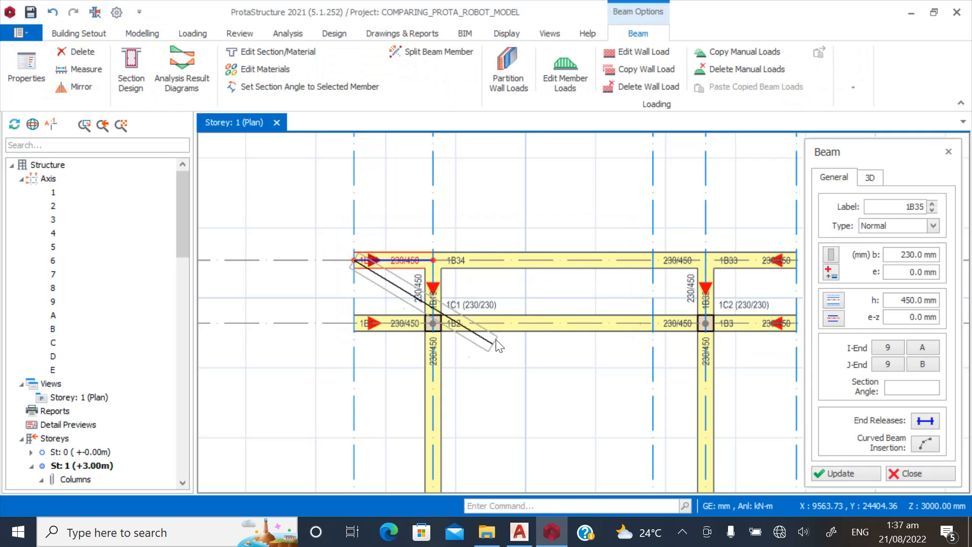
Insert the edge beams along axis A from axis 9 to axis 1, splitting them at the supporting spans.
{"action": "scroll", "coordinate": [412, 239], "scroll_direction": "down", "scroll_amount": 5}
{"action": "scroll", "coordinate": [423, 411], "scroll_direction": "up", "scroll_amount": 5}
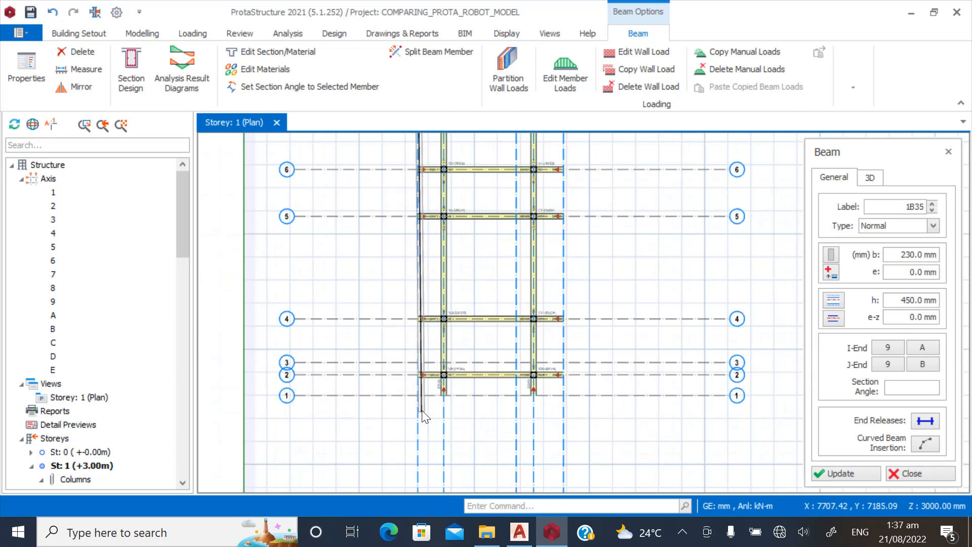
{"action": "left_click", "coordinate": [412, 381]}
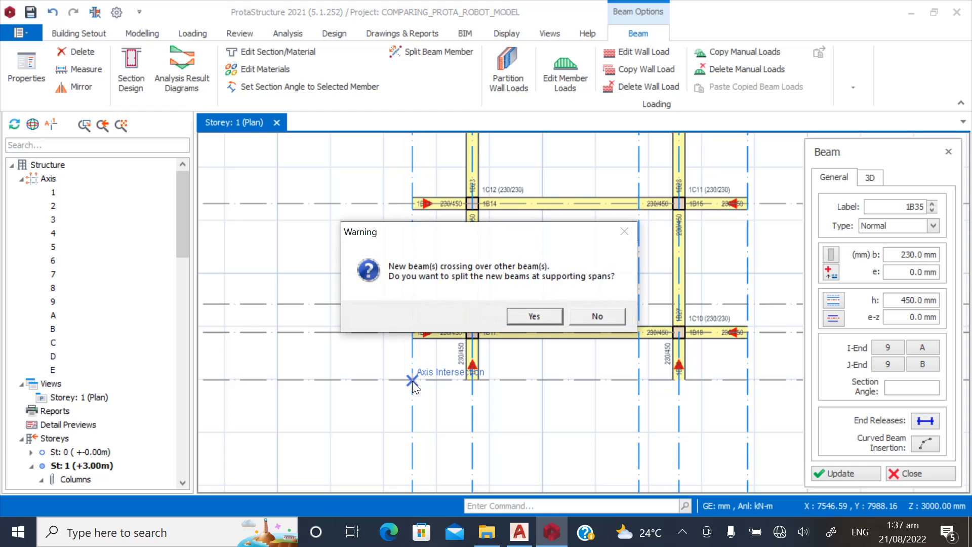
{"action": "left_click", "coordinate": [510, 318]}
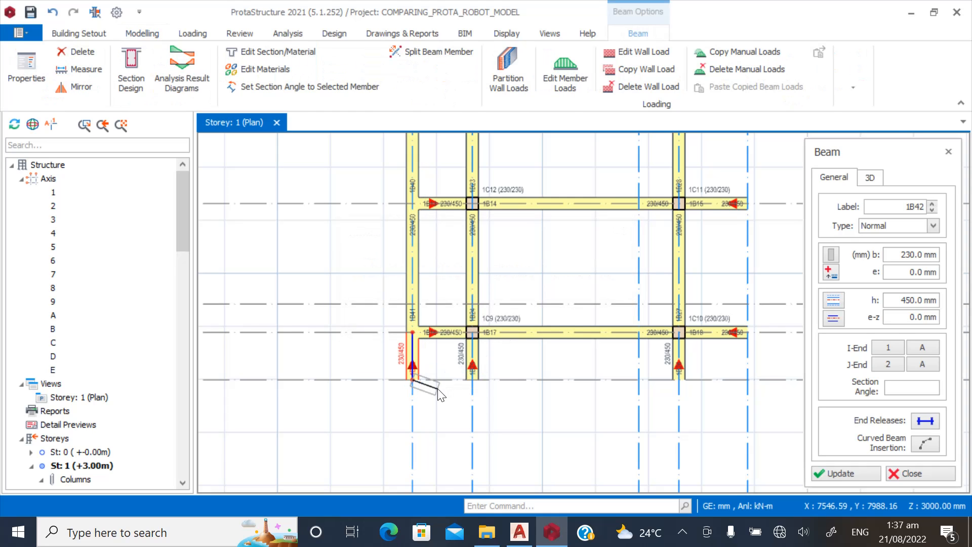
Insert the edge beams along axis 1 from axis A to axis E, splitting them at the supporting spans.
{"action": "scroll", "coordinate": [408, 406], "scroll_direction": "down", "scroll_amount": 2}
{"action": "scroll", "coordinate": [577, 412], "scroll_direction": "up", "scroll_amount": 4}
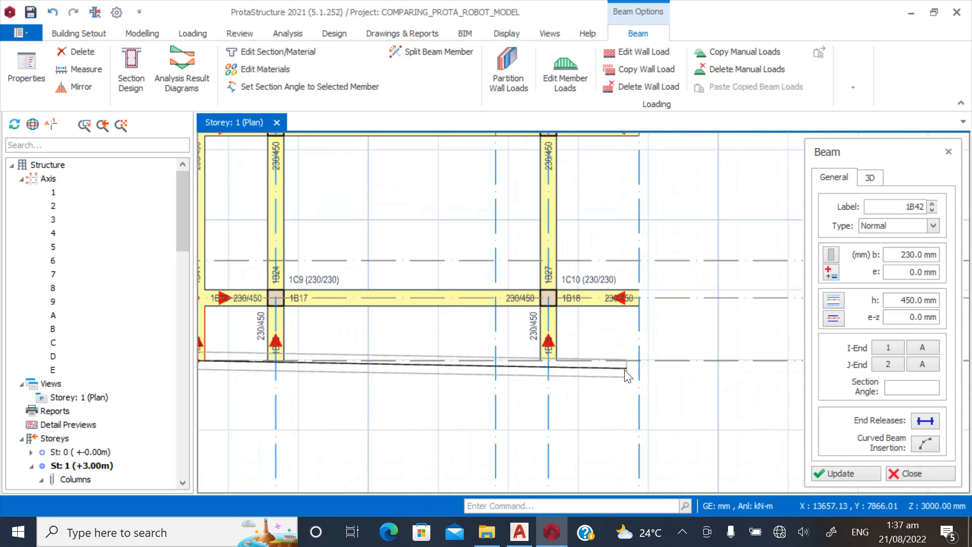
{"action": "left_click", "coordinate": [639, 362]}
{"action": "left_click", "coordinate": [531, 312]}
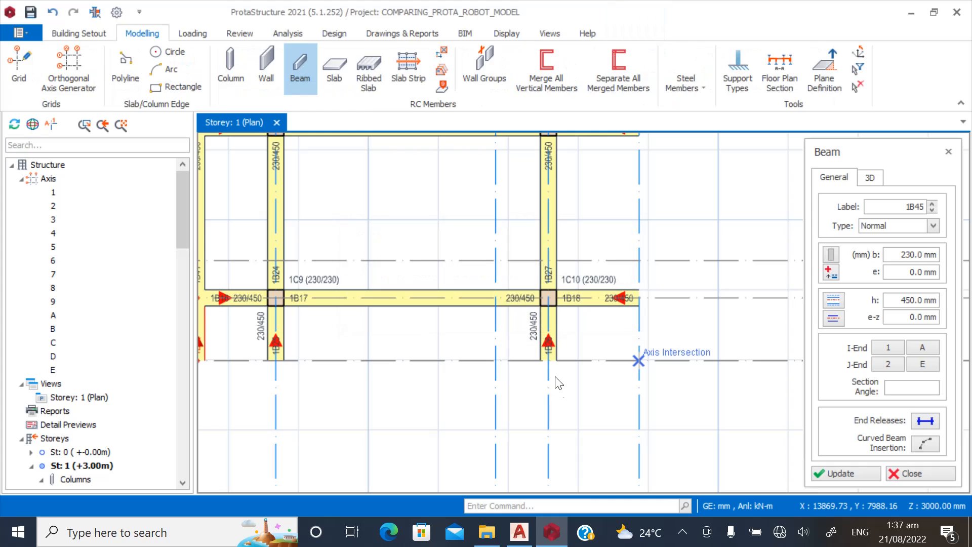
Switch to AutoCAD to examine the beam and column layout in GA.dwg from axis 1 to axis 9, and return to ProtaStructure.
{"action": "left_click", "coordinate": [519, 534]}
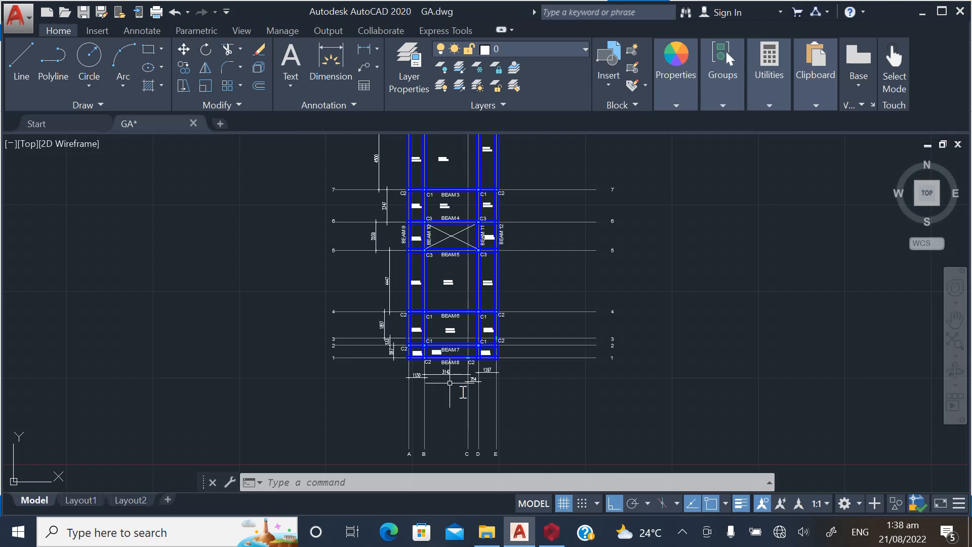
{"action": "scroll", "coordinate": [420, 340], "scroll_direction": "up", "scroll_amount": 8}
{"action": "scroll", "coordinate": [371, 344], "scroll_direction": "down", "scroll_amount": 5}
{"action": "scroll", "coordinate": [371, 343], "scroll_direction": "up", "scroll_amount": 2}
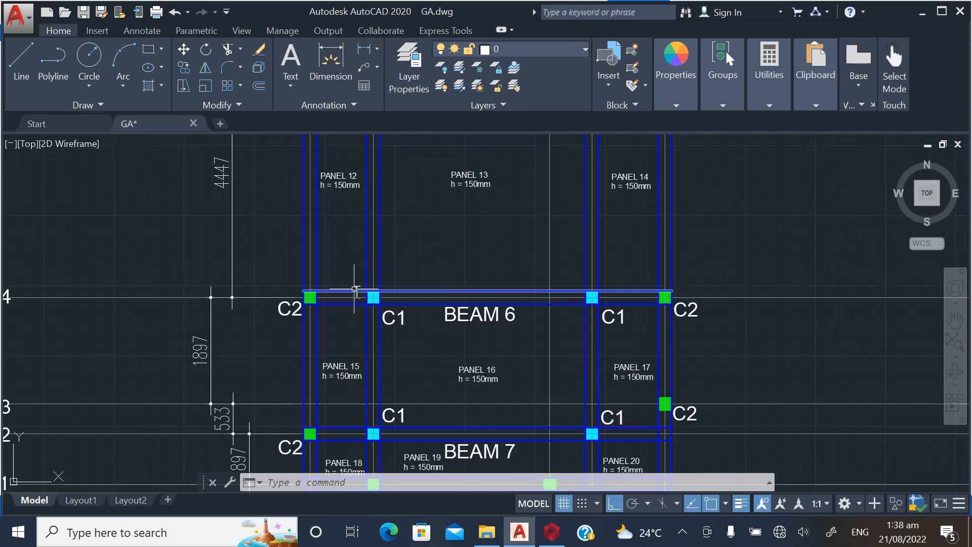
{"action": "scroll", "coordinate": [355, 325], "scroll_direction": "down", "scroll_amount": 2}
{"action": "scroll", "coordinate": [428, 428], "scroll_direction": "down", "scroll_amount": 3}
{"action": "scroll", "coordinate": [386, 186], "scroll_direction": "up", "scroll_amount": 3}
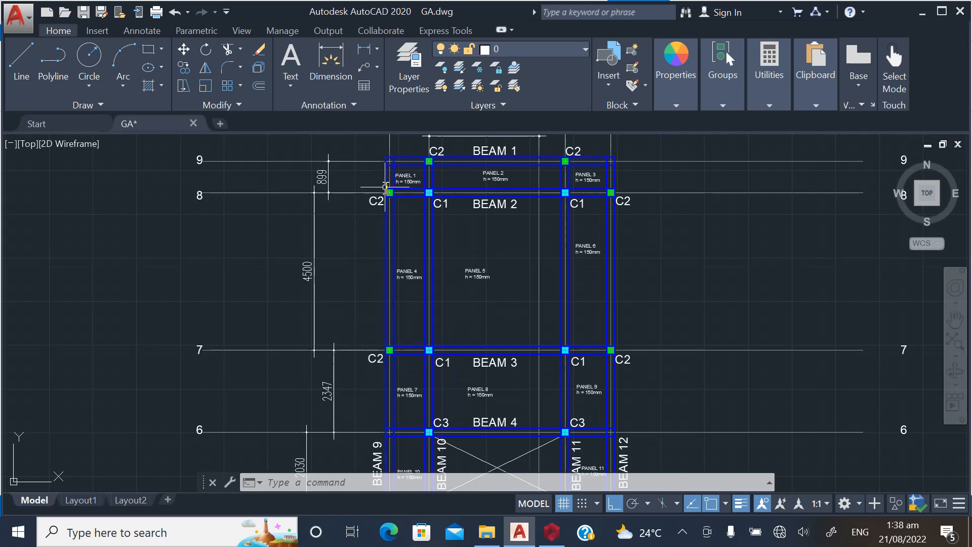
{"action": "scroll", "coordinate": [605, 169], "scroll_direction": "up", "scroll_amount": 2}
{"action": "left_click", "coordinate": [552, 531]}
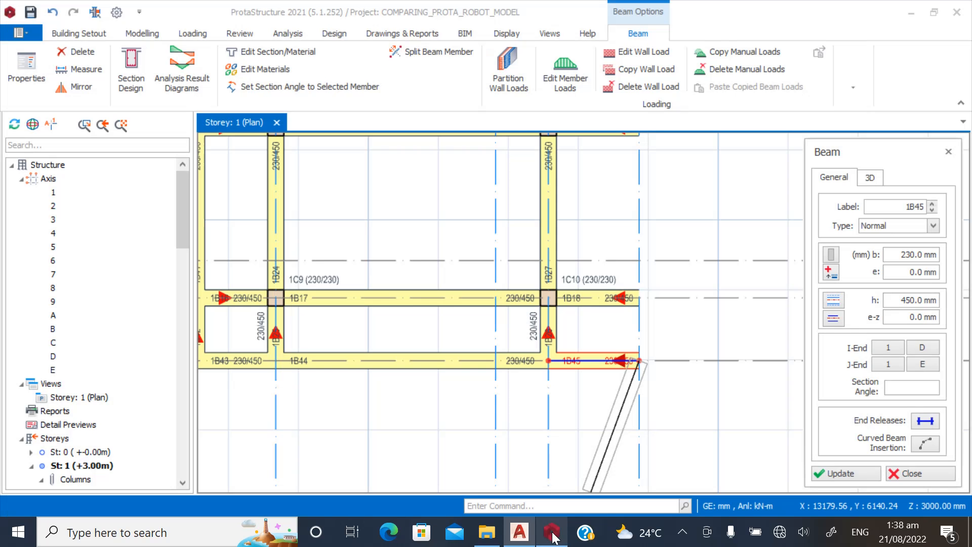
Insert the edge beams along axis E from axis 1 to axis 9, splitting them at the supporting spans, and end beam insertion.
{"action": "scroll", "coordinate": [587, 416], "scroll_direction": "down", "scroll_amount": 4}
{"action": "scroll", "coordinate": [599, 265], "scroll_direction": "up", "scroll_amount": 4}
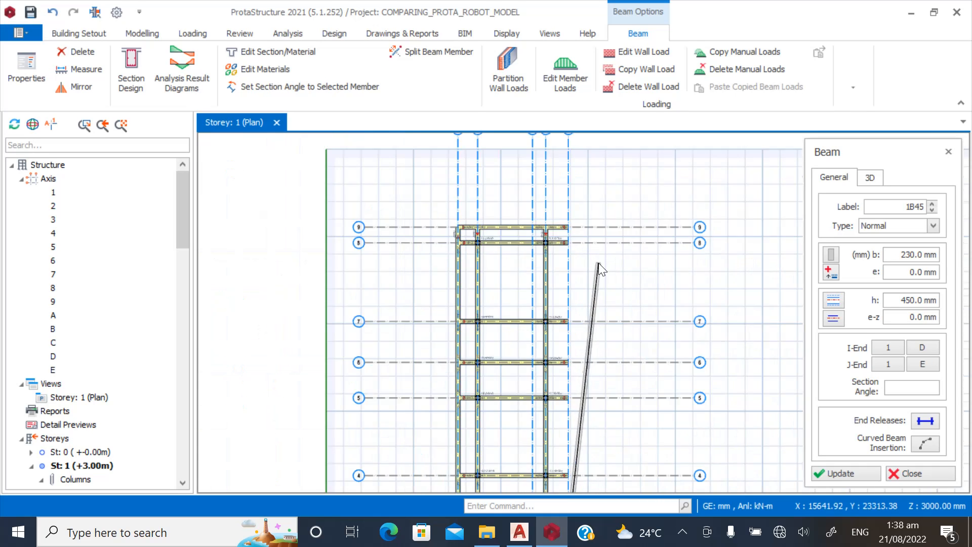
{"action": "scroll", "coordinate": [570, 205], "scroll_direction": "up", "scroll_amount": 2}
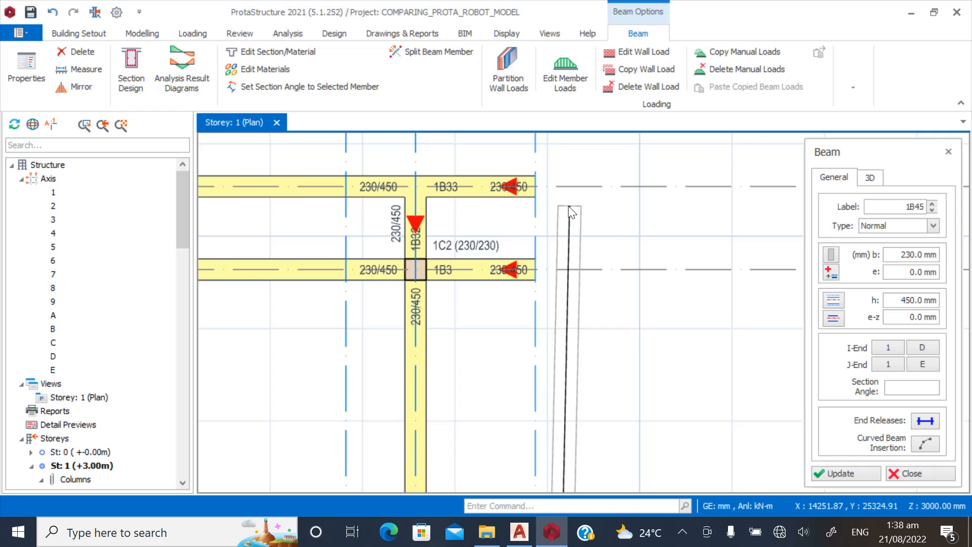
{"action": "left_click", "coordinate": [535, 187]}
{"action": "left_click", "coordinate": [536, 316]}
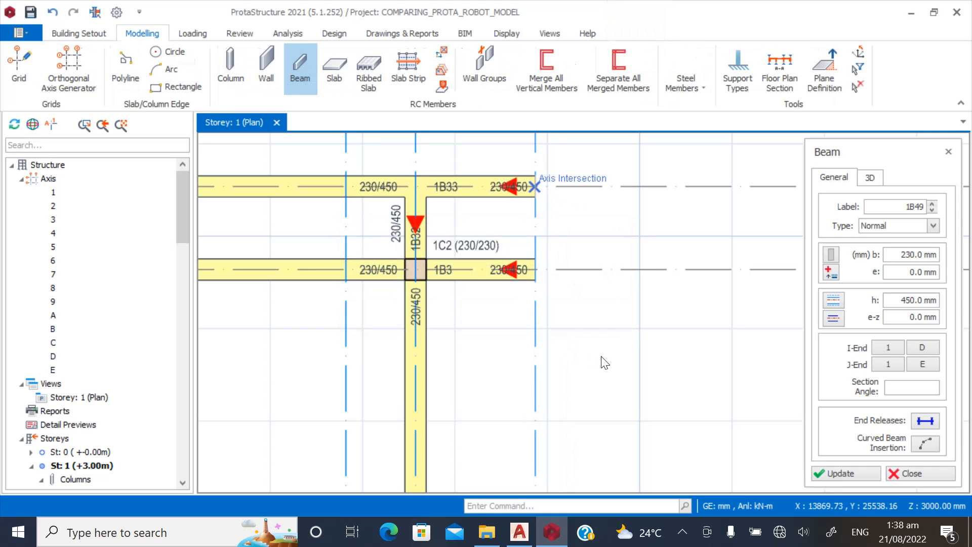
{"action": "scroll", "coordinate": [535, 267], "scroll_direction": "down", "scroll_amount": 1}
{"action": "scroll", "coordinate": [535, 267], "scroll_direction": "down", "scroll_amount": 2}
{"action": "left_click", "coordinate": [896, 472]}
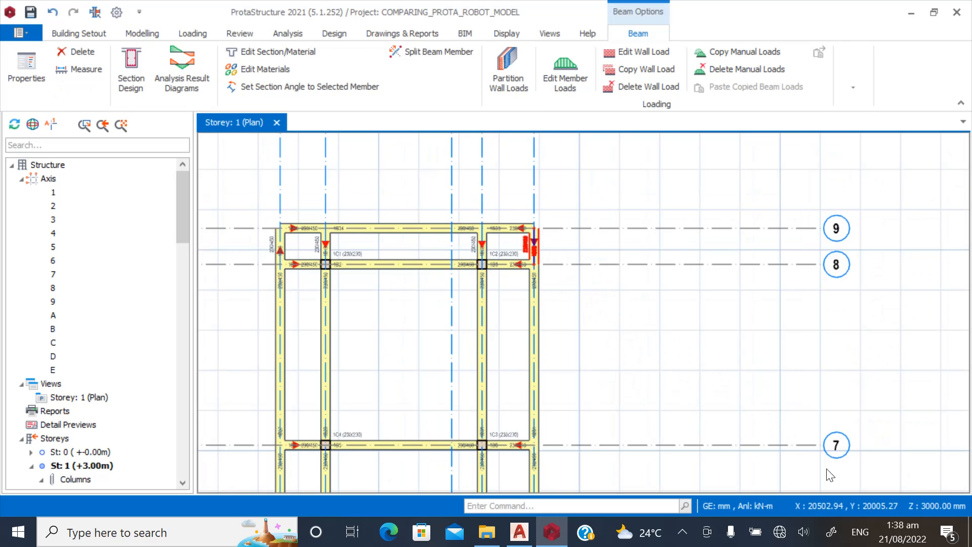
Examine the storey 1 beam layout in plan between axes 9 and 2.
{"action": "scroll", "coordinate": [580, 297], "scroll_direction": "down", "scroll_amount": 1}
{"action": "scroll", "coordinate": [393, 257], "scroll_direction": "up", "scroll_amount": 3}
{"action": "scroll", "coordinate": [408, 200], "scroll_direction": "down", "scroll_amount": 3}
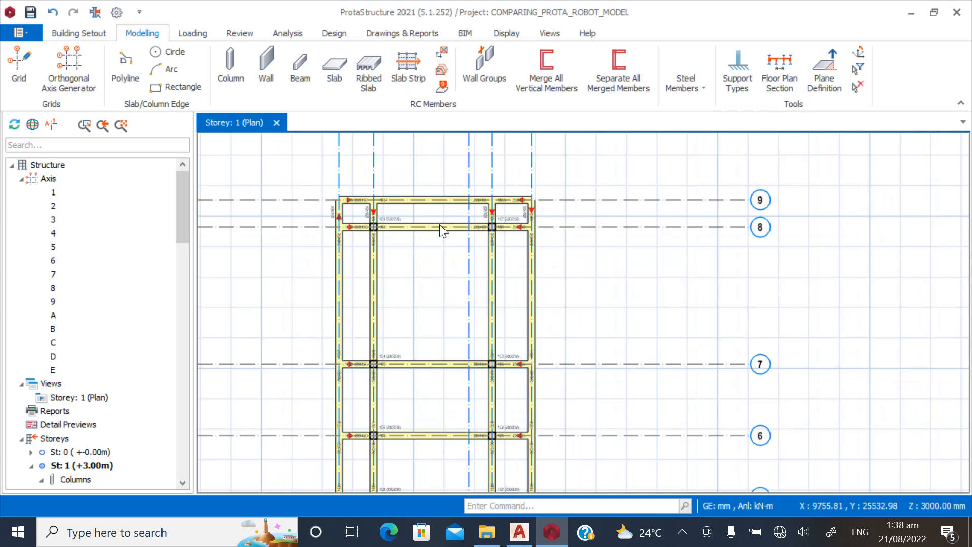
{"action": "scroll", "coordinate": [448, 260], "scroll_direction": "down", "scroll_amount": 2}
{"action": "scroll", "coordinate": [408, 436], "scroll_direction": "up", "scroll_amount": 2}
{"action": "scroll", "coordinate": [408, 435], "scroll_direction": "down", "scroll_amount": 1}
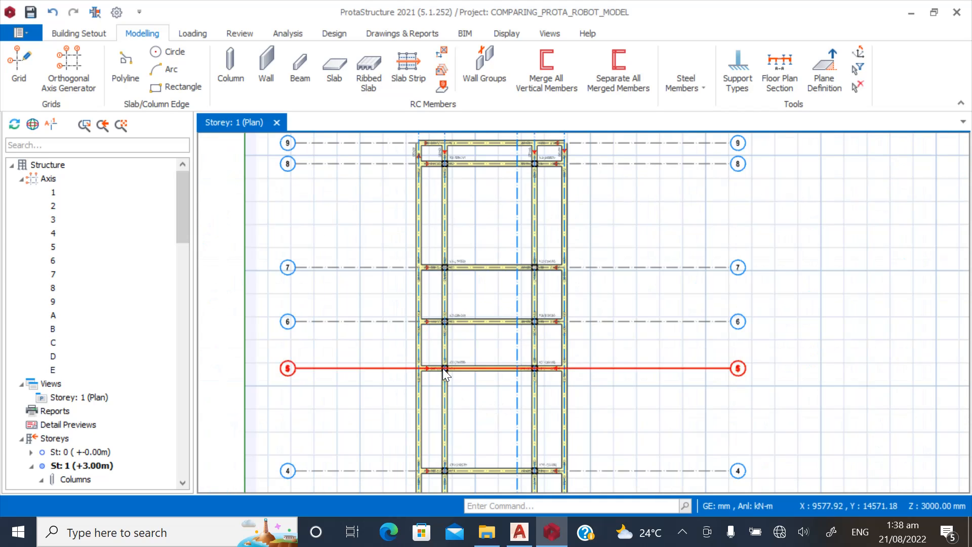
{"action": "scroll", "coordinate": [447, 403], "scroll_direction": "up", "scroll_amount": 1}
{"action": "scroll", "coordinate": [455, 284], "scroll_direction": "down", "scroll_amount": 1}
{"action": "scroll", "coordinate": [447, 284], "scroll_direction": "down", "scroll_amount": 1}
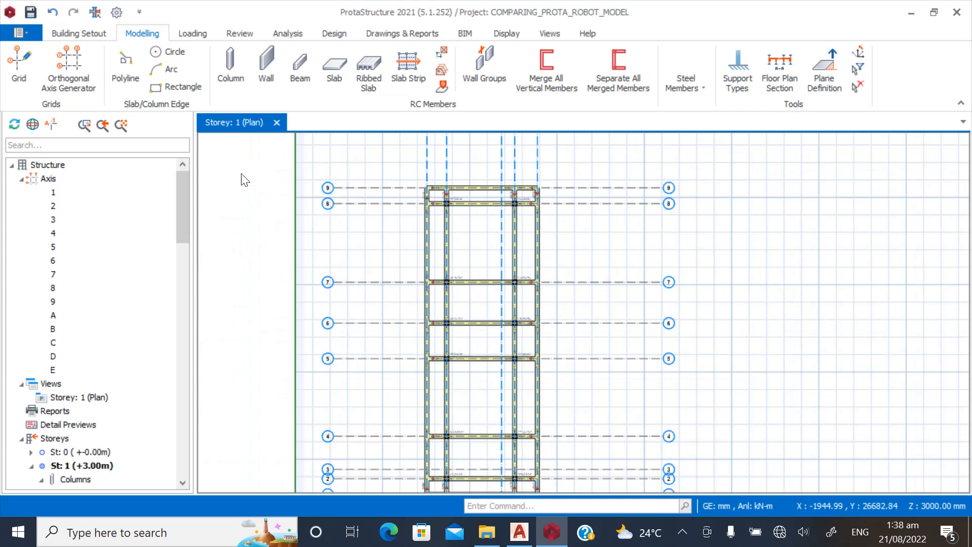
Create a 3D physical model view of storey 1 and orbit it to examine the frame.
{"action": "left_click", "coordinate": [21, 180]}
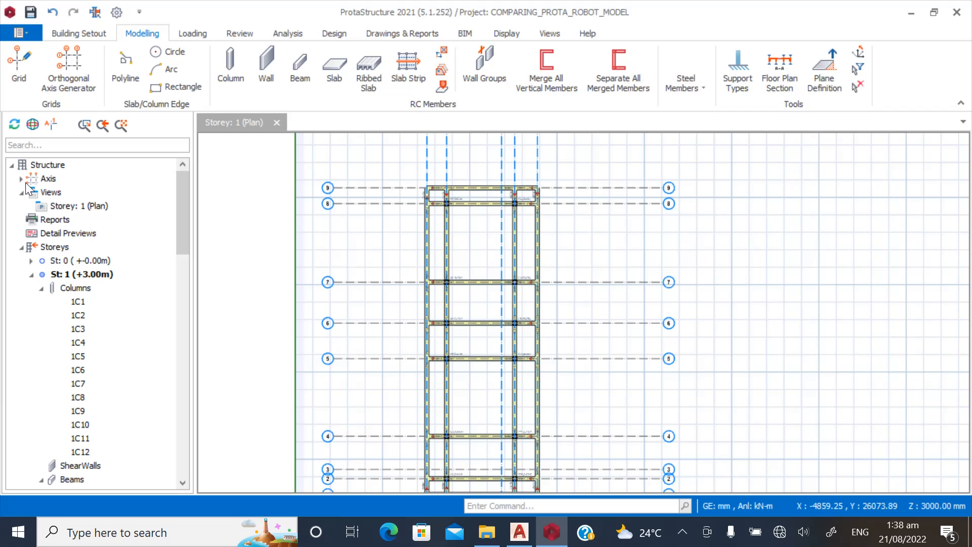
{"action": "right_click", "coordinate": [50, 192]}
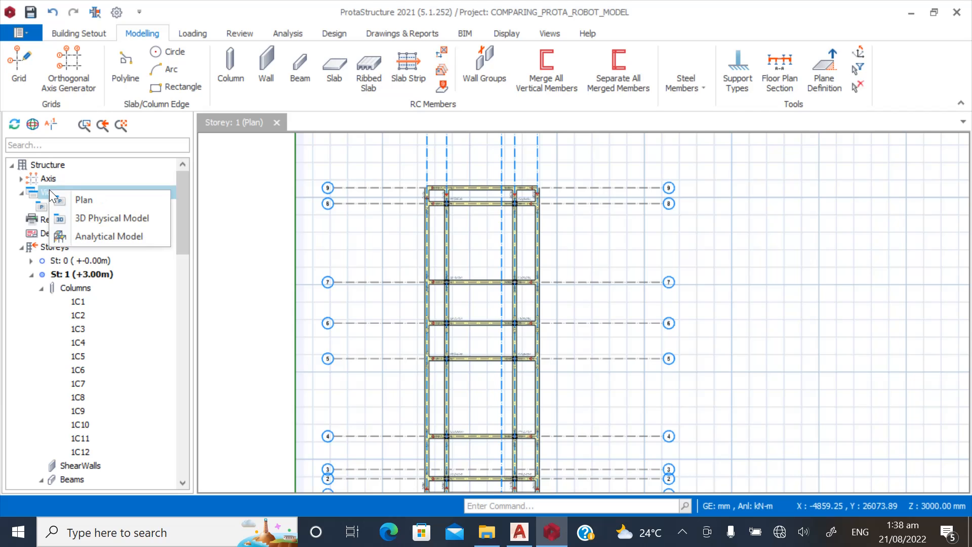
{"action": "left_click", "coordinate": [92, 219]}
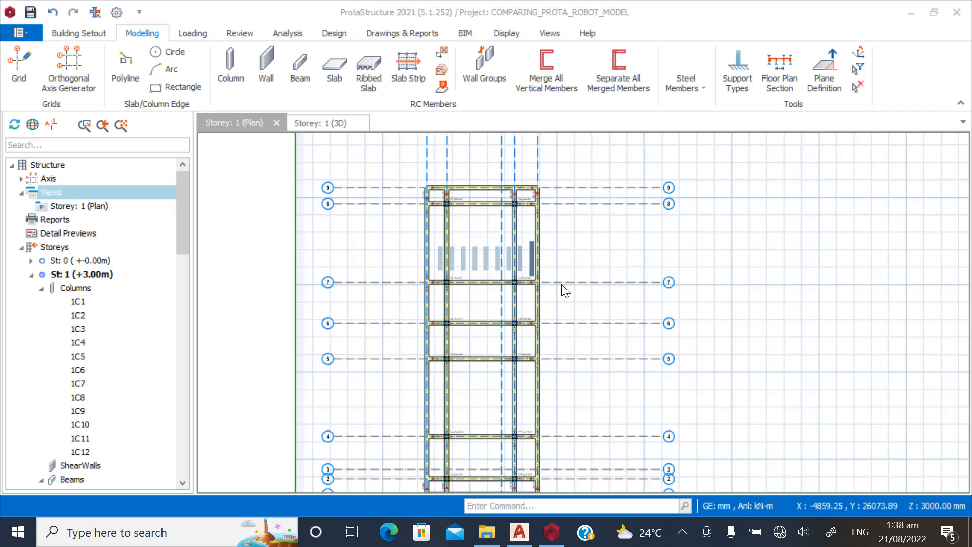
{"action": "mouse_move", "coordinate": [570, 283]}
{"action": "middle_mouse_down"}
{"action": "mouse_move", "coordinate": [686, 356]}
{"action": "mouse_move", "coordinate": [410, 418]}
{"action": "middle_mouse_up"}
{"action": "scroll", "coordinate": [604, 340], "scroll_direction": "up", "scroll_amount": 2}
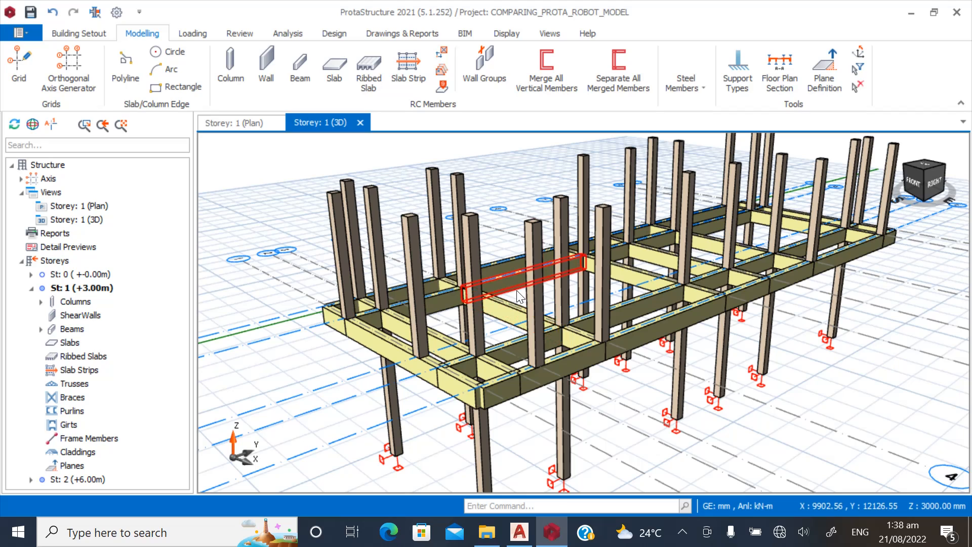
In the storey 2 plan, delete the eight columns where axes B and D cross axes 8, 7, 4 and 2.
{"action": "double_click", "coordinate": [84, 206]}
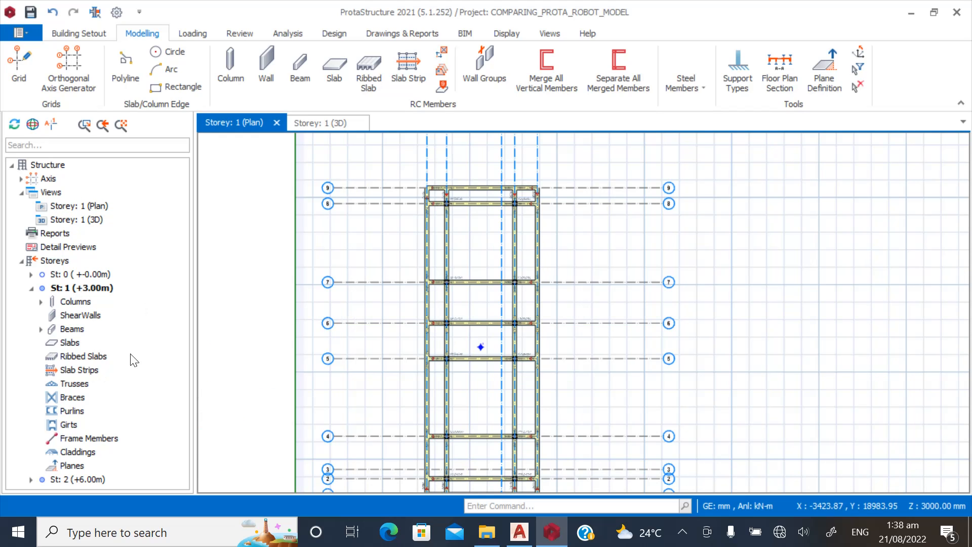
{"action": "double_click", "coordinate": [73, 480]}
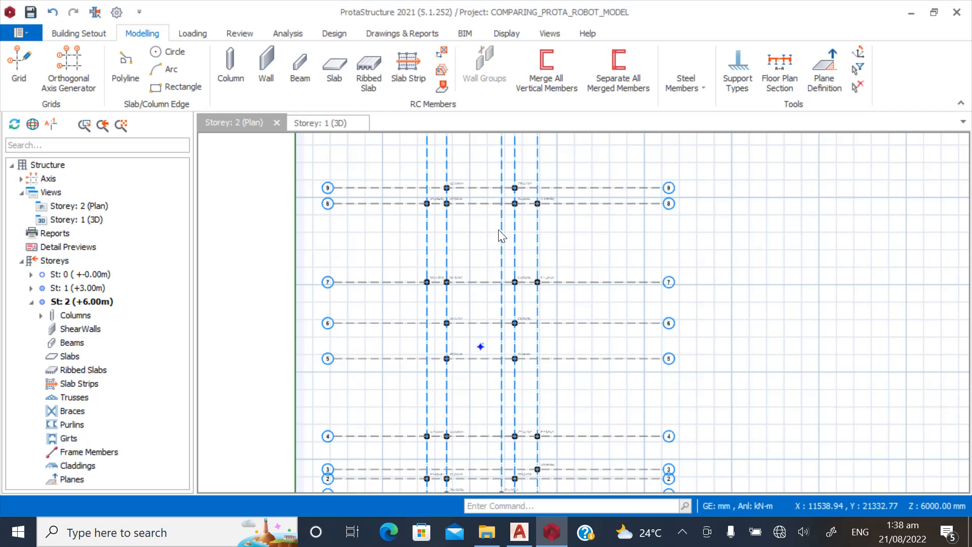
{"action": "scroll", "coordinate": [455, 217], "scroll_direction": "up", "scroll_amount": 4}
{"action": "left_click", "coordinate": [439, 226]}
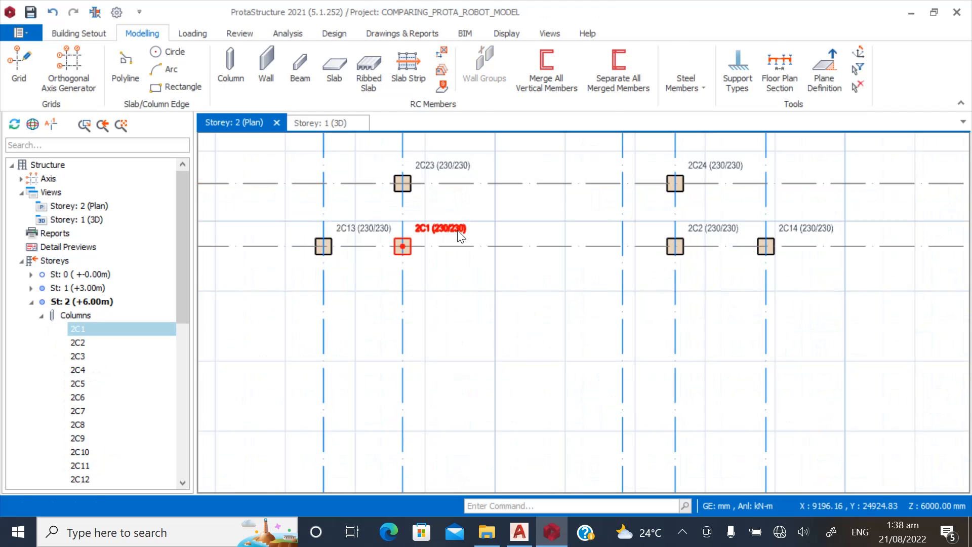
{"action": "left_click", "coordinate": [714, 231]}
{"action": "scroll", "coordinate": [462, 246], "scroll_direction": "down", "scroll_amount": 3}
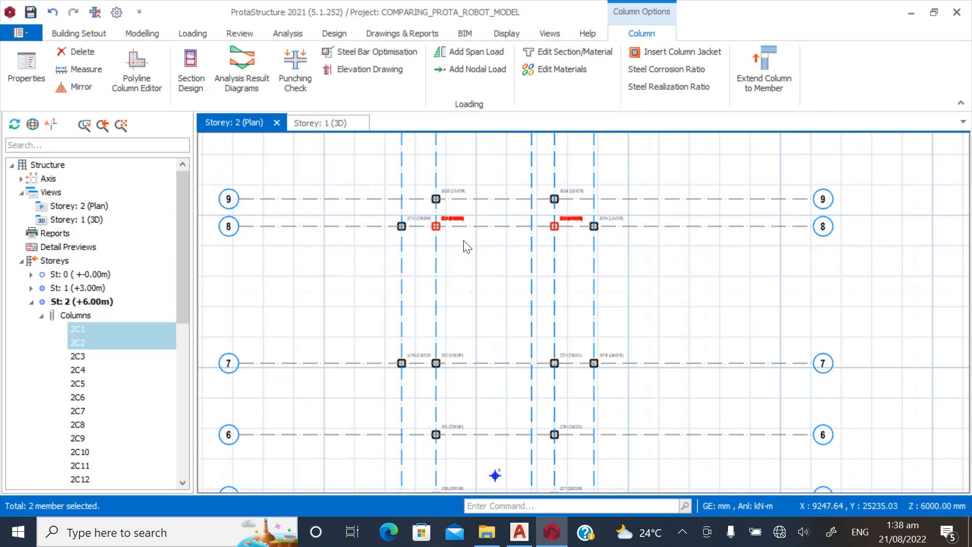
{"action": "scroll", "coordinate": [488, 361], "scroll_direction": "up", "scroll_amount": 2}
{"action": "left_click", "coordinate": [658, 330], "text": "ctrl"}
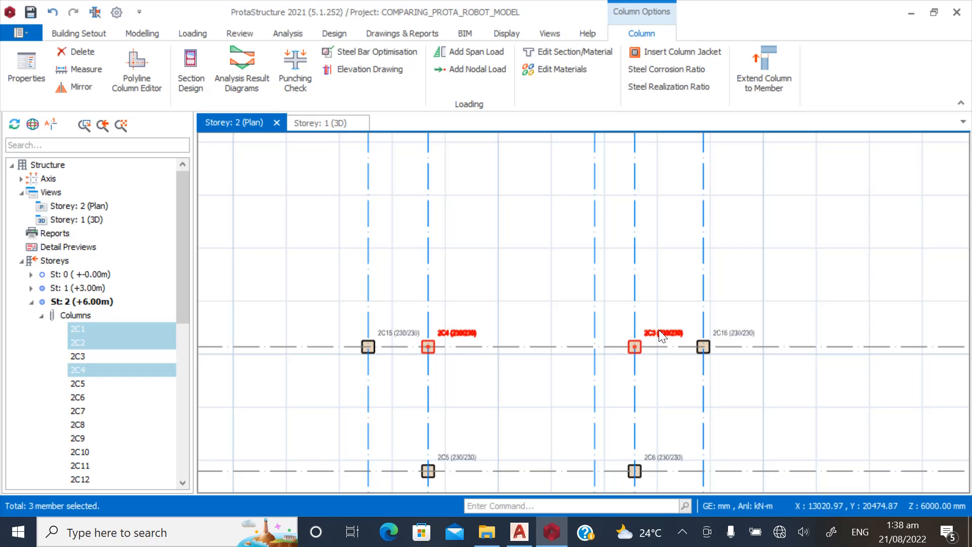
{"action": "scroll", "coordinate": [458, 247], "scroll_direction": "down", "scroll_amount": 4}
{"action": "scroll", "coordinate": [467, 445], "scroll_direction": "up", "scroll_amount": 2}
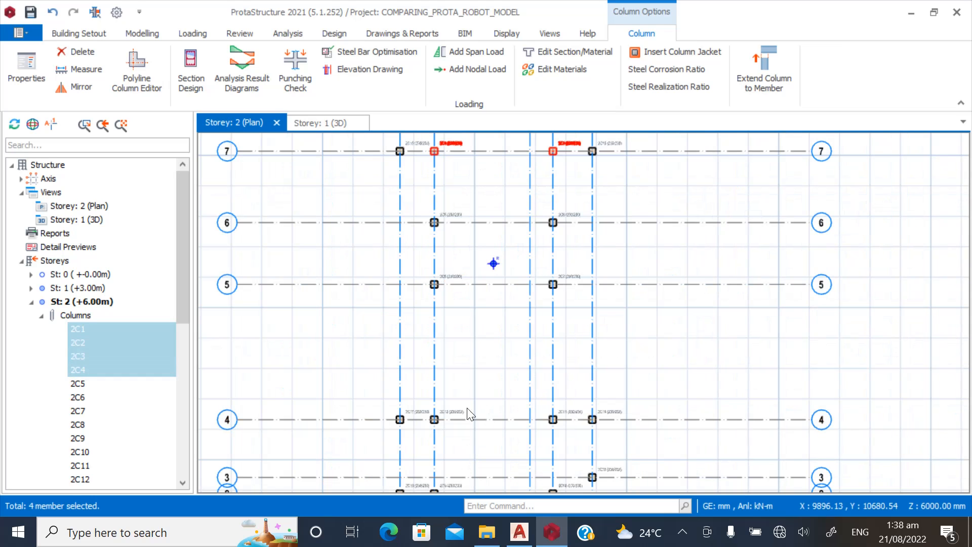
{"action": "left_click", "coordinate": [553, 420]}
{"action": "scroll", "coordinate": [427, 281], "scroll_direction": "down", "scroll_amount": 2}
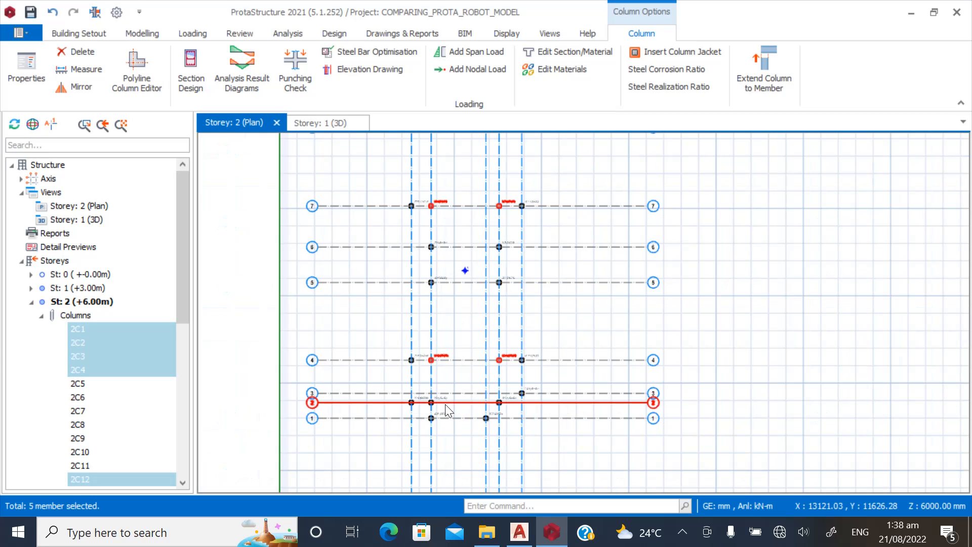
{"action": "scroll", "coordinate": [448, 406], "scroll_direction": "up", "scroll_amount": 5}
{"action": "left_click", "coordinate": [442, 372], "text": "ctrl"}
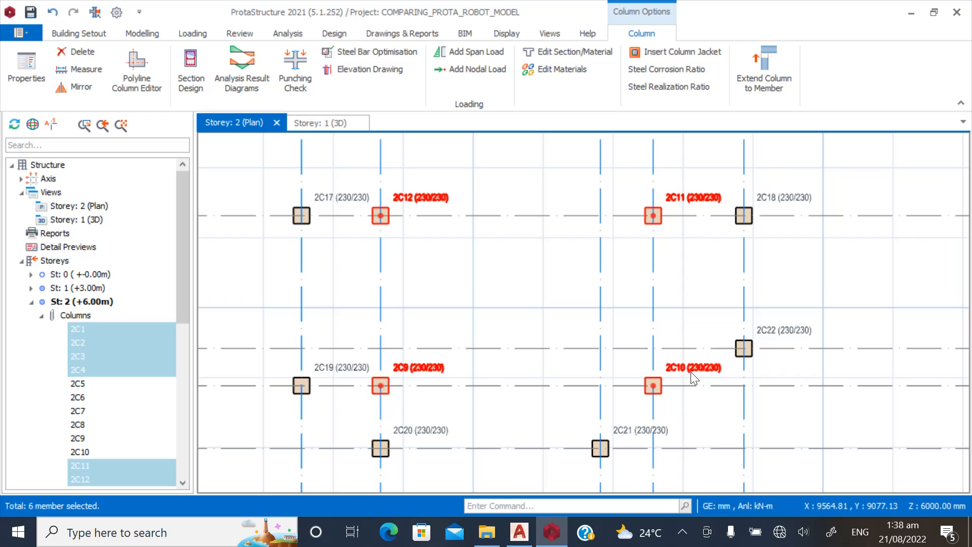
{"action": "scroll", "coordinate": [507, 446], "scroll_direction": "down", "scroll_amount": 3}
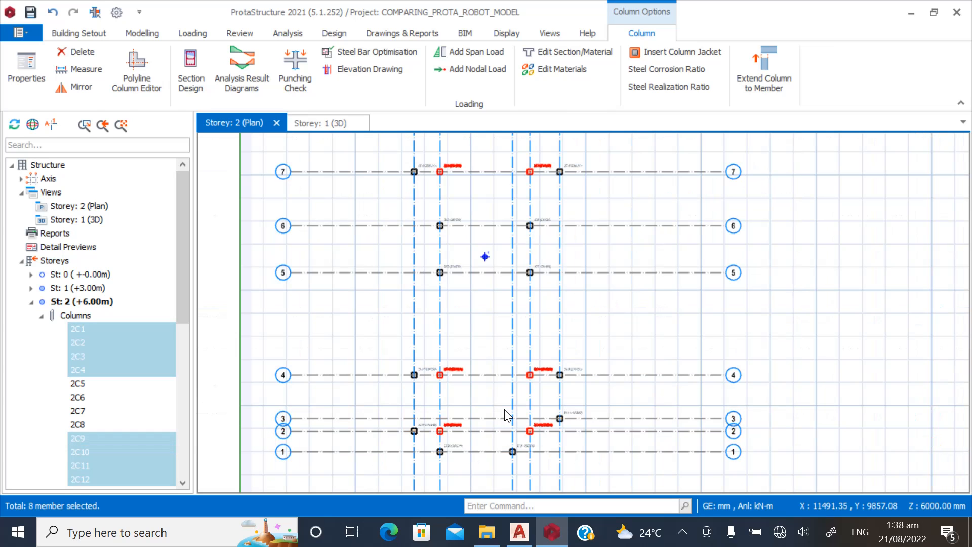
{"action": "key", "text": "Delete"}
{"action": "left_click", "coordinate": [488, 424]}
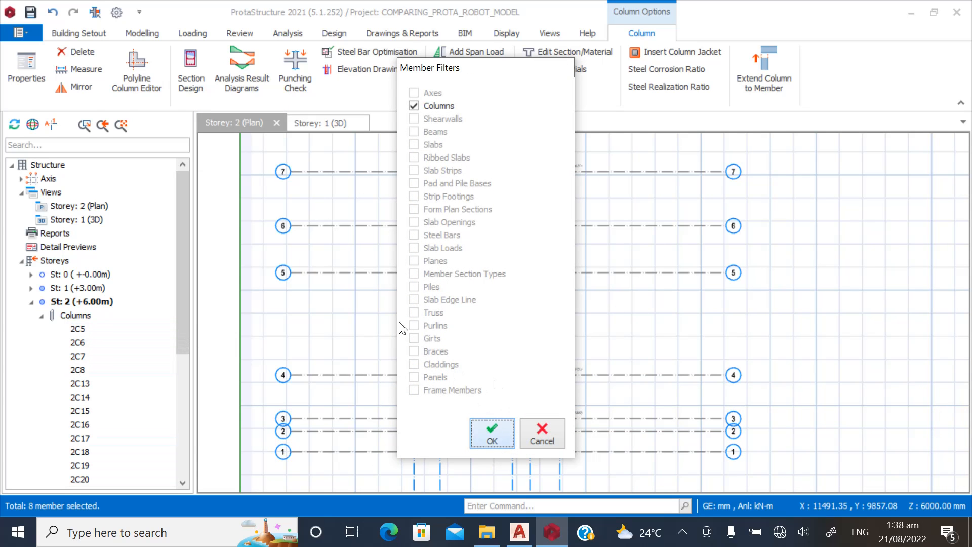
Examine the remaining columns in plan and from several angles in the 3D view, and return to the storey 2 plan.
{"action": "scroll", "coordinate": [493, 406], "scroll_direction": "down", "scroll_amount": 3}
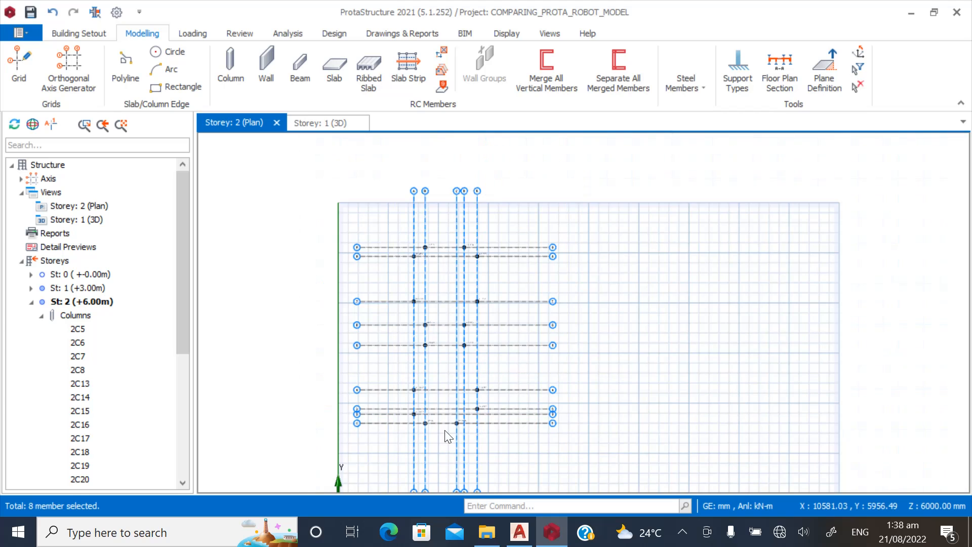
{"action": "scroll", "coordinate": [473, 332], "scroll_direction": "up", "scroll_amount": 2}
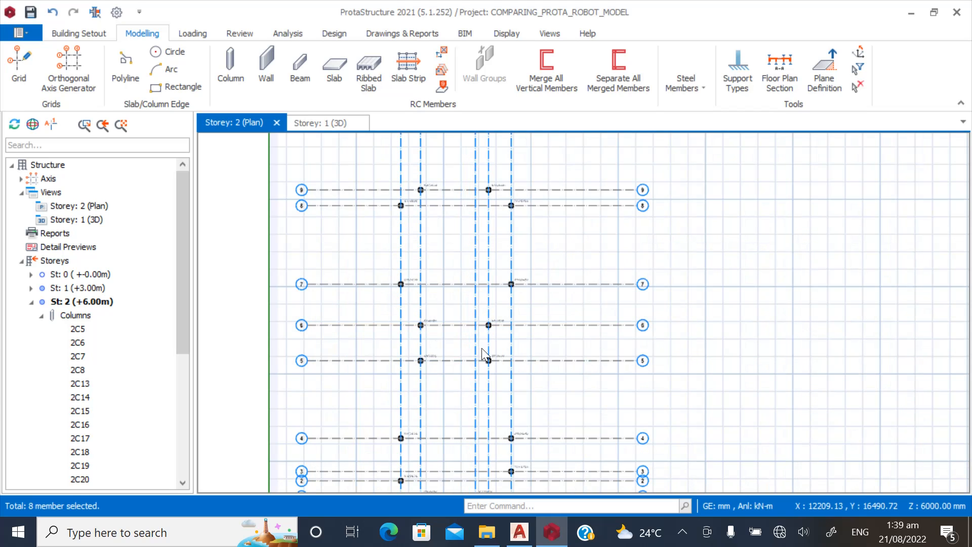
{"action": "scroll", "coordinate": [482, 326], "scroll_direction": "down", "scroll_amount": 2}
{"action": "double_click", "coordinate": [76, 219]}
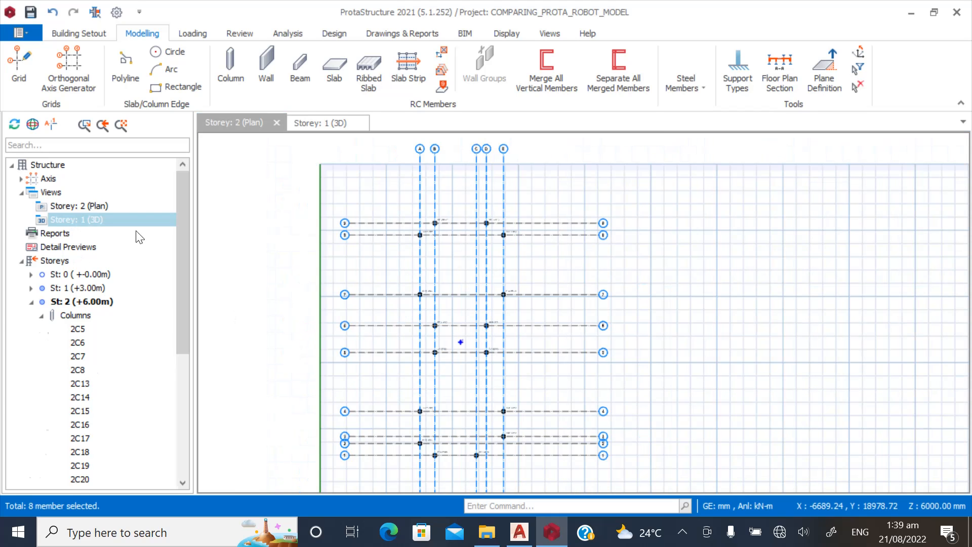
{"action": "mouse_move", "coordinate": [454, 369]}
{"action": "middle_click_drag", "start_coordinate": [481, 384], "coordinate": [451, 393]}
{"action": "scroll", "coordinate": [395, 379], "scroll_direction": "down", "scroll_amount": 3}
{"action": "middle_click_drag", "start_coordinate": [698, 290], "coordinate": [742, 296]}
{"action": "scroll", "coordinate": [681, 306], "scroll_direction": "up", "scroll_amount": 4}
{"action": "scroll", "coordinate": [688, 244], "scroll_direction": "down", "scroll_amount": 3}
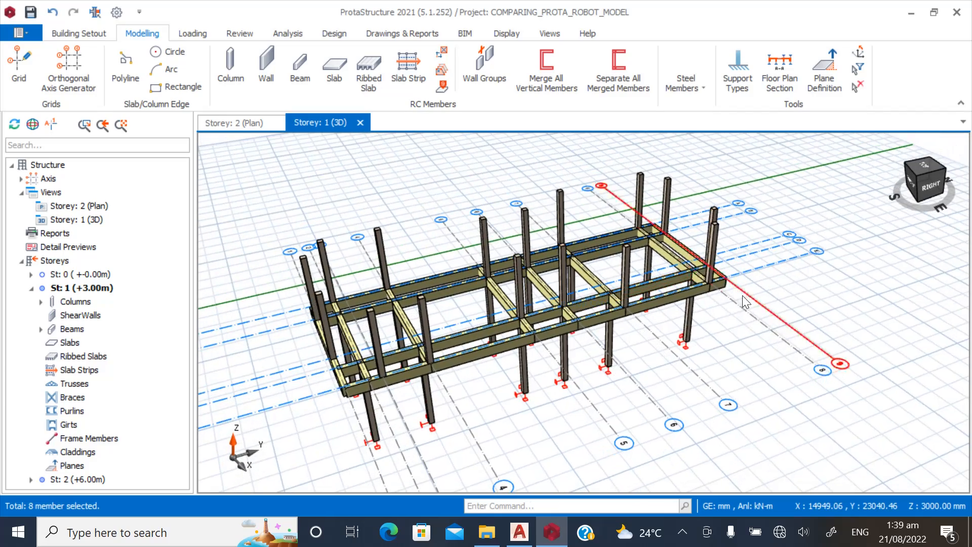
{"action": "mouse_move", "coordinate": [684, 311]}
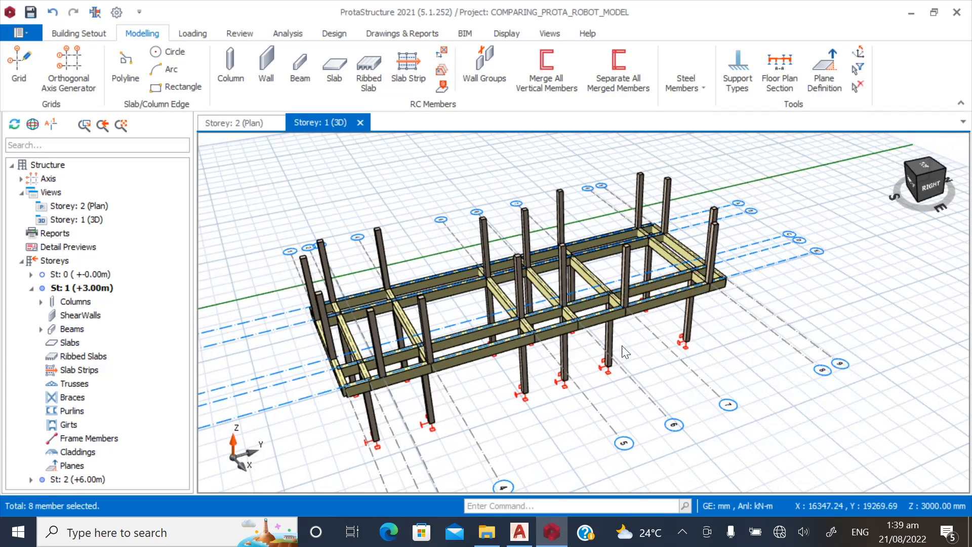
{"action": "middle_click_drag", "start_coordinate": [683, 310], "coordinate": [642, 357]}
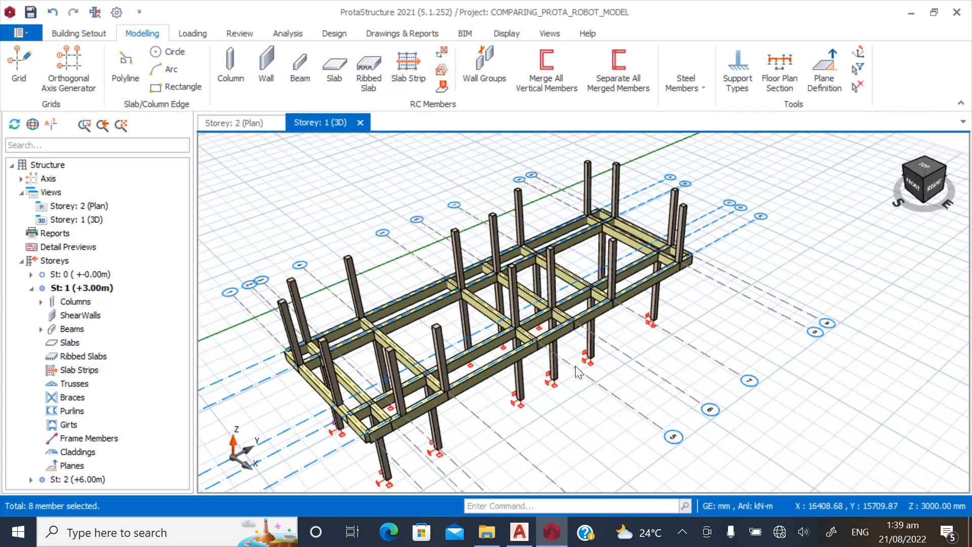
{"action": "mouse_move", "coordinate": [579, 372]}
{"action": "middle_mouse_down"}
{"action": "mouse_move", "coordinate": [658, 341]}
{"action": "mouse_move", "coordinate": [652, 375]}
{"action": "mouse_move", "coordinate": [605, 390]}
{"action": "mouse_move", "coordinate": [608, 375]}
{"action": "mouse_move", "coordinate": [598, 394]}
{"action": "mouse_move", "coordinate": [459, 384]}
{"action": "mouse_move", "coordinate": [587, 372]}
{"action": "mouse_move", "coordinate": [711, 379]}
{"action": "mouse_move", "coordinate": [664, 379]}
{"action": "middle_mouse_up"}
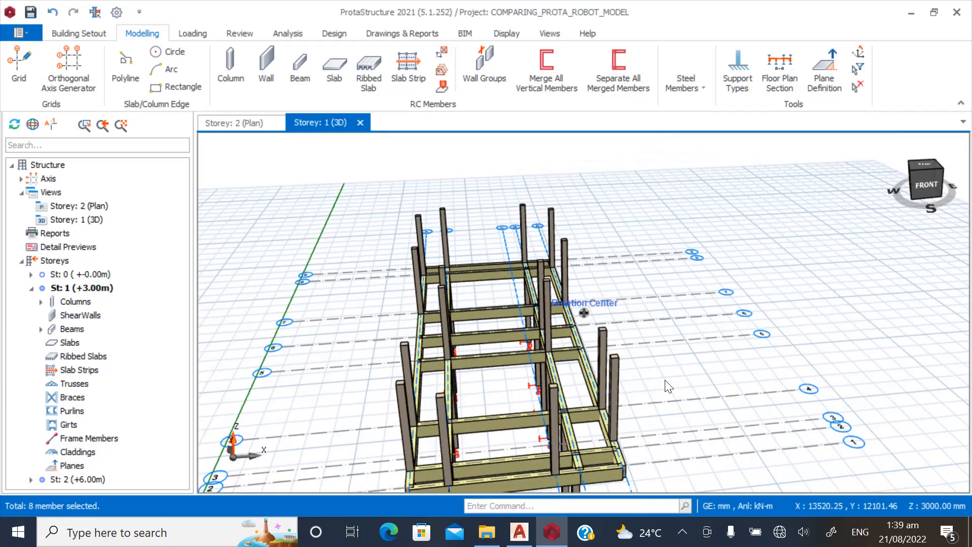
{"action": "double_click", "coordinate": [99, 206]}
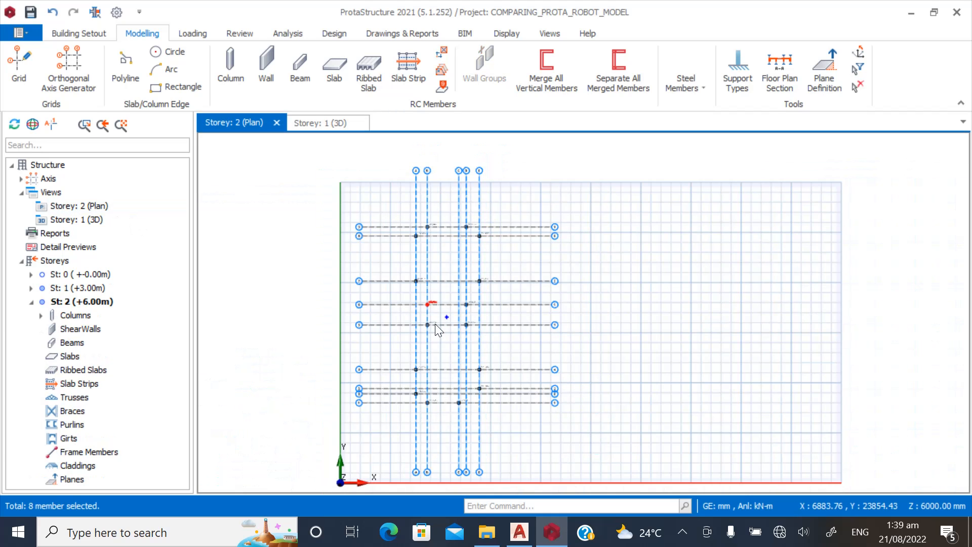
In the storey 2 plan, insert 230/450 beams along axis 9 from axis A to axis E.
{"action": "scroll", "coordinate": [423, 364], "scroll_direction": "up", "scroll_amount": 2}
{"action": "scroll", "coordinate": [427, 414], "scroll_direction": "down", "scroll_amount": 2}
{"action": "scroll", "coordinate": [423, 227], "scroll_direction": "up", "scroll_amount": 2}
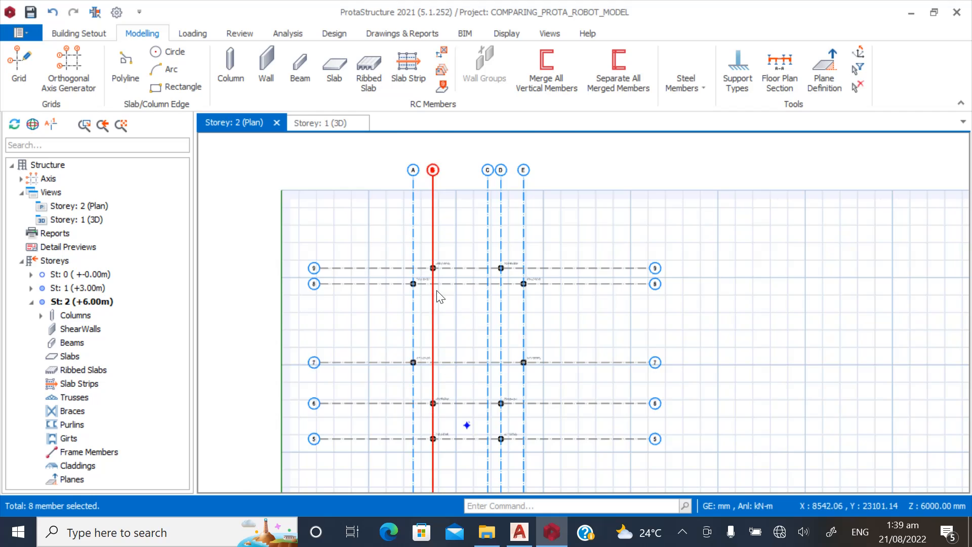
{"action": "scroll", "coordinate": [439, 291], "scroll_direction": "up", "scroll_amount": 1}
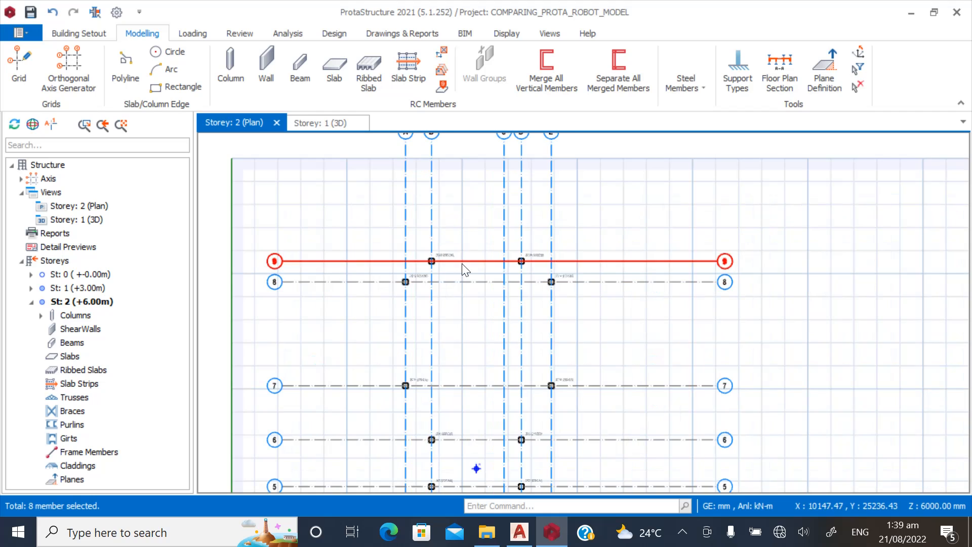
{"action": "left_click", "coordinate": [294, 65]}
{"action": "left_click", "coordinate": [895, 257]}
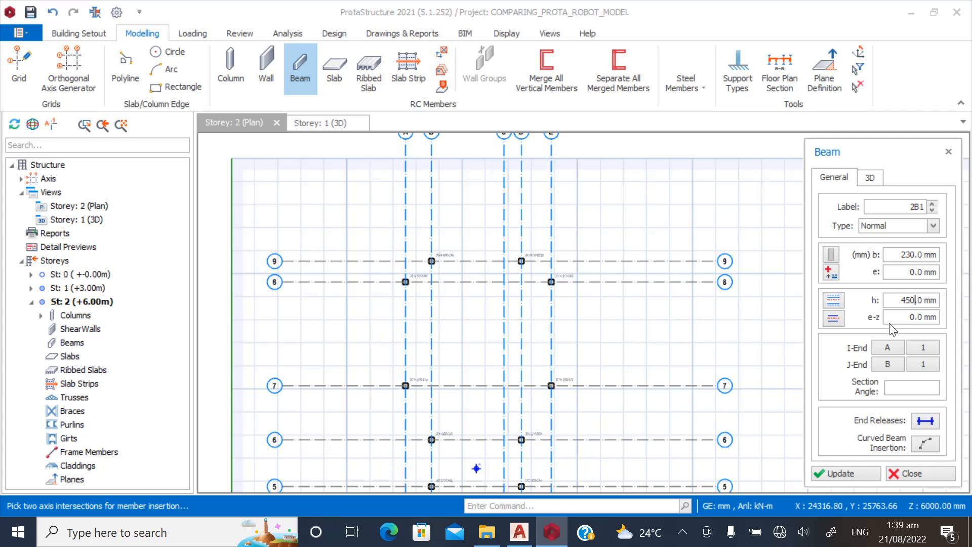
{"action": "scroll", "coordinate": [430, 285], "scroll_direction": "up", "scroll_amount": 4}
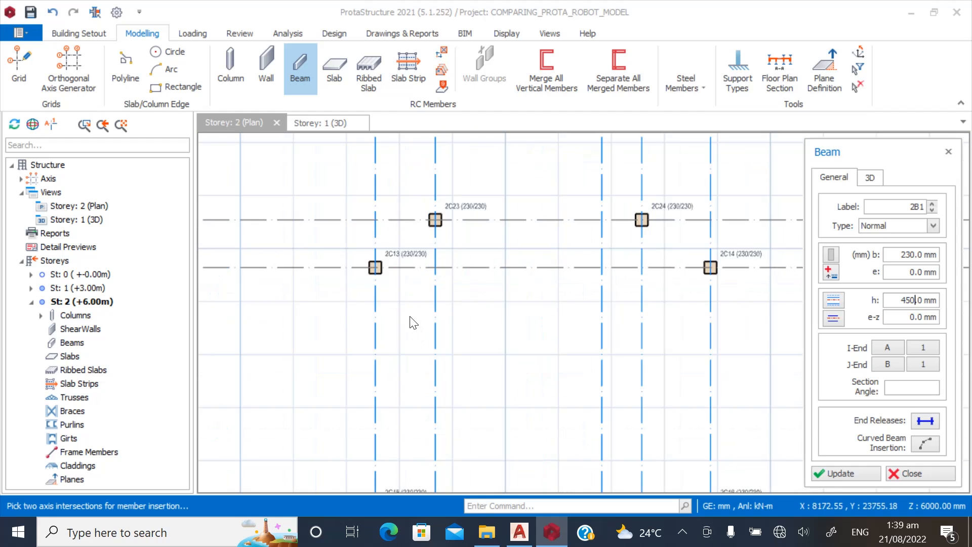
{"action": "scroll", "coordinate": [384, 198], "scroll_direction": "up", "scroll_amount": 2}
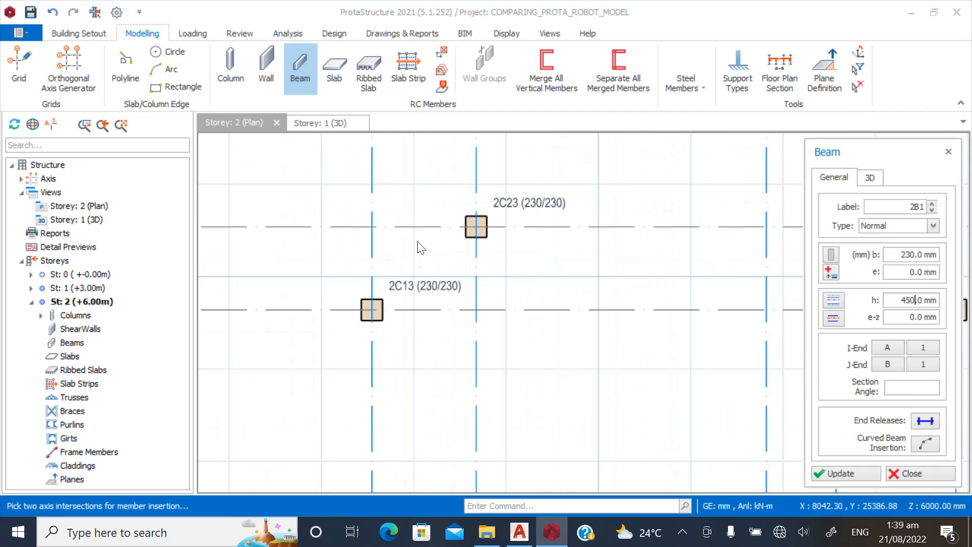
{"action": "left_click", "coordinate": [385, 232]}
{"action": "scroll", "coordinate": [324, 276], "scroll_direction": "down", "scroll_amount": 3}
{"action": "scroll", "coordinate": [684, 264], "scroll_direction": "up", "scroll_amount": 2}
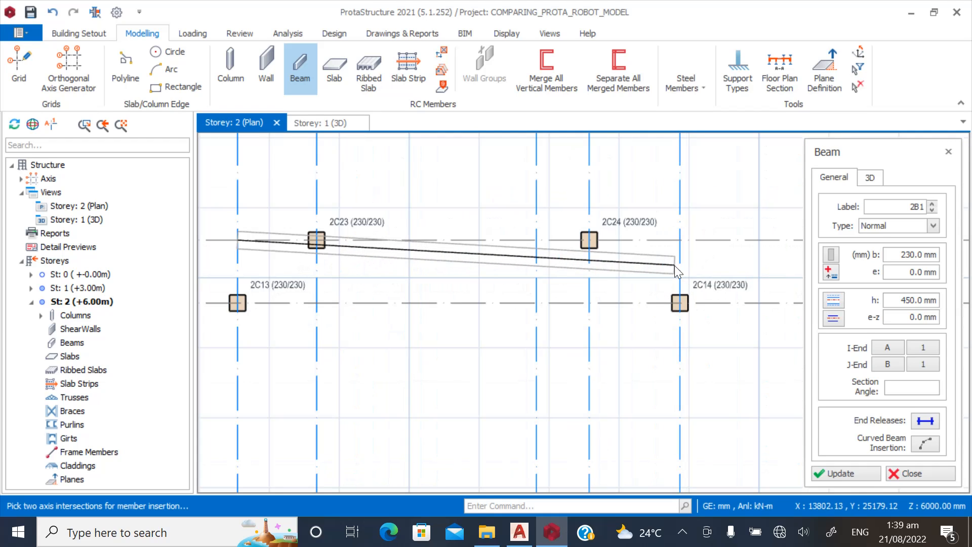
{"action": "left_click", "coordinate": [681, 244]}
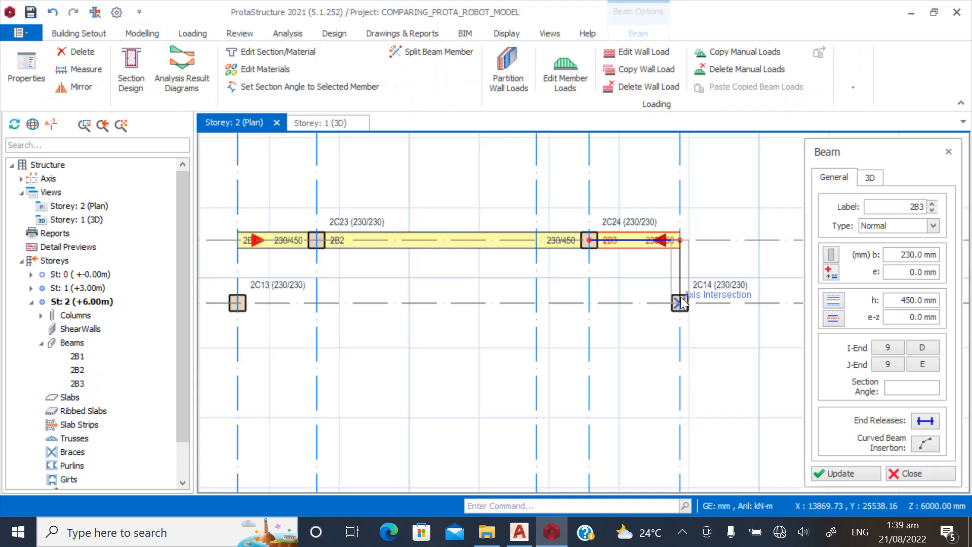
Insert a 230/450 beam along axis 7 from axis A to axis E on storey 2.
{"action": "scroll", "coordinate": [491, 233], "scroll_direction": "down", "scroll_amount": 3}
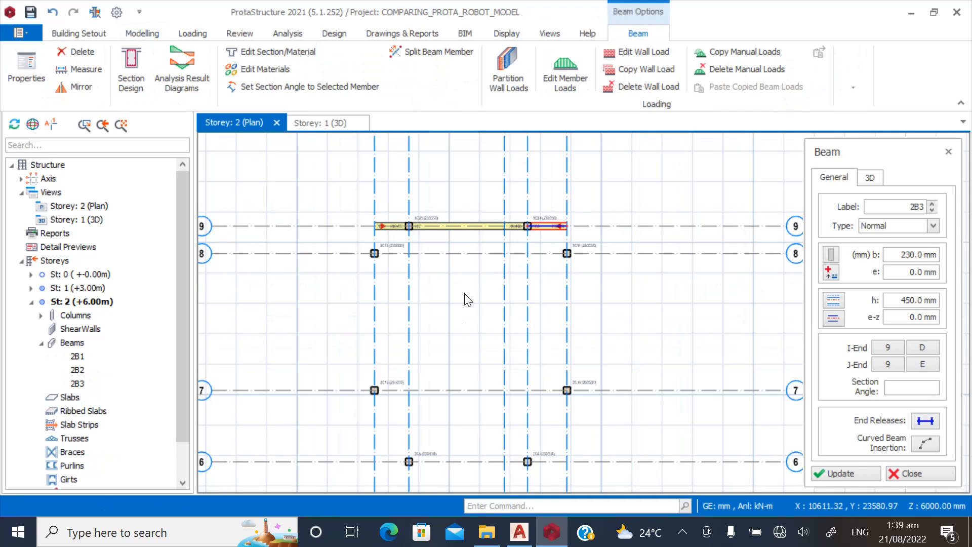
{"action": "scroll", "coordinate": [374, 395], "scroll_direction": "up", "scroll_amount": 5}
{"action": "scroll", "coordinate": [369, 336], "scroll_direction": "down", "scroll_amount": 3}
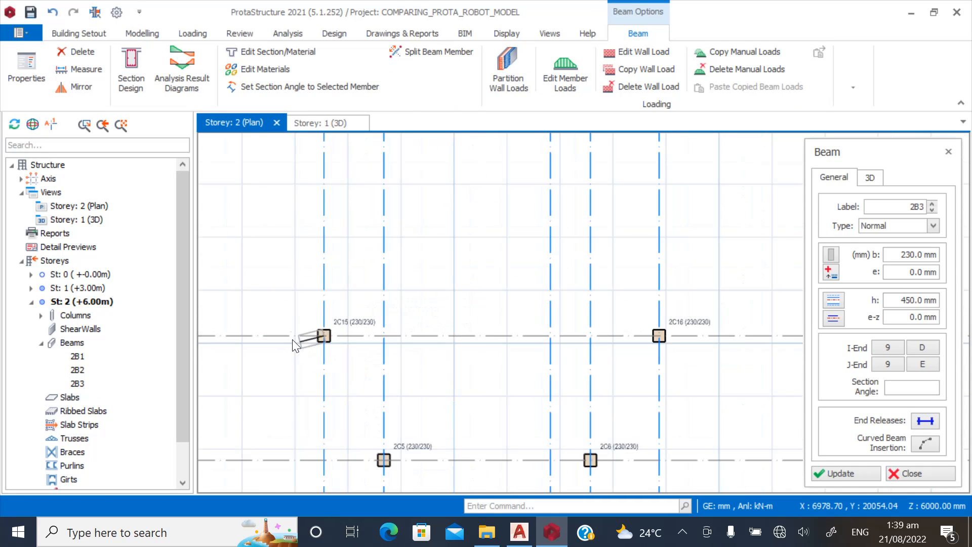
{"action": "scroll", "coordinate": [661, 360], "scroll_direction": "up", "scroll_amount": 3}
{"action": "left_click", "coordinate": [663, 325]}
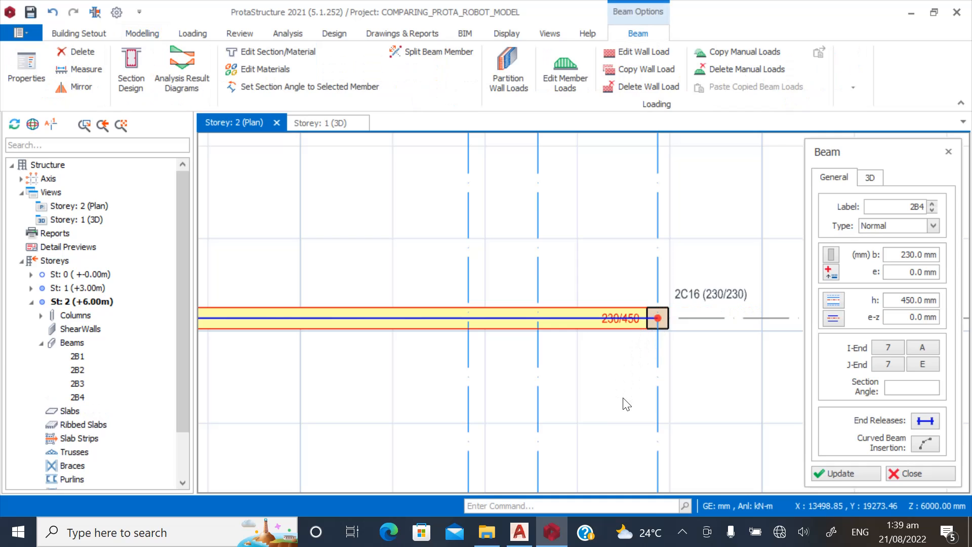
Insert 230/450 beams along axis 6 from axis A to axis E on storey 2.
{"action": "scroll", "coordinate": [495, 297], "scroll_direction": "down", "scroll_amount": 3}
{"action": "scroll", "coordinate": [332, 414], "scroll_direction": "up", "scroll_amount": 3}
{"action": "left_click", "coordinate": [306, 342]}
{"action": "scroll", "coordinate": [256, 386], "scroll_direction": "down", "scroll_amount": 3}
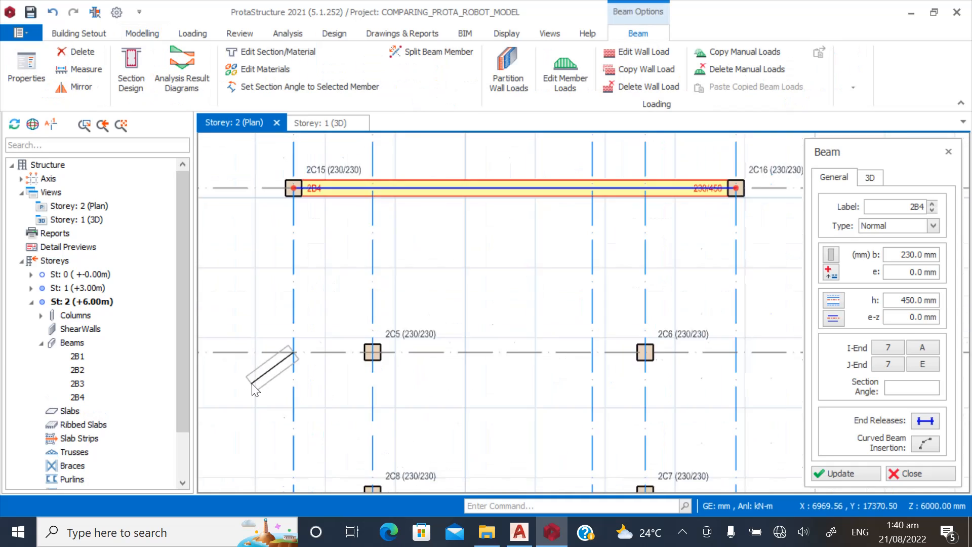
{"action": "scroll", "coordinate": [612, 375], "scroll_direction": "up", "scroll_amount": 3}
{"action": "left_click", "coordinate": [619, 355]}
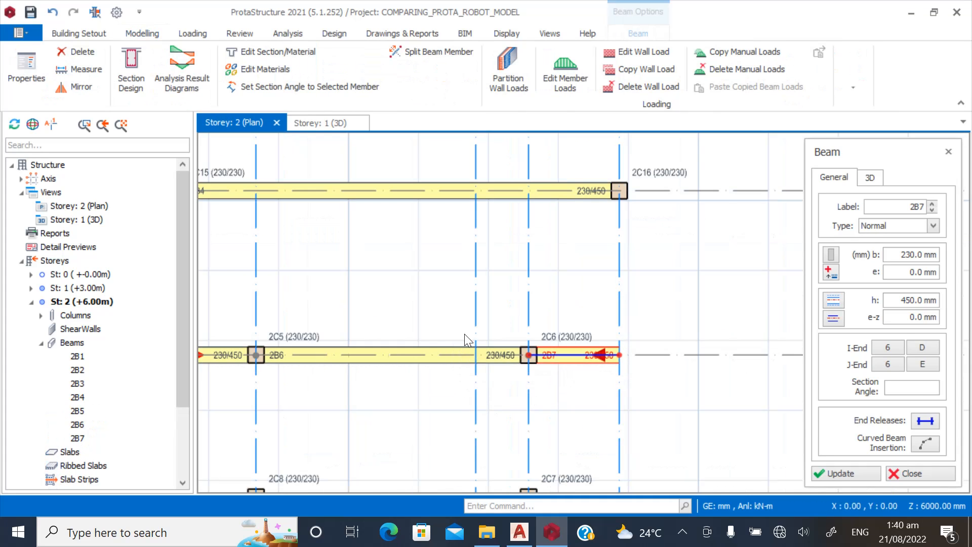
Insert 230/450 beams along axis 5 from axis A to axis E on storey 2.
{"action": "scroll", "coordinate": [464, 335], "scroll_direction": "down", "scroll_amount": 3}
{"action": "scroll", "coordinate": [365, 386], "scroll_direction": "up", "scroll_amount": 2}
{"action": "left_click", "coordinate": [349, 368]}
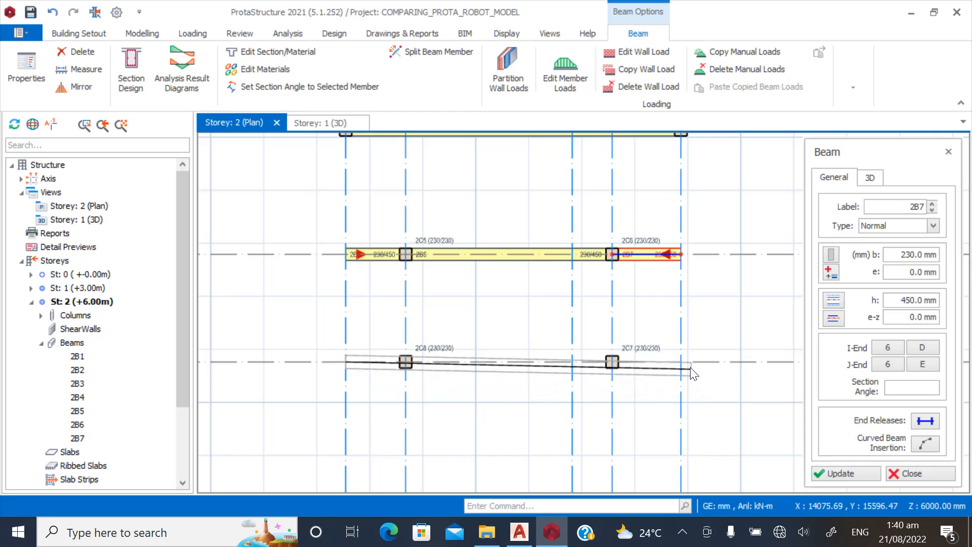
{"action": "left_click", "coordinate": [680, 364]}
Insert a 230/450 beam along axis 4 from axis A to axis E on storey 2.
{"action": "scroll", "coordinate": [542, 260], "scroll_direction": "down", "scroll_amount": 3}
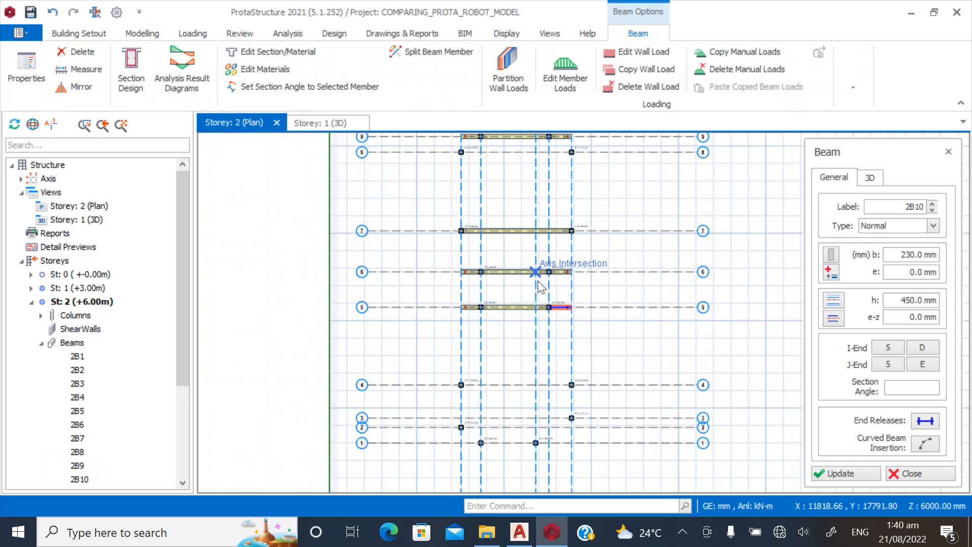
{"action": "scroll", "coordinate": [479, 397], "scroll_direction": "up", "scroll_amount": 2}
{"action": "scroll", "coordinate": [433, 379], "scroll_direction": "up", "scroll_amount": 2}
{"action": "left_click", "coordinate": [420, 366]}
{"action": "scroll", "coordinate": [420, 366], "scroll_direction": "down", "scroll_amount": 3}
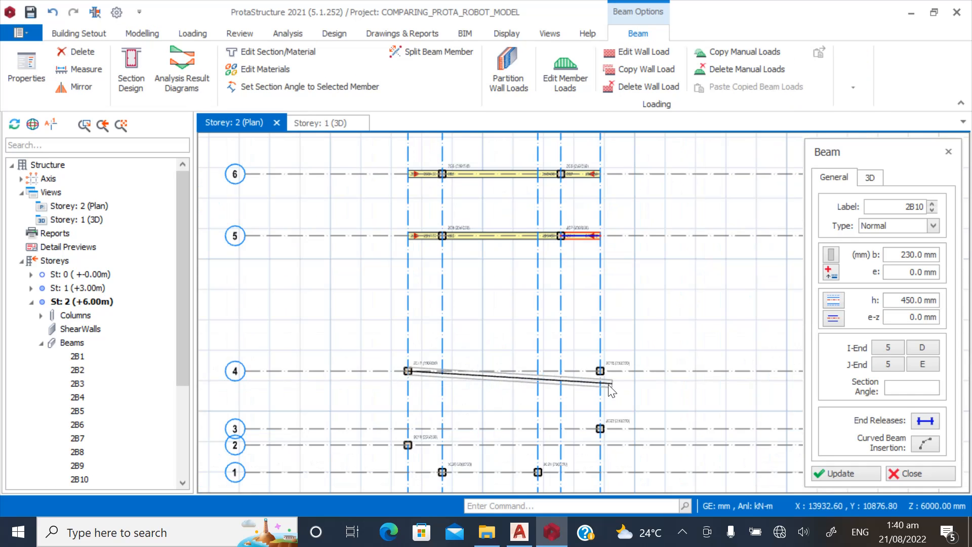
{"action": "scroll", "coordinate": [601, 380], "scroll_direction": "up", "scroll_amount": 3}
{"action": "left_click", "coordinate": [583, 361]}
{"action": "key", "text": "Escape"}
Insert 230/450 beams along axis 1 from axis A to axis E on storey 2.
{"action": "scroll", "coordinate": [590, 289], "scroll_direction": "down", "scroll_amount": 3}
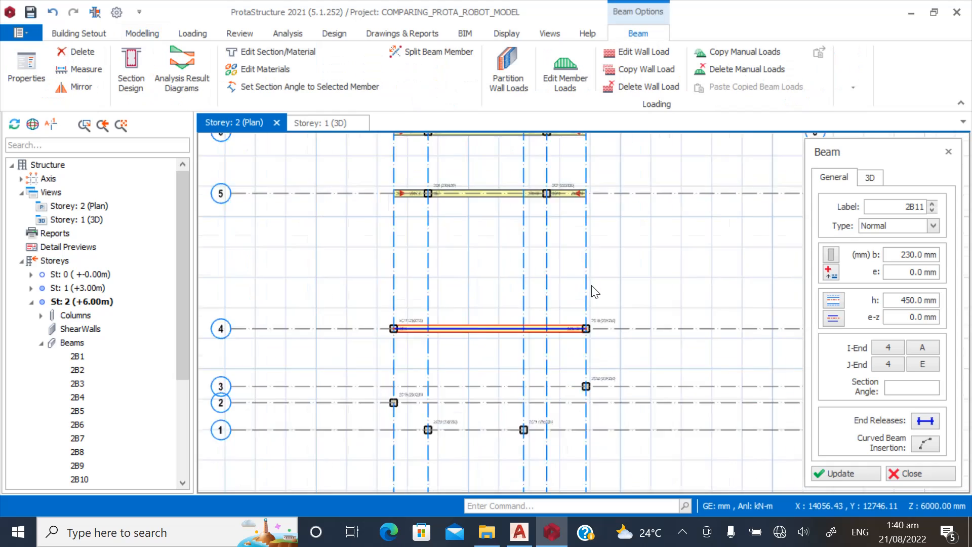
{"action": "scroll", "coordinate": [456, 391], "scroll_direction": "up", "scroll_amount": 3}
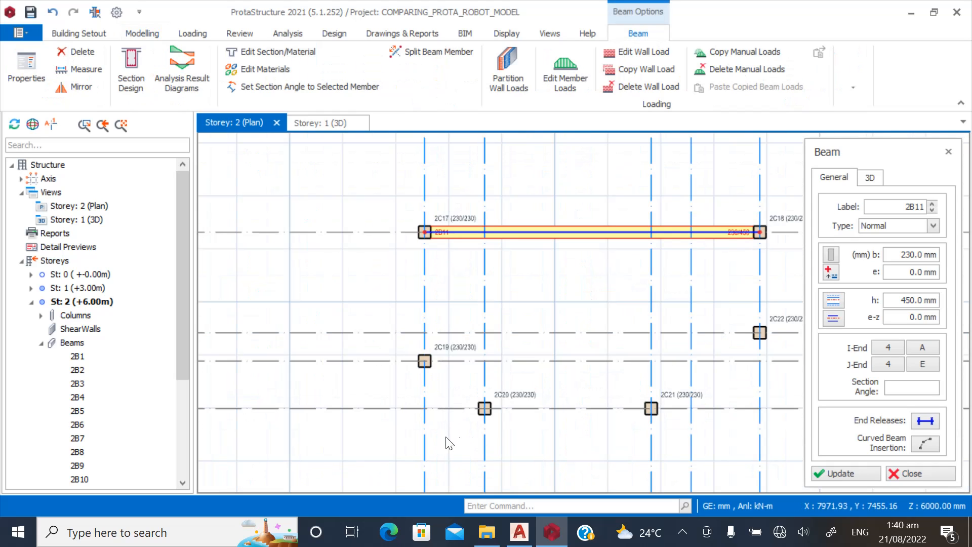
{"action": "scroll", "coordinate": [436, 440], "scroll_direction": "up", "scroll_amount": 2}
{"action": "left_click", "coordinate": [425, 402]}
{"action": "scroll", "coordinate": [420, 420], "scroll_direction": "down", "scroll_amount": 2}
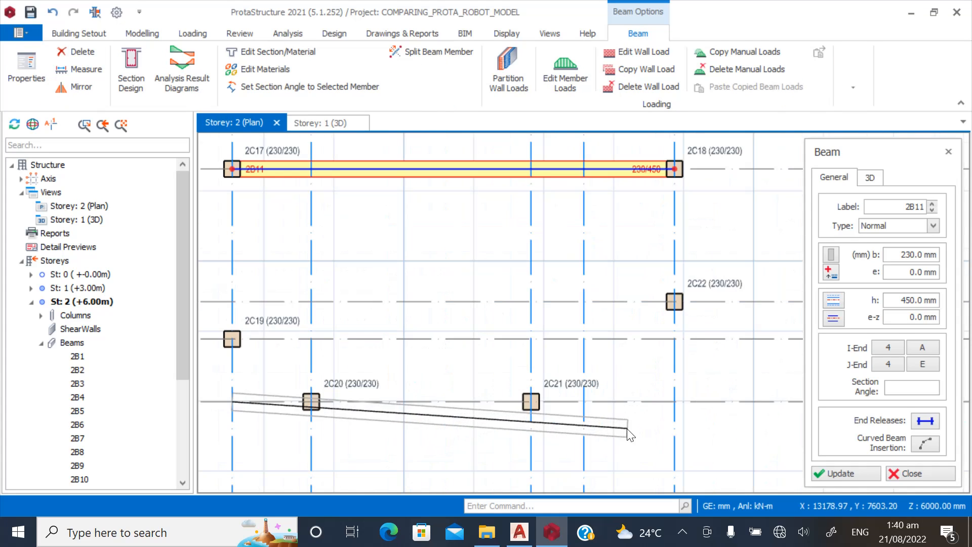
{"action": "left_click", "coordinate": [632, 440]}
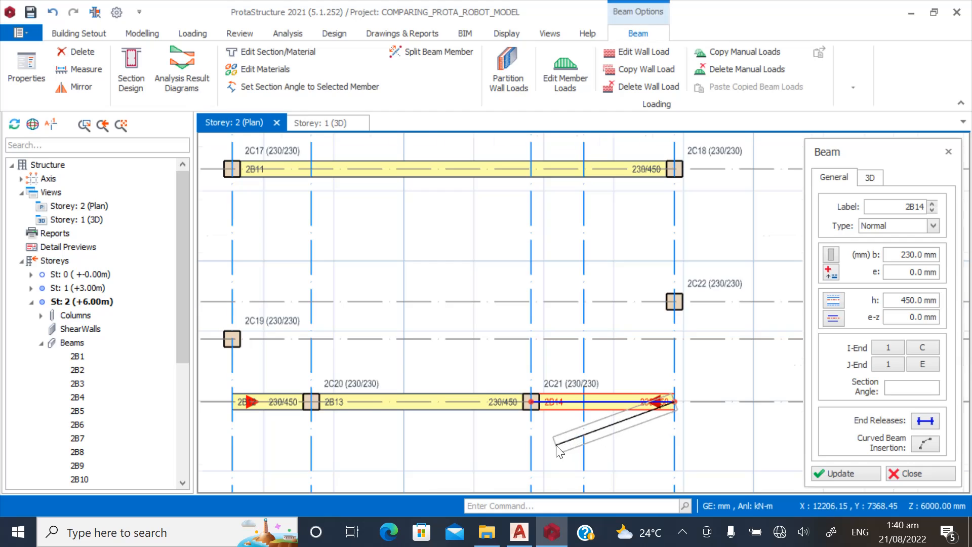
Insert 230/450 beams along axis E from axis 1 to axis 9, splitting them at the supporting spans.
{"action": "scroll", "coordinate": [637, 421], "scroll_direction": "down", "scroll_amount": 3}
{"action": "scroll", "coordinate": [622, 190], "scroll_direction": "up", "scroll_amount": 5}
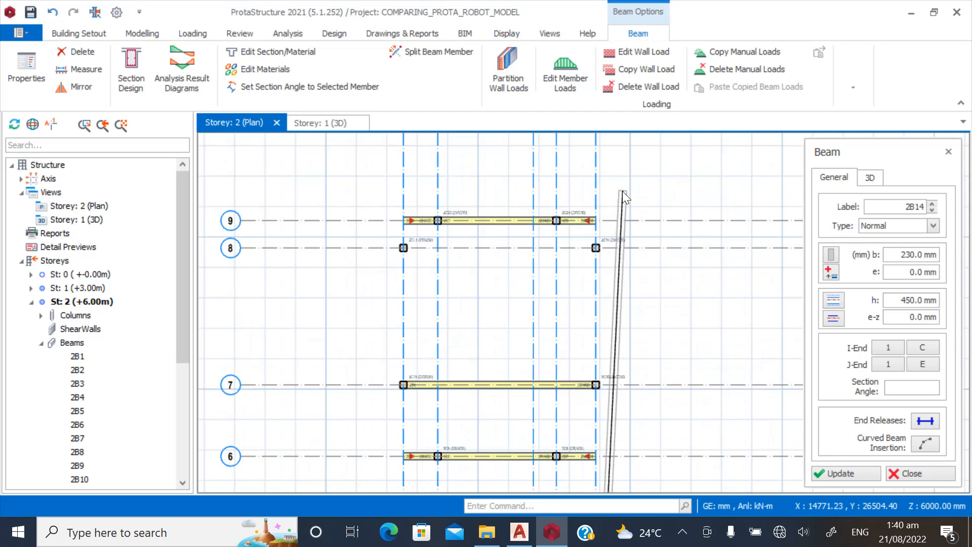
{"action": "left_click", "coordinate": [555, 232]}
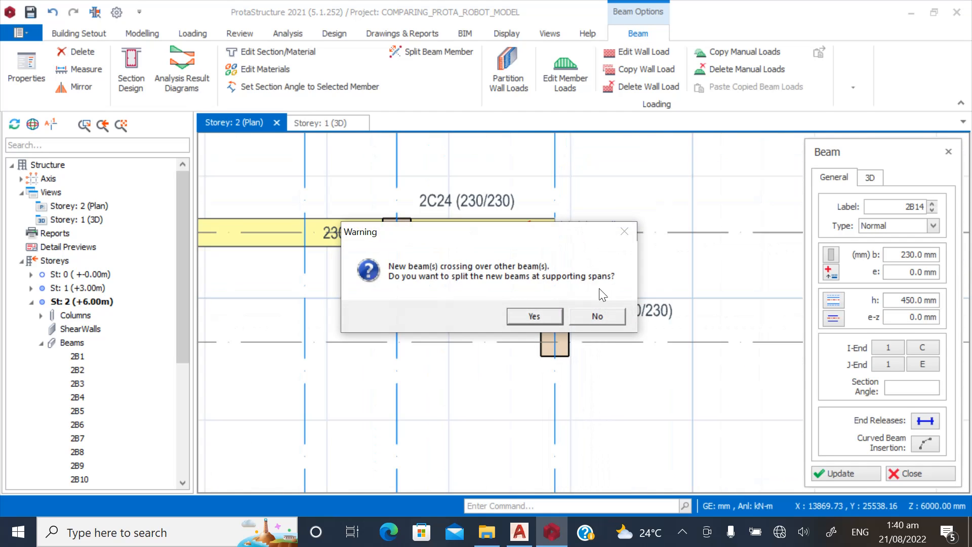
{"action": "left_click", "coordinate": [535, 316]}
{"action": "left_click", "coordinate": [610, 318]}
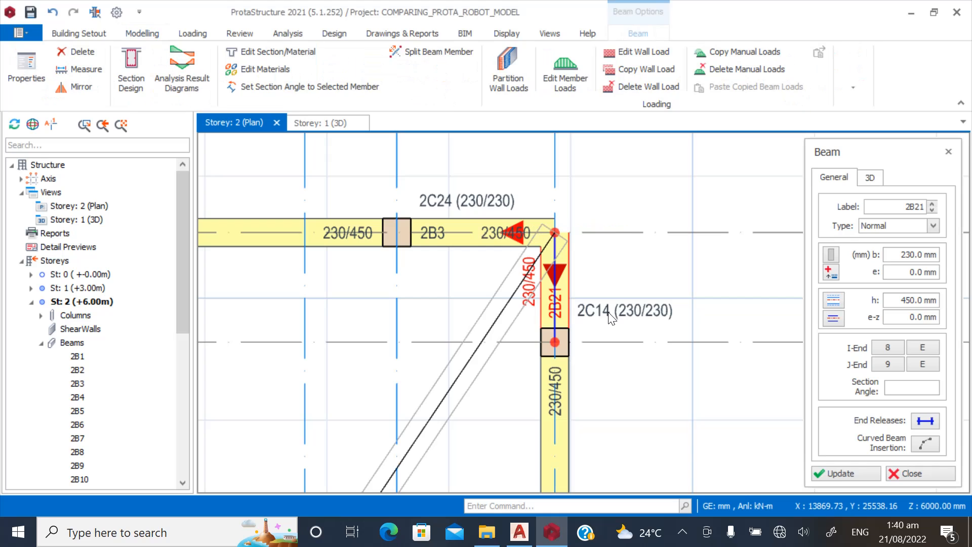
Insert 230/450 beams along axis A from axis 9 to axis 1, split at the supporting spans, and finish beam insertion.
{"action": "scroll", "coordinate": [587, 219], "scroll_direction": "down", "scroll_amount": 5}
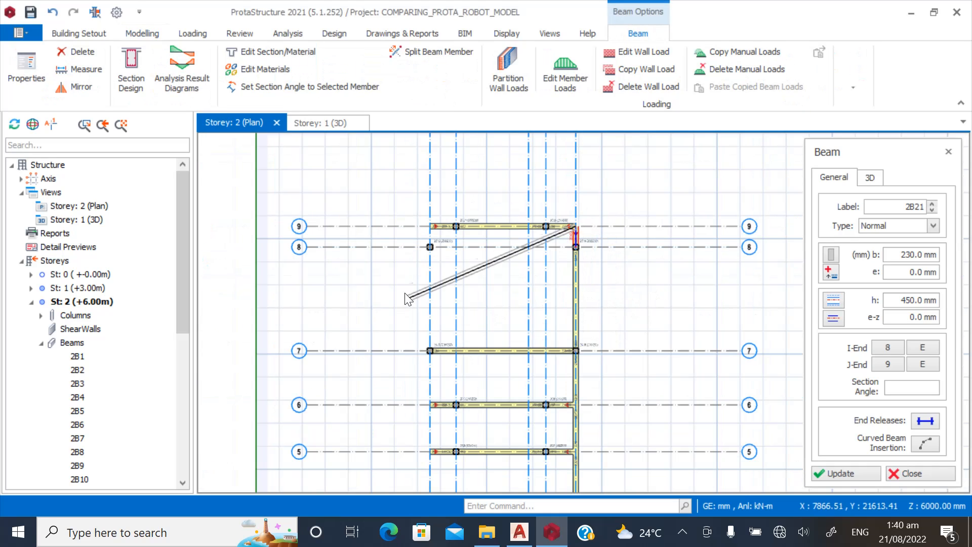
{"action": "scroll", "coordinate": [427, 245], "scroll_direction": "up", "scroll_amount": 5}
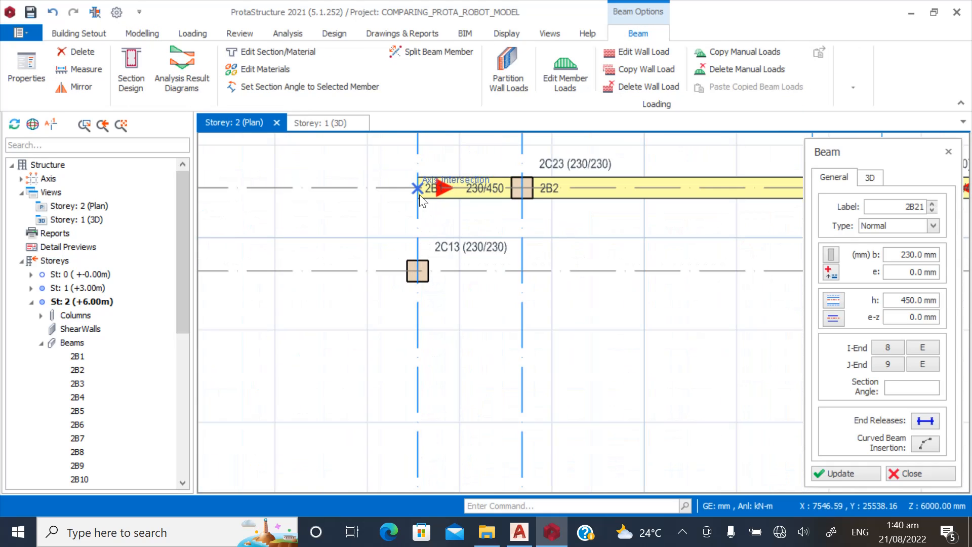
{"action": "scroll", "coordinate": [455, 180], "scroll_direction": "down", "scroll_amount": 5}
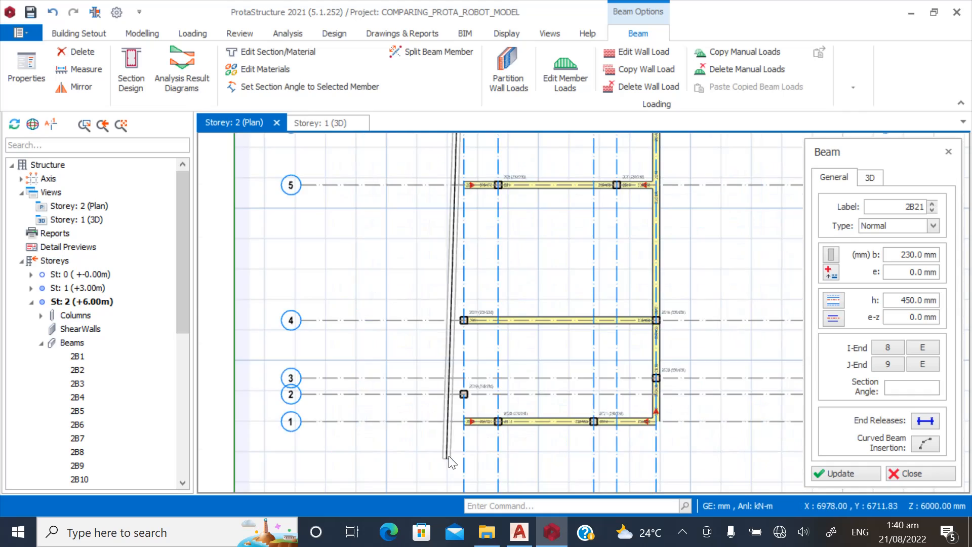
{"action": "scroll", "coordinate": [452, 462], "scroll_direction": "up", "scroll_amount": 4}
{"action": "left_click", "coordinate": [484, 378]}
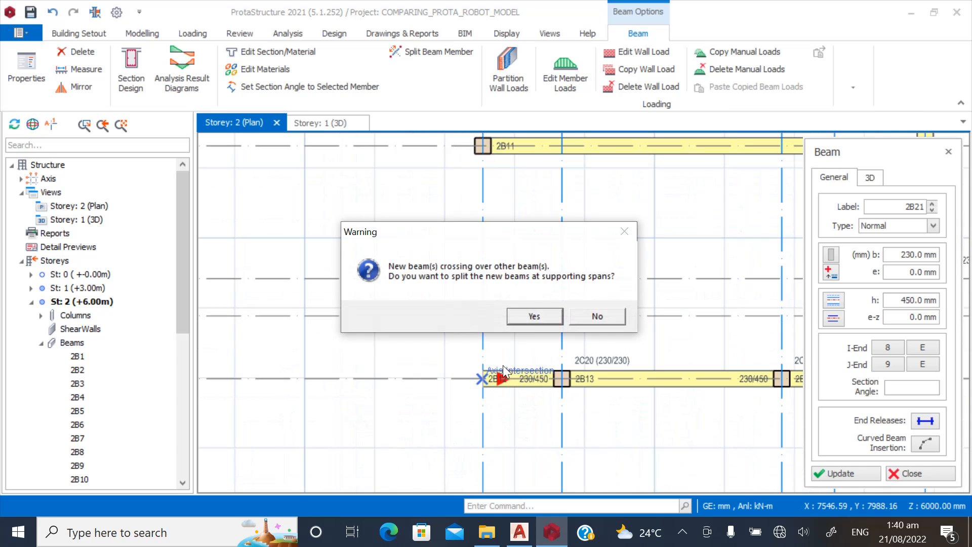
{"action": "left_click", "coordinate": [537, 316]}
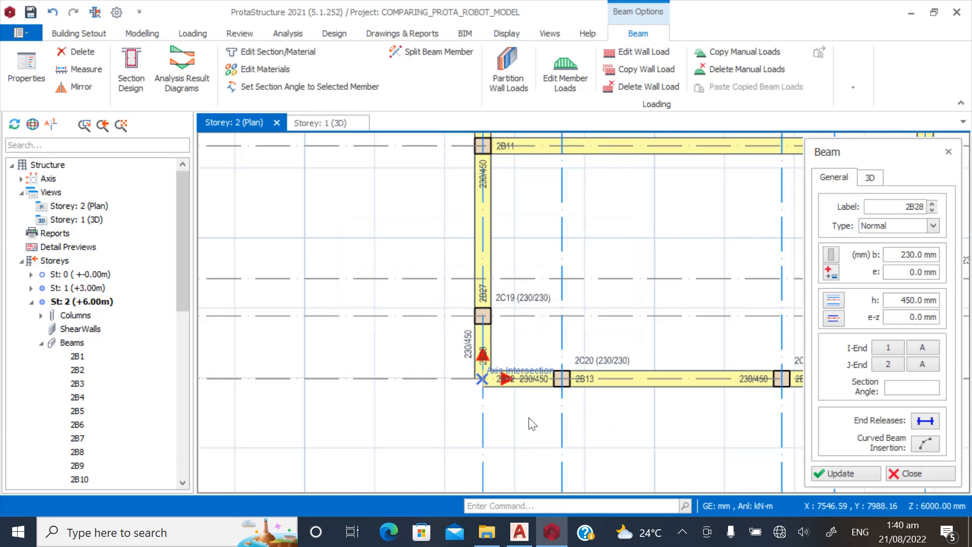
{"action": "scroll", "coordinate": [432, 425], "scroll_direction": "down", "scroll_amount": 8}
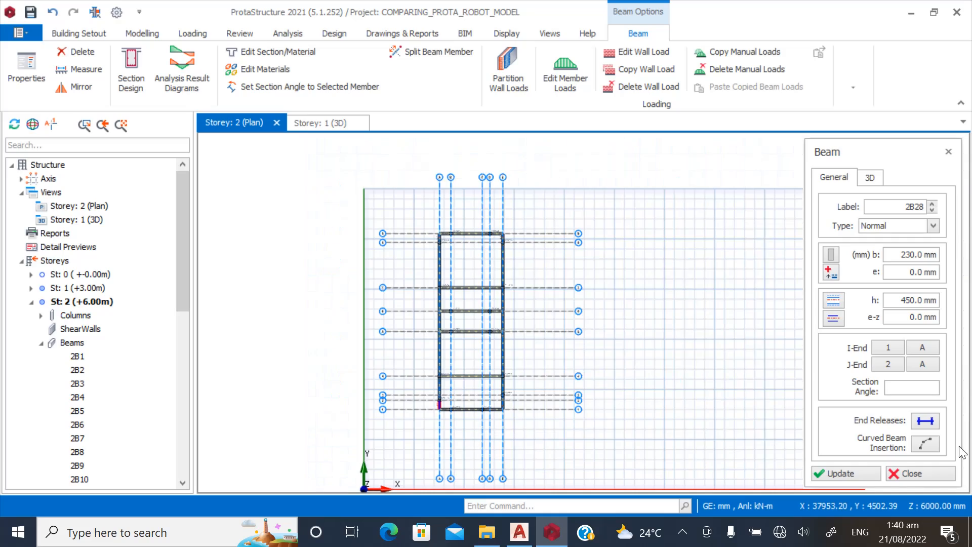
{"action": "left_click", "coordinate": [906, 472]}
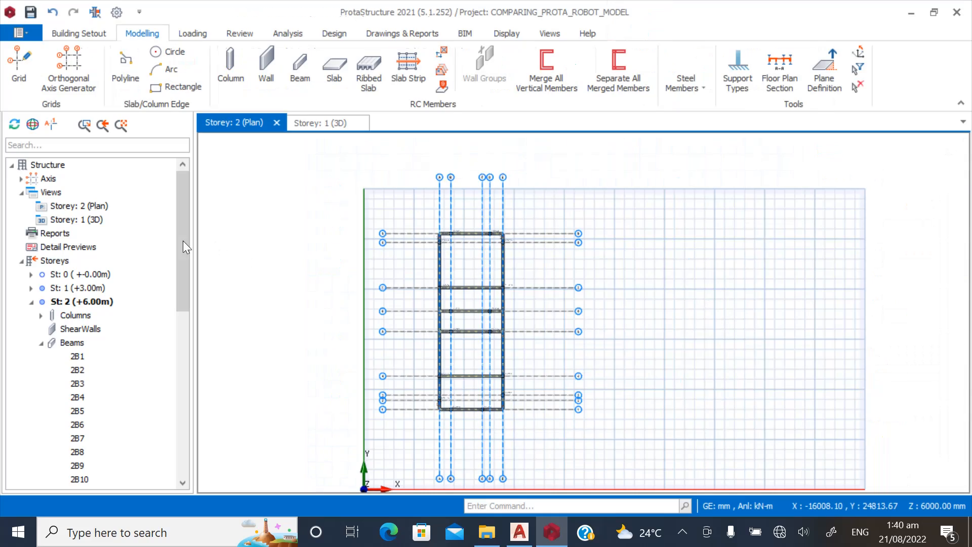
Make storey 1 the active plan view.
{"action": "double_click", "coordinate": [105, 227]}
{"action": "mouse_move", "coordinate": [554, 345]}
{"action": "middle_mouse_down"}
{"action": "mouse_move", "coordinate": [691, 369]}
{"action": "mouse_move", "coordinate": [629, 366]}
{"action": "mouse_move", "coordinate": [614, 355]}
{"action": "mouse_move", "coordinate": [628, 349]}
{"action": "middle_mouse_up"}
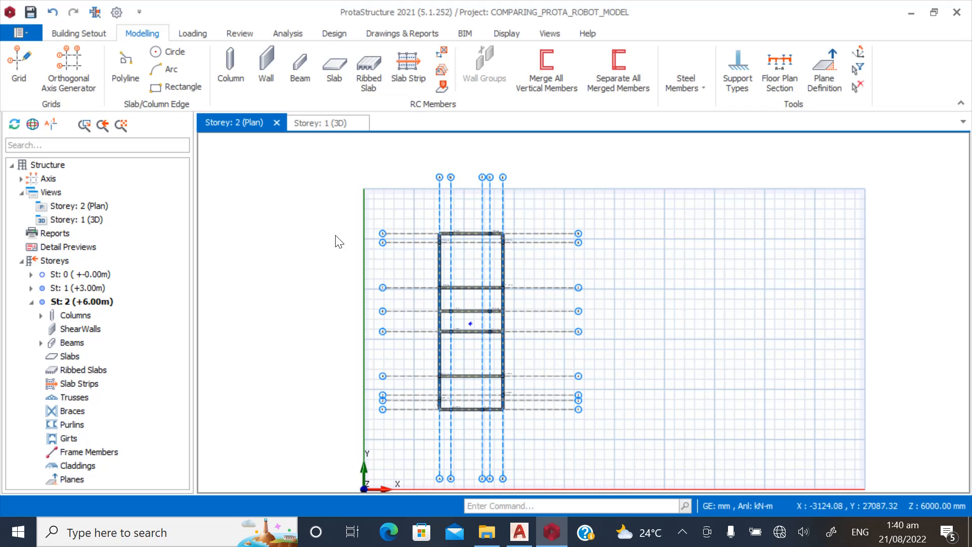
{"action": "double_click", "coordinate": [77, 288]}
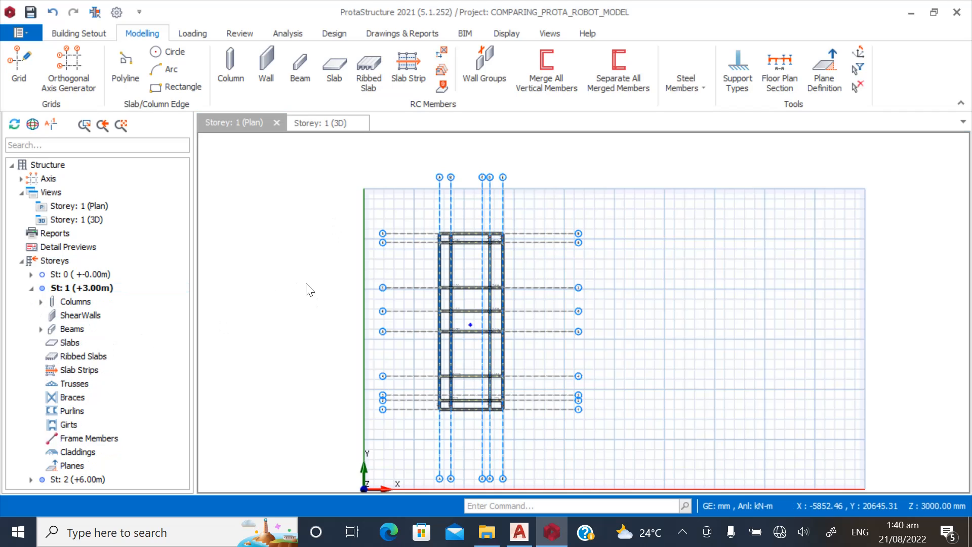
{"action": "scroll", "coordinate": [445, 241], "scroll_direction": "up", "scroll_amount": 5}
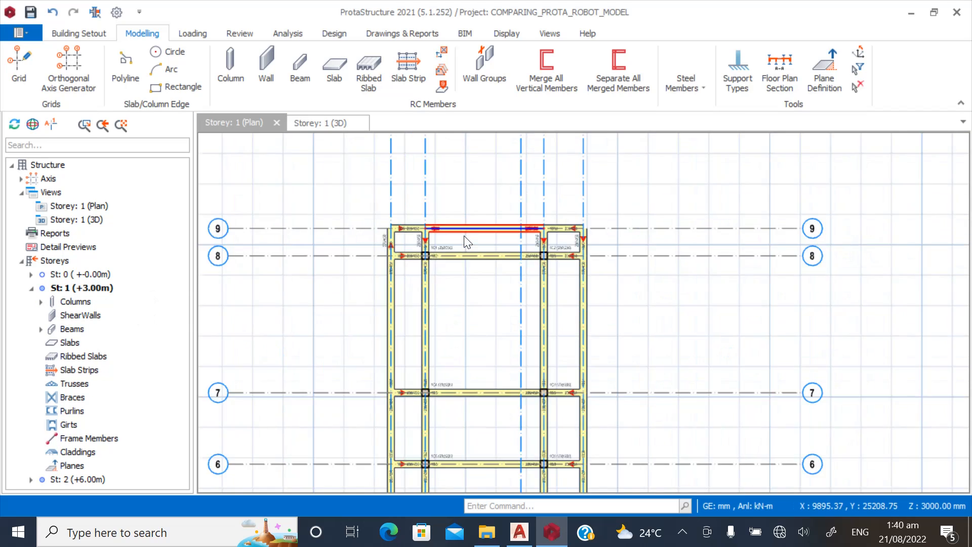
{"action": "mouse_move", "coordinate": [528, 238]}
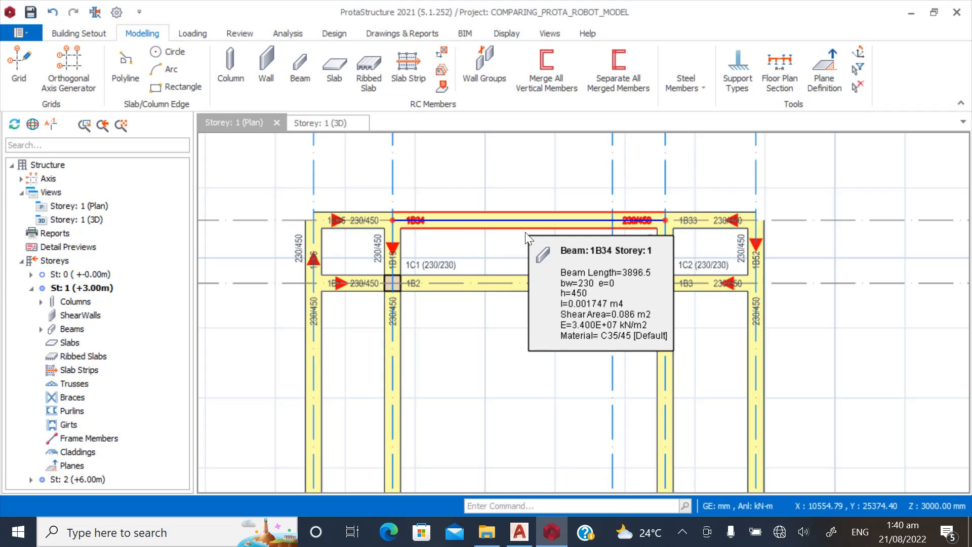
{"action": "scroll", "coordinate": [522, 325], "scroll_direction": "down", "scroll_amount": 3}
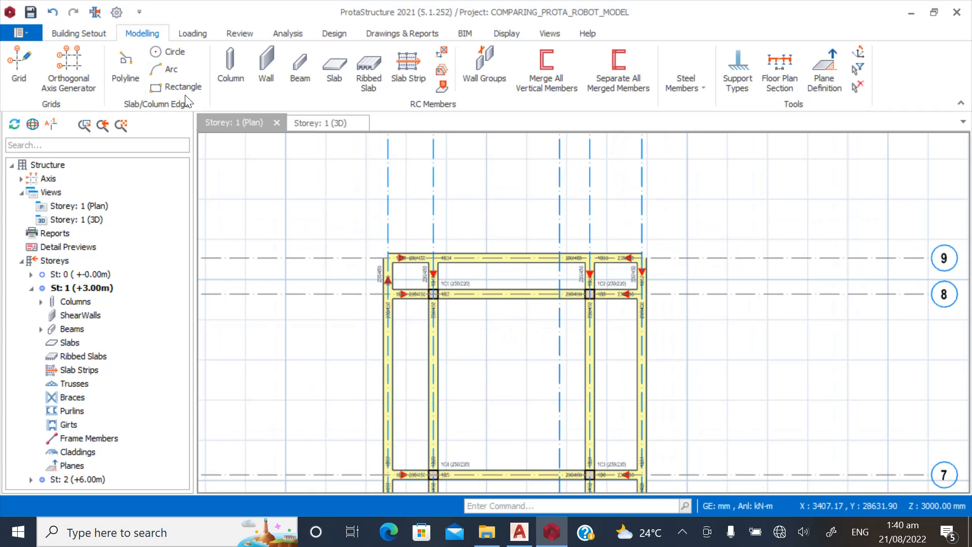
Start slab insertion on storey 1, set the slab thickness to 150 mm and open the slab load settings.
{"action": "left_click", "coordinate": [335, 71]}
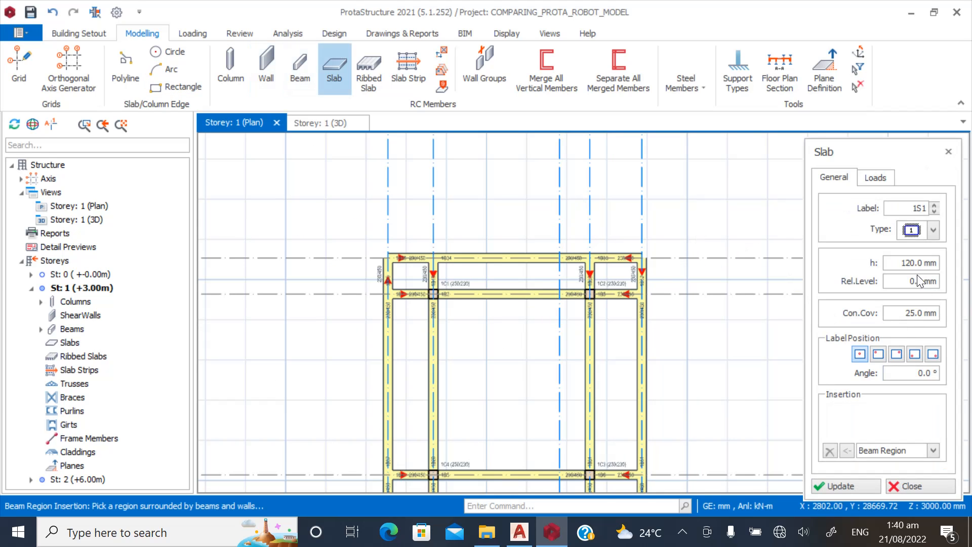
{"action": "left_click", "coordinate": [903, 263]}
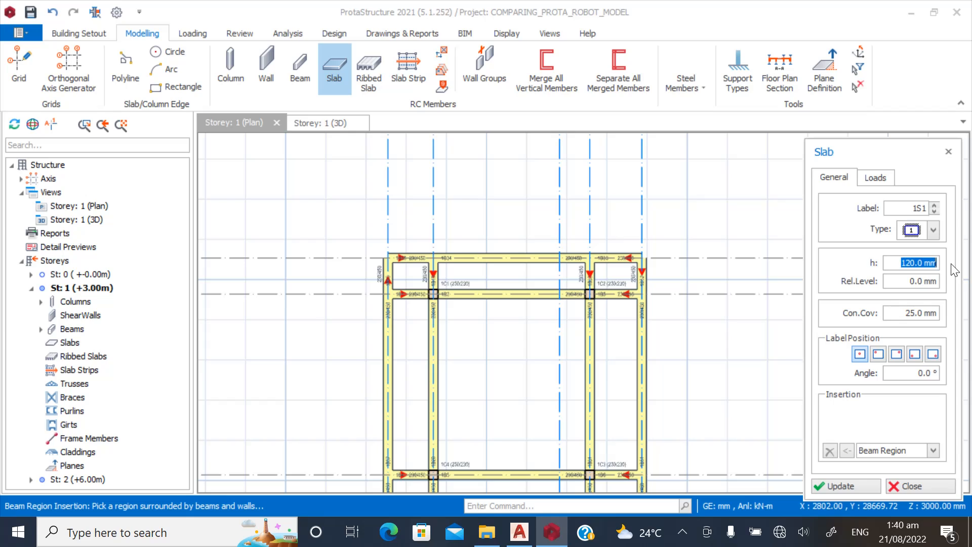
{"action": "type", "text": "1"}
{"action": "left_click", "coordinate": [877, 179]}
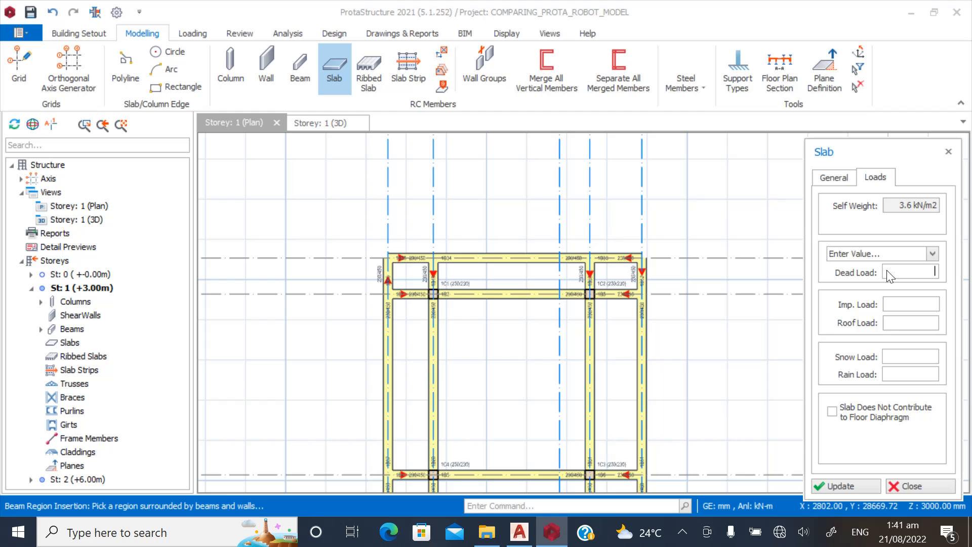
Switch to Excel, open the ADDITIONAL WALL LOAD ESTIMATION workbook and review the additional dead load calculated for each panel.
{"action": "left_click", "coordinate": [910, 13]}
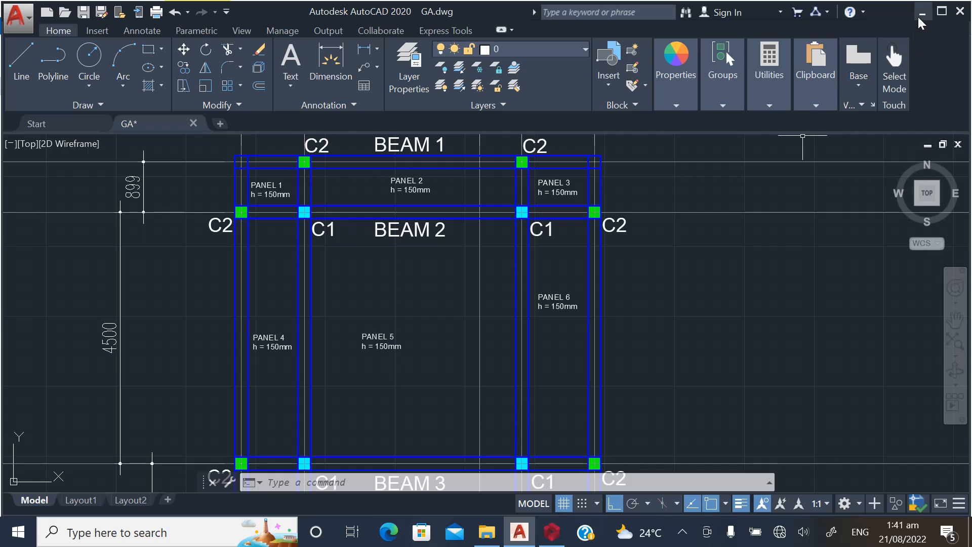
{"action": "left_click", "coordinate": [922, 12]}
{"action": "double_click", "coordinate": [251, 128]}
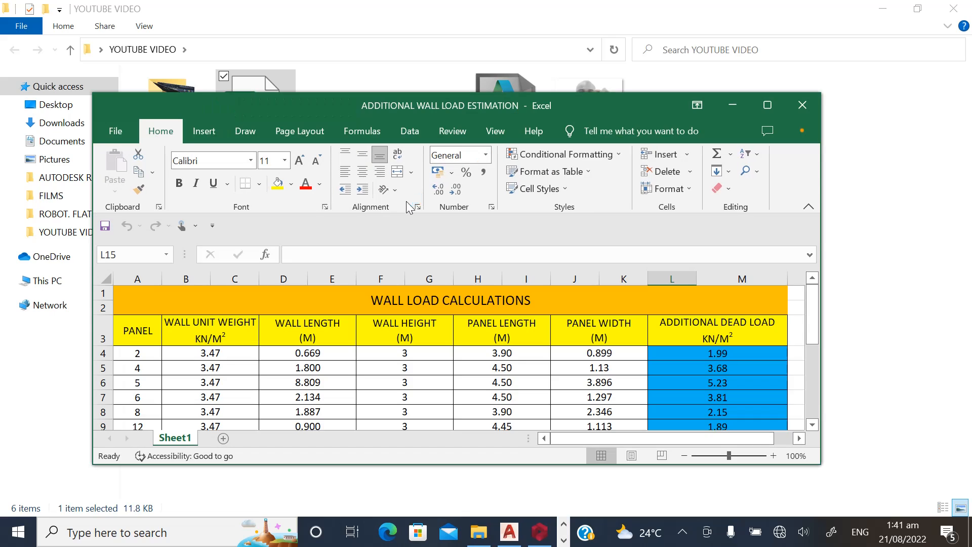
{"action": "left_click", "coordinate": [767, 103]}
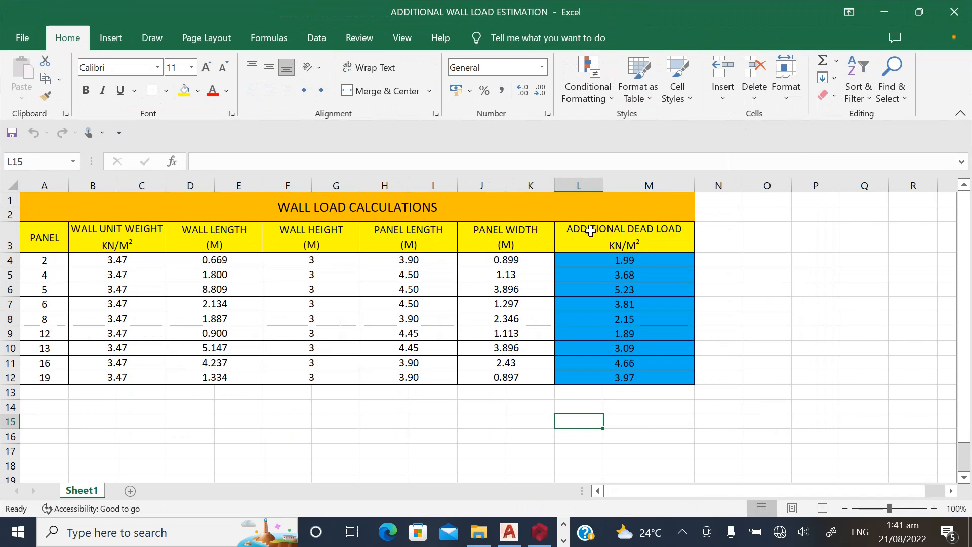
{"action": "left_click", "coordinate": [369, 345]}
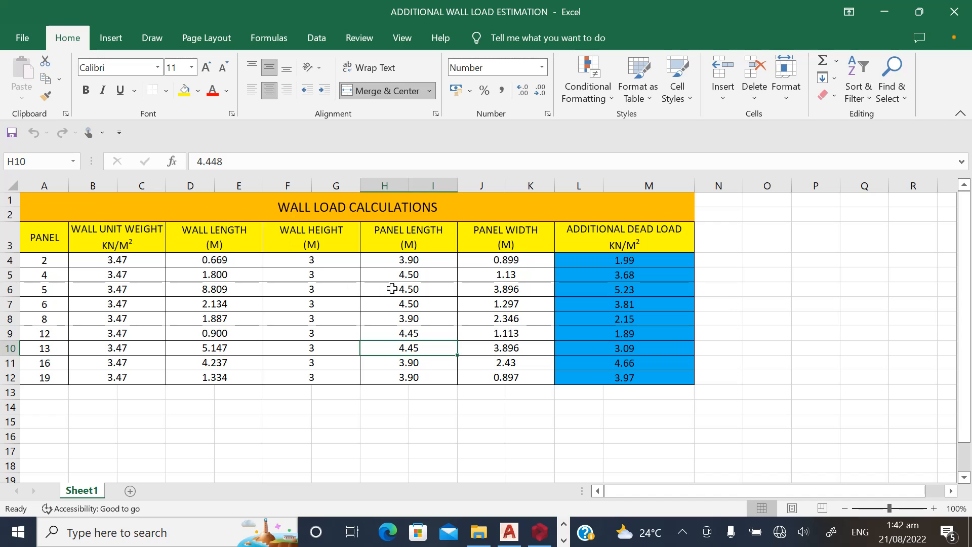
{"action": "left_click", "coordinate": [237, 415]}
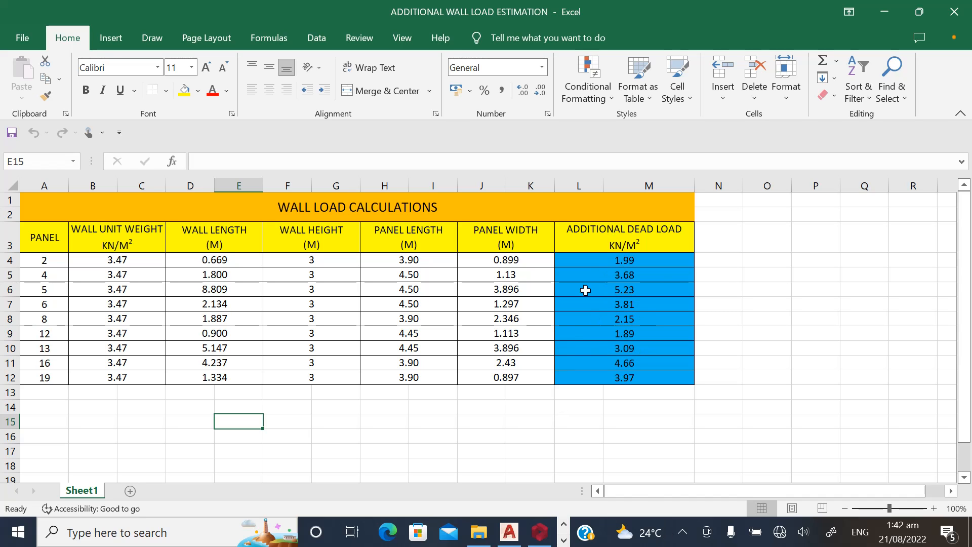
Return to ProtaStructure and set the slab dead load to 2.0 kN/m2 and the imposed load to 1.5 kN/m2 for general domestic use.
{"action": "left_click", "coordinate": [539, 531]}
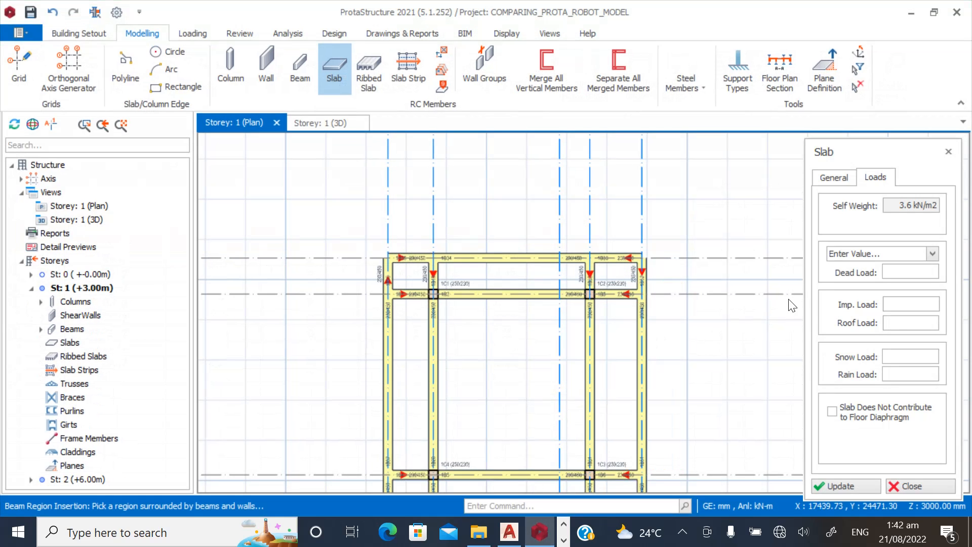
{"action": "left_click", "coordinate": [891, 272]}
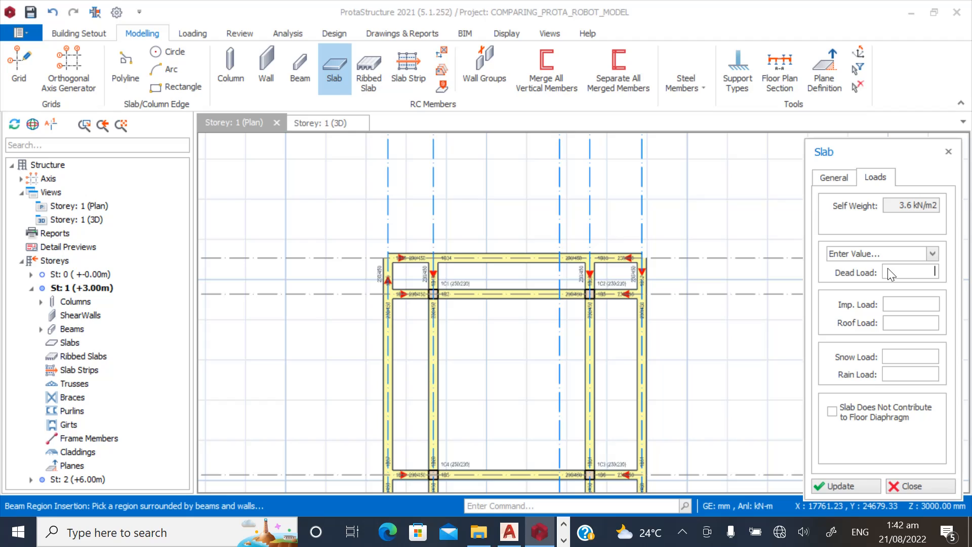
{"action": "type", "text": "2.0 kN/m2"}
{"action": "left_click", "coordinate": [902, 310]}
{"action": "left_click", "coordinate": [901, 306]}
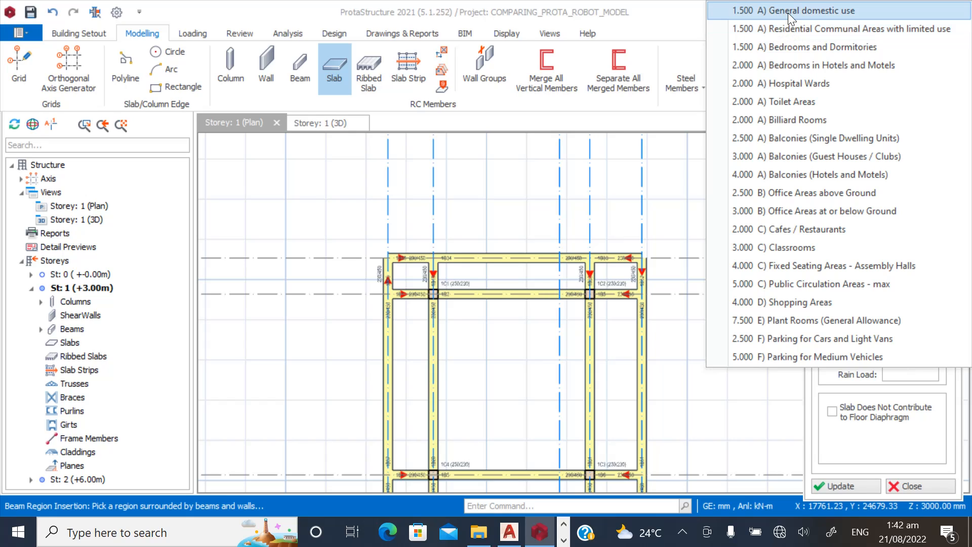
{"action": "left_click", "coordinate": [771, 11]}
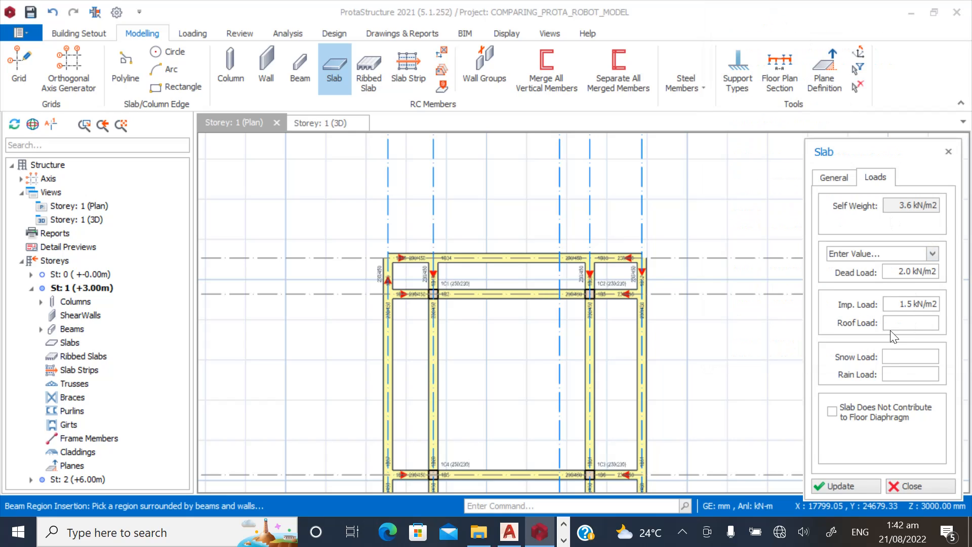
{"action": "left_click", "coordinate": [905, 303]}
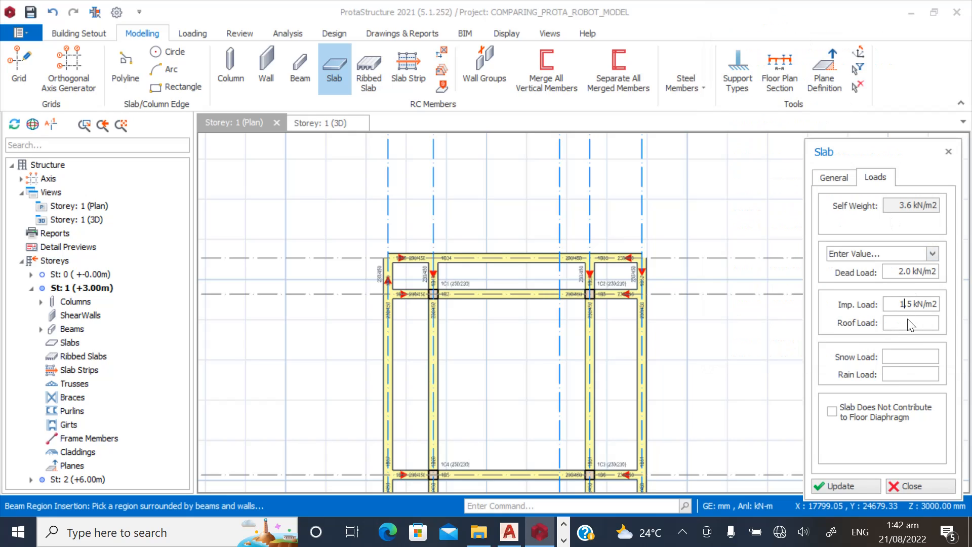
Choose Beam Region as the slab insertion method in the general slab settings.
{"action": "left_click", "coordinate": [833, 181]}
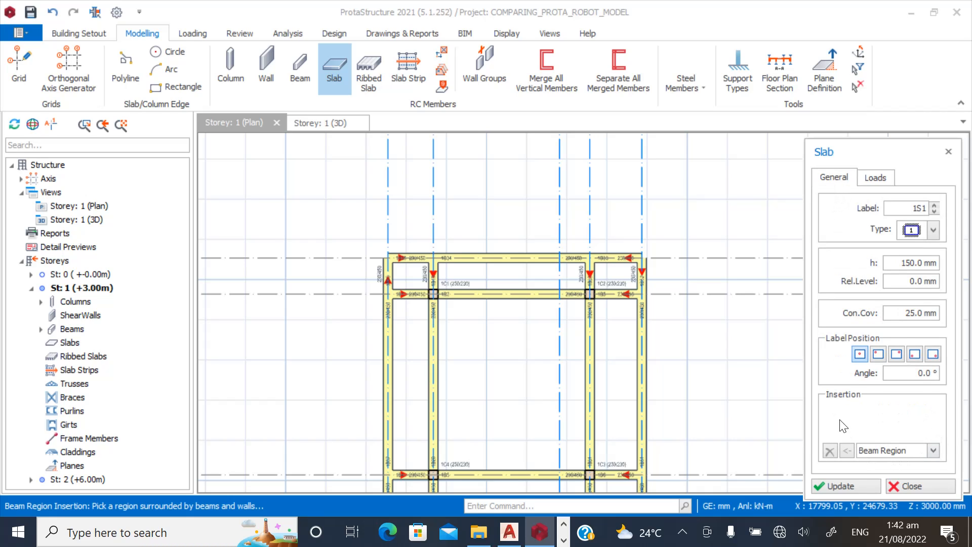
{"action": "left_click", "coordinate": [932, 450]}
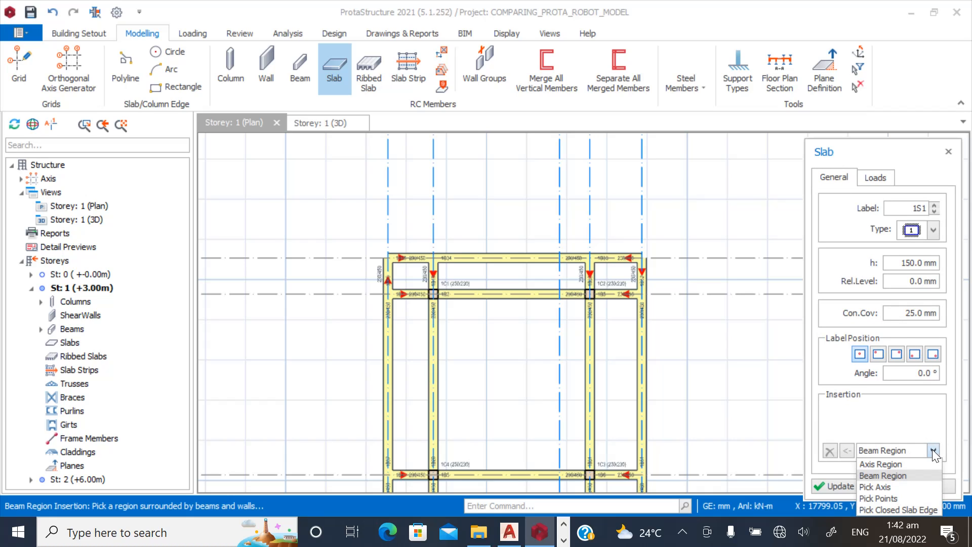
{"action": "left_click", "coordinate": [880, 476]}
{"action": "left_click", "coordinate": [932, 450]}
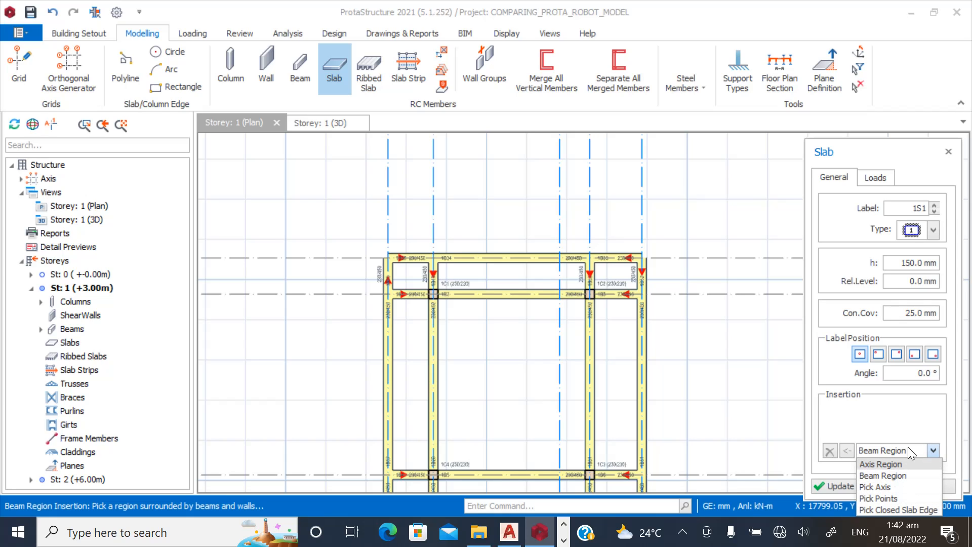
{"action": "left_click", "coordinate": [890, 452]}
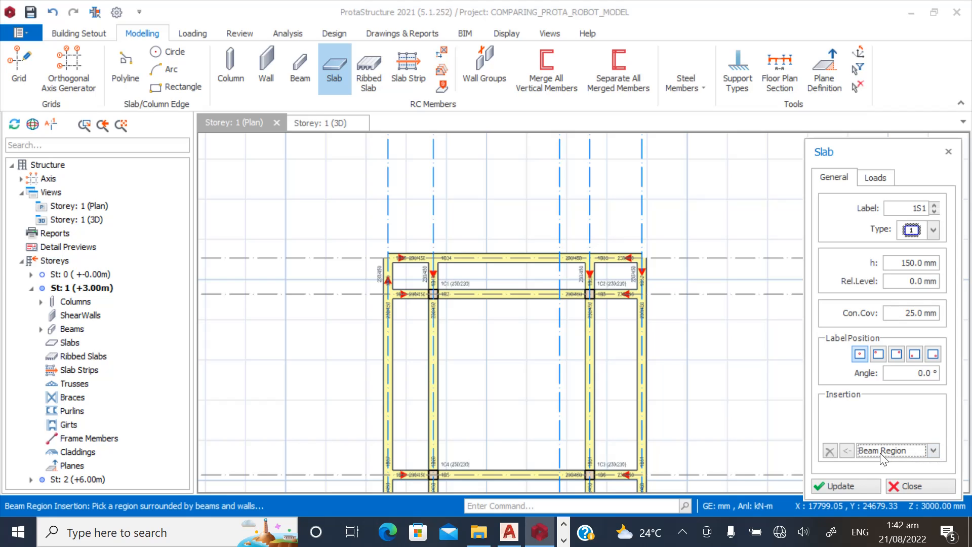
Insert three 150 mm slabs between axes 8 and 9, in bays A-B, B-D and D-E.
{"action": "left_click", "coordinate": [574, 336]}
{"action": "scroll", "coordinate": [422, 306], "scroll_direction": "up", "scroll_amount": 3}
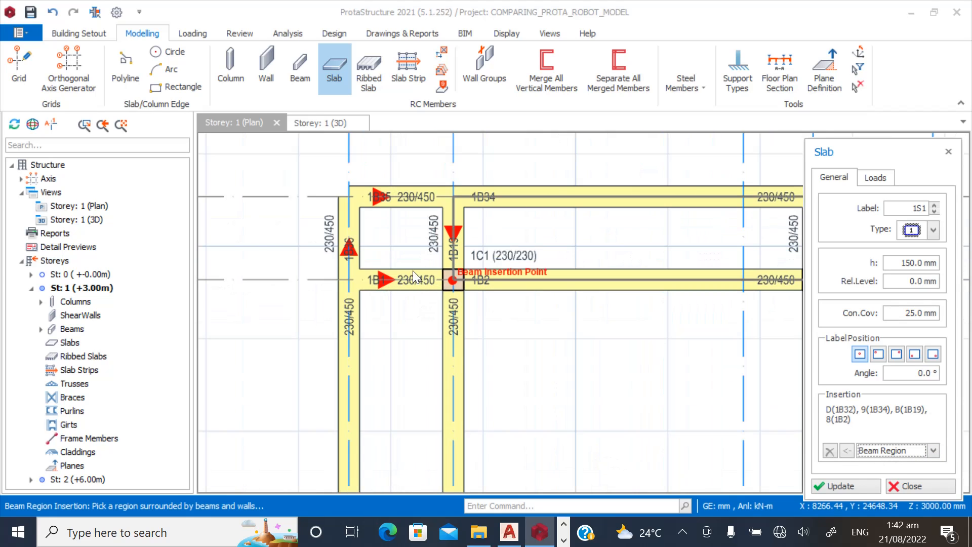
{"action": "left_click", "coordinate": [412, 268]}
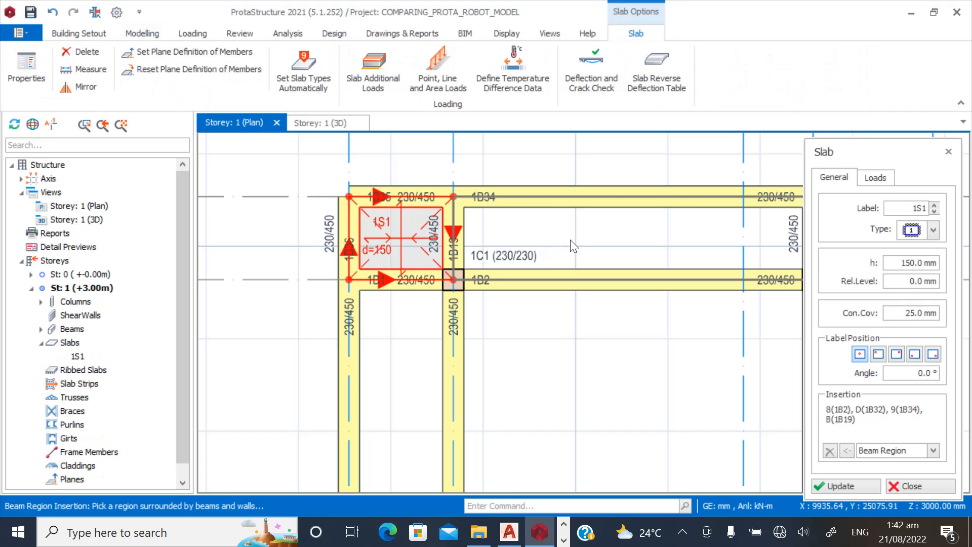
{"action": "left_click", "coordinate": [570, 263]}
{"action": "scroll", "coordinate": [360, 295], "scroll_direction": "down", "scroll_amount": 3}
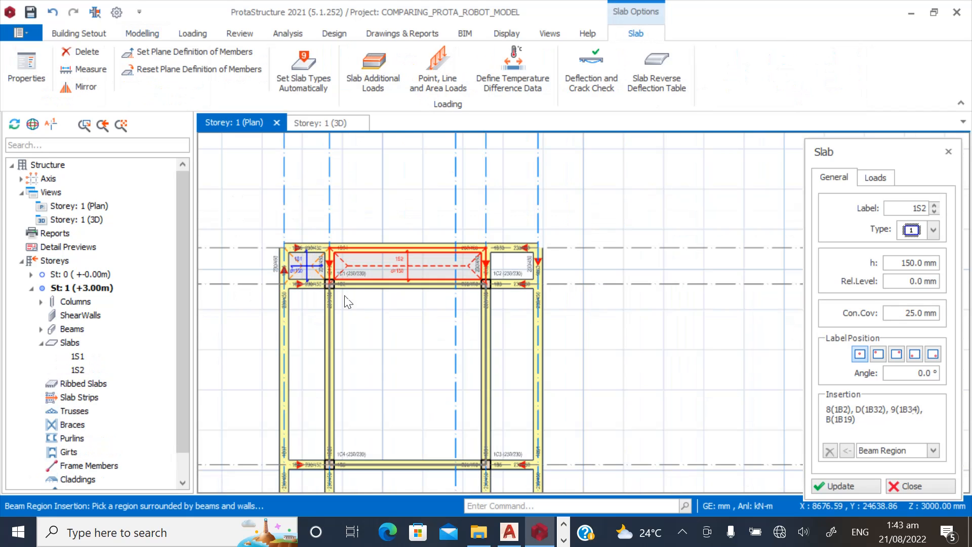
{"action": "scroll", "coordinate": [458, 284], "scroll_direction": "up", "scroll_amount": 2}
{"action": "left_click", "coordinate": [564, 256]}
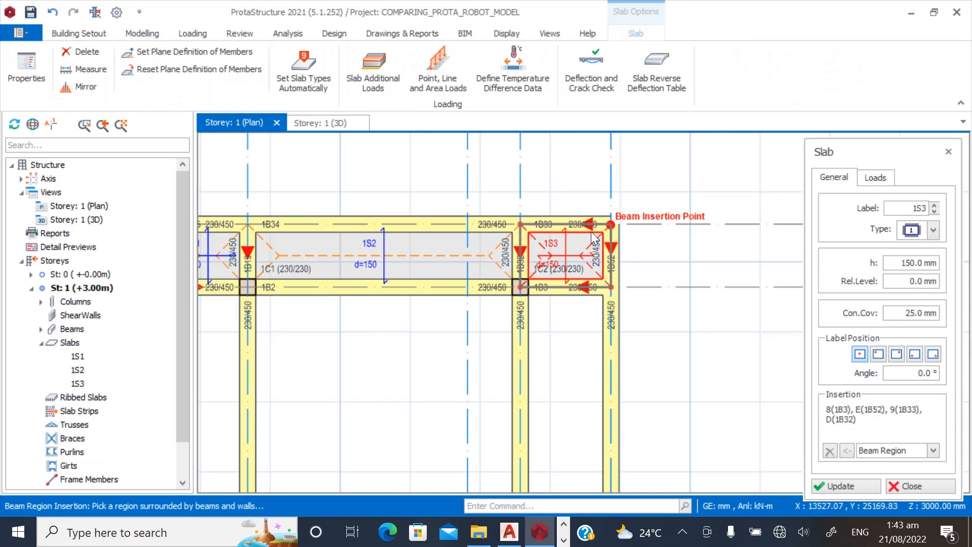
Insert three 150 mm slabs between axes 7 and 8, in bays A-B, B-D and D-E.
{"action": "scroll", "coordinate": [406, 351], "scroll_direction": "down", "scroll_amount": 3}
{"action": "scroll", "coordinate": [378, 324], "scroll_direction": "up", "scroll_amount": 3}
{"action": "left_click", "coordinate": [379, 324]}
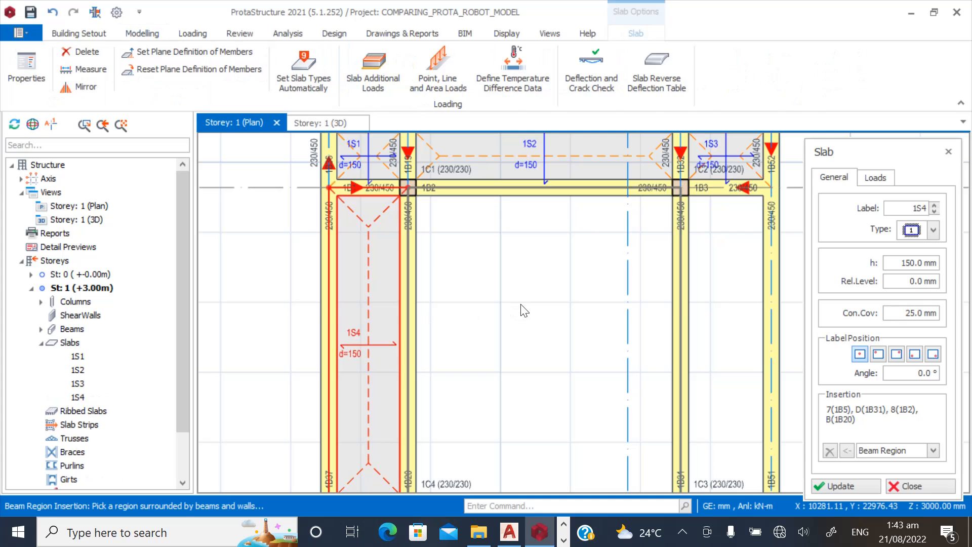
{"action": "left_click", "coordinate": [449, 326]}
{"action": "left_click", "coordinate": [715, 299]}
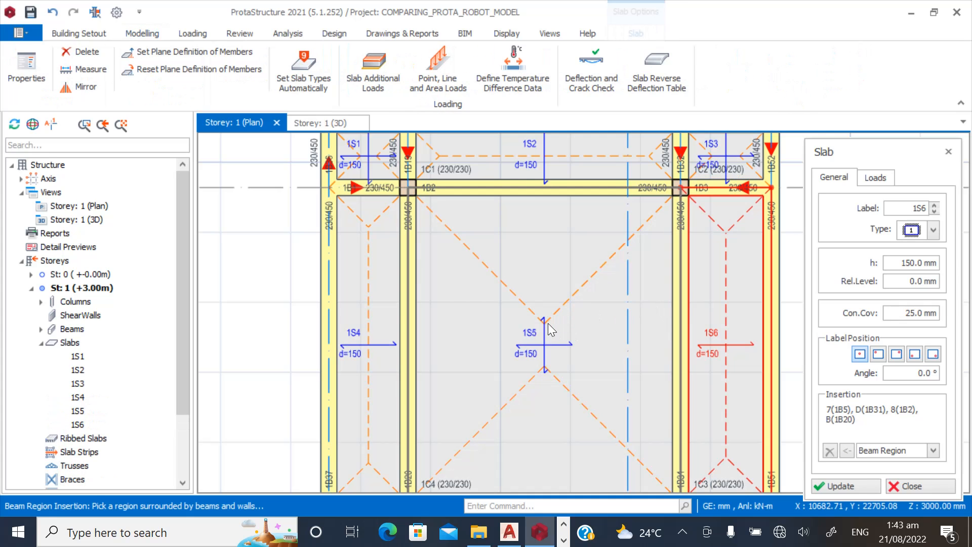
Insert three 150 mm slabs between axes 6 and 7, in bays A-B, B-D and D-E.
{"action": "scroll", "coordinate": [498, 207], "scroll_direction": "down", "scroll_amount": 3}
{"action": "scroll", "coordinate": [478, 320], "scroll_direction": "up", "scroll_amount": 2}
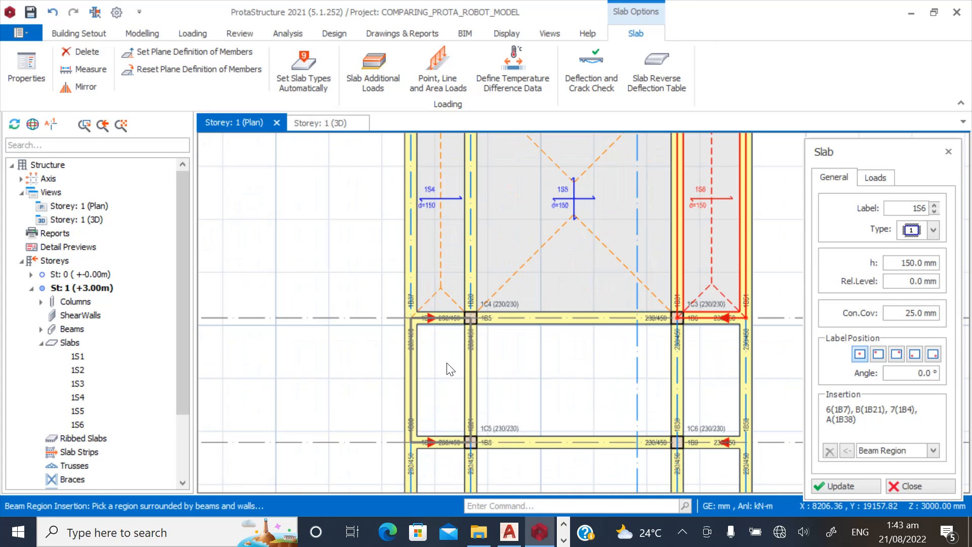
{"action": "left_click", "coordinate": [446, 366]}
{"action": "scroll", "coordinate": [395, 214], "scroll_direction": "down", "scroll_amount": 2}
{"action": "scroll", "coordinate": [405, 300], "scroll_direction": "up", "scroll_amount": 2}
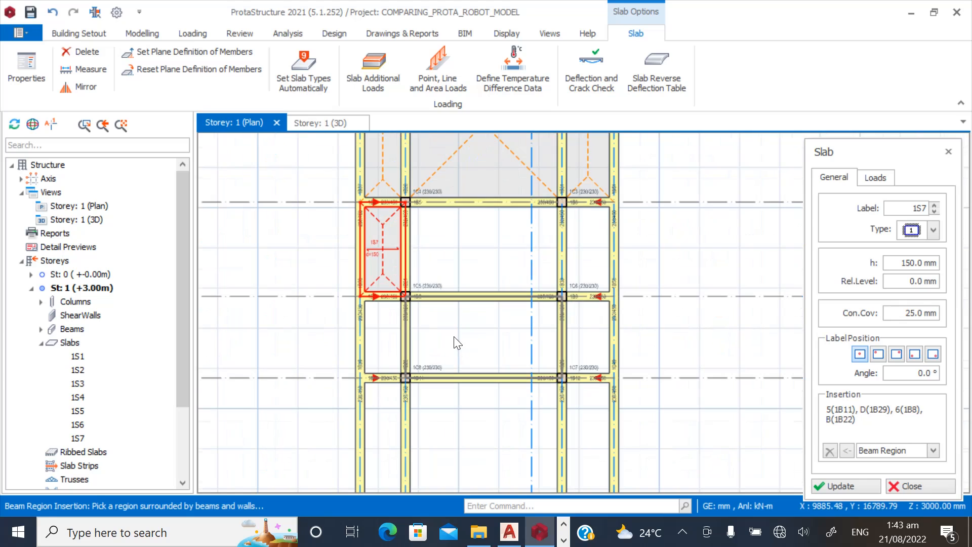
{"action": "left_click", "coordinate": [478, 265]}
{"action": "left_click", "coordinate": [582, 243]}
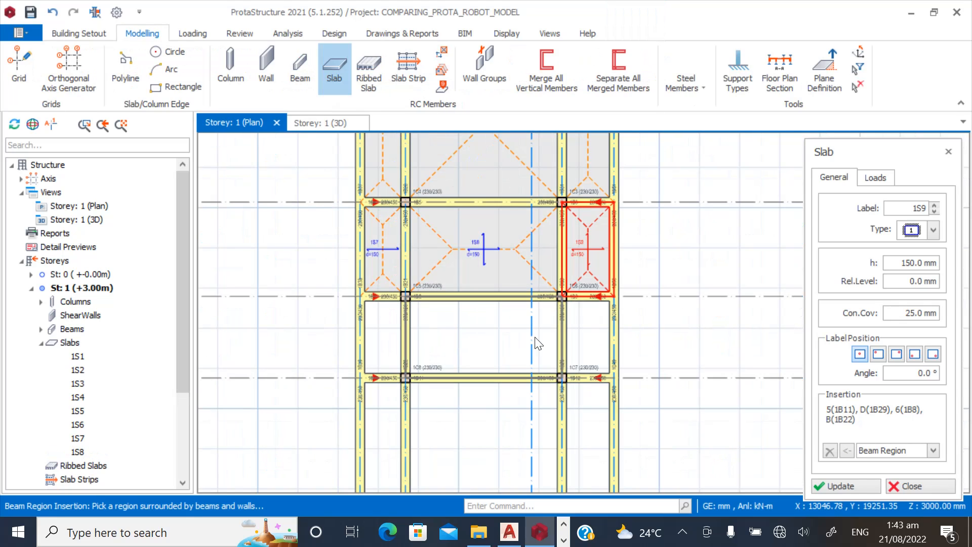
Insert 150 mm slabs between axes 5 and 6 in the outer bays A-B and D-E only, skipping the central bay.
{"action": "scroll", "coordinate": [481, 340], "scroll_direction": "up", "scroll_amount": 3}
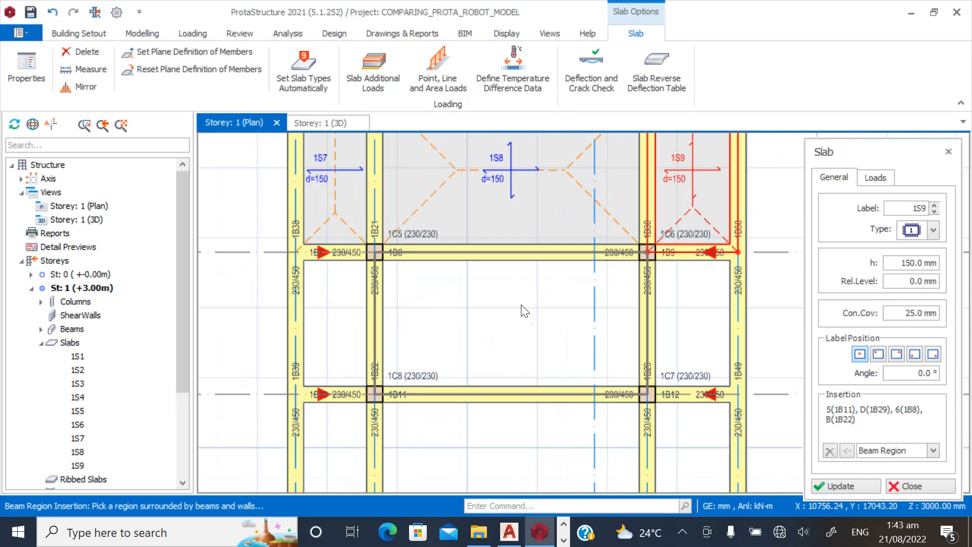
{"action": "left_click", "coordinate": [369, 344]}
{"action": "left_click", "coordinate": [666, 332]}
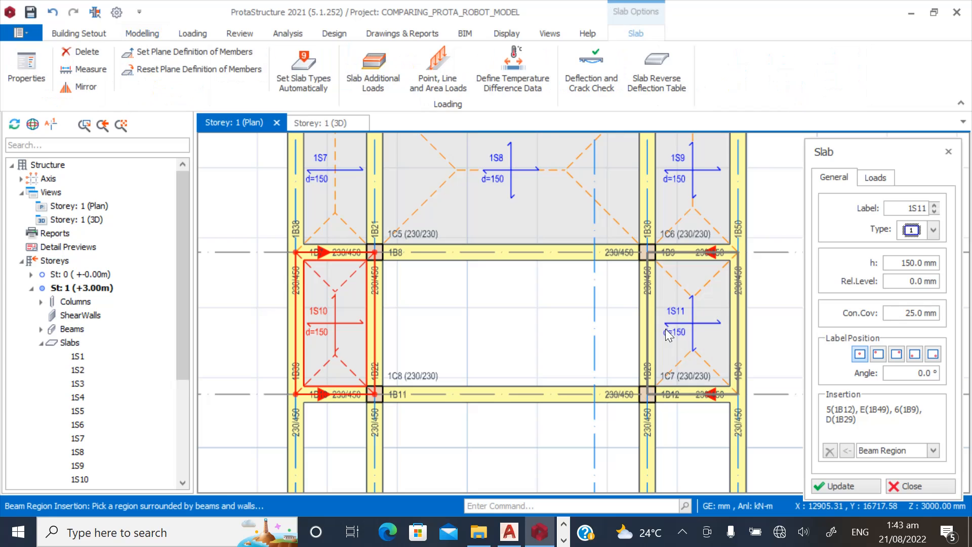
Insert three 150 mm slabs between axes 4 and 5, in bays A-B, B-D and D-E.
{"action": "scroll", "coordinate": [442, 239], "scroll_direction": "down", "scroll_amount": 2}
{"action": "left_click", "coordinate": [391, 401]}
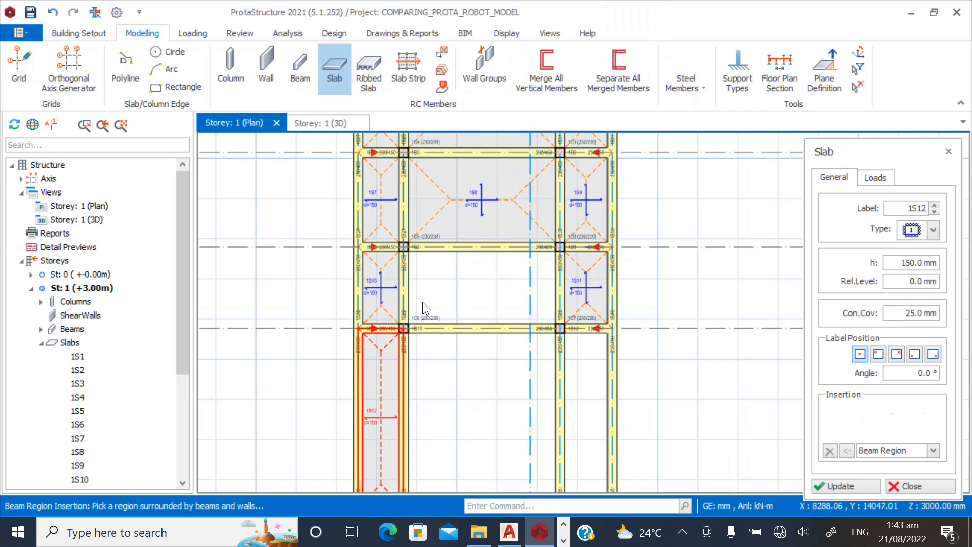
{"action": "scroll", "coordinate": [430, 281], "scroll_direction": "down", "scroll_amount": 2}
{"action": "left_click", "coordinate": [467, 378]}
{"action": "scroll", "coordinate": [498, 430], "scroll_direction": "up", "scroll_amount": 2}
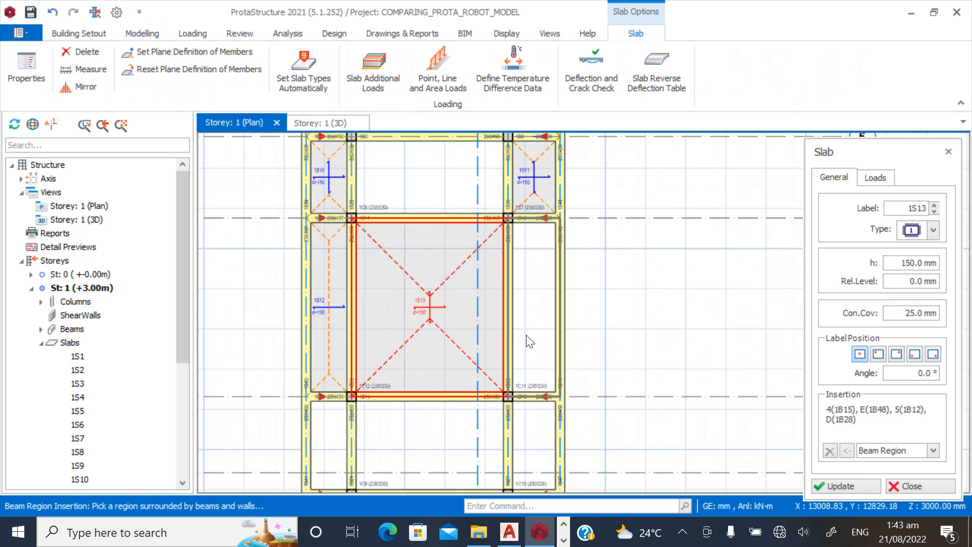
{"action": "left_click", "coordinate": [520, 347]}
Insert three 150 mm slabs between axes 2 and 4, in bays A-B, B-D and D-E.
{"action": "scroll", "coordinate": [565, 288], "scroll_direction": "down", "scroll_amount": 2}
{"action": "scroll", "coordinate": [494, 388], "scroll_direction": "up", "scroll_amount": 2}
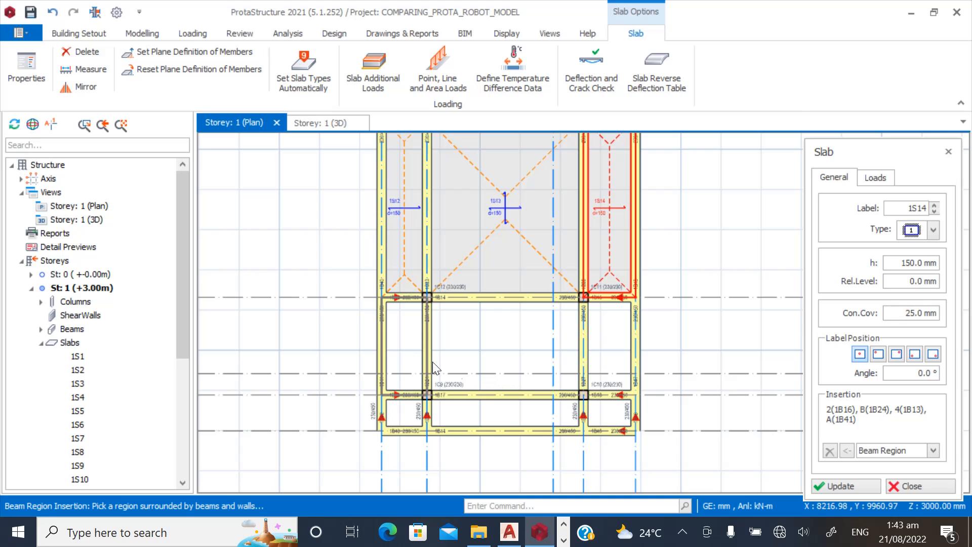
{"action": "left_click", "coordinate": [420, 360]}
{"action": "left_click", "coordinate": [512, 360]}
{"action": "left_click", "coordinate": [590, 362]}
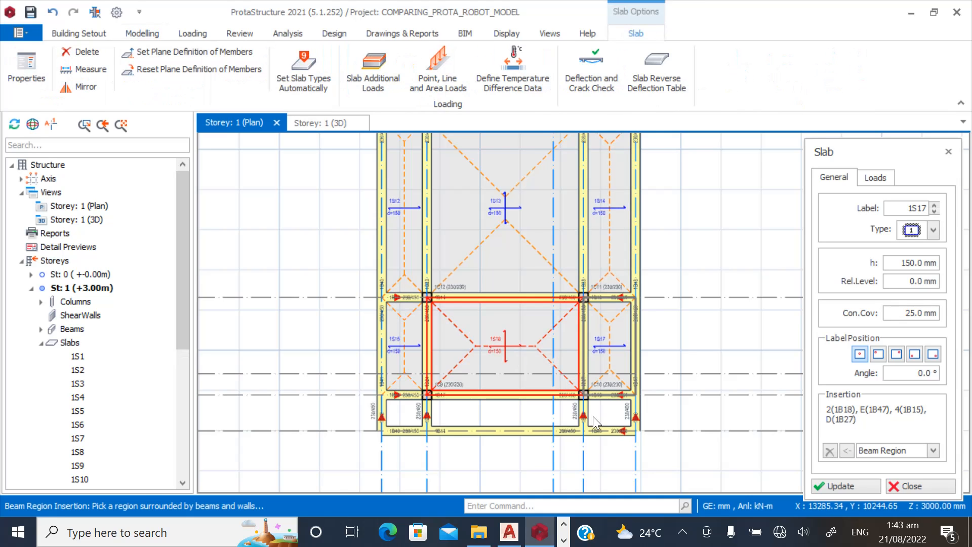
Insert three 150 mm slabs between axes 1 and 2, in bays D-E, B-D and A-B, and end slab insertion.
{"action": "scroll", "coordinate": [593, 416], "scroll_direction": "up", "scroll_amount": 2}
{"action": "left_click", "coordinate": [606, 407]}
{"action": "left_click", "coordinate": [552, 421]}
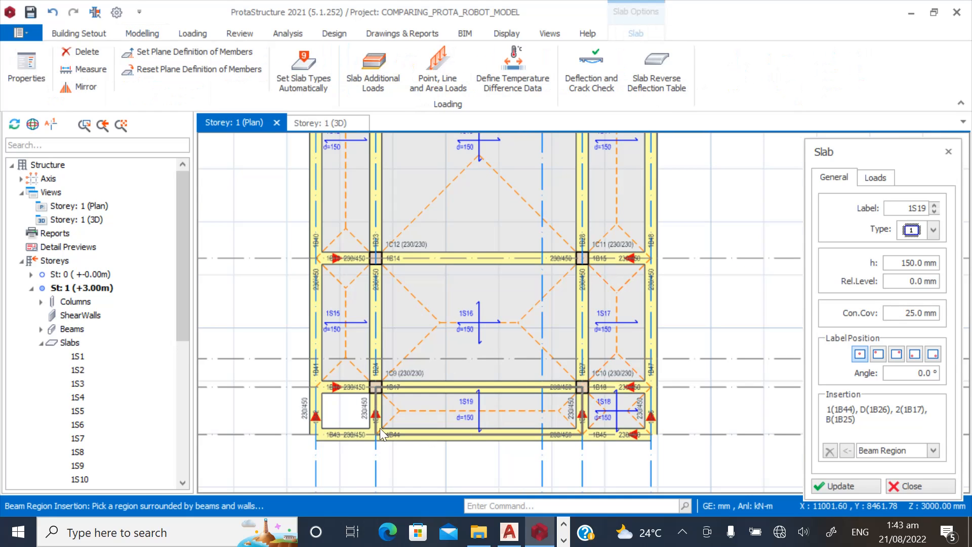
{"action": "left_click", "coordinate": [346, 404]}
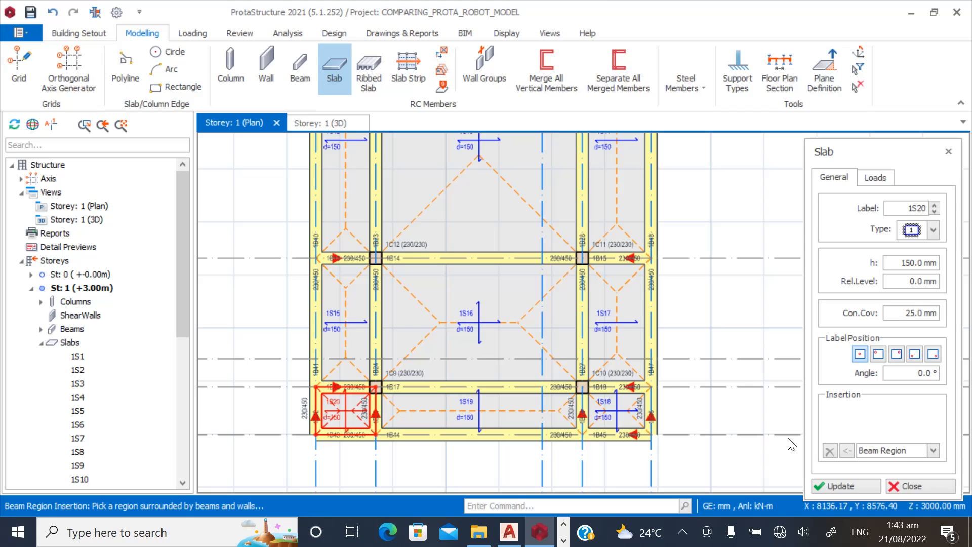
{"action": "left_click", "coordinate": [905, 487]}
{"action": "scroll", "coordinate": [572, 420], "scroll_direction": "down", "scroll_amount": 3}
{"action": "key", "text": "Escape"}
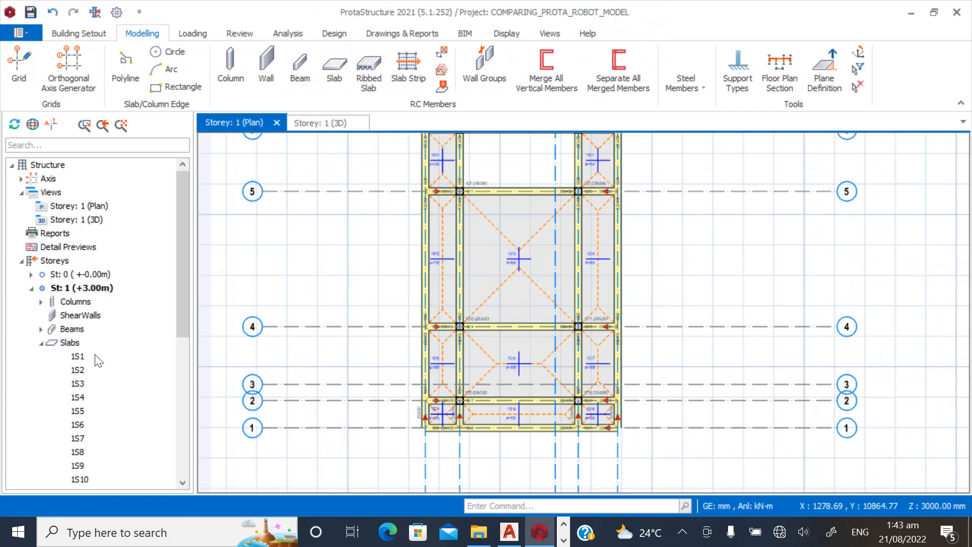
Set the slab types automatically for all slabs in the storey, using a 70% minimum edge coverage ratio, and collapse the slab list.
{"action": "left_click", "coordinate": [70, 343]}
{"action": "right_click", "coordinate": [72, 338]}
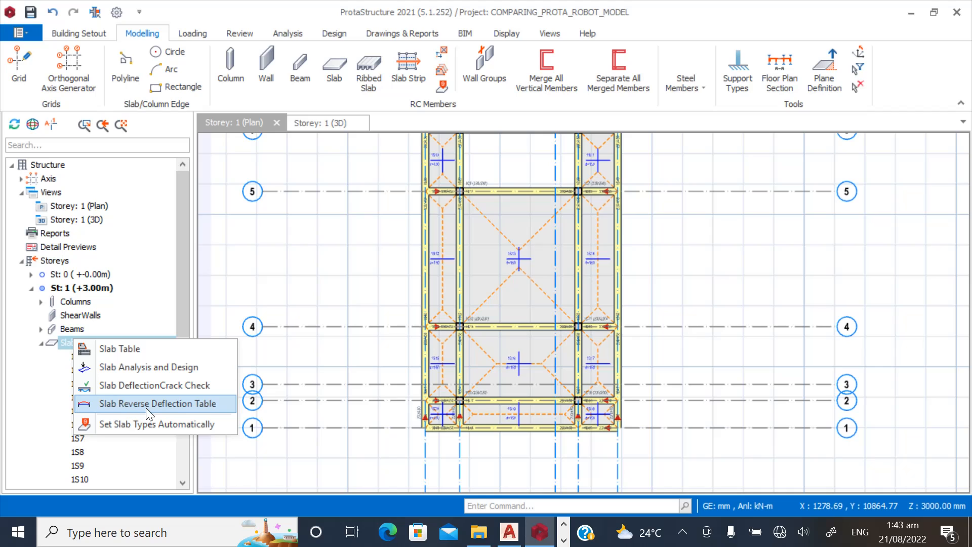
{"action": "left_click", "coordinate": [165, 424]}
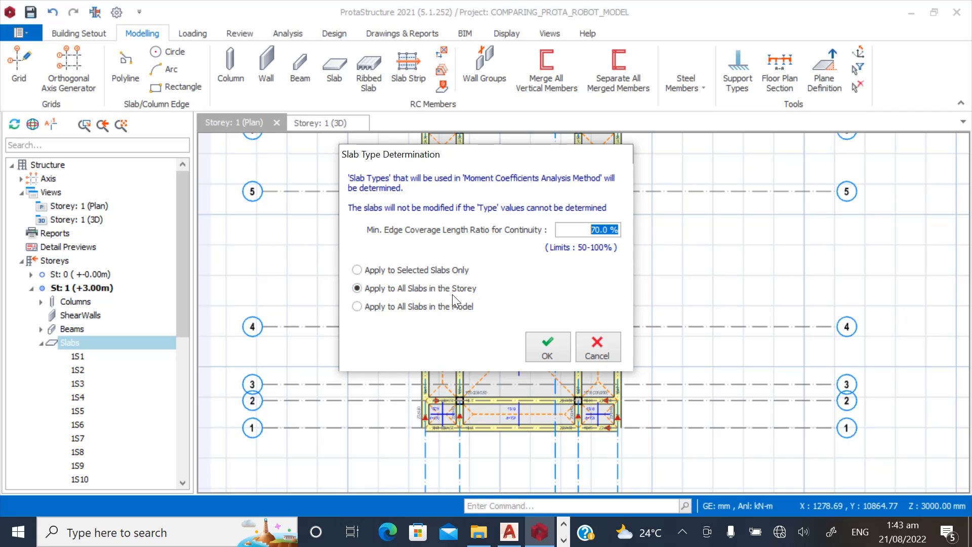
{"action": "left_click", "coordinate": [542, 338]}
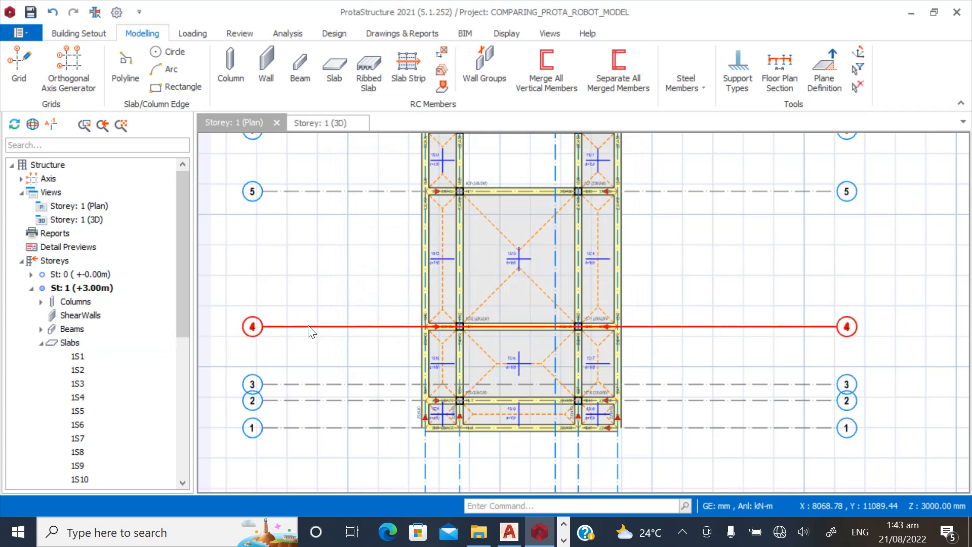
{"action": "left_click_drag", "start_coordinate": [181, 315], "coordinate": [177, 361]}
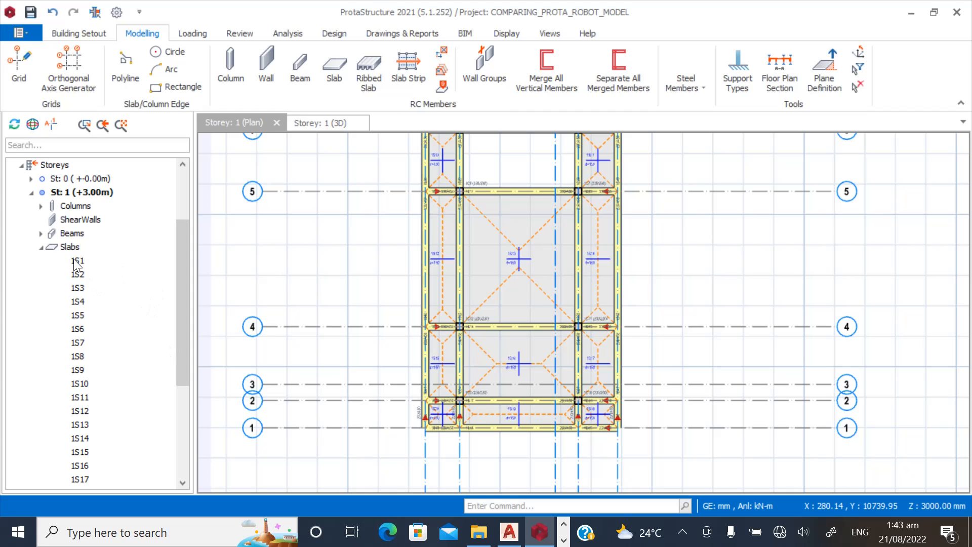
{"action": "left_click", "coordinate": [41, 247]}
{"action": "scroll", "coordinate": [246, 299], "scroll_direction": "down", "scroll_amount": 1}
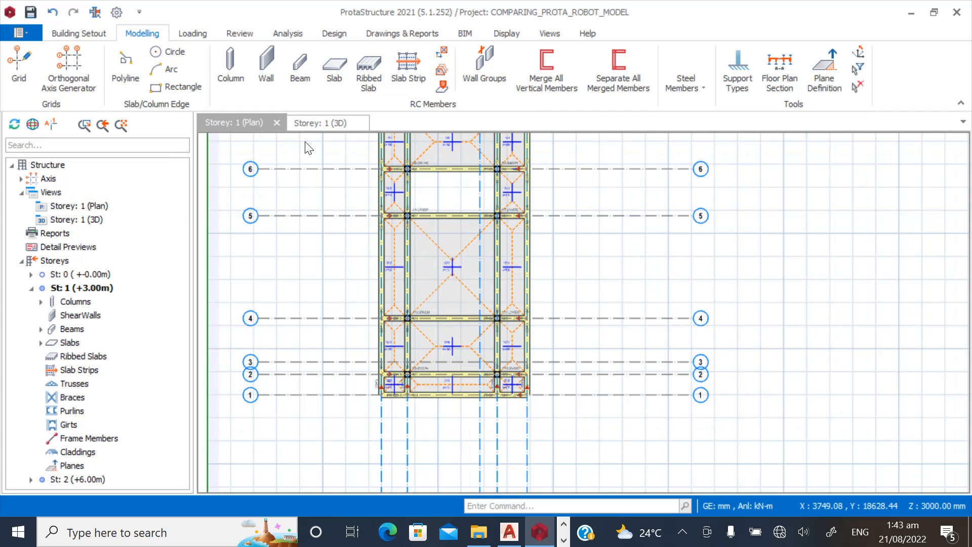
Examine the first-storey slabs, beams and columns in the storey's 3D view.
{"action": "left_click", "coordinate": [319, 123]}
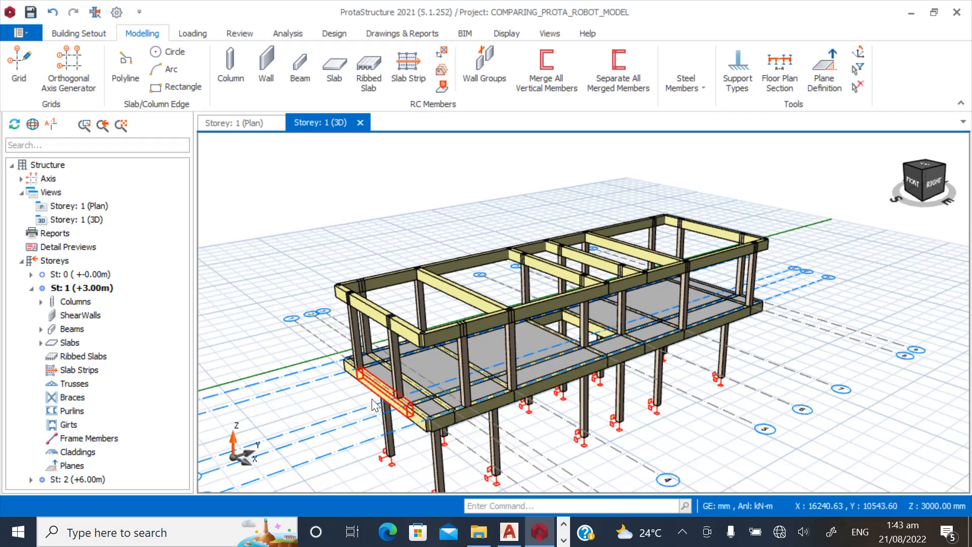
{"action": "scroll", "coordinate": [369, 398], "scroll_direction": "up", "scroll_amount": 2}
{"action": "scroll", "coordinate": [377, 351], "scroll_direction": "down", "scroll_amount": 1}
{"action": "middle_click_drag", "start_coordinate": [378, 357], "coordinate": [461, 315]}
{"action": "scroll", "coordinate": [479, 310], "scroll_direction": "down", "scroll_amount": 1}
{"action": "scroll", "coordinate": [607, 290], "scroll_direction": "up", "scroll_amount": 2}
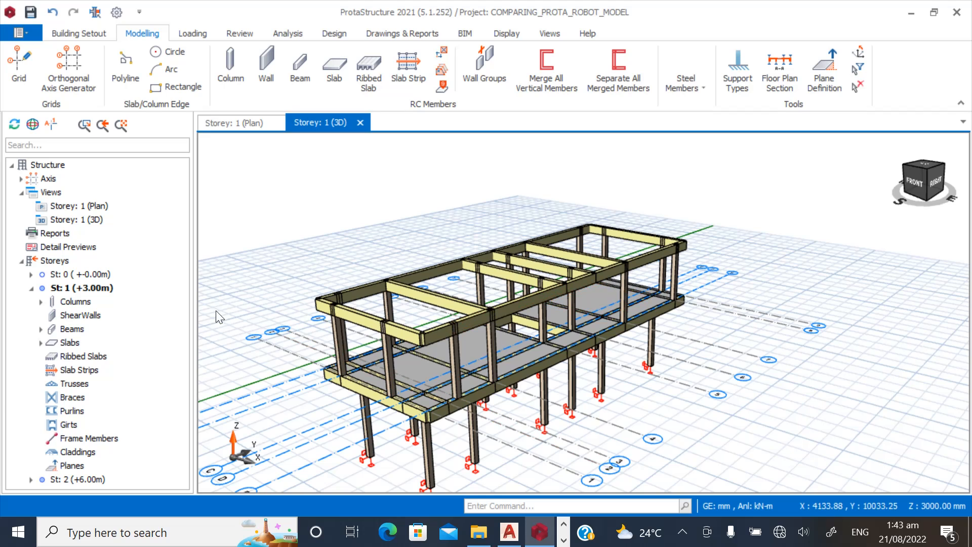
{"action": "scroll", "coordinate": [518, 300], "scroll_direction": "down", "scroll_amount": 2}
{"action": "scroll", "coordinate": [454, 316], "scroll_direction": "up", "scroll_amount": 1}
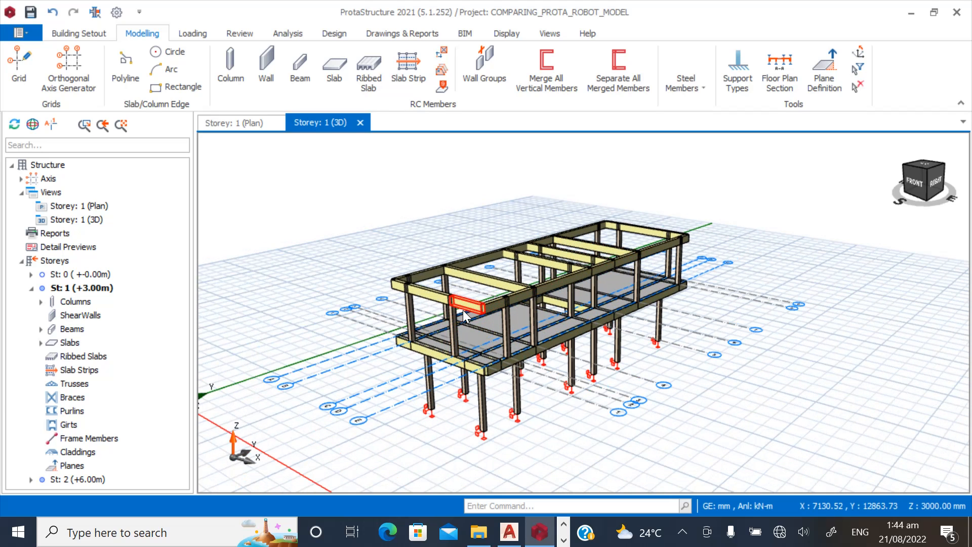
{"action": "scroll", "coordinate": [394, 271], "scroll_direction": "up", "scroll_amount": 2}
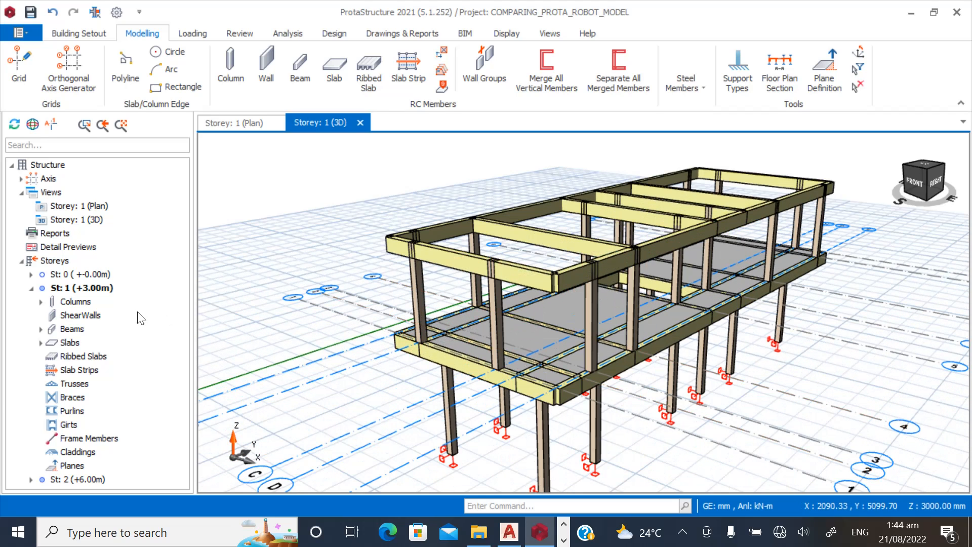
Check the heights of storeys 1 and 2 in the storey settings and accept them.
{"action": "left_click", "coordinate": [53, 259]}
{"action": "right_click", "coordinate": [54, 259]}
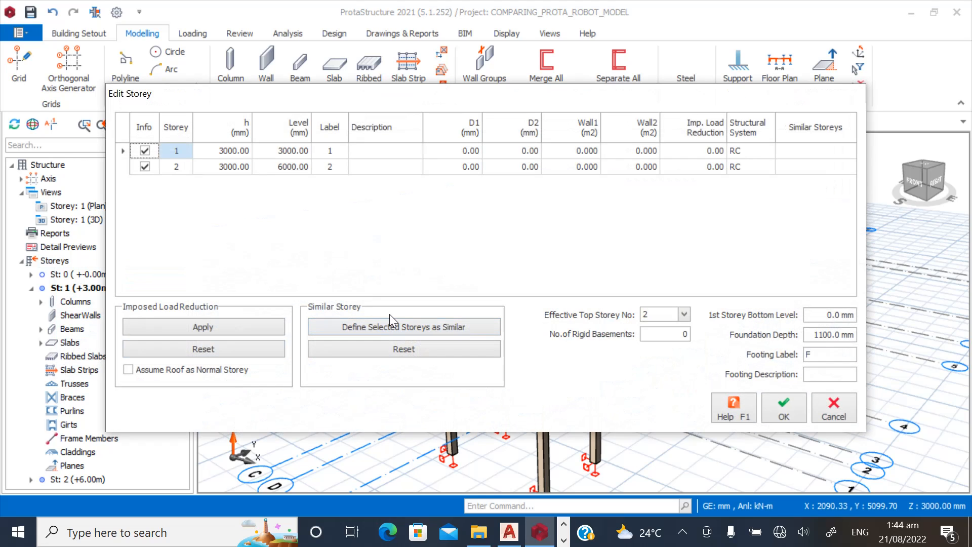
{"action": "left_click", "coordinate": [230, 149]}
{"action": "left_click", "coordinate": [230, 167]}
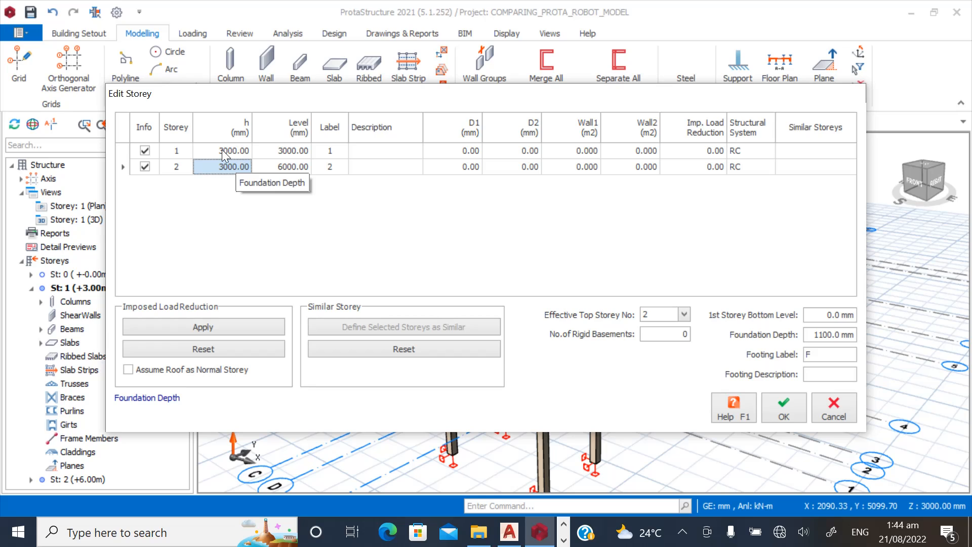
{"action": "left_click", "coordinate": [222, 150]}
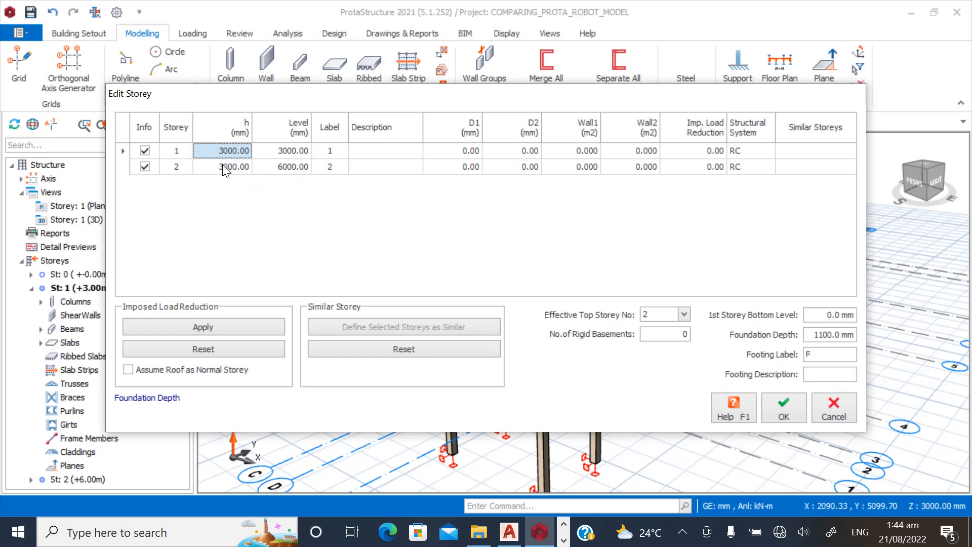
{"action": "left_click", "coordinate": [223, 166]}
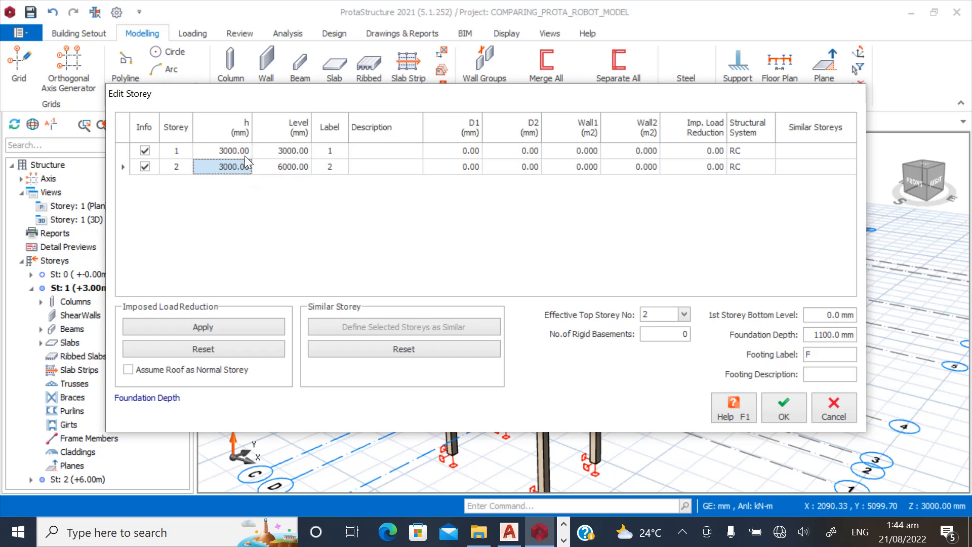
{"action": "left_click", "coordinate": [778, 403]}
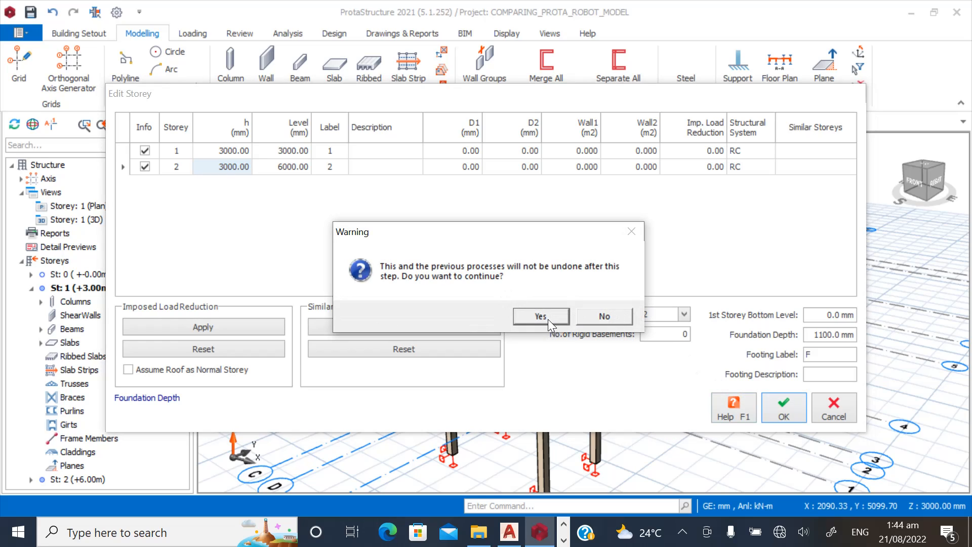
{"action": "left_click", "coordinate": [549, 319]}
Inspect the two-storey frame and its slabs in 3D from several angles and distances.
{"action": "mouse_move", "coordinate": [418, 400]}
{"action": "middle_mouse_down"}
{"action": "mouse_move", "coordinate": [564, 397]}
{"action": "mouse_move", "coordinate": [583, 370]}
{"action": "mouse_move", "coordinate": [478, 376]}
{"action": "mouse_move", "coordinate": [411, 366]}
{"action": "middle_mouse_up"}
{"action": "scroll", "coordinate": [586, 373], "scroll_direction": "down", "scroll_amount": 2}
{"action": "scroll", "coordinate": [566, 394], "scroll_direction": "down", "scroll_amount": 2}
{"action": "middle_click_drag", "start_coordinate": [566, 394], "coordinate": [583, 390]}
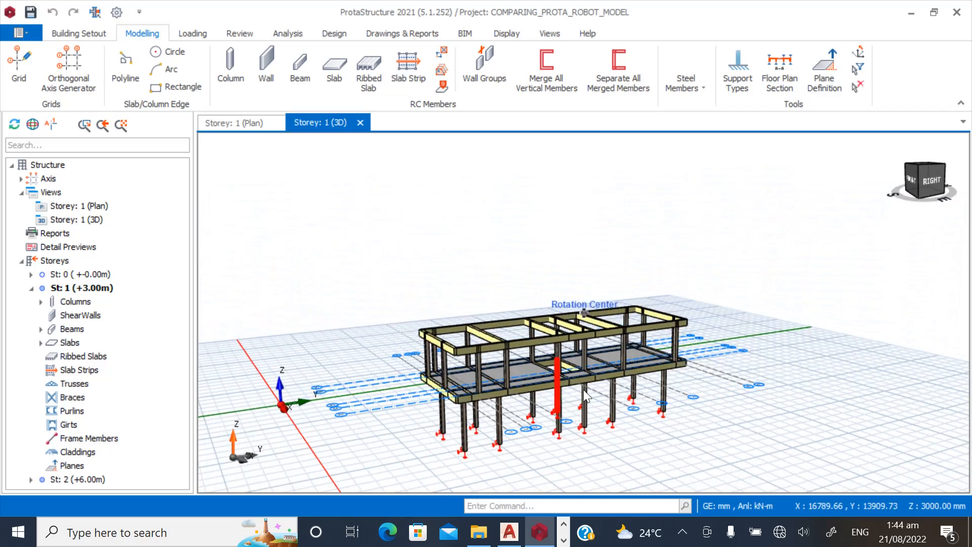
{"action": "middle_click_drag", "start_coordinate": [520, 371], "coordinate": [516, 401]}
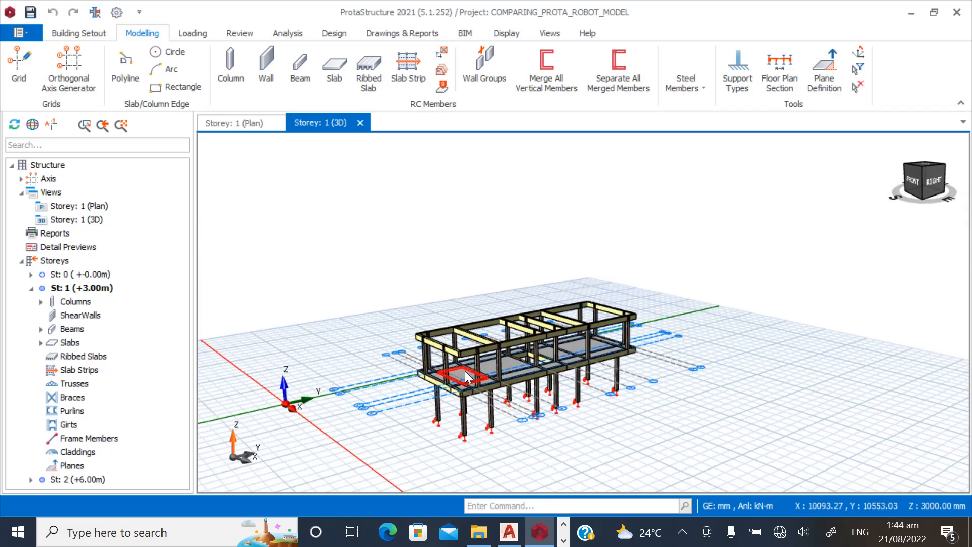
{"action": "scroll", "coordinate": [470, 376], "scroll_direction": "up", "scroll_amount": 3}
{"action": "mouse_move", "coordinate": [639, 369]}
{"action": "middle_mouse_down"}
{"action": "mouse_move", "coordinate": [601, 394]}
{"action": "mouse_move", "coordinate": [612, 381]}
{"action": "mouse_move", "coordinate": [640, 379]}
{"action": "middle_mouse_up"}
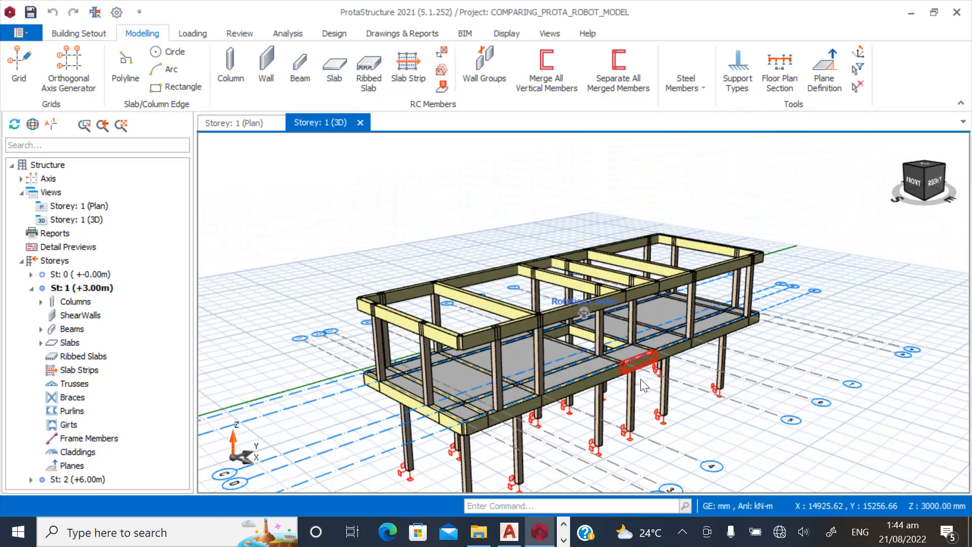
{"action": "scroll", "coordinate": [431, 377], "scroll_direction": "down", "scroll_amount": 1}
{"action": "scroll", "coordinate": [512, 415], "scroll_direction": "up", "scroll_amount": 3}
{"action": "scroll", "coordinate": [488, 355], "scroll_direction": "down", "scroll_amount": 2}
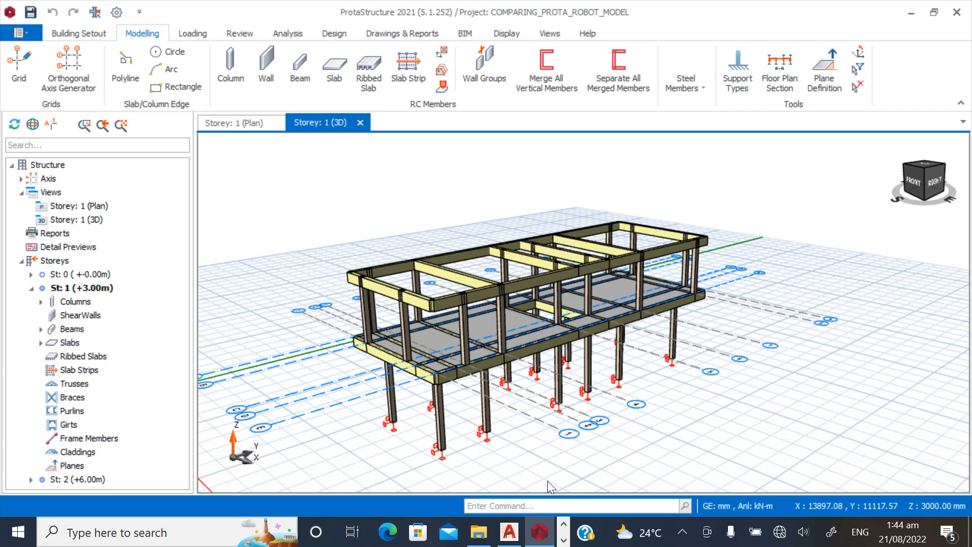
Switch to AutoCAD and examine the slab panels, beams and axes on the GA drawing.
{"action": "left_click", "coordinate": [509, 532]}
{"action": "scroll", "coordinate": [425, 334], "scroll_direction": "down", "scroll_amount": 3}
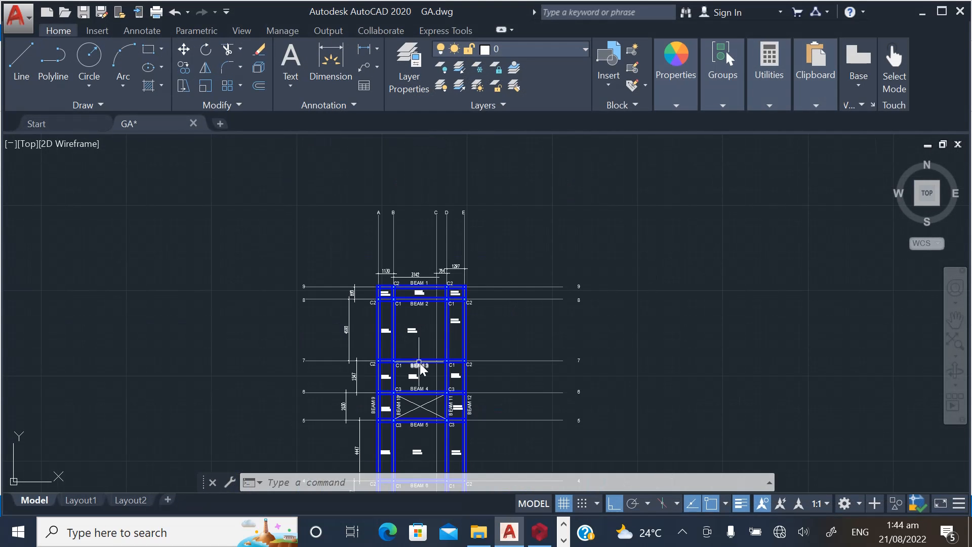
{"action": "scroll", "coordinate": [417, 348], "scroll_direction": "up", "scroll_amount": 4}
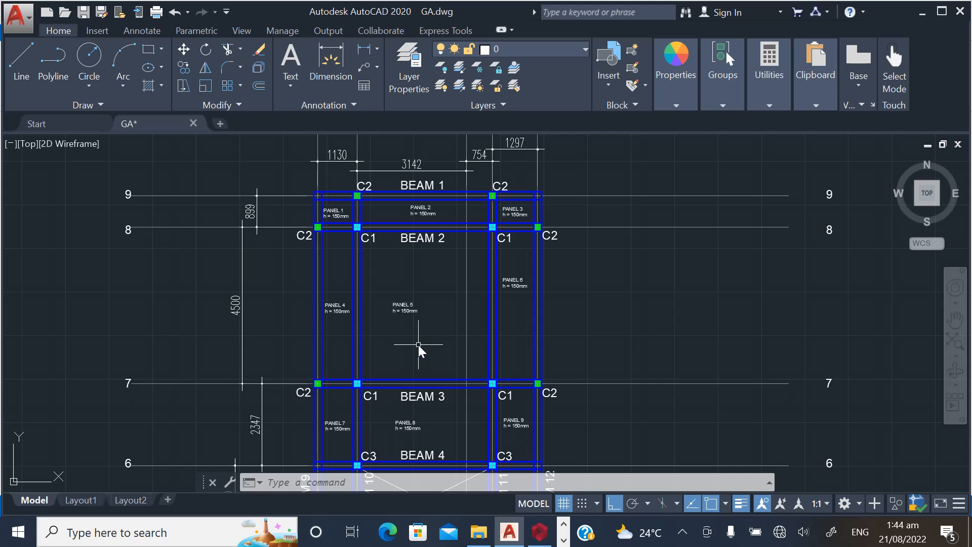
{"action": "scroll", "coordinate": [468, 327], "scroll_direction": "down", "scroll_amount": 2}
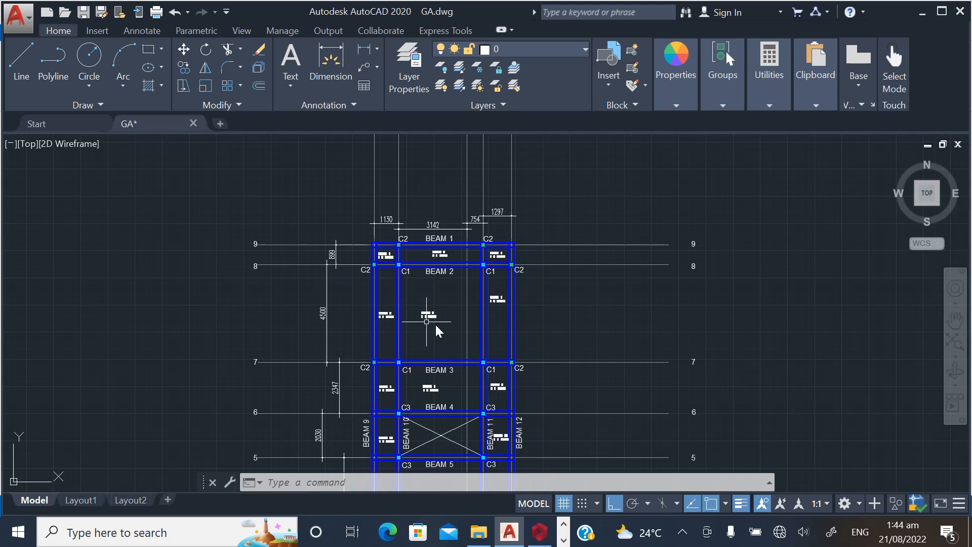
{"action": "scroll", "coordinate": [433, 237], "scroll_direction": "up", "scroll_amount": 2}
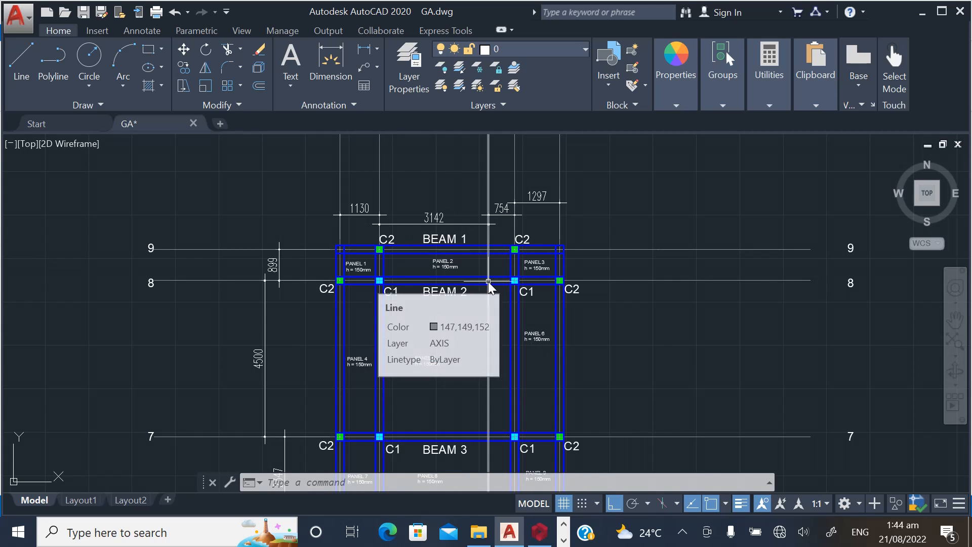
{"action": "scroll", "coordinate": [369, 329], "scroll_direction": "down", "scroll_amount": 2}
{"action": "scroll", "coordinate": [379, 231], "scroll_direction": "down", "scroll_amount": 2}
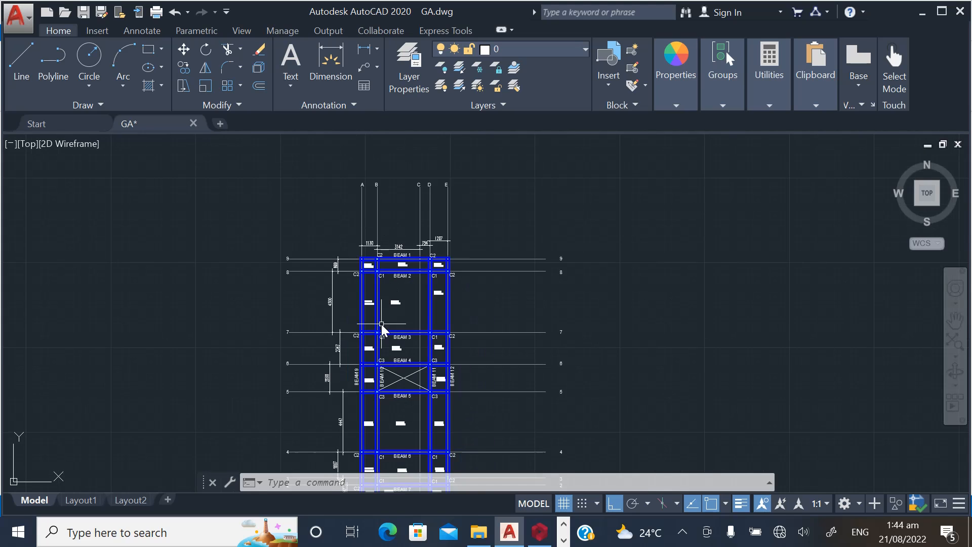
{"action": "scroll", "coordinate": [365, 276], "scroll_direction": "up", "scroll_amount": 4}
{"action": "scroll", "coordinate": [400, 287], "scroll_direction": "down", "scroll_amount": 4}
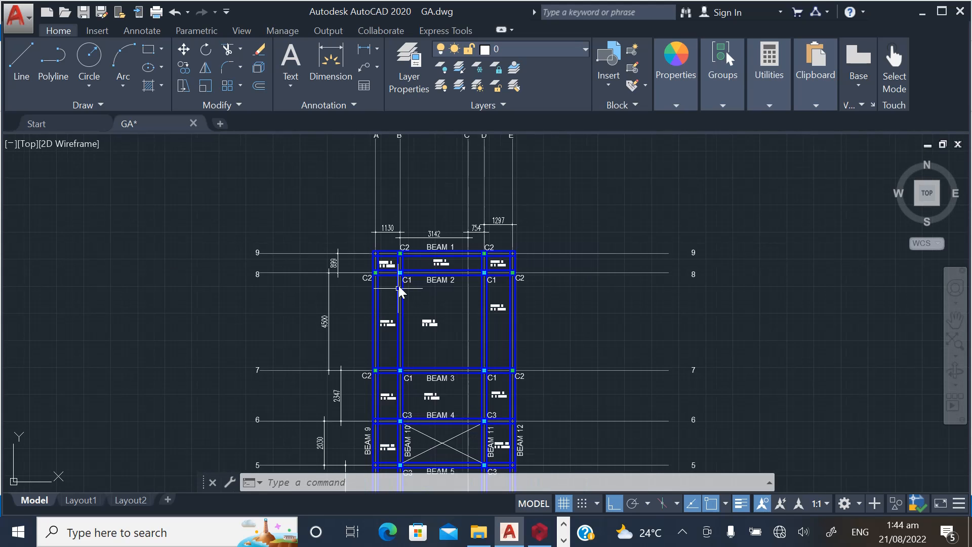
{"action": "scroll", "coordinate": [467, 218], "scroll_direction": "down", "scroll_amount": 4}
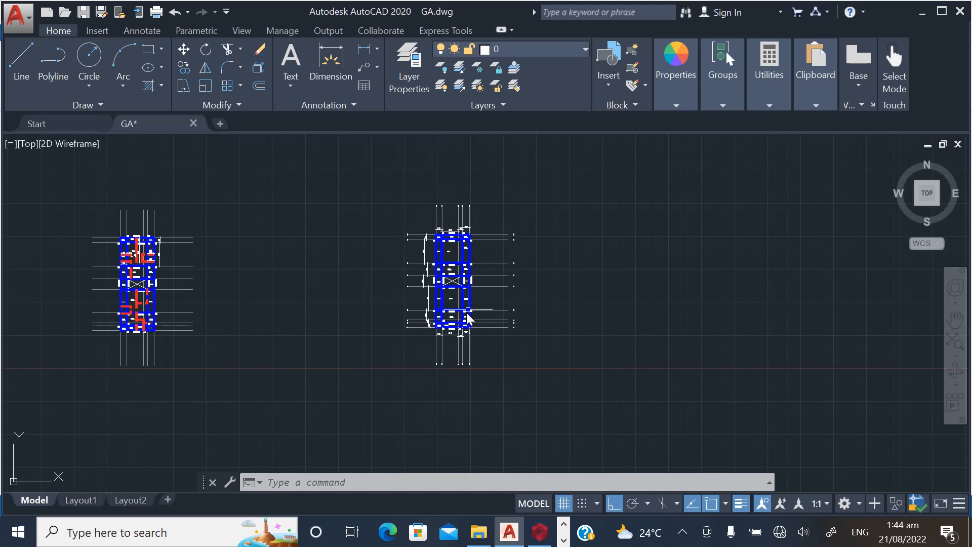
{"action": "scroll", "coordinate": [452, 308], "scroll_direction": "up", "scroll_amount": 4}
{"action": "scroll", "coordinate": [460, 379], "scroll_direction": "down", "scroll_amount": 2}
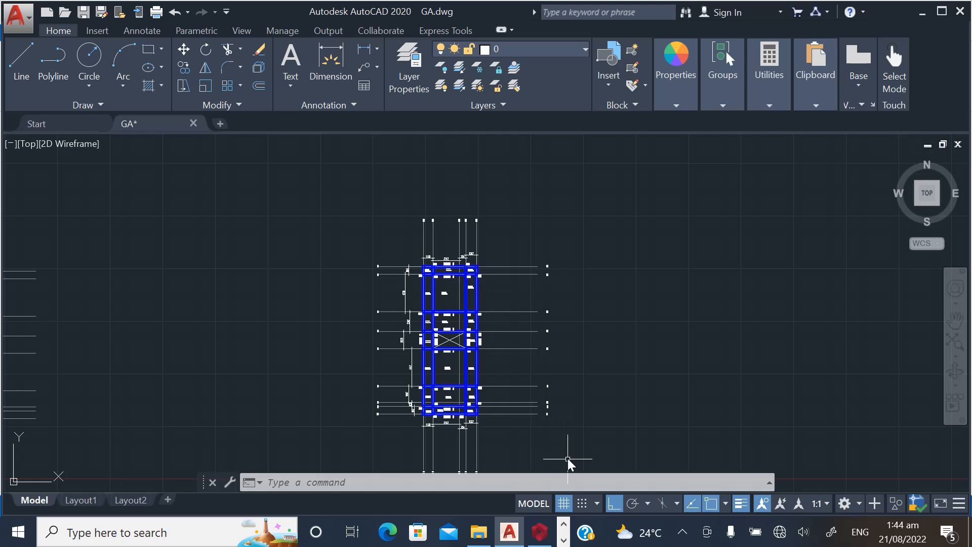
{"action": "left_click", "coordinate": [564, 540]}
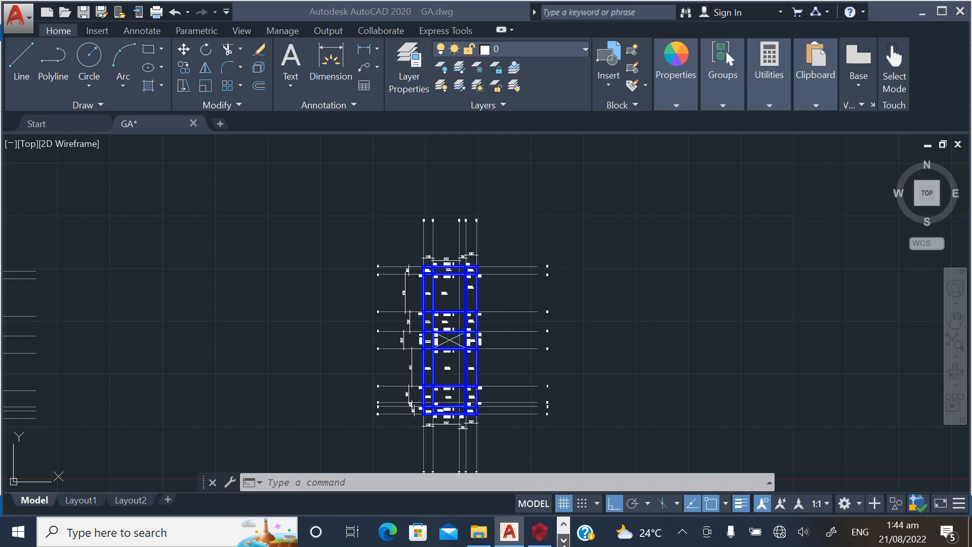